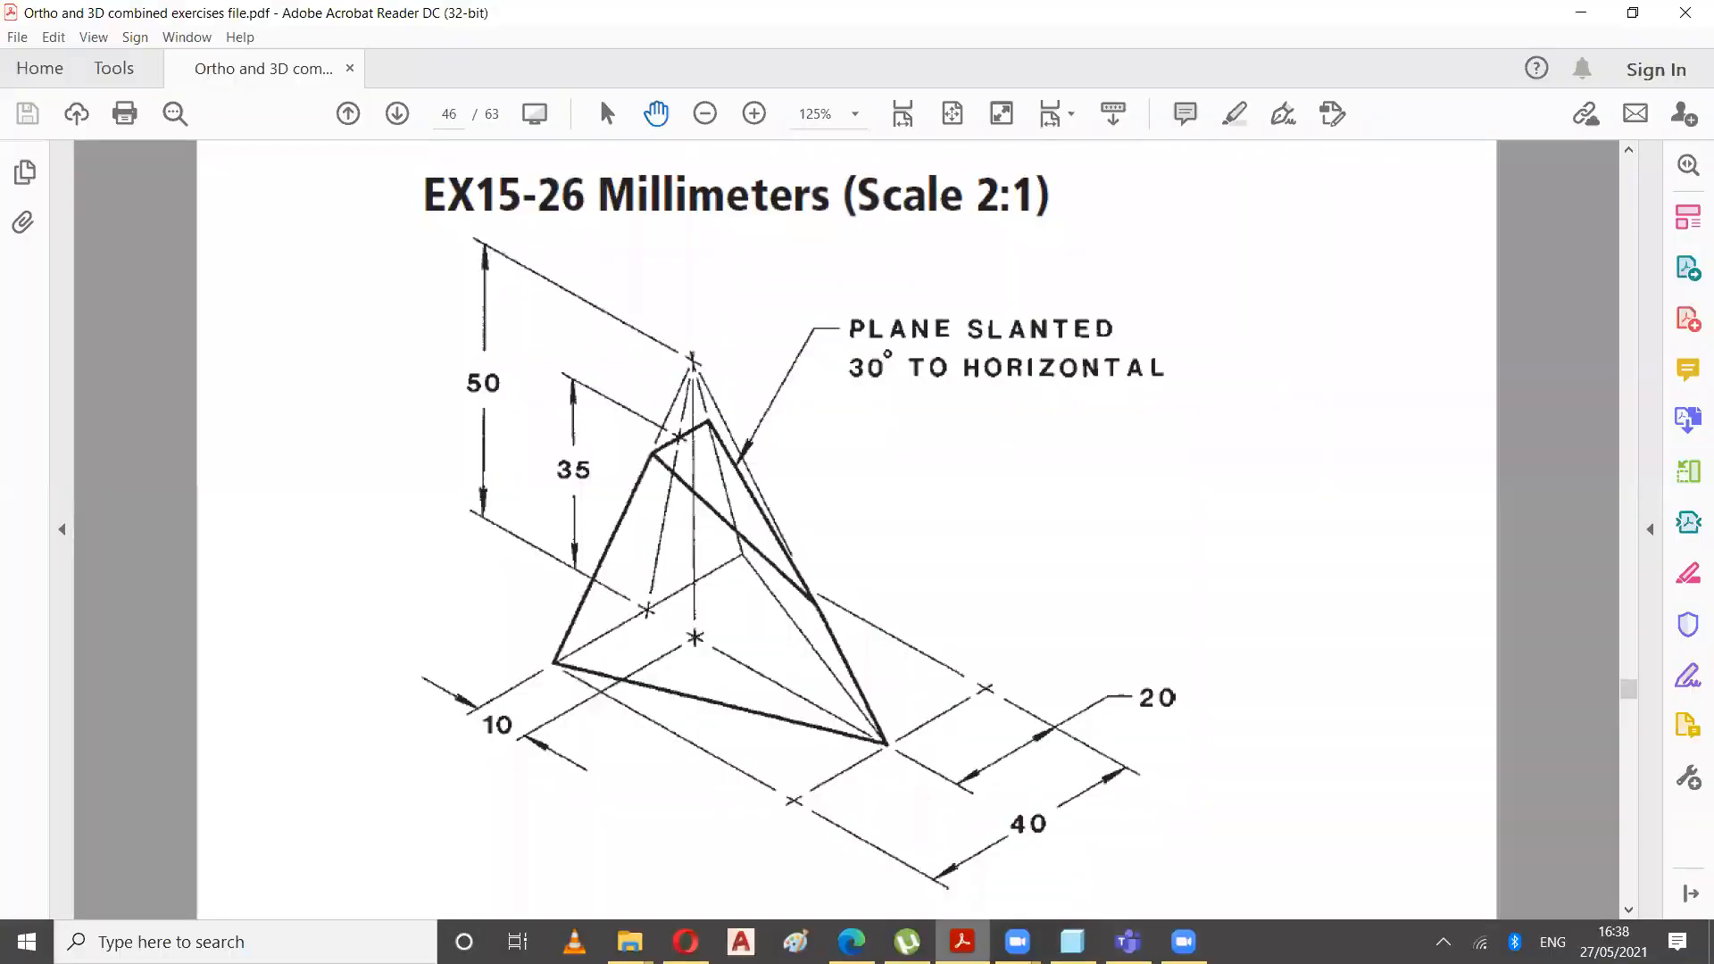
- Check exercise EX15-26, switch to Creo Parametric and set the distance from the triangle's base edge to its tip to 40
scroll(972, 809, "down", 2)
scroll(972, 809, "up", 2)
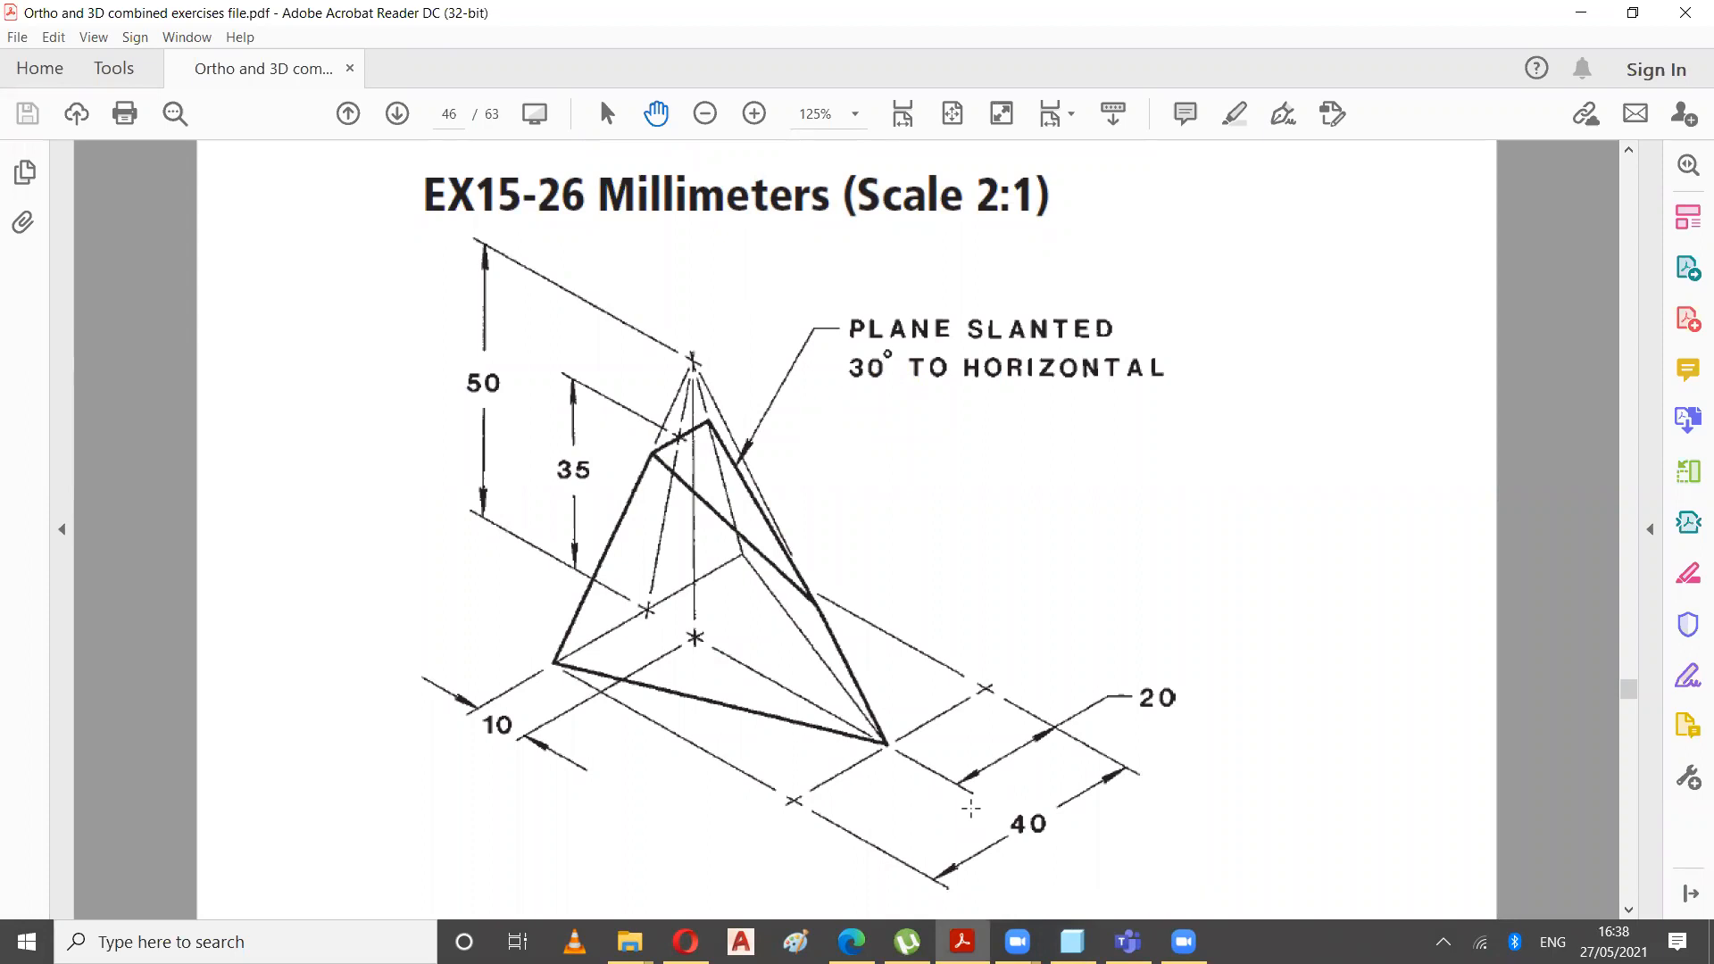
scroll(950, 750, "down", 1)
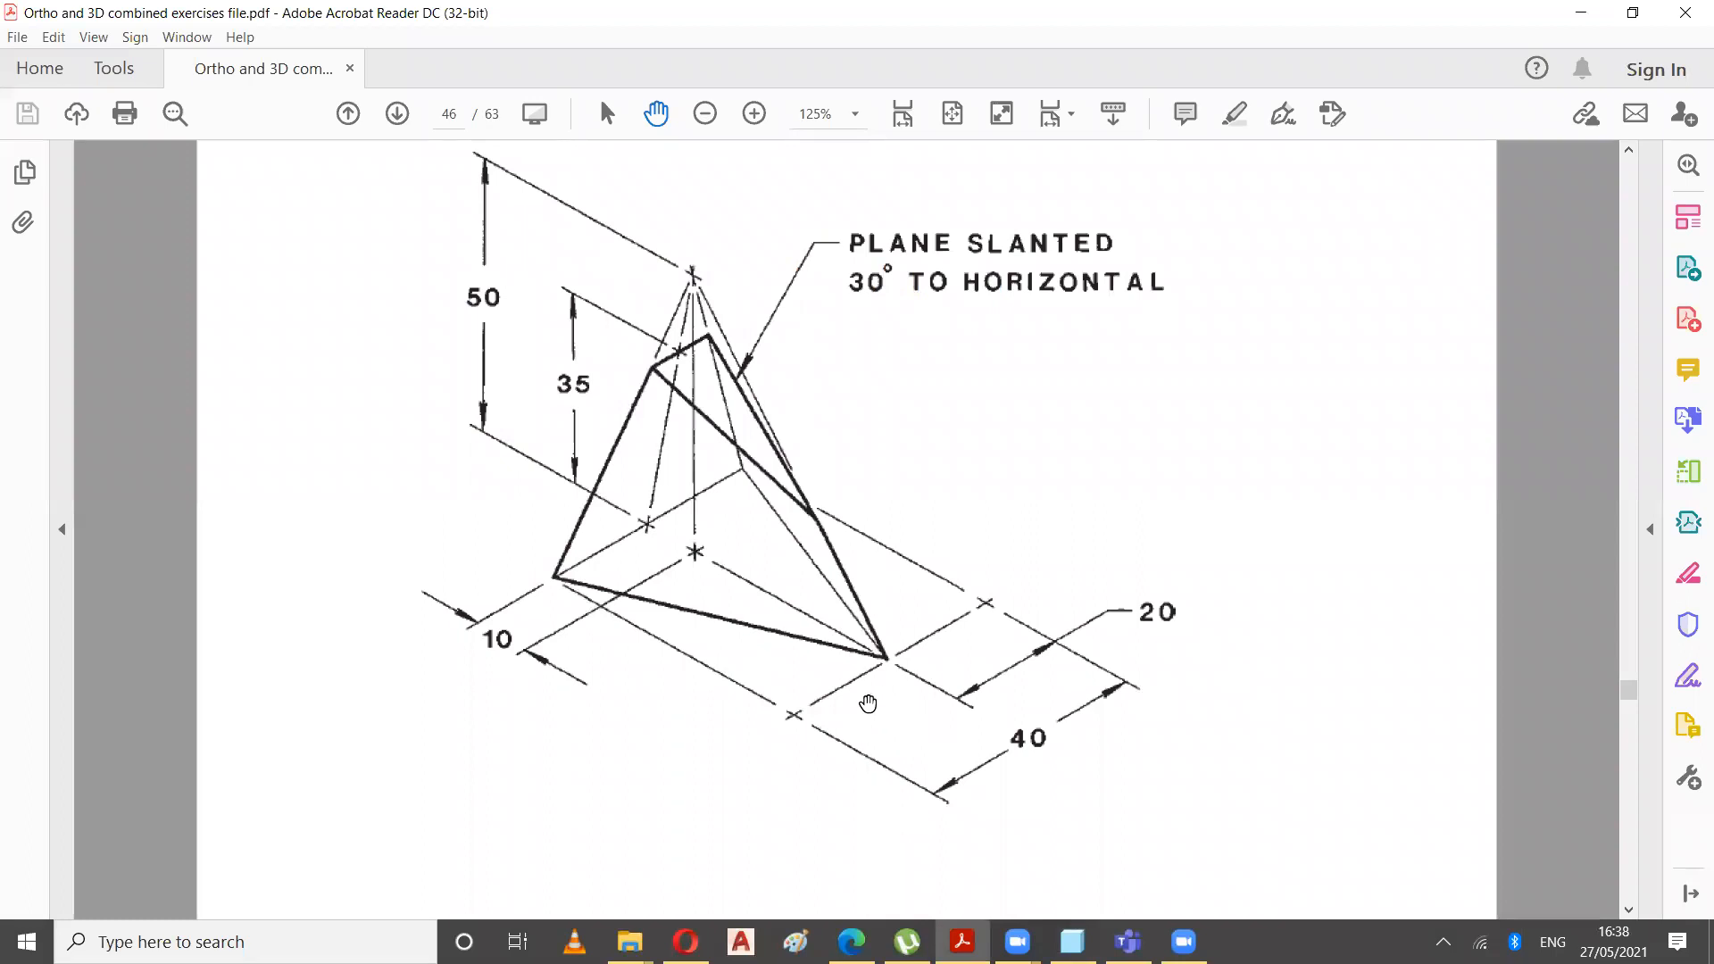
scroll(785, 716, "up", 1)
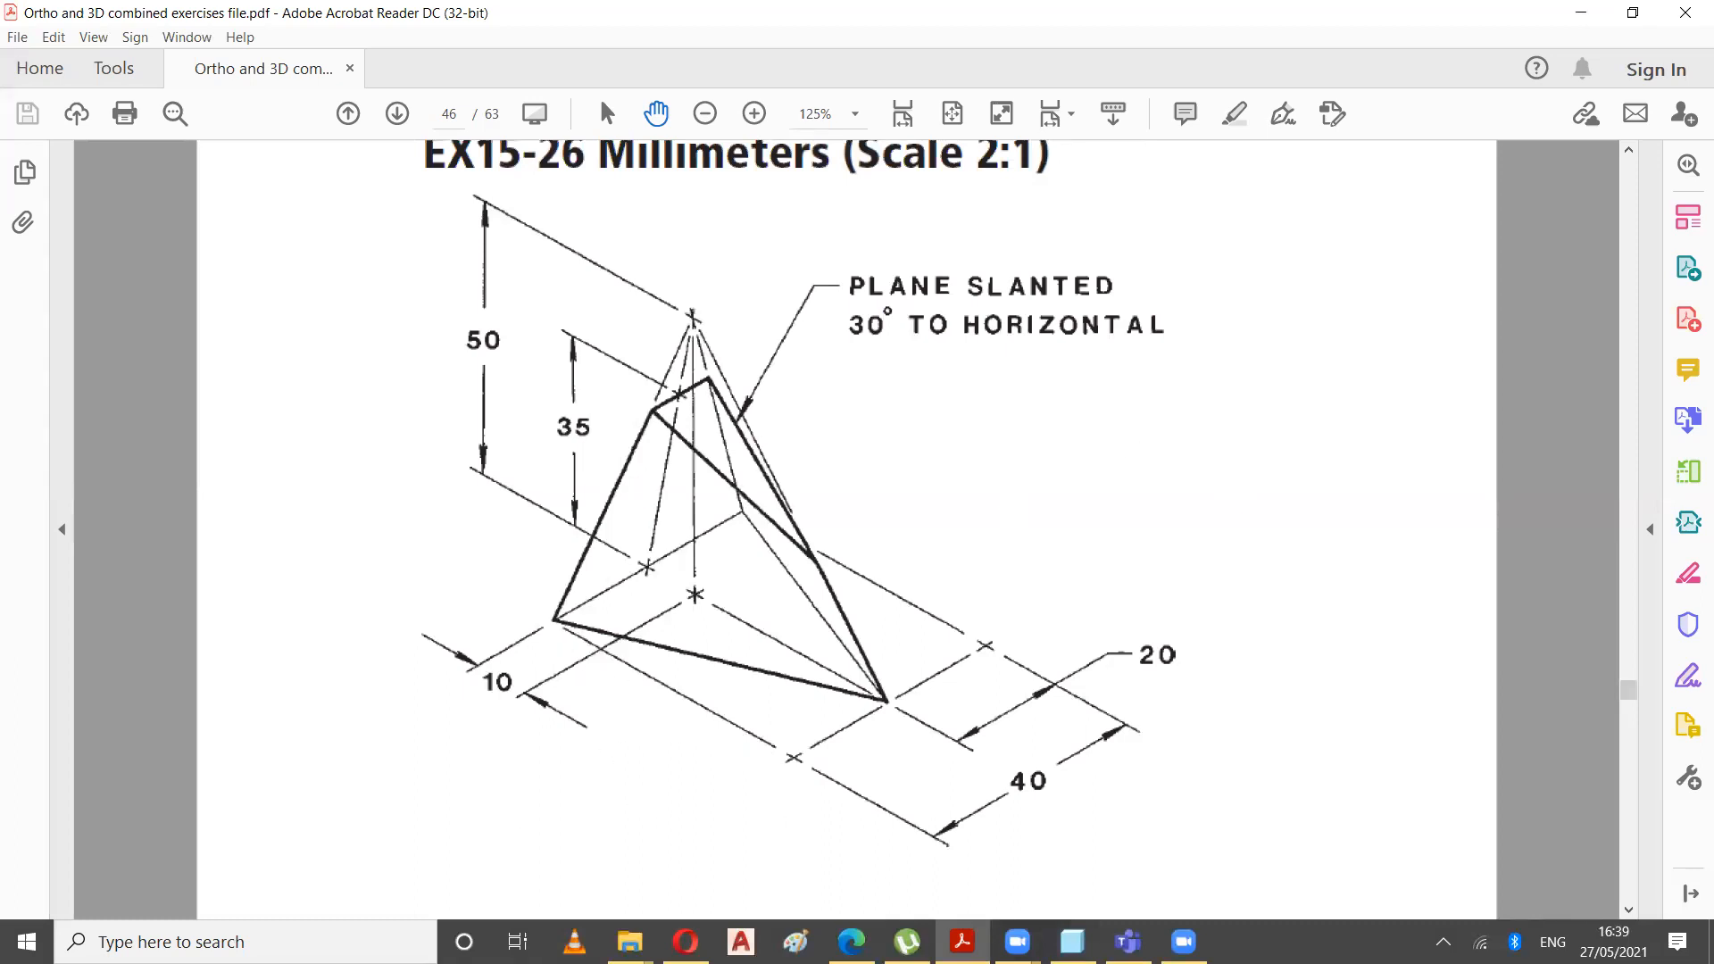
left_click(1073, 941)
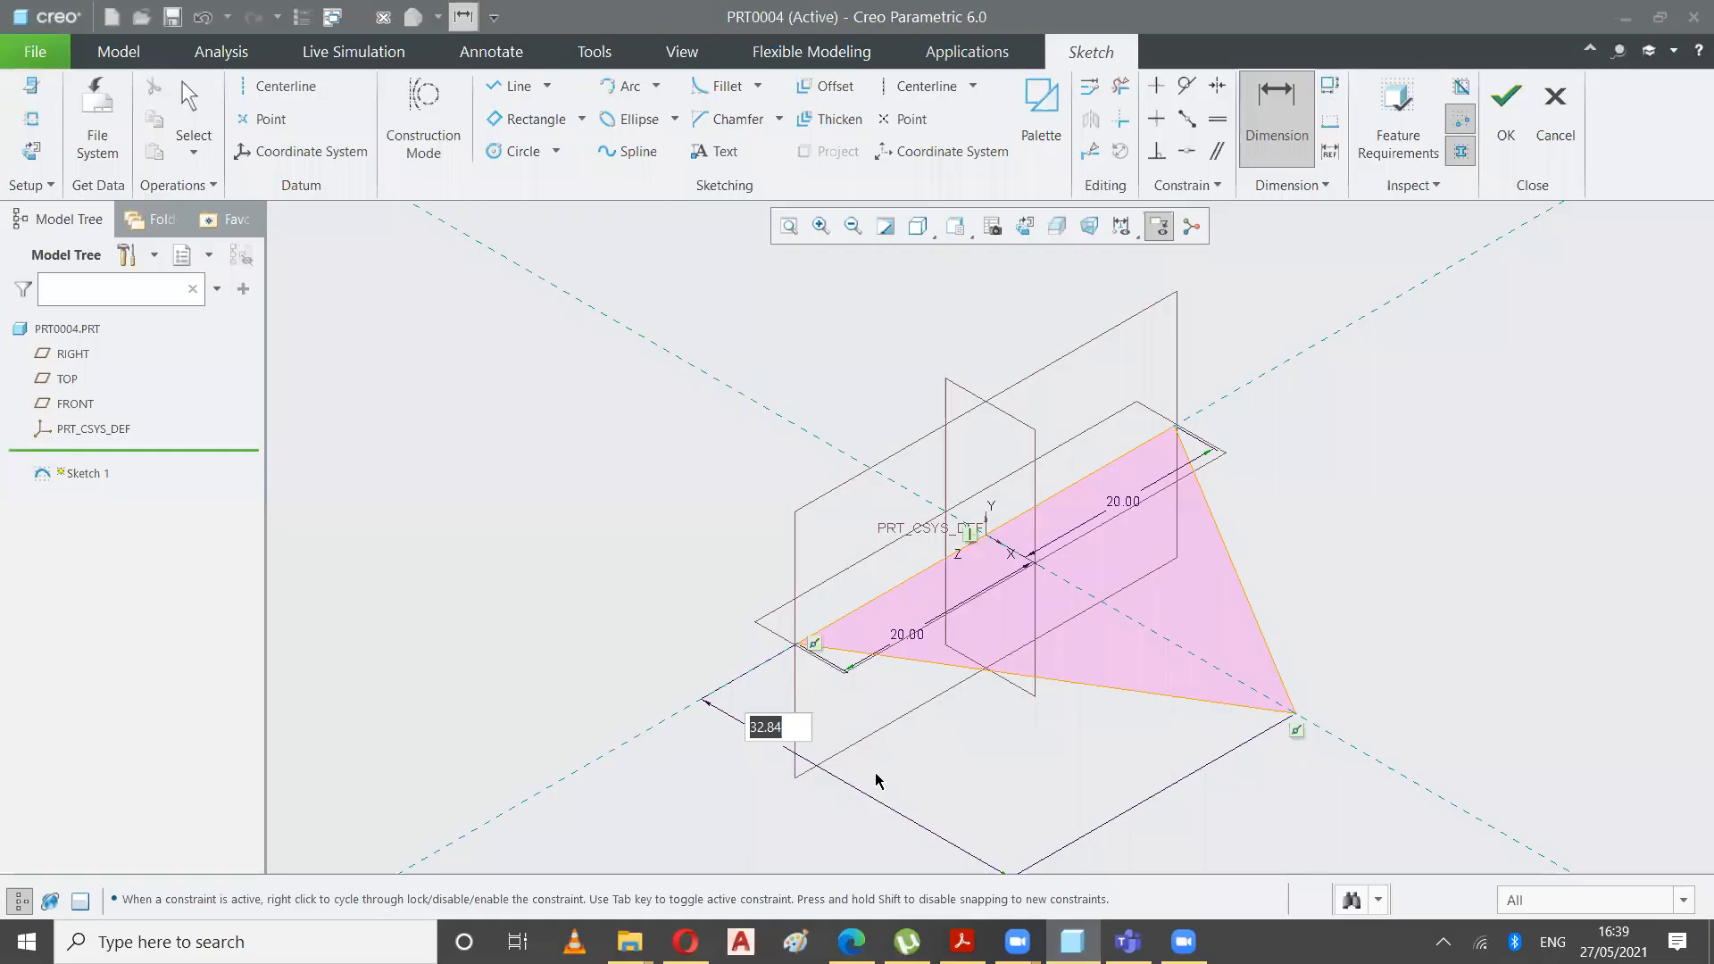
type("40")
key("Return")
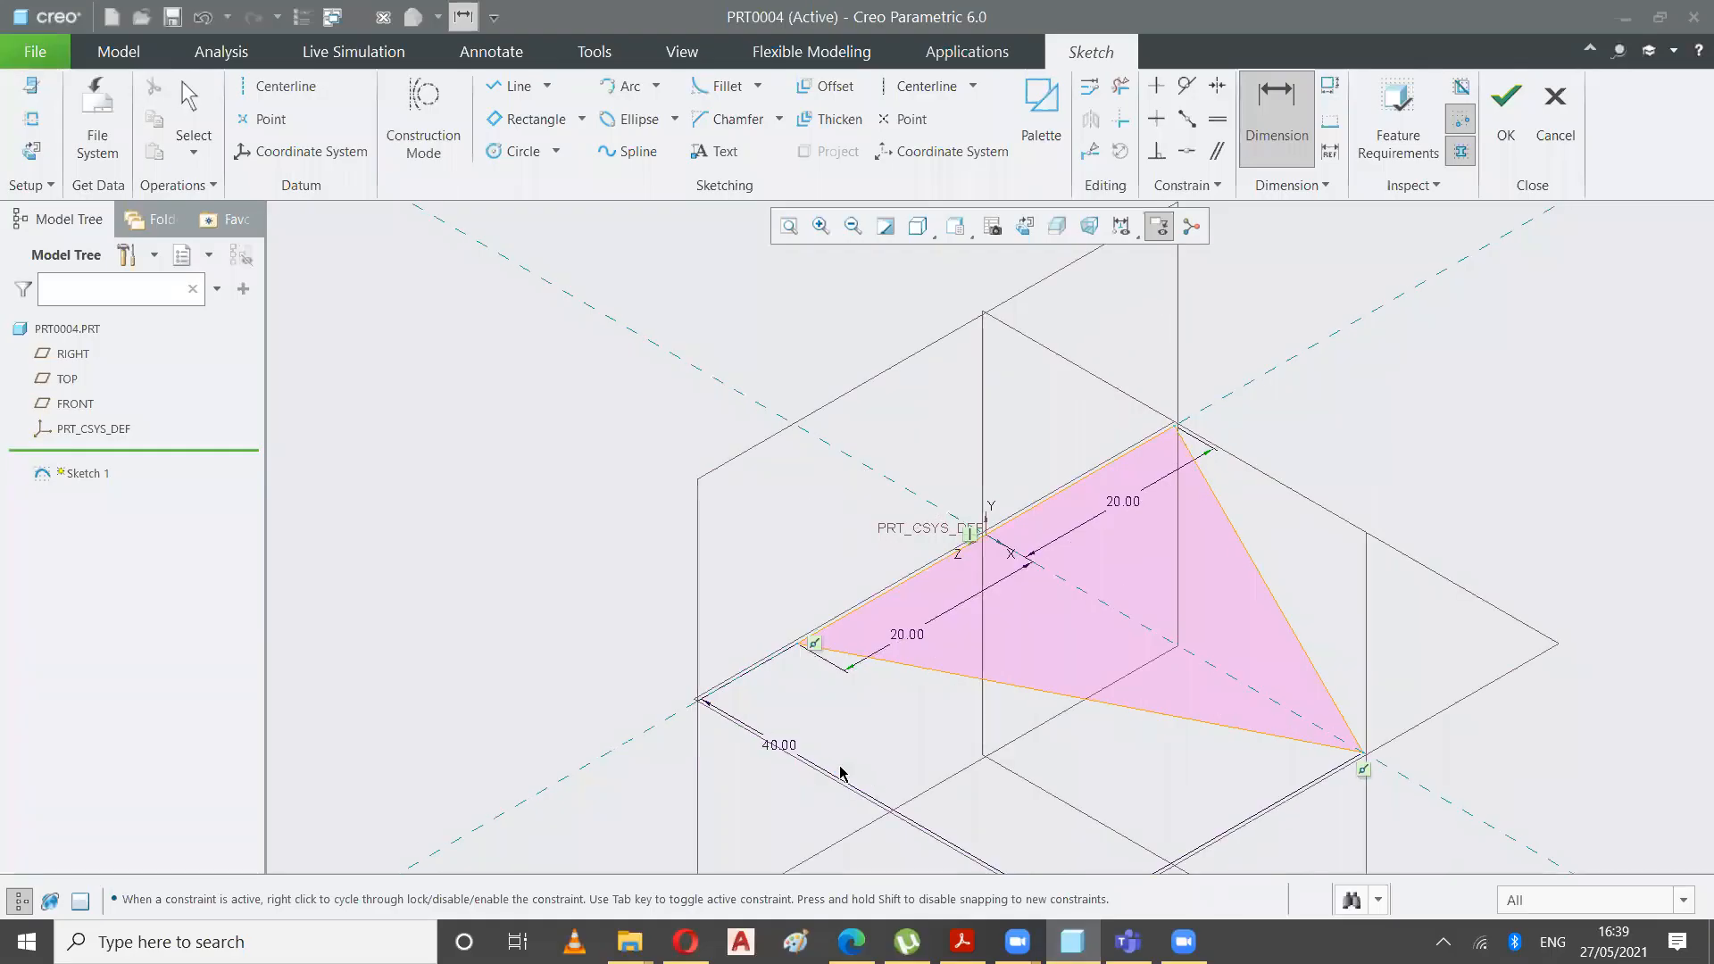
left_click(788, 226)
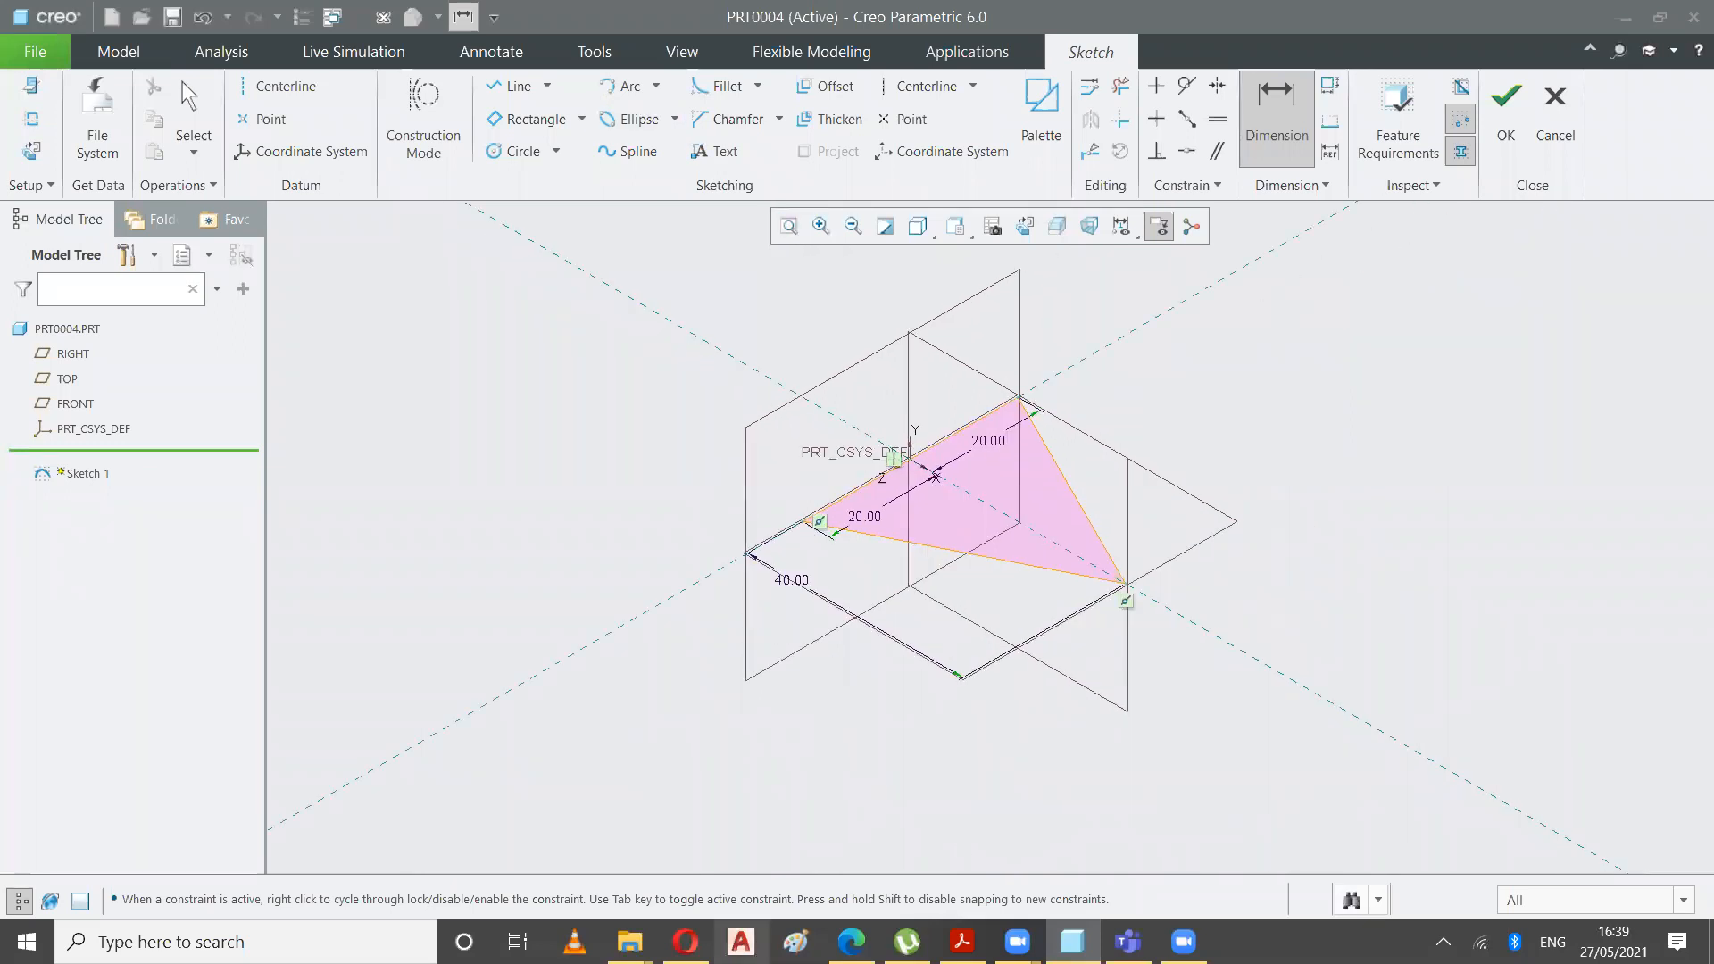
- Switch to the exercise PDF, circle the base's lower edge and the 50 height dimension, and clear the marks
left_click(963, 941)
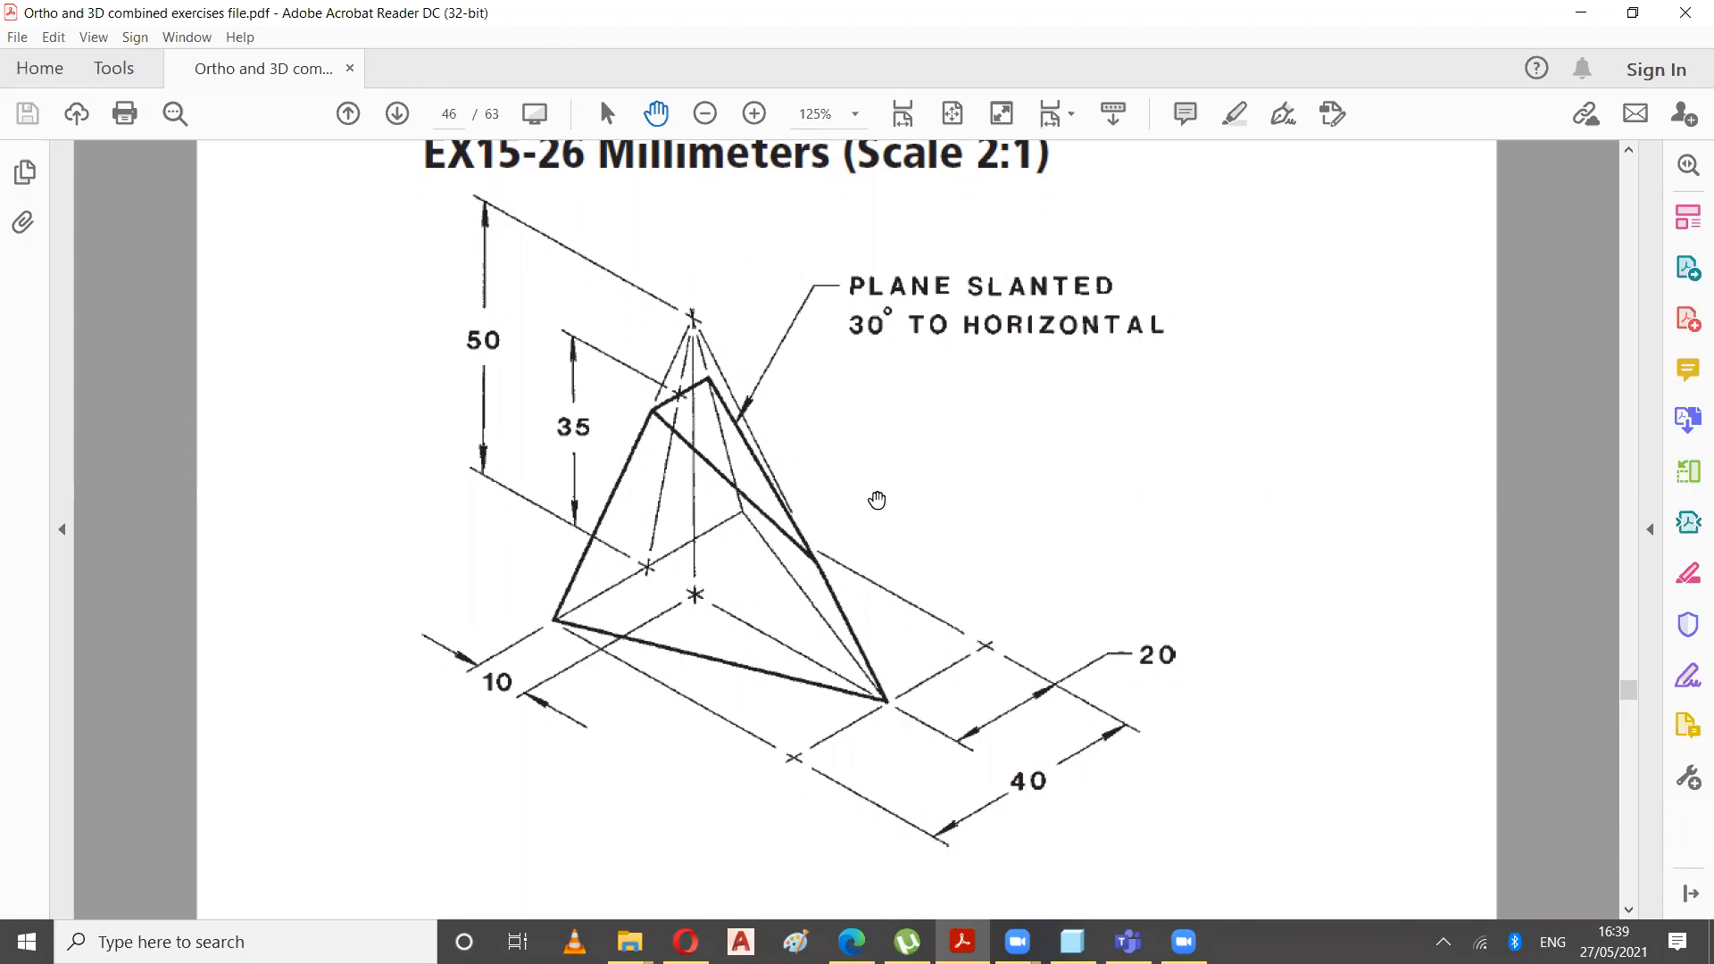
mouse_move(521, 602)
left_mouse_down()
mouse_move(803, 764)
mouse_move(759, 804)
mouse_move(546, 698)
mouse_move(502, 587)
left_mouse_up()
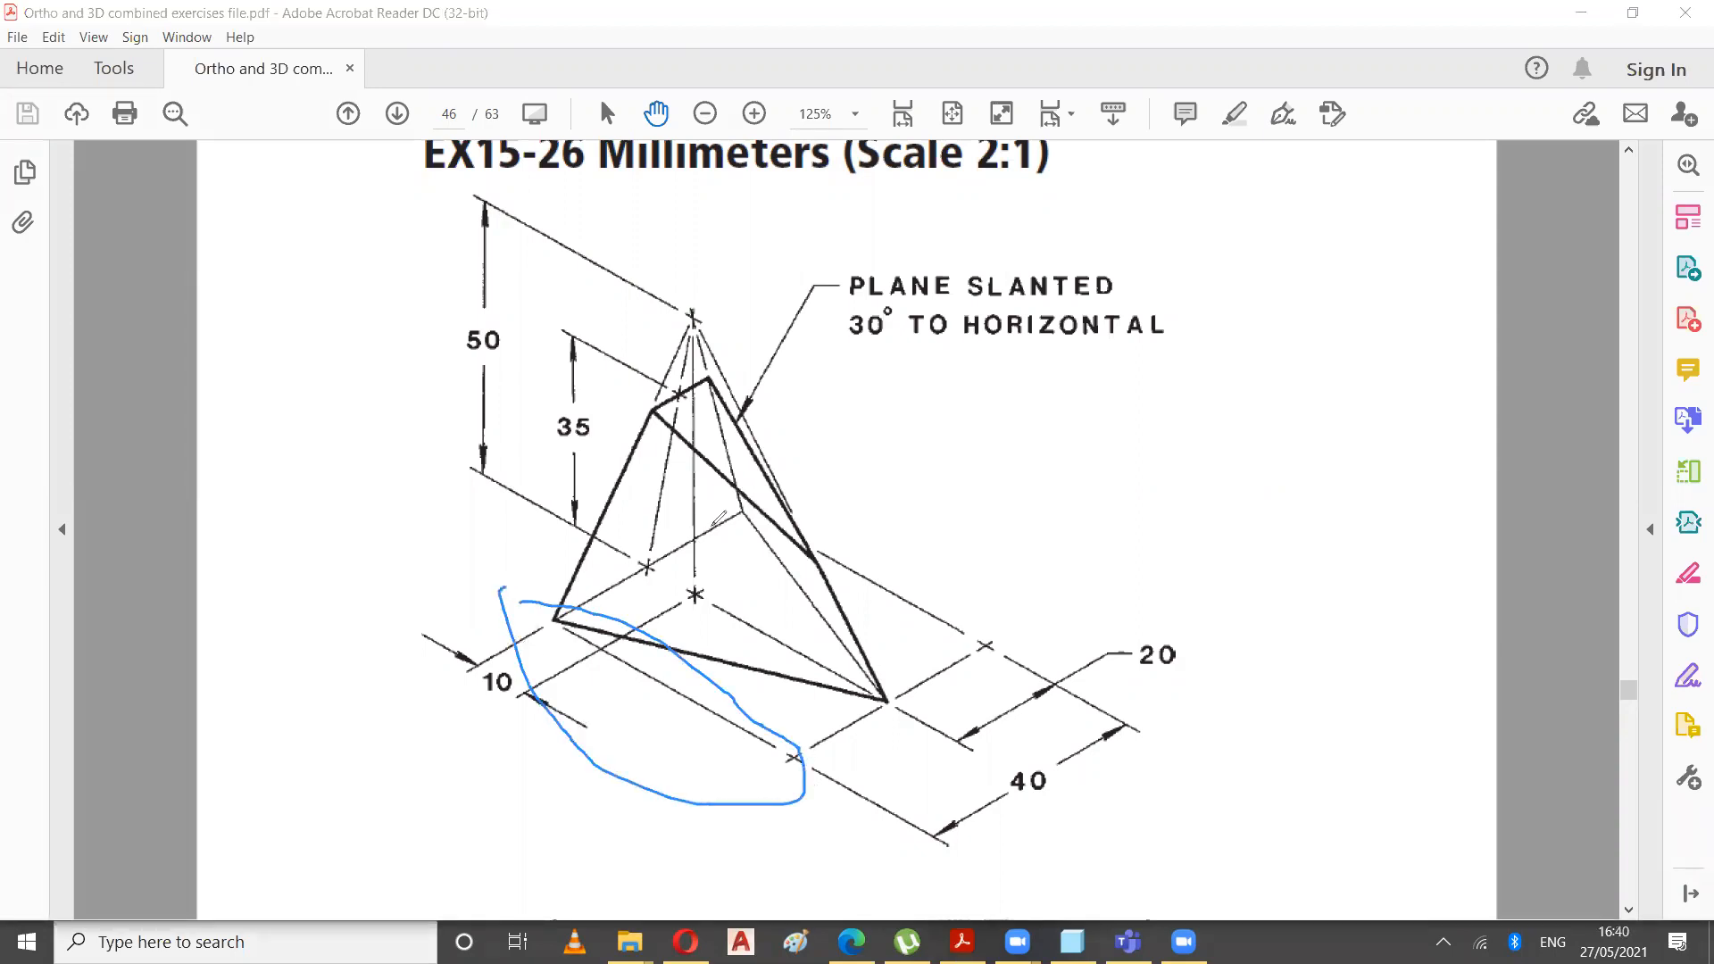
mouse_move(492, 183)
left_mouse_down()
mouse_move(471, 183)
mouse_move(493, 516)
mouse_move(514, 419)
mouse_move(516, 159)
mouse_move(490, 172)
left_mouse_up()
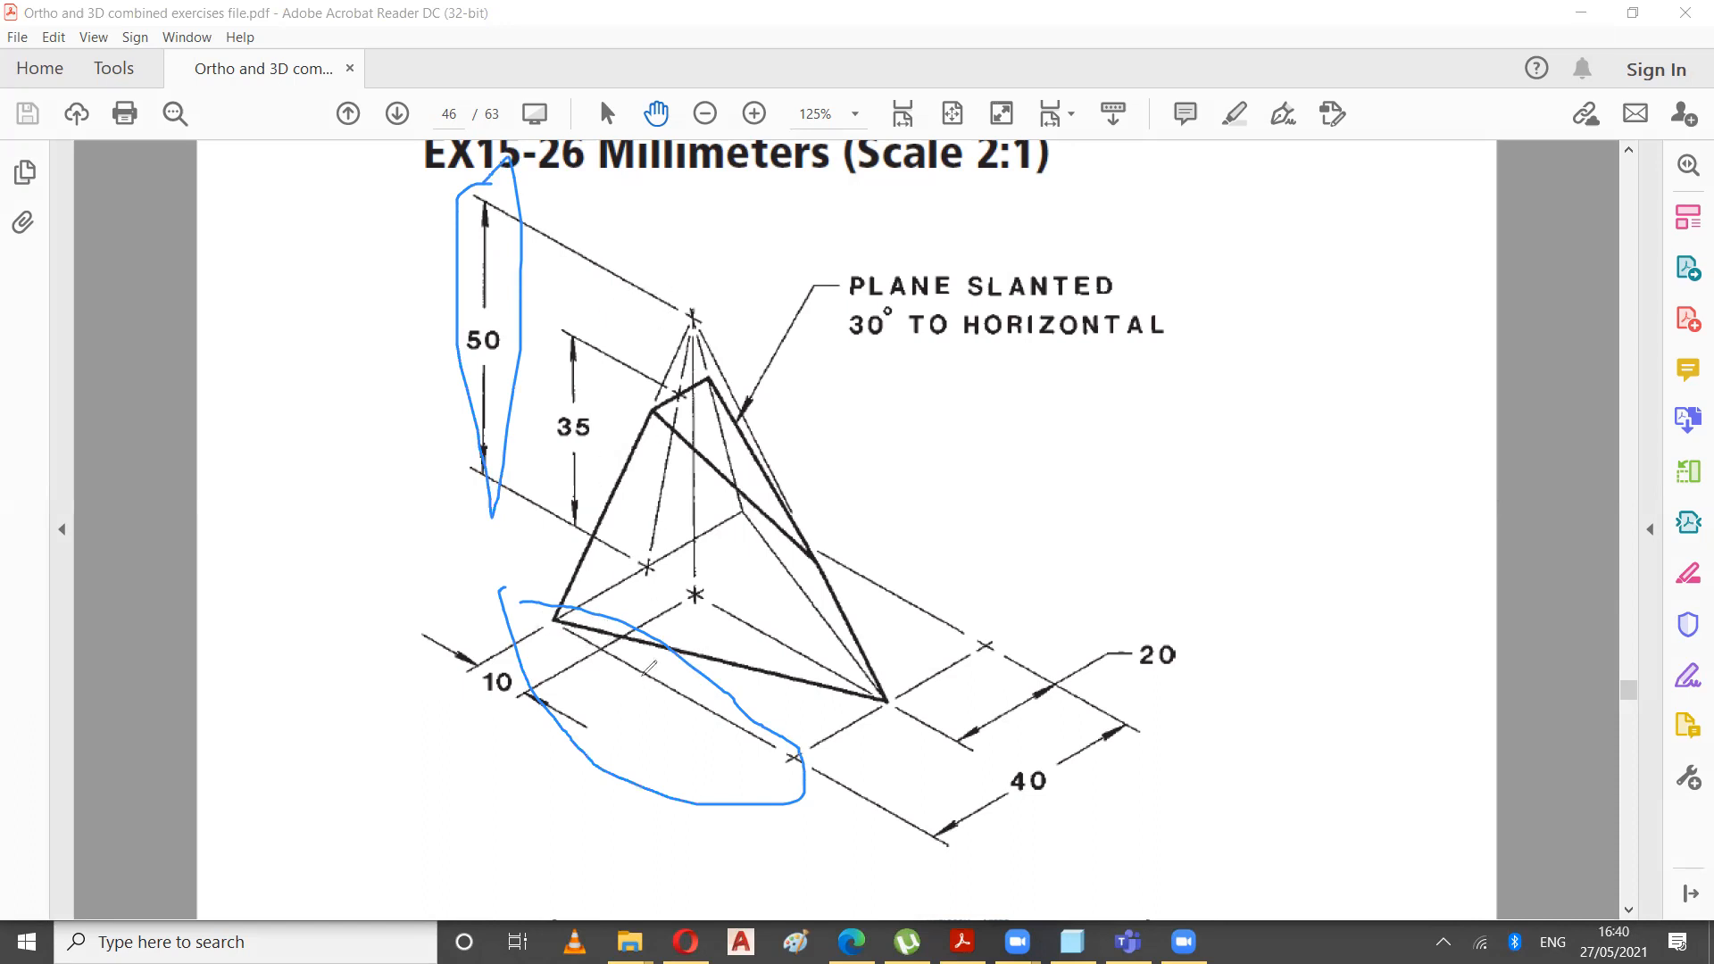
left_click(1167, 178)
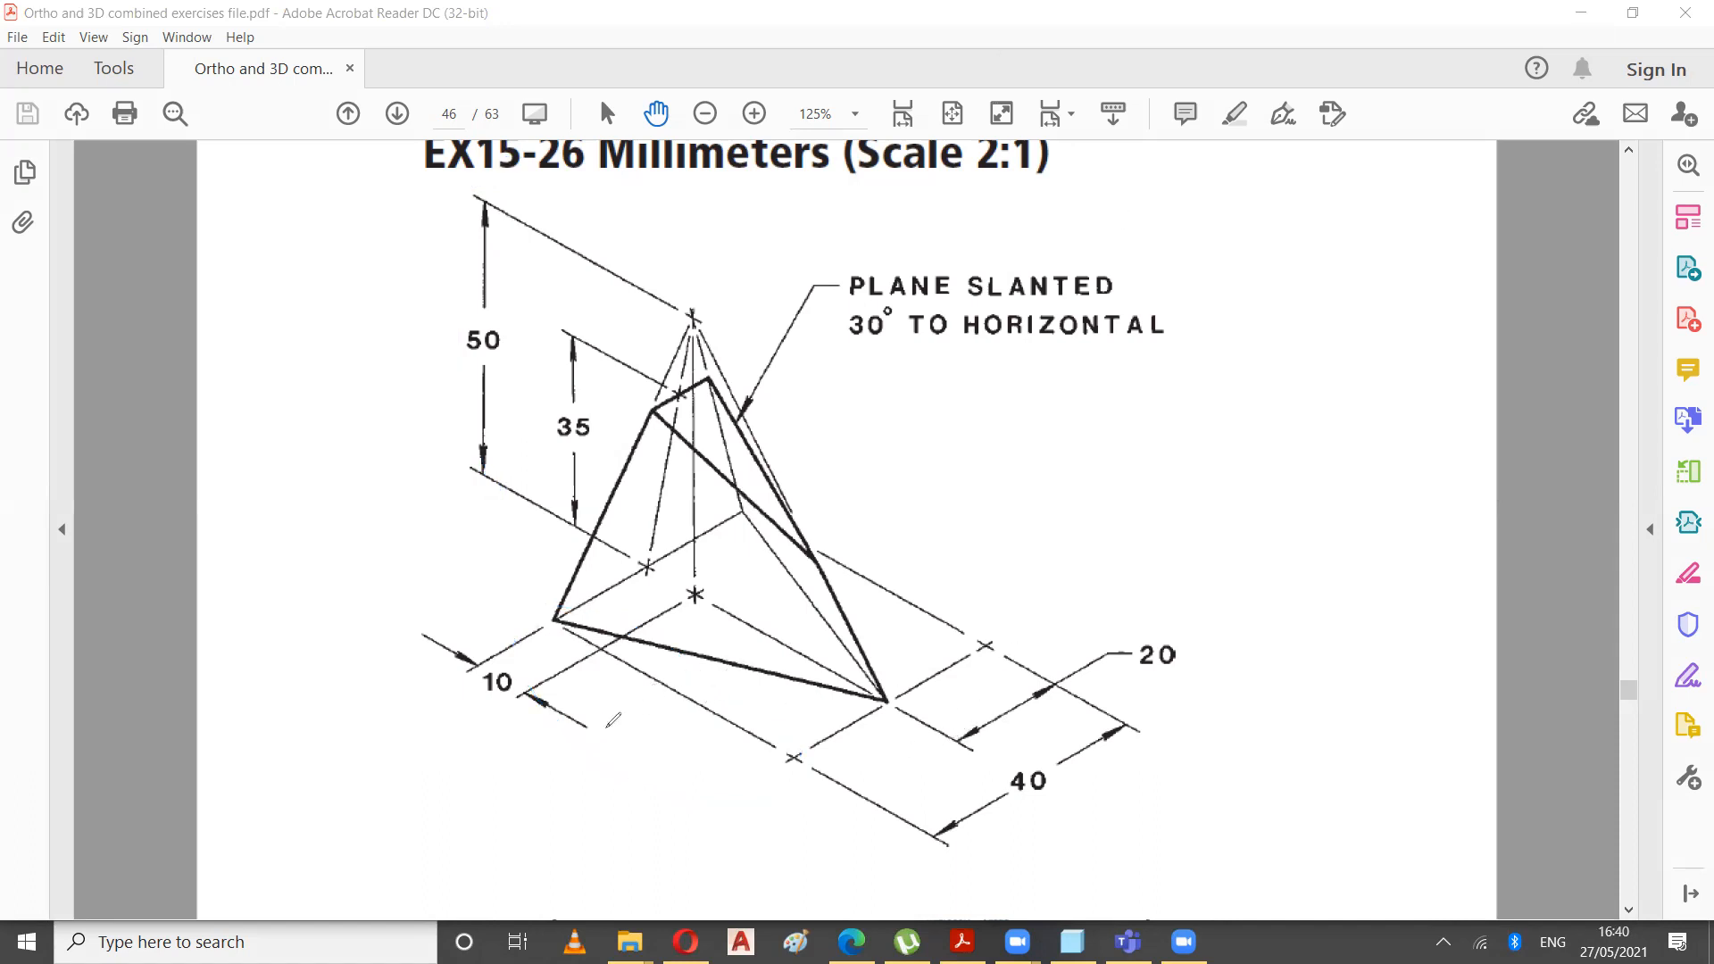
- Draw a freehand 40 dimension along the base's lower edge over the exercise drawing and clear it
left_click(779, 770)
left_click_drag(711, 821, 633, 867)
mouse_move(462, 676)
left_mouse_down()
mouse_move(415, 710)
mouse_move(680, 873)
mouse_move(662, 835)
mouse_move(635, 848)
left_mouse_up()
mouse_move(446, 690)
left_mouse_down()
mouse_move(457, 722)
mouse_move(466, 695)
mouse_move(447, 710)
left_mouse_up()
mouse_move(576, 743)
left_mouse_down()
mouse_move(584, 782)
mouse_move(610, 759)
left_mouse_up()
left_click(598, 760)
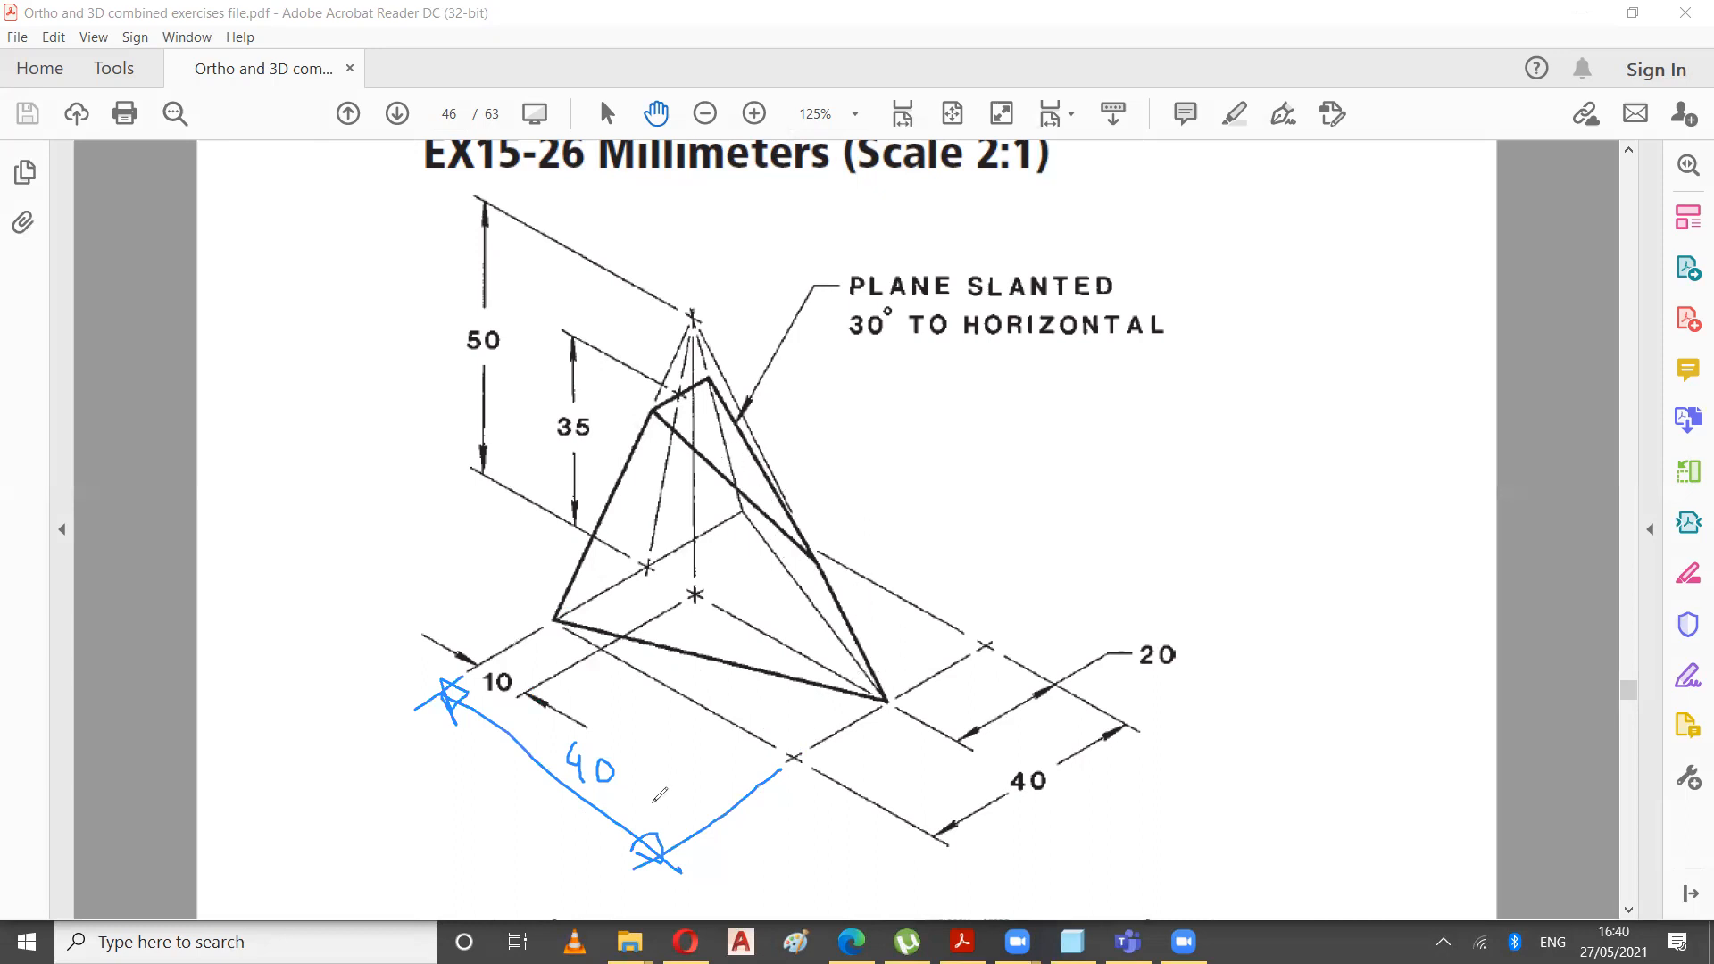
left_click(1194, 48)
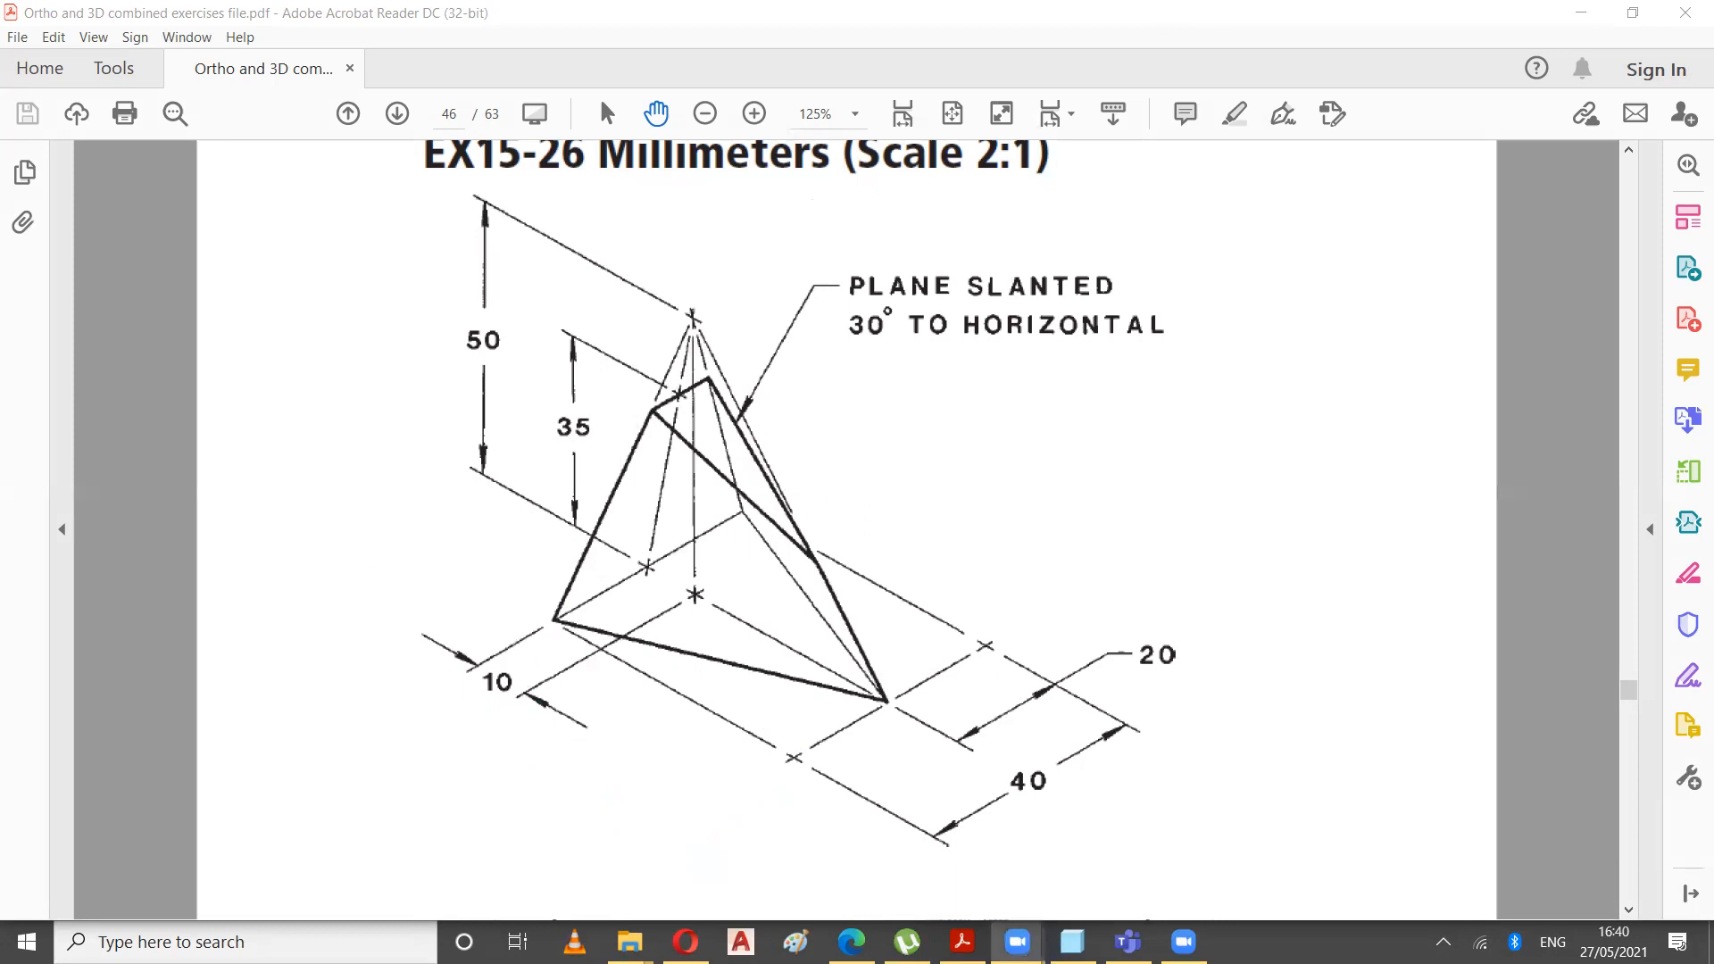
- Switch back to Creo Parametric and finish the triangular base sketch
left_click(1072, 942)
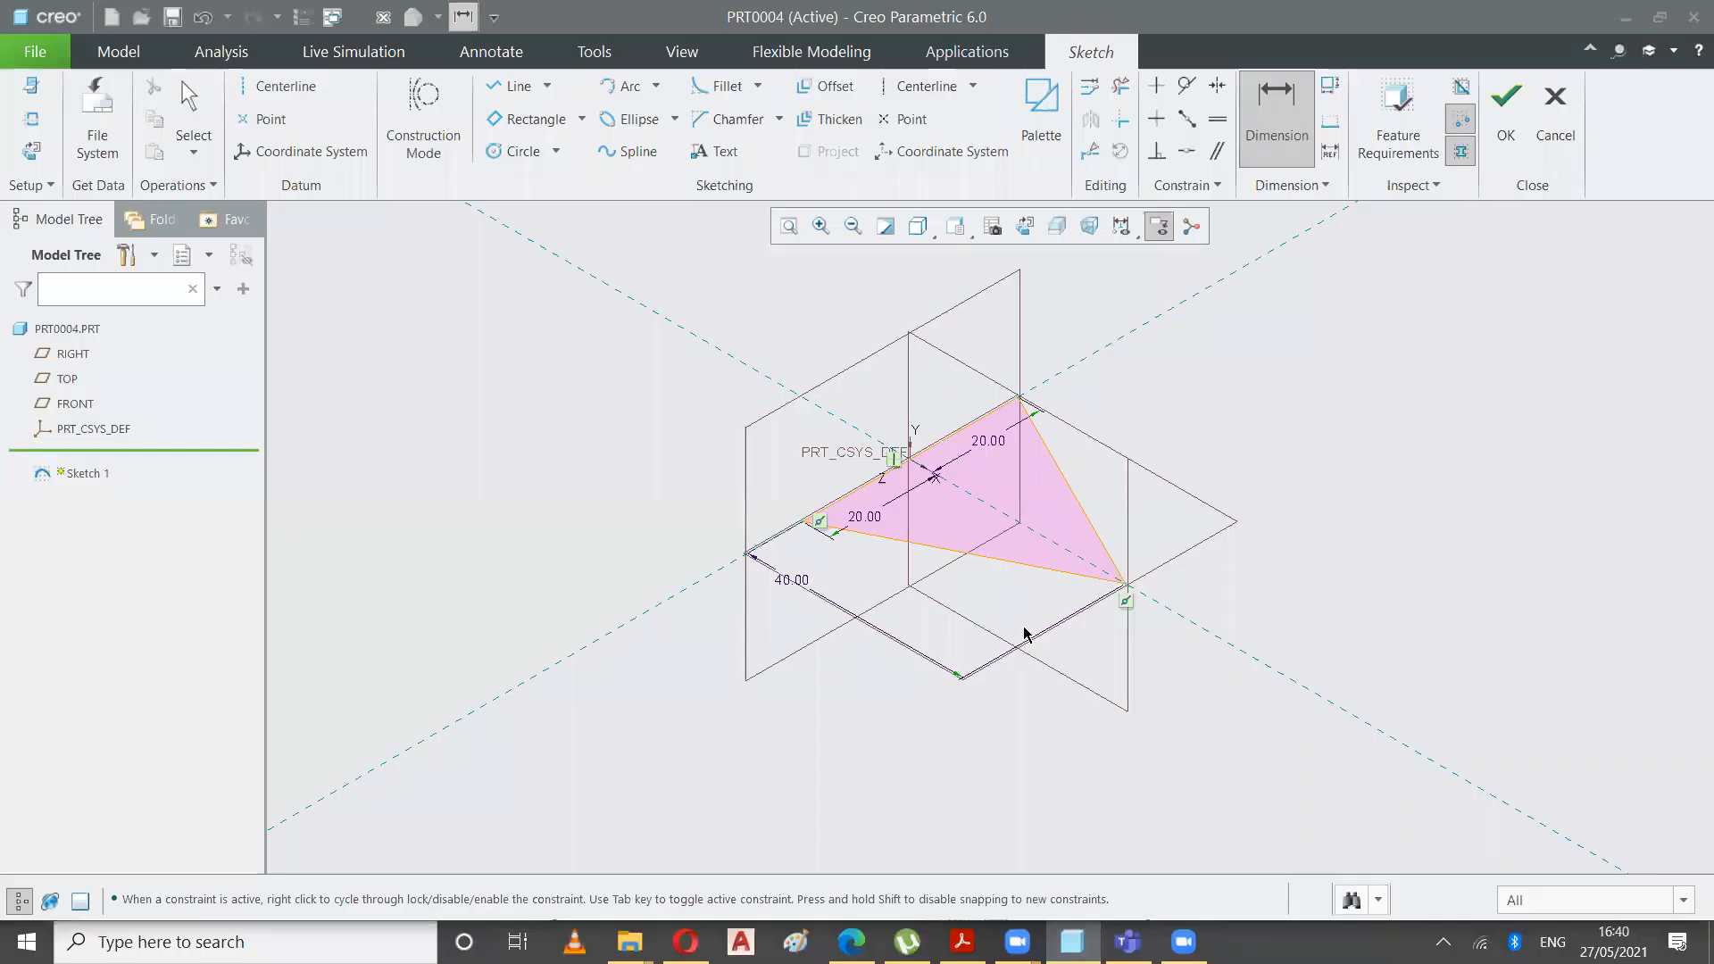
left_click(1506, 111)
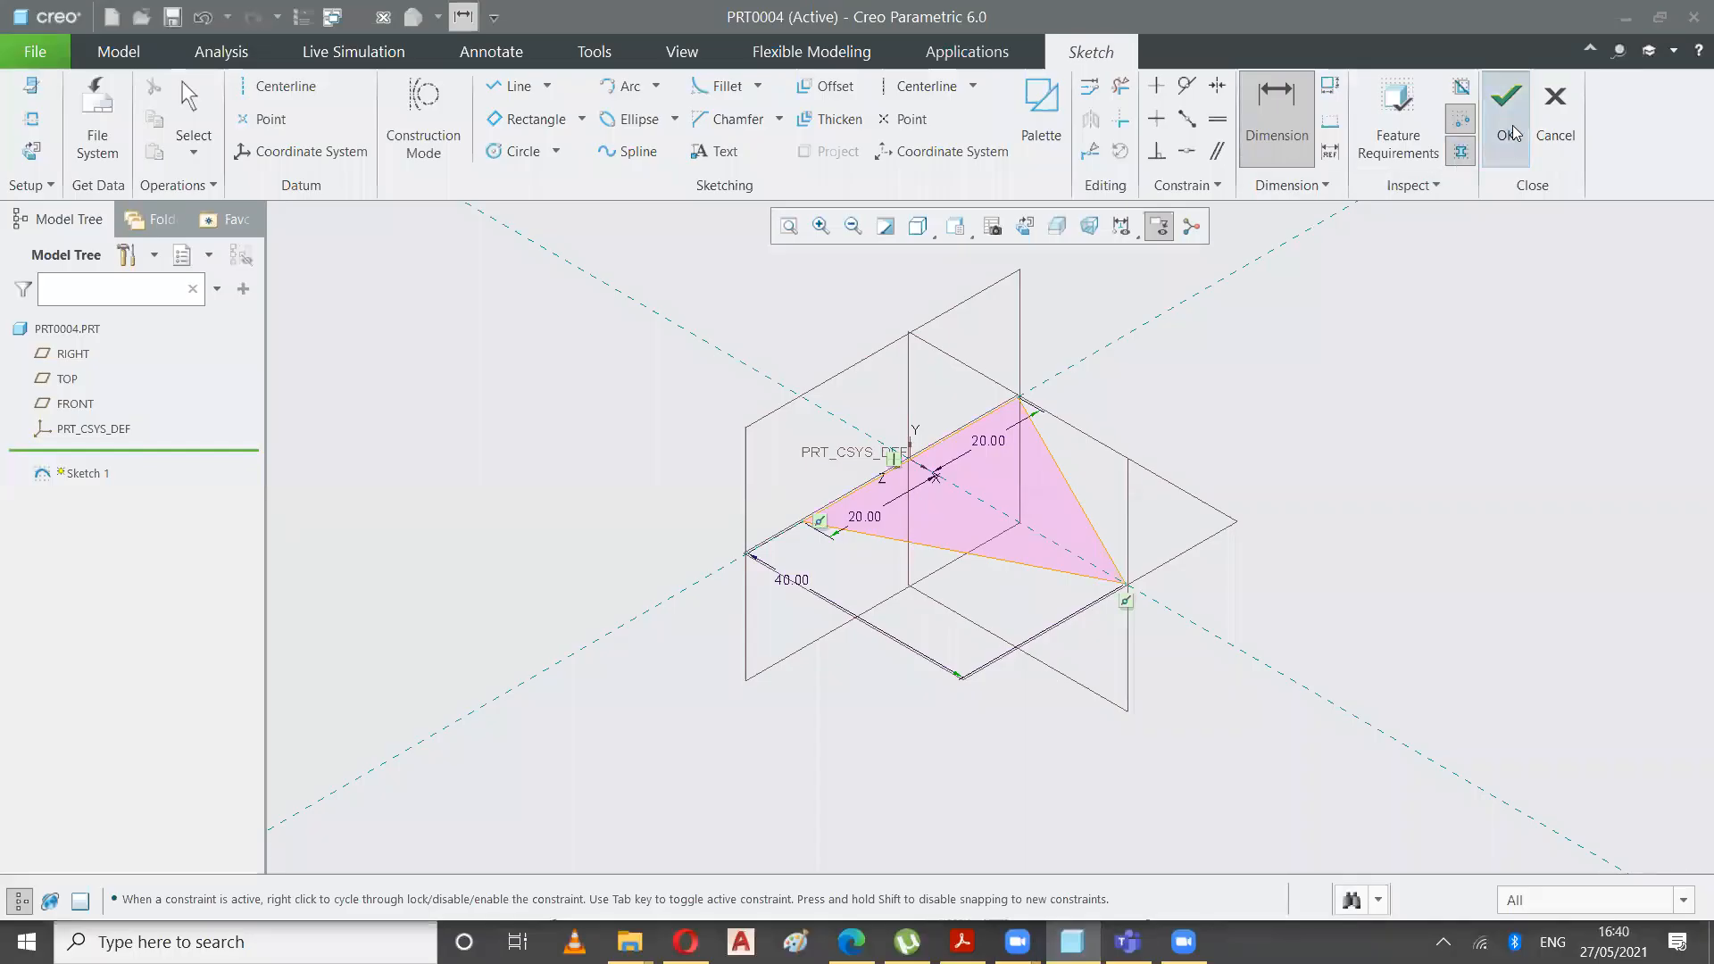
left_click(468, 574)
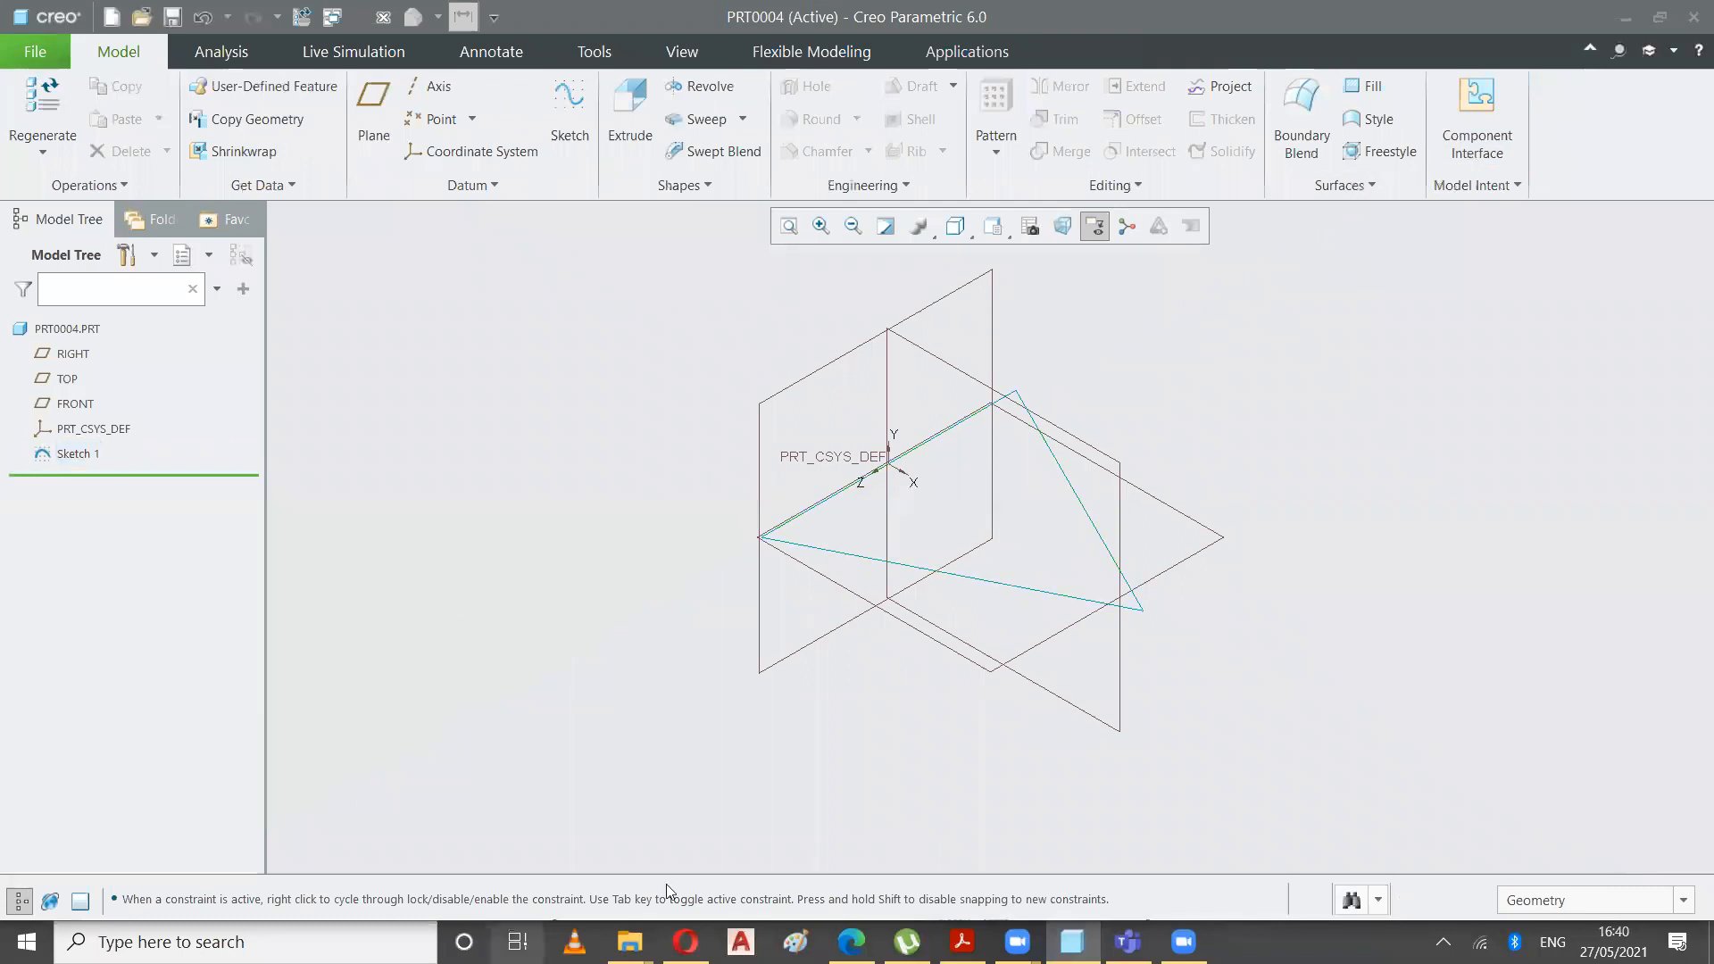
left_click(962, 942)
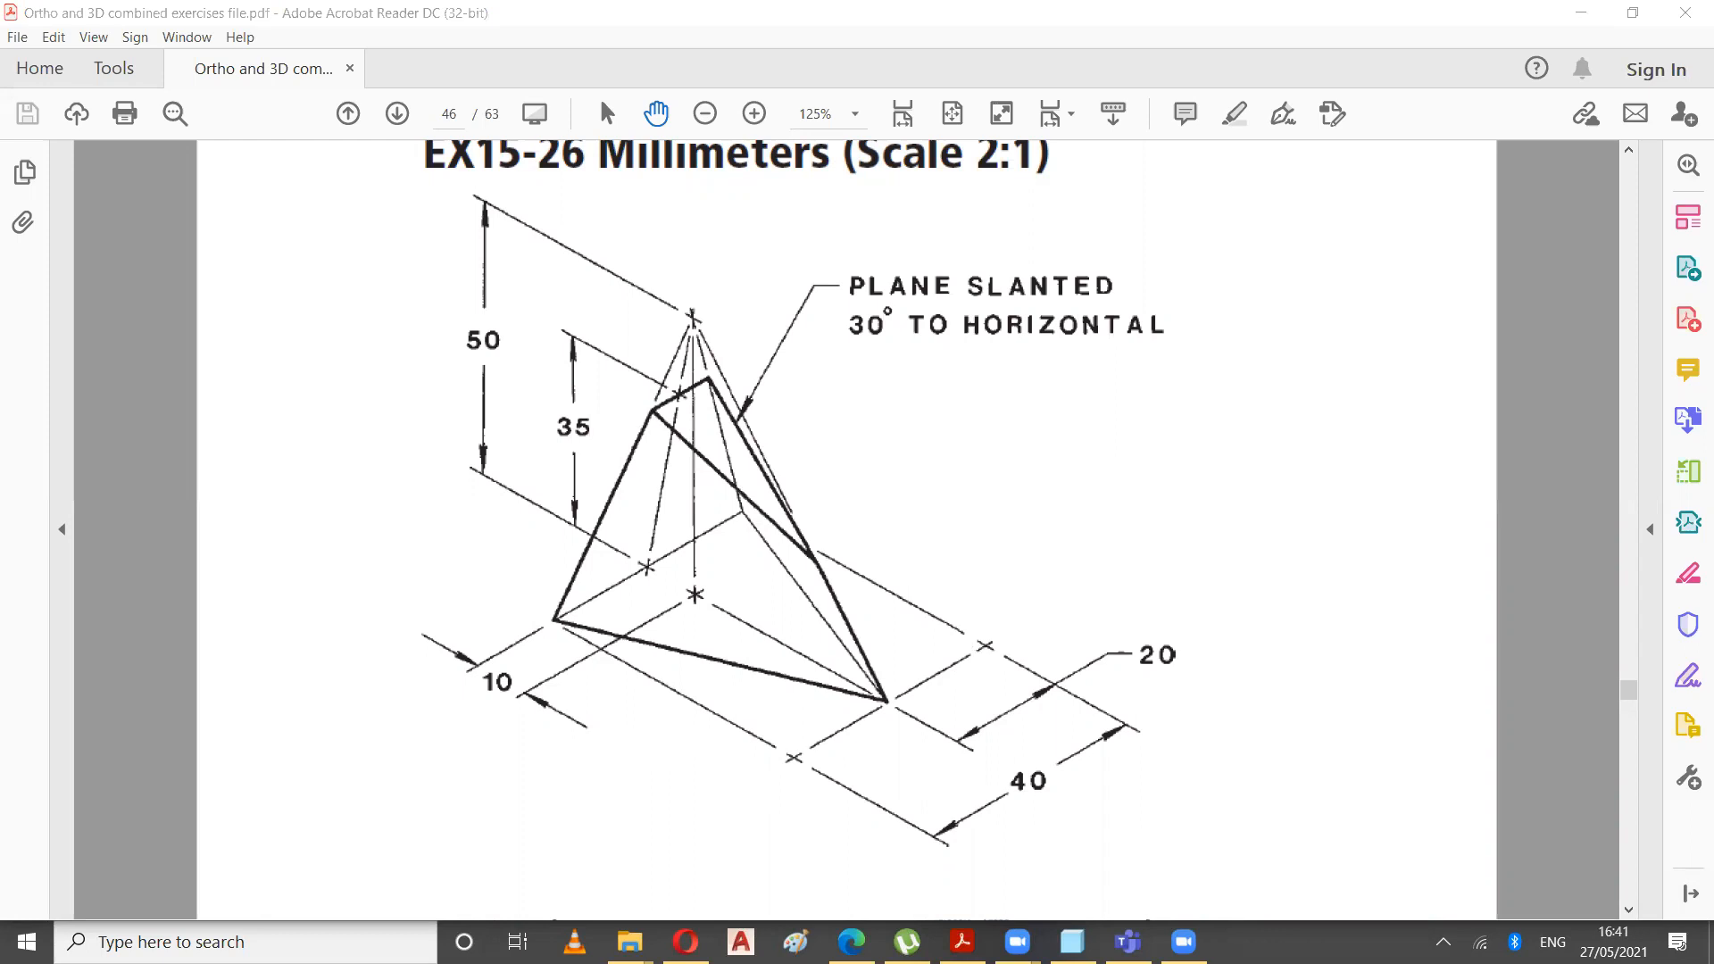
key("alt+Tab")
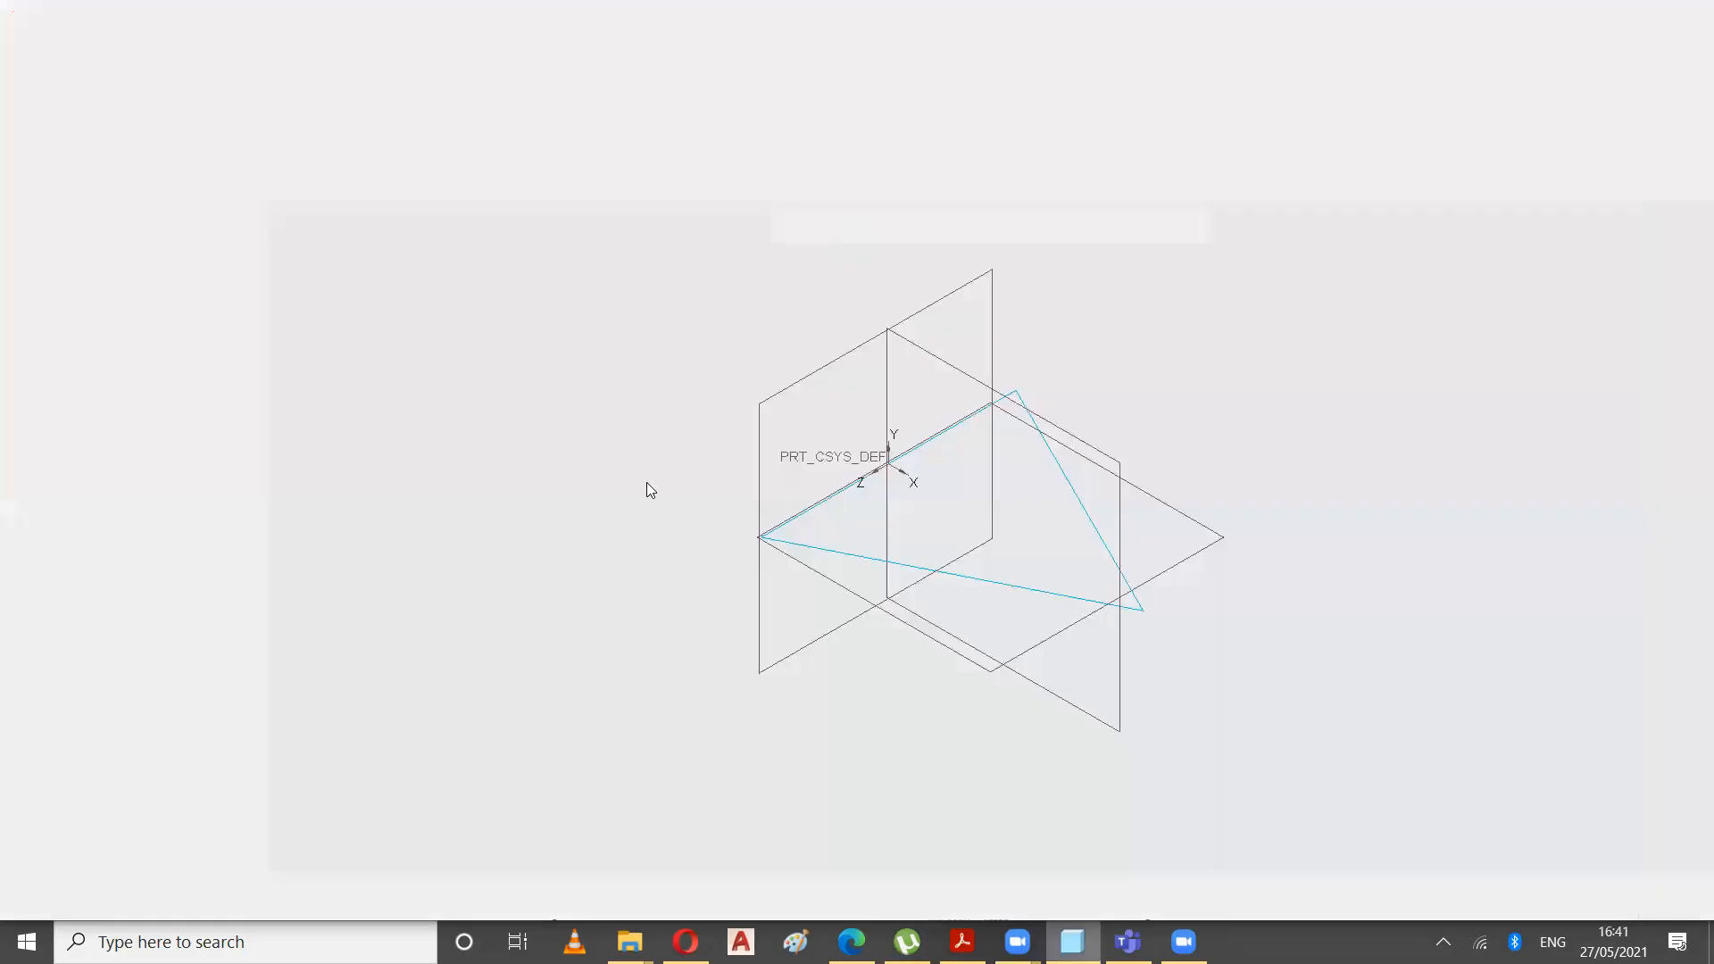
left_click(374, 120)
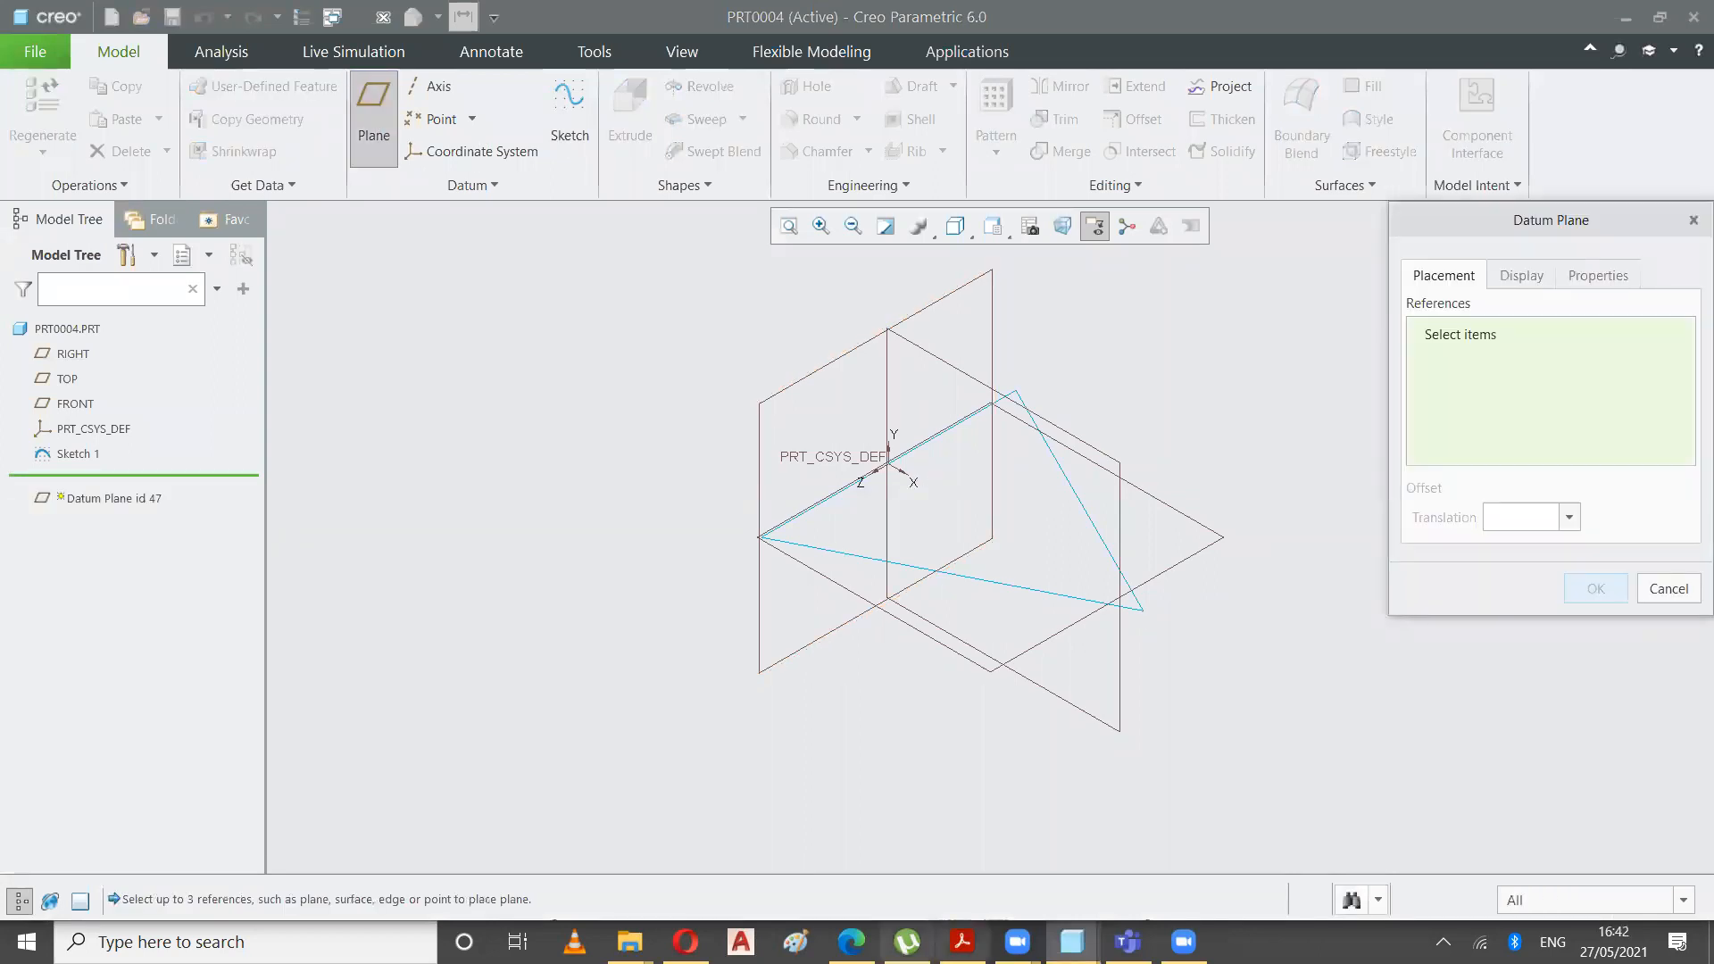
left_click(962, 942)
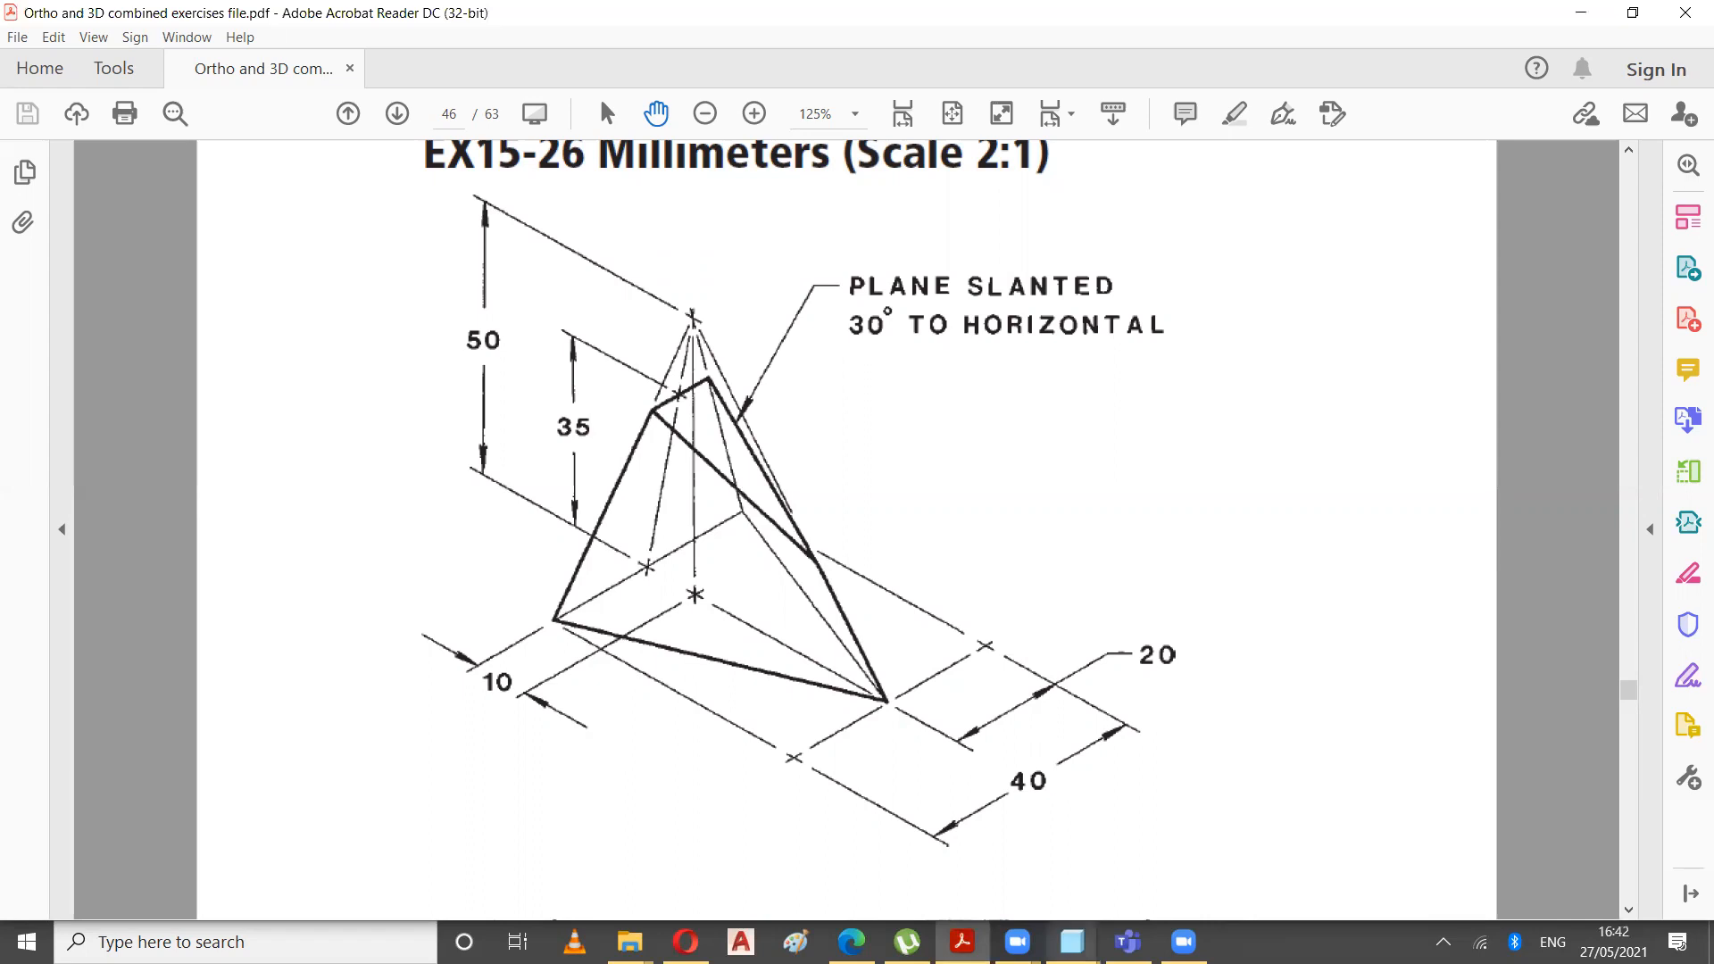
left_click(1072, 942)
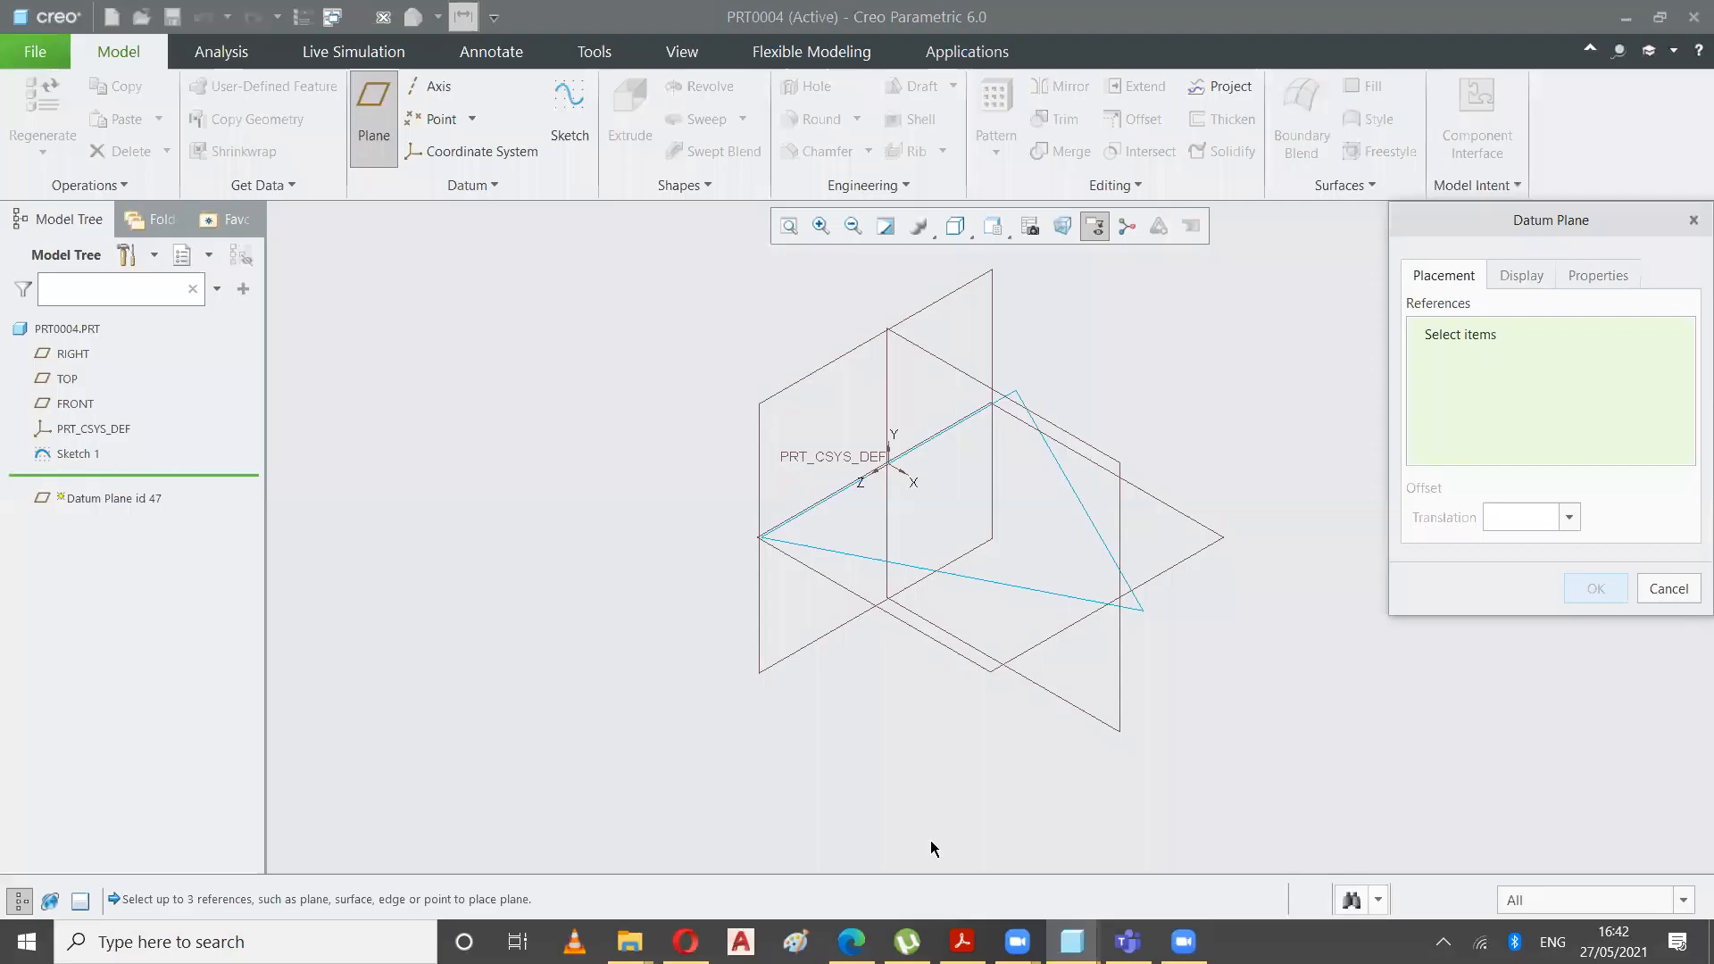
left_click(1187, 850)
left_click(1668, 588)
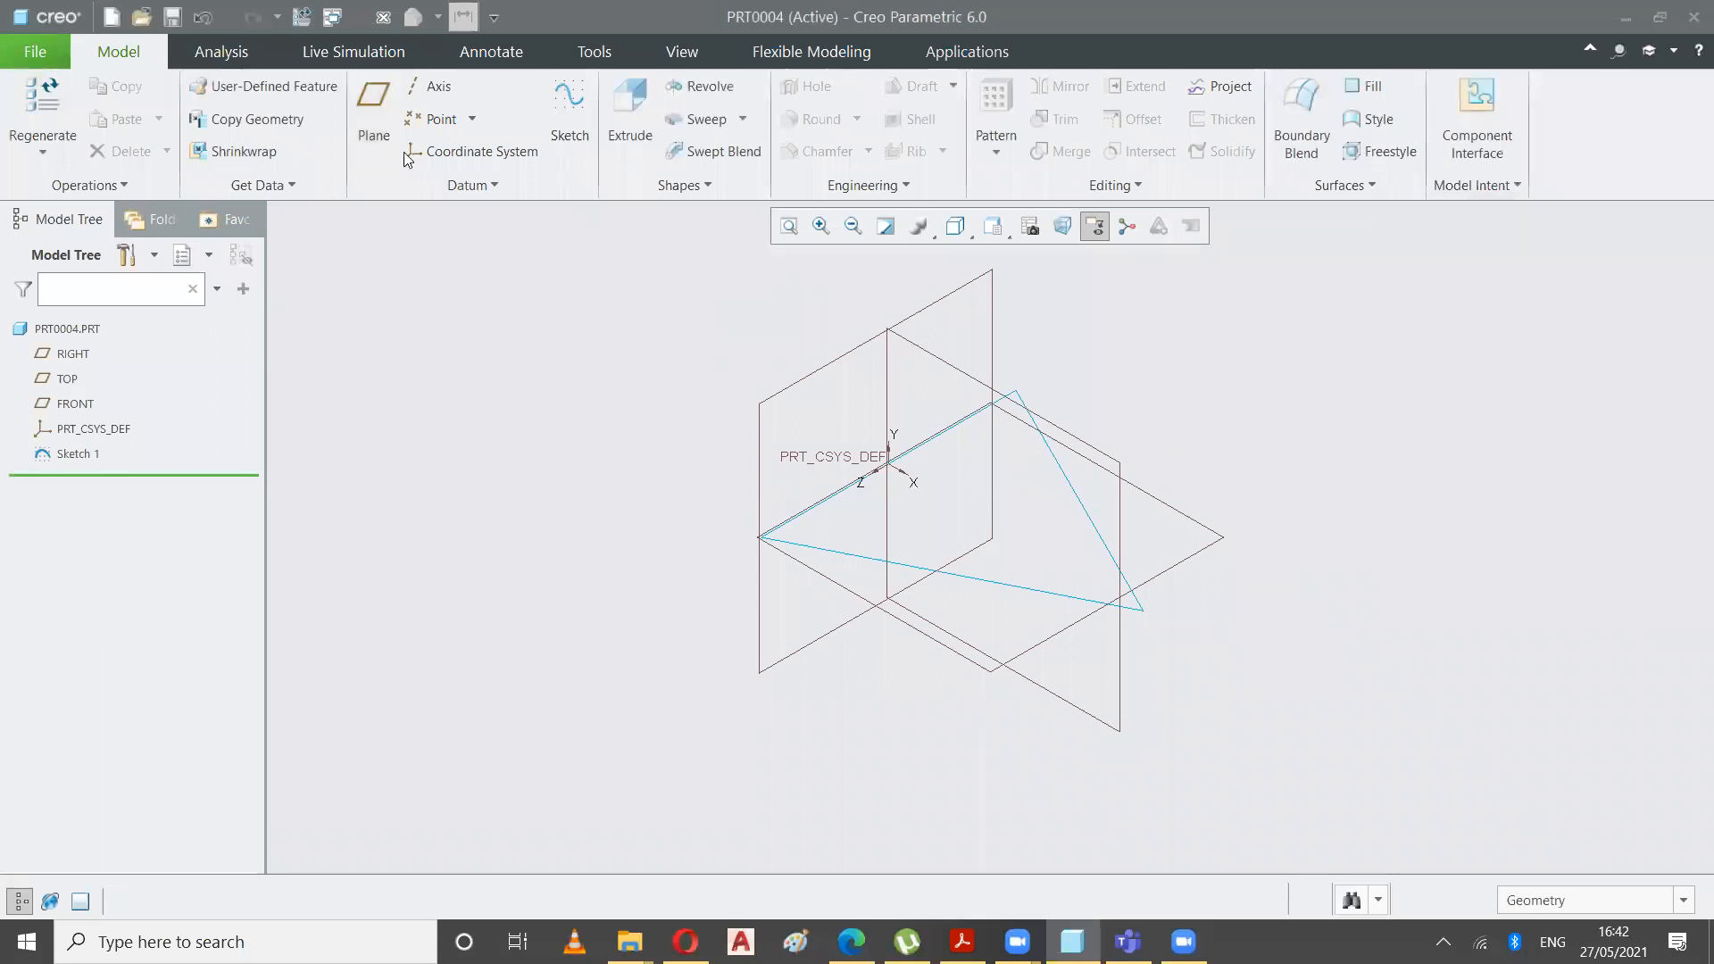
- Start a sketch on the FRONT datum plane and draw a vertical line between the vertical reference and the triangle's tip
left_click(573, 100)
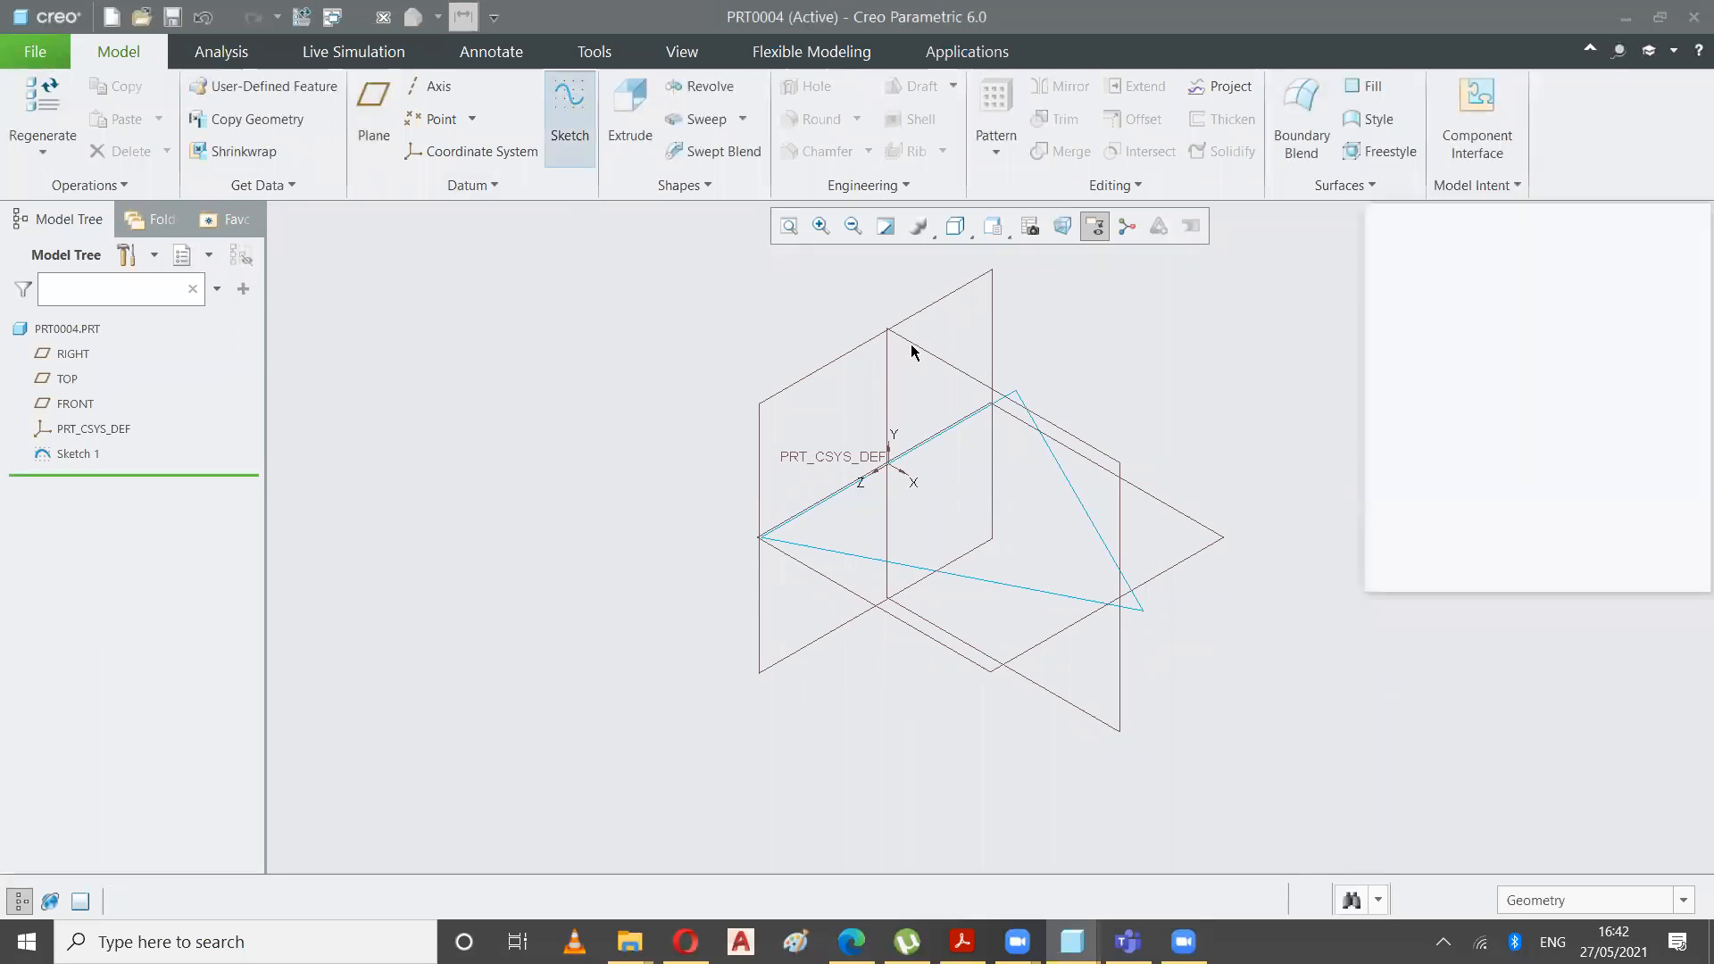
left_click(911, 346)
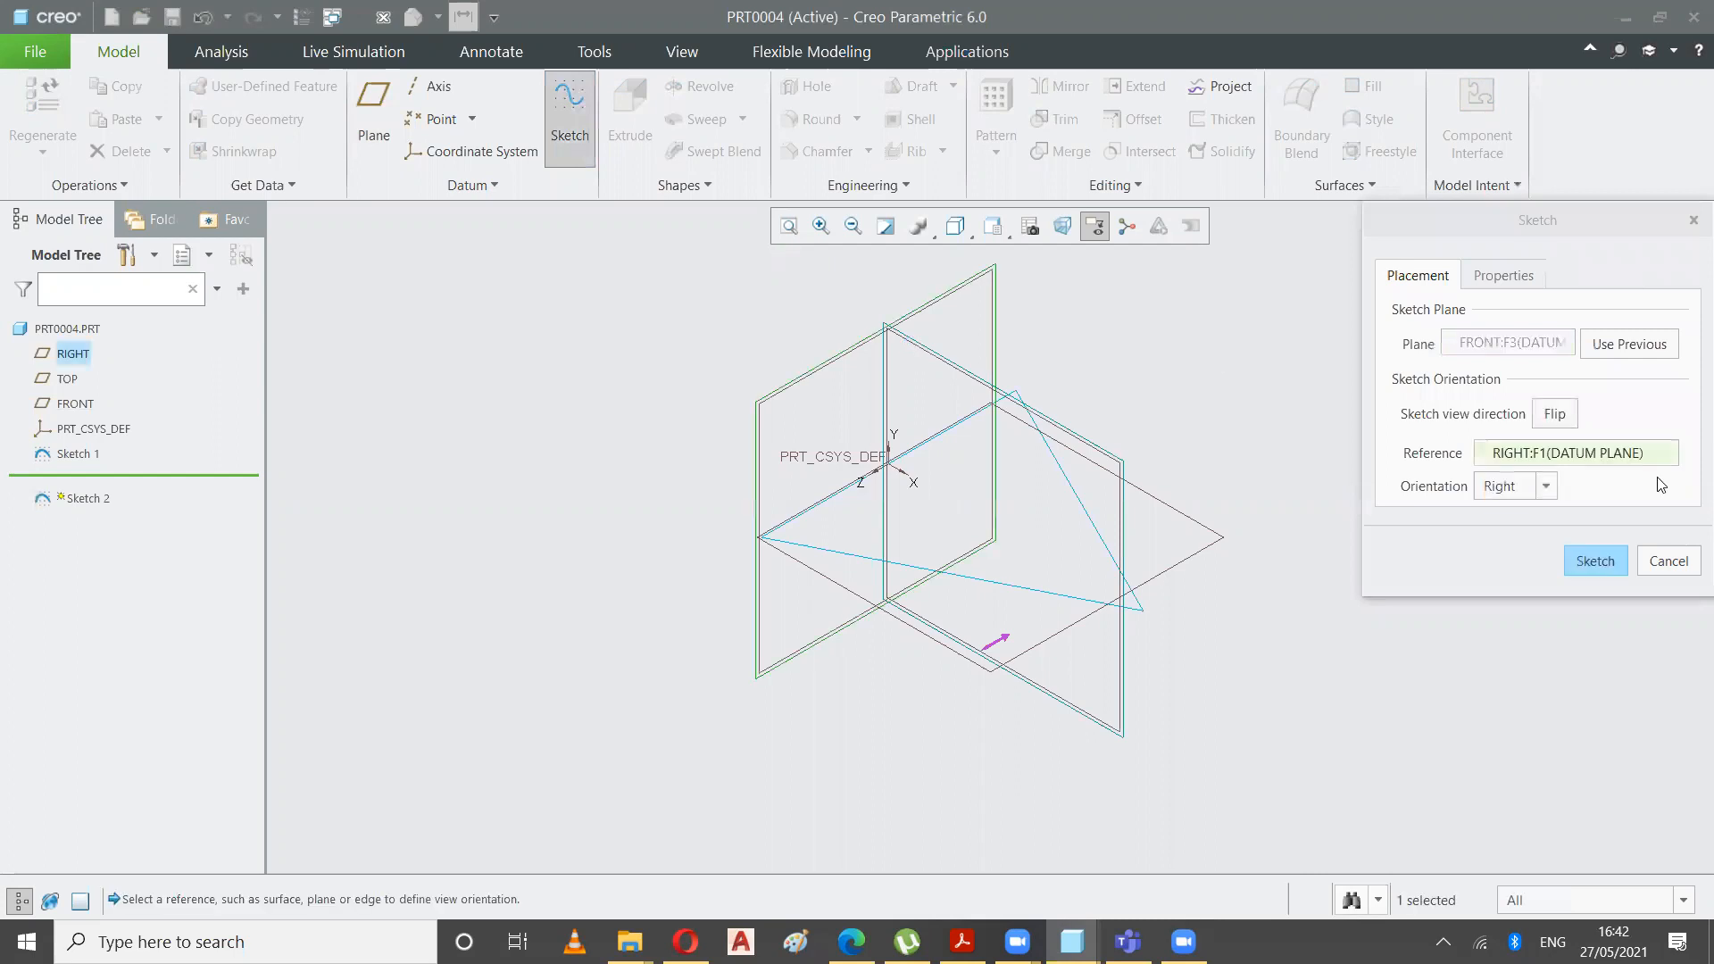
left_click(1597, 563)
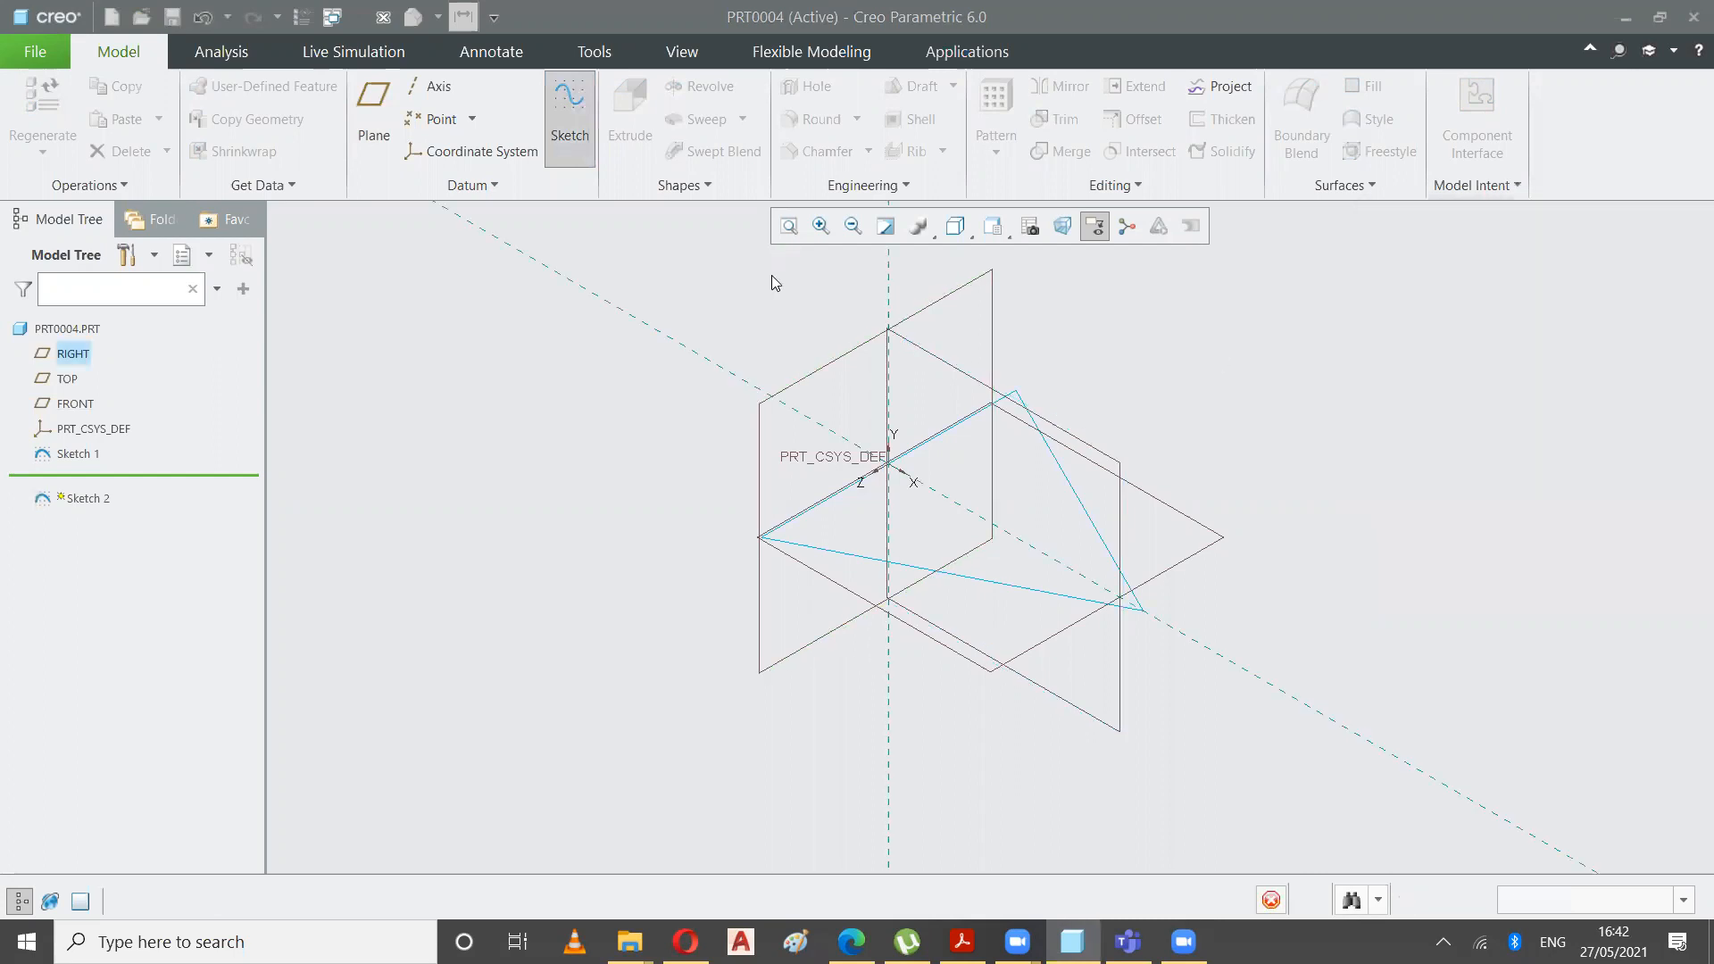
left_click(511, 90)
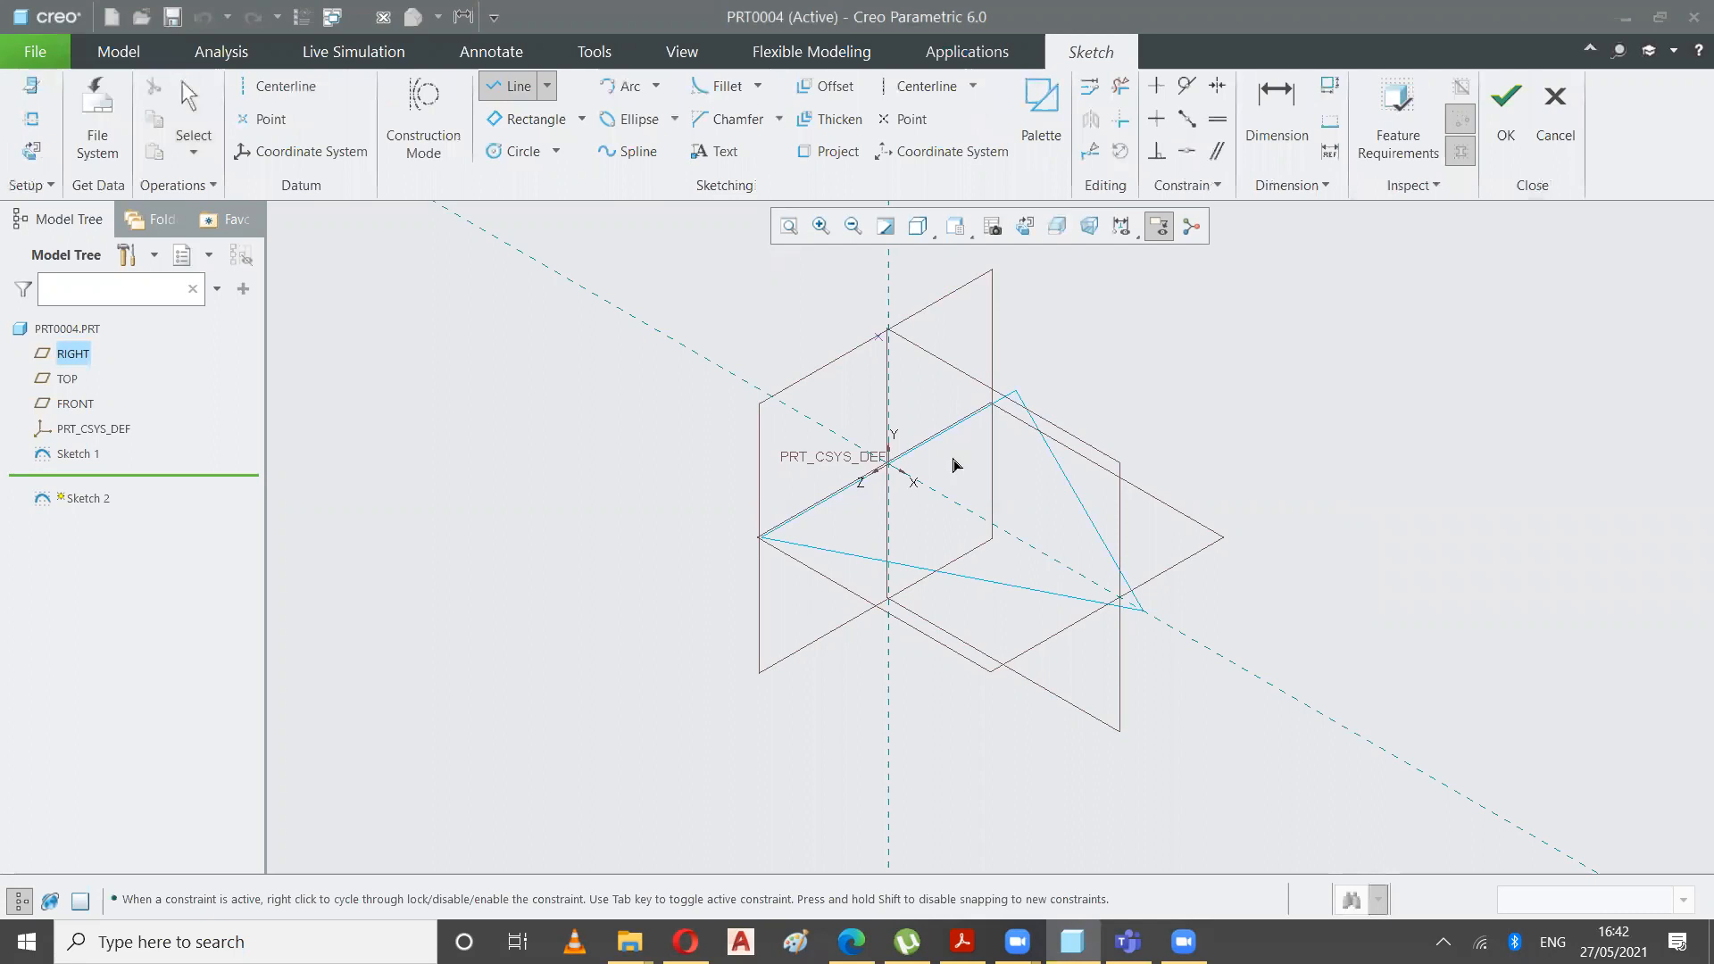
left_click(956, 481)
left_click(954, 261)
- Make the vertical line's lower endpoint coincident with the sketch's horizontal reference
left_click(194, 88)
left_click(1187, 151)
left_click(182, 98)
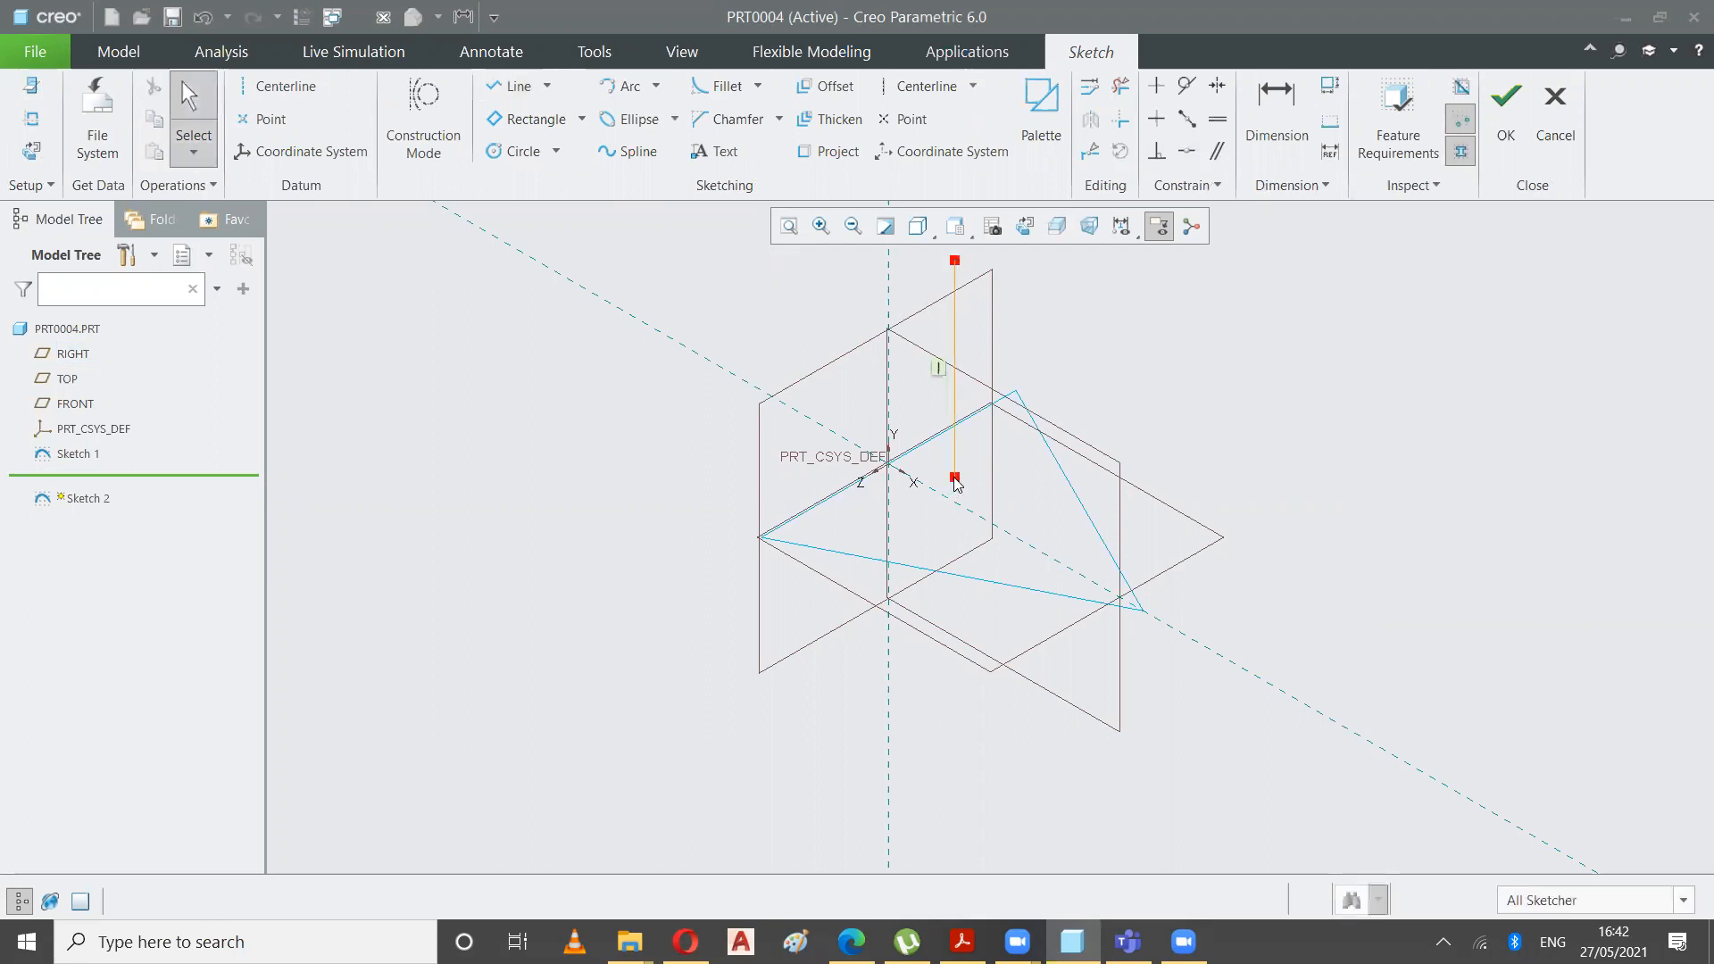
left_click(954, 475)
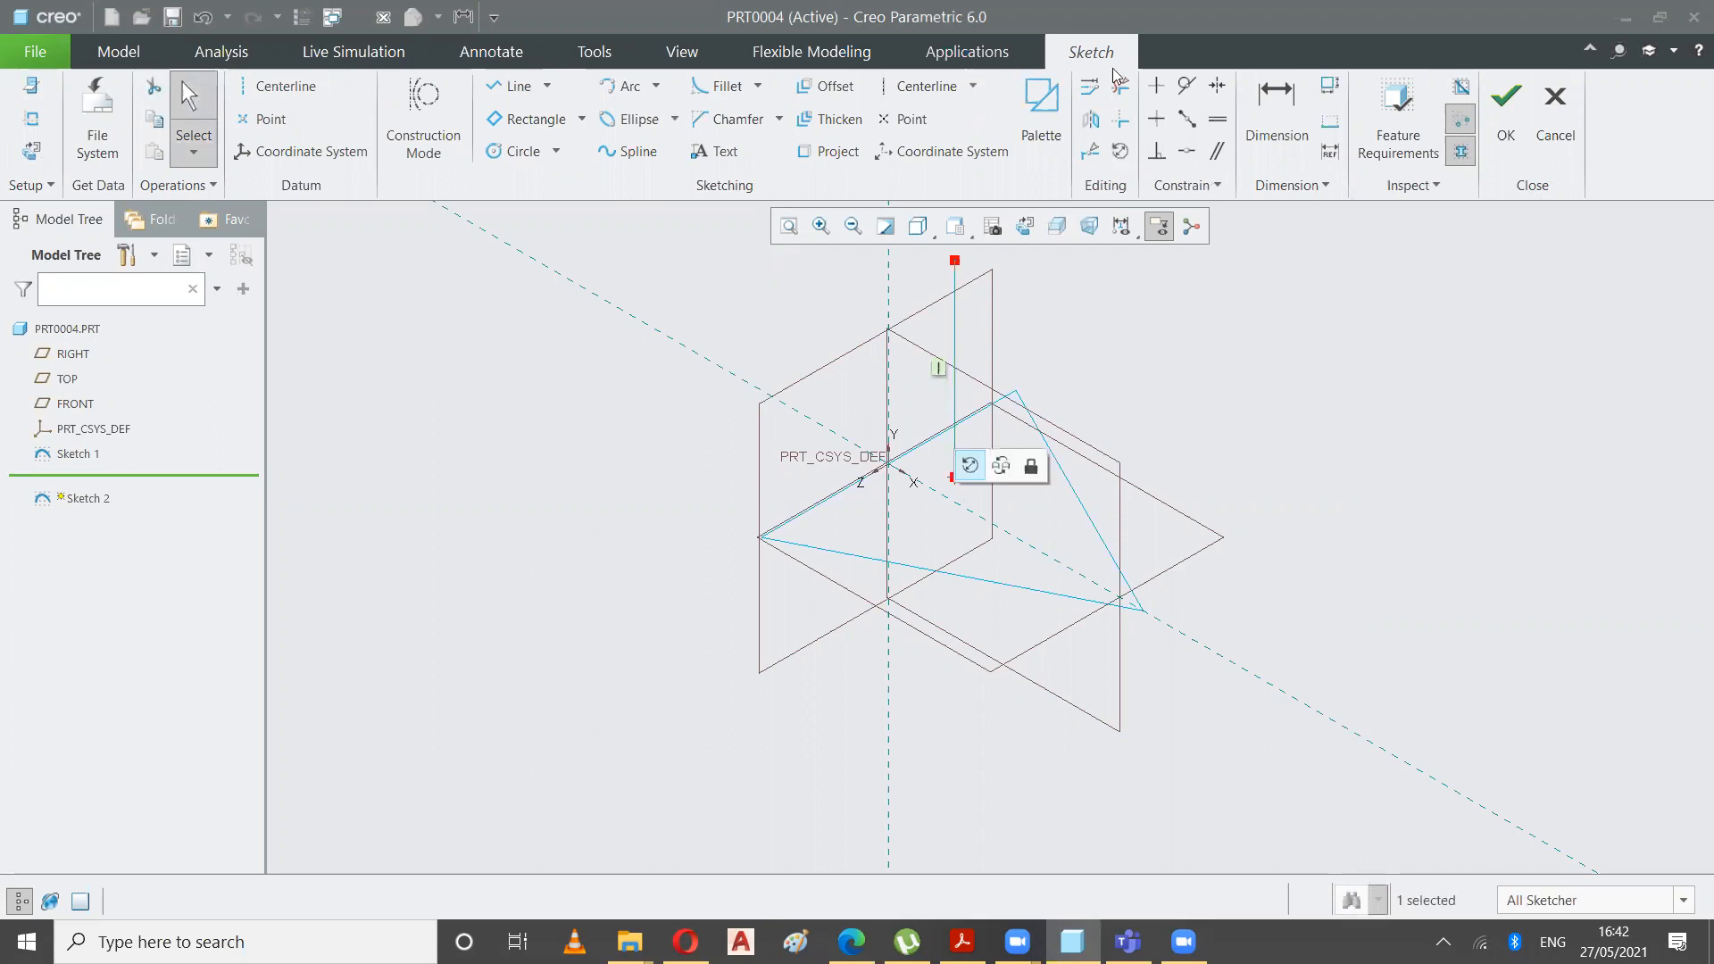
left_click(1189, 155)
left_click(970, 510)
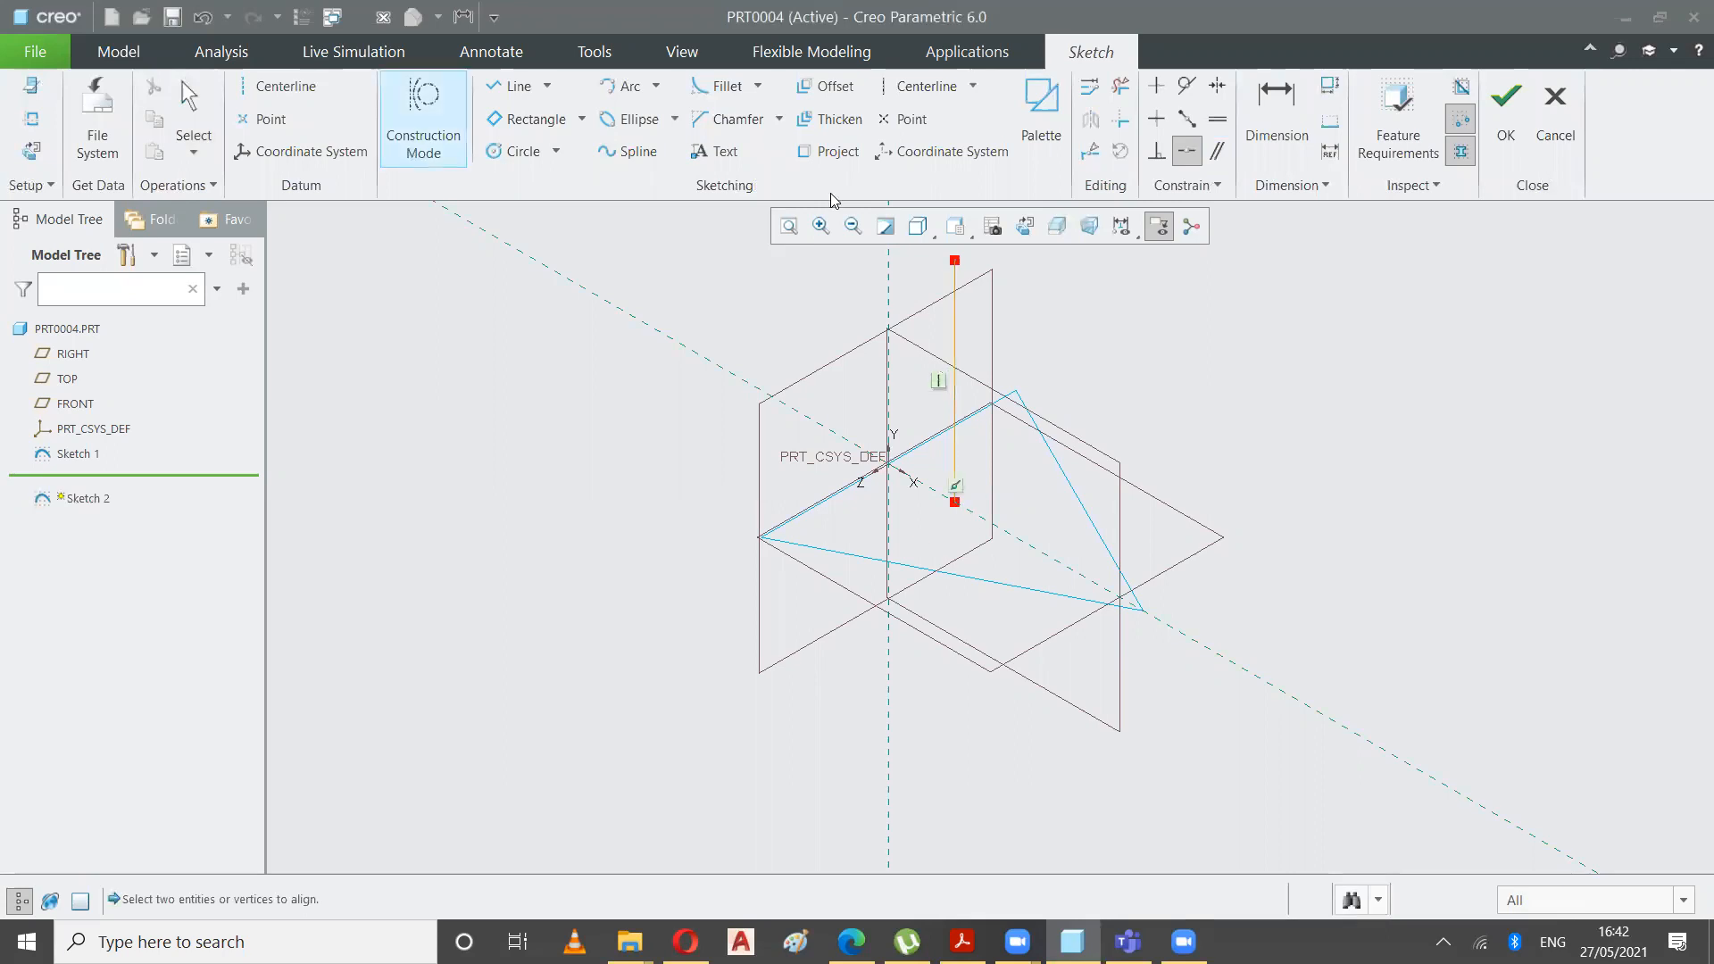
- Dimension the vertical line at a distance of 10 from the vertical reference
key("d")
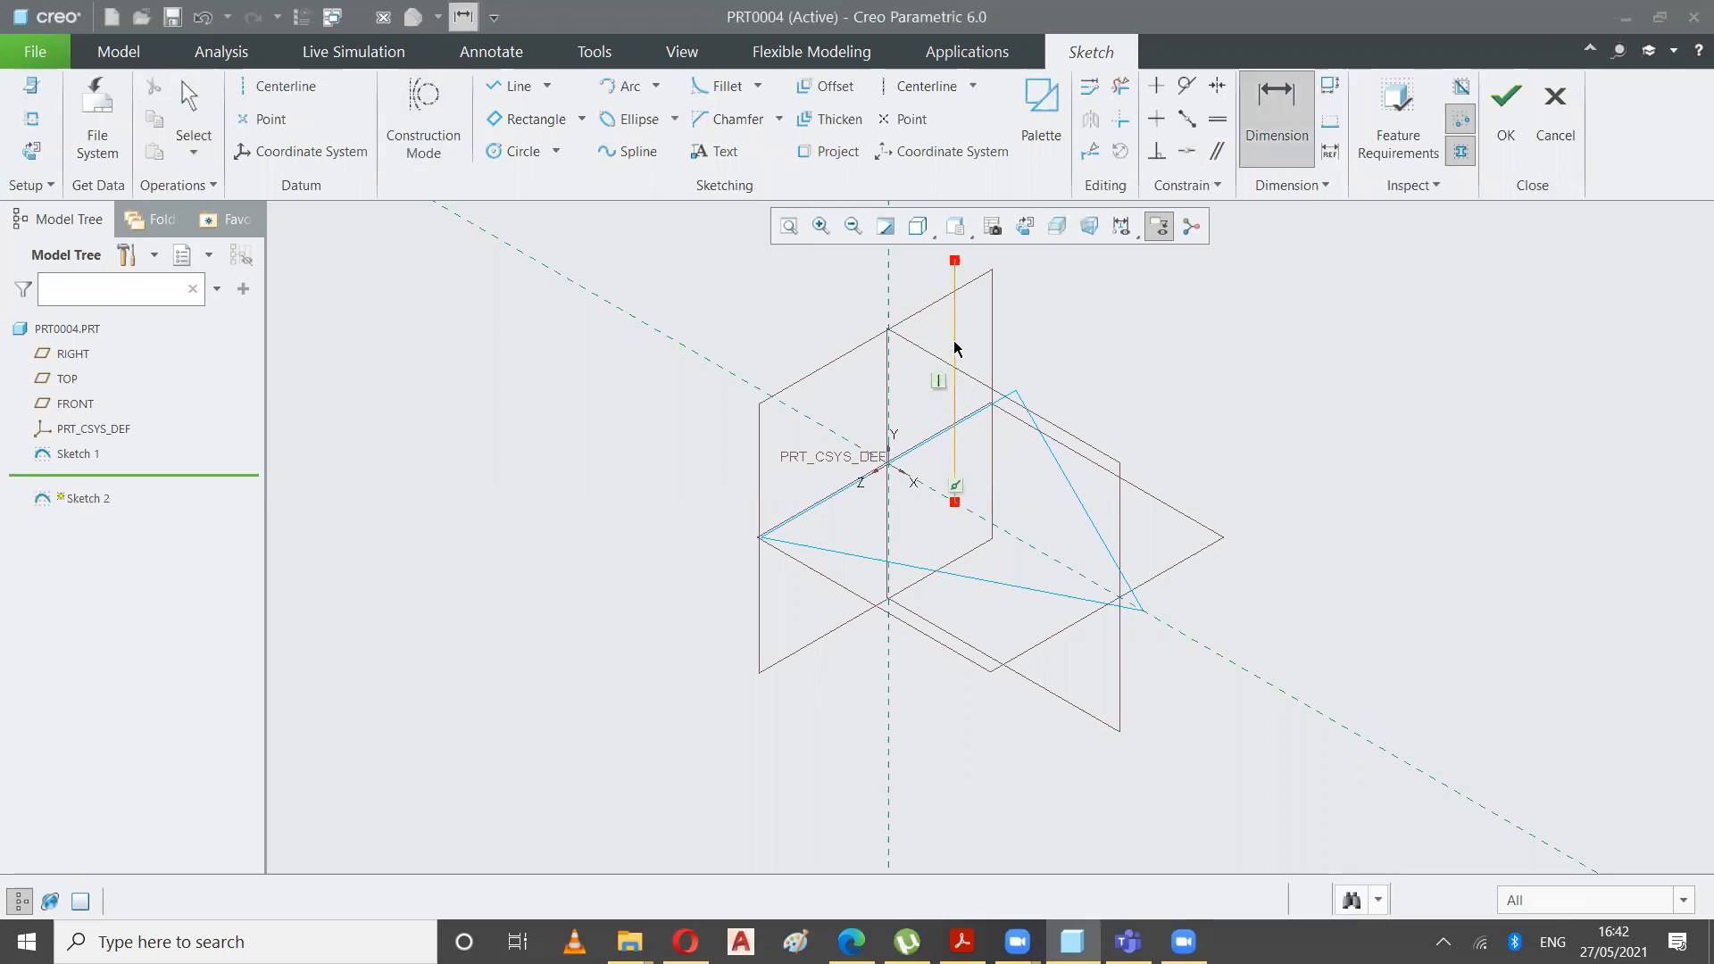
left_click(888, 411)
middle_click(915, 520)
type("10")
key("Return")
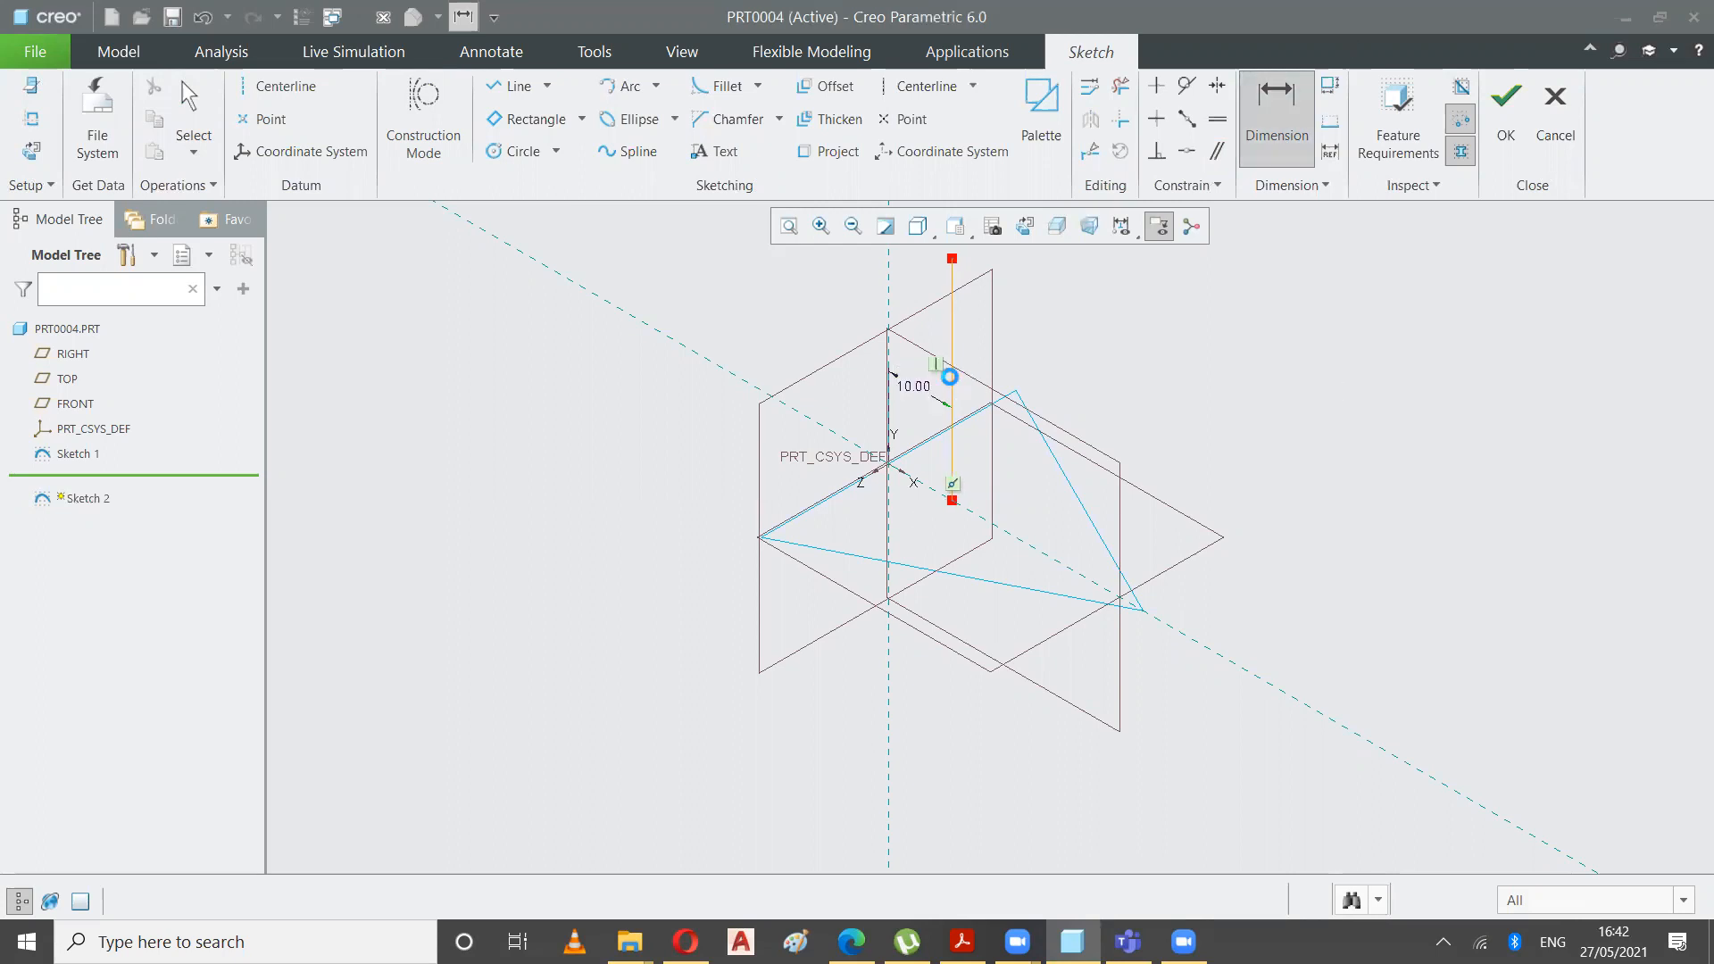
- Dimension the vertical line's length as 50 and finish the sketch
middle_click(1105, 364)
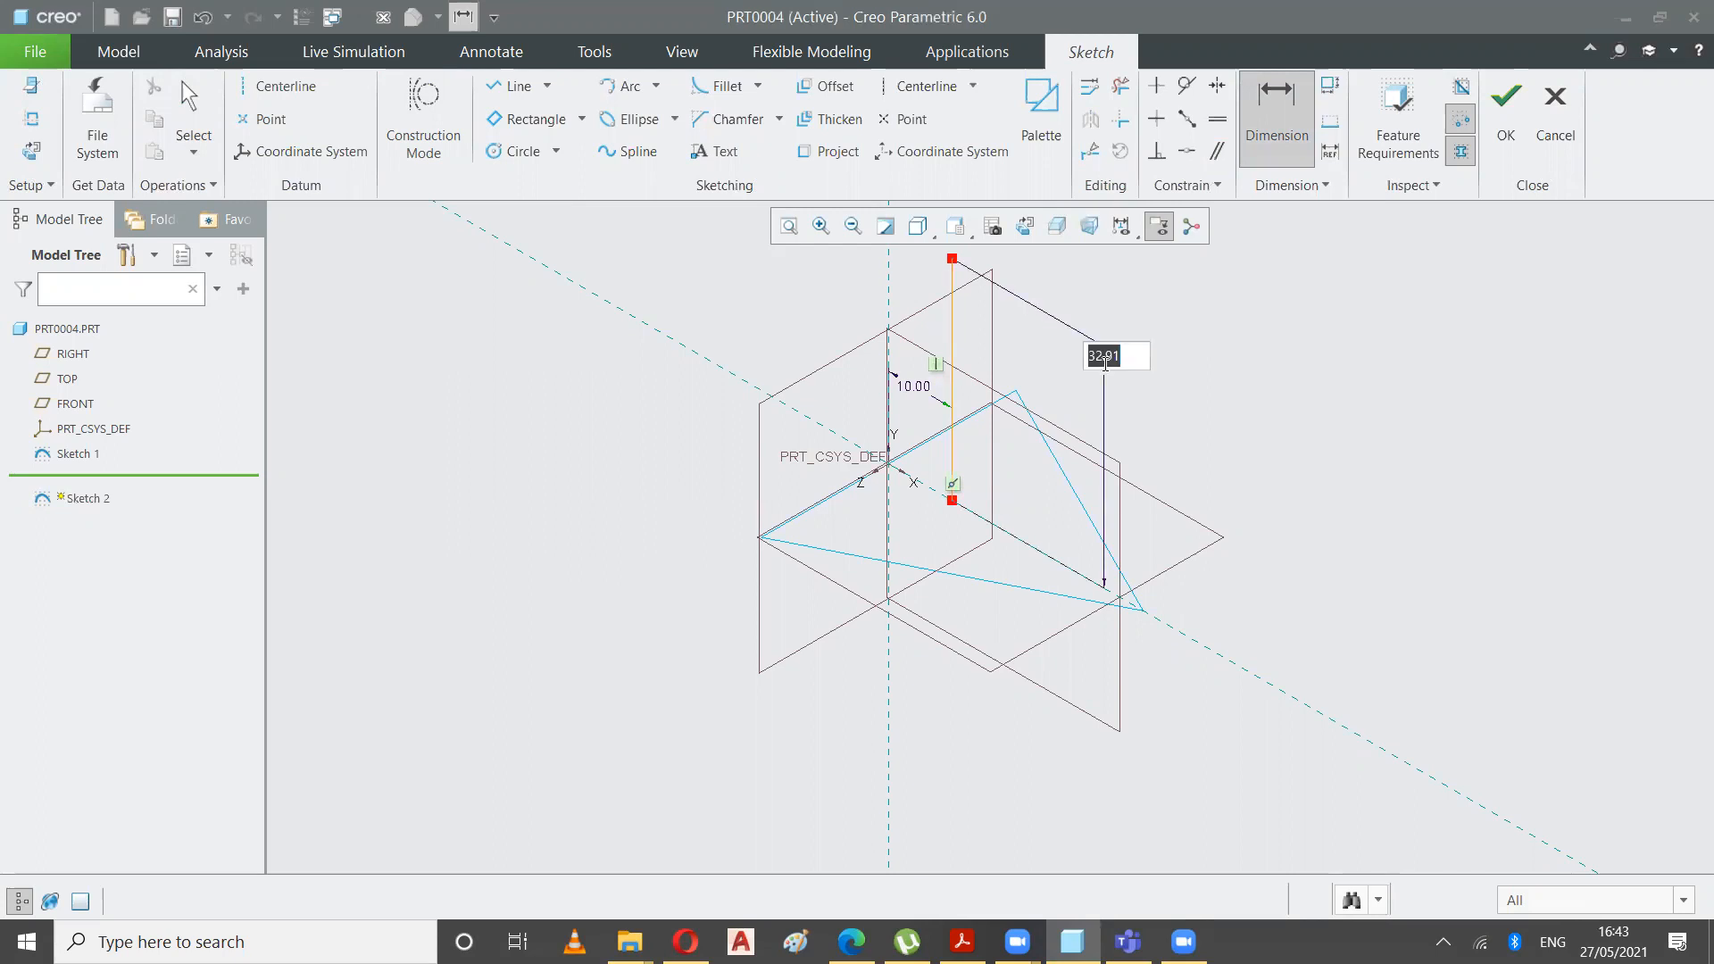
type("50")
key("Return")
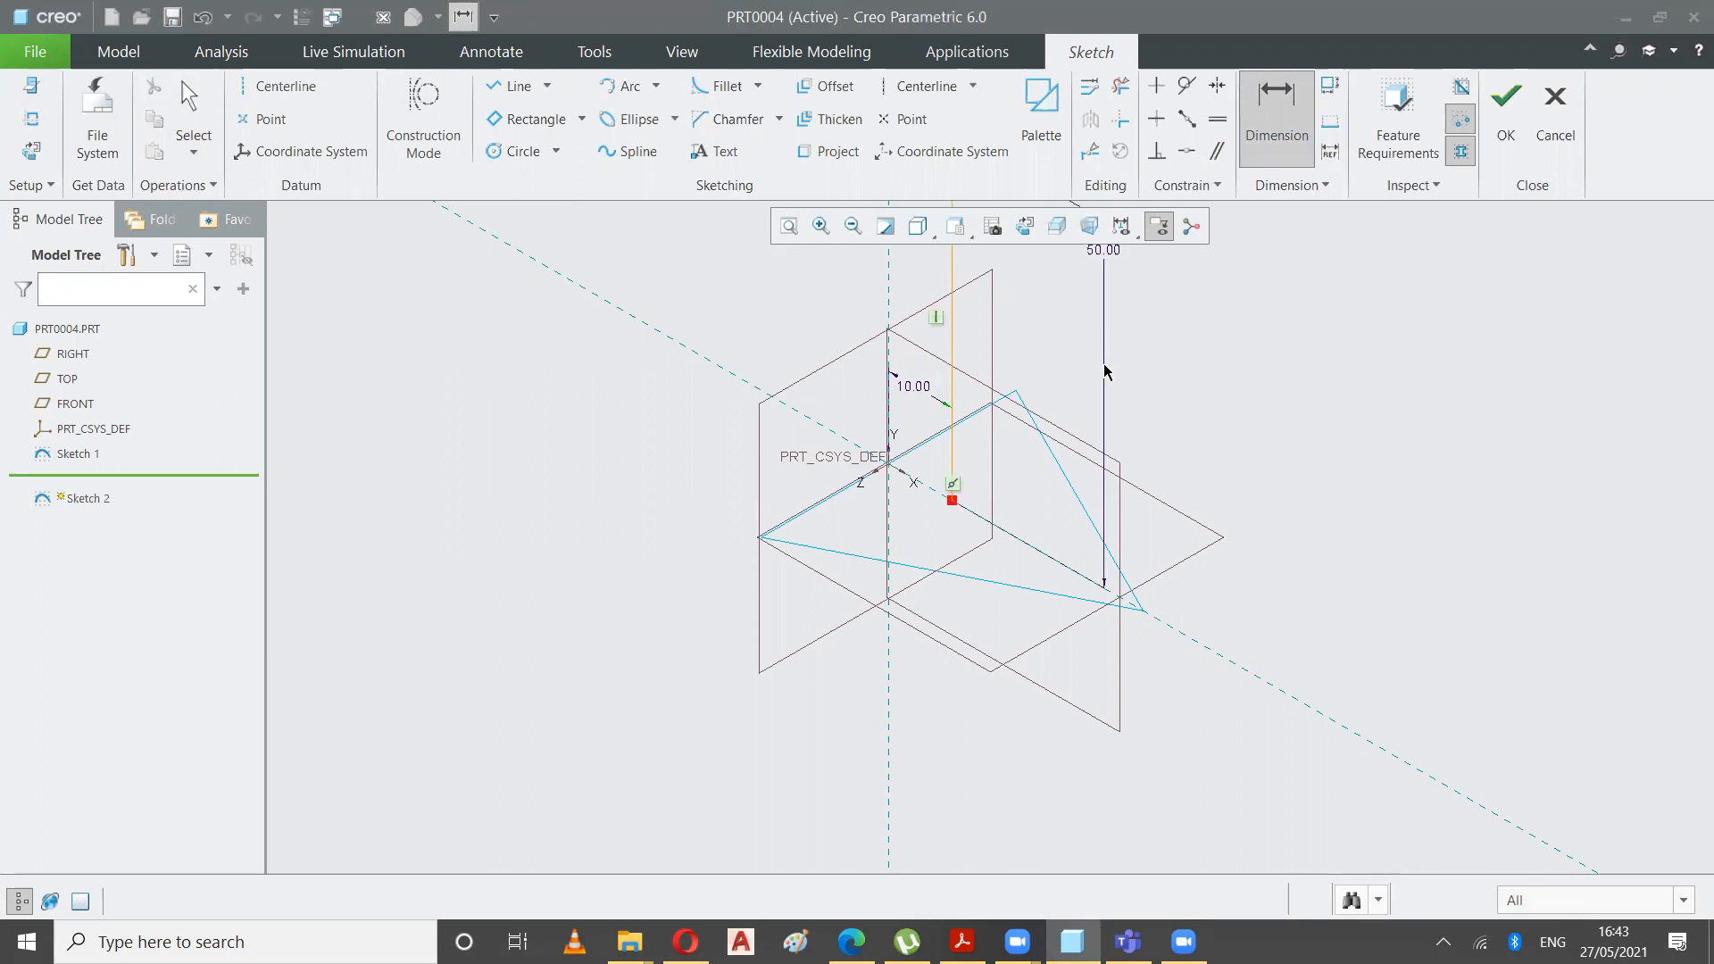
left_click(789, 226)
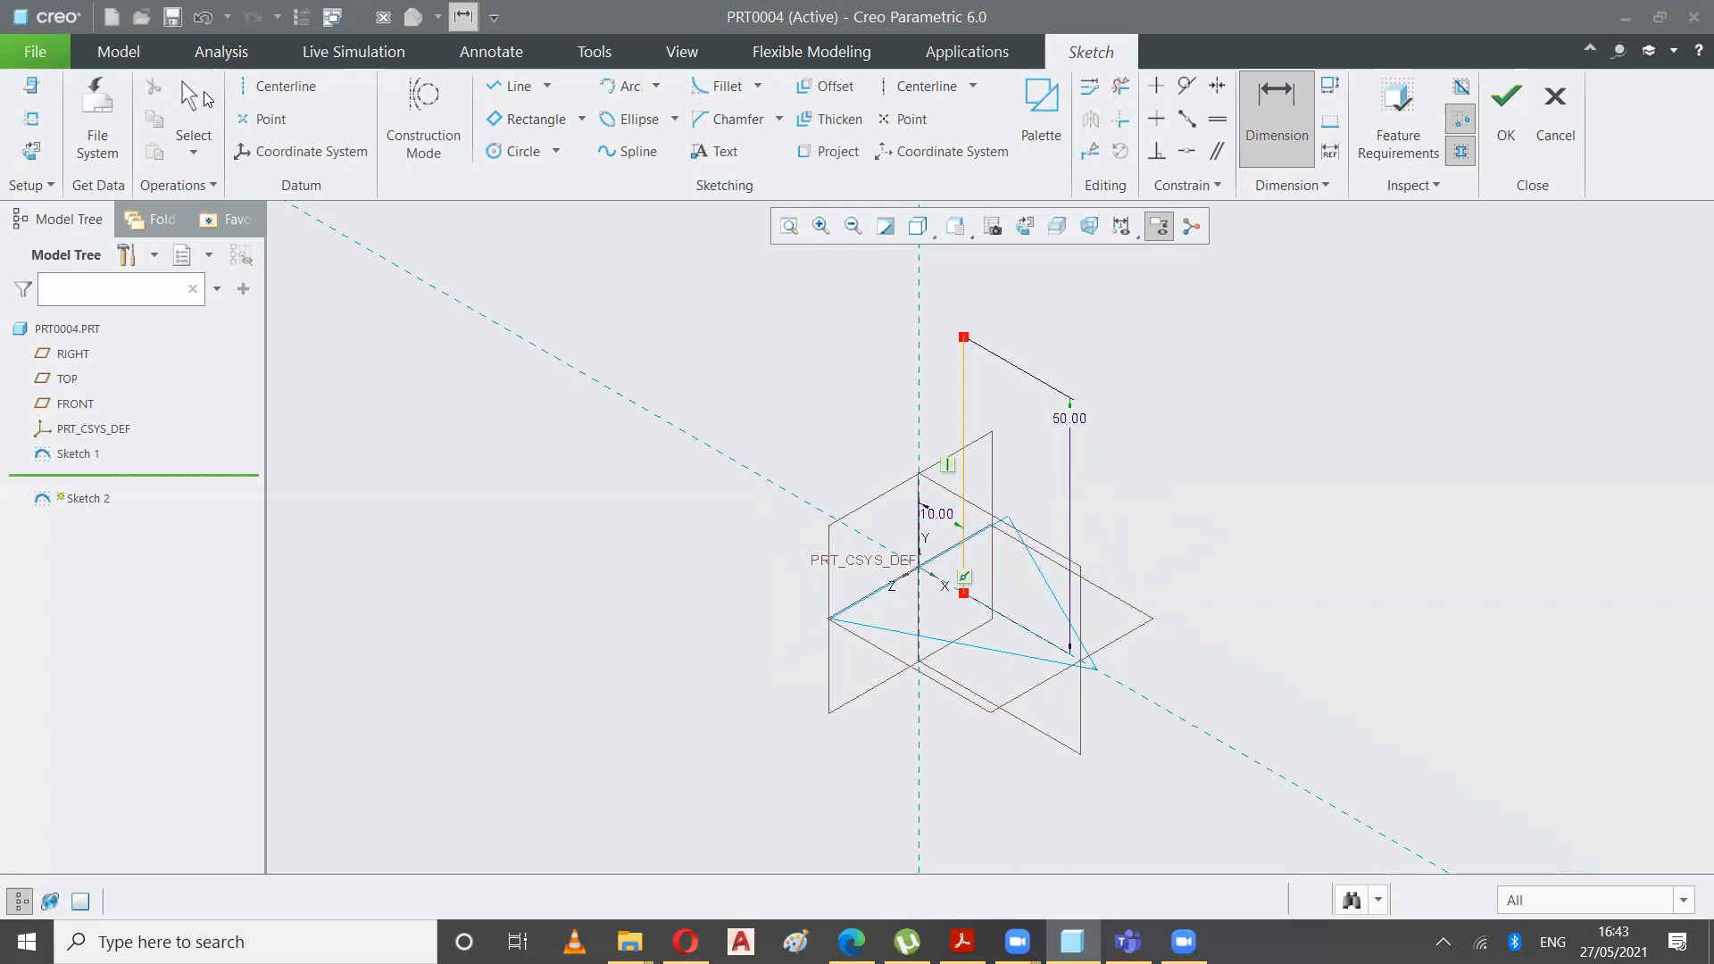
left_click(204, 91)
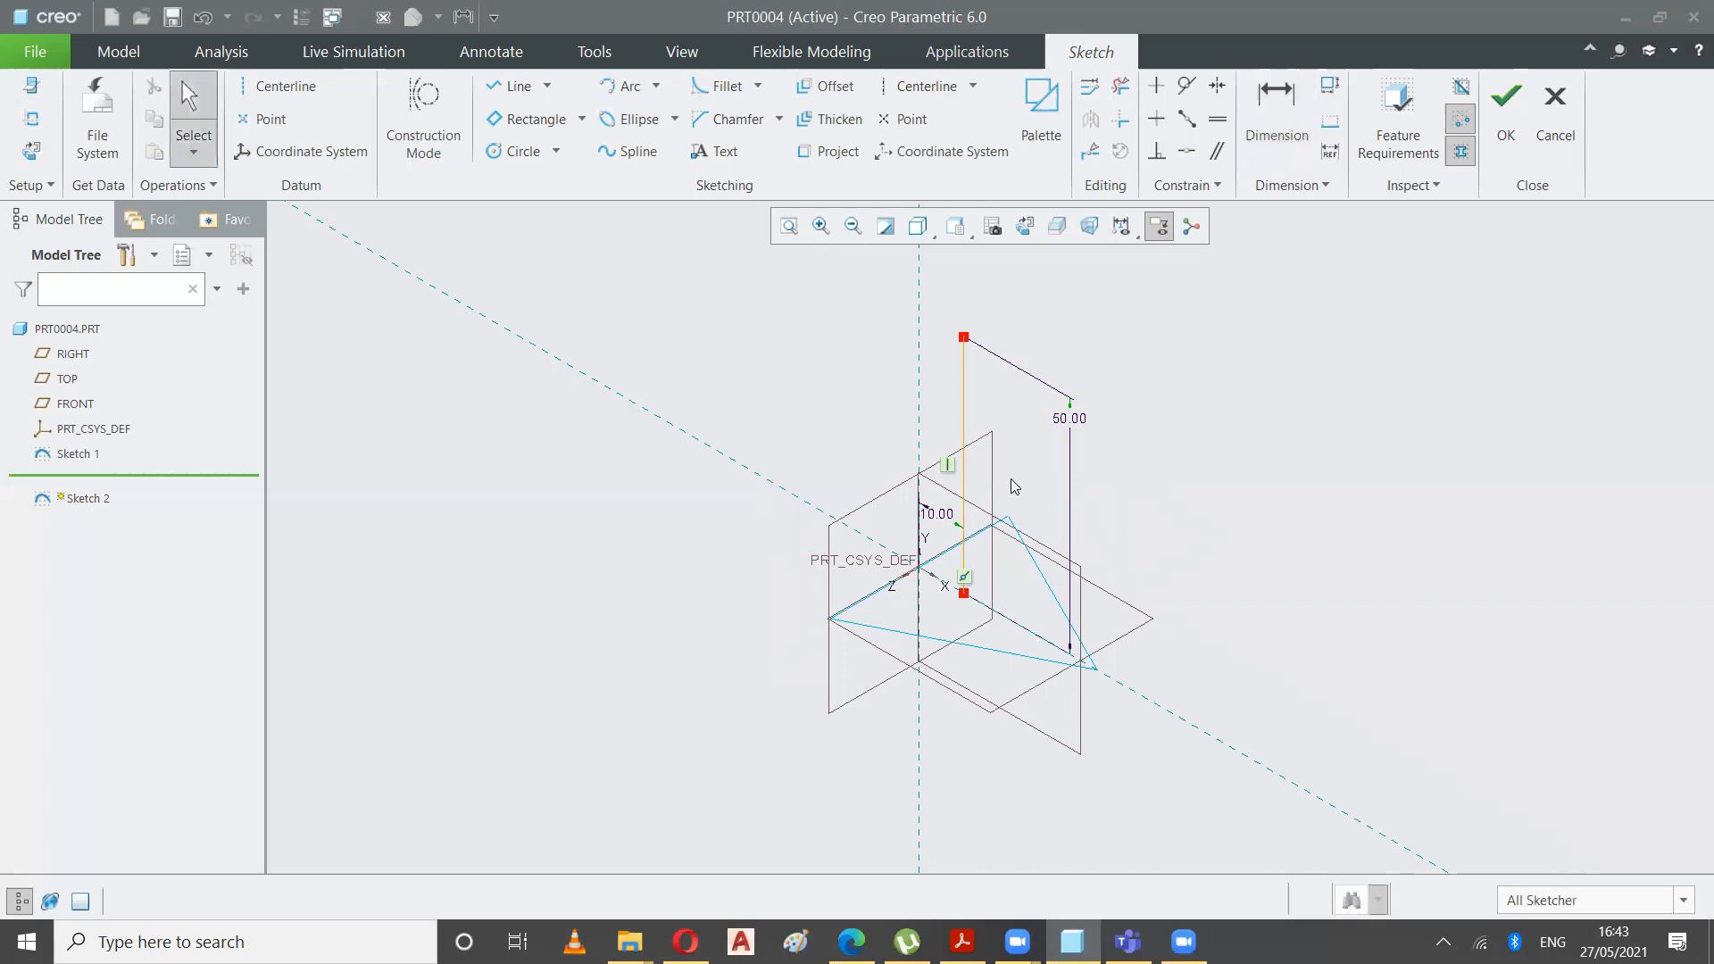
left_click(1509, 134)
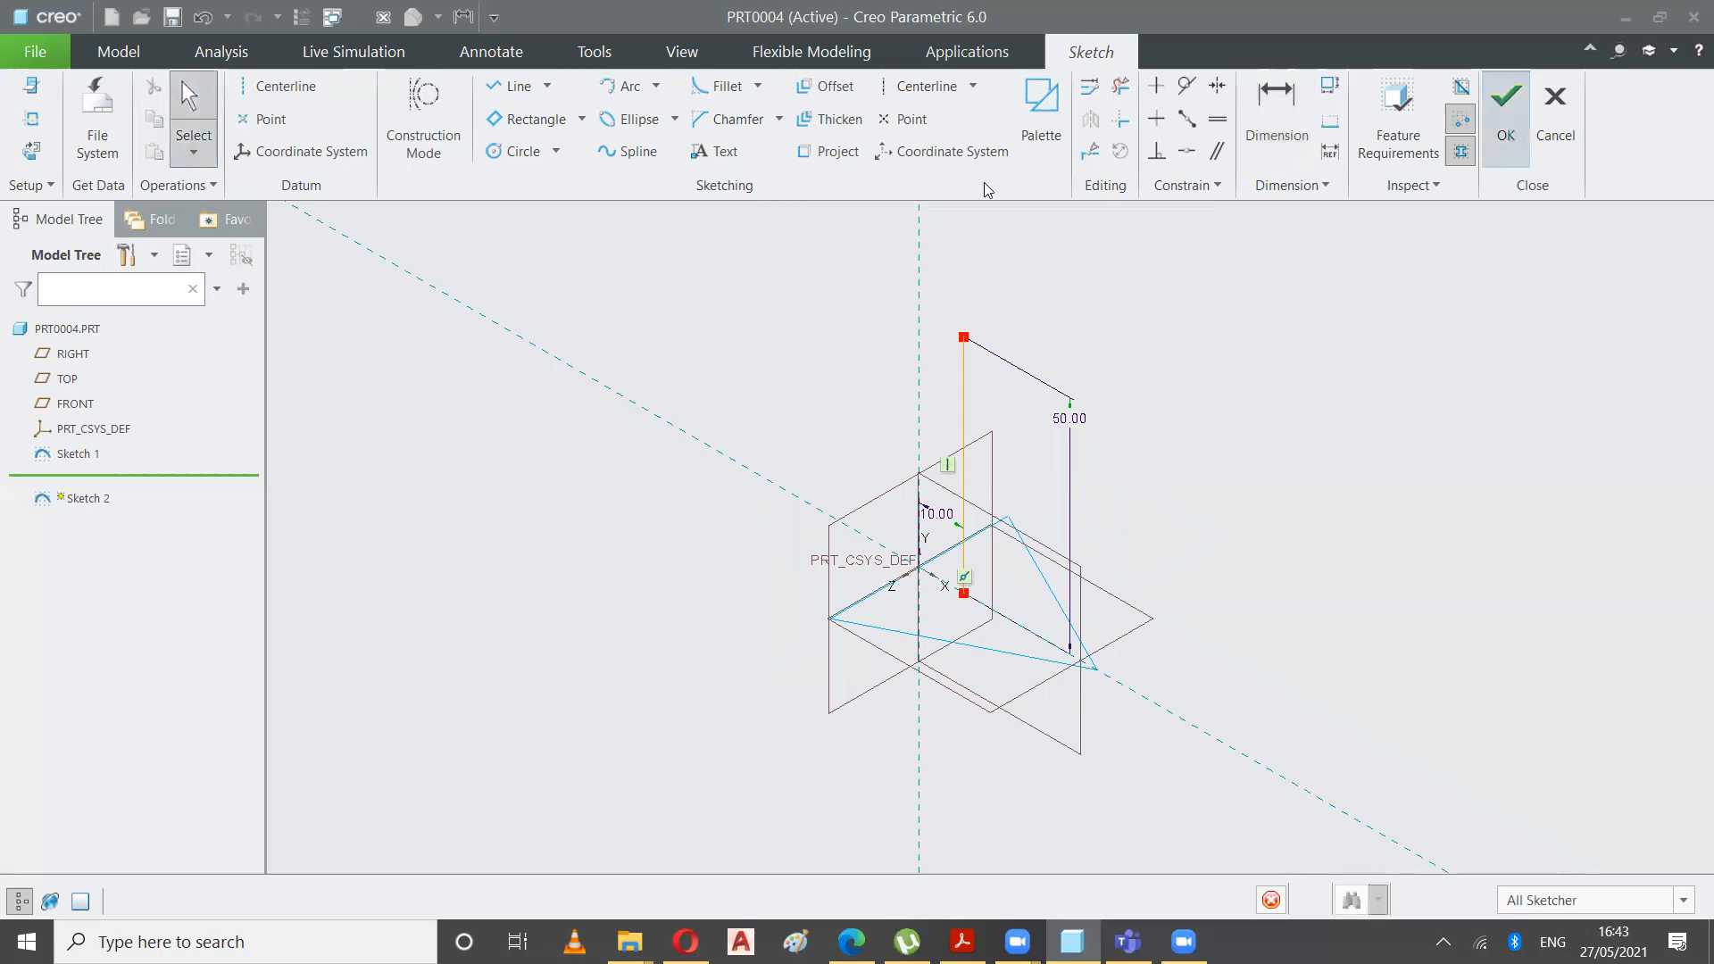
- Start a solid blend from selected sections and use the base triangle's closed chain as the first section
left_click(696, 573)
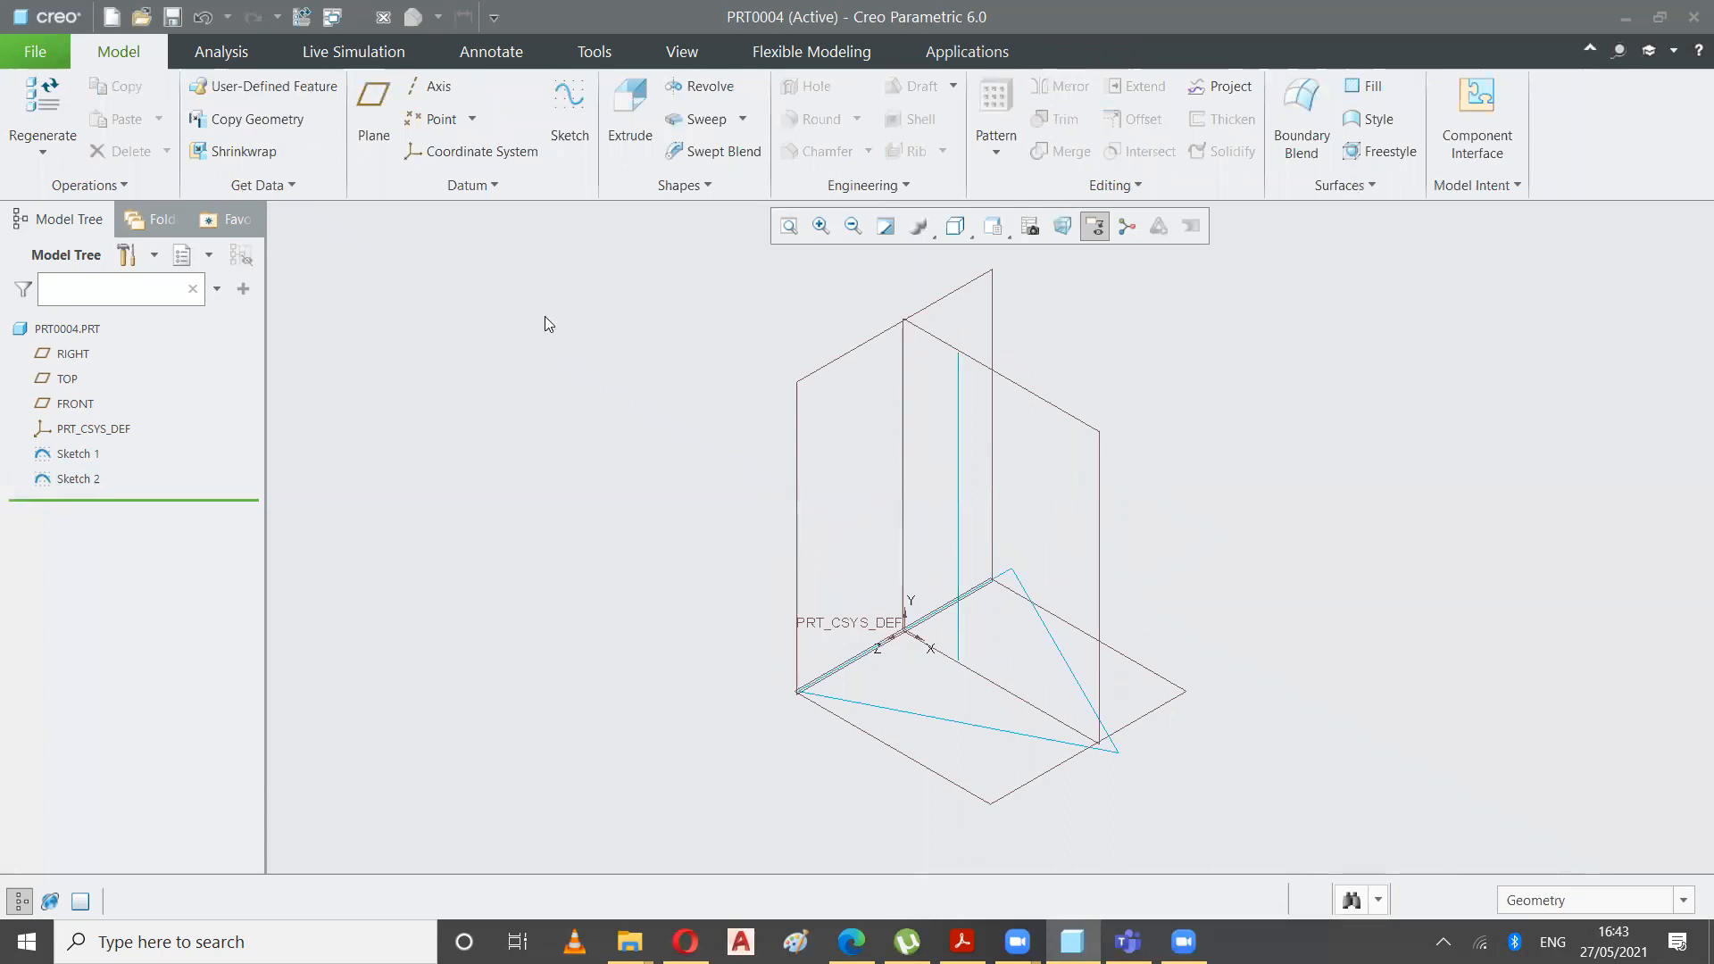
left_click(711, 184)
left_click(661, 217)
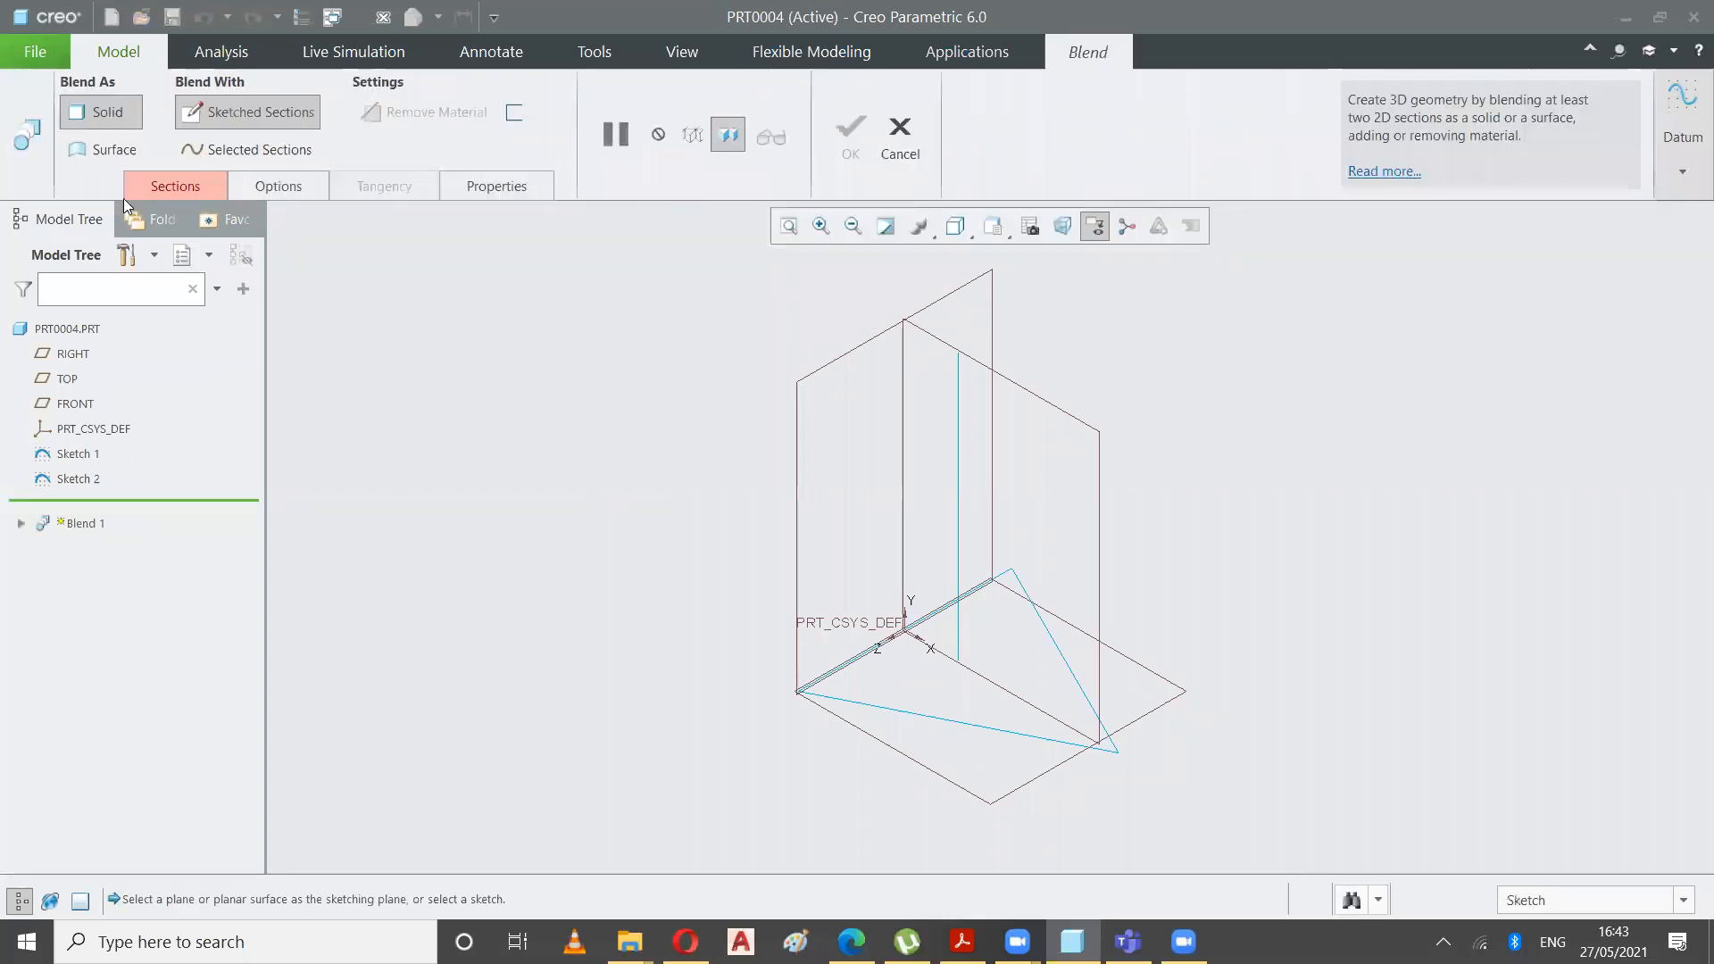
left_click(154, 189)
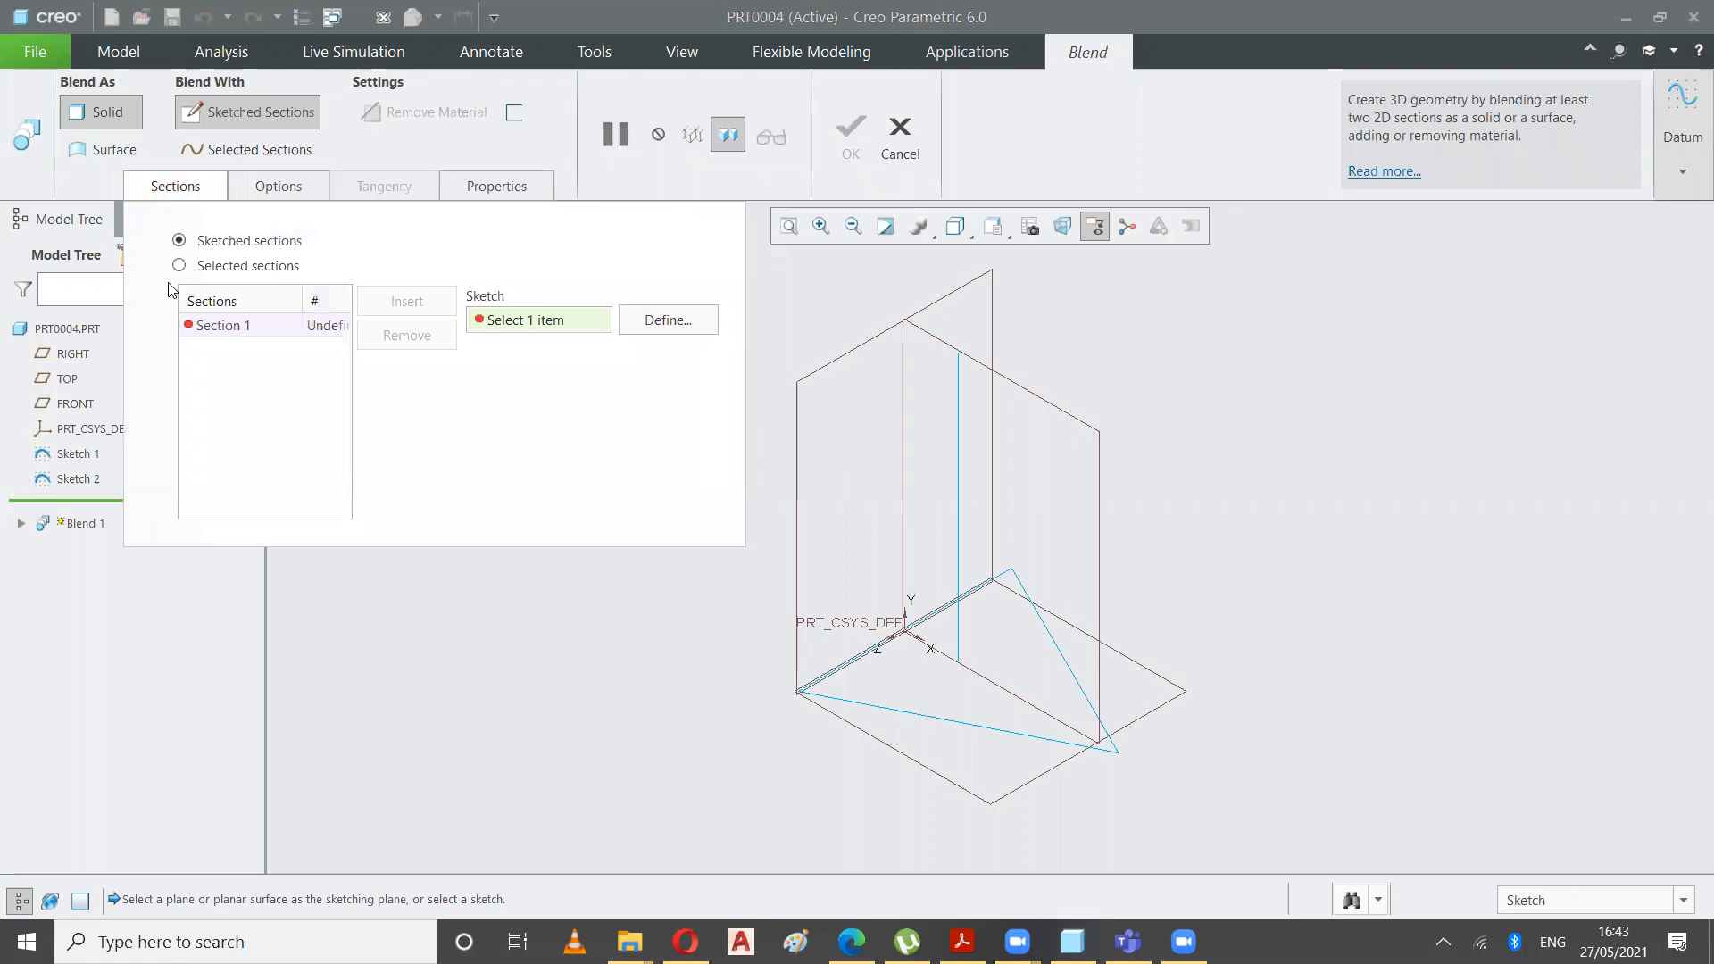
left_click(177, 266)
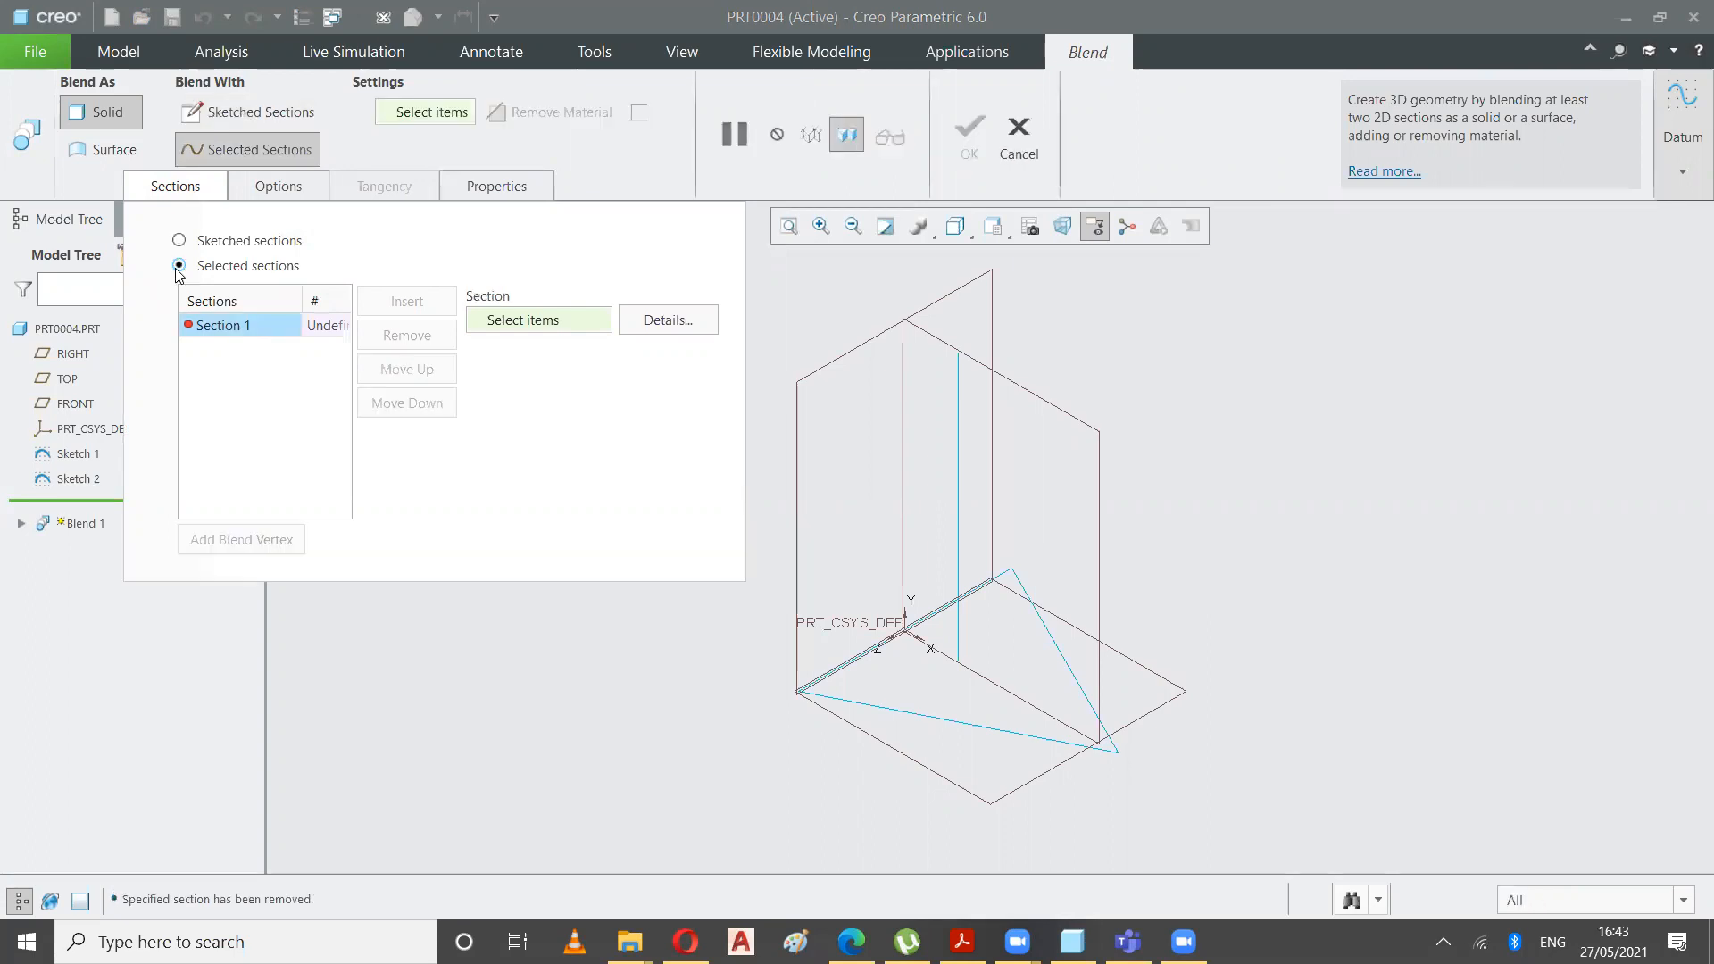
left_click(1063, 741)
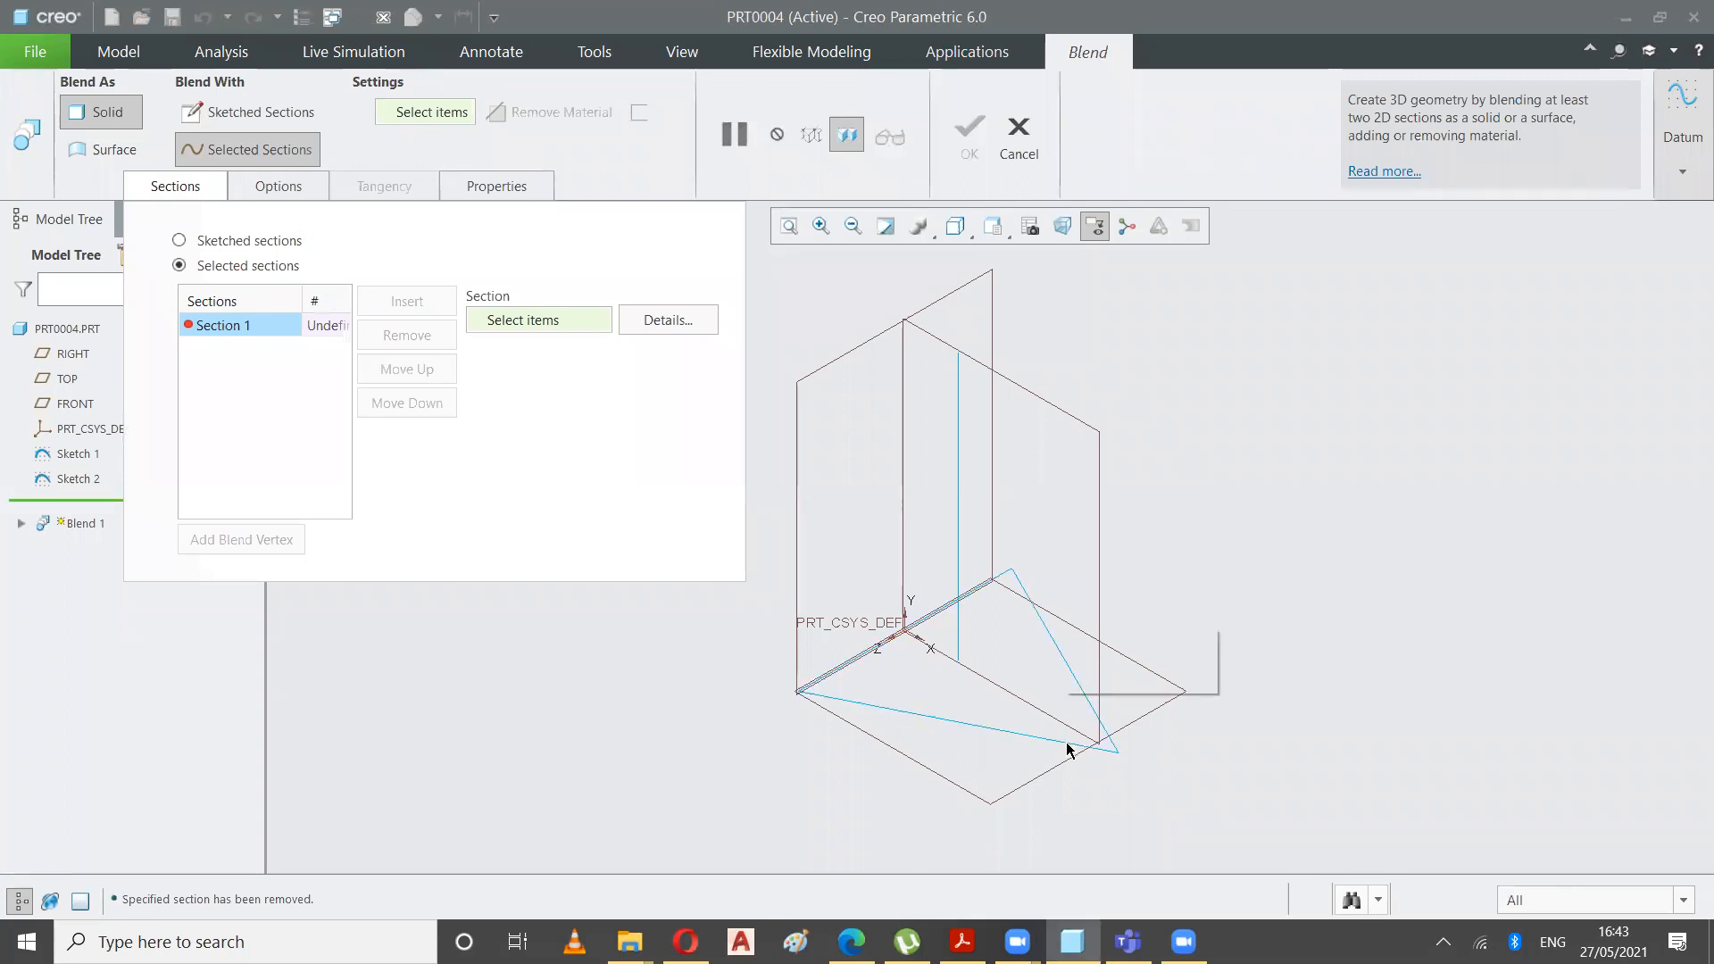
left_click(1070, 746)
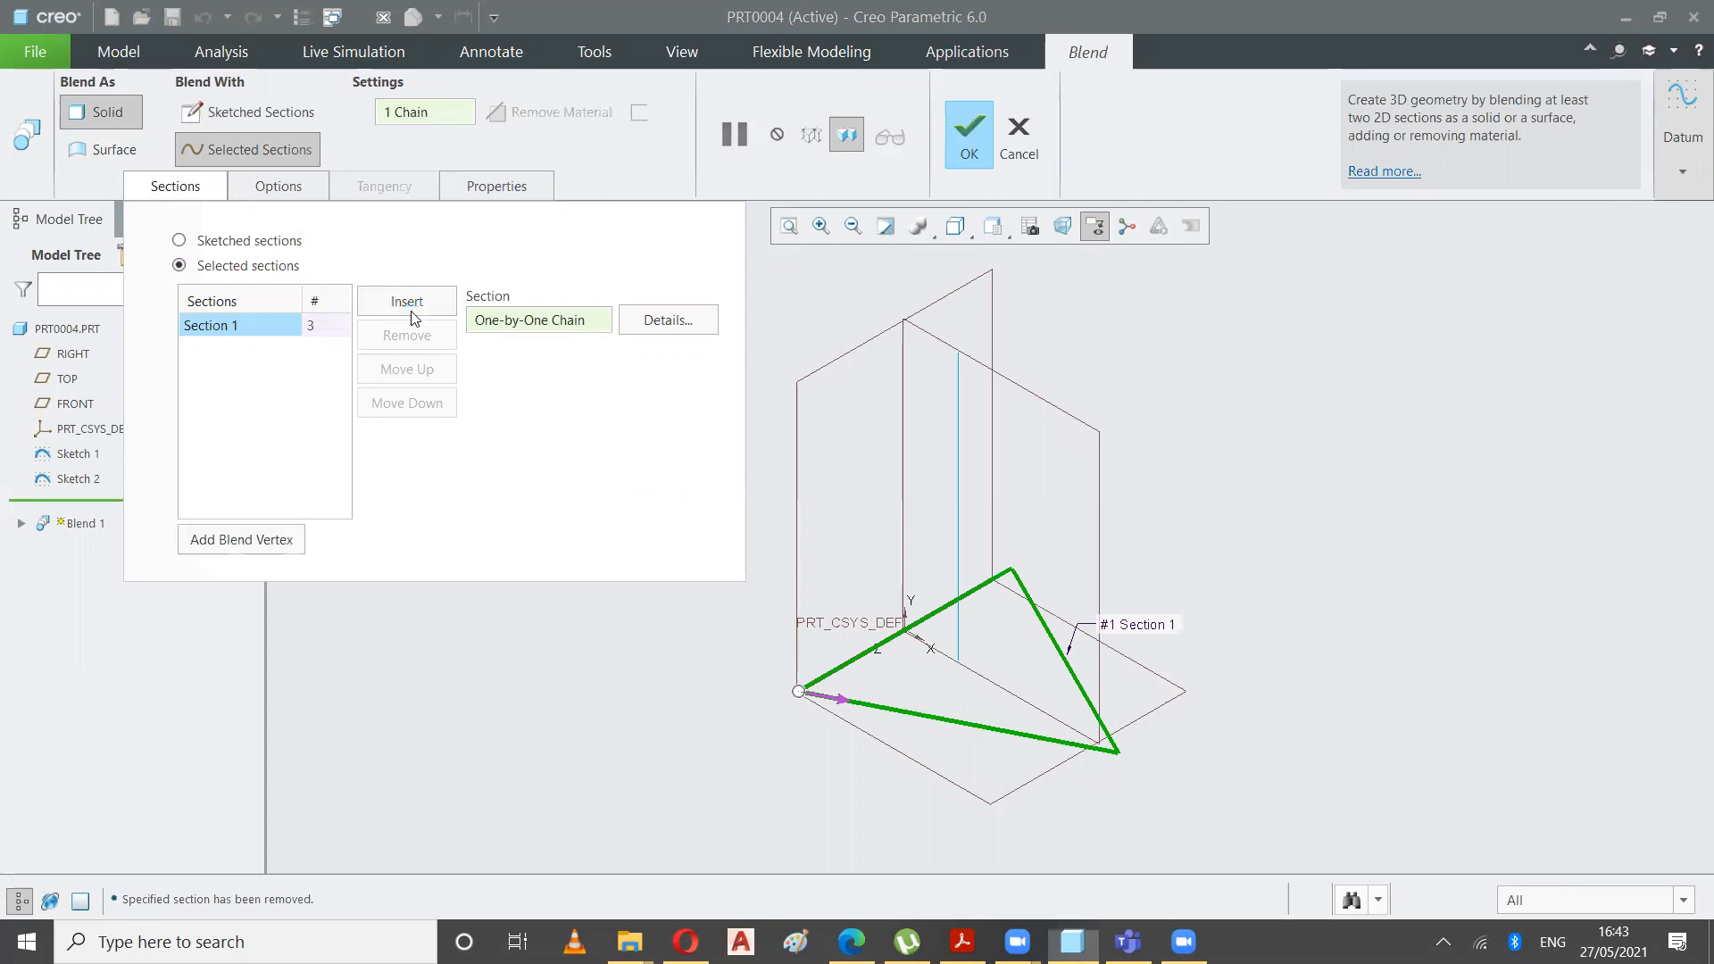
- Try to complete the blend with the vertical line as the second section, and cancel the feature
left_click(409, 305)
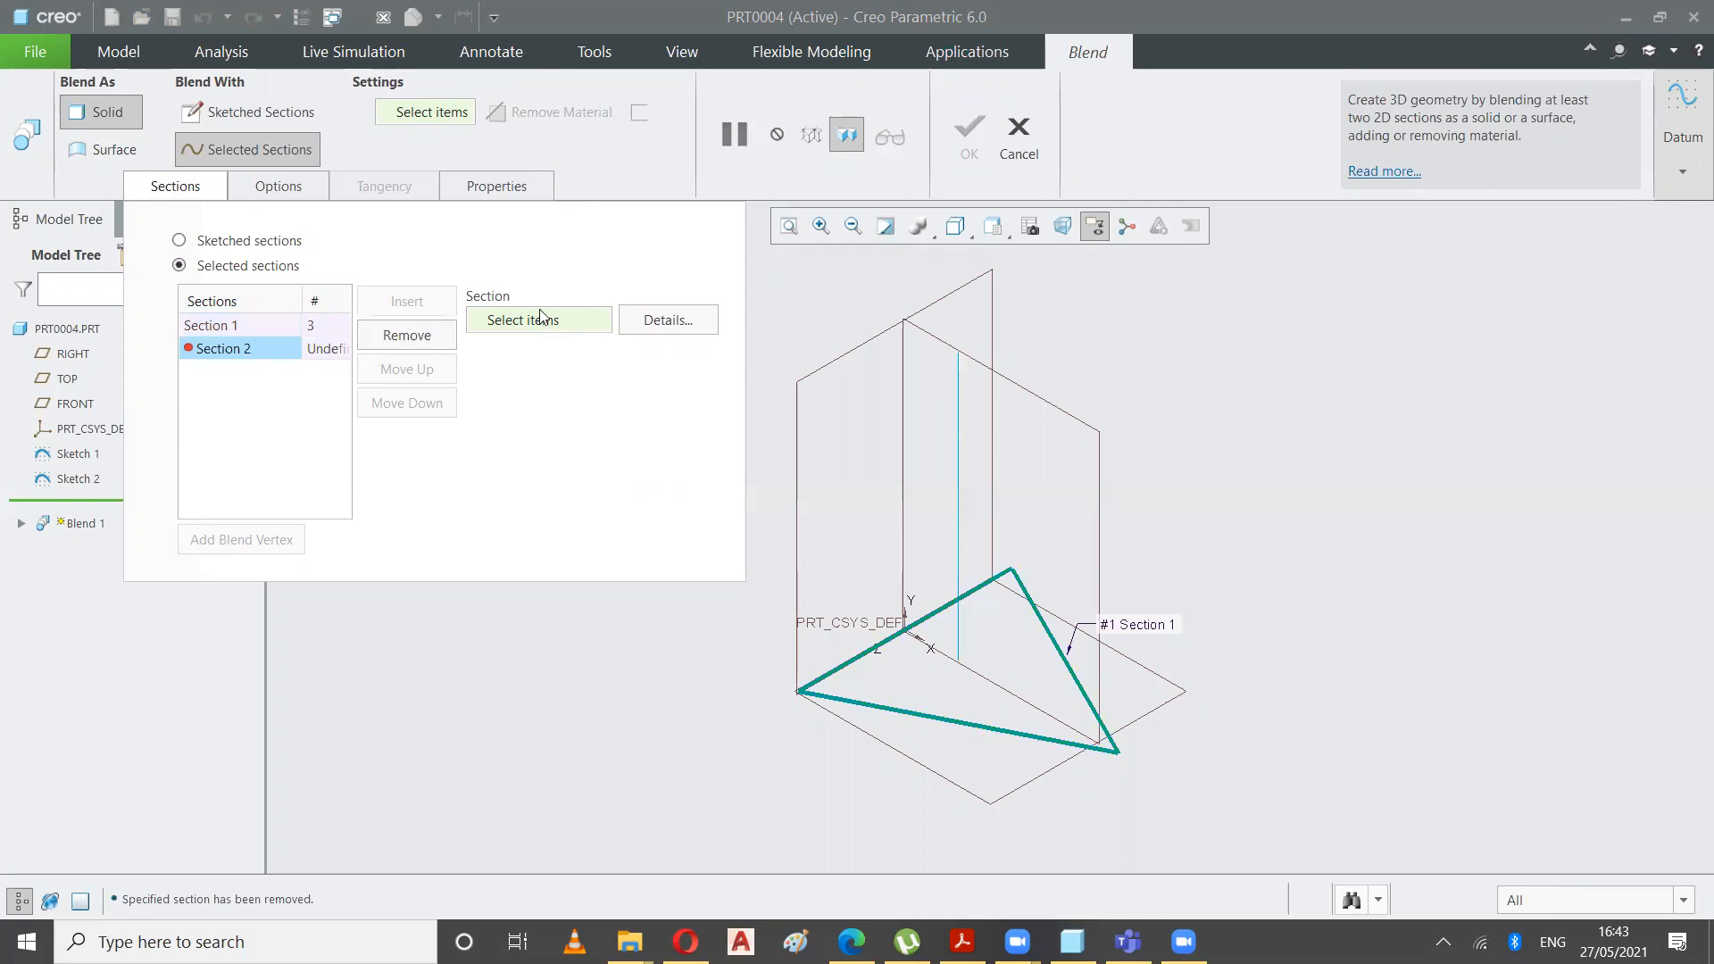
left_click(958, 360)
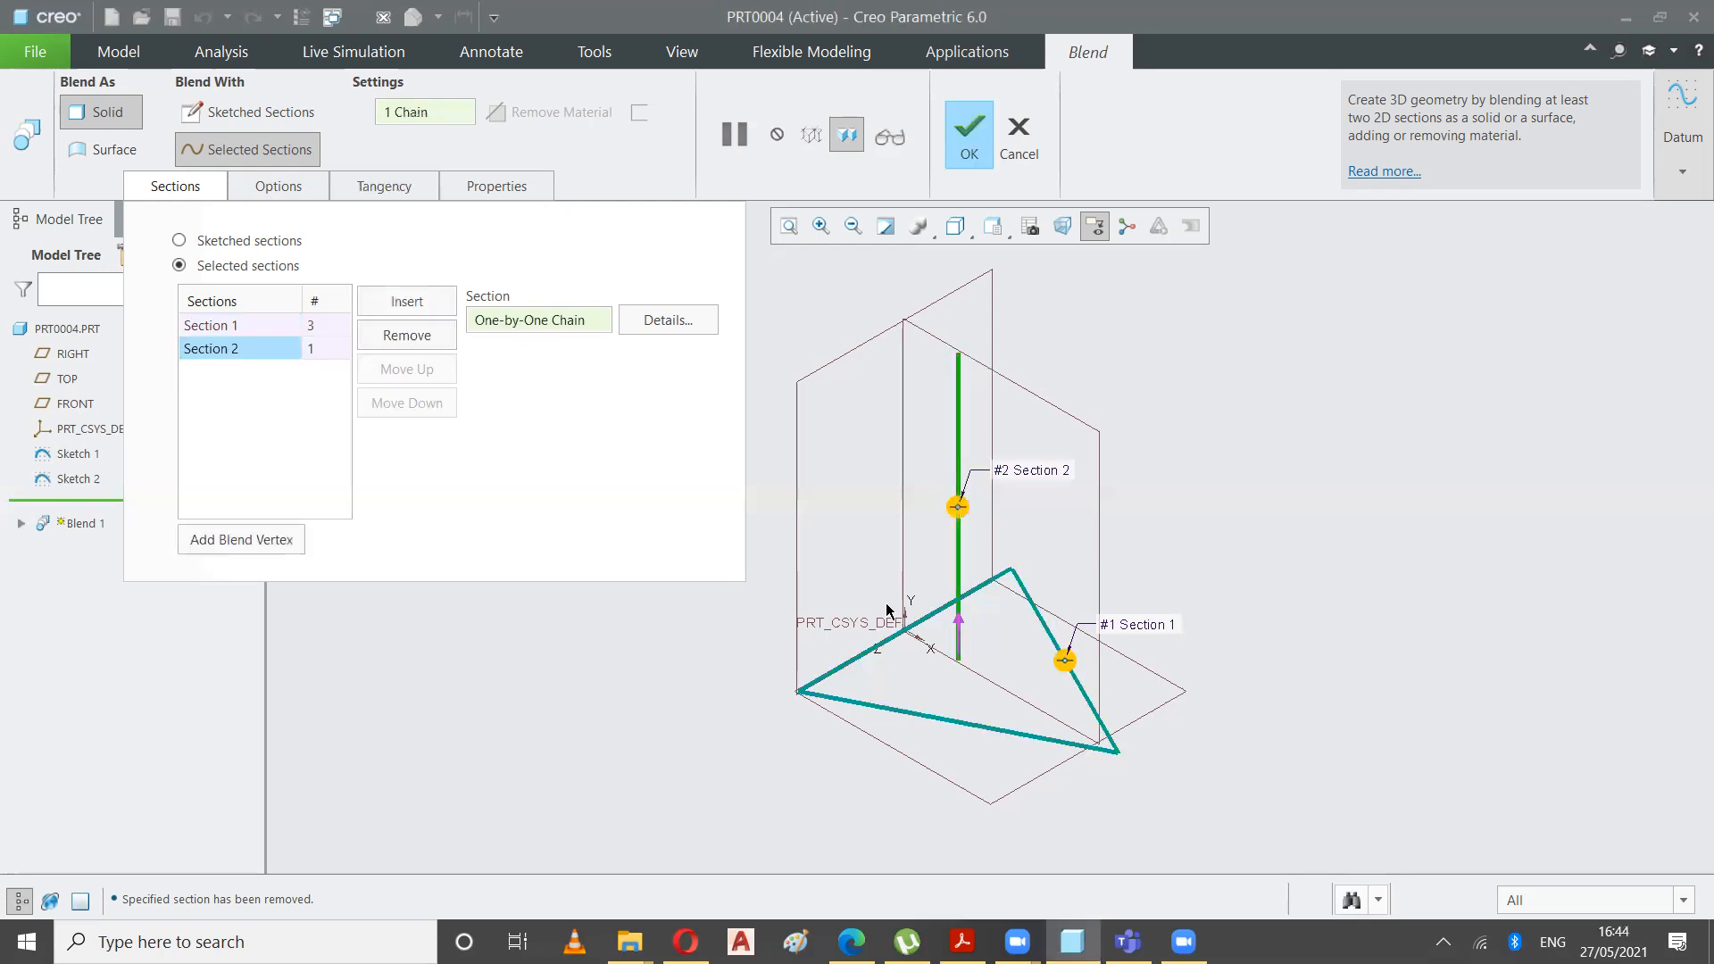
left_click(970, 136)
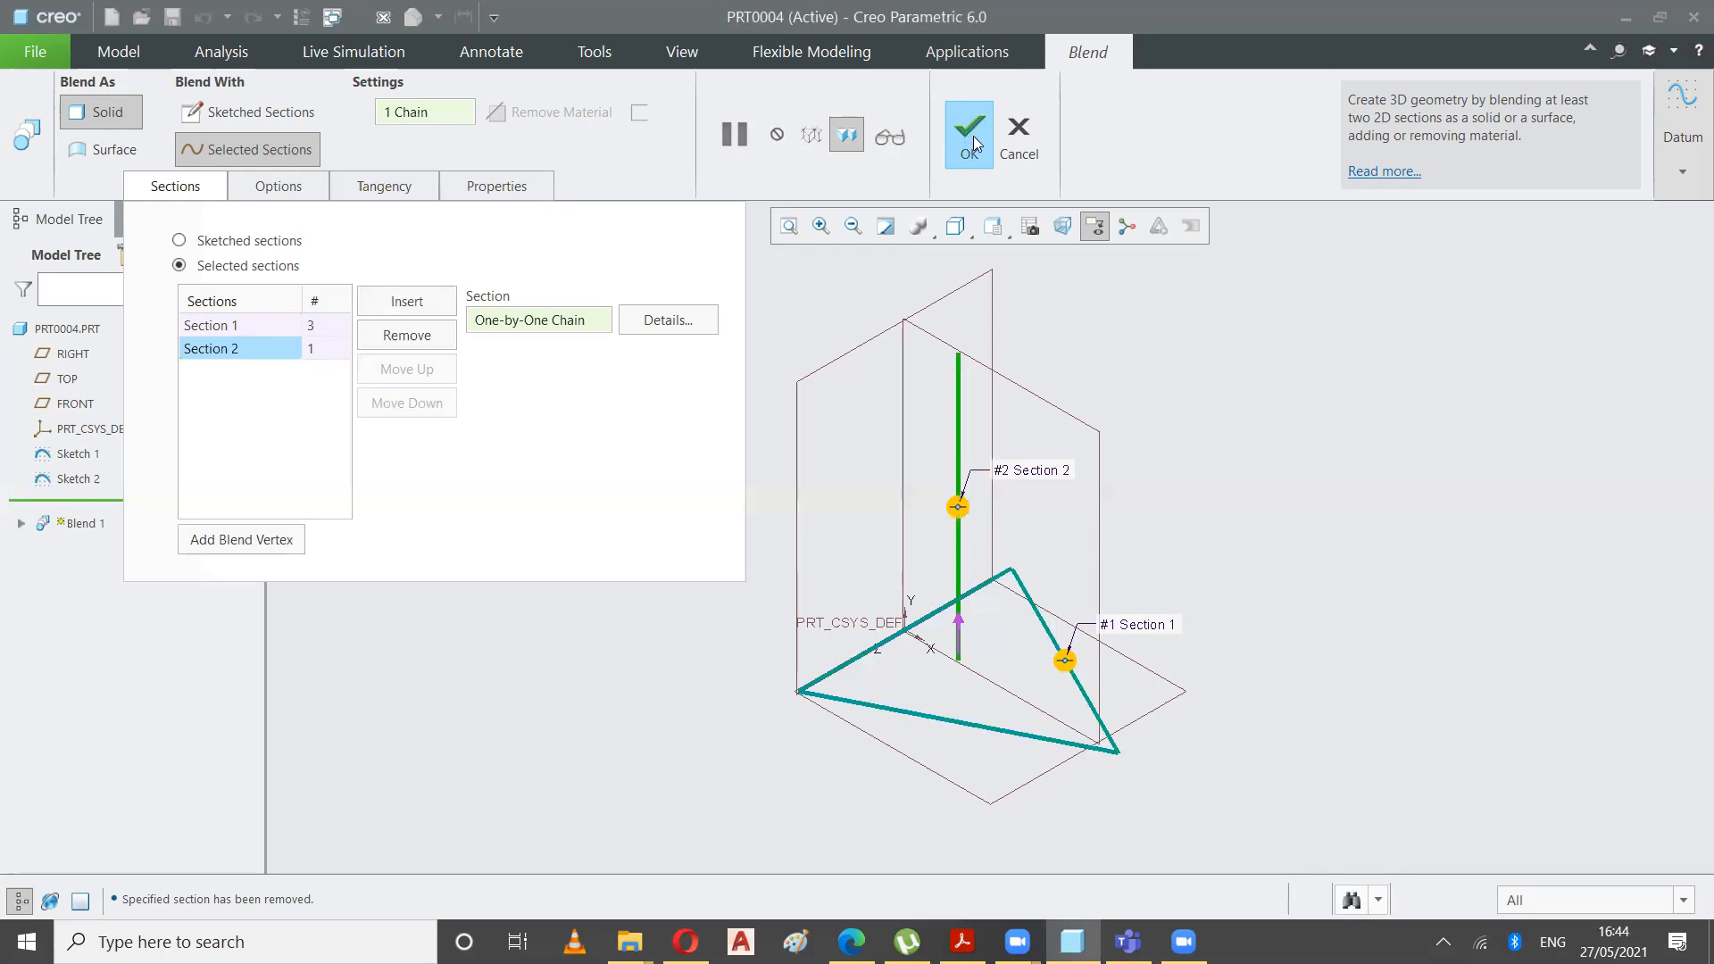
left_click(1031, 510)
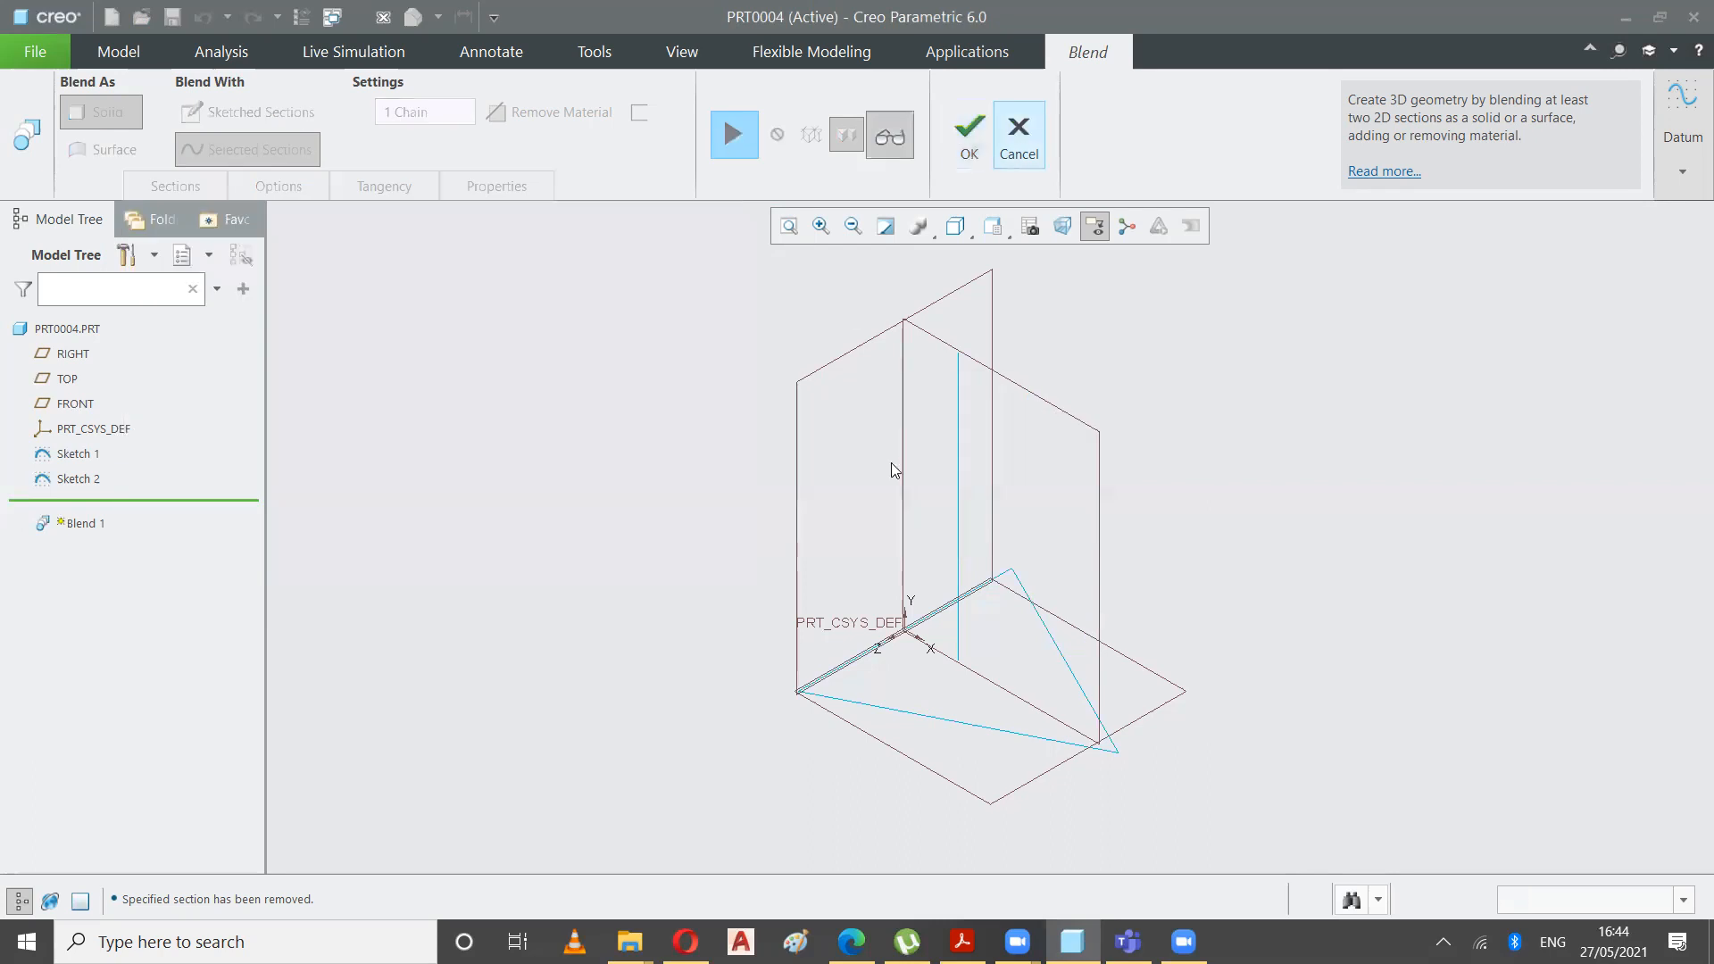
left_click(862, 511)
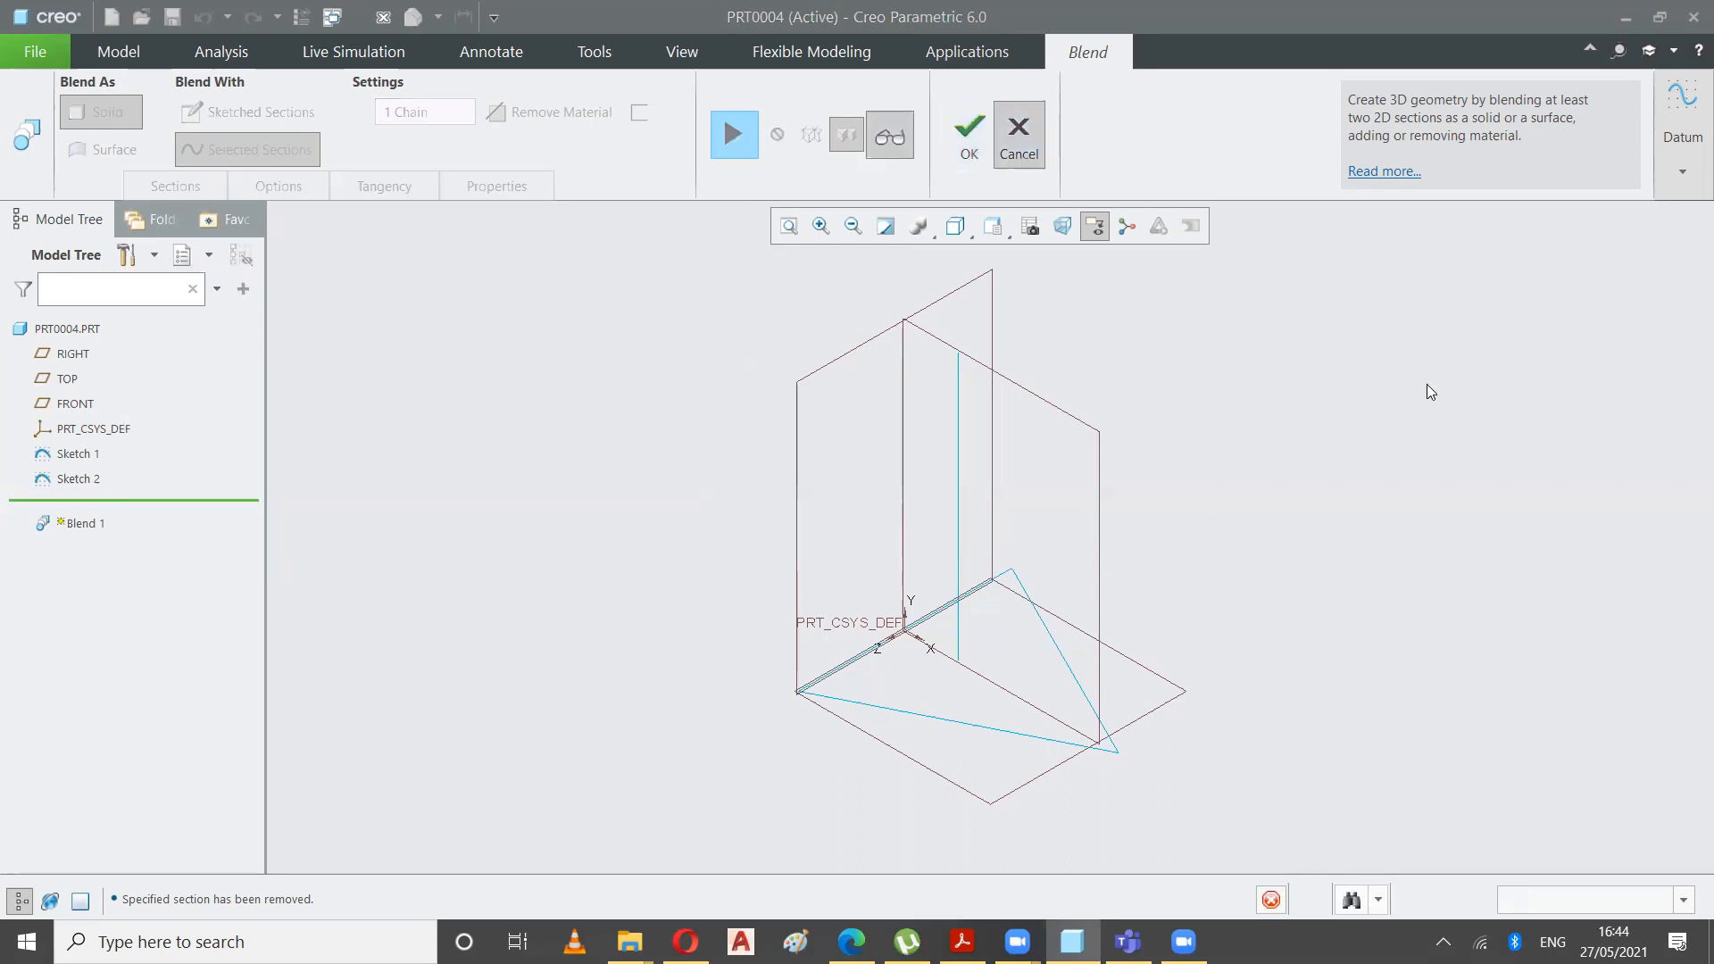
- Create a datum point on the upper end of the vertical line
left_click(450, 152)
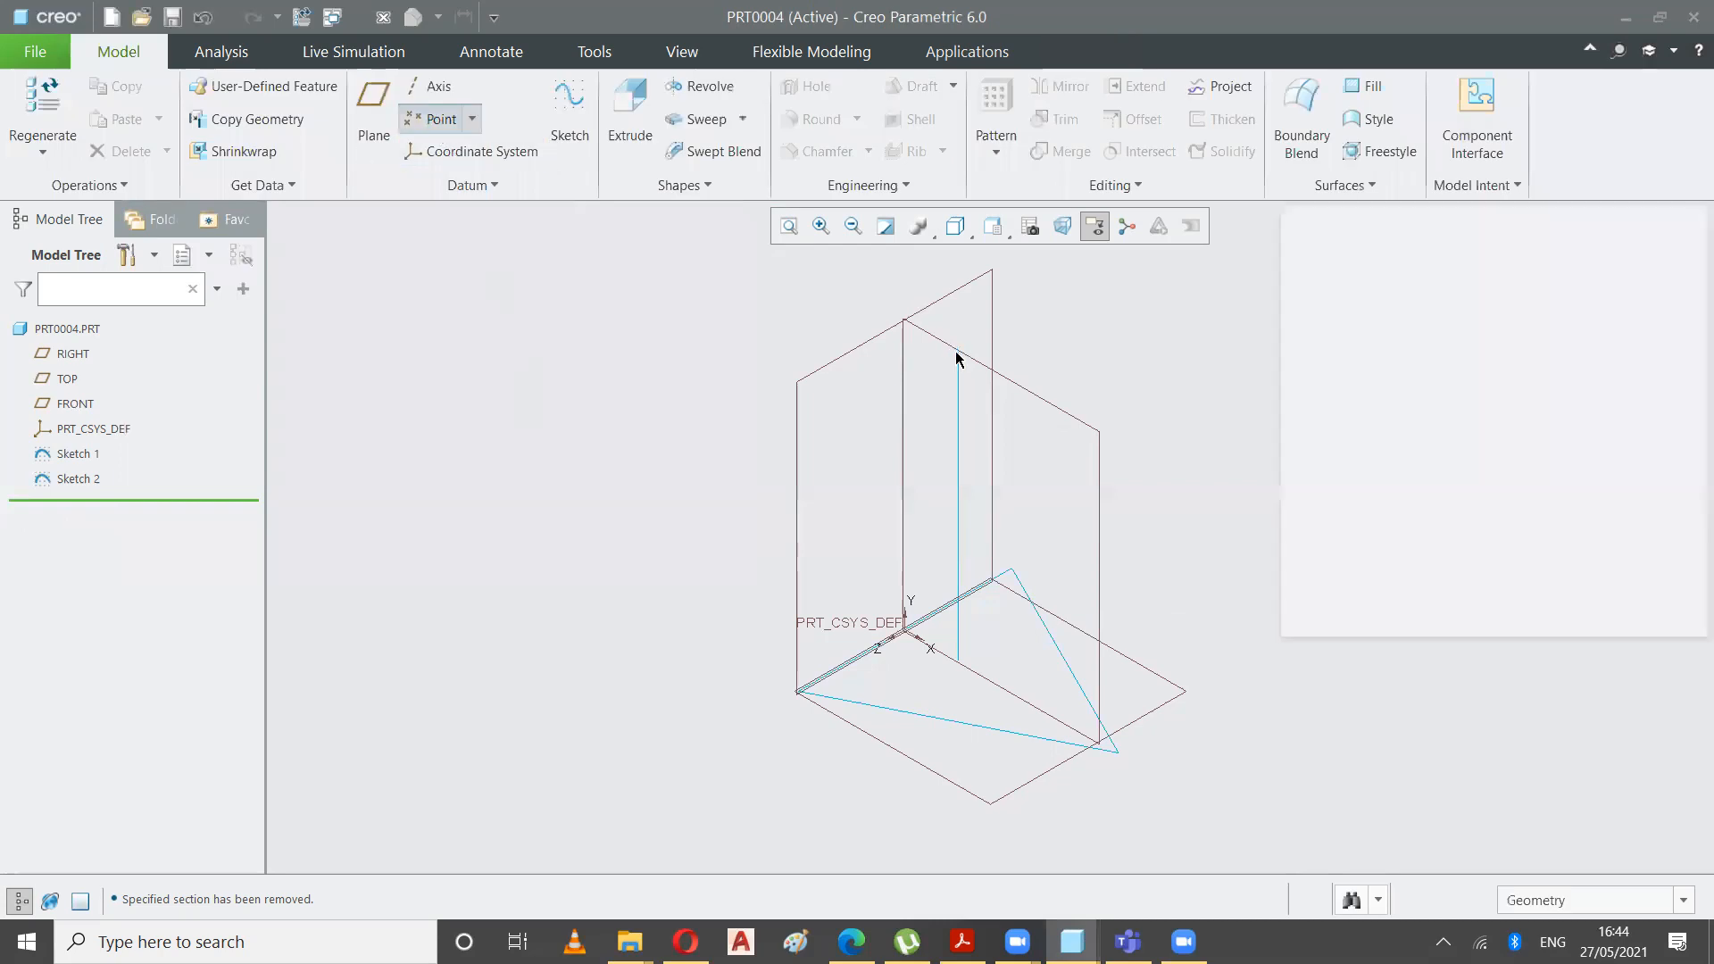
left_click(968, 369)
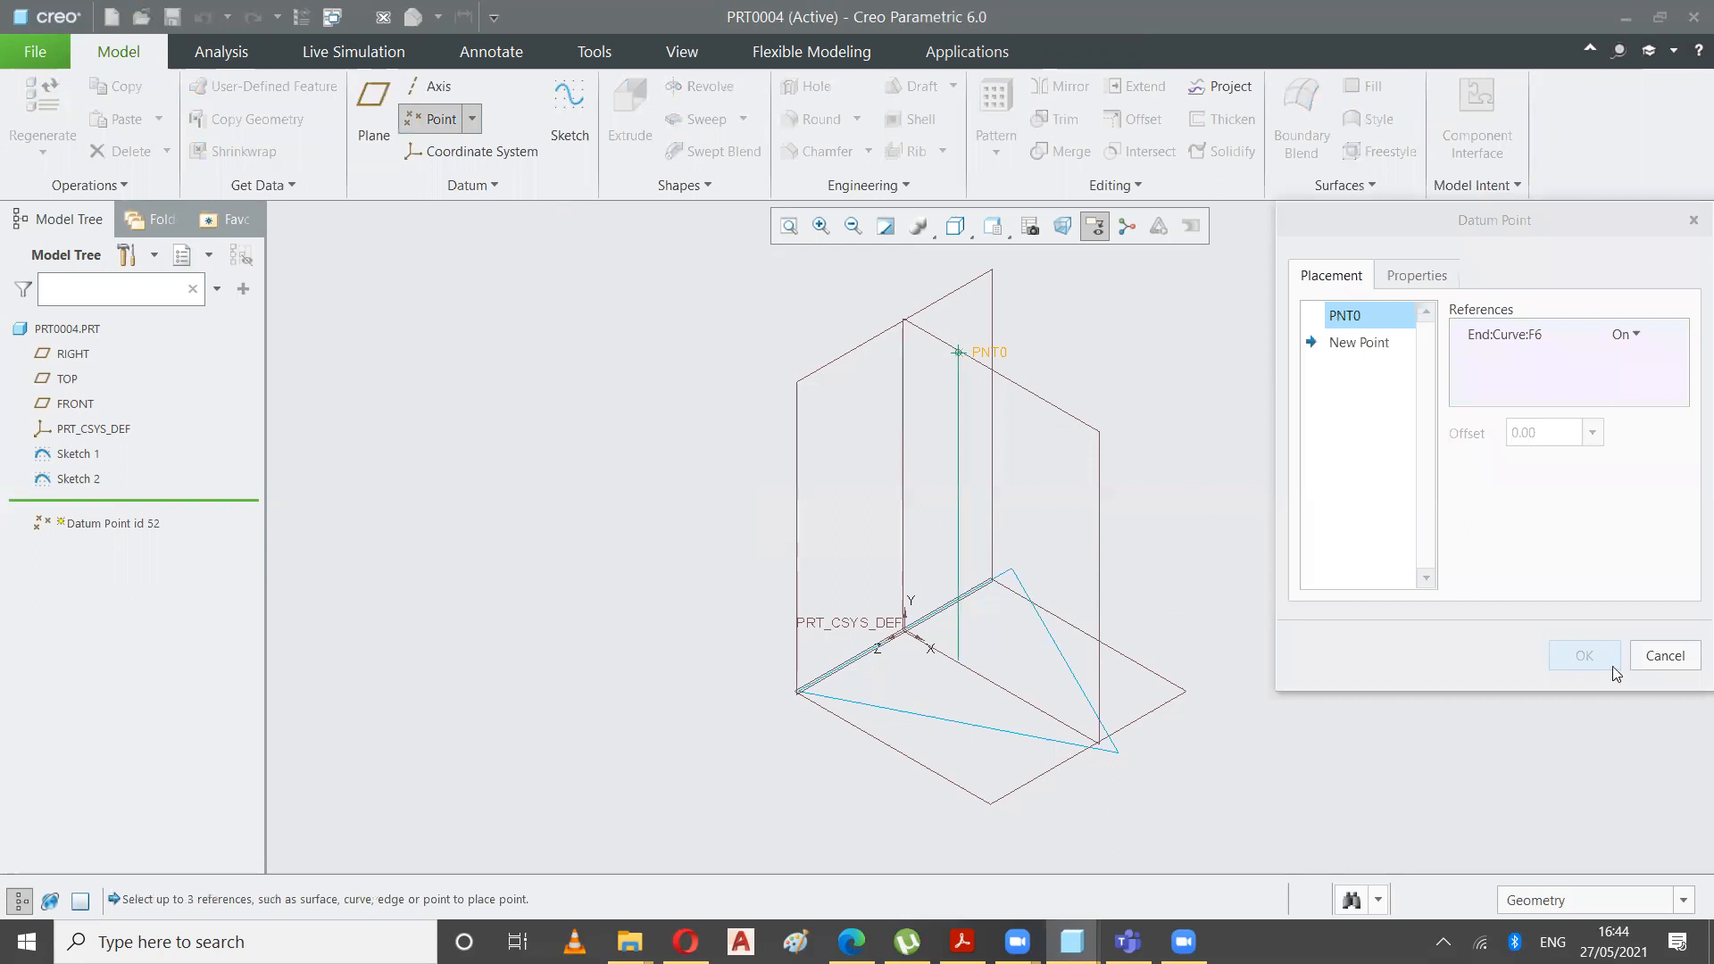
left_click(1587, 655)
left_click(444, 498)
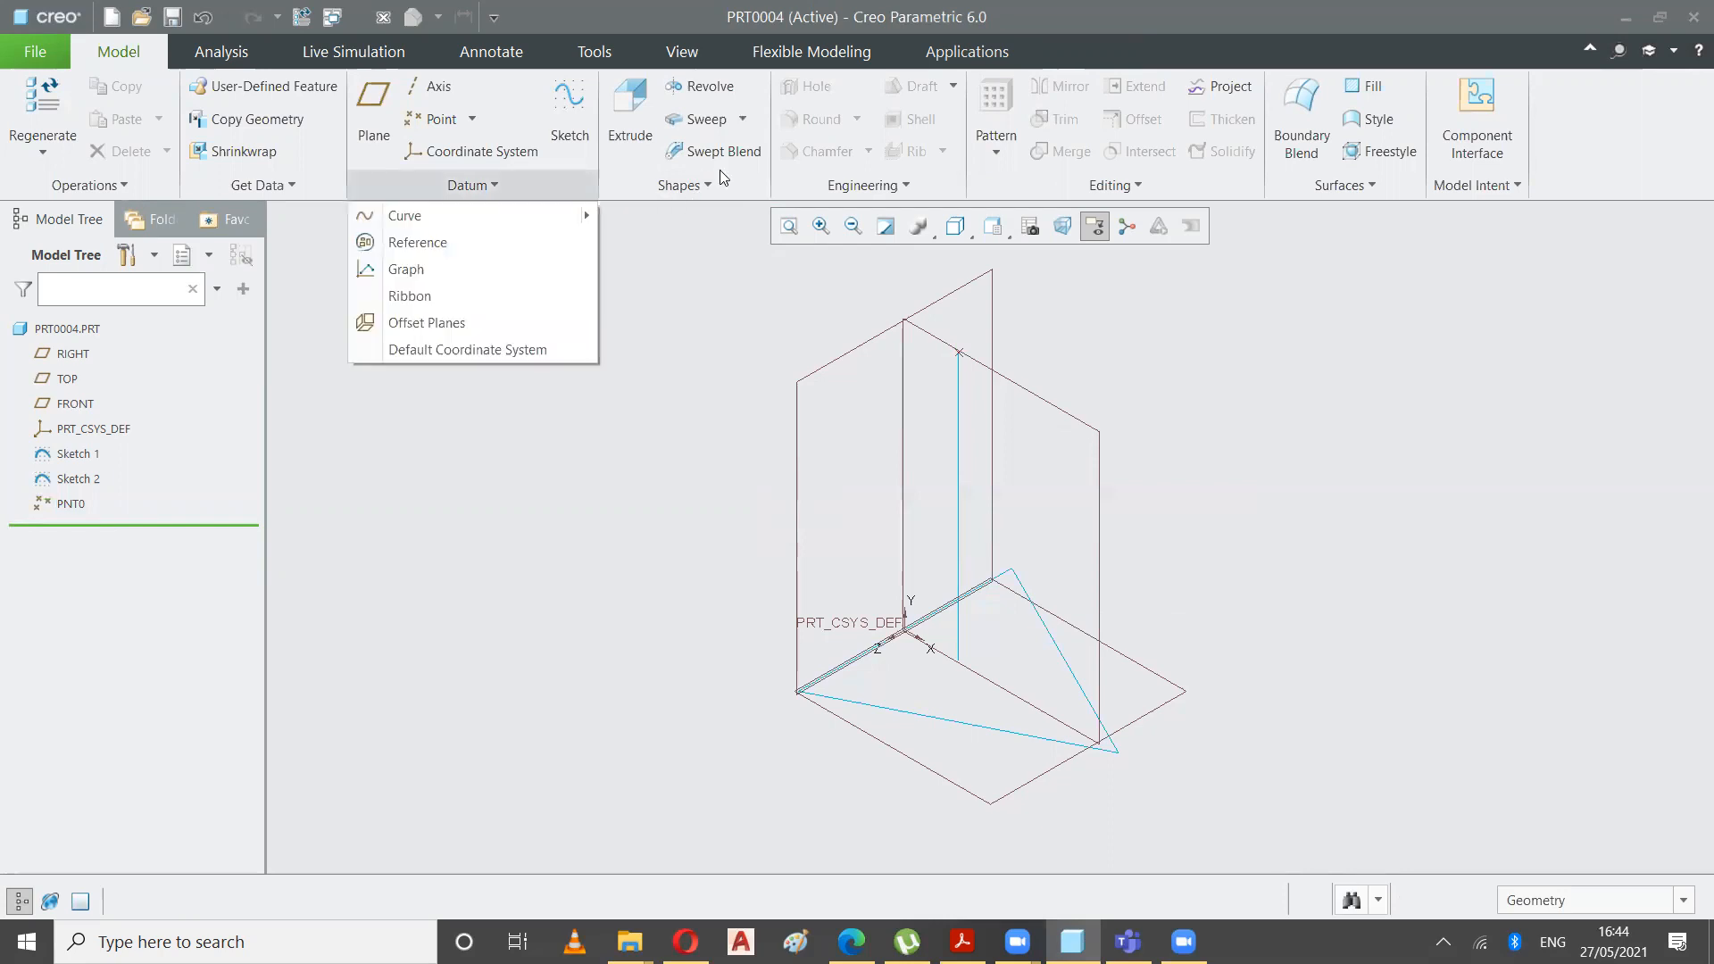
- Restart the solid blend from selected sections with the base triangle as its first section
left_click(654, 189)
left_click(631, 215)
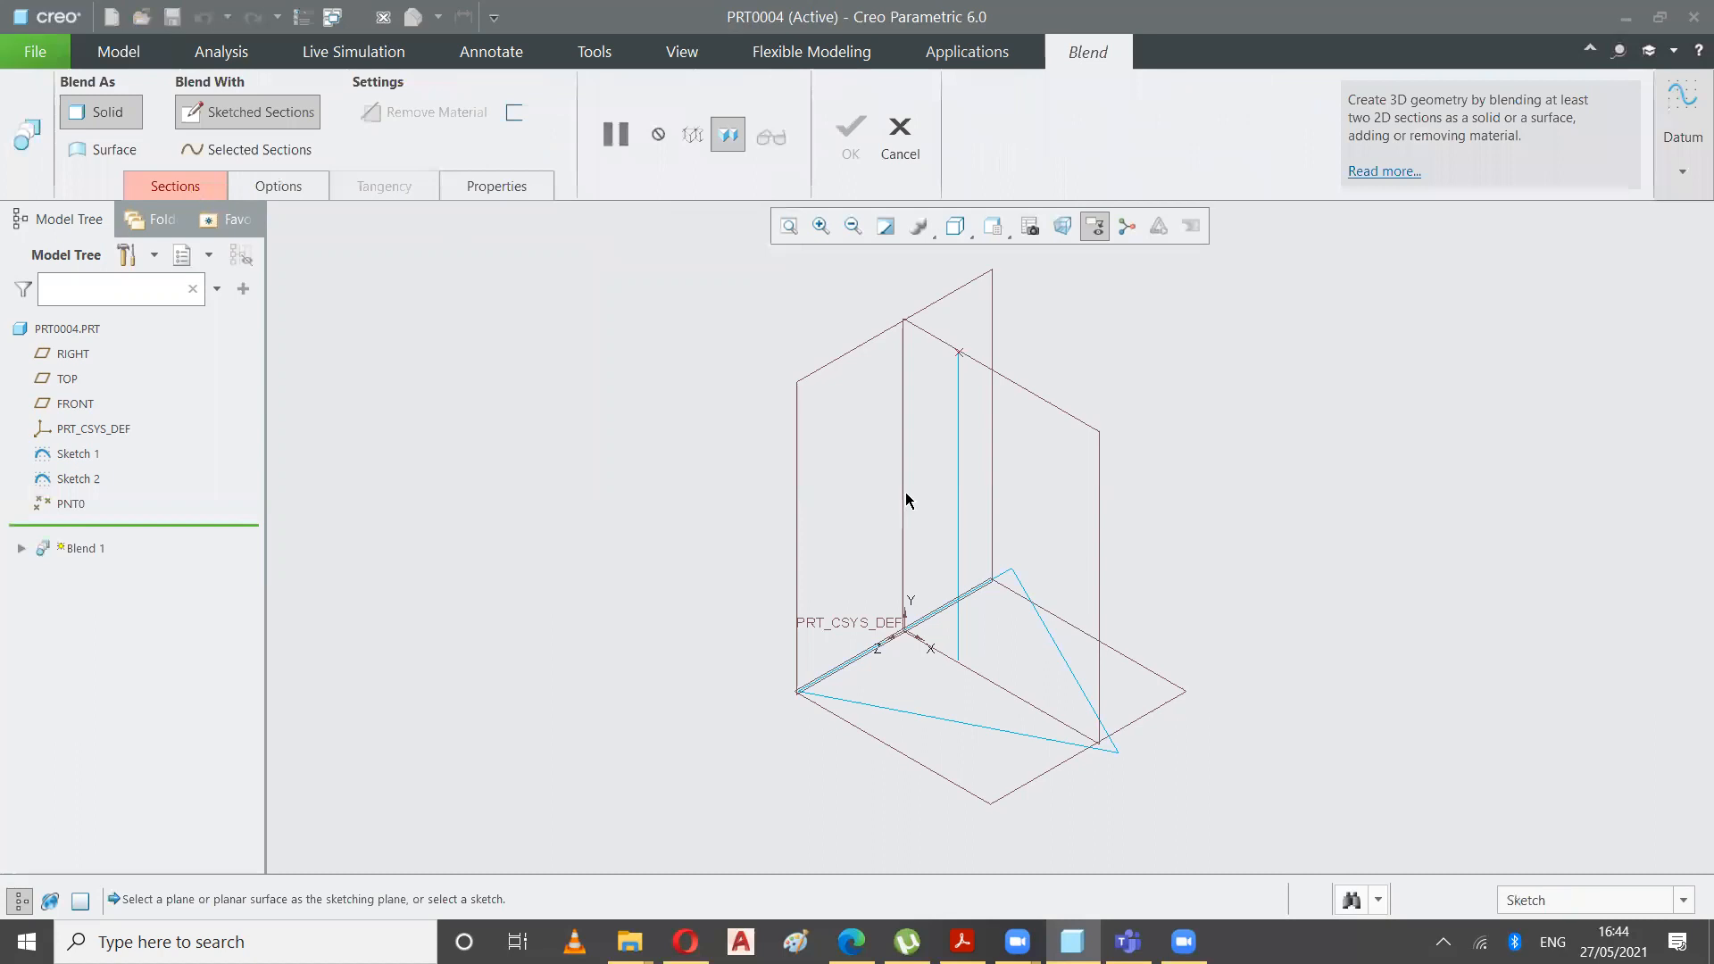
left_click(183, 187)
left_click(996, 730)
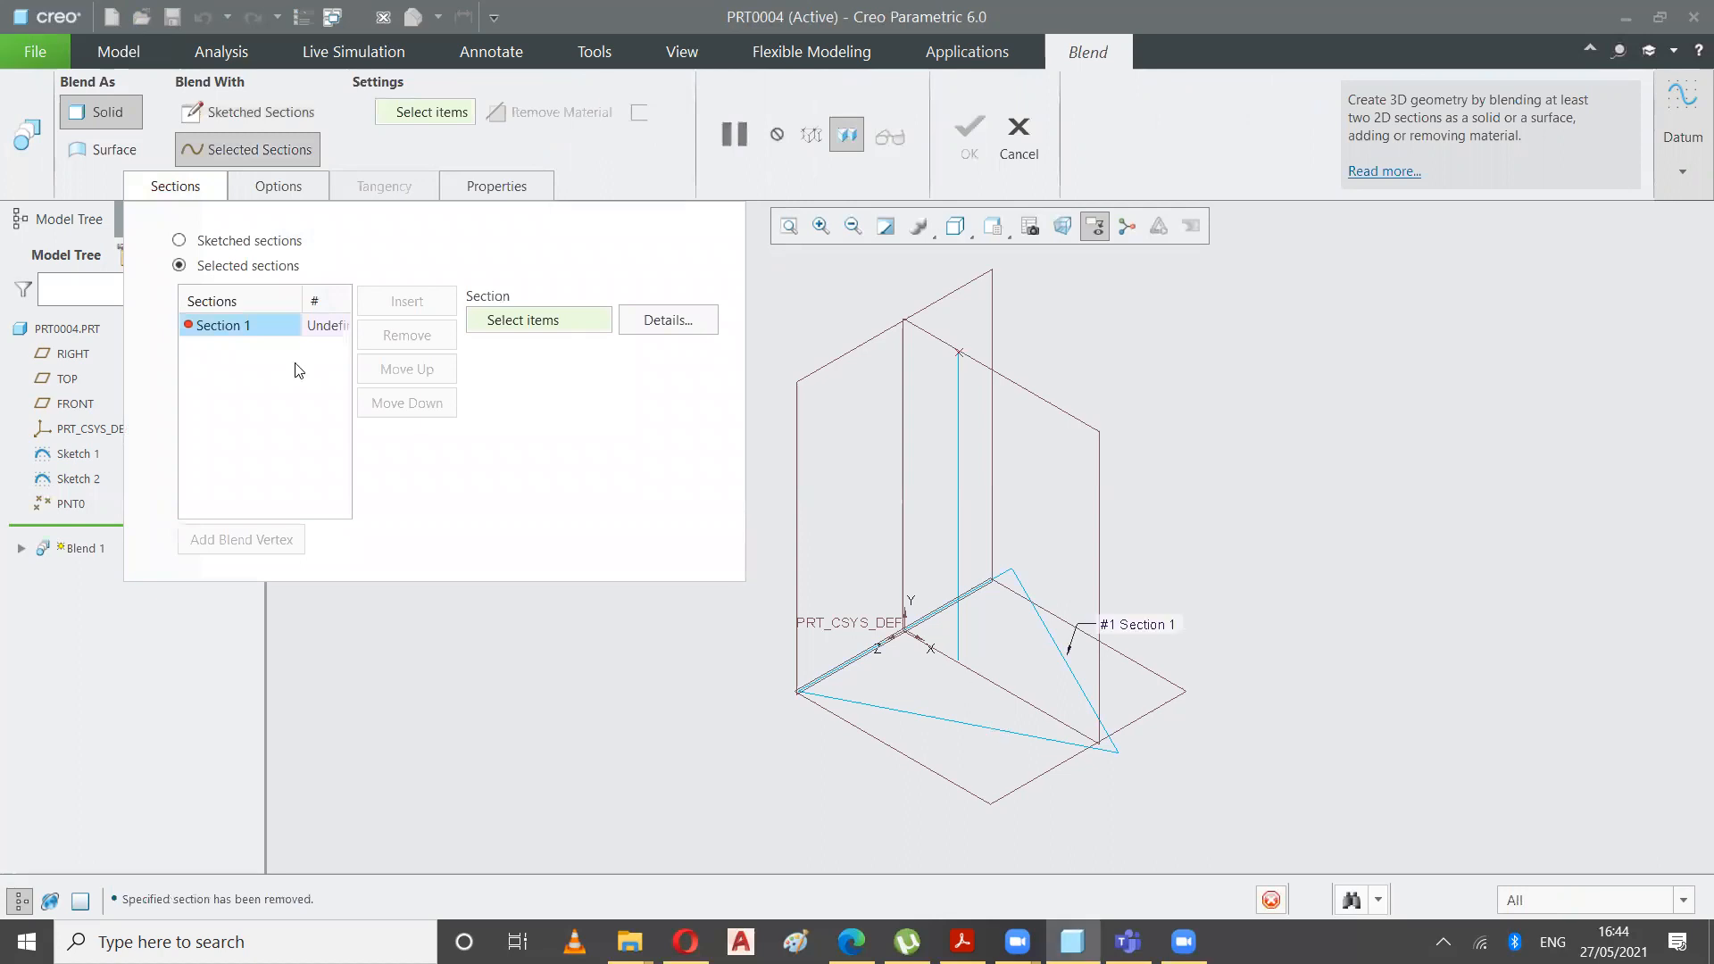
- Try to pick the datum point at the line's upper end as the blend's second section, and cancel the feature
left_click(395, 313)
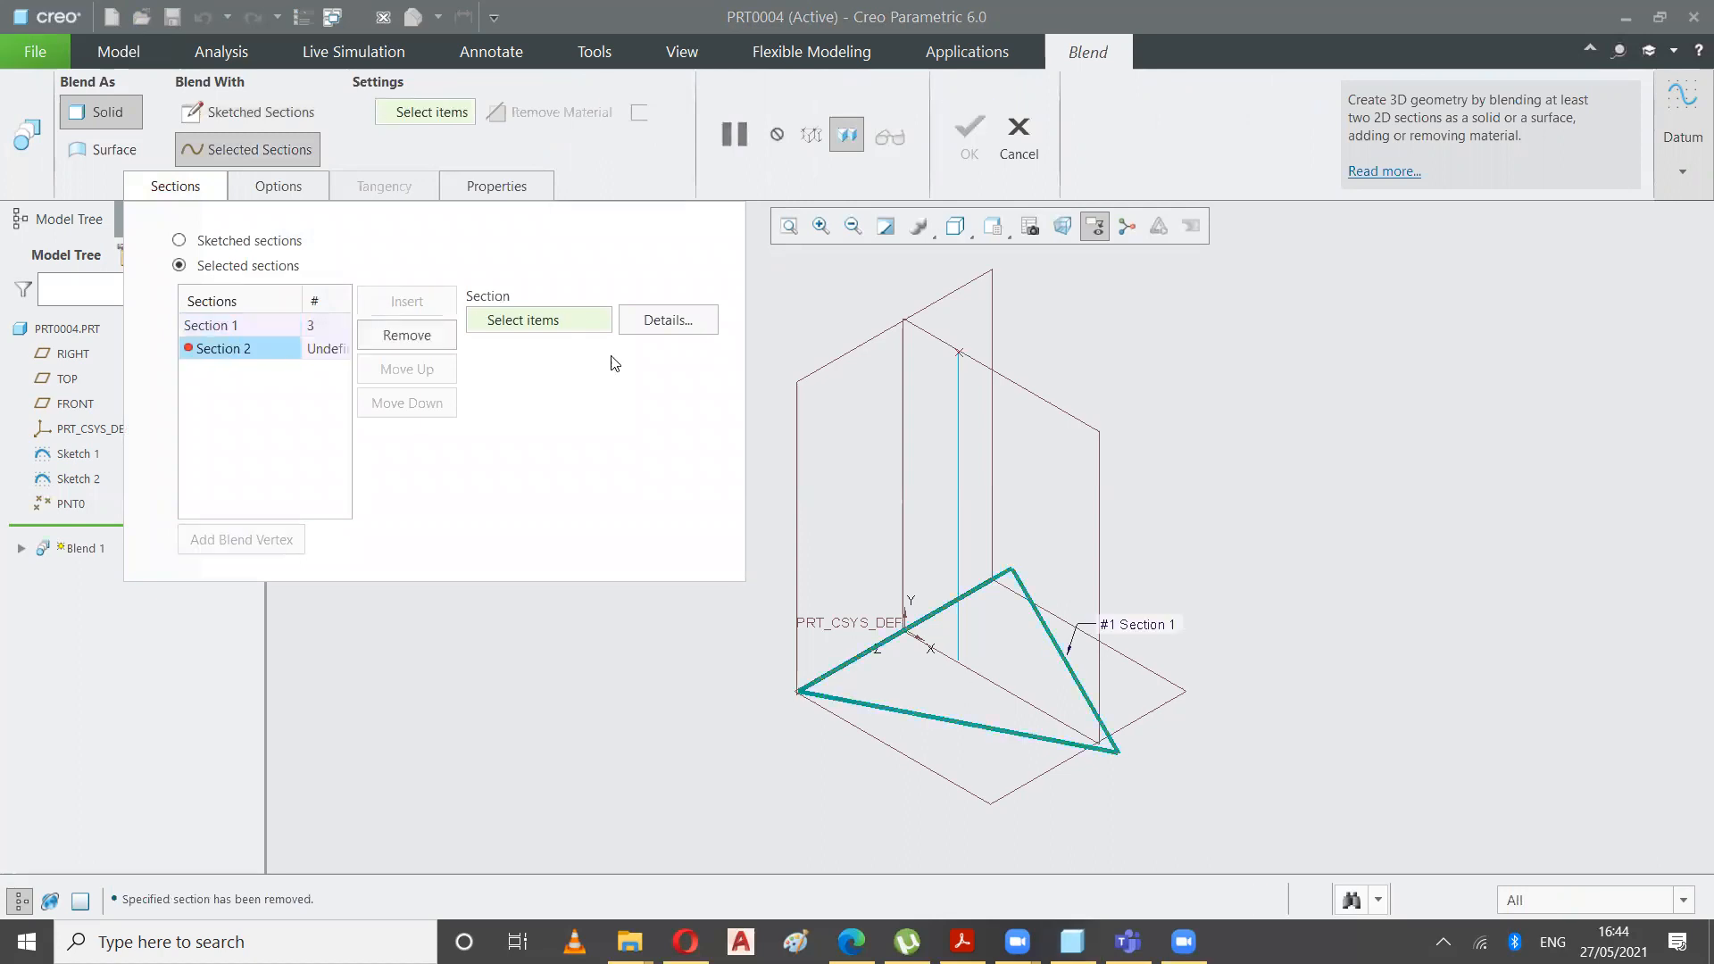
right_click(961, 358)
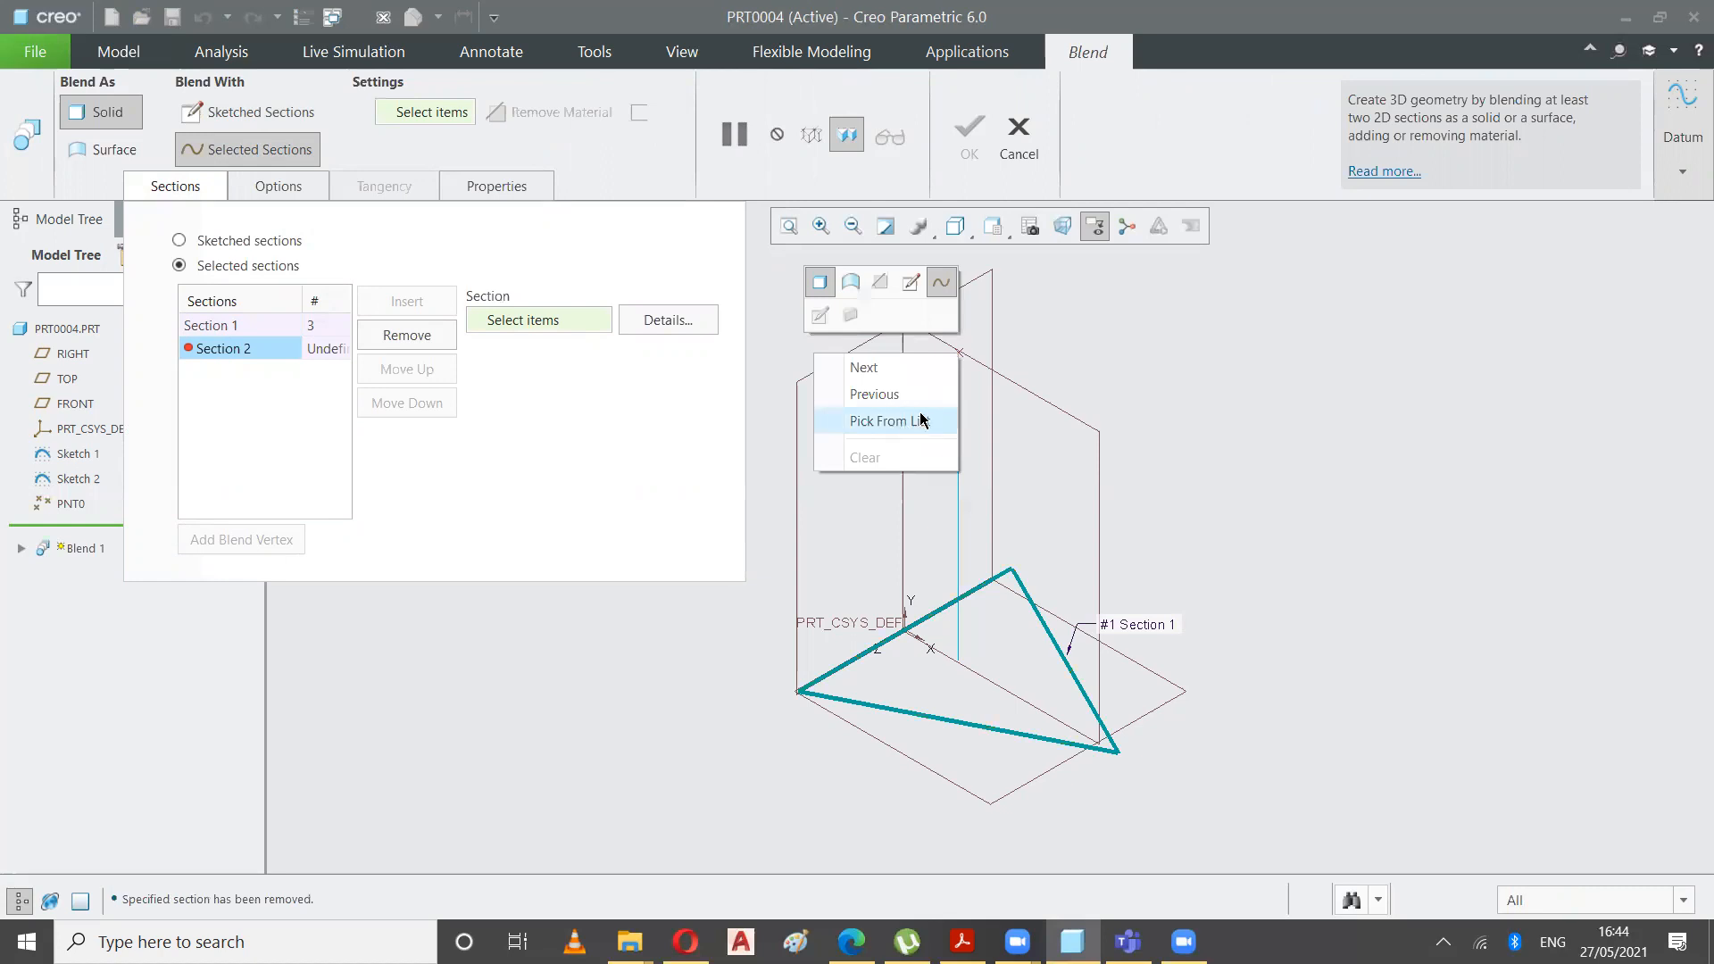
left_click(920, 421)
left_click(1532, 87)
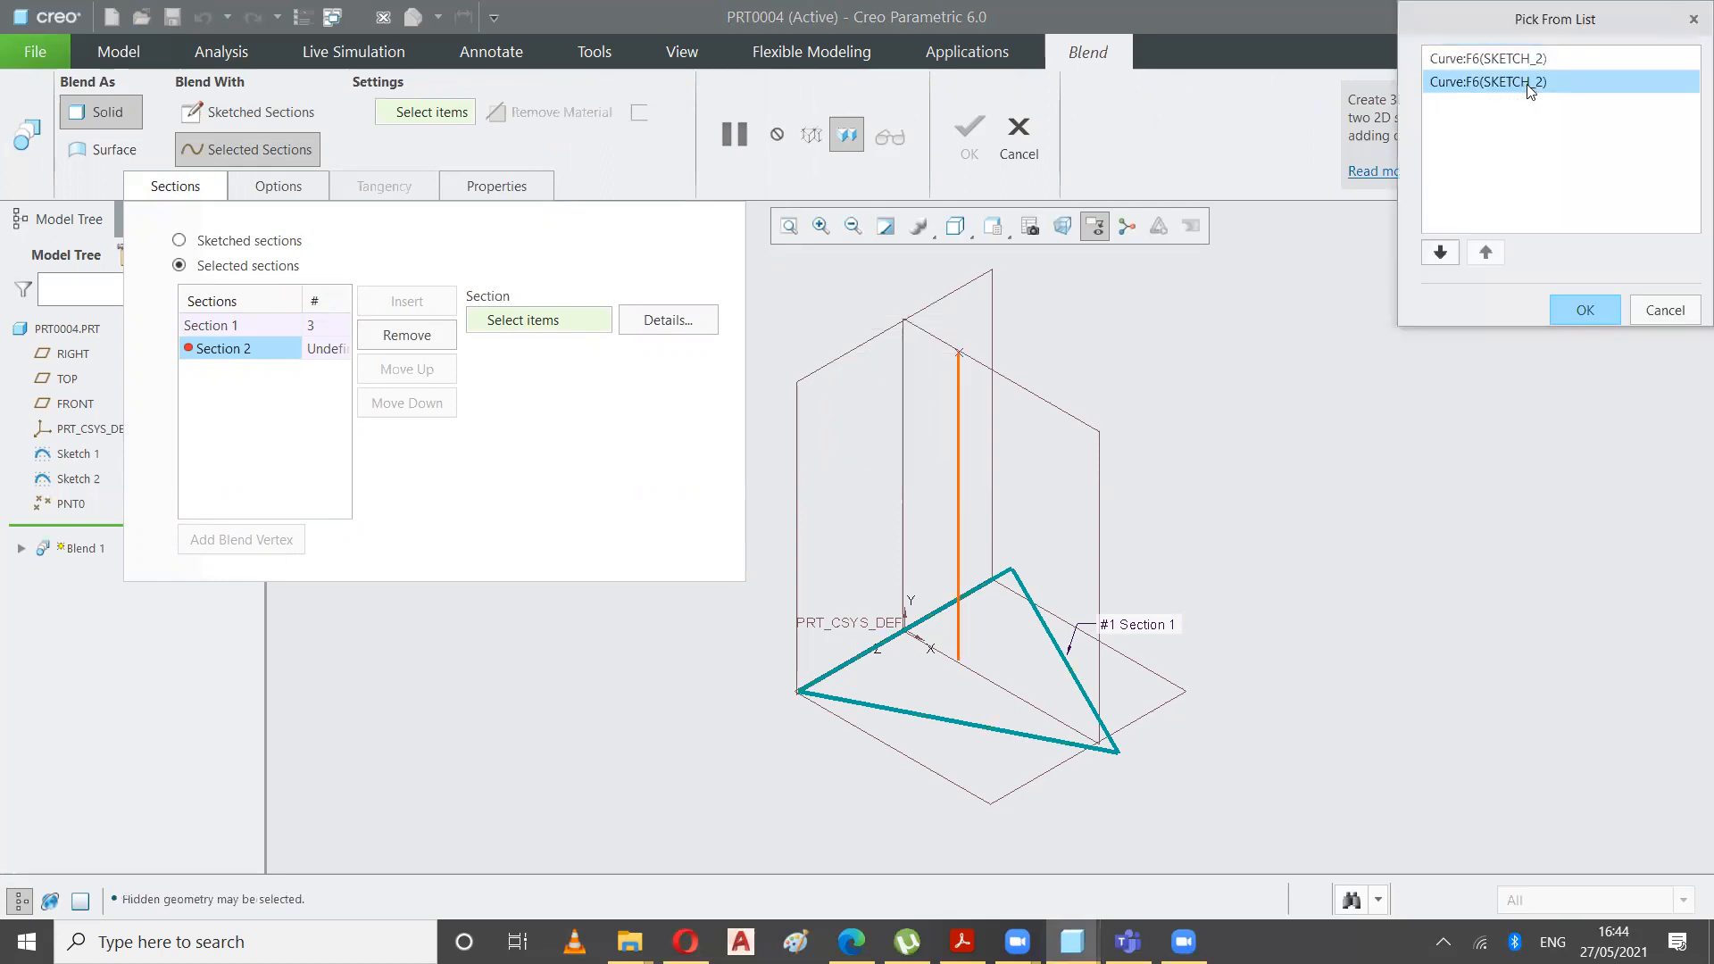
left_click(1658, 311)
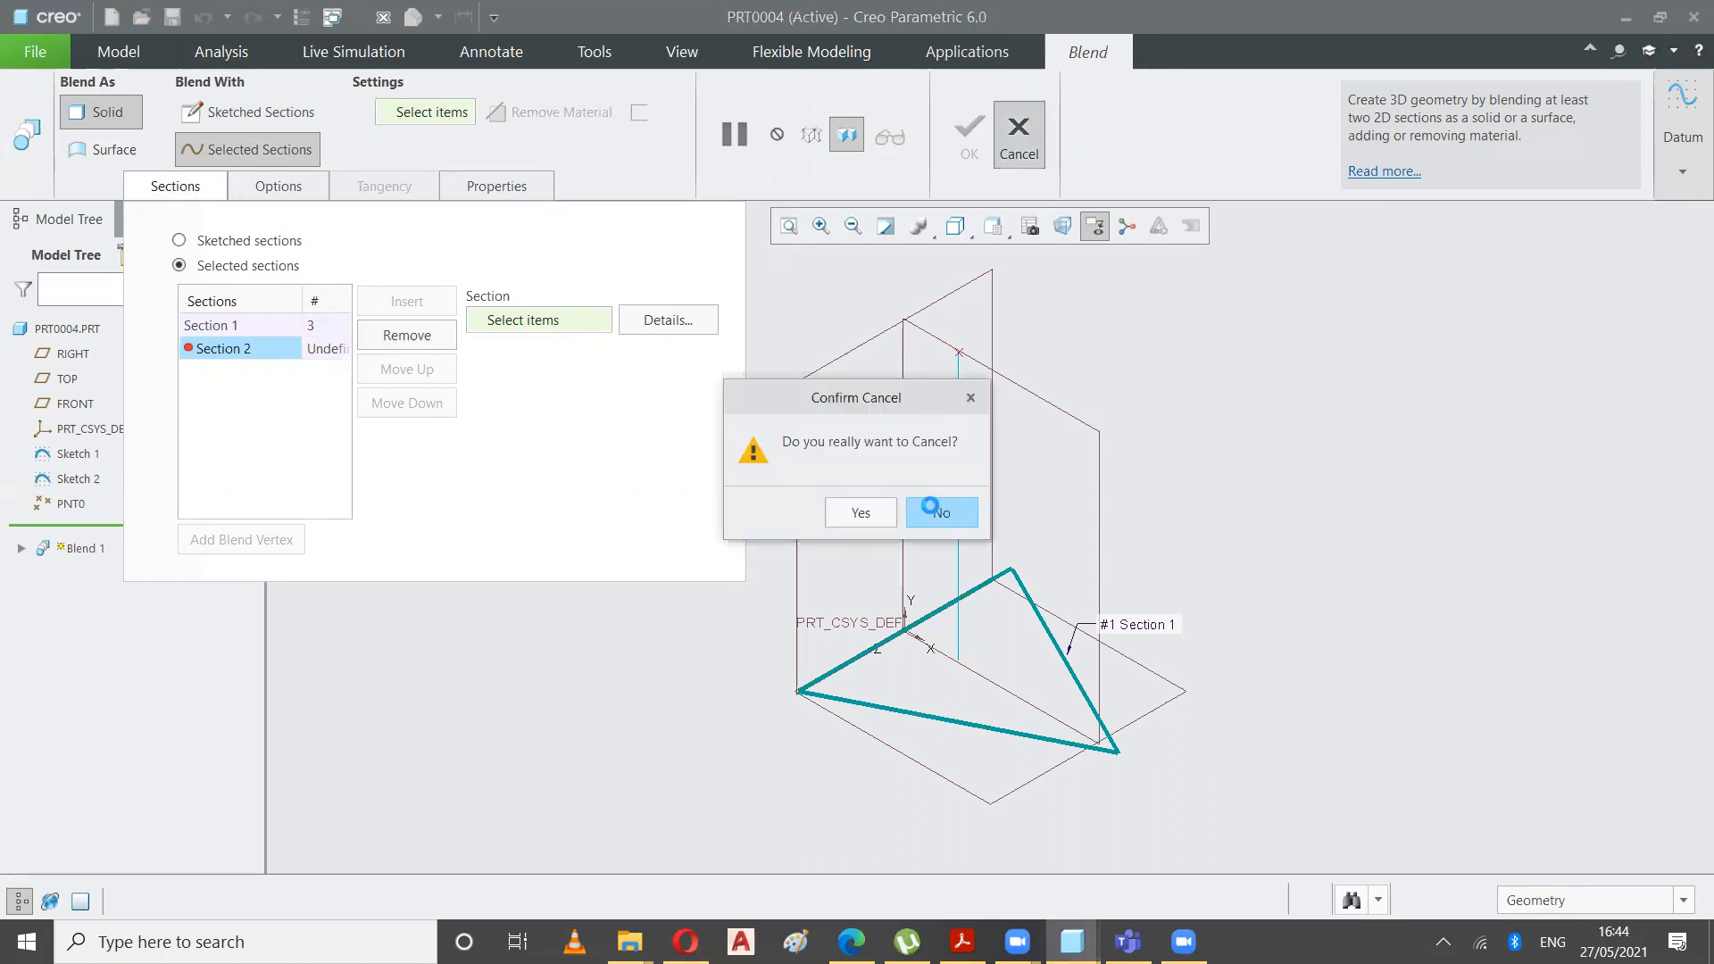
left_click(933, 511)
left_click(1018, 134)
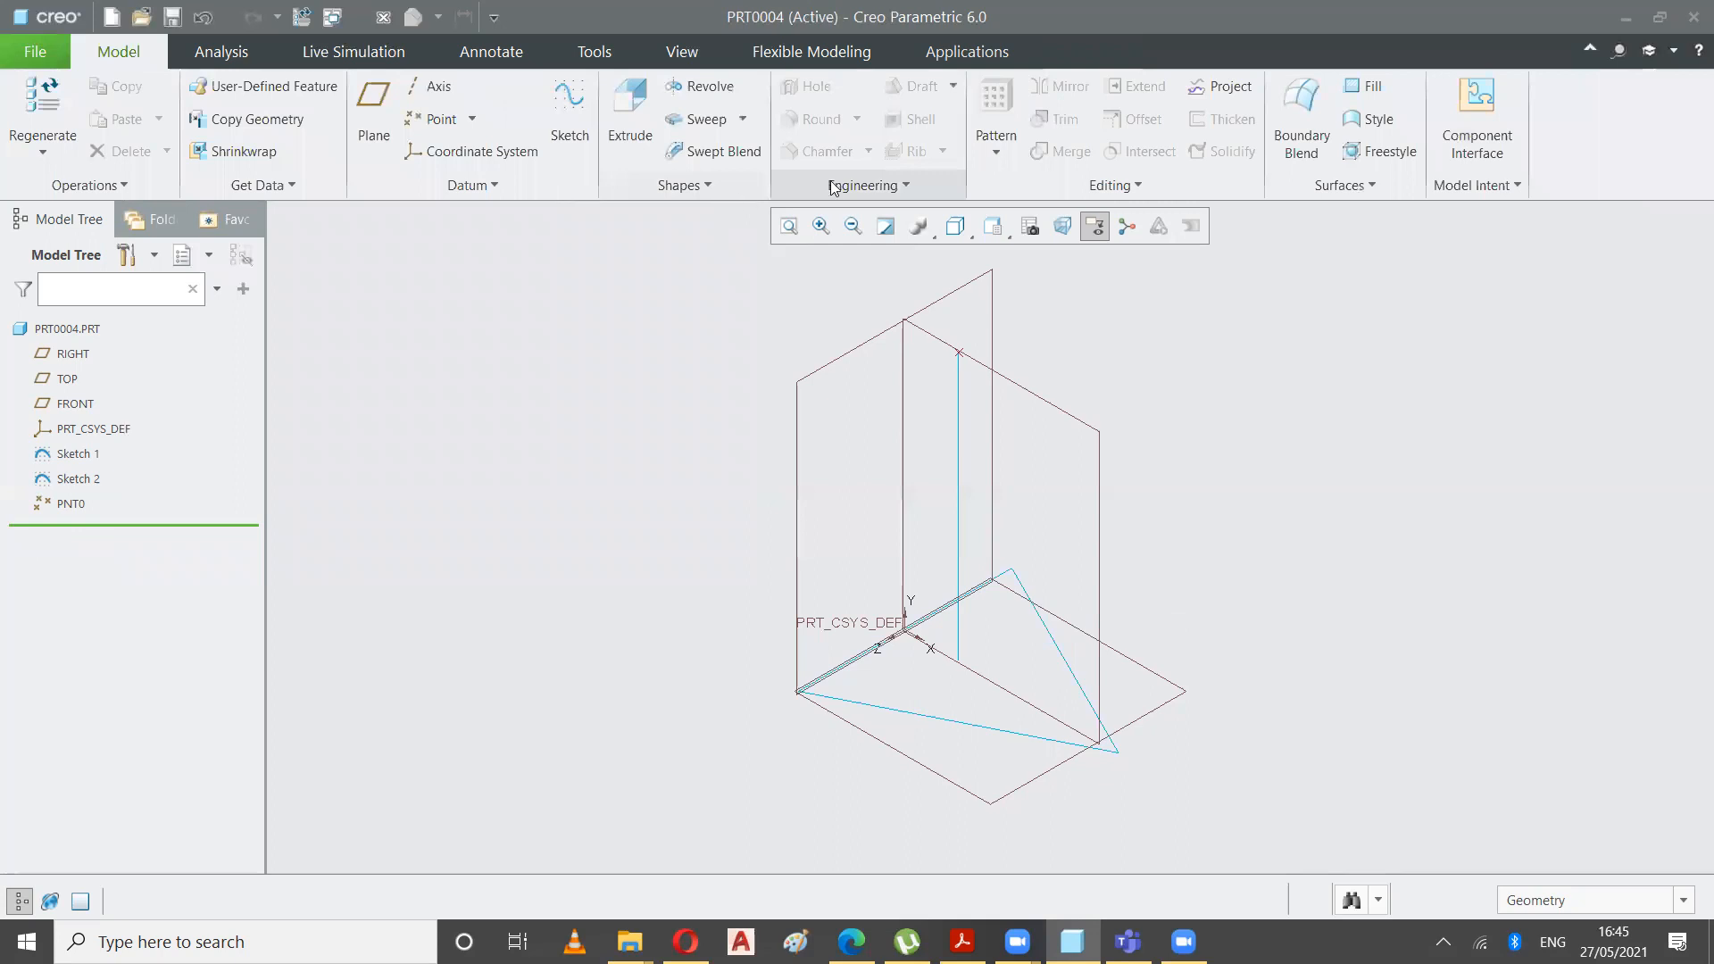
- Start a solid blend with sketched sections and open the first section's sketch on the TOP datum plane, with RIGHT as the orientation reference
left_click(837, 188)
left_click(713, 186)
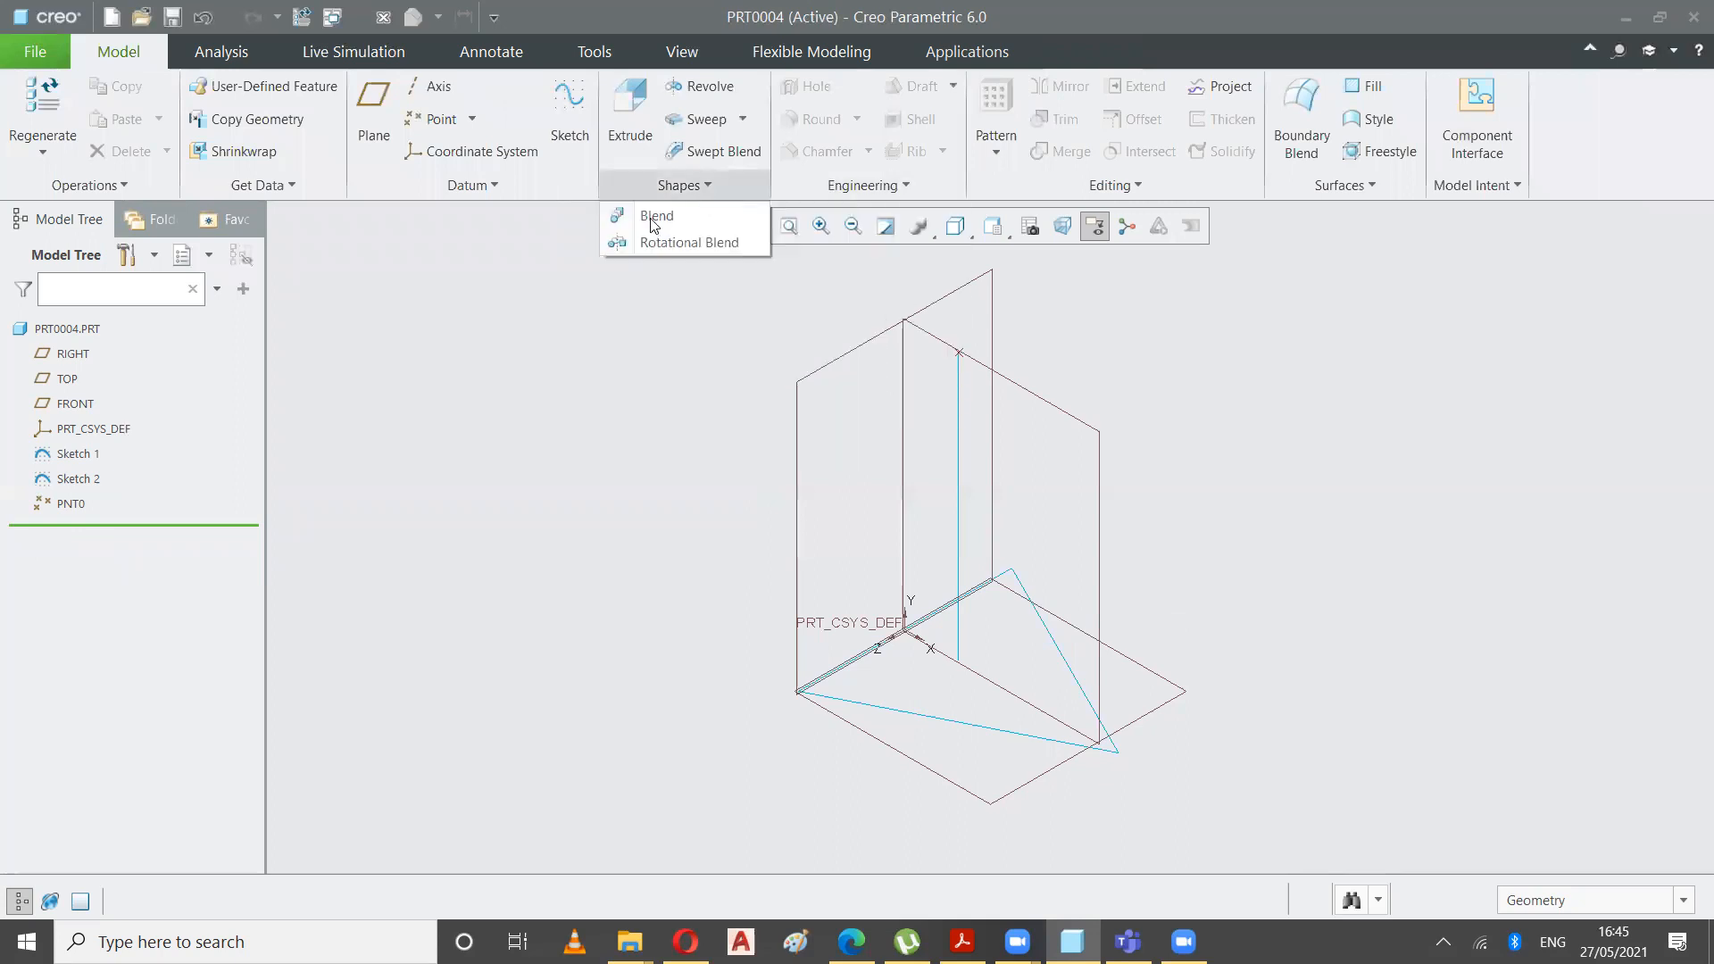
left_click(650, 217)
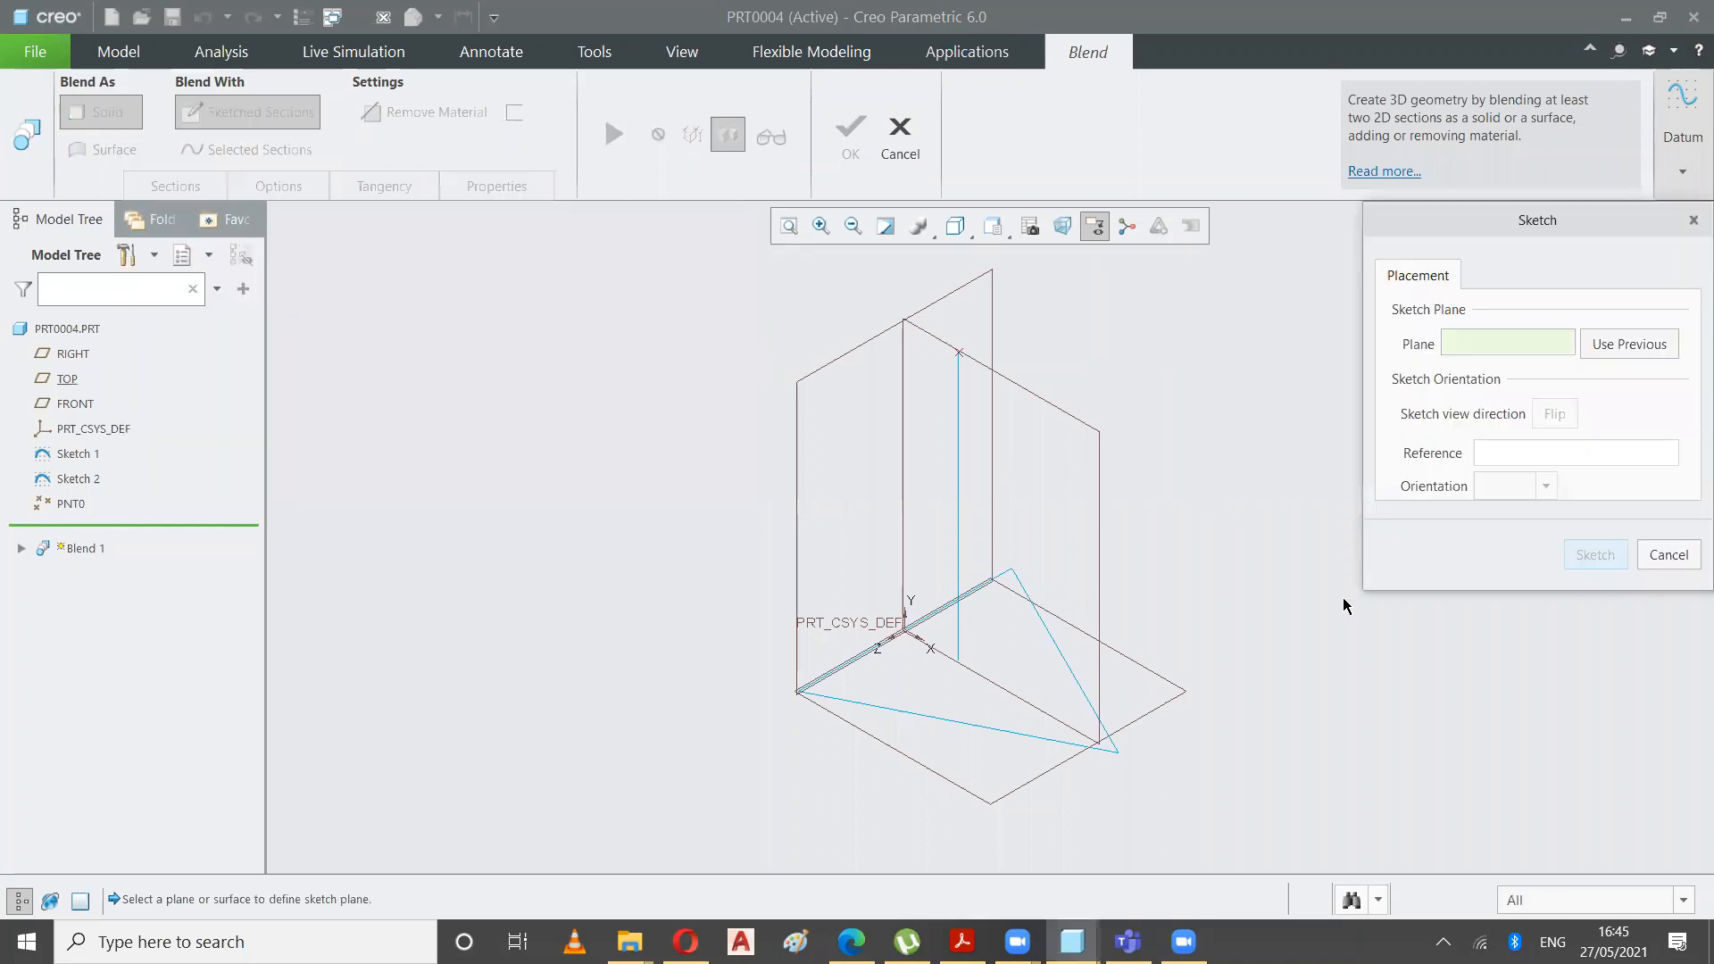
left_click(1140, 725)
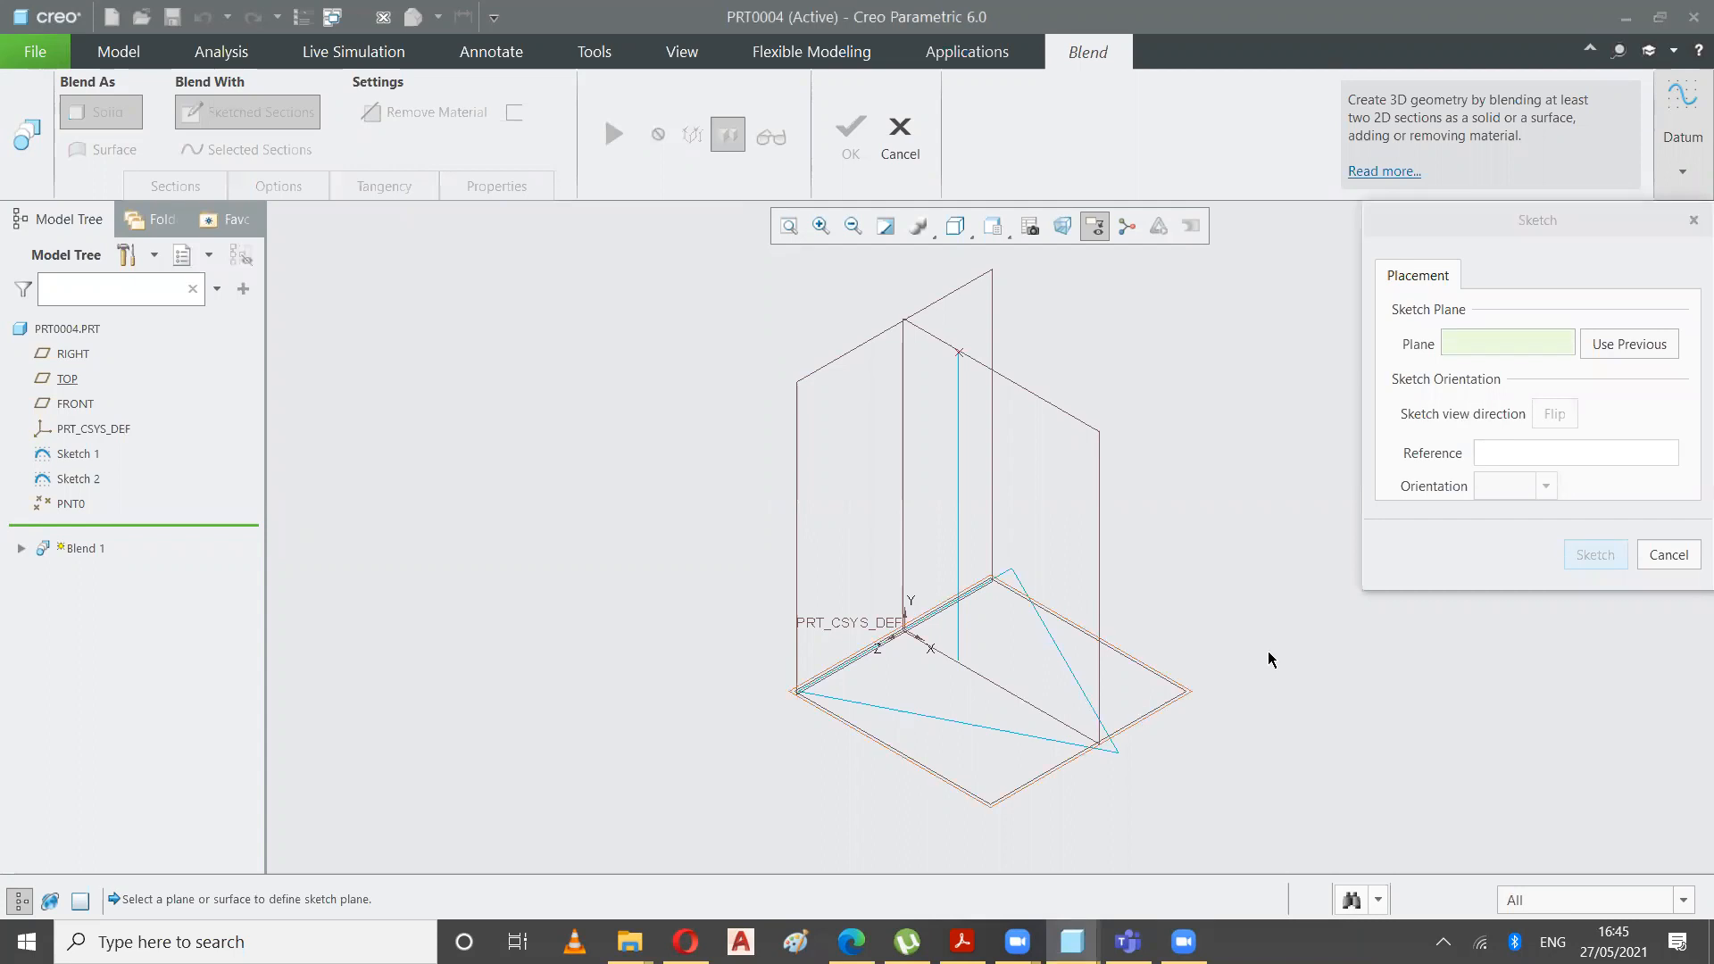
left_click(1597, 556)
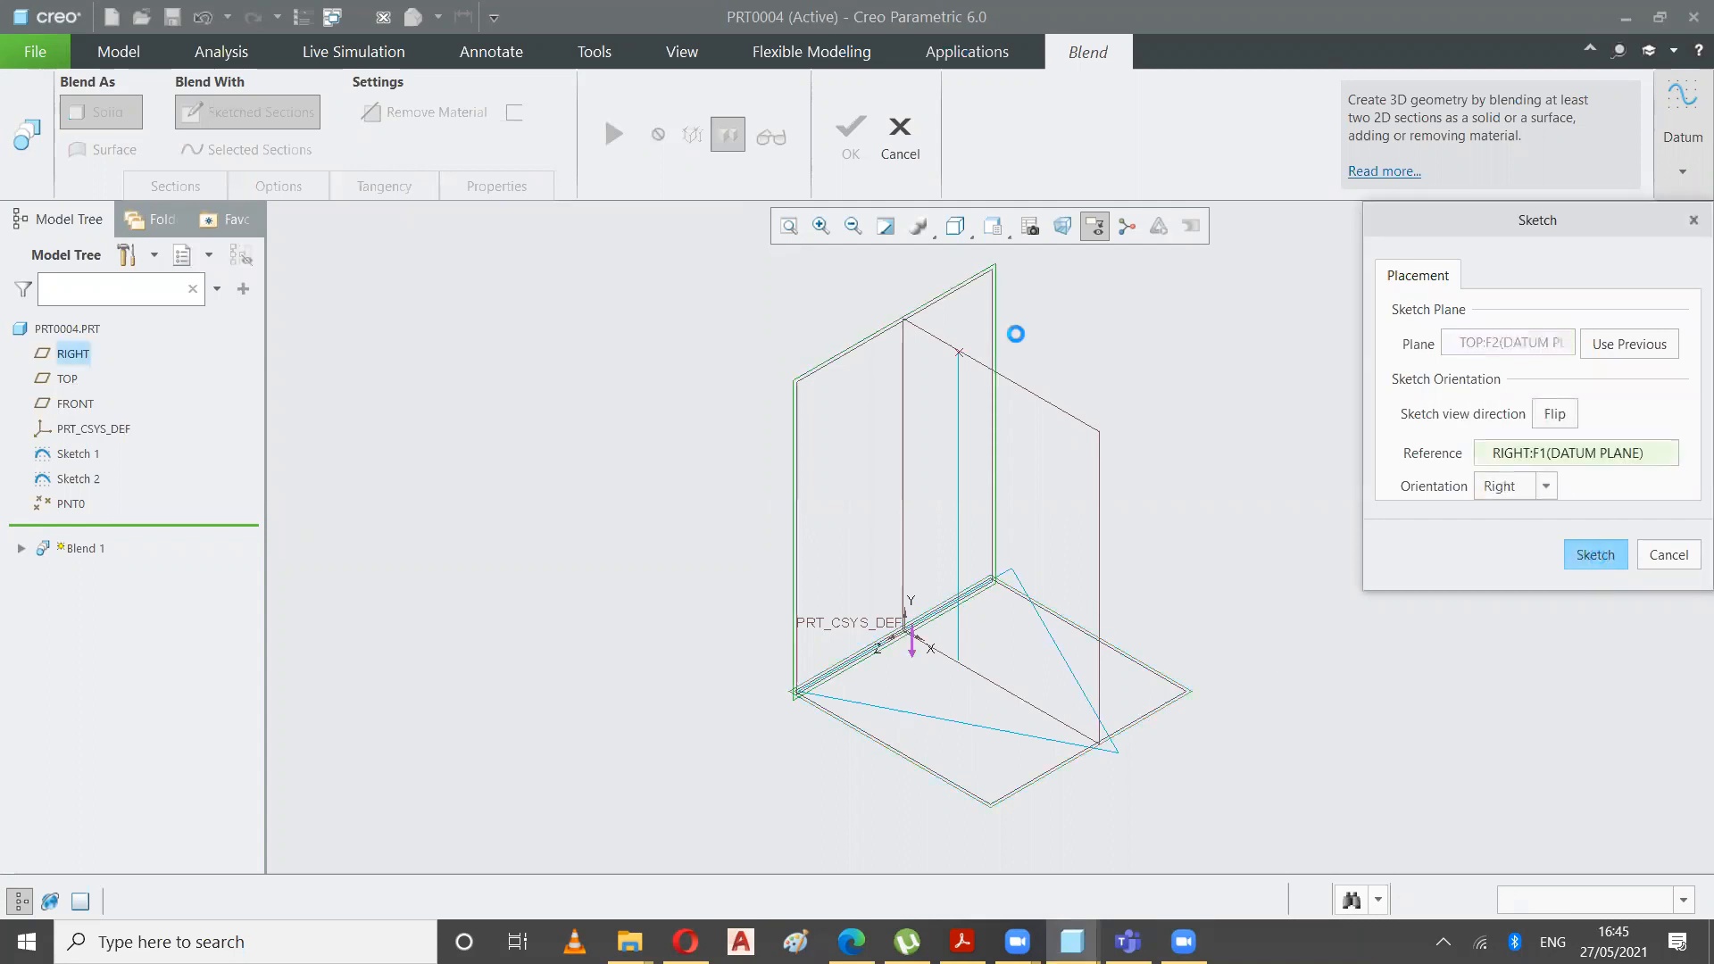
- Project the base triangle as a loop into the blend's first section and finish the section sketch
left_click(824, 153)
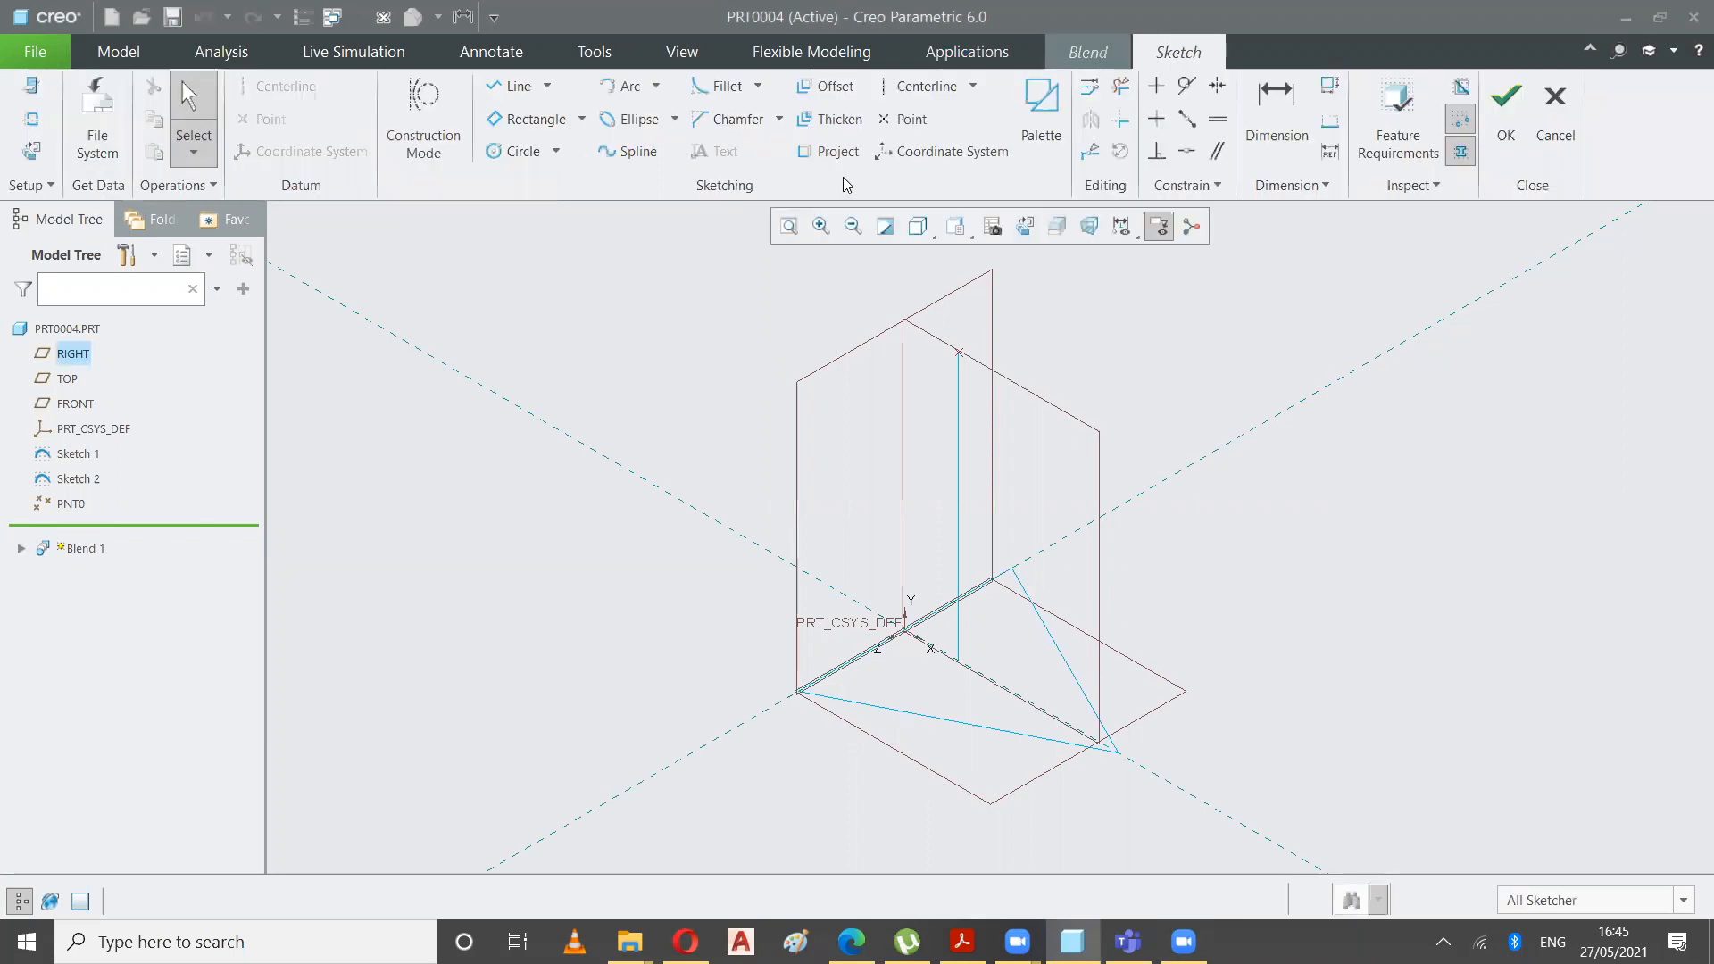
left_click(1598, 347)
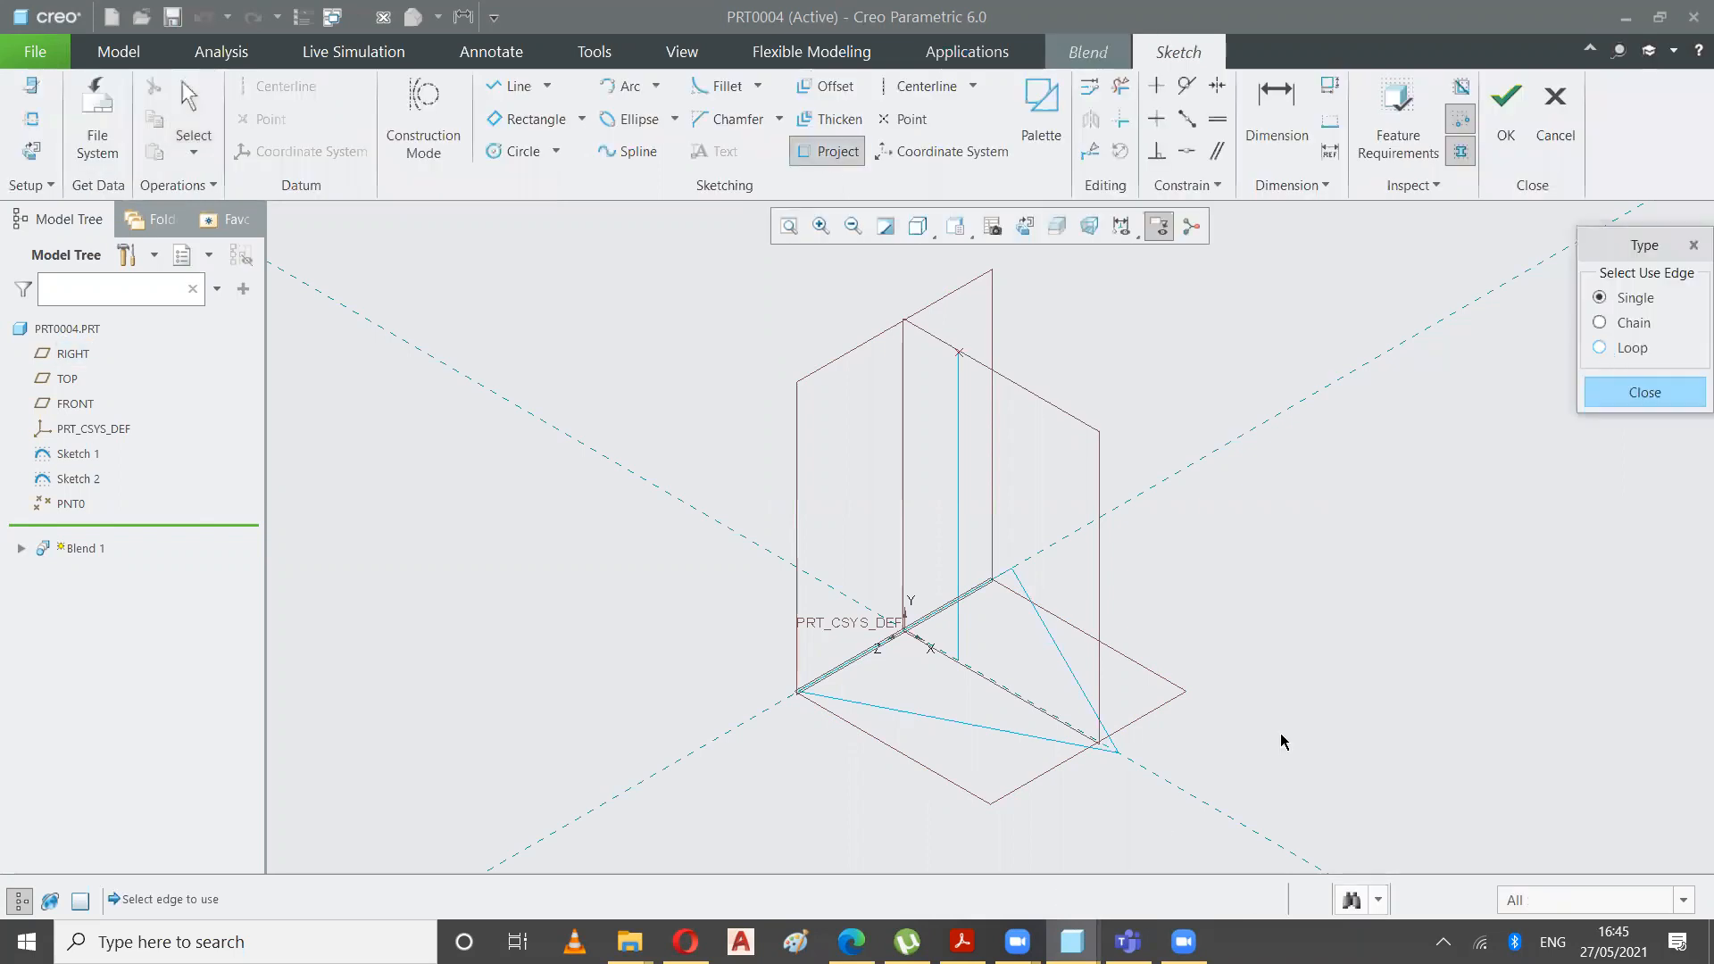
left_click(1054, 748)
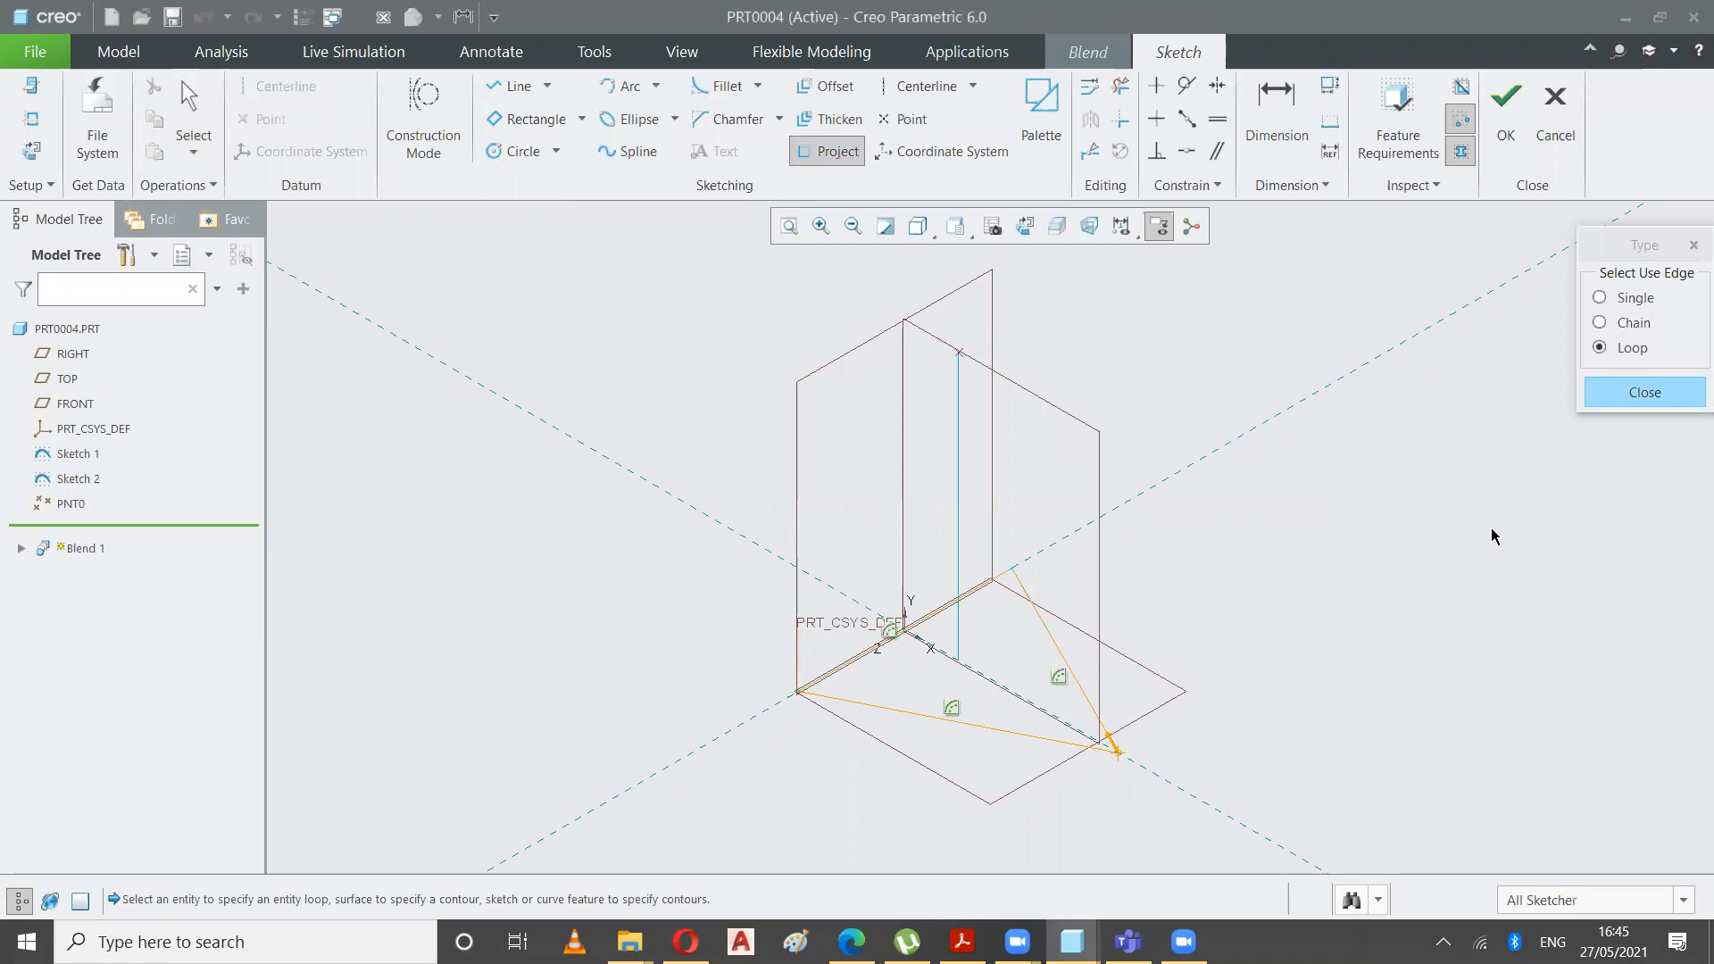
left_click(1639, 391)
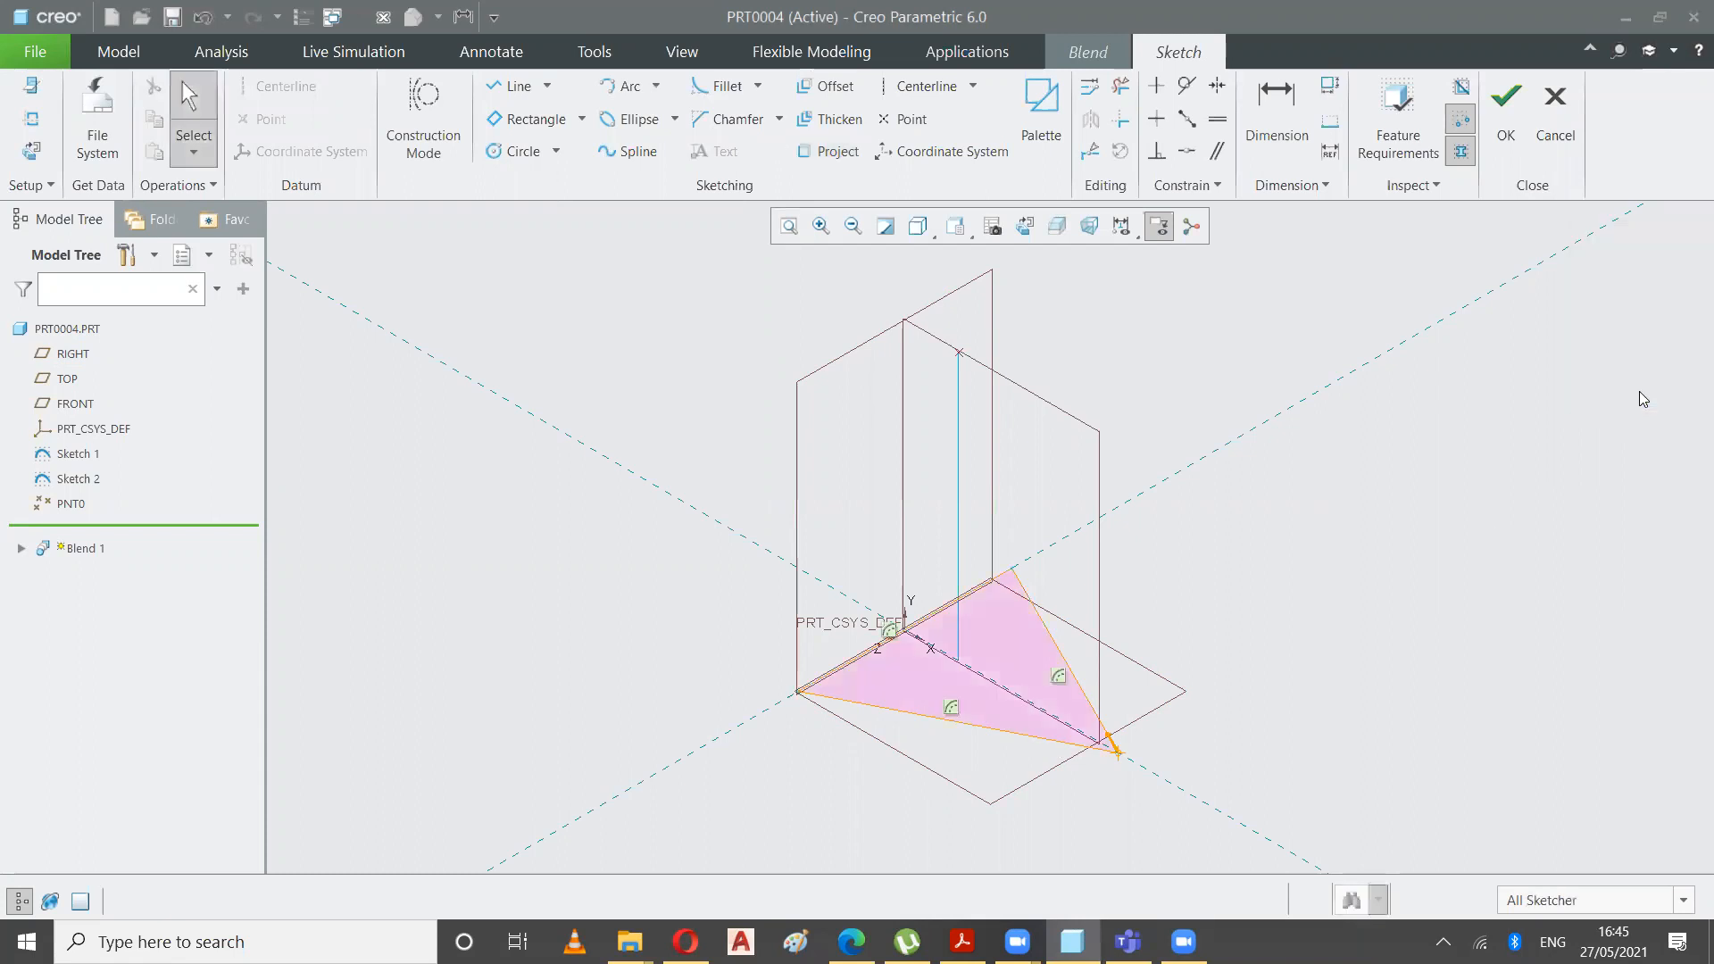
left_click(1507, 114)
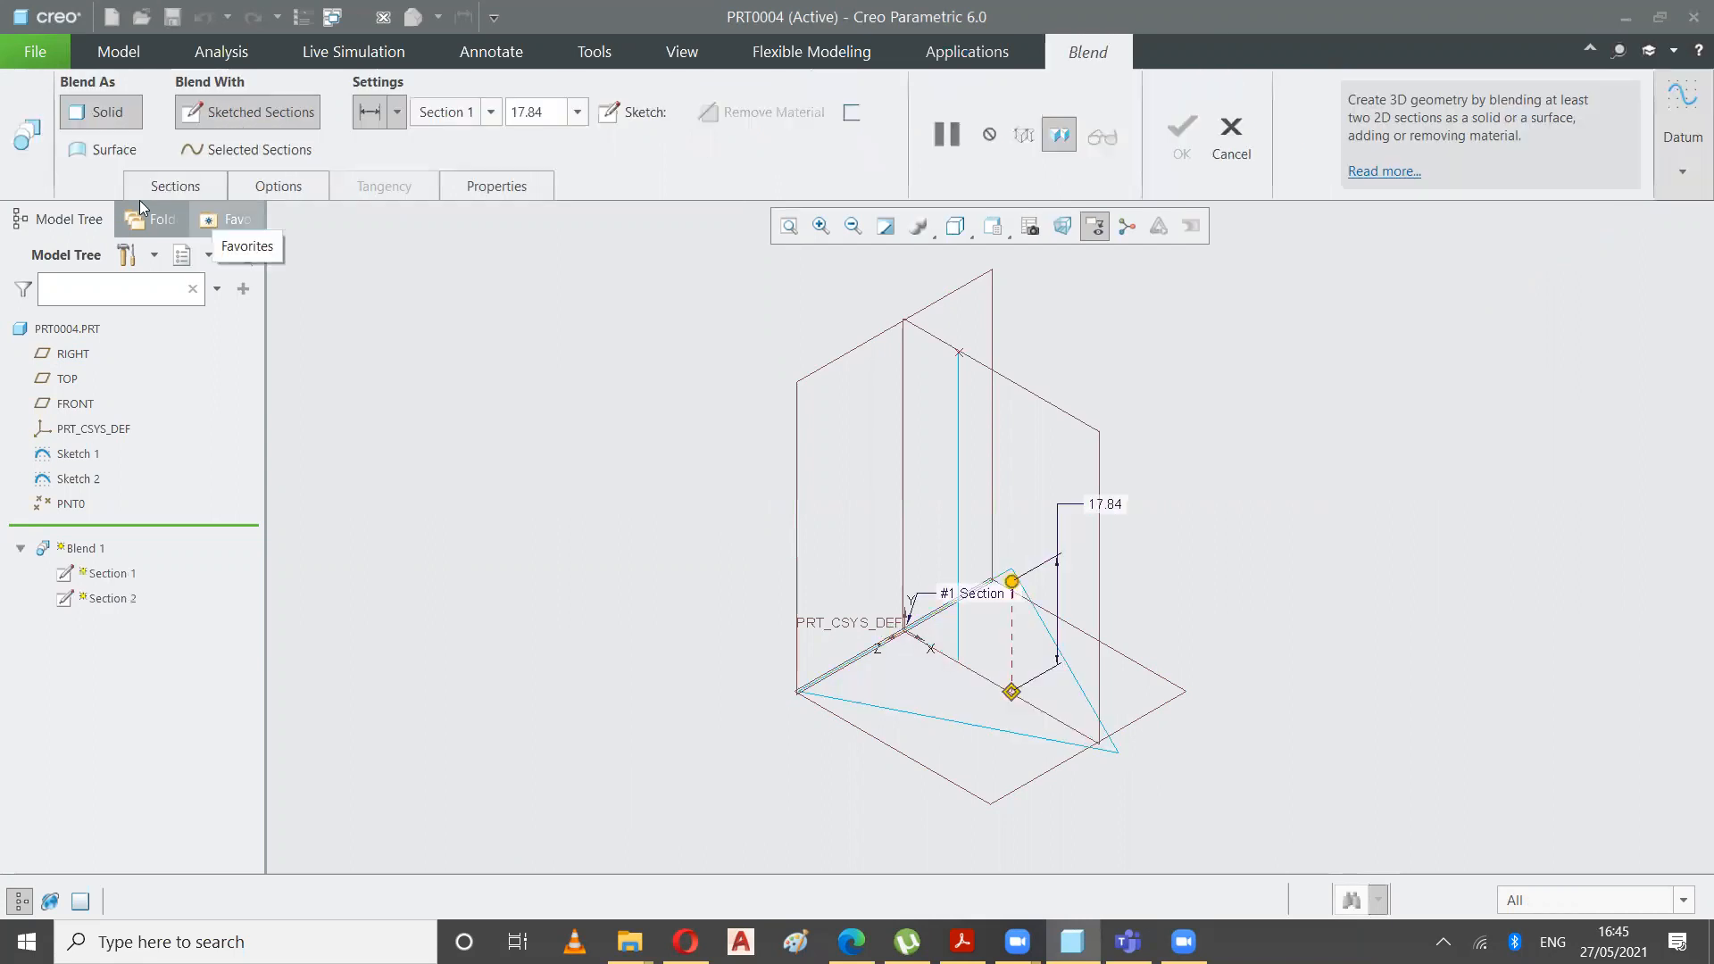
- Locate the blend's second section plane by reference through datum point PNT0 and open its sketch
left_click(165, 186)
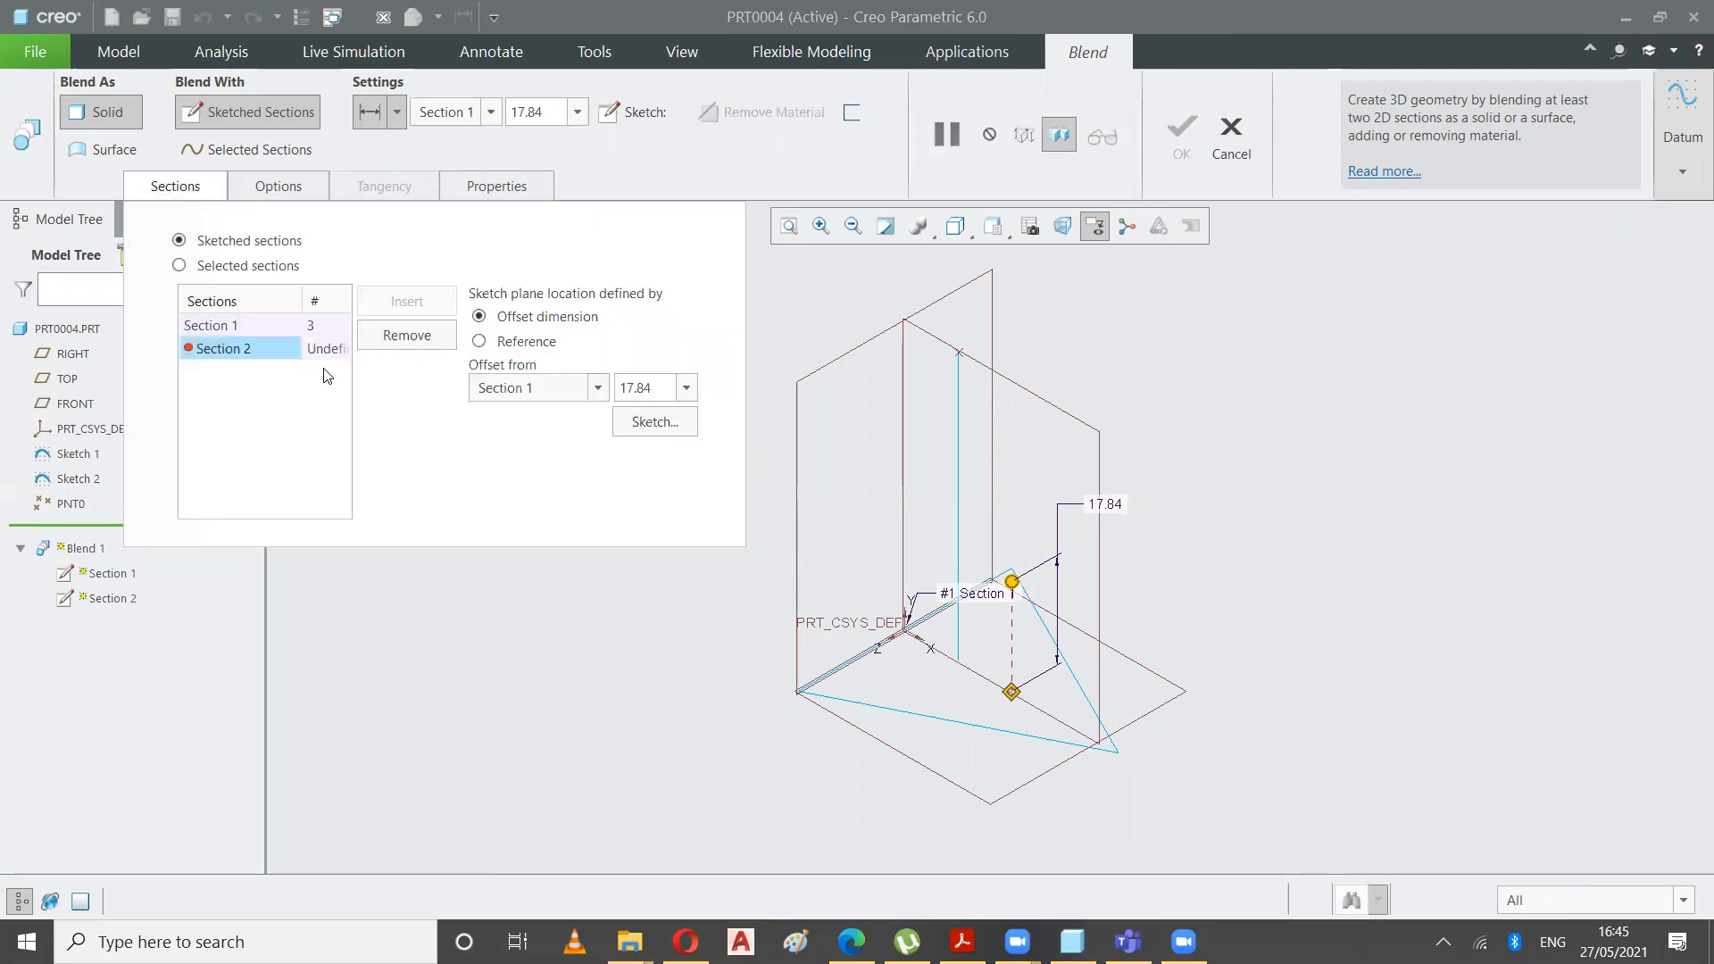
left_click(479, 344)
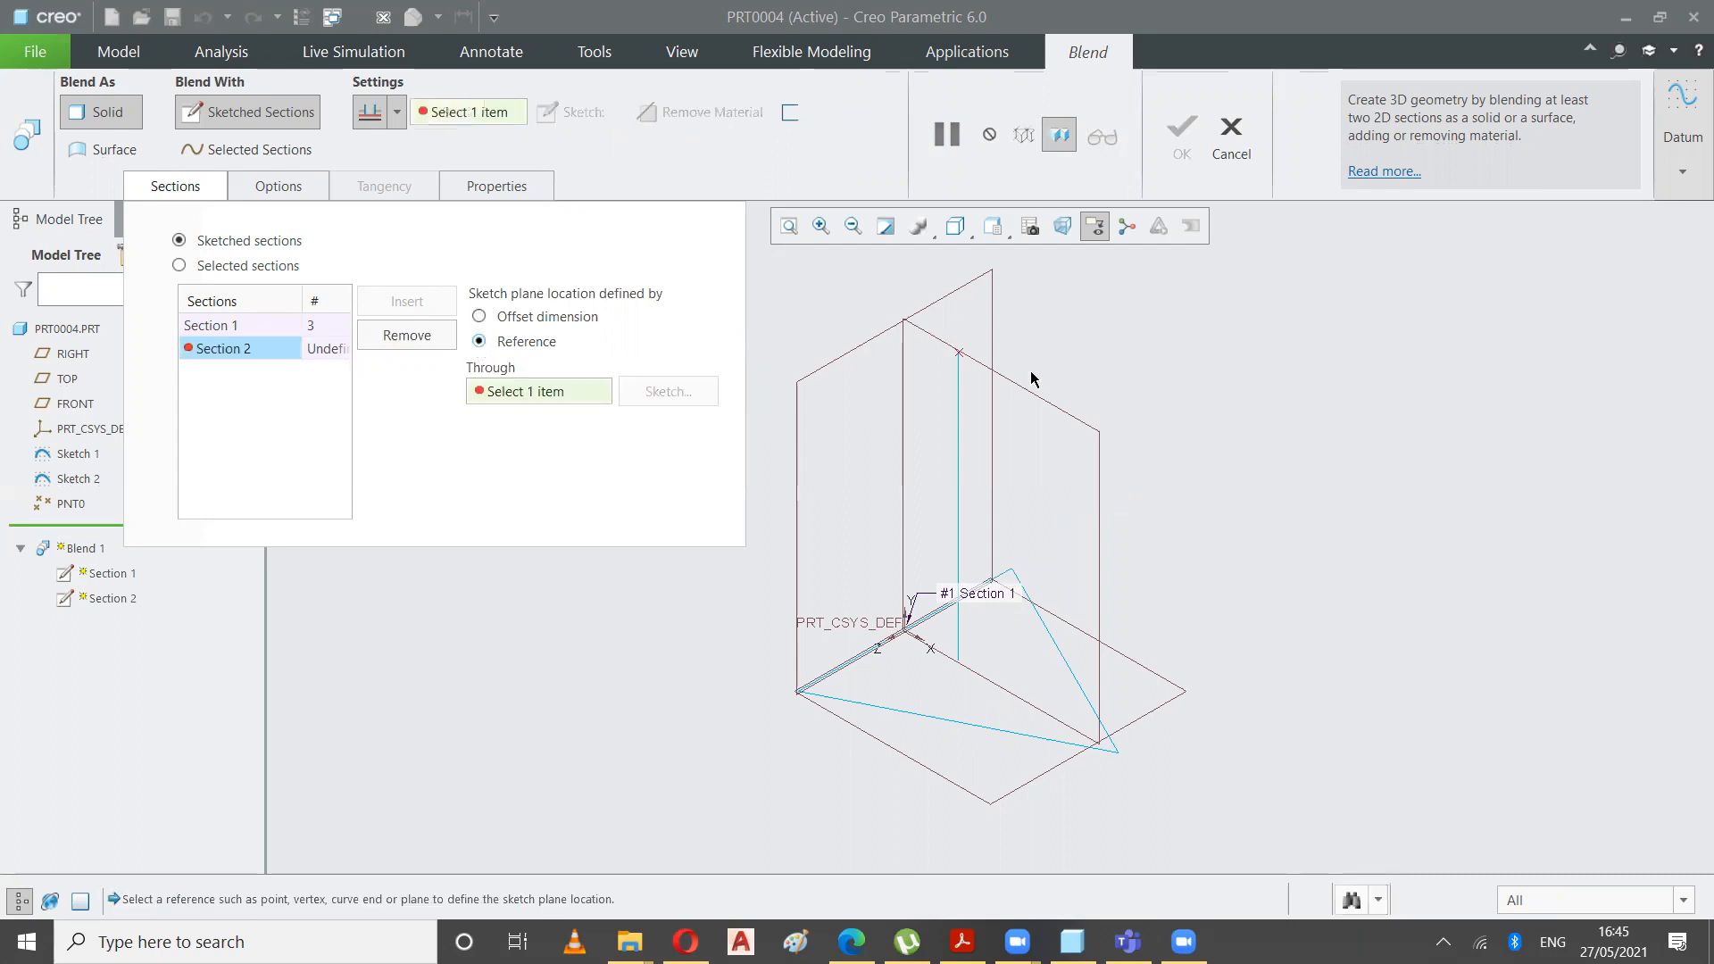
left_click(960, 354)
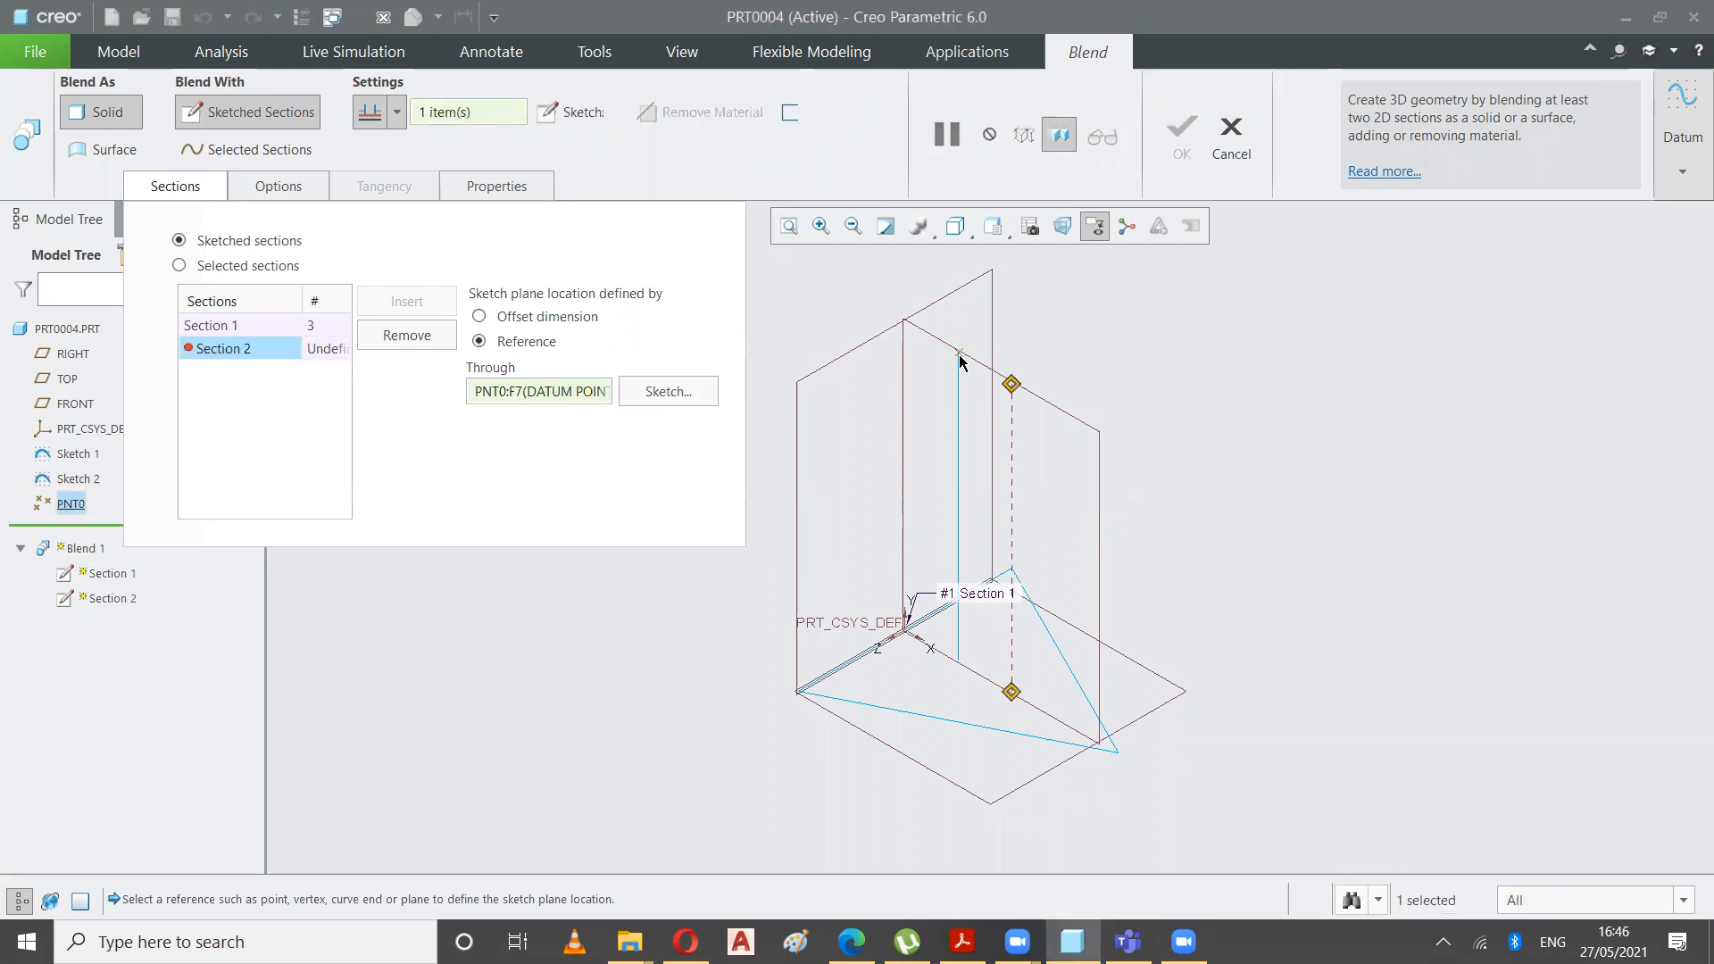
left_click(653, 395)
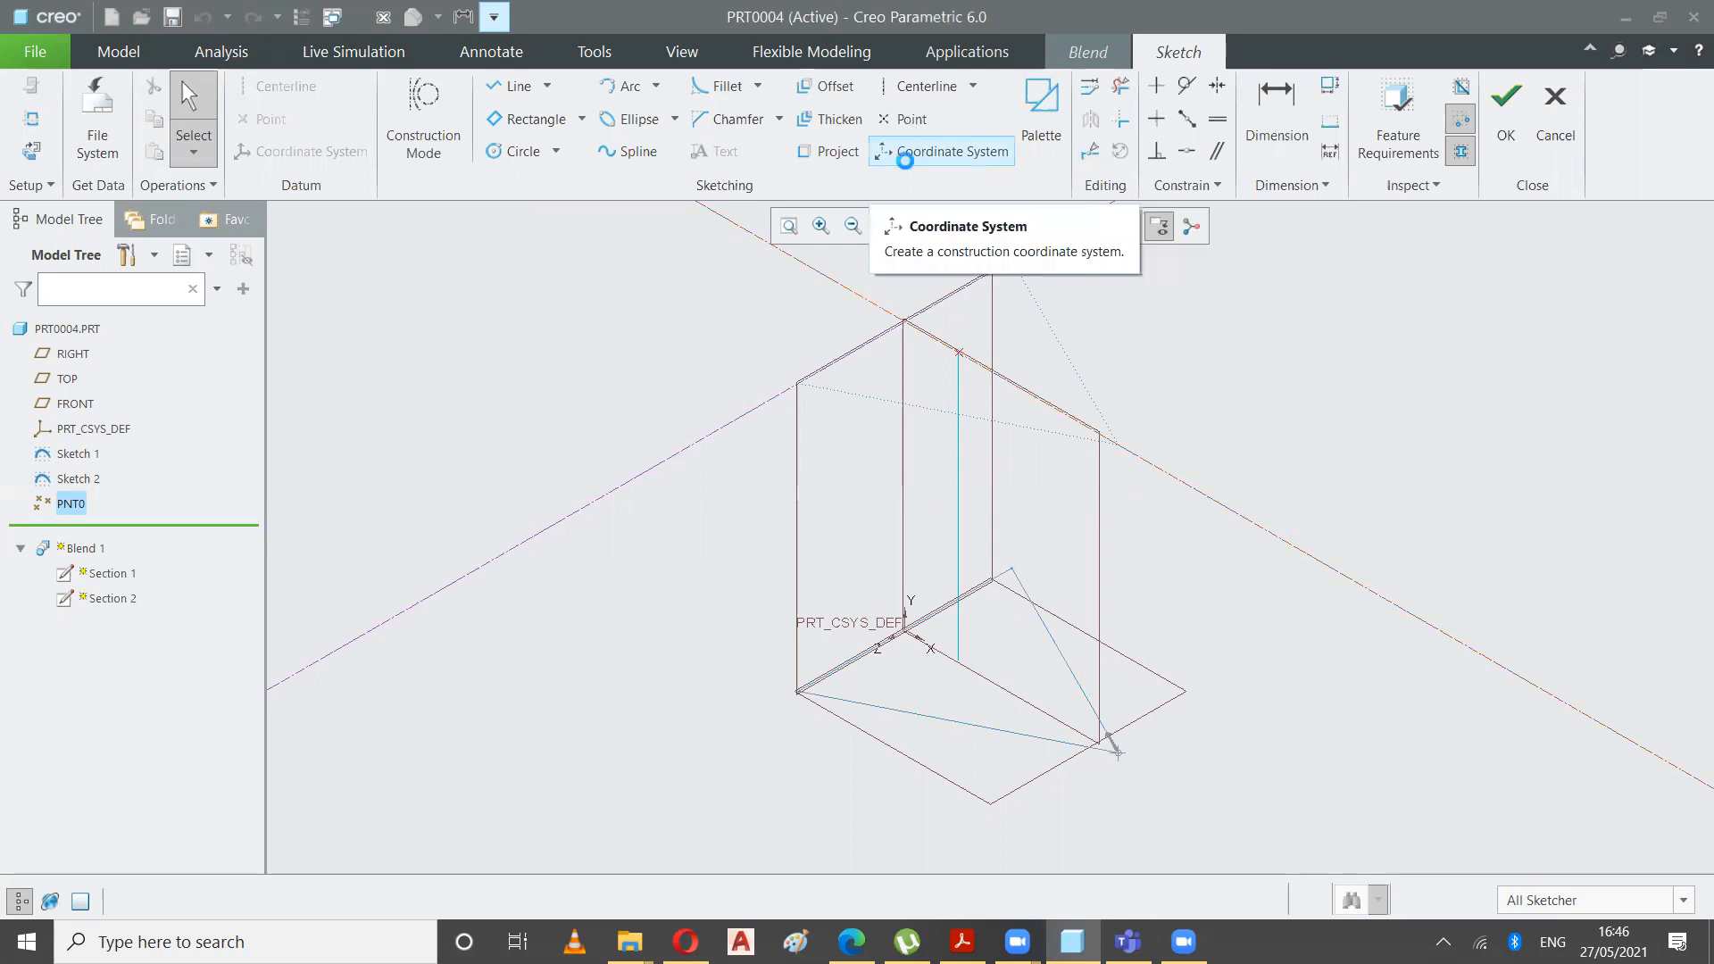
- Place a sketch point at the apex point PNT0 as the blend's second section, finish the section sketch and complete the blend
left_click(904, 119)
left_click(959, 352)
left_click(955, 446)
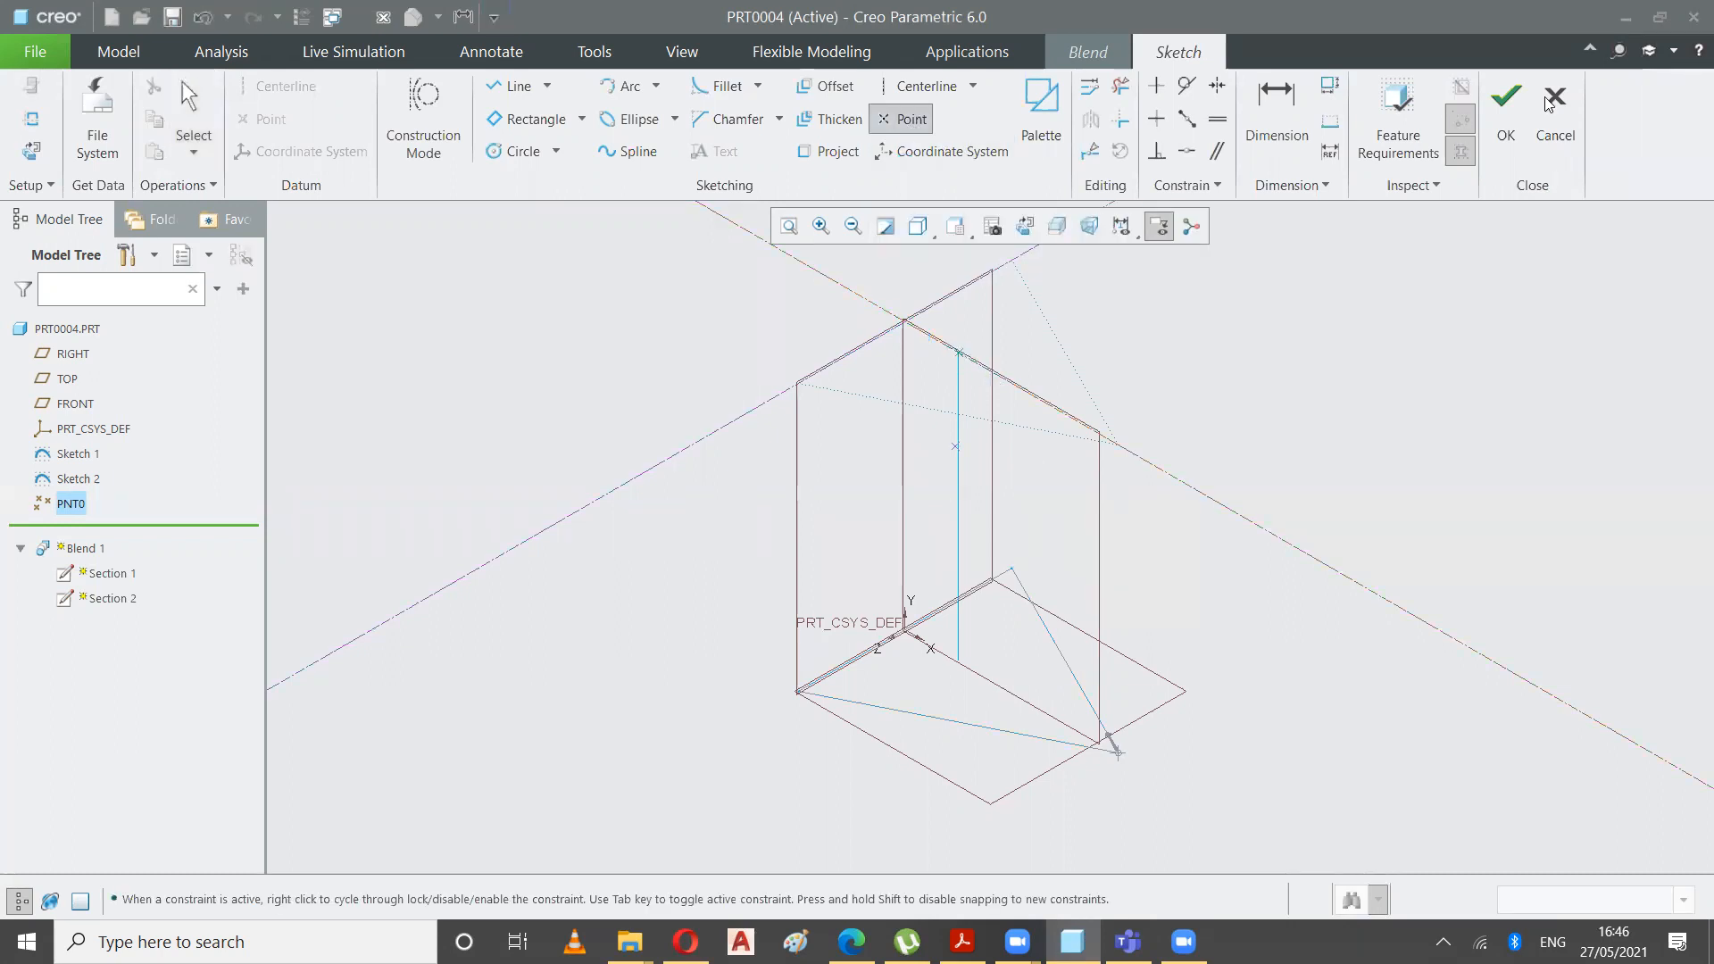
left_click(1503, 105)
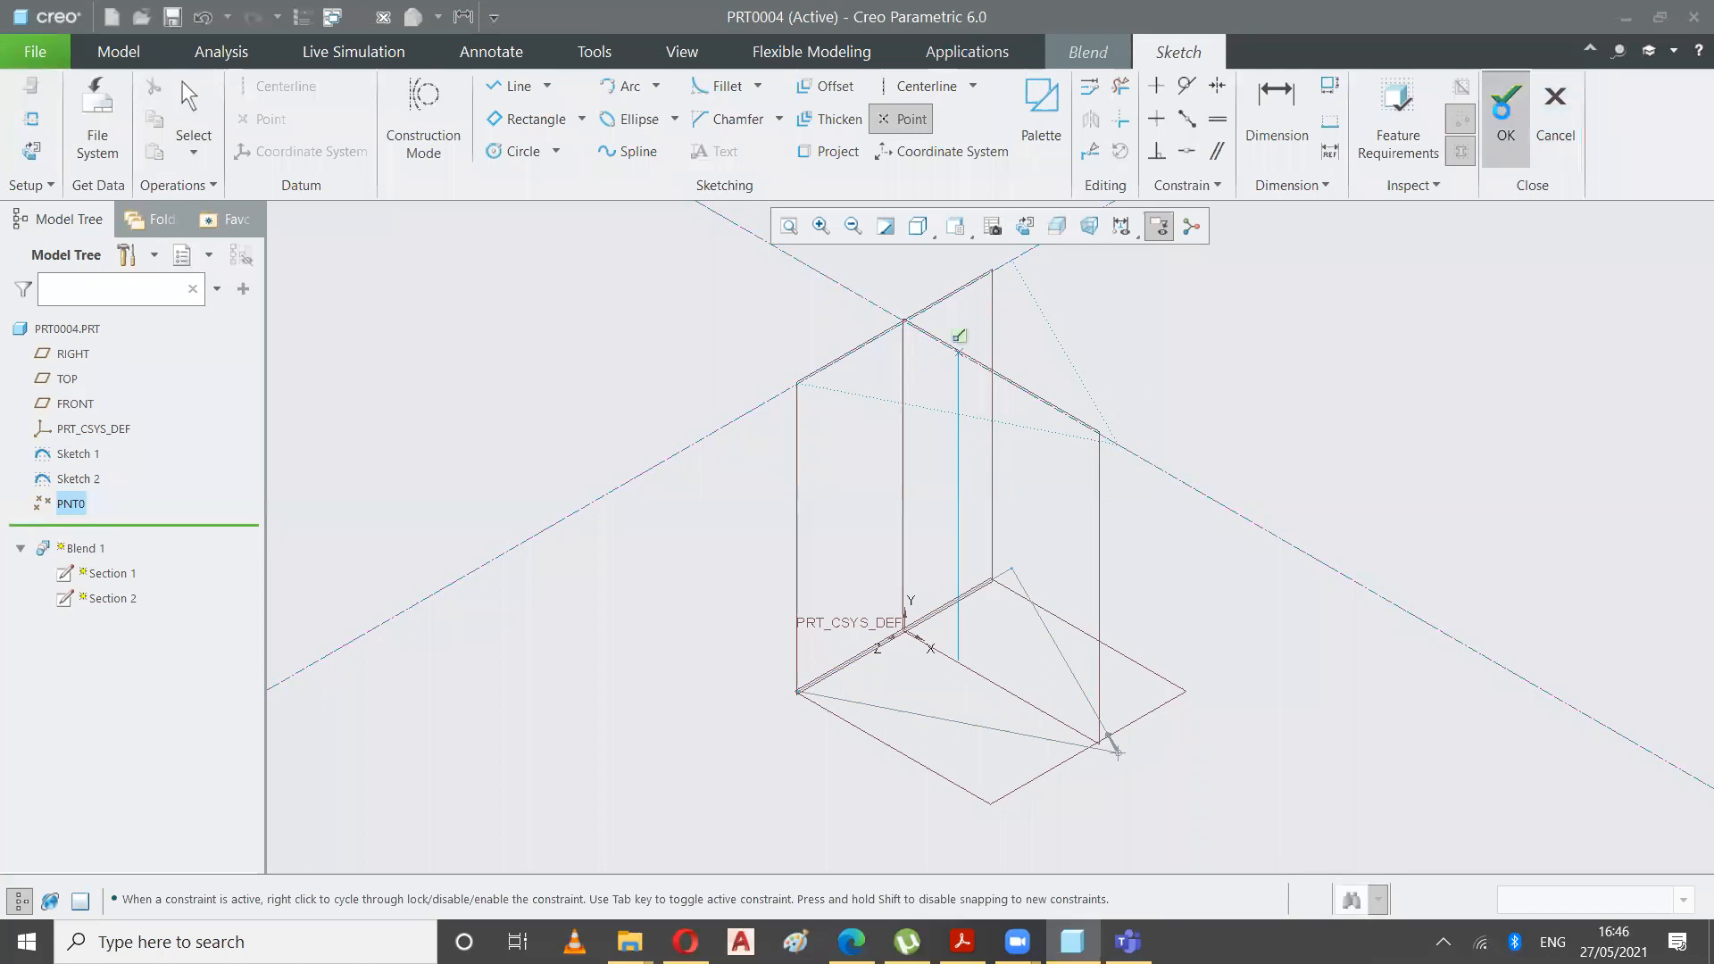
left_click(1177, 127)
- Display the blended pyramid shaded with edges and return the model to its standard orientation
left_click(935, 232)
left_click(786, 279)
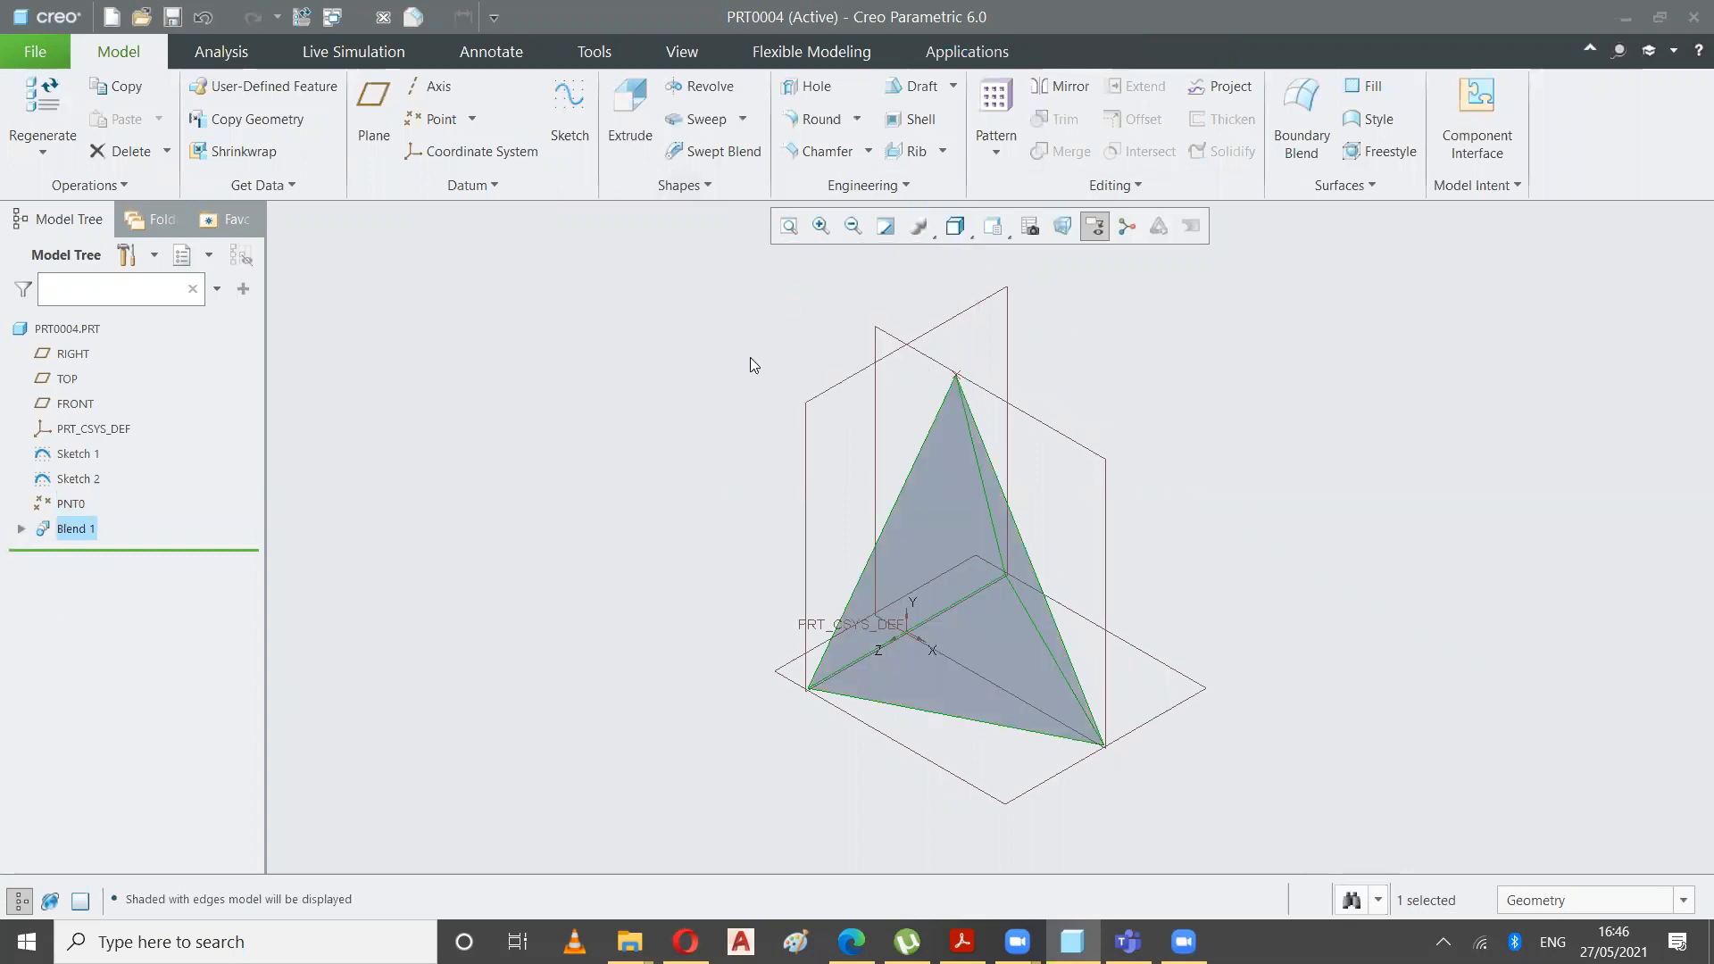
left_click(742, 286)
mouse_move(773, 319)
middle_mouse_down()
mouse_move(830, 428)
mouse_move(849, 394)
mouse_move(839, 360)
mouse_move(790, 325)
middle_mouse_up()
left_click(992, 232)
left_click(906, 258)
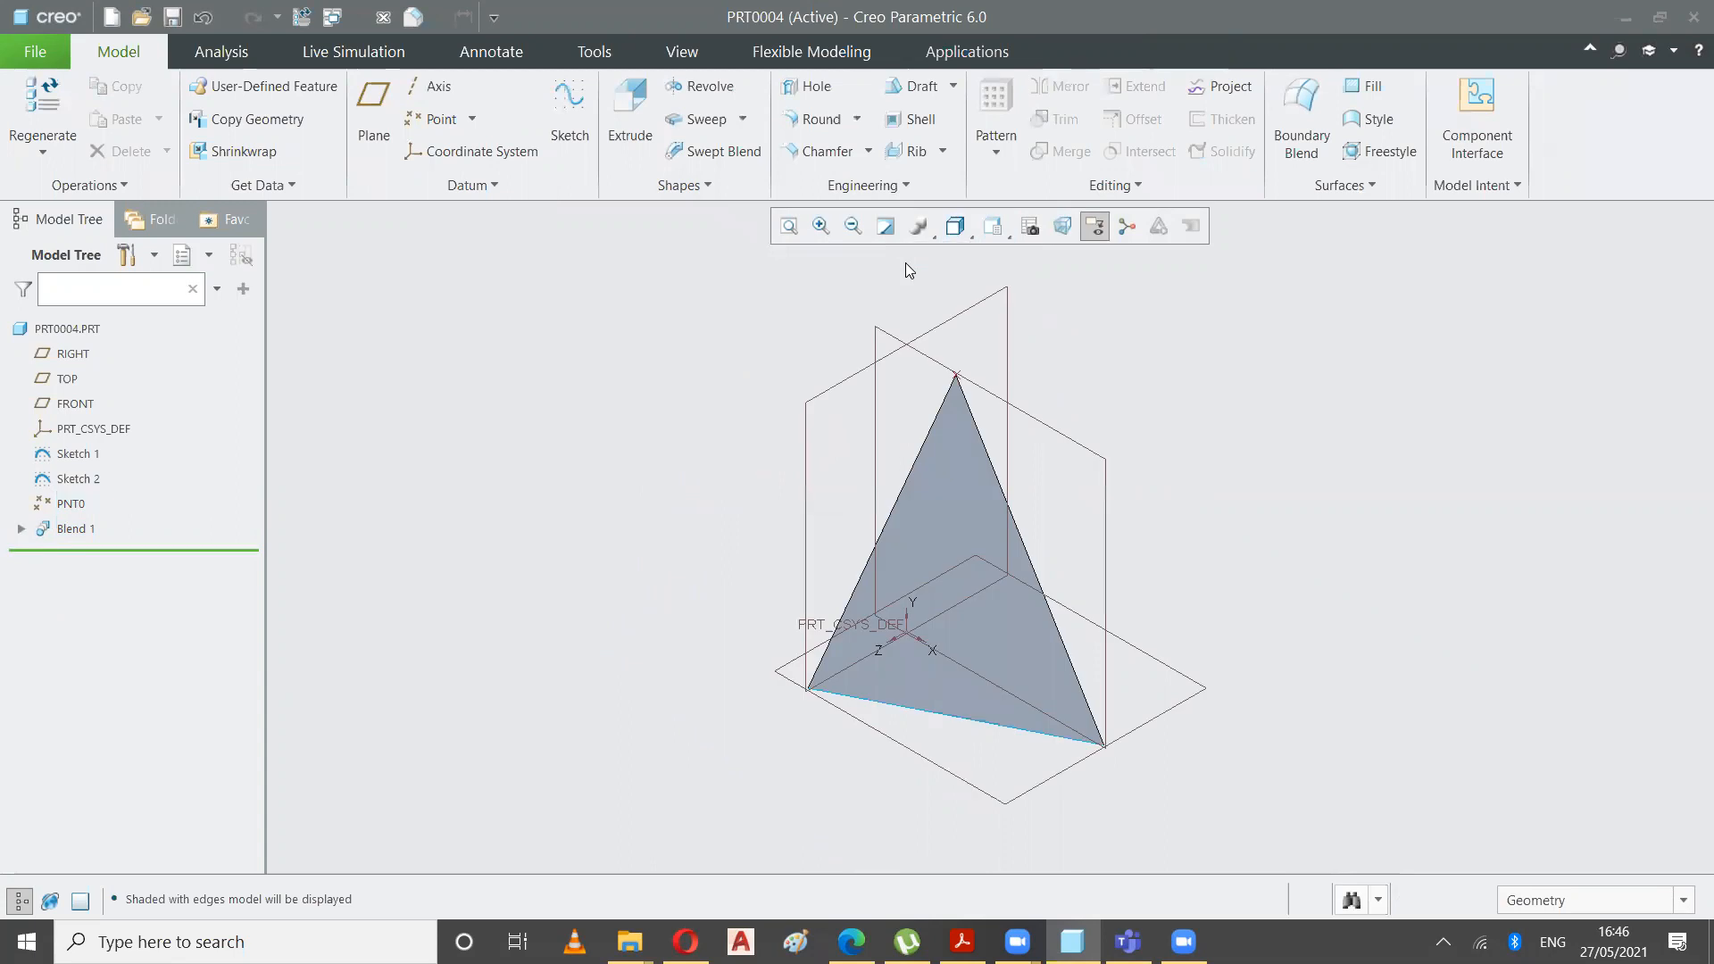
- Compare the blended pyramid with the EX15-26 drawing, inspecting the solid from another side
left_click(962, 942)
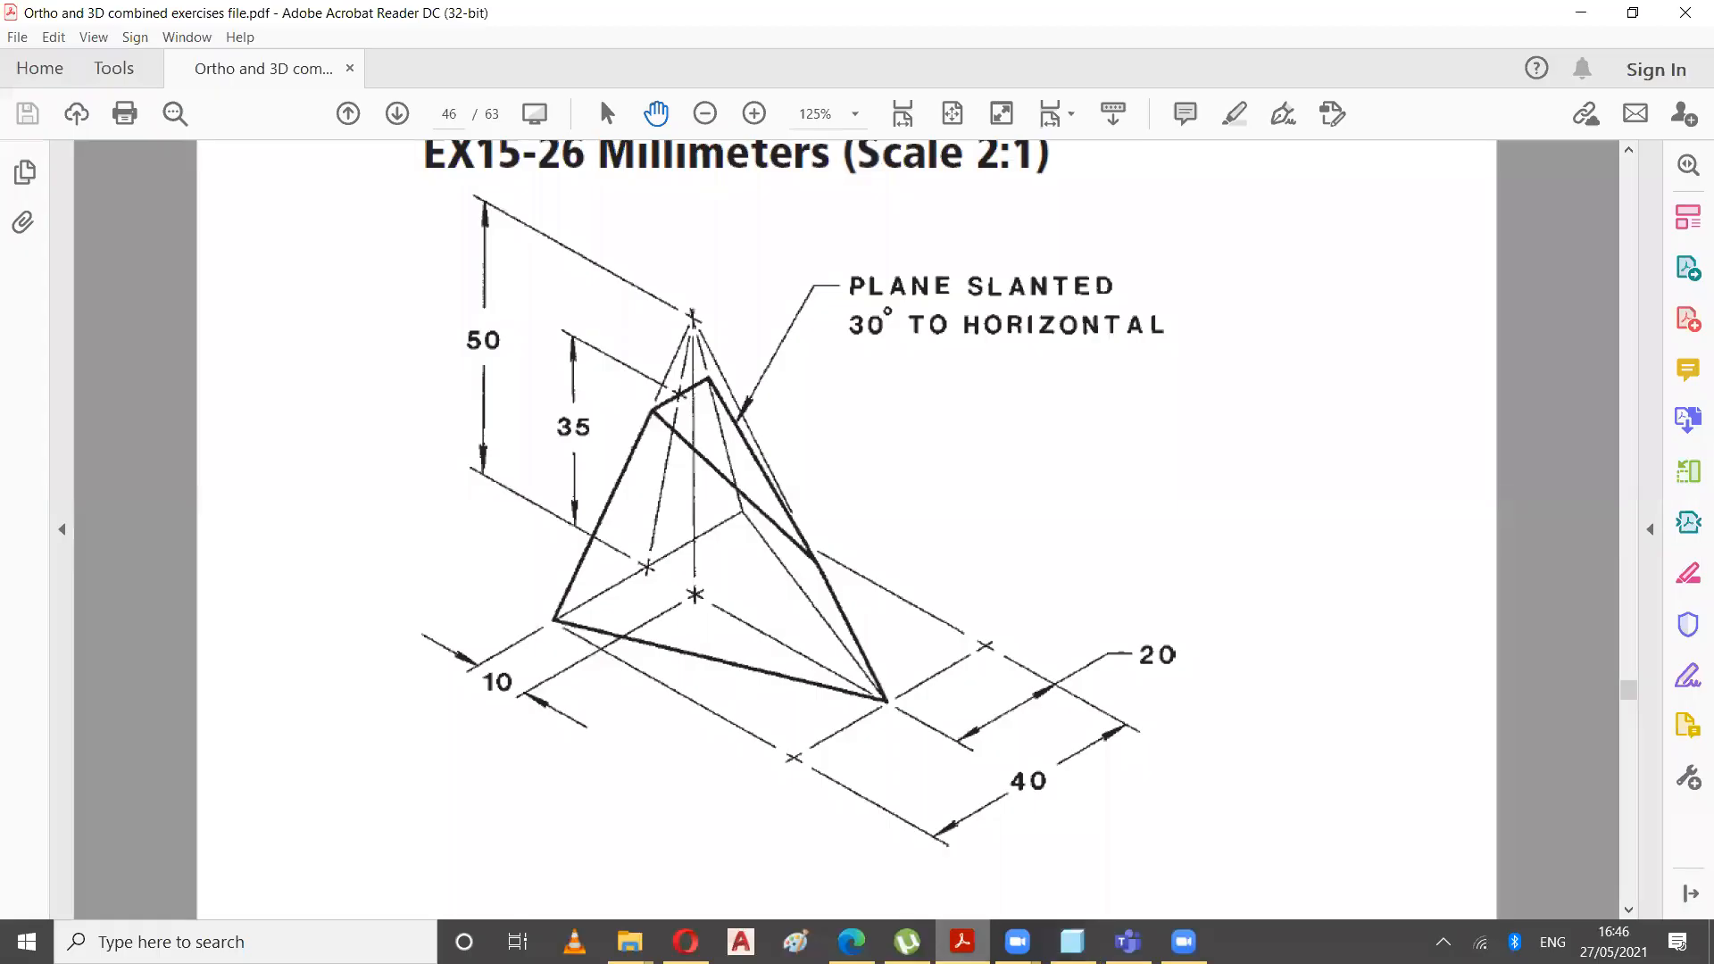
key("alt+Tab")
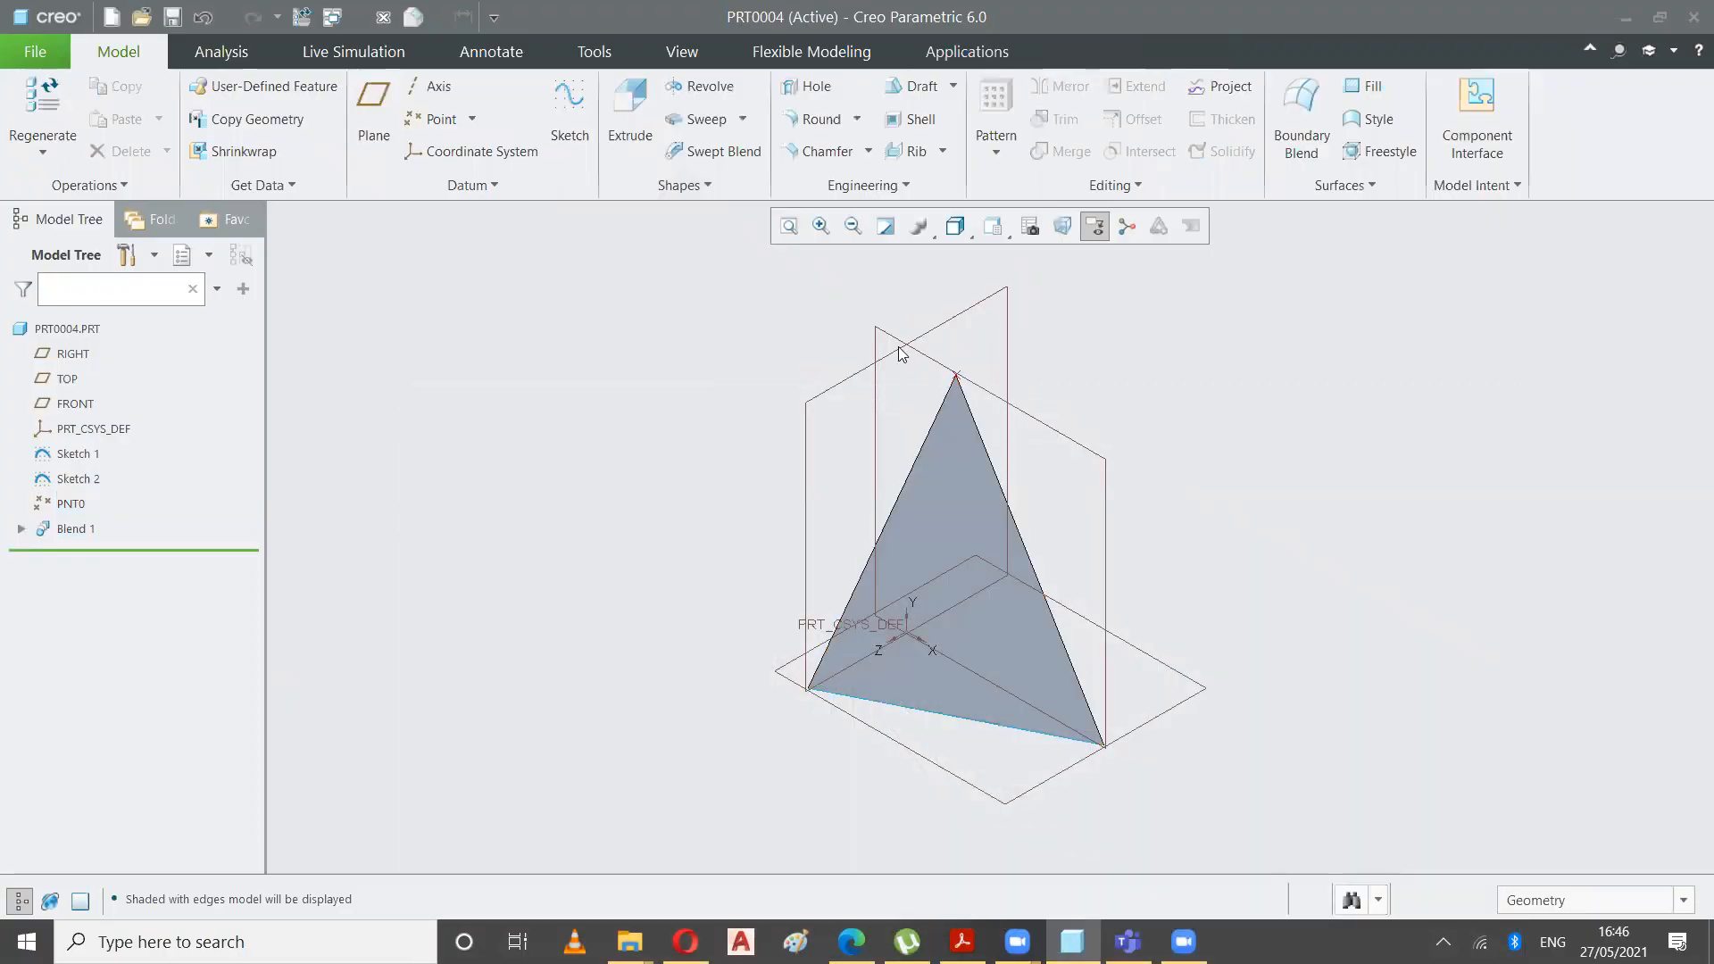
left_click(64, 530)
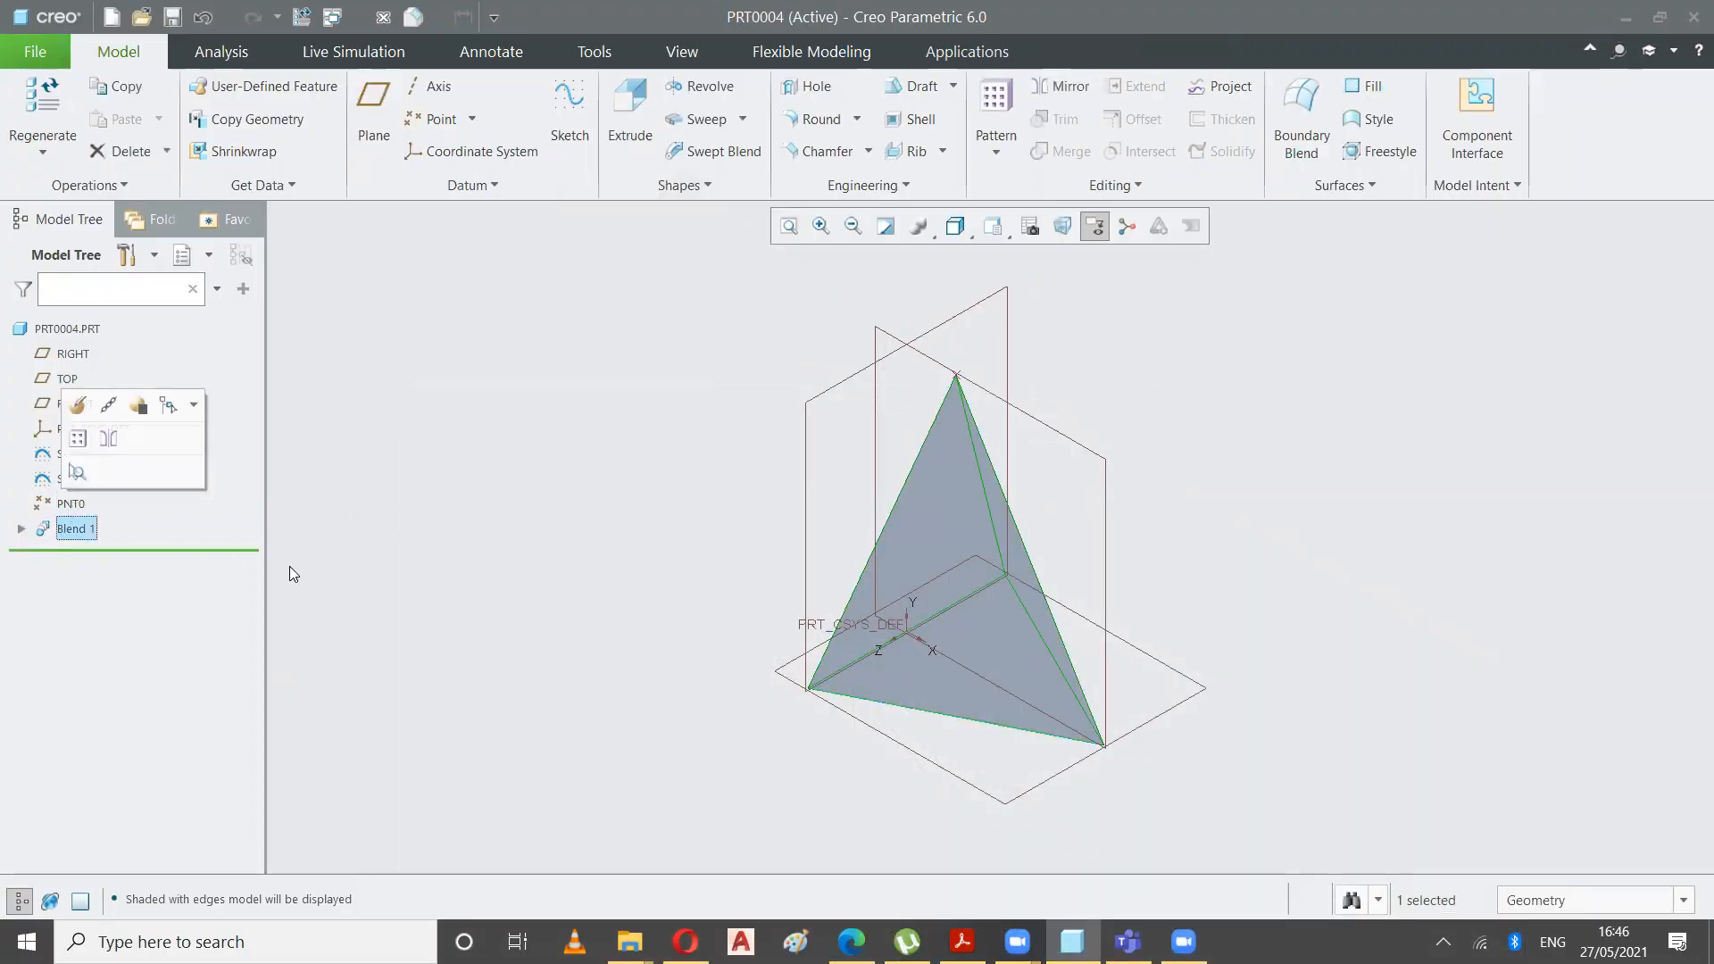
left_click(357, 504)
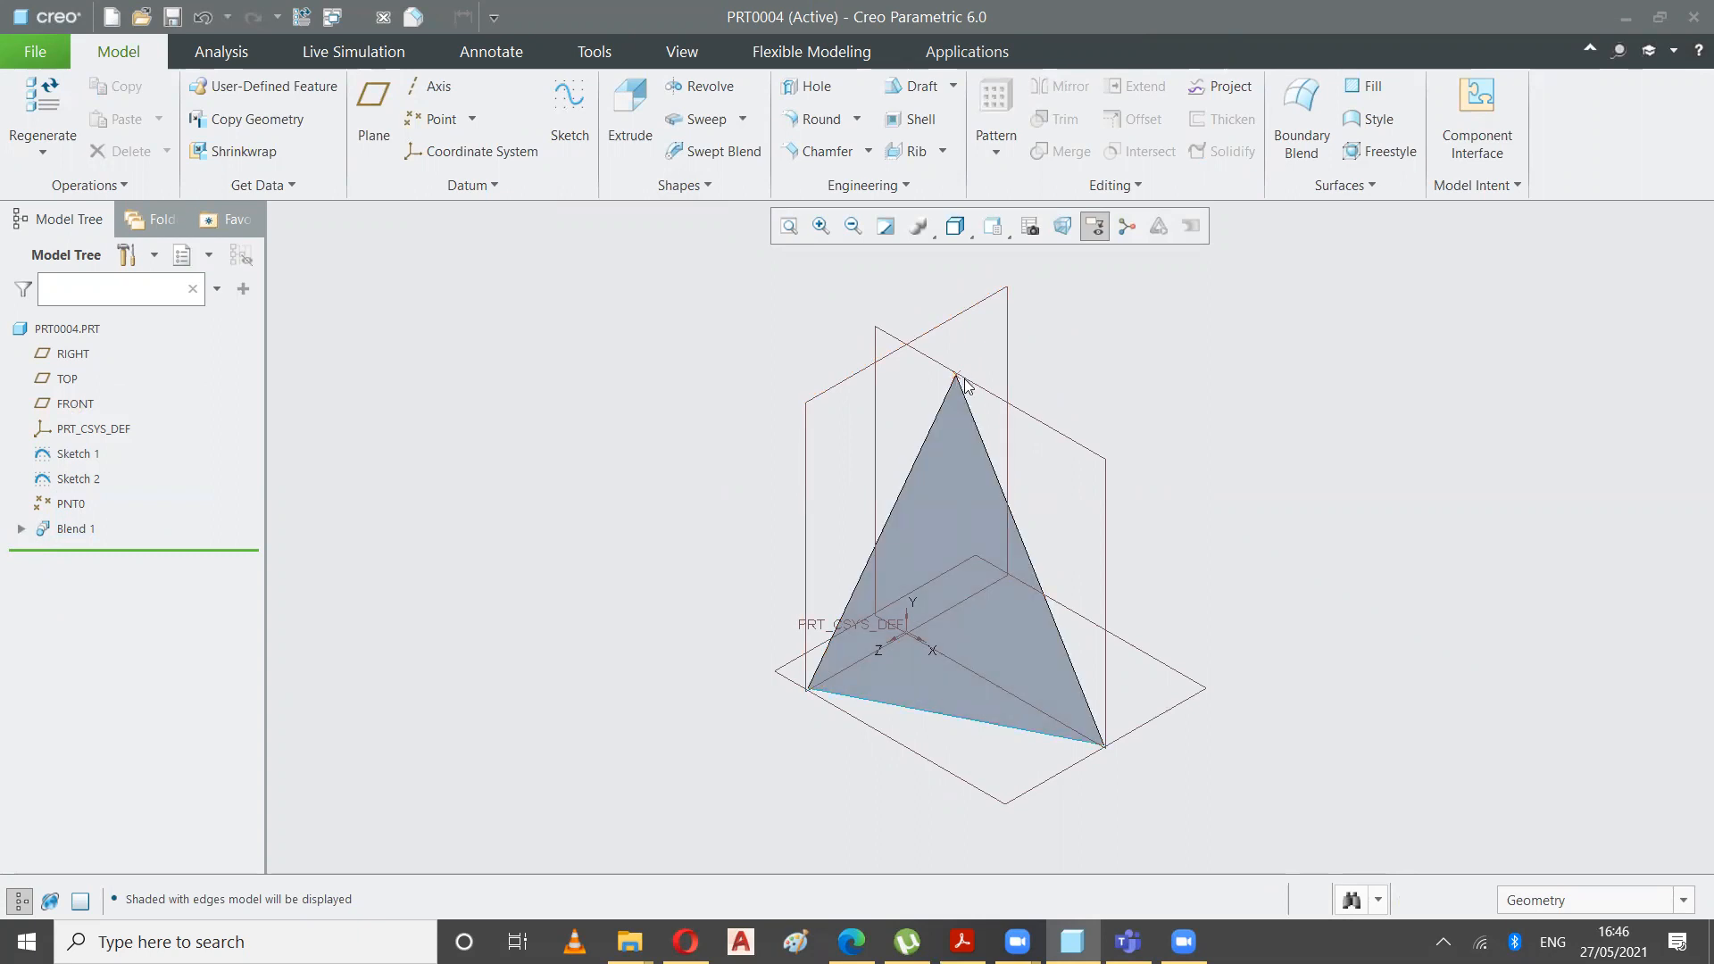
mouse_move(848, 420)
middle_mouse_down()
mouse_move(815, 536)
mouse_move(903, 482)
mouse_move(956, 539)
mouse_move(953, 613)
mouse_move(868, 571)
mouse_move(865, 520)
mouse_move(966, 249)
middle_mouse_up()
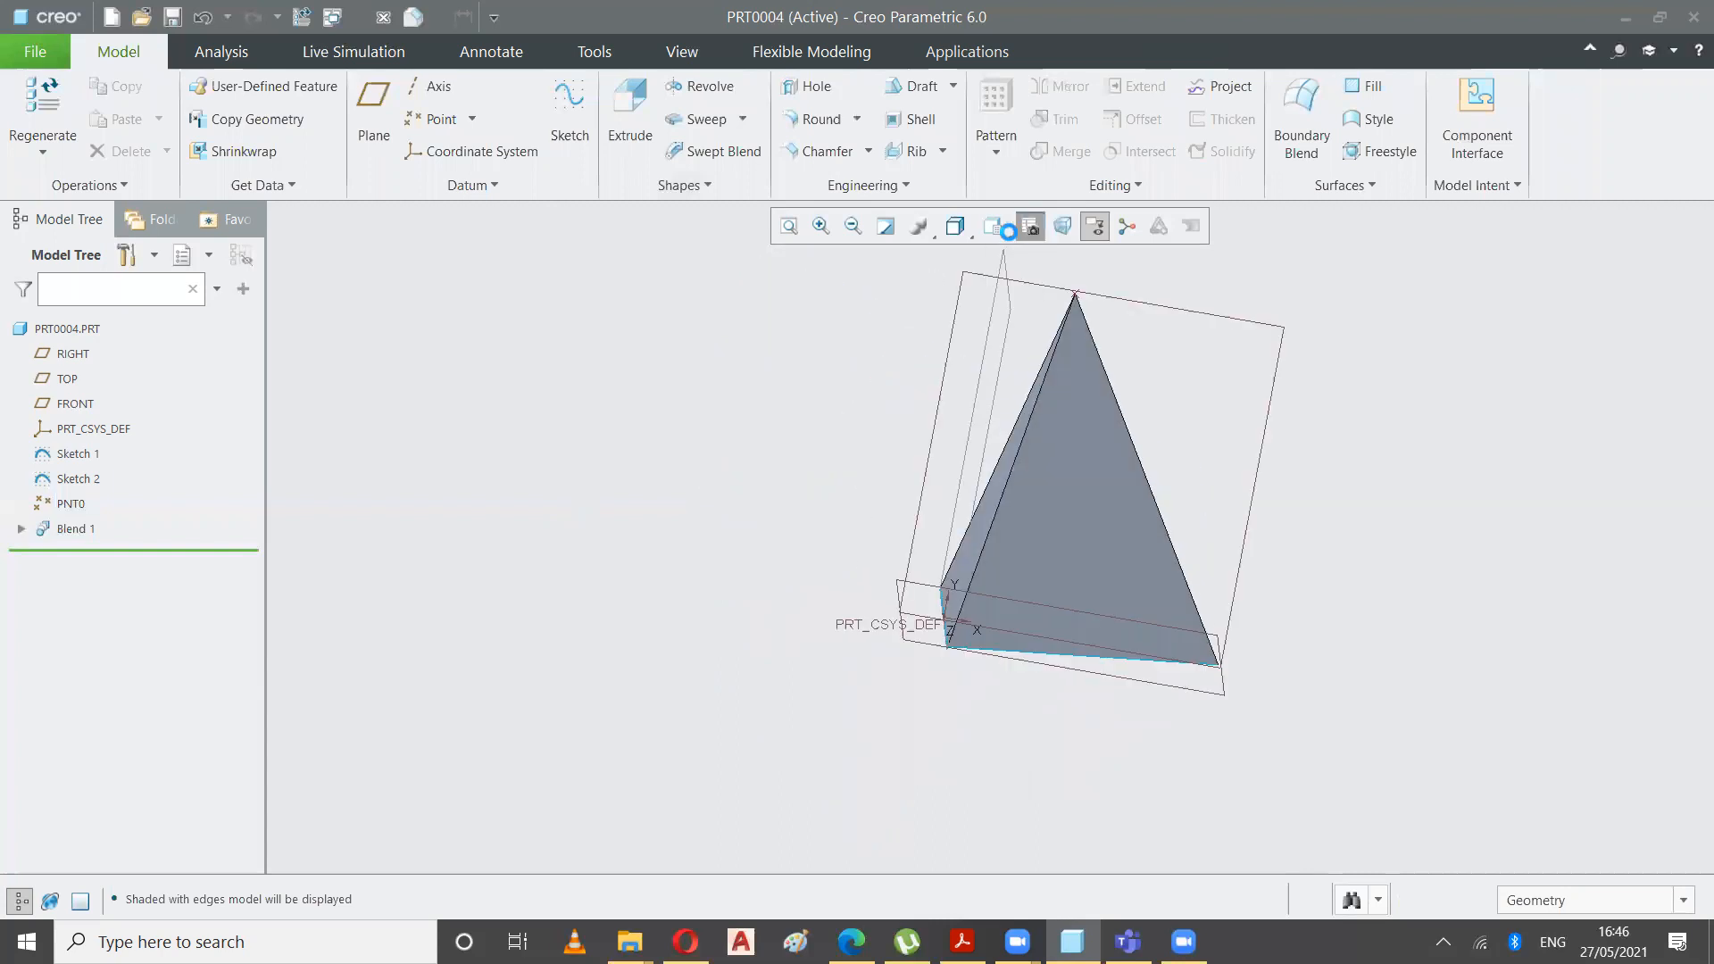
left_click(996, 224)
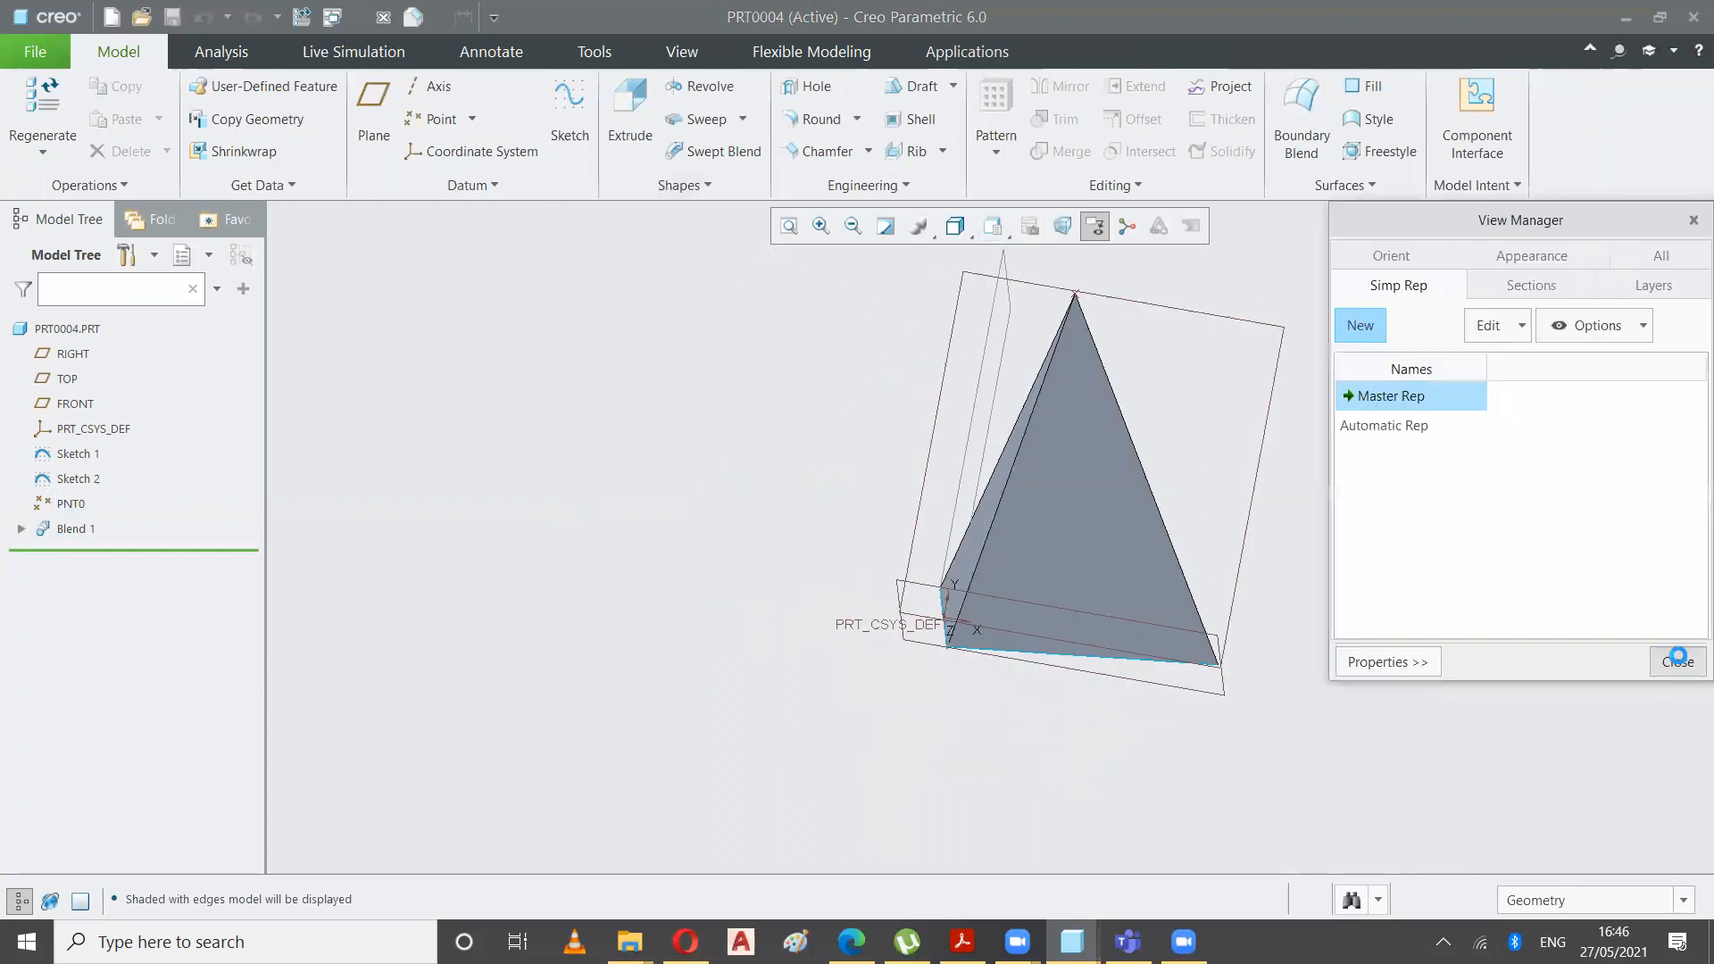
left_click(1680, 664)
left_click(996, 226)
left_click(960, 257)
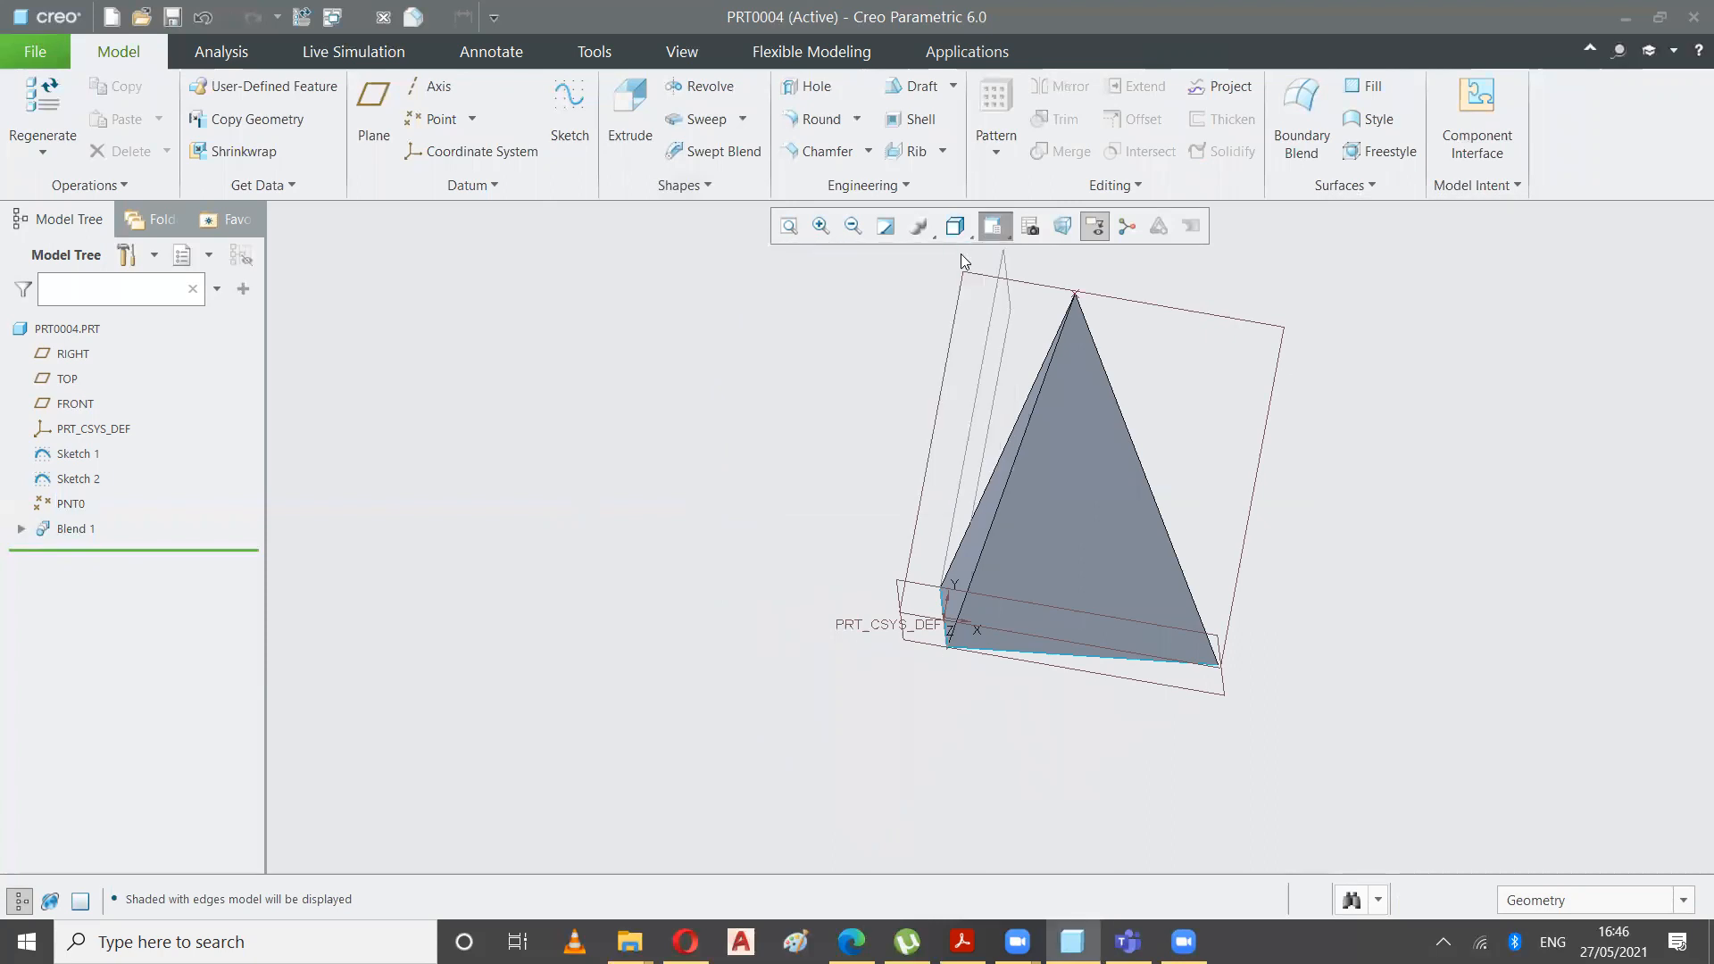
- Review the EX15-26 drawing in Acrobat Reader for the slanted plane's position and angle, and return to the Creo model
left_click(962, 942)
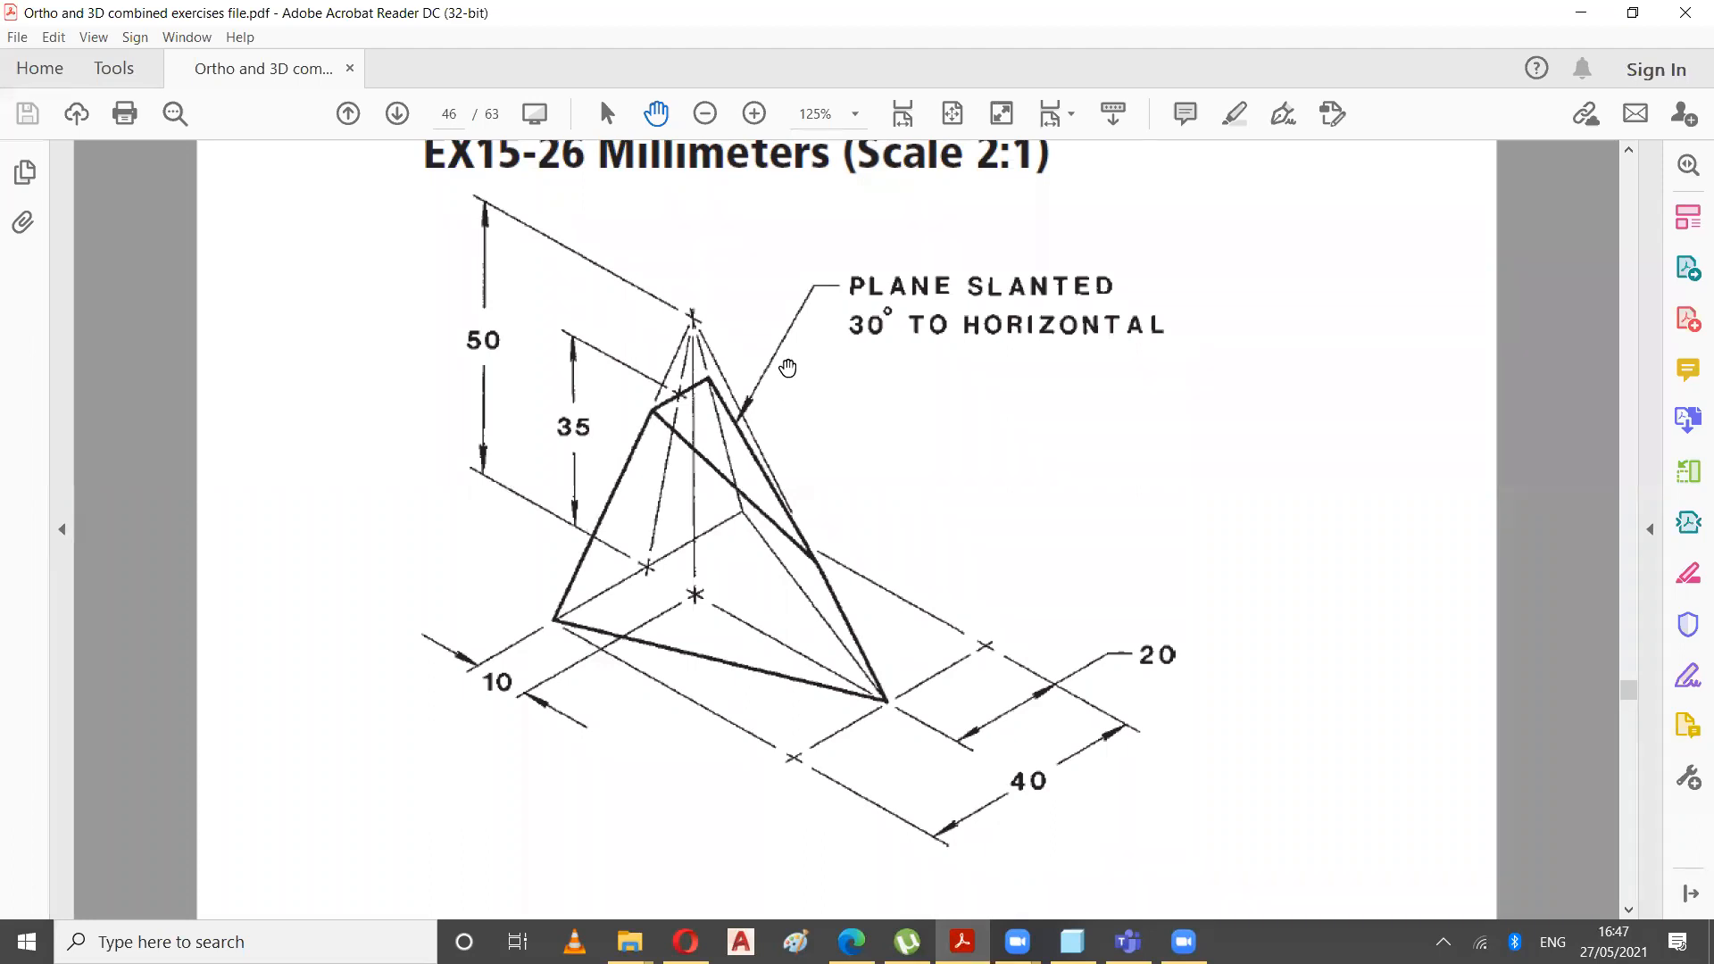
left_click(1018, 942)
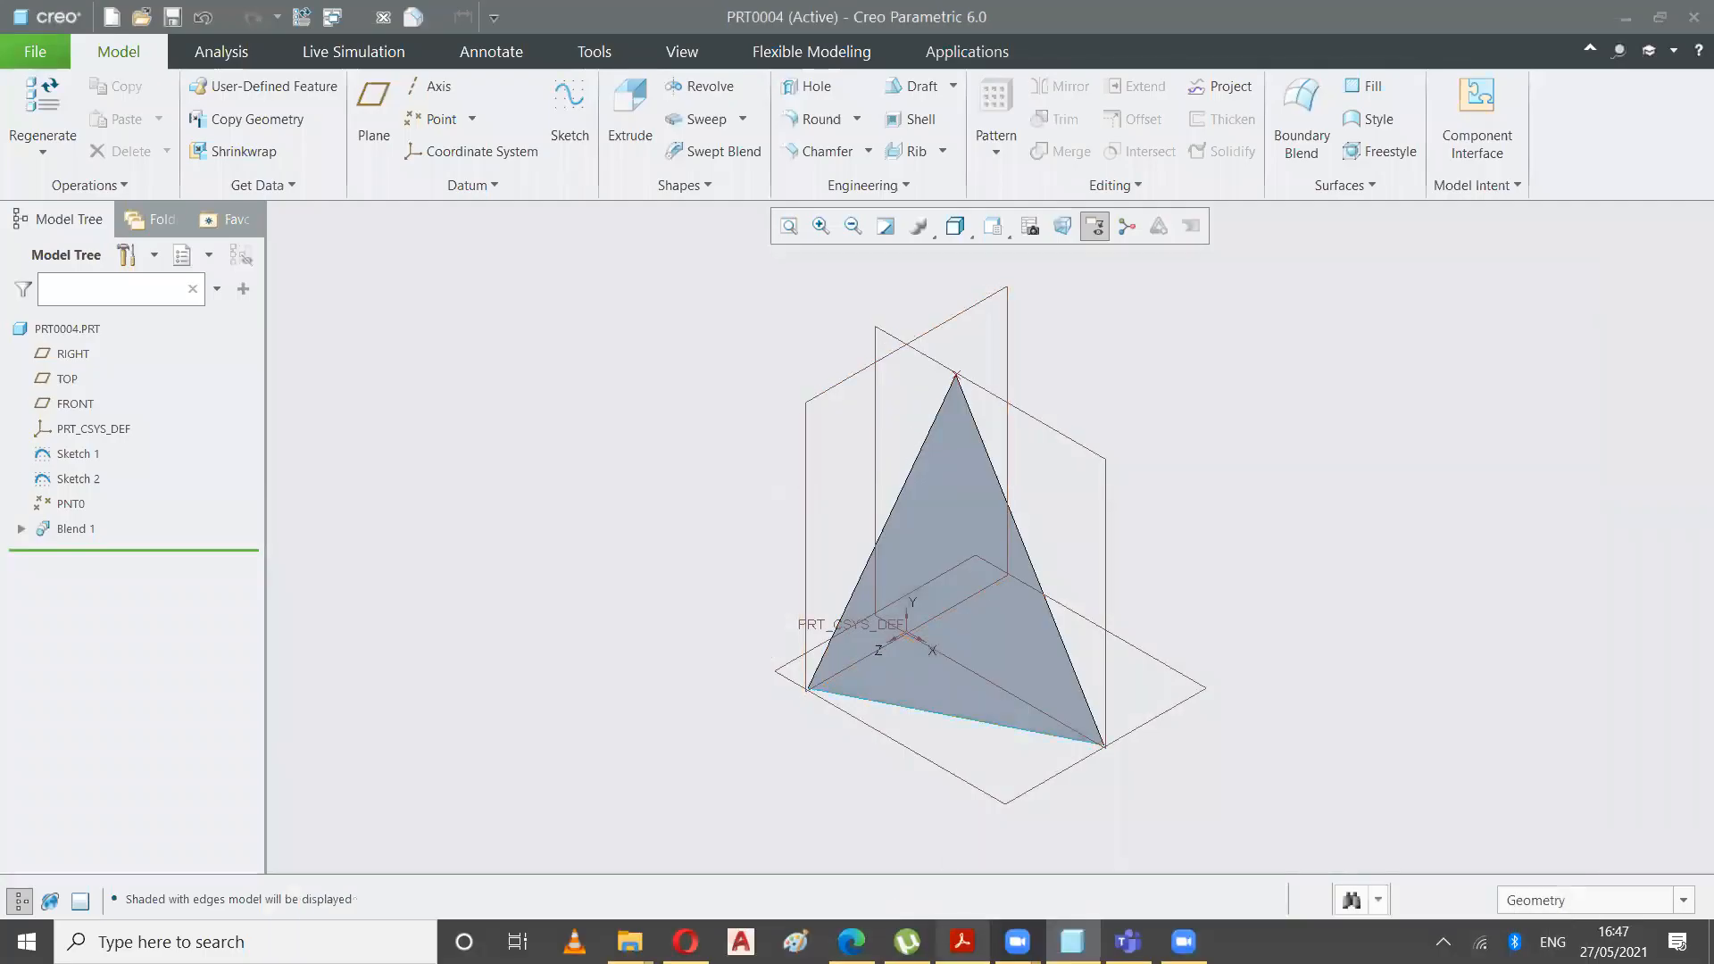
left_click(962, 942)
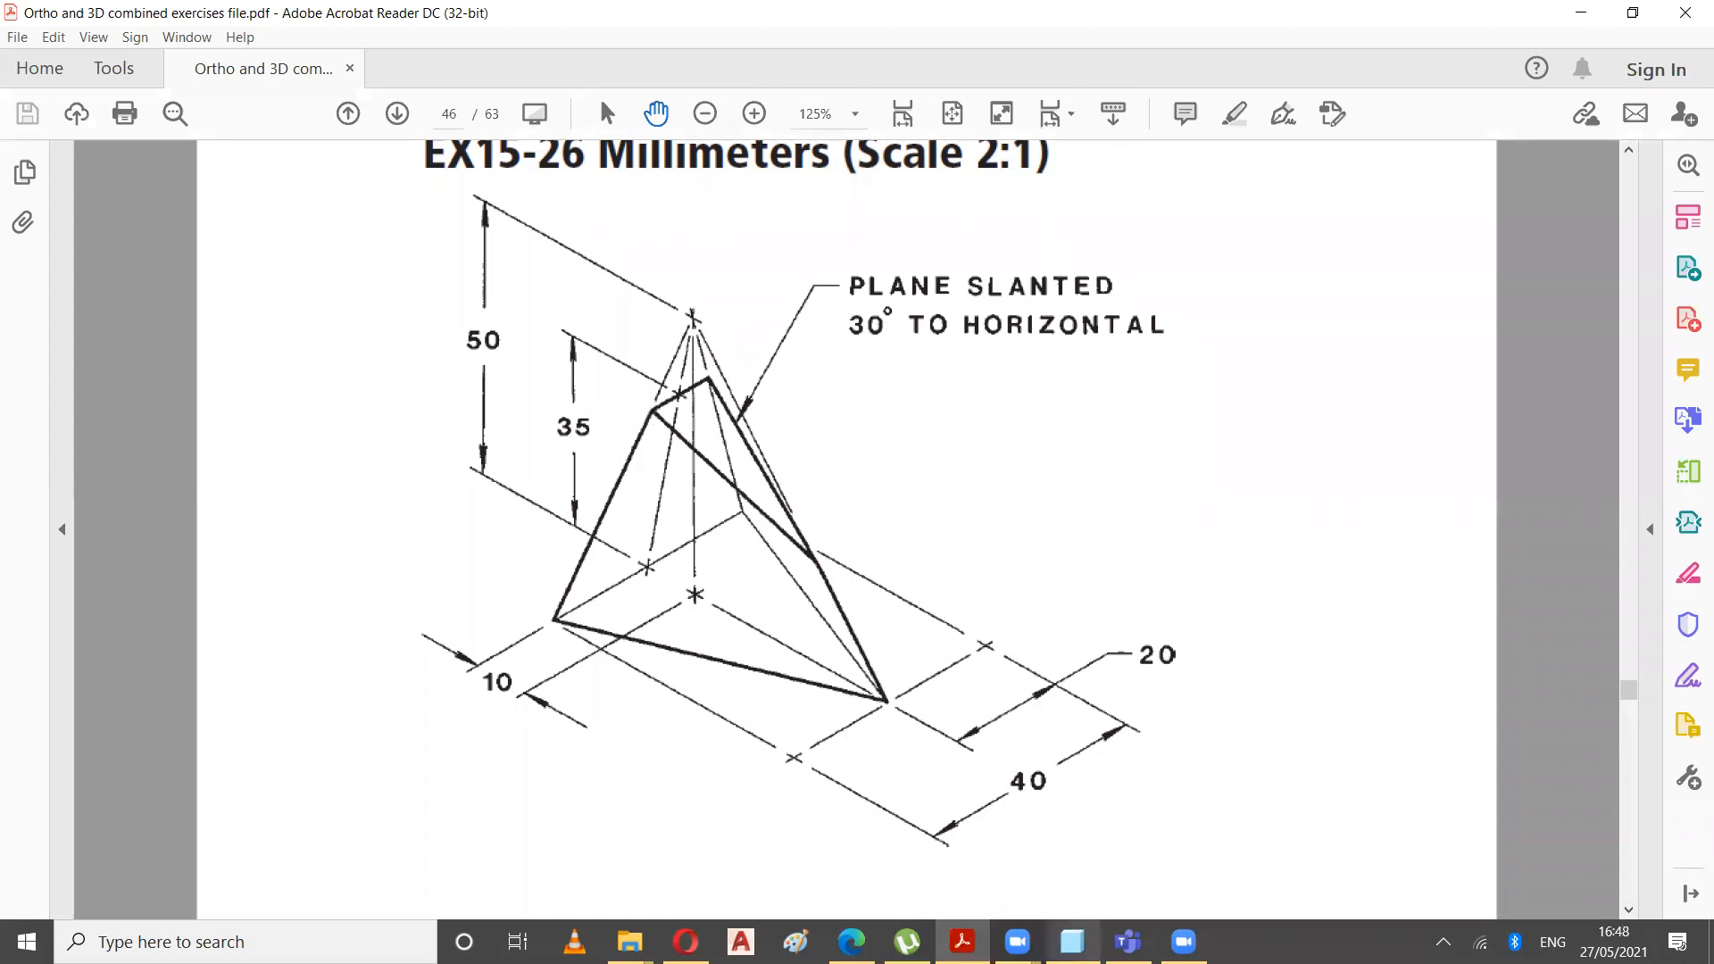
left_click(1072, 941)
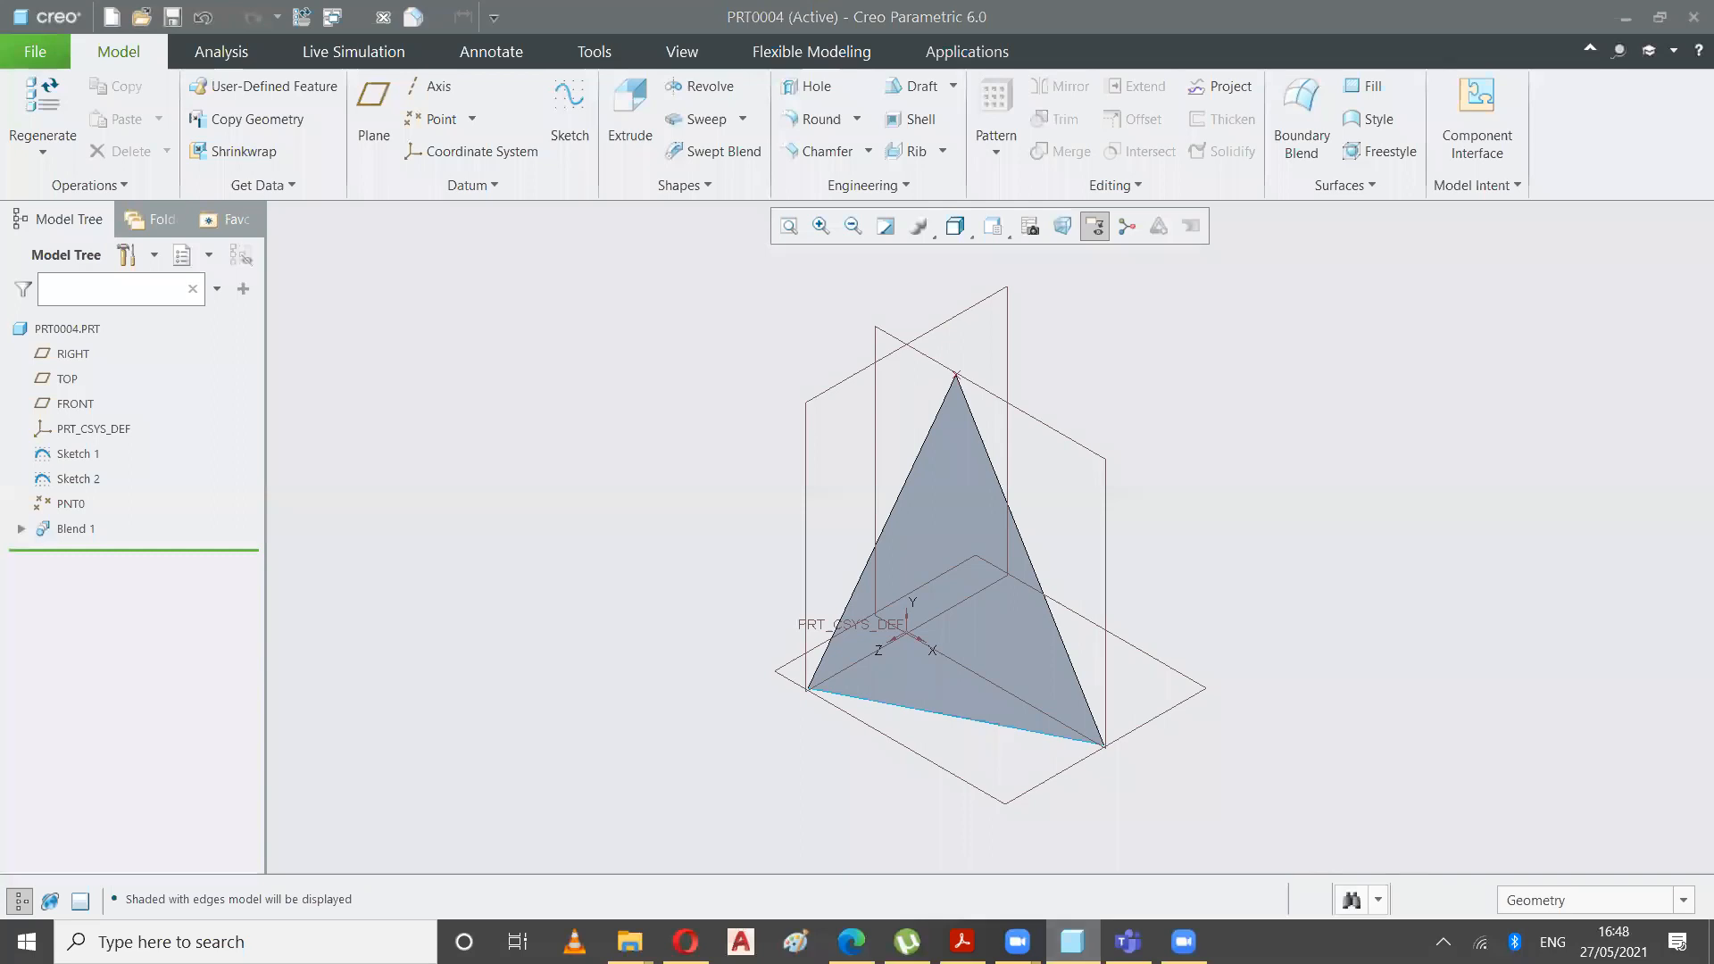
key("alt+Tab")
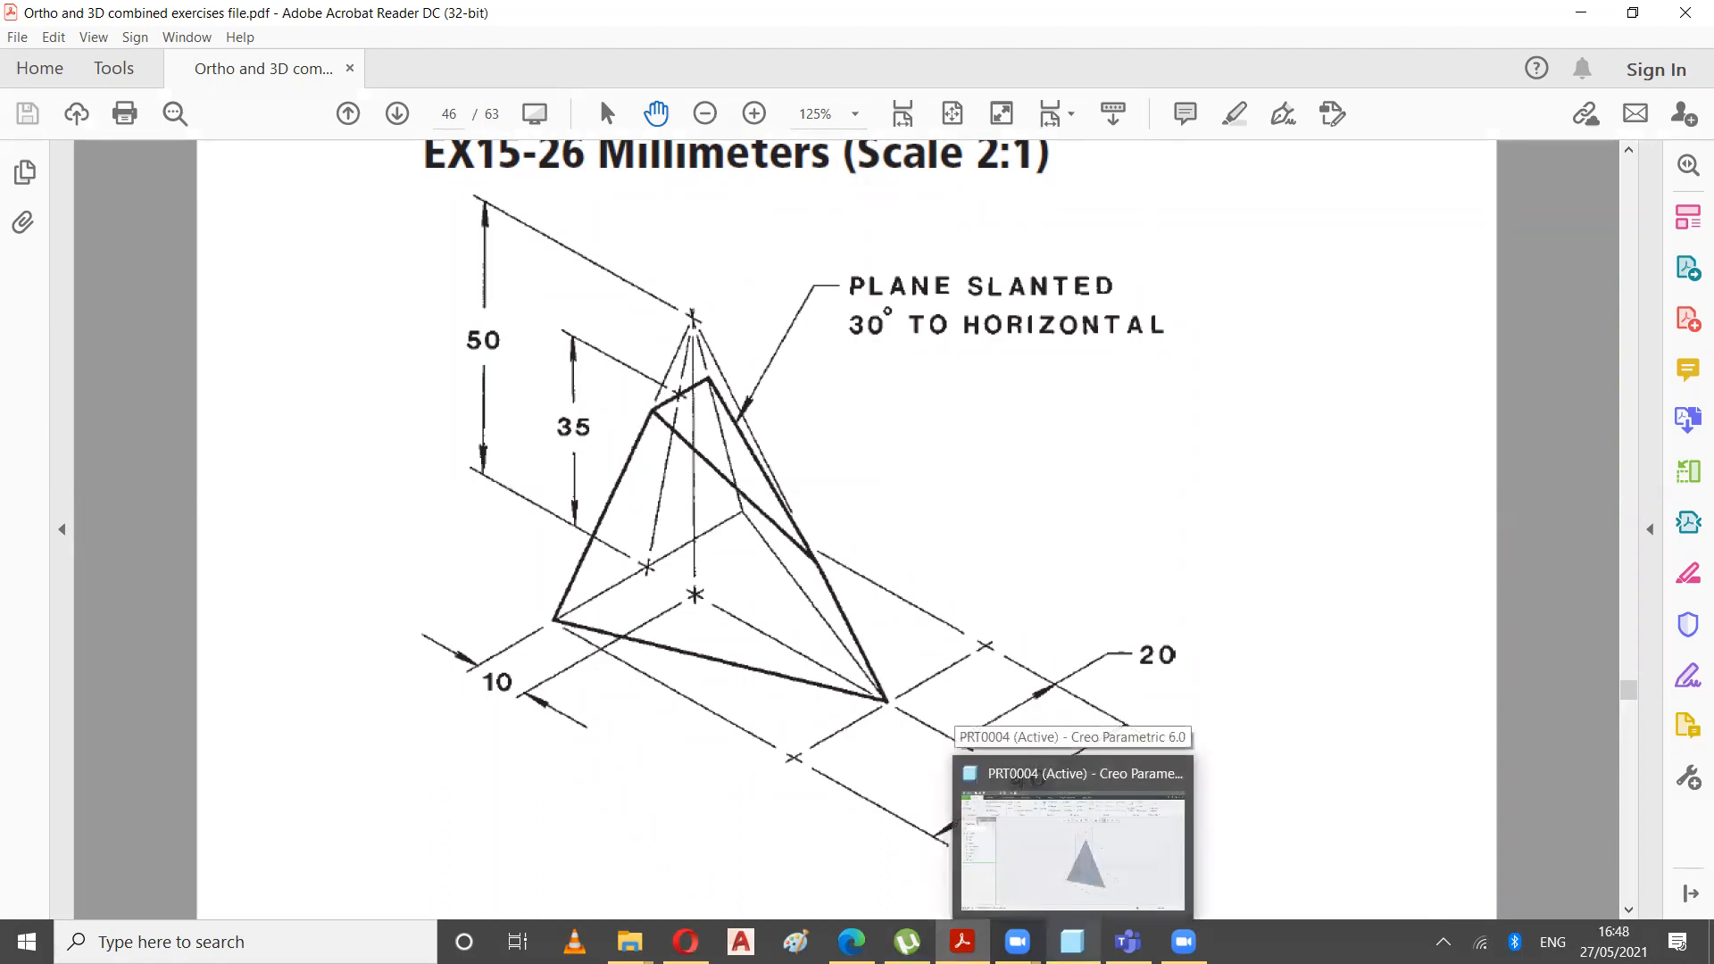
left_click(1074, 835)
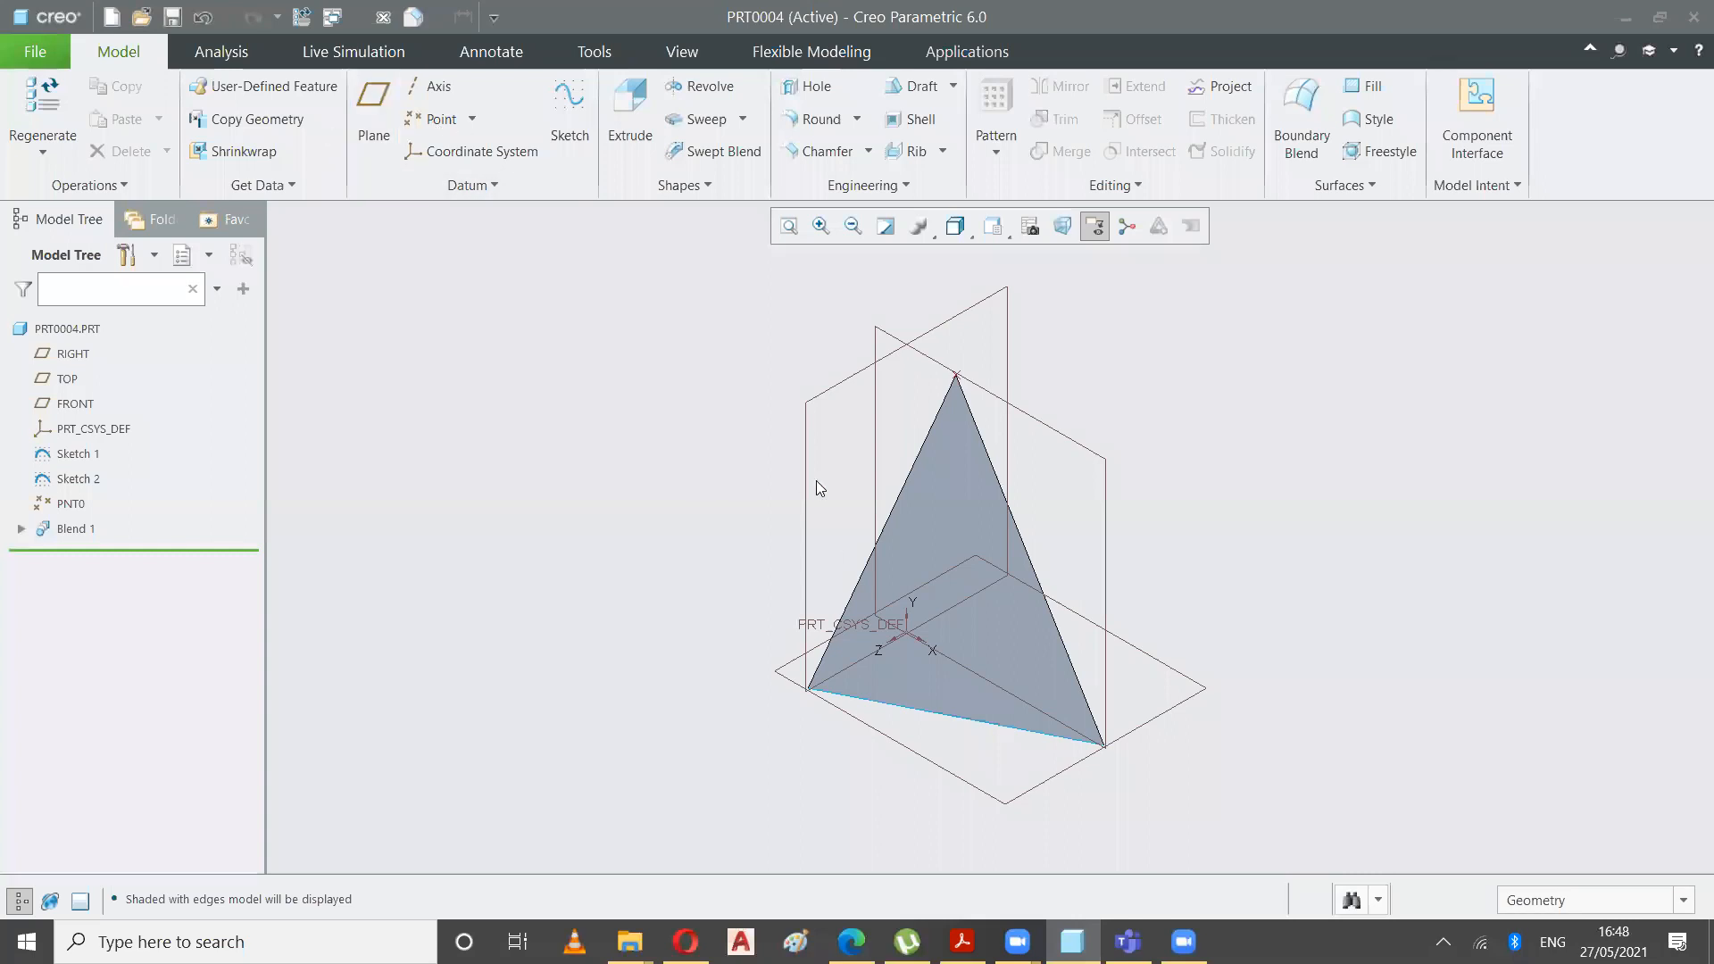
- Open a new sketch on the FRONT datum plane with RIGHT as the orientation reference
left_click(570, 117)
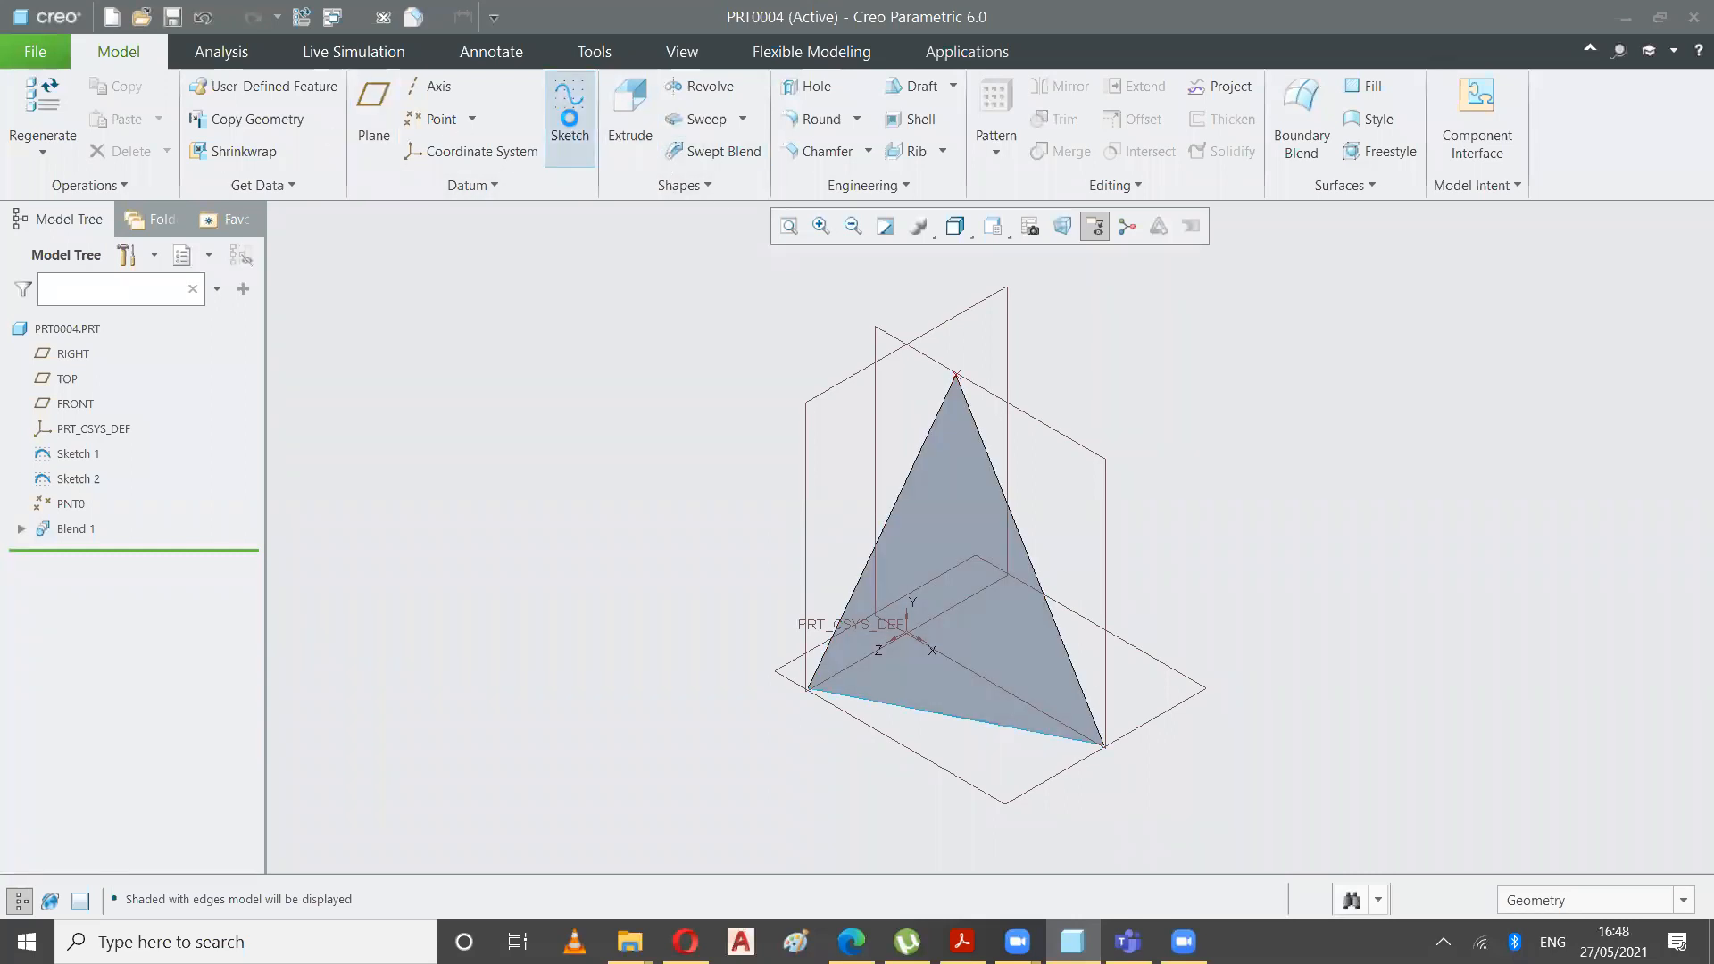
left_click(939, 364)
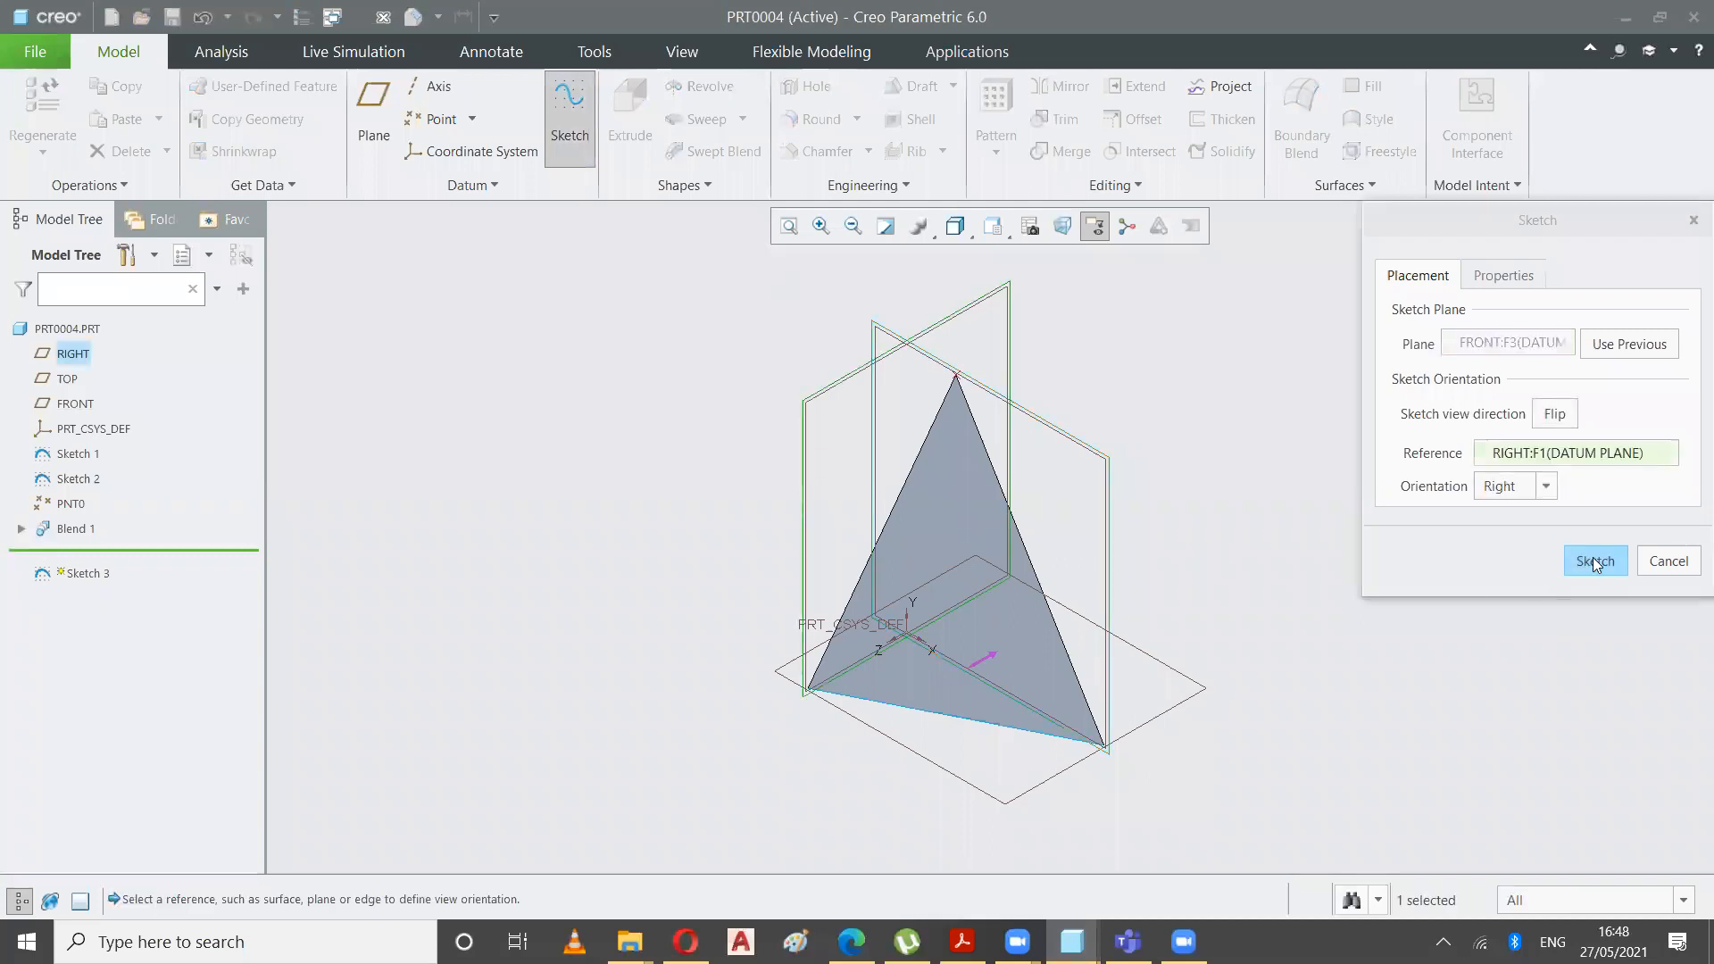
left_click(1594, 560)
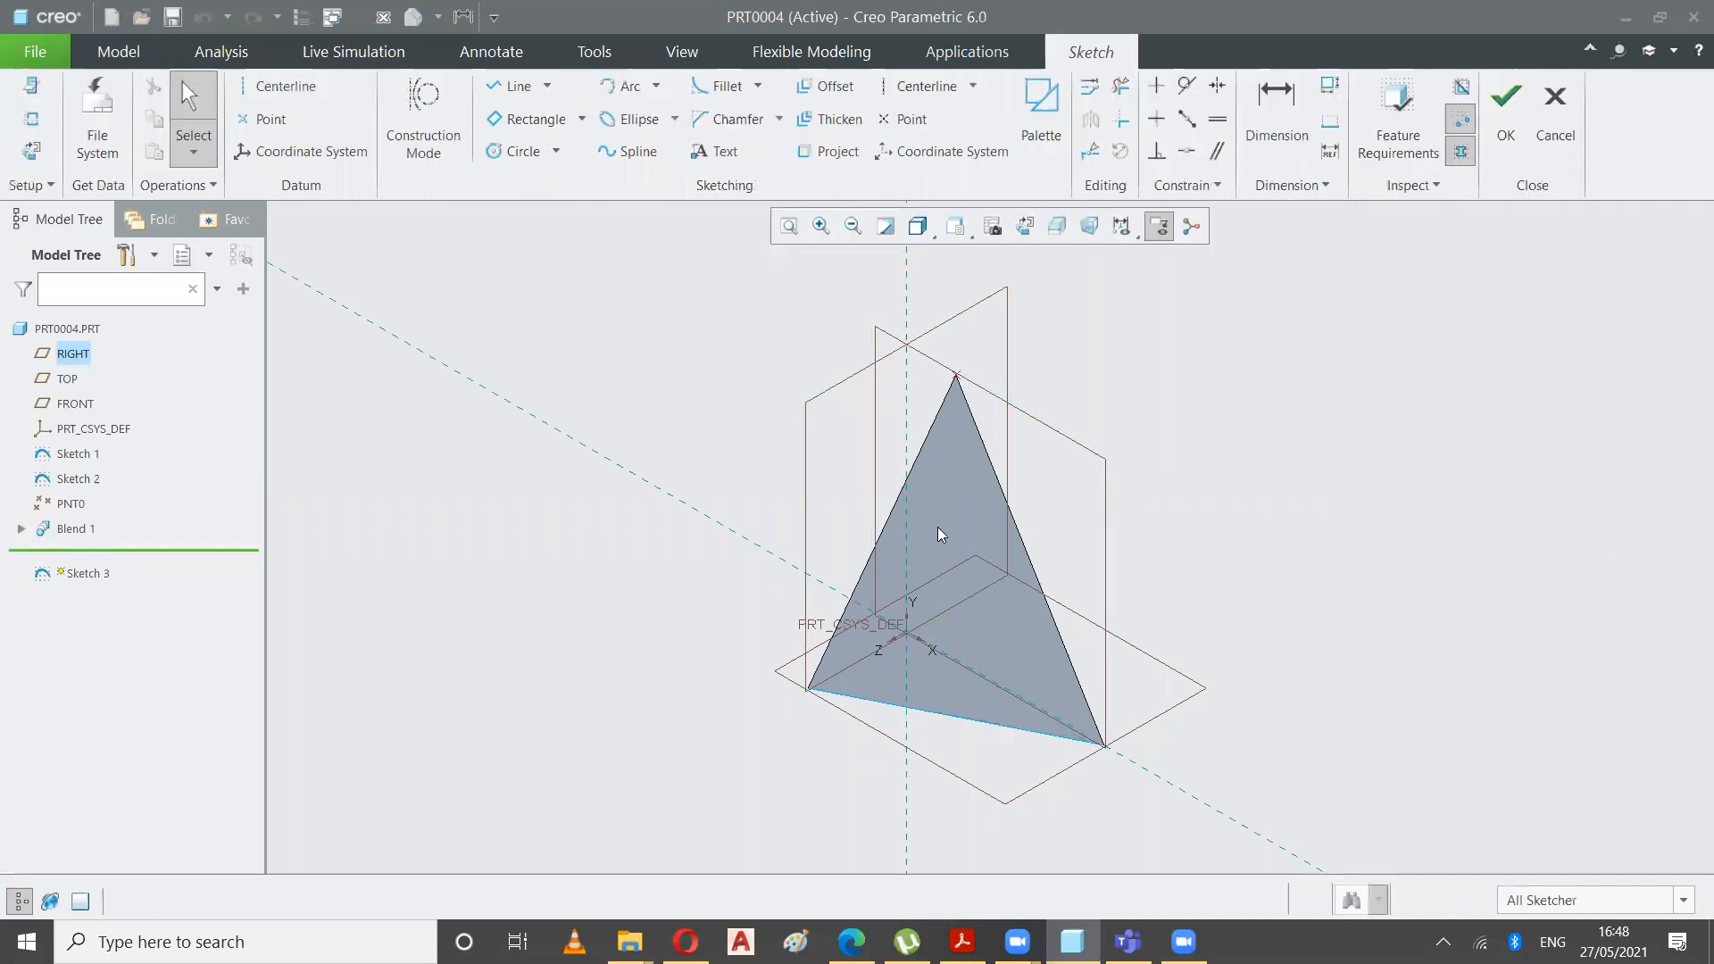
- Place a datum point beside the pyramid and constrain it coincident with the sloping face above the base edge along Z
mouse_move(727, 452)
middle_mouse_down()
mouse_move(780, 479)
mouse_move(797, 452)
mouse_move(782, 460)
middle_mouse_up()
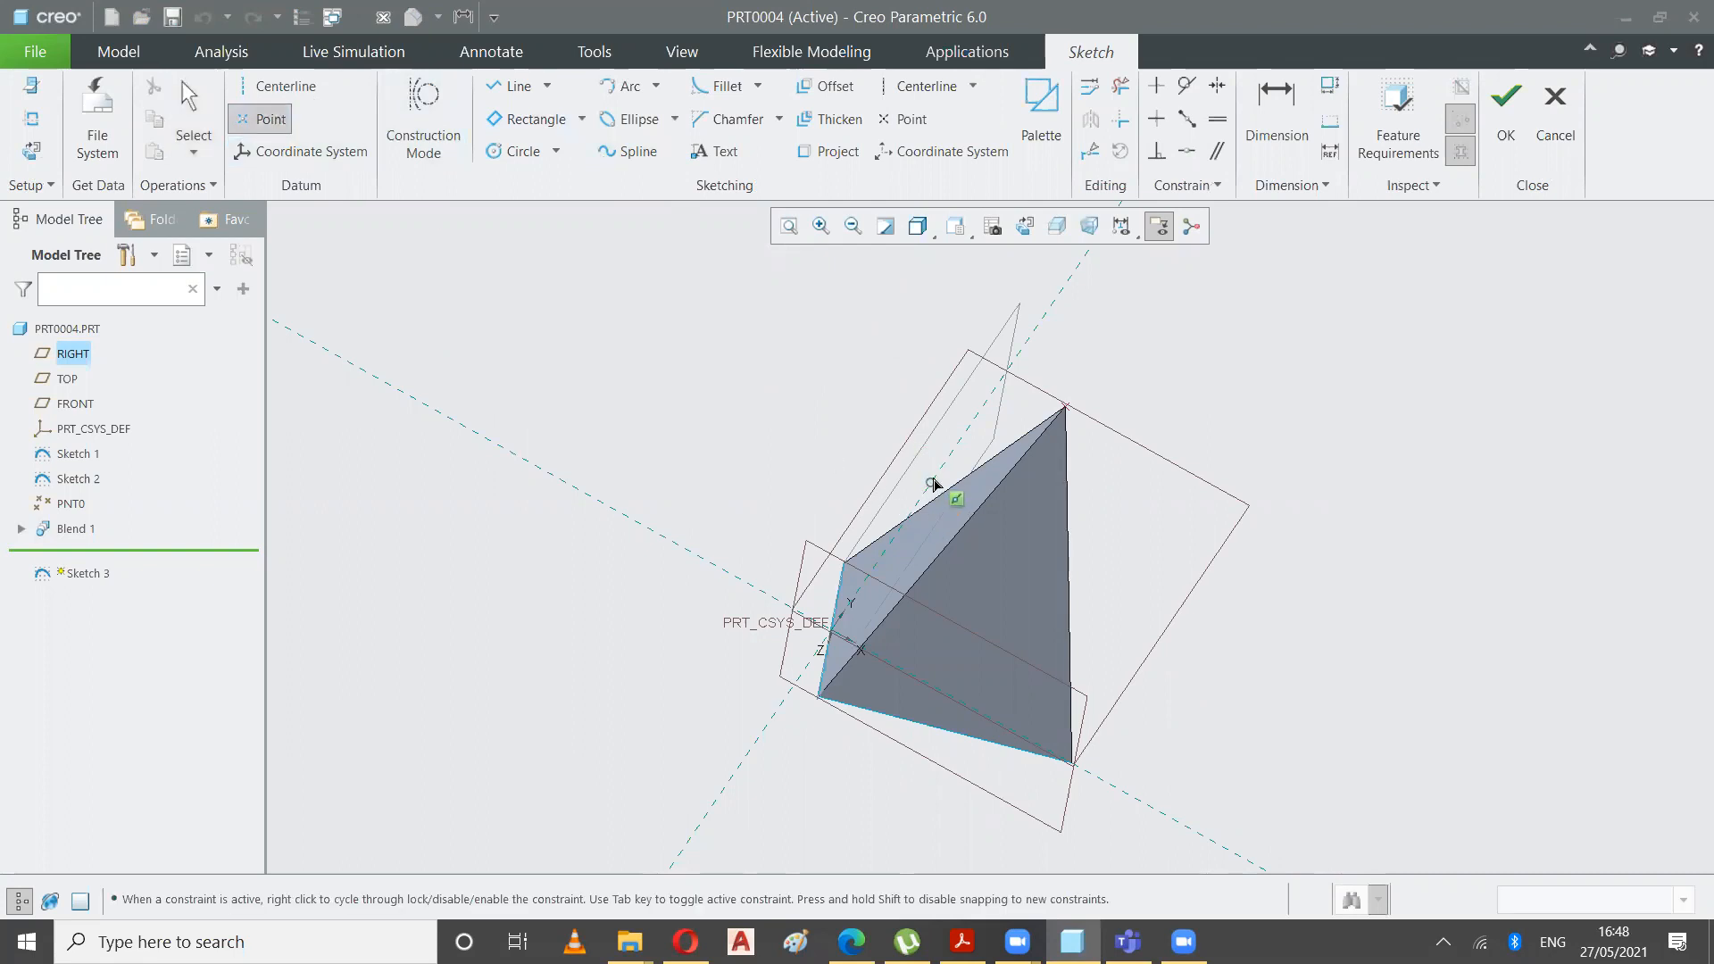
left_click(889, 404)
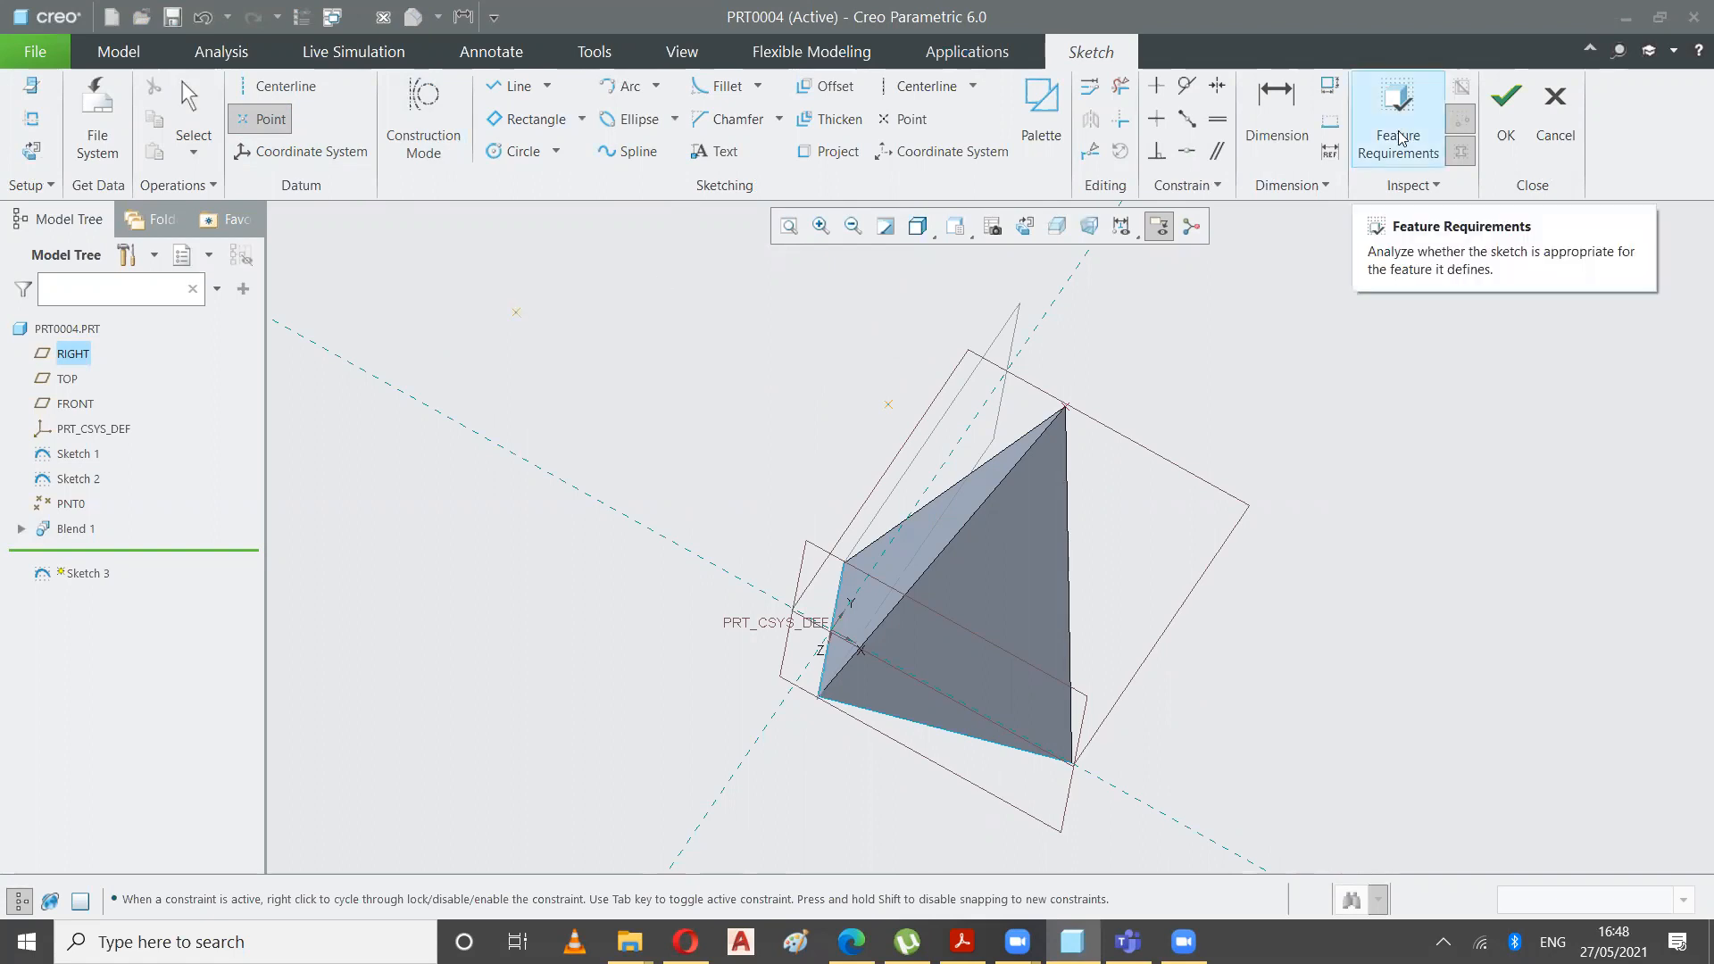
left_click(1187, 150)
left_click(889, 406)
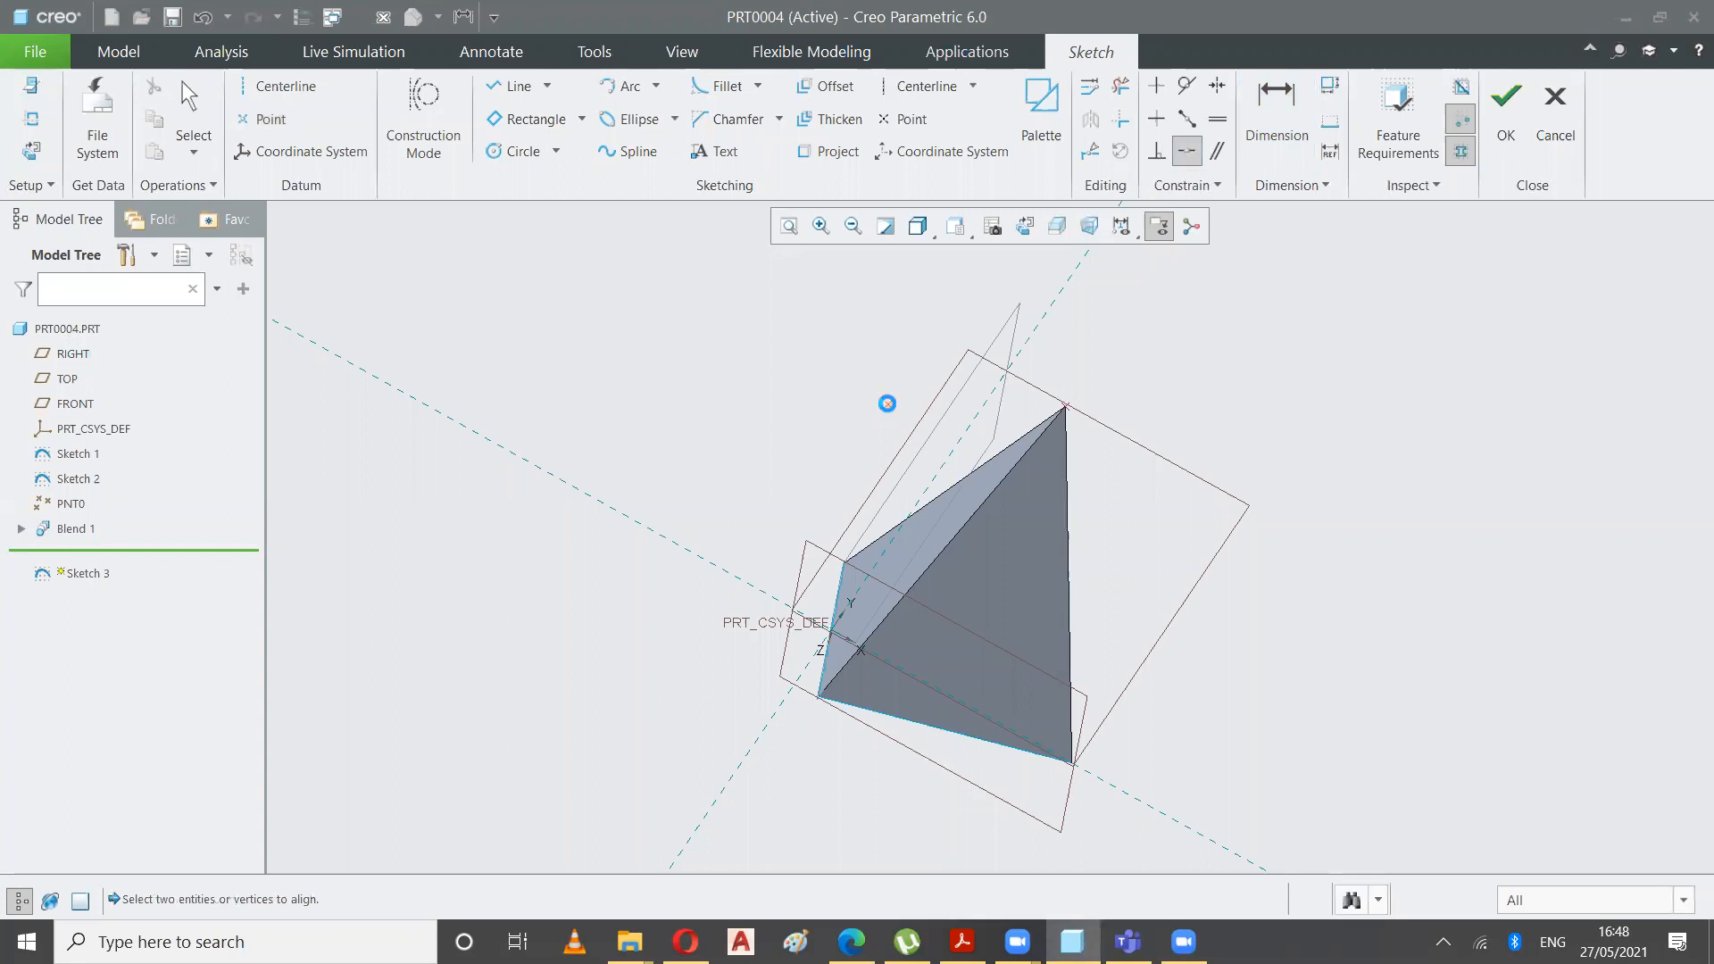
left_click(971, 516)
left_click(970, 237)
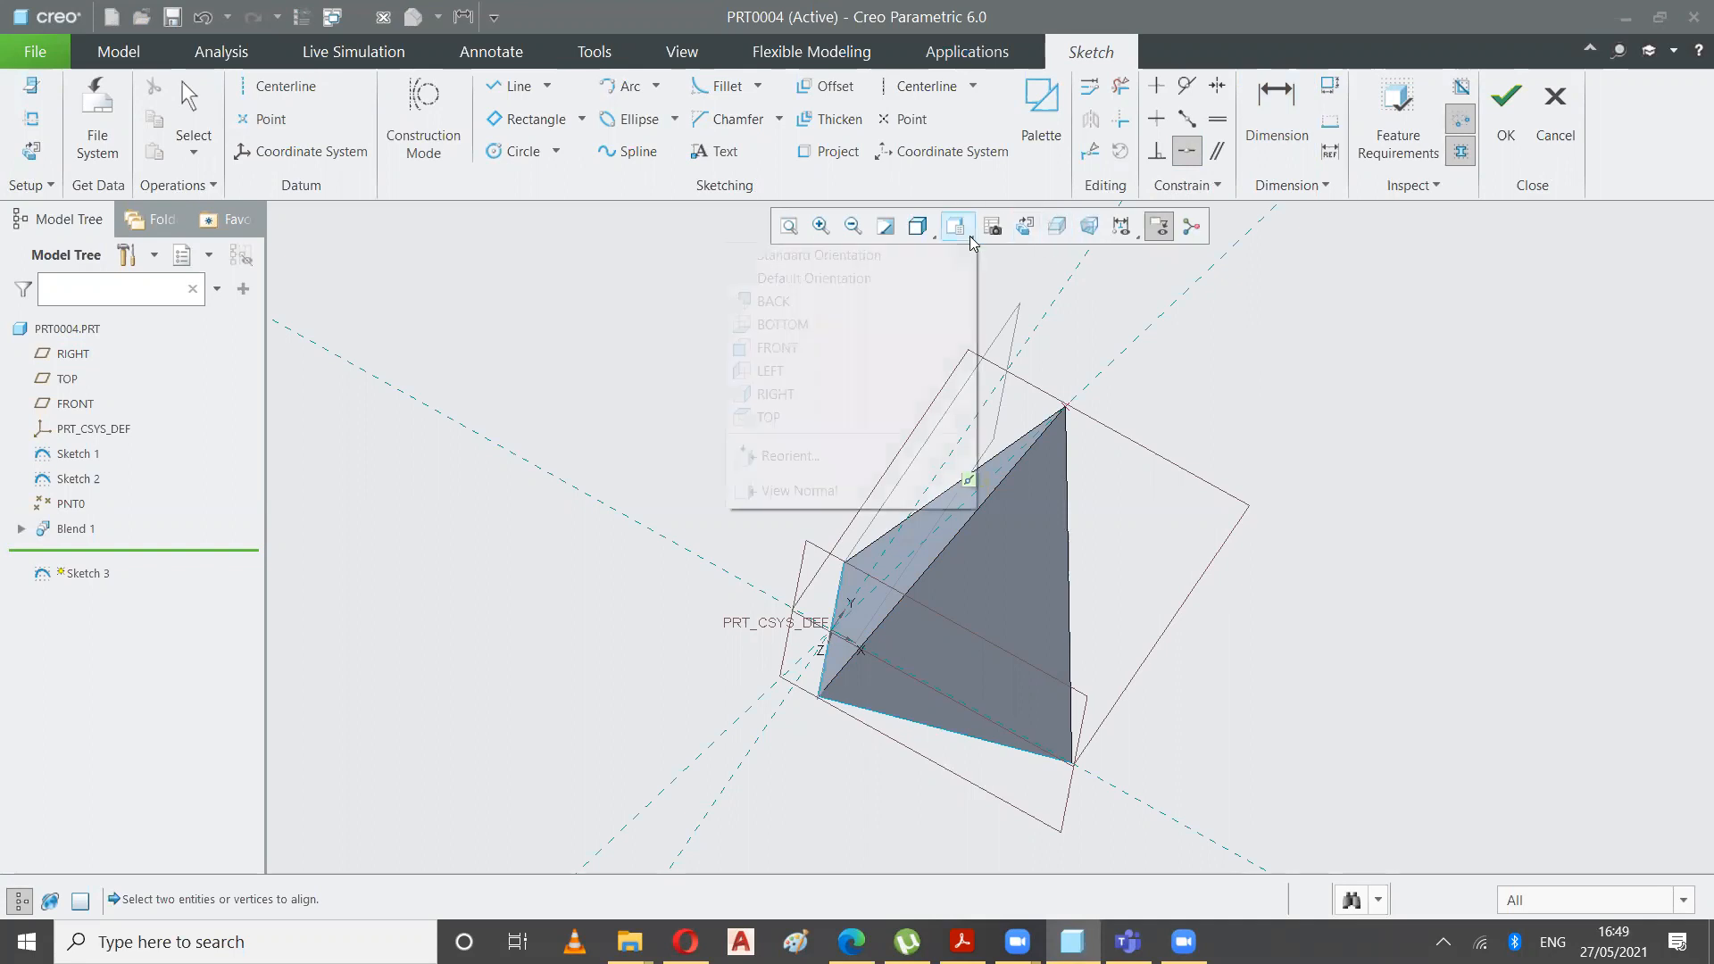
left_click(817, 255)
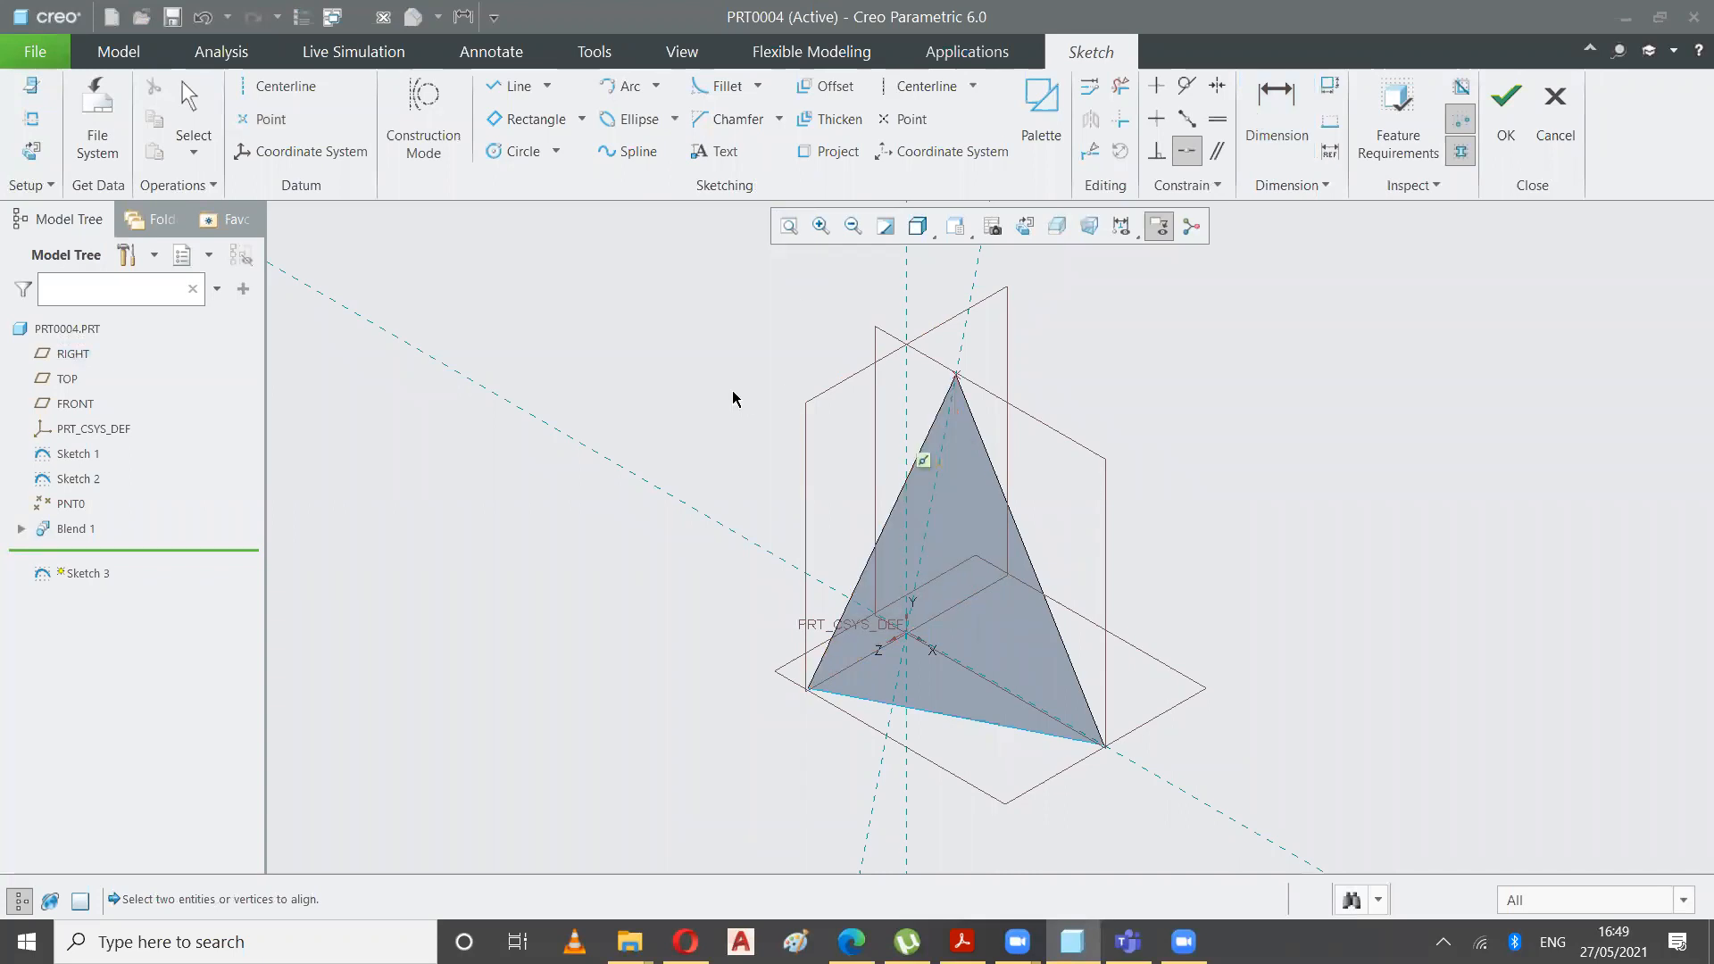
- Dimension the datum point's height above the TOP plane and set it to 35, checking the value in the exercise drawing
middle_click_drag(756, 409, 791, 415)
left_click(1277, 116)
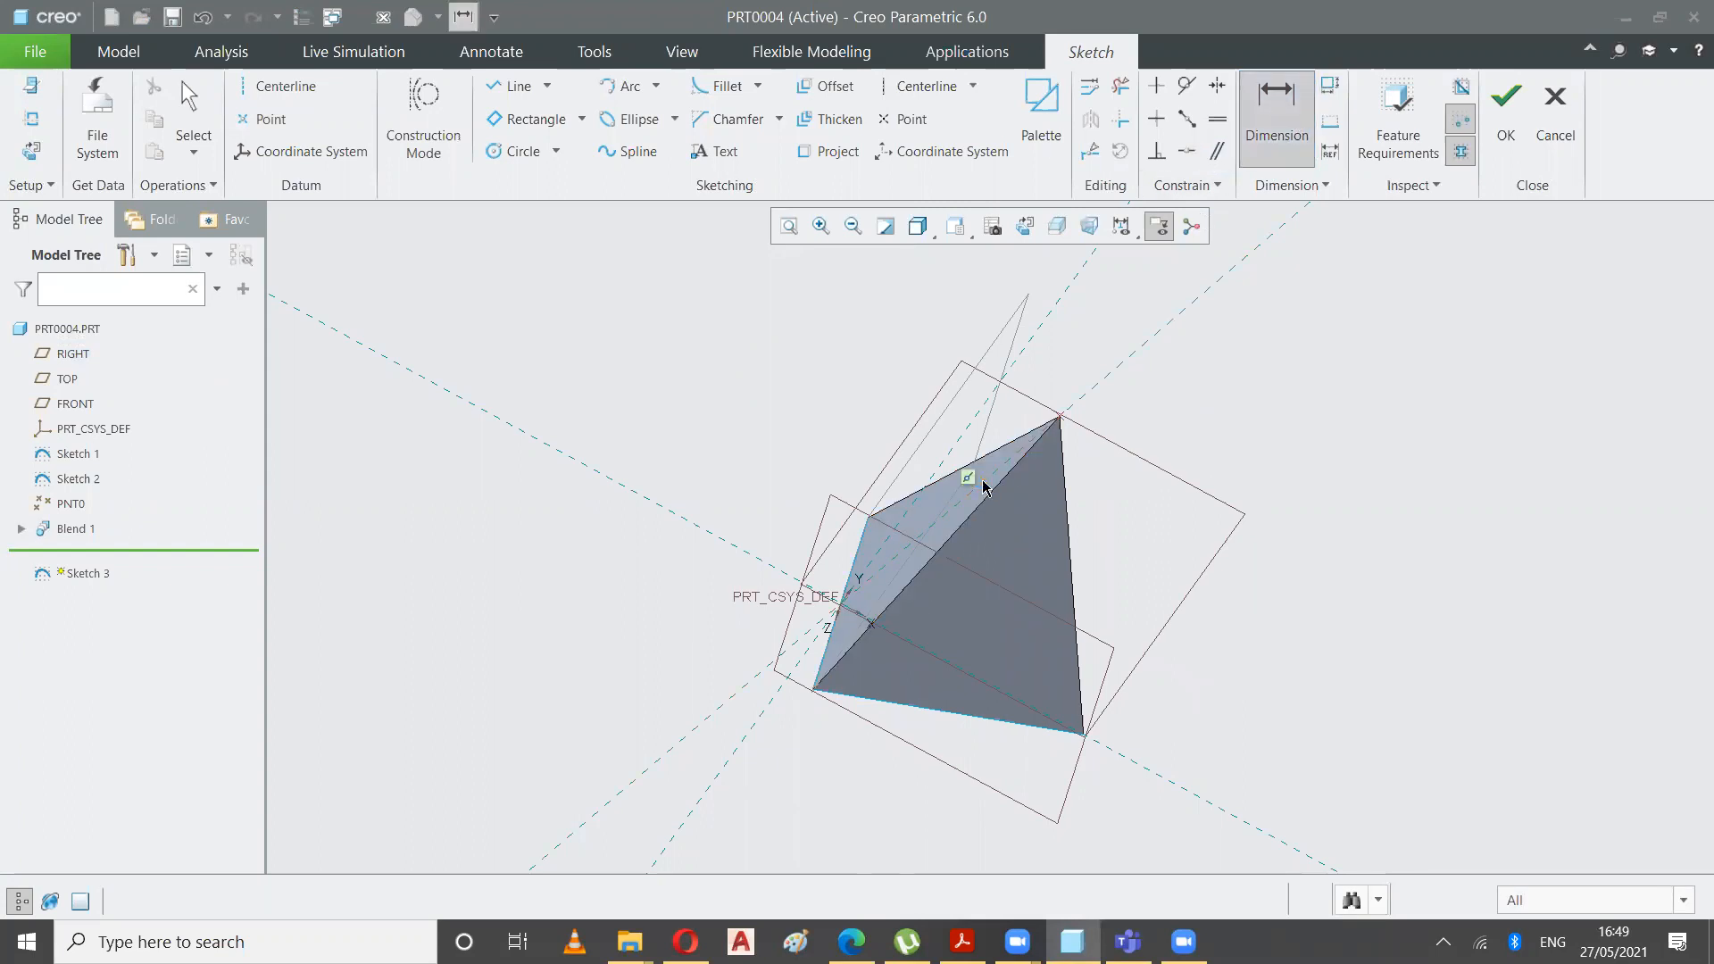
left_click(671, 518)
middle_click(681, 463)
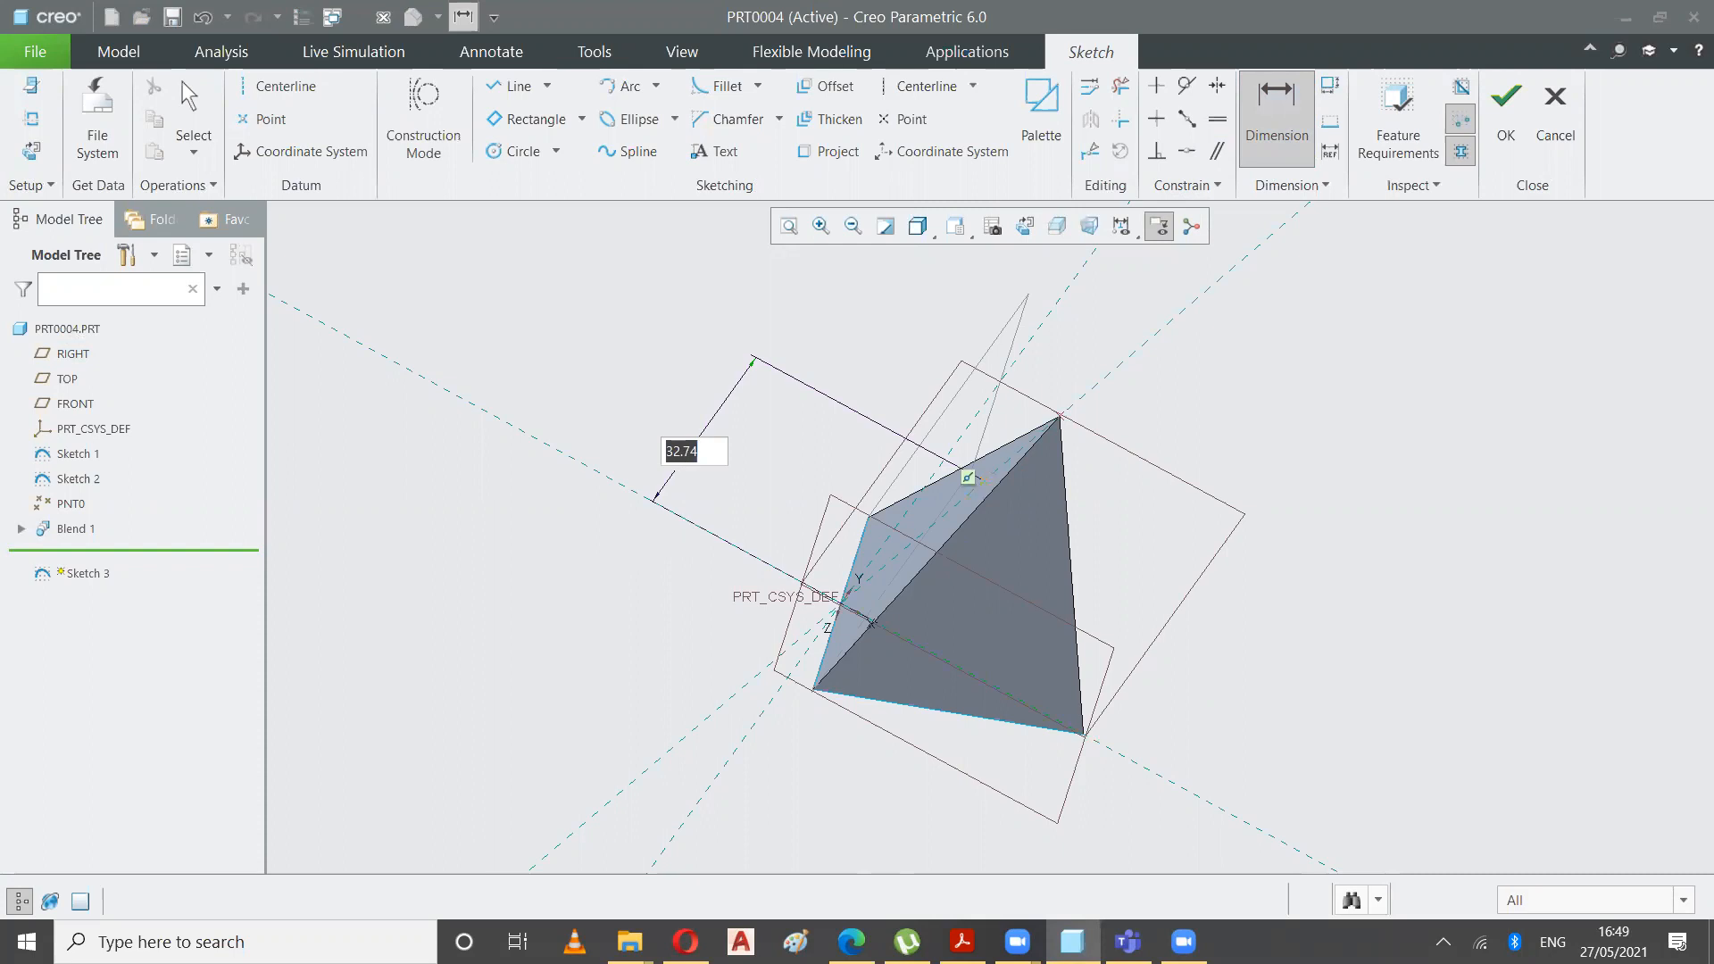
left_click(962, 941)
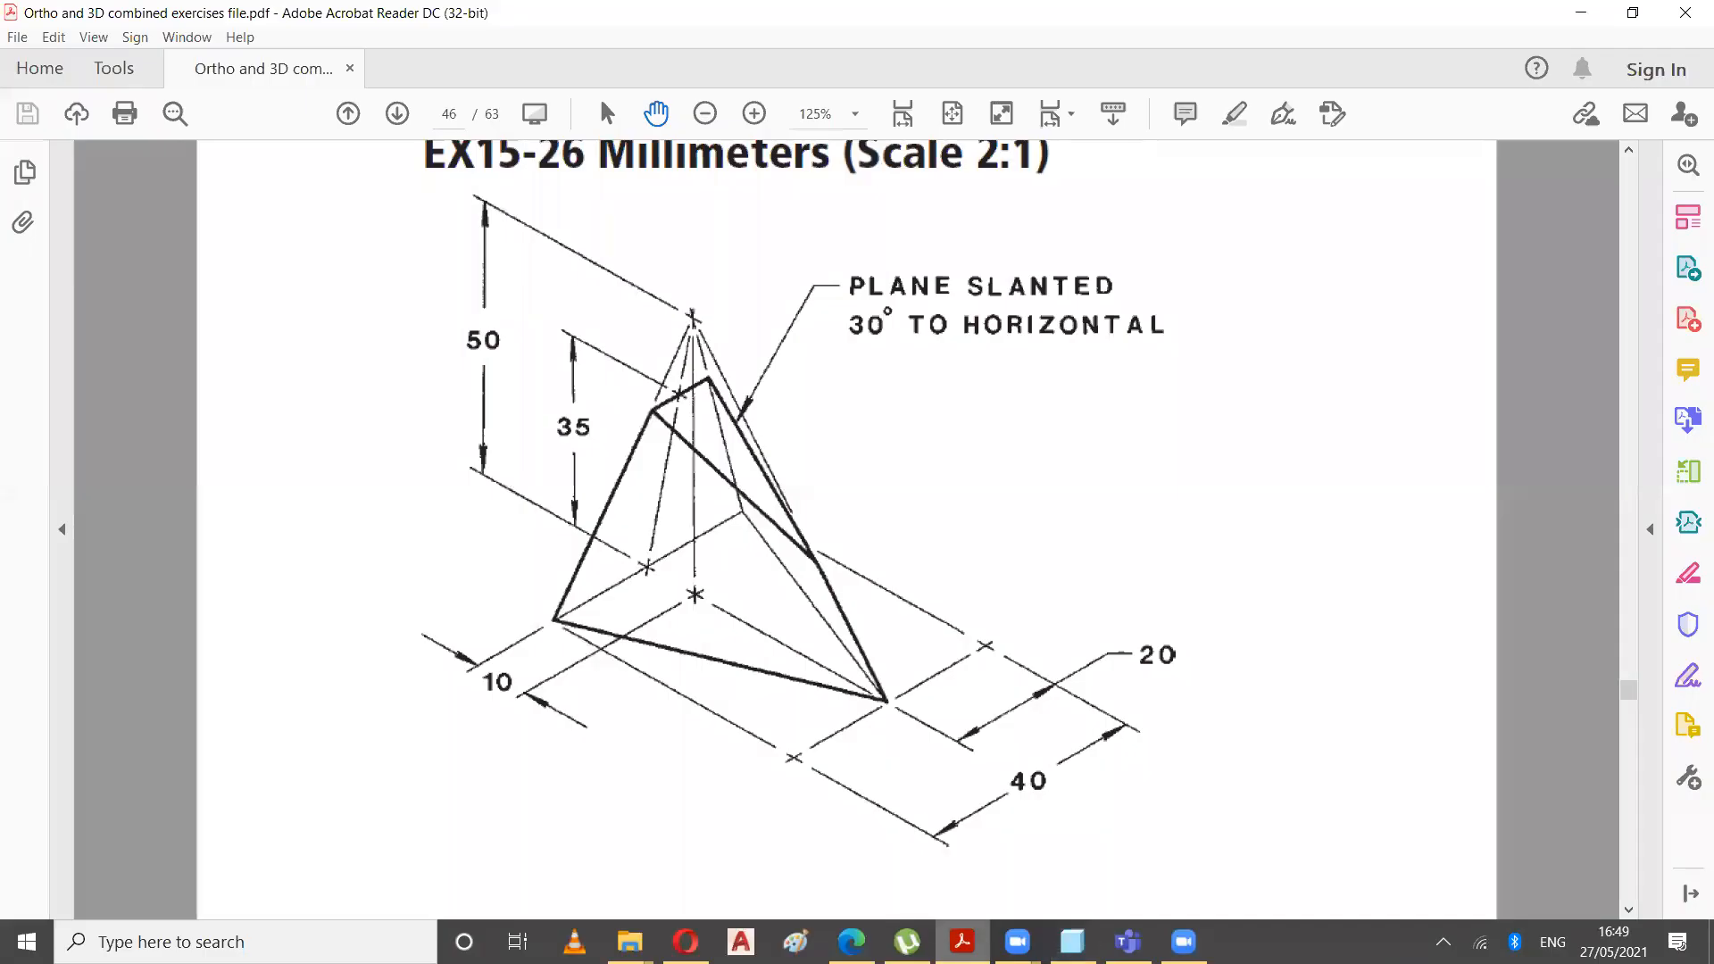
key("alt+Tab")
type("35")
key("Return")
left_click(991, 226)
left_click(931, 257)
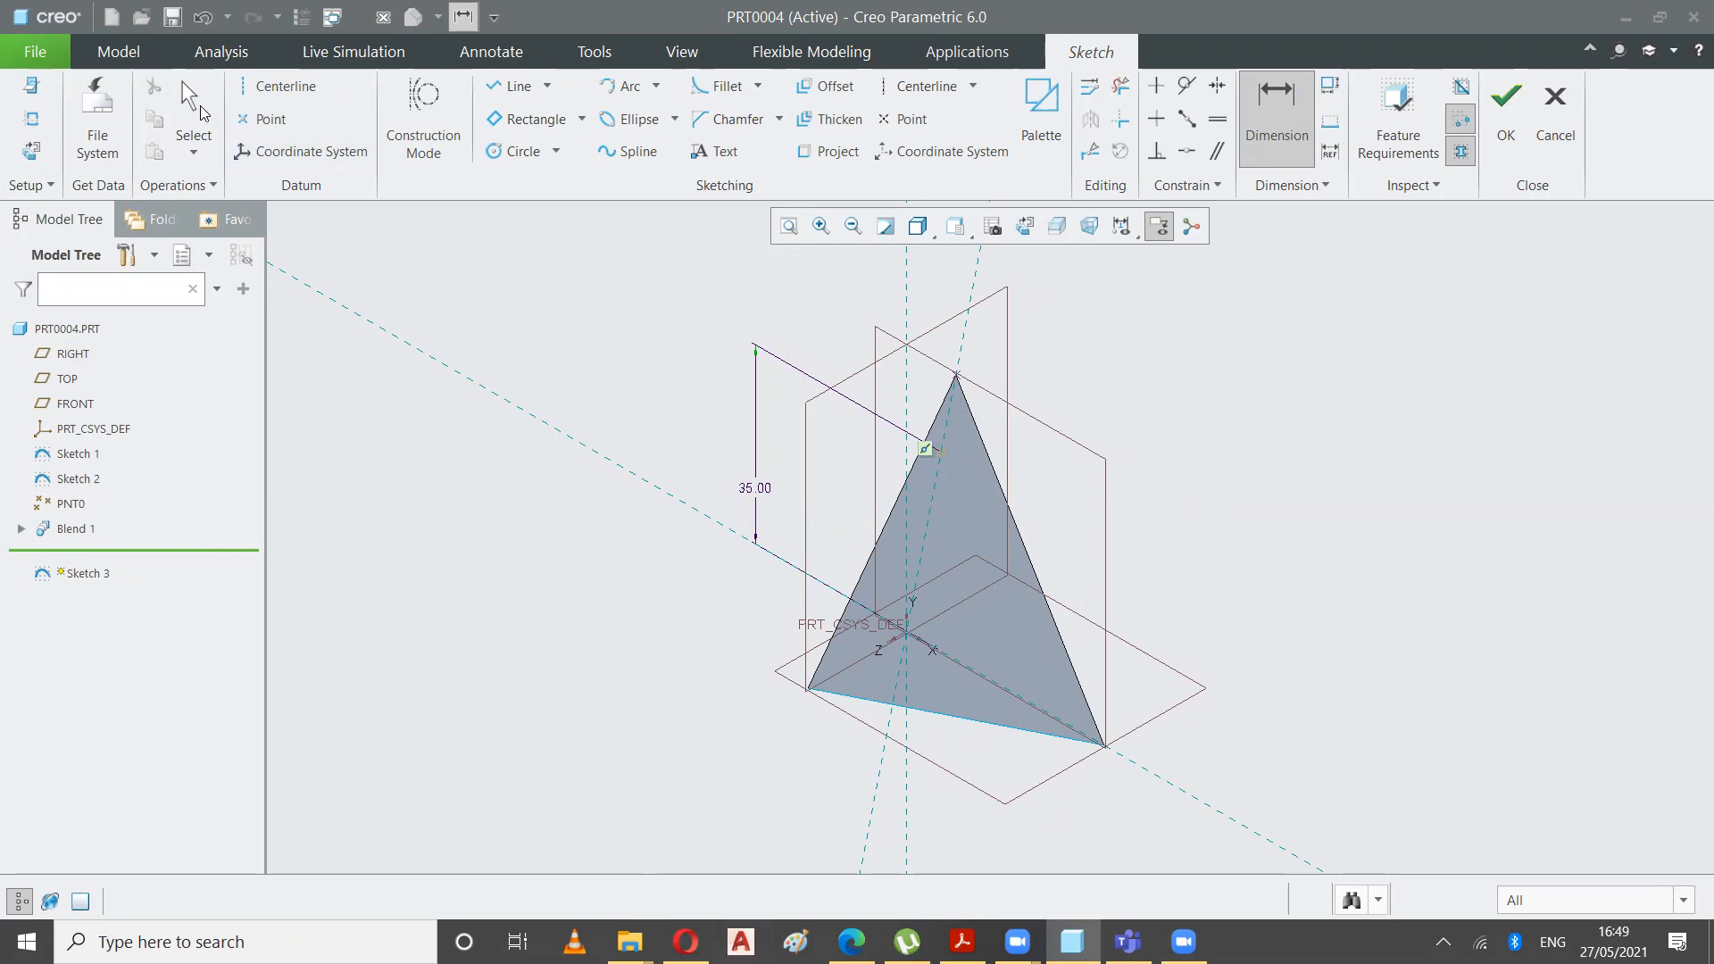
- Finish the FRONT-plane sketch containing only the datum point on the sloping face
left_click(194, 104)
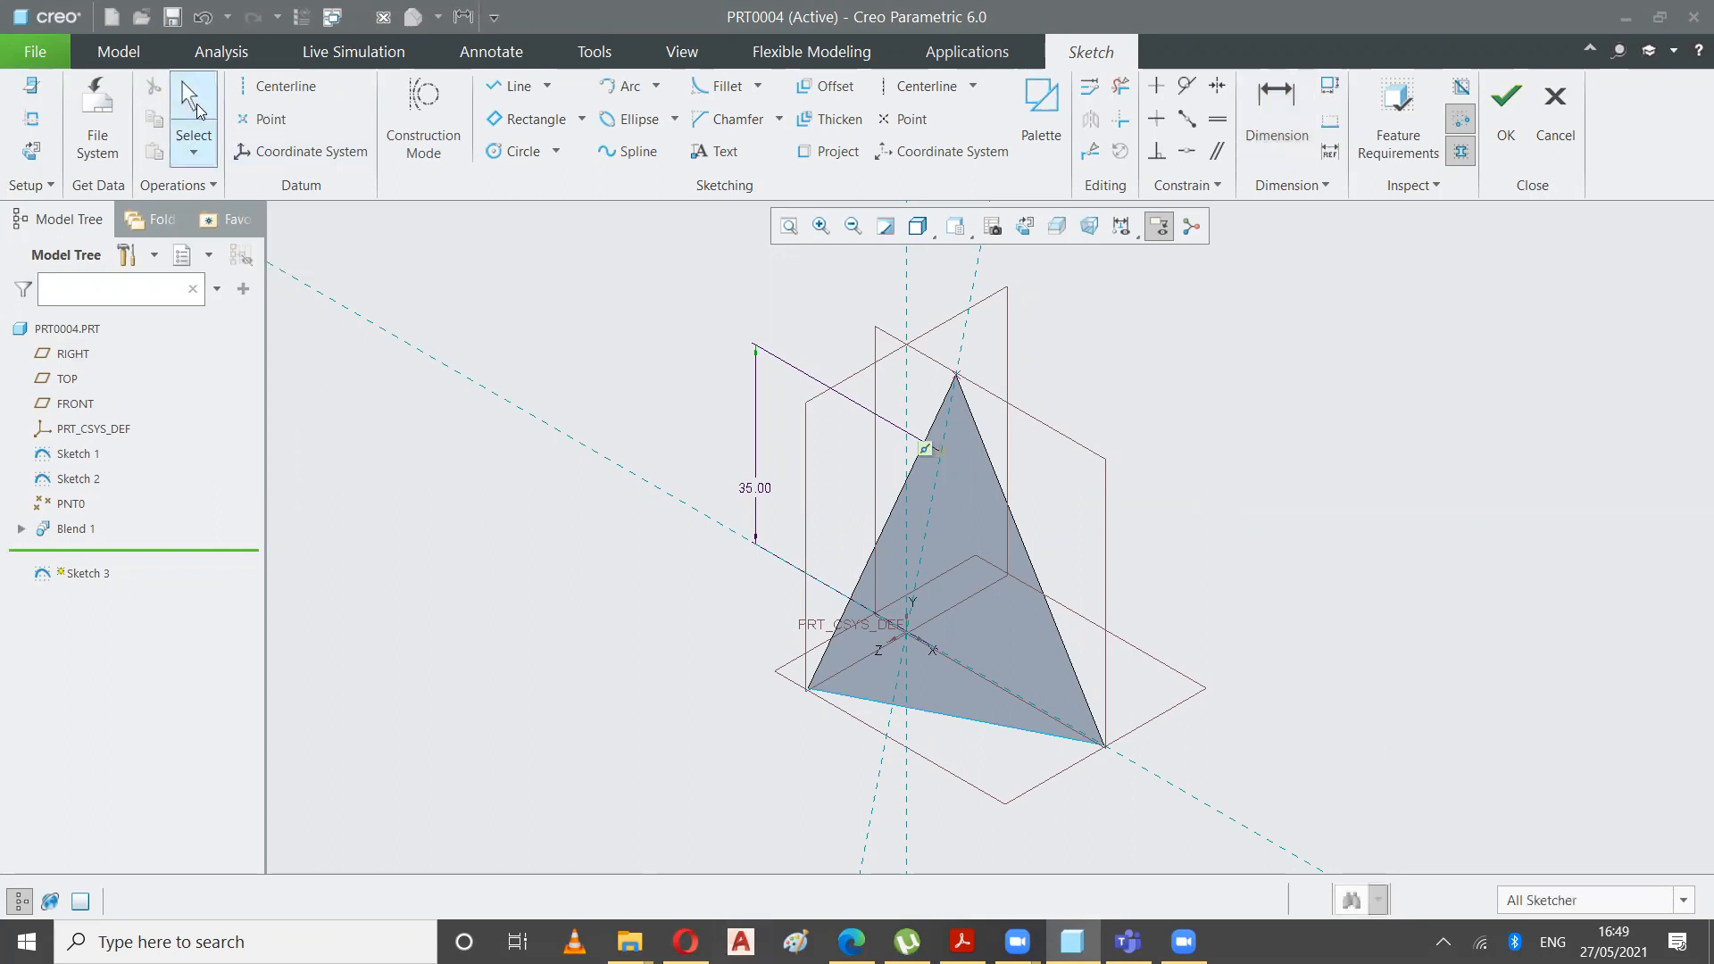
left_click(506, 87)
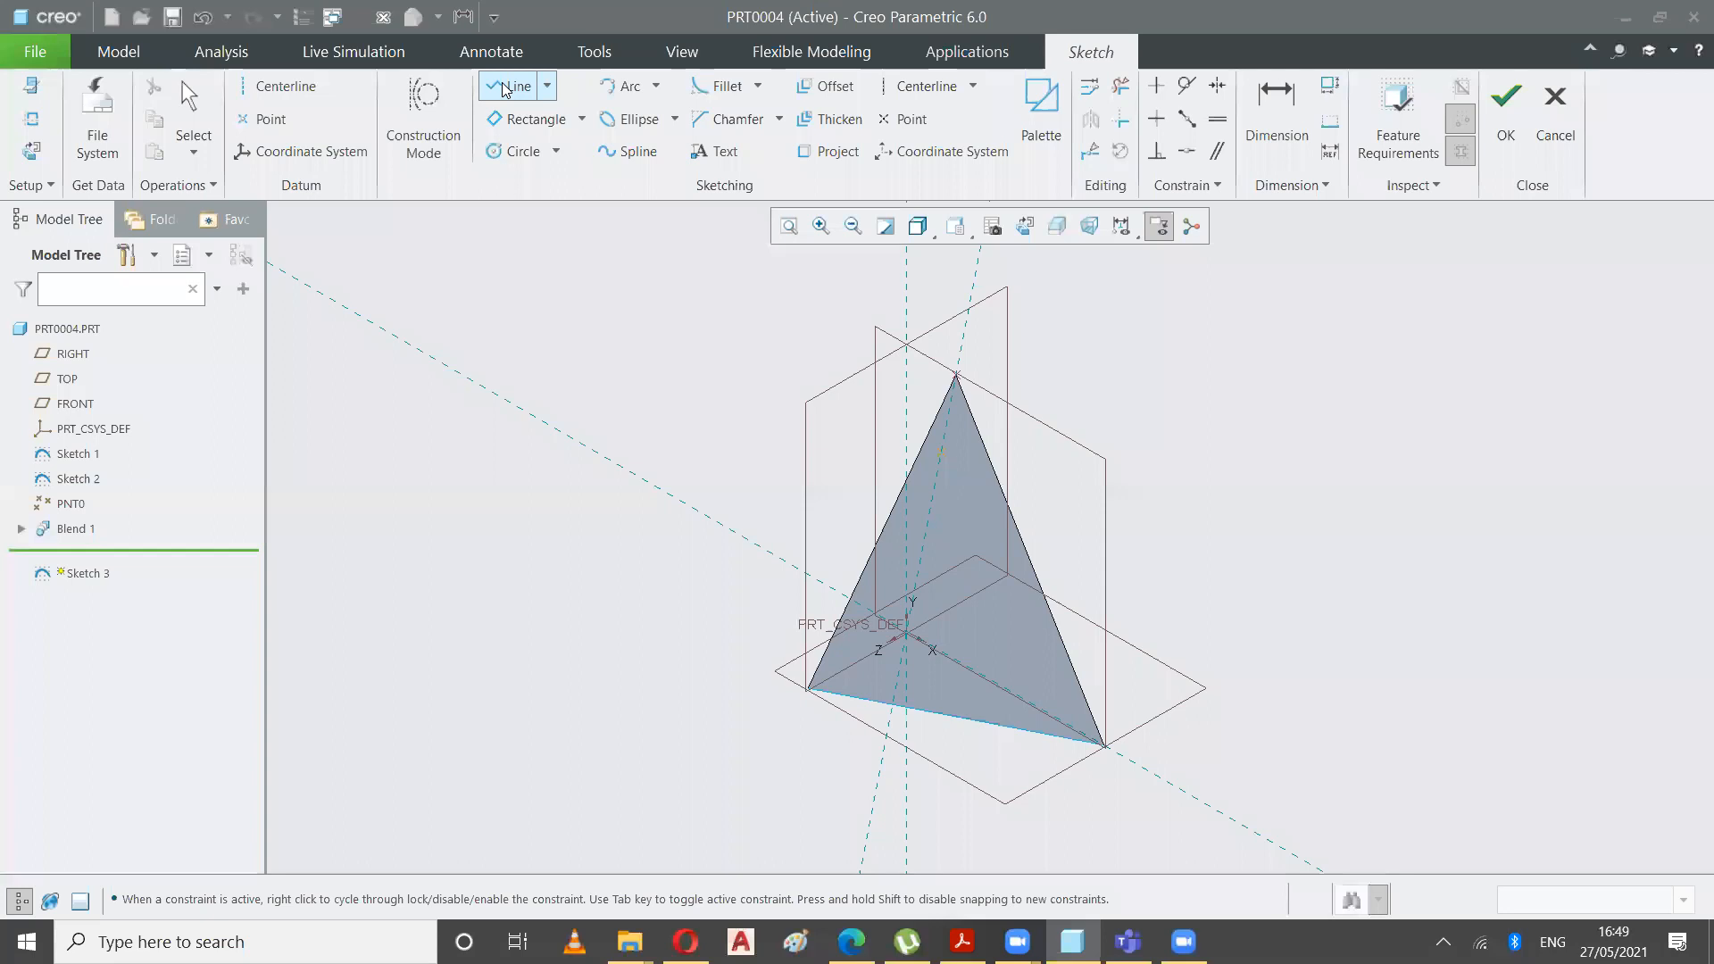
left_click(505, 89)
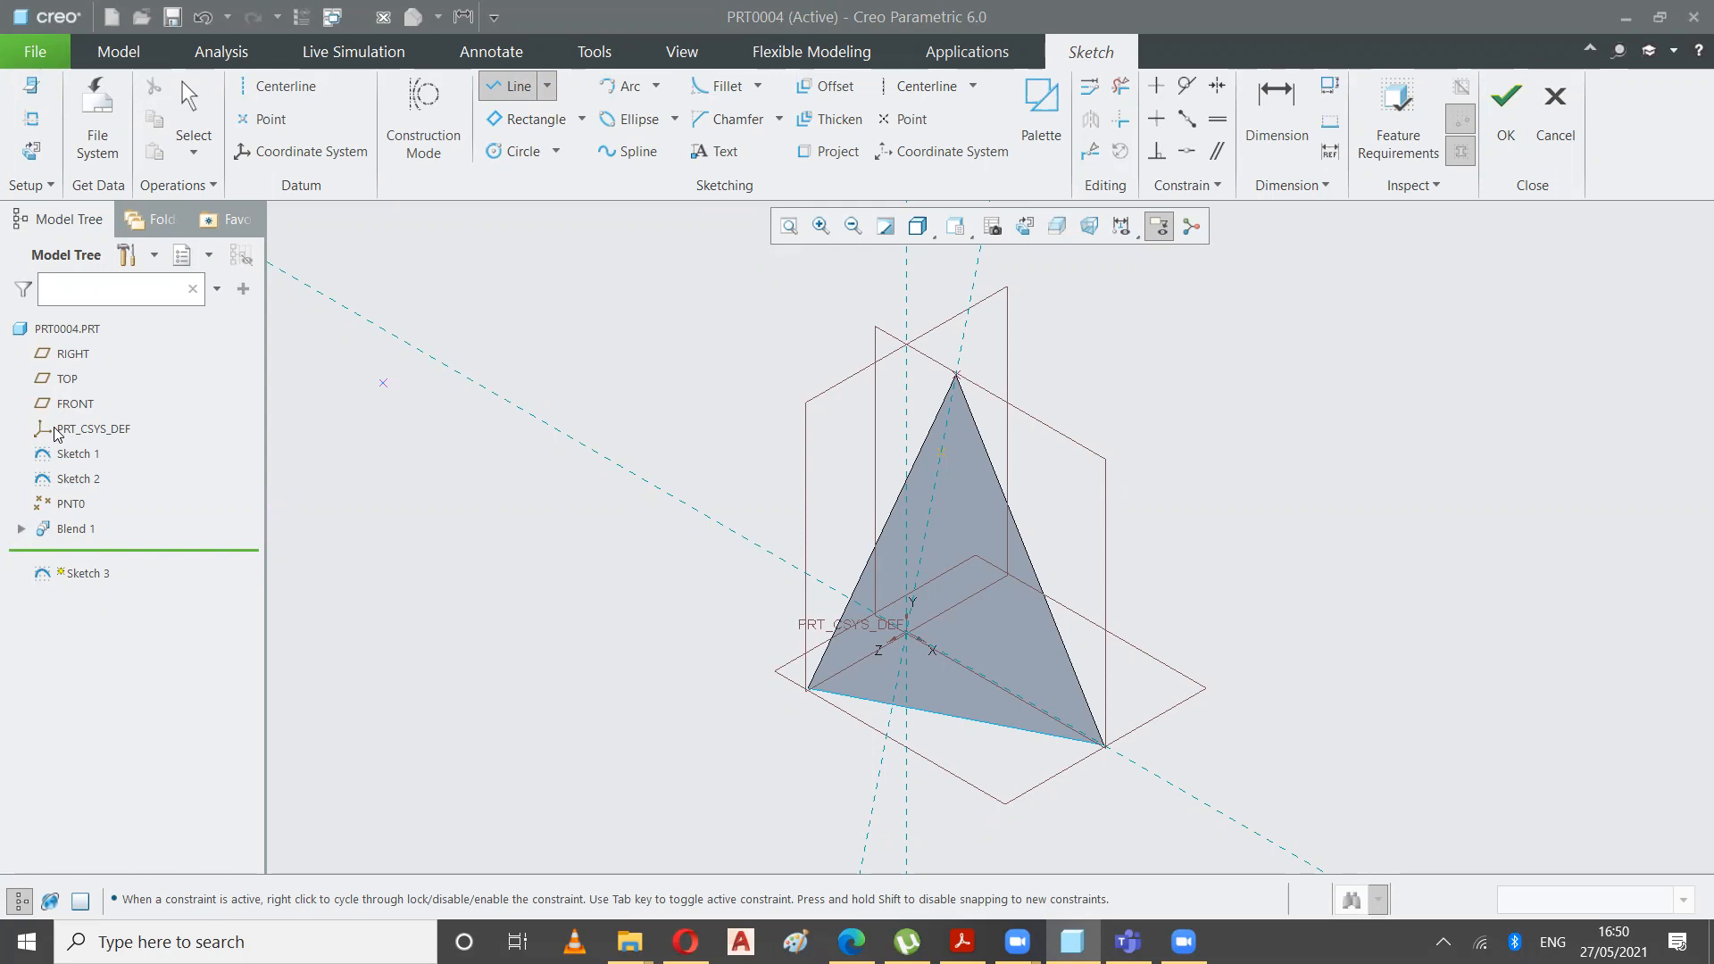
left_click(1505, 118)
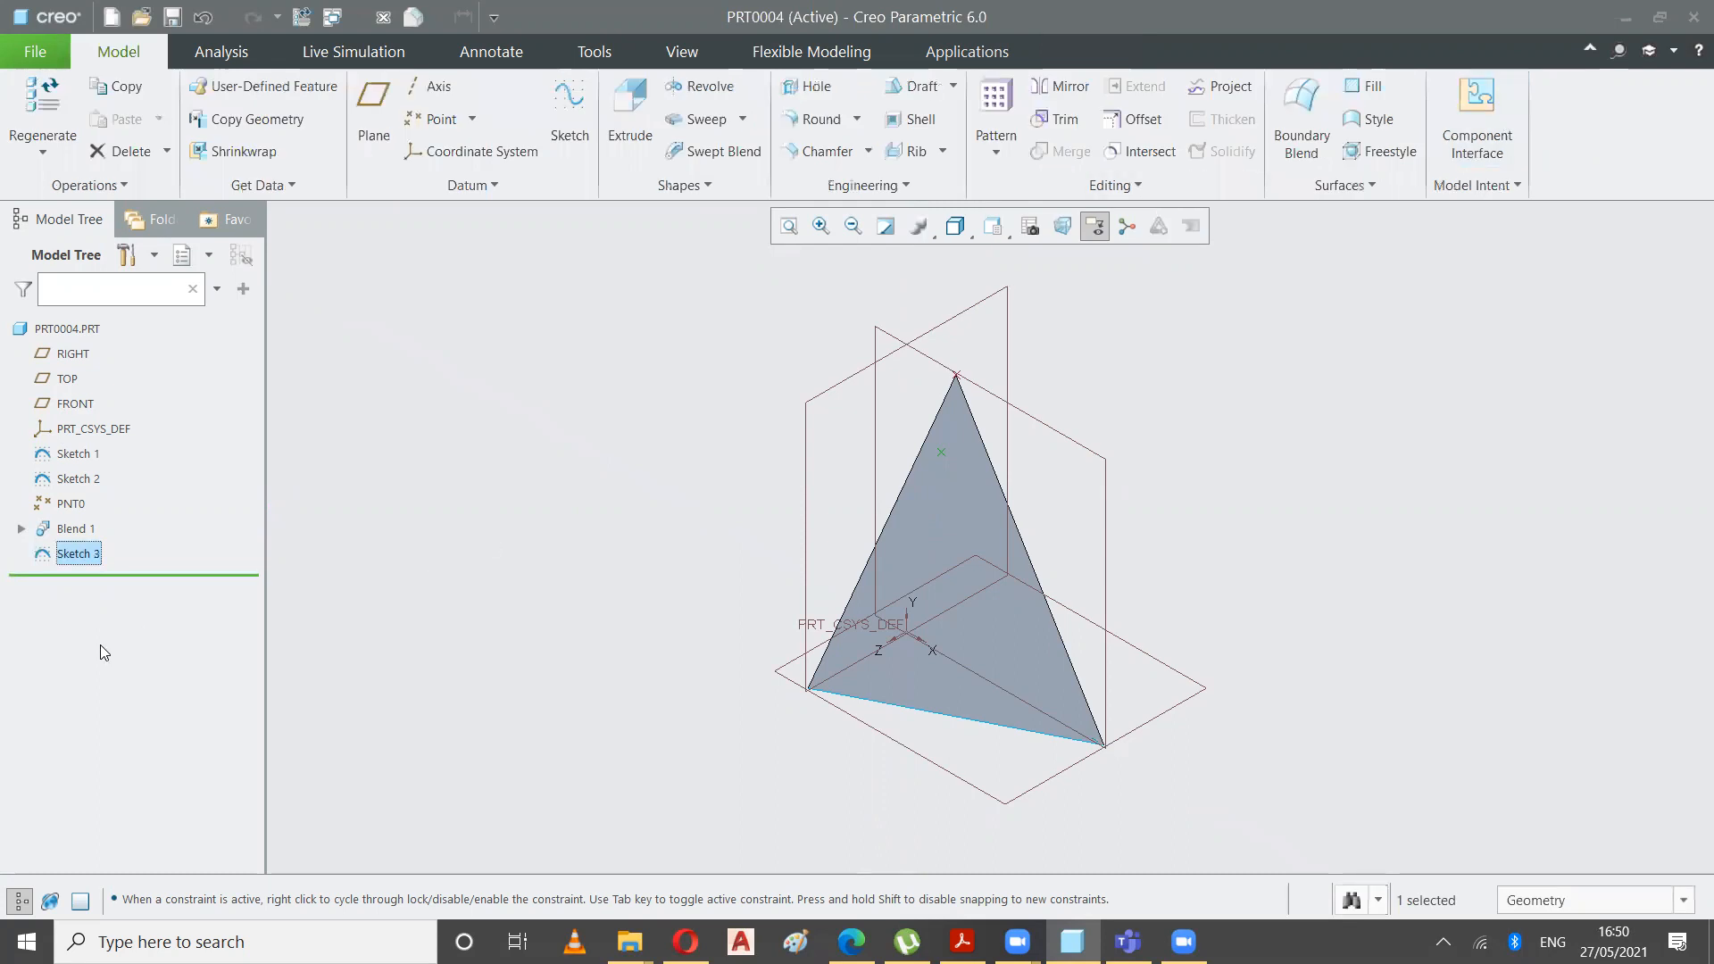
- Examine the definitions of the apex datum point PNT0 and of Sketch 3 without editing either one
left_click(71, 506)
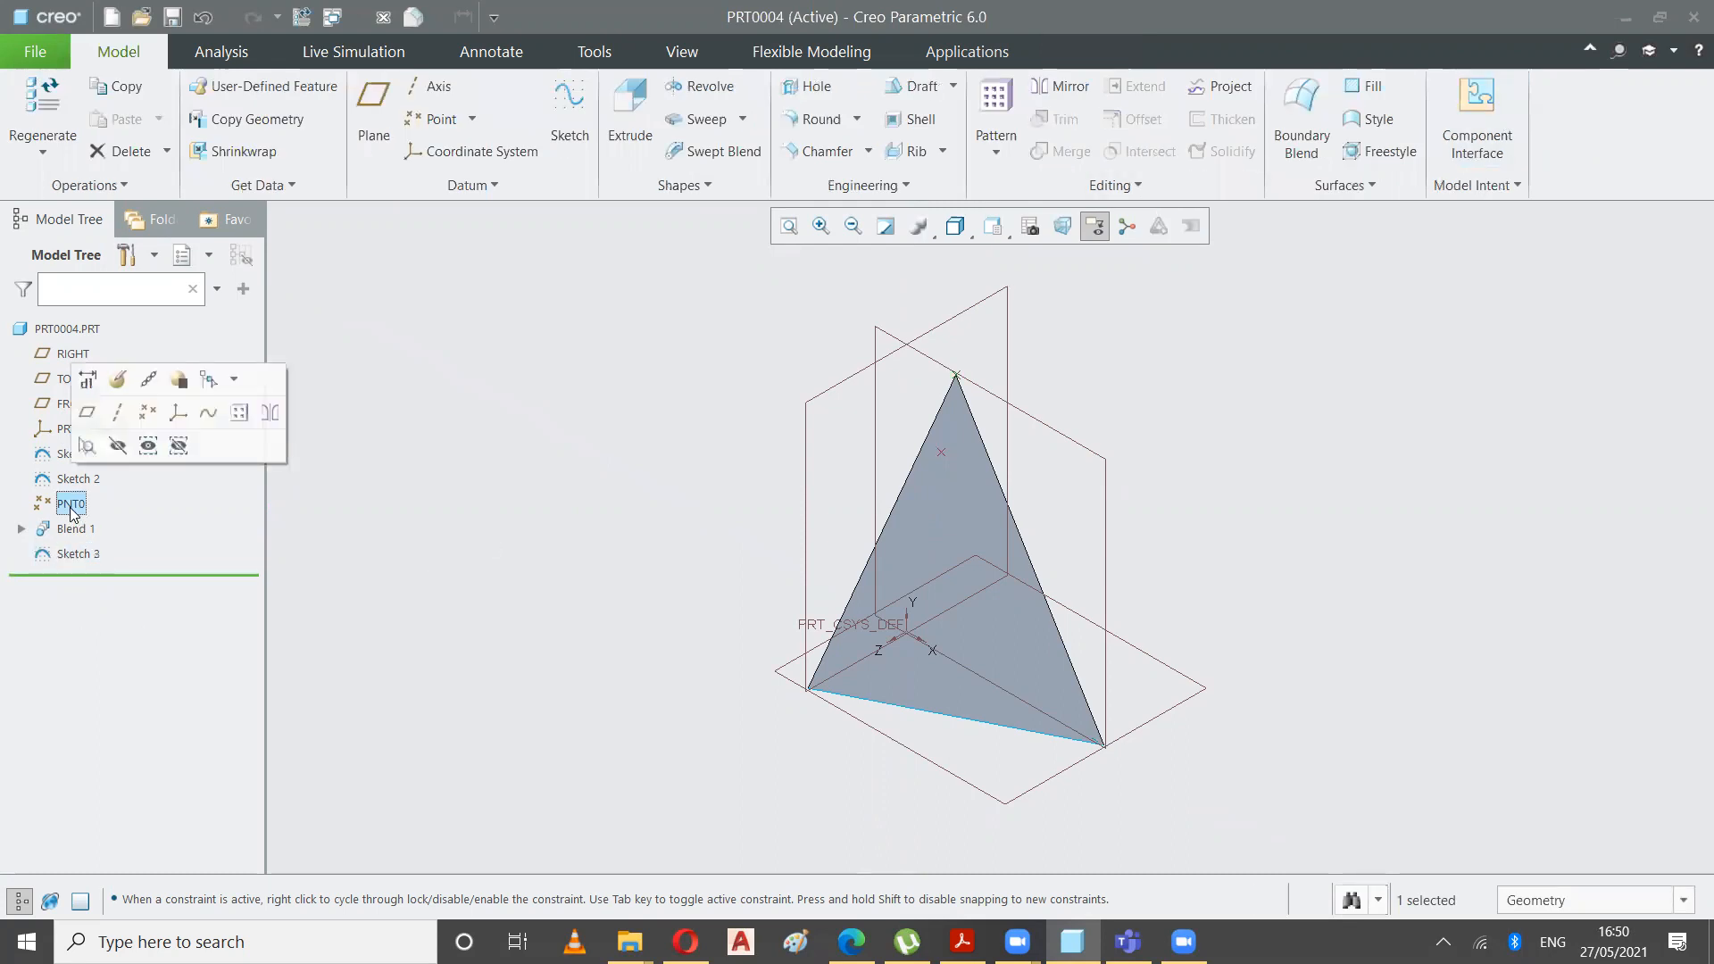
right_click(71, 507)
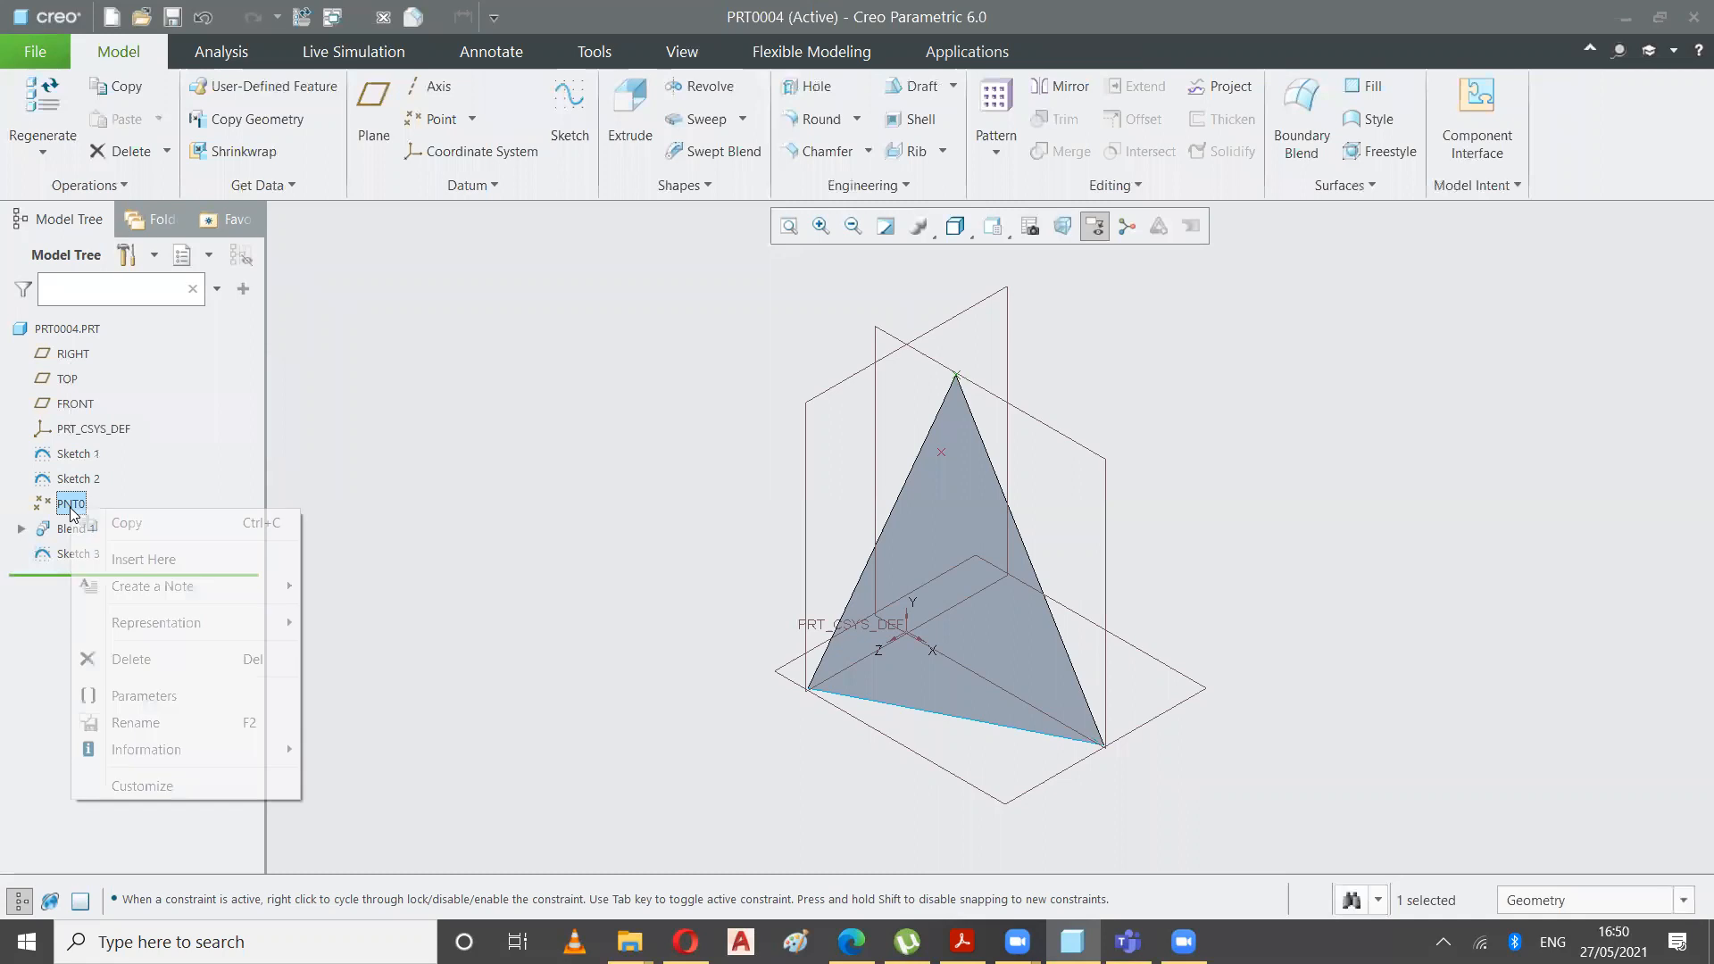
left_click(110, 432)
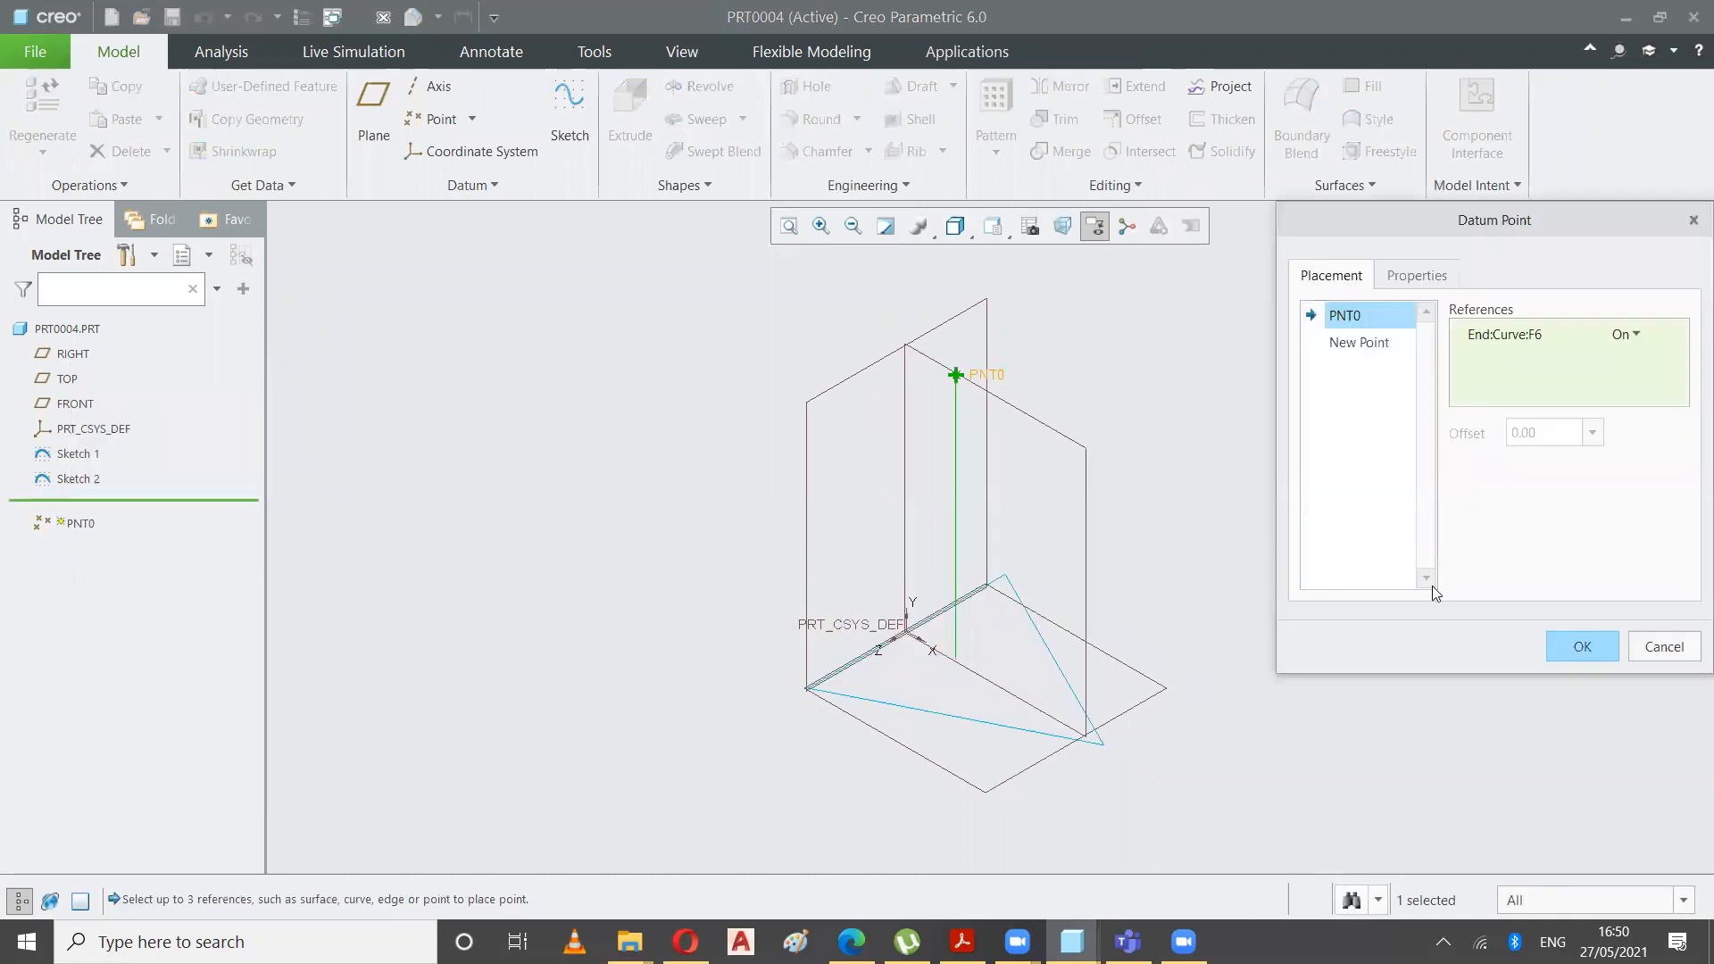
left_click(1686, 644)
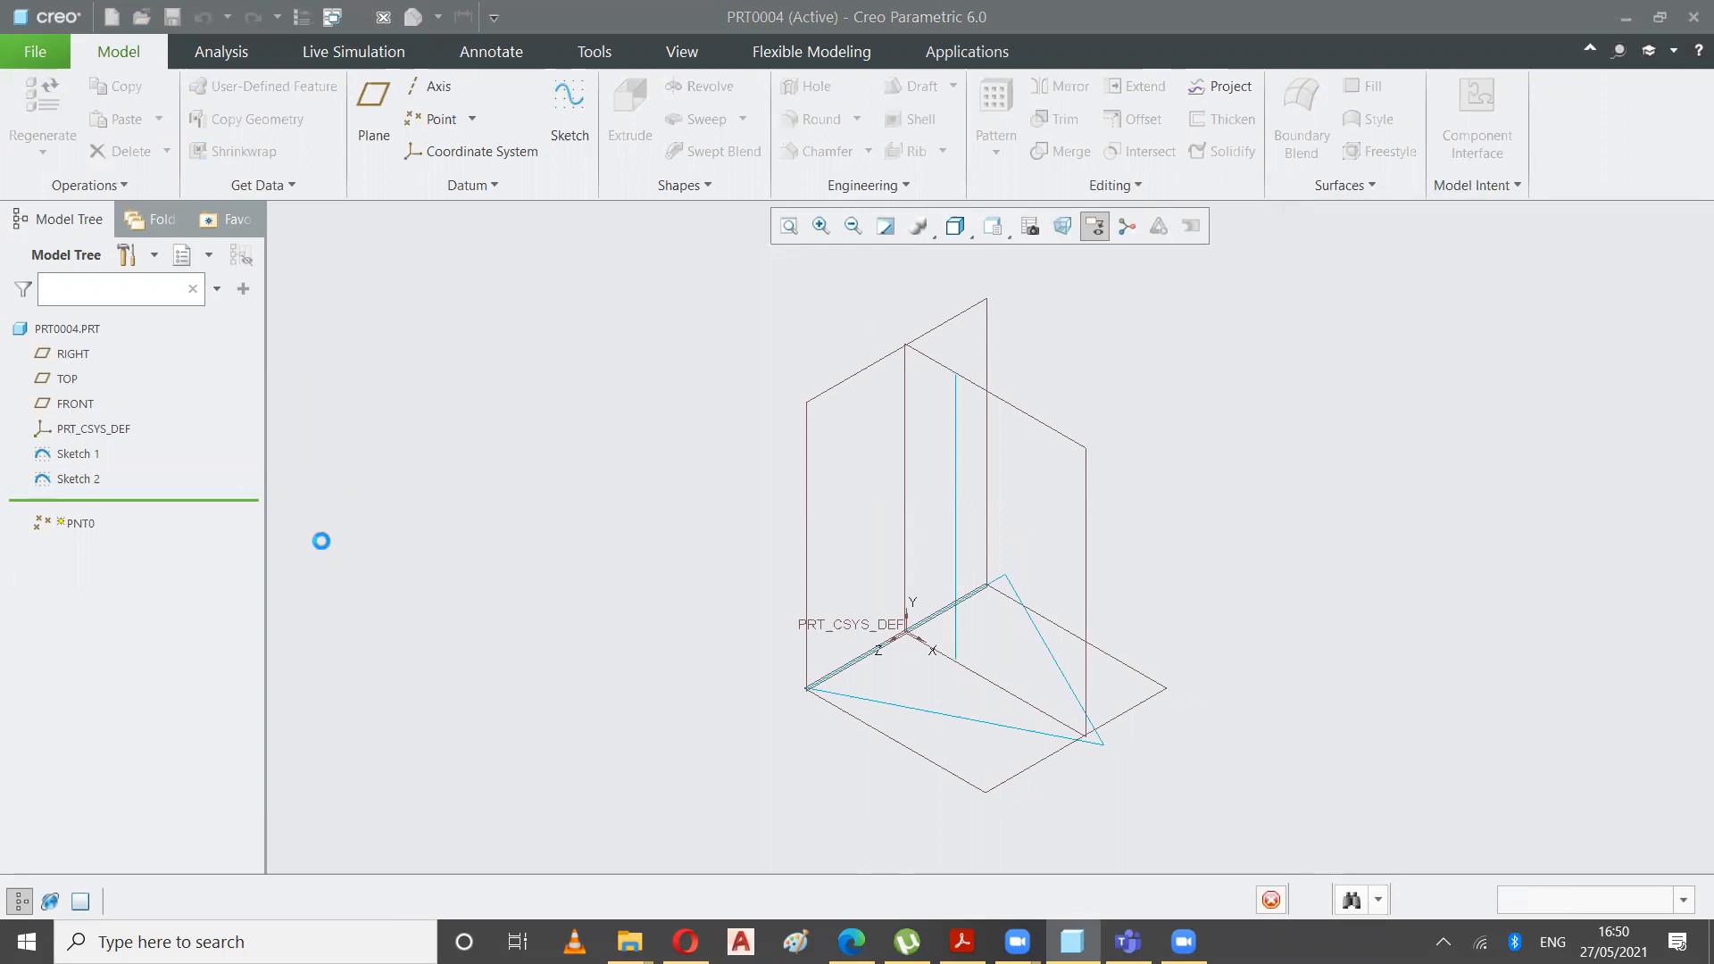
left_click(70, 555)
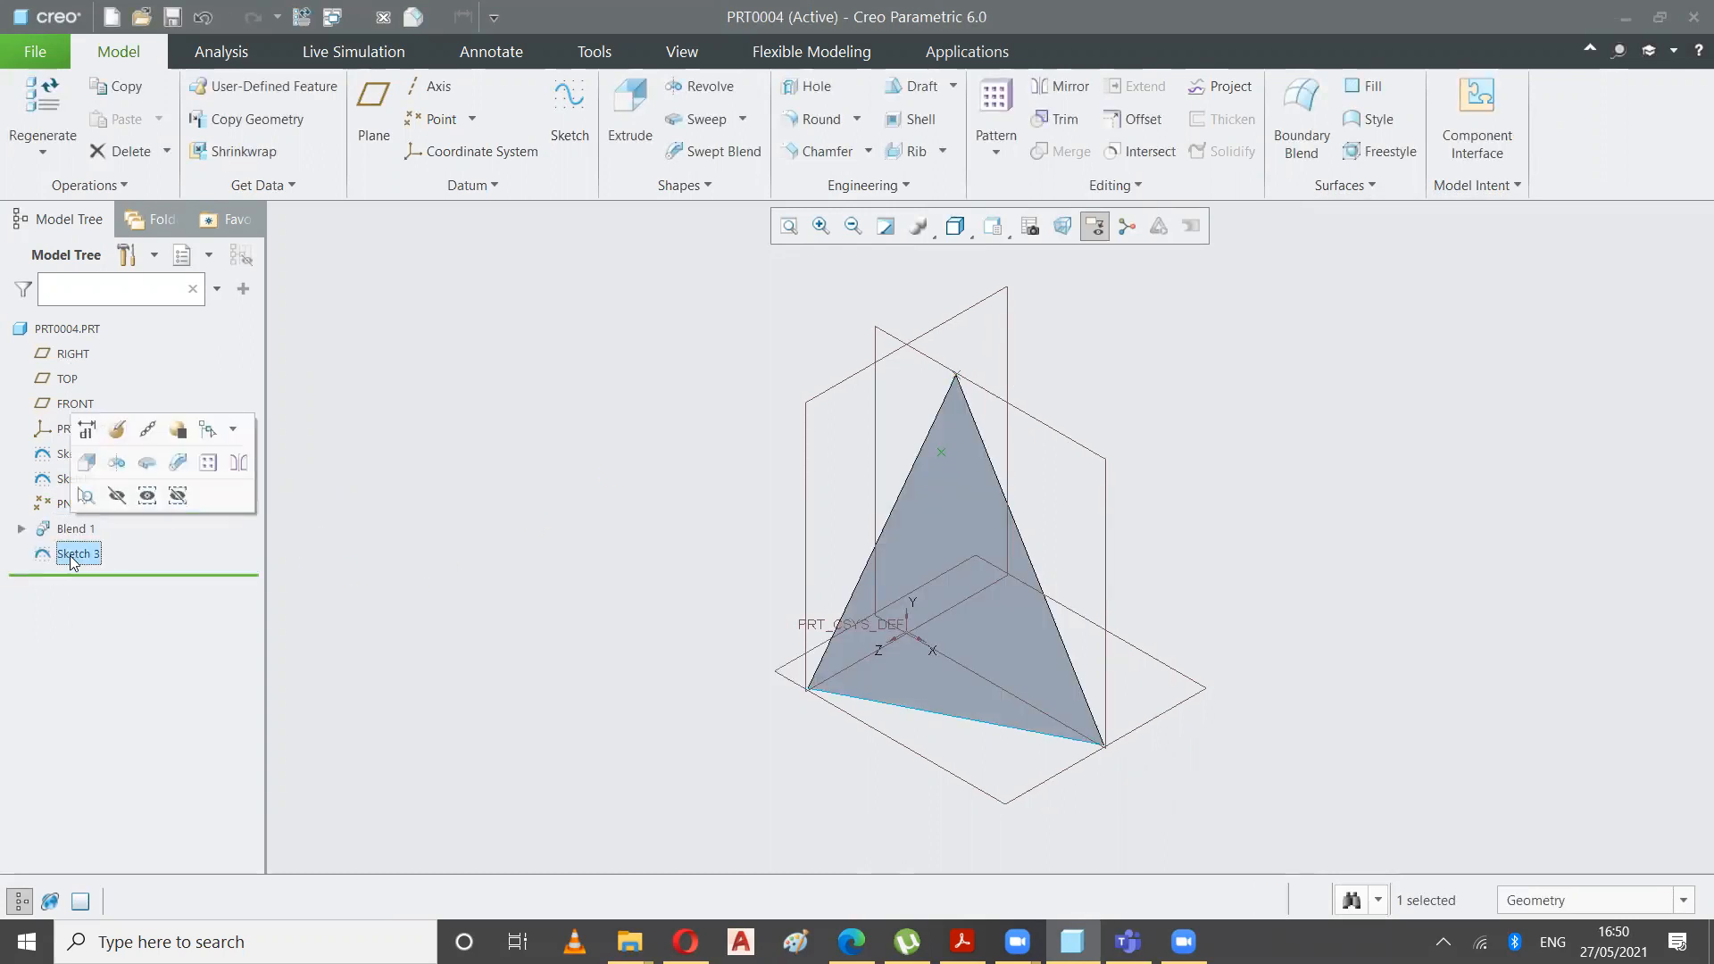
left_click(113, 457)
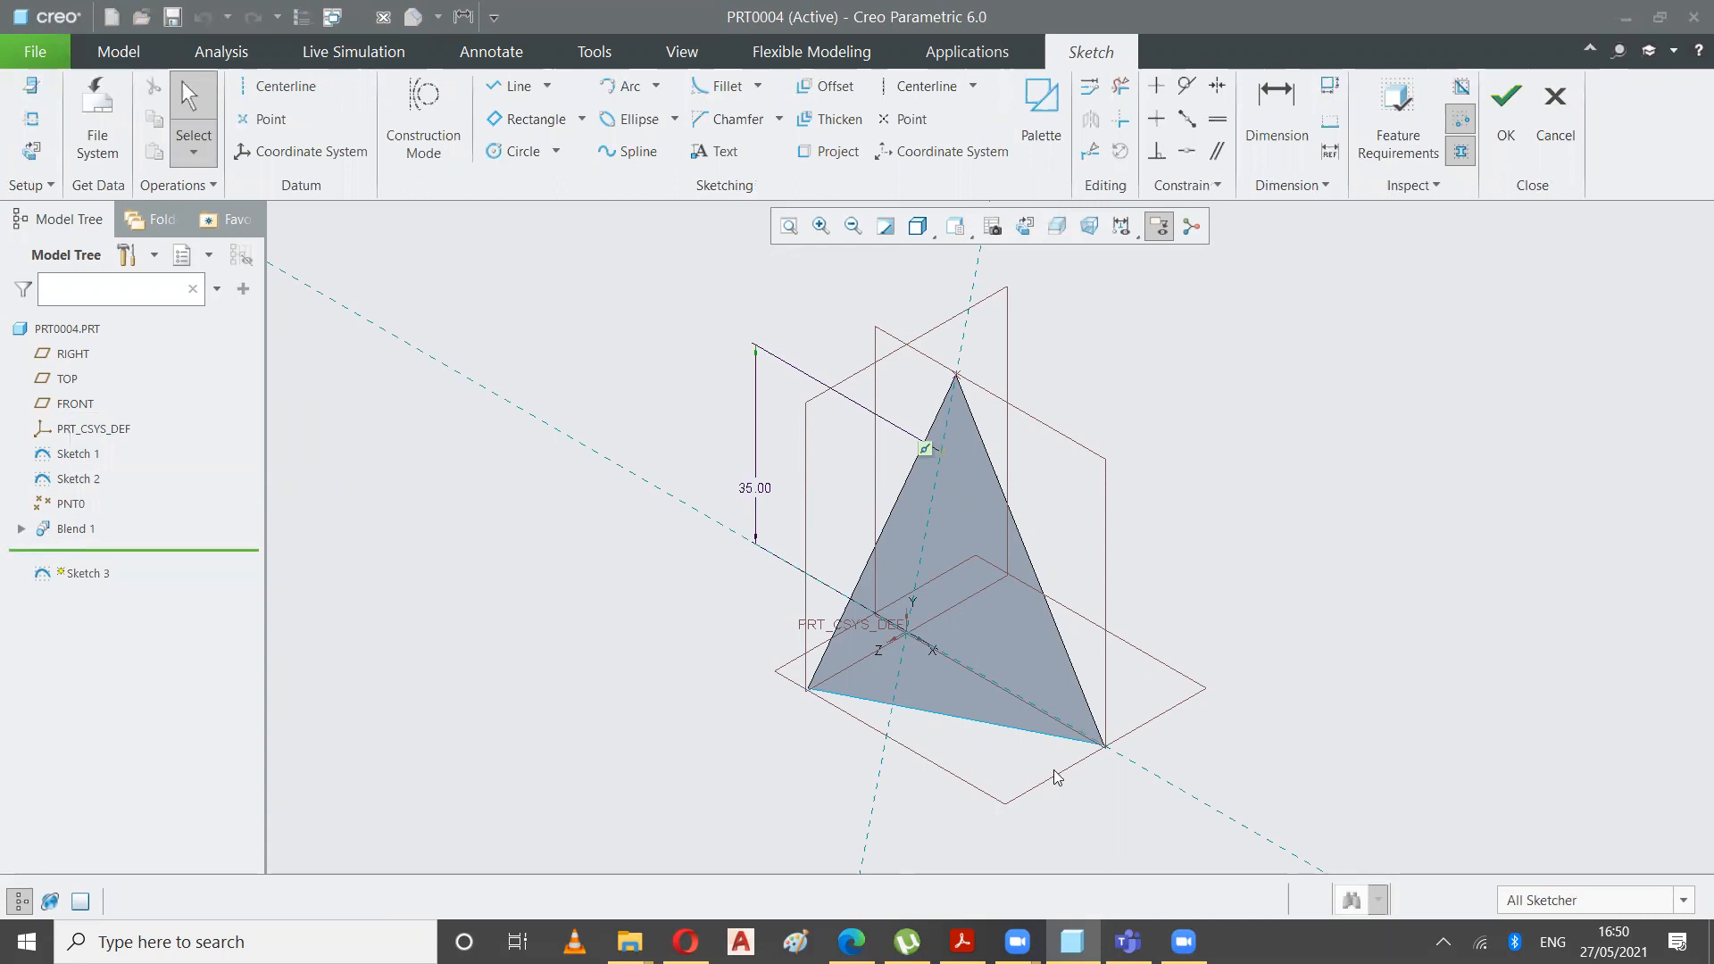
scroll(932, 668, "down", 5)
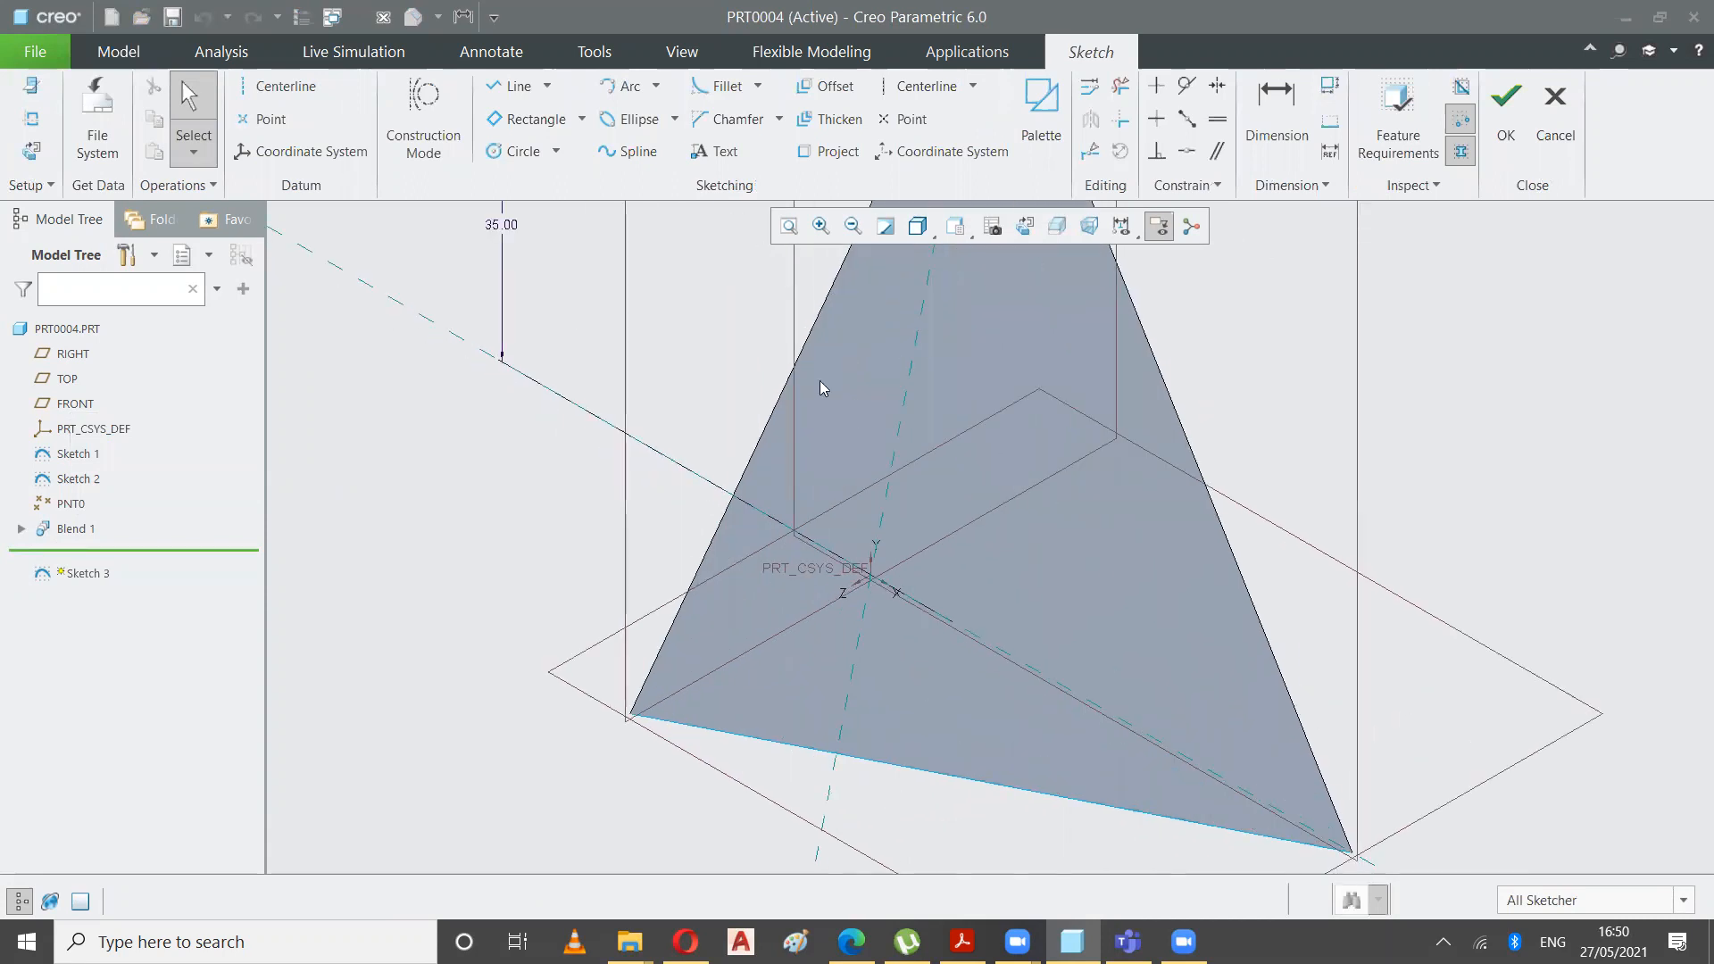
left_click(788, 226)
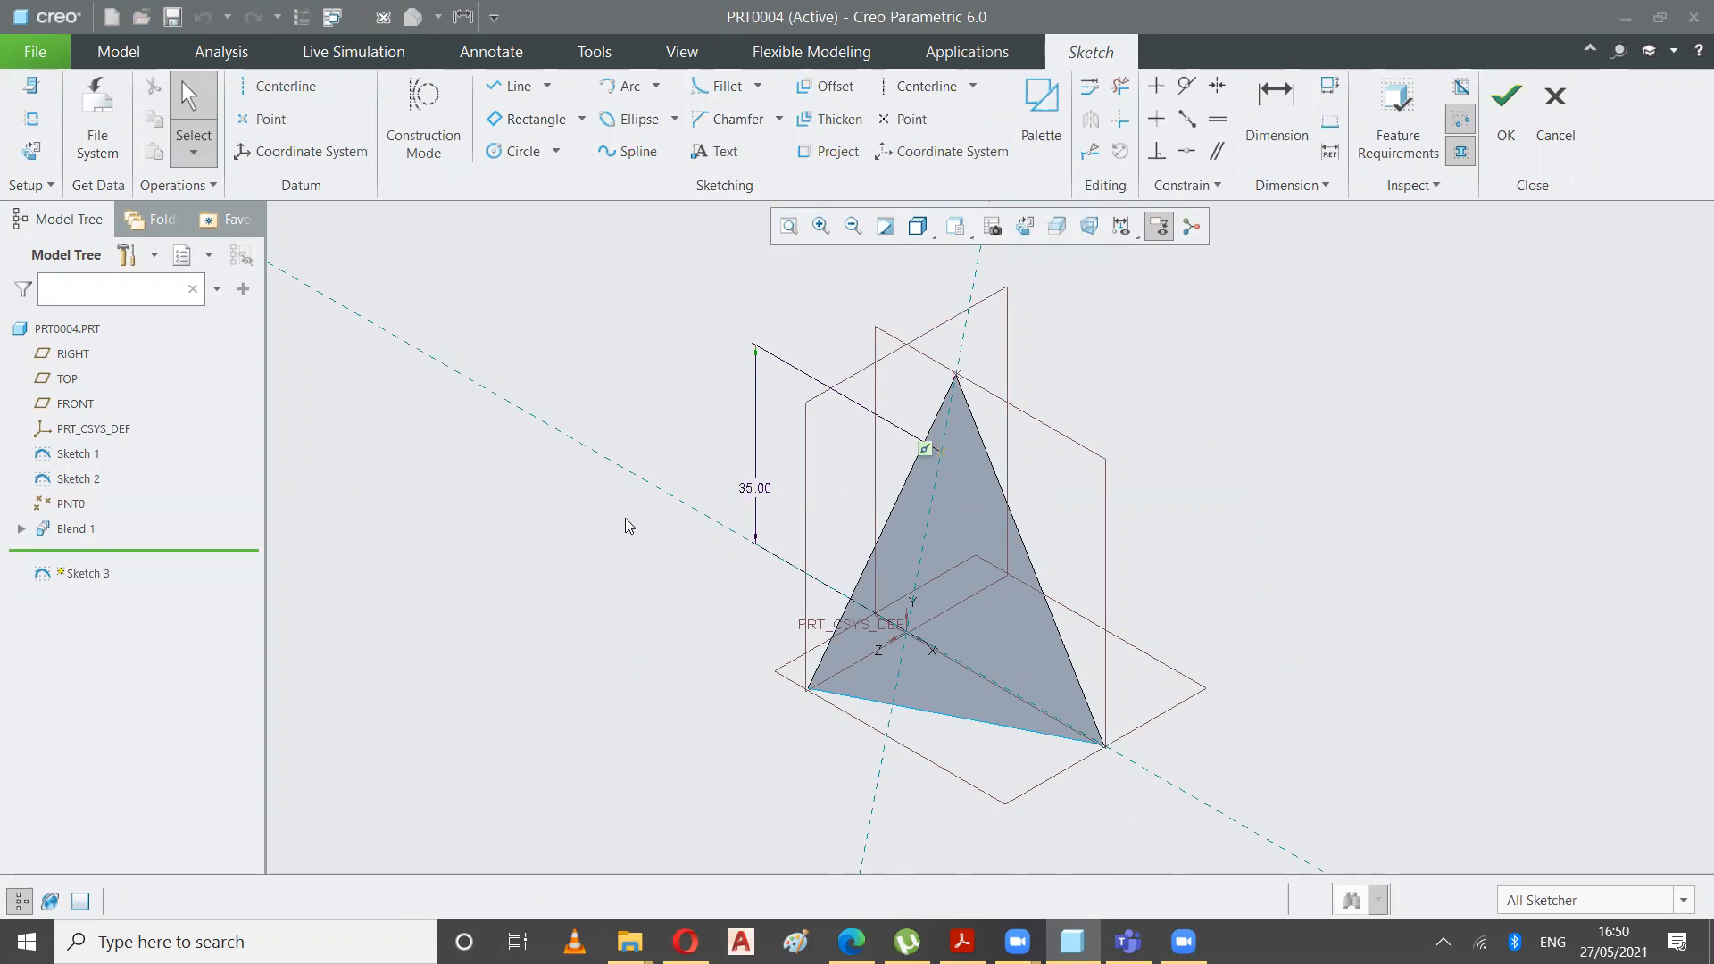
left_click(1556, 111)
left_click(926, 505)
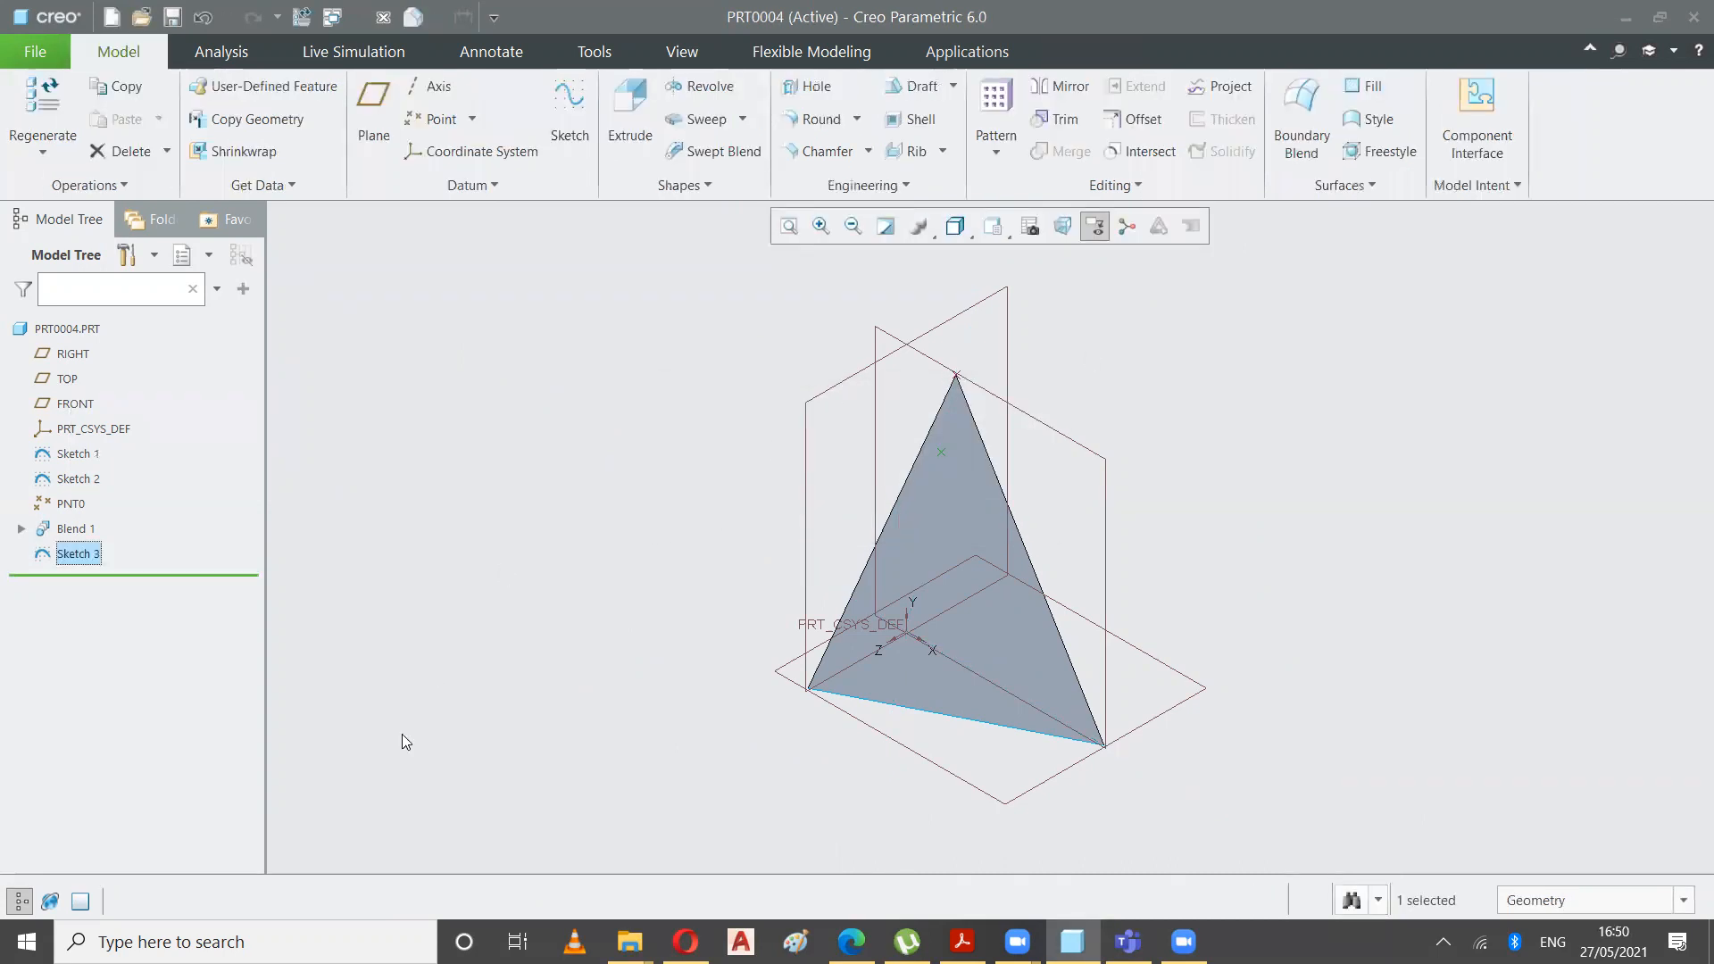
- Delete Sketch 3, which holds only the datum point on the sloping face
left_click(78, 556)
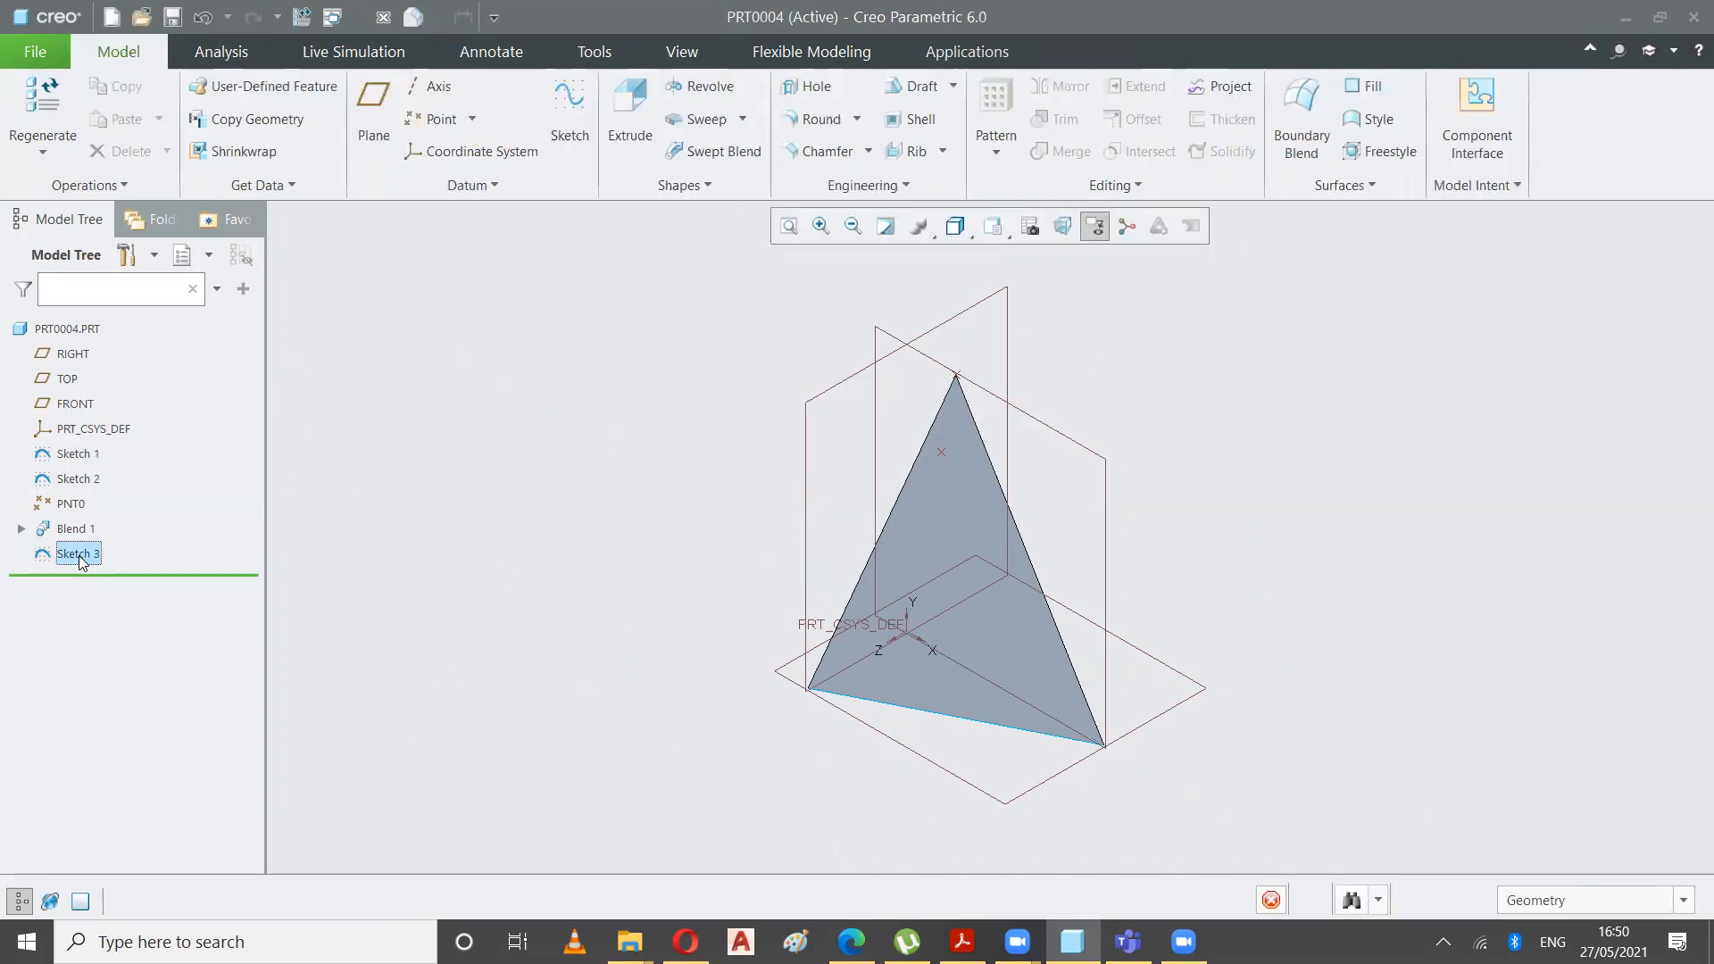
right_click(78, 556)
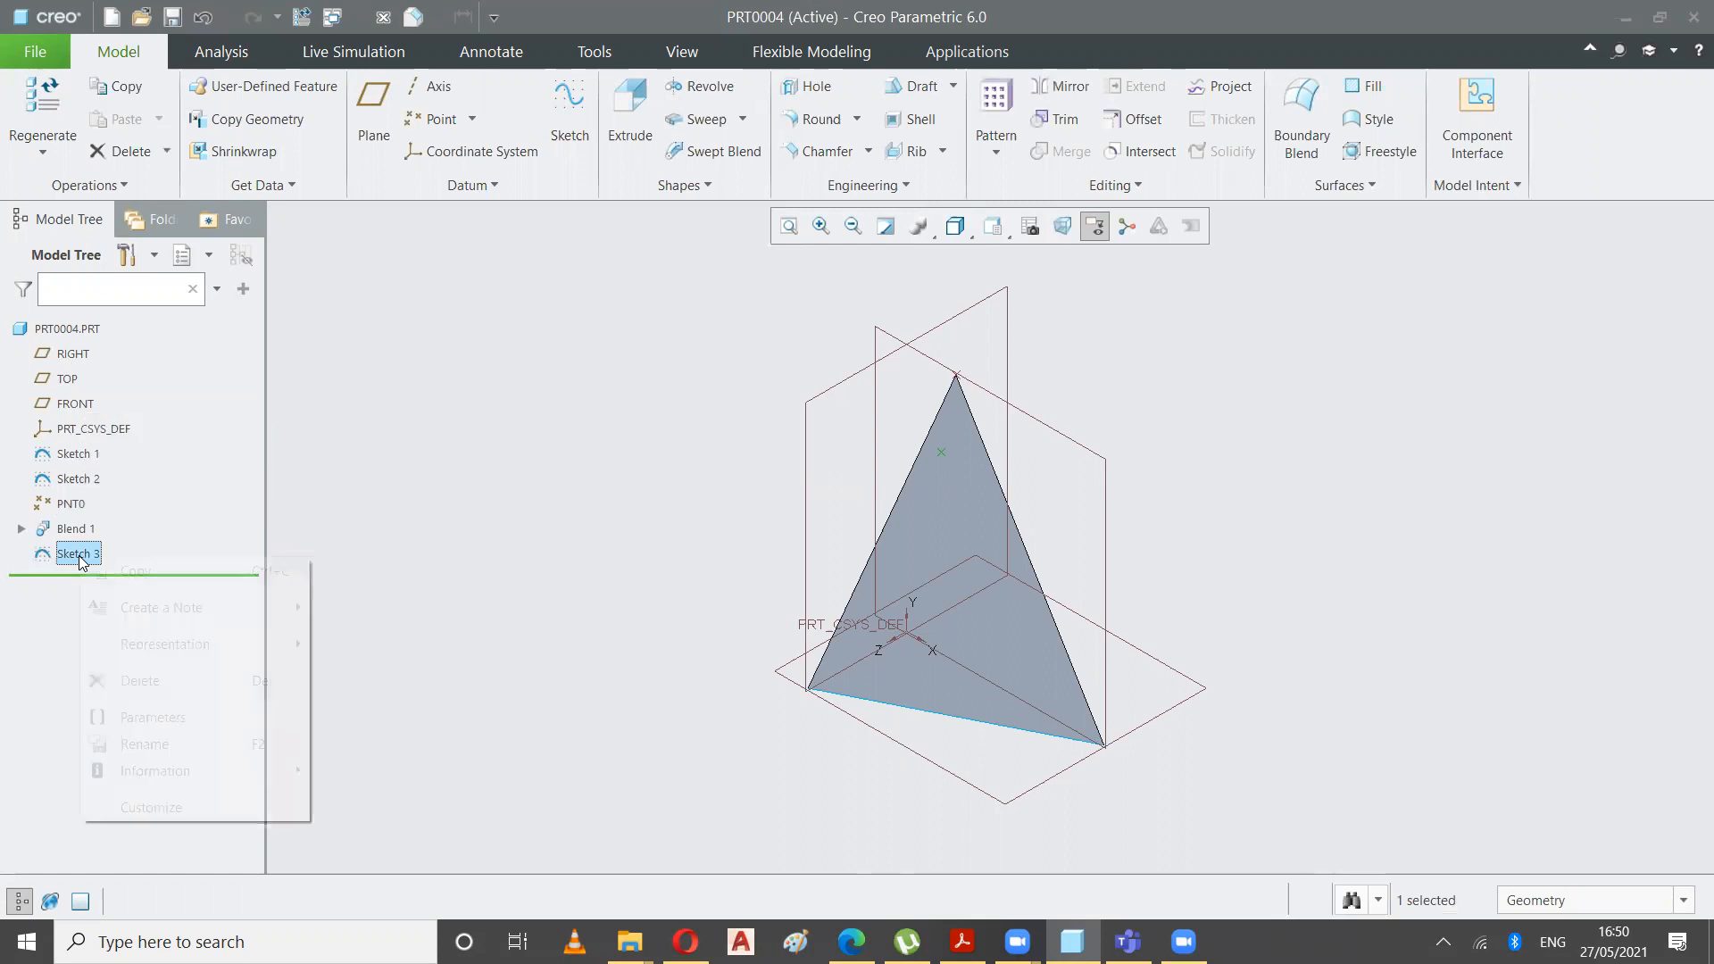
left_click(138, 680)
left_click(795, 494)
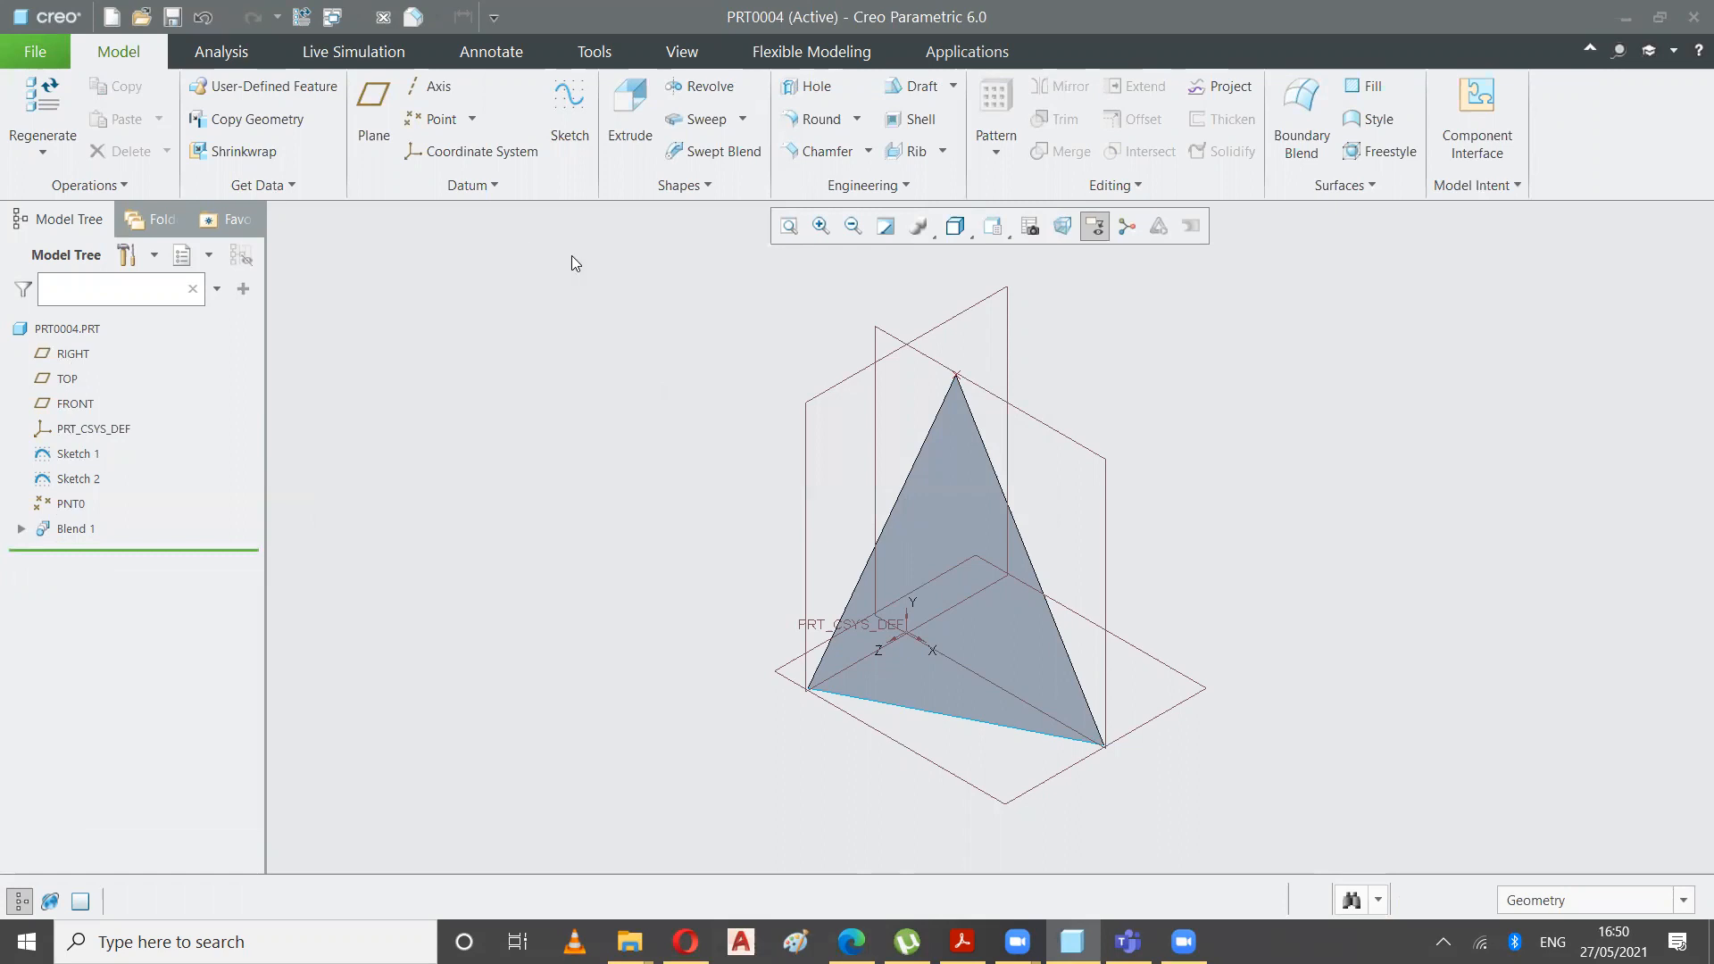
- Open a new sketch on the FRONT datum plane, using the RIGHT plane as the orientation reference
left_click(562, 118)
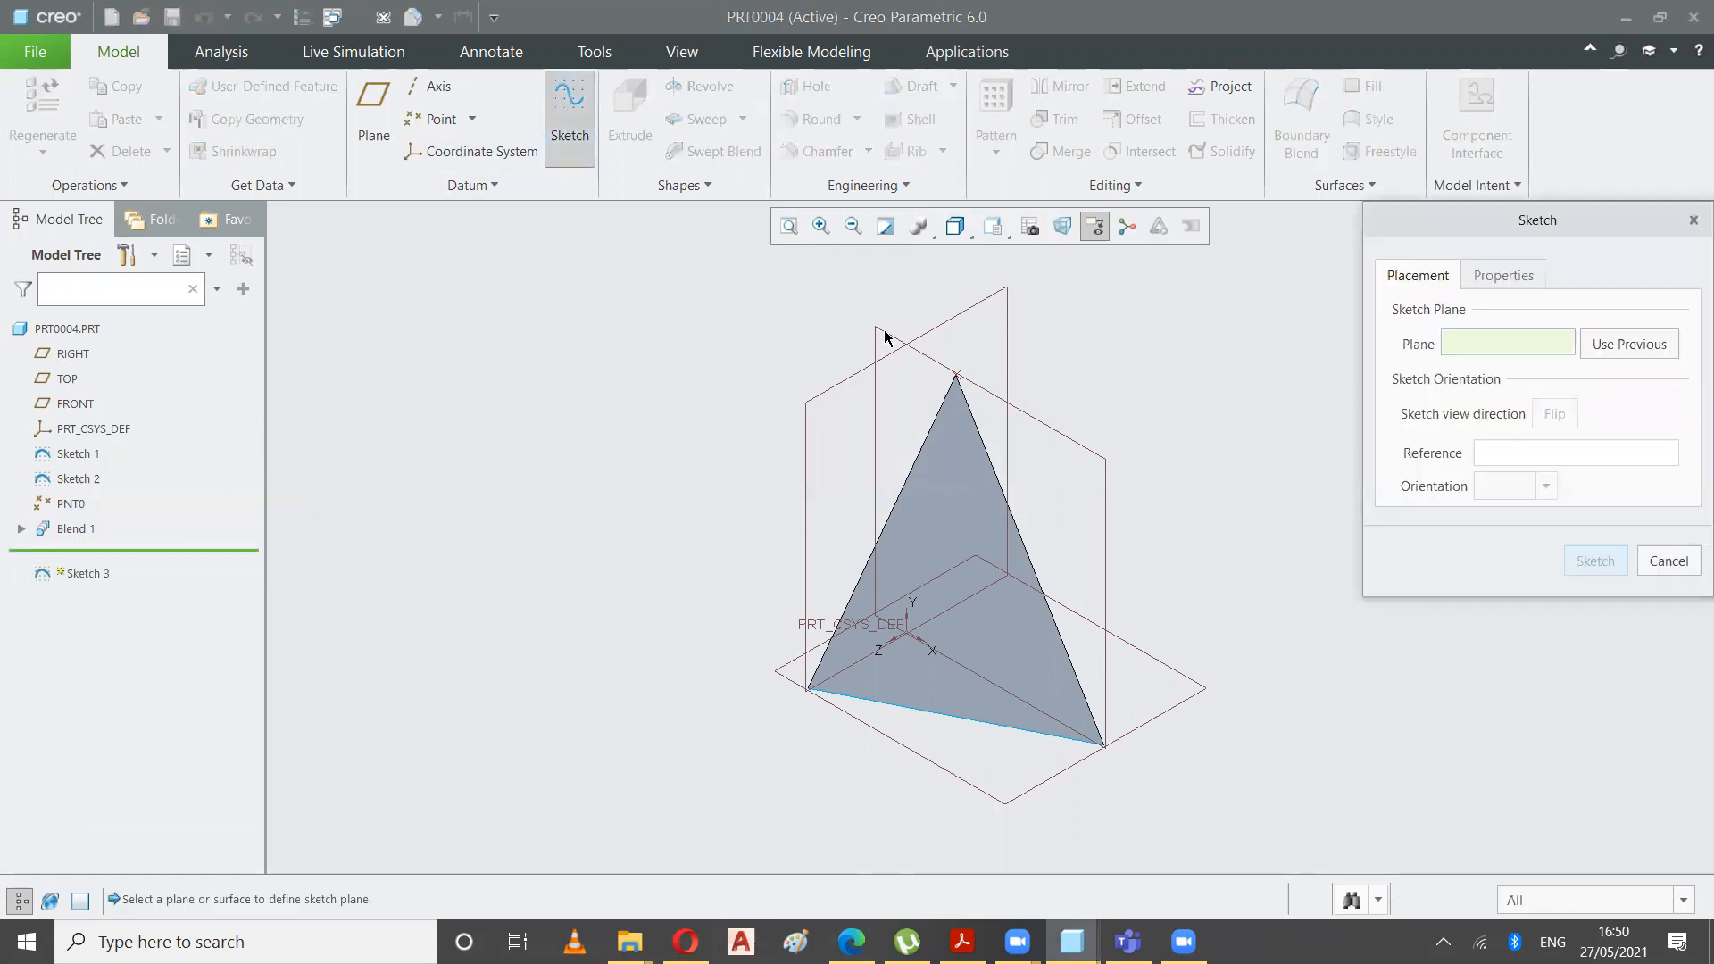
left_click(1046, 348)
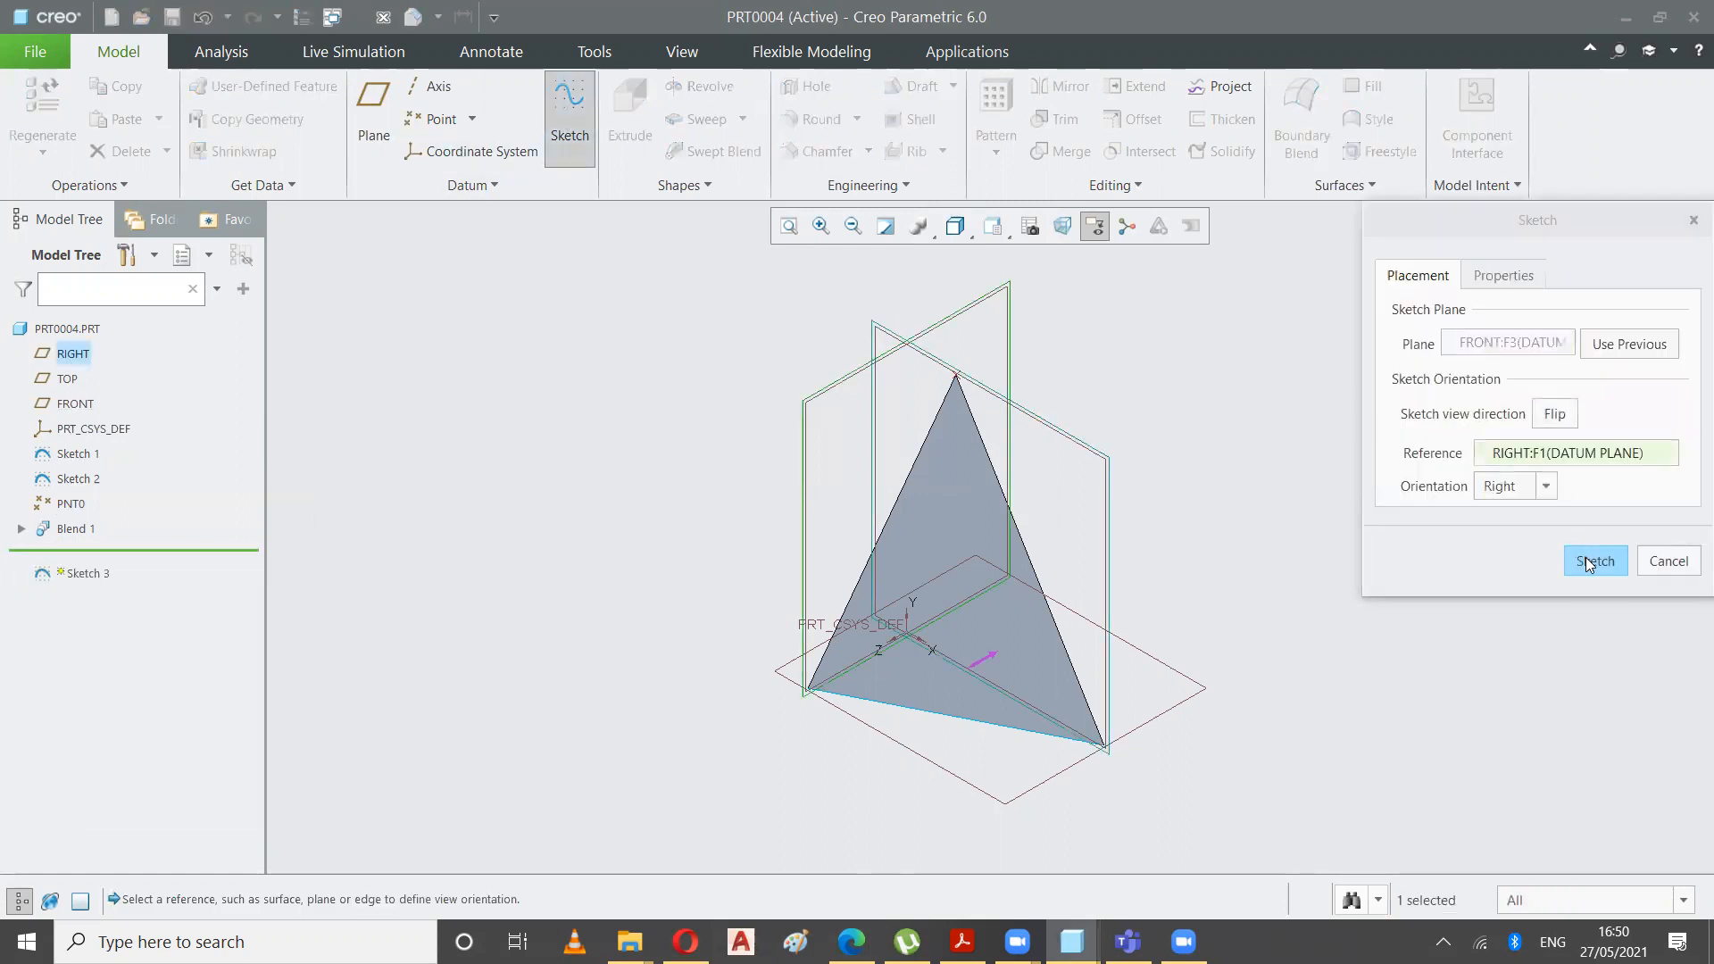
left_click(1585, 557)
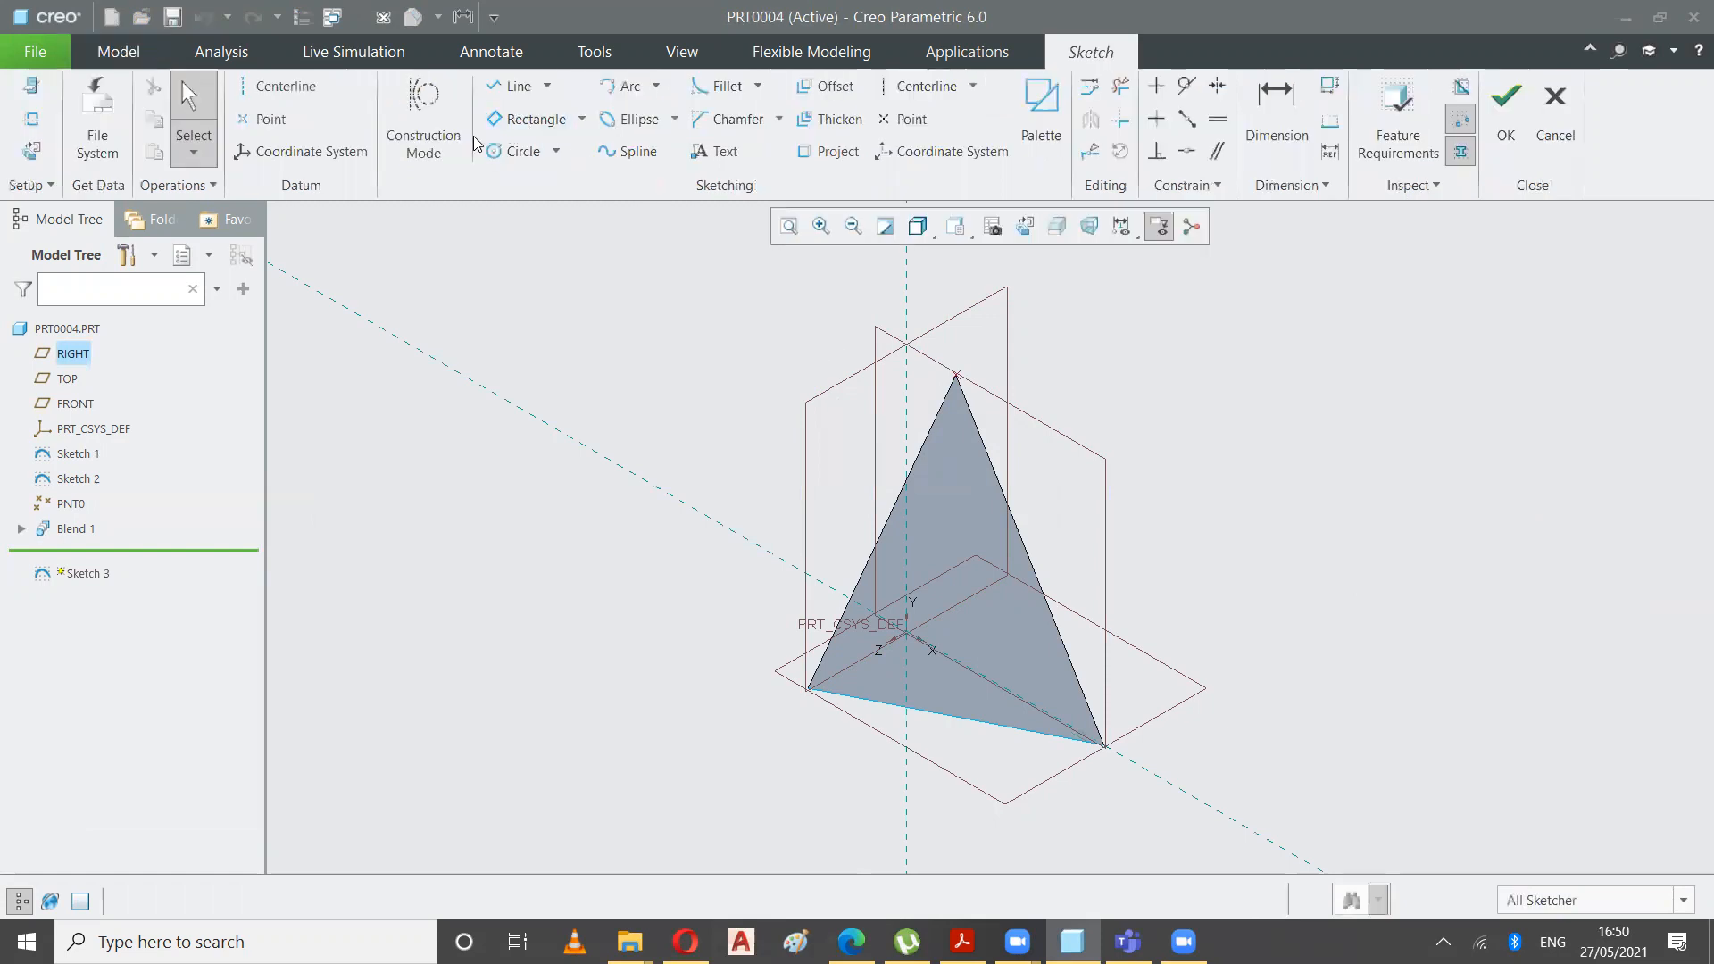
- Place a datum point beside the pyramid, constrain it coincident with the sloping back face, and return to the default orientation
left_click(282, 119)
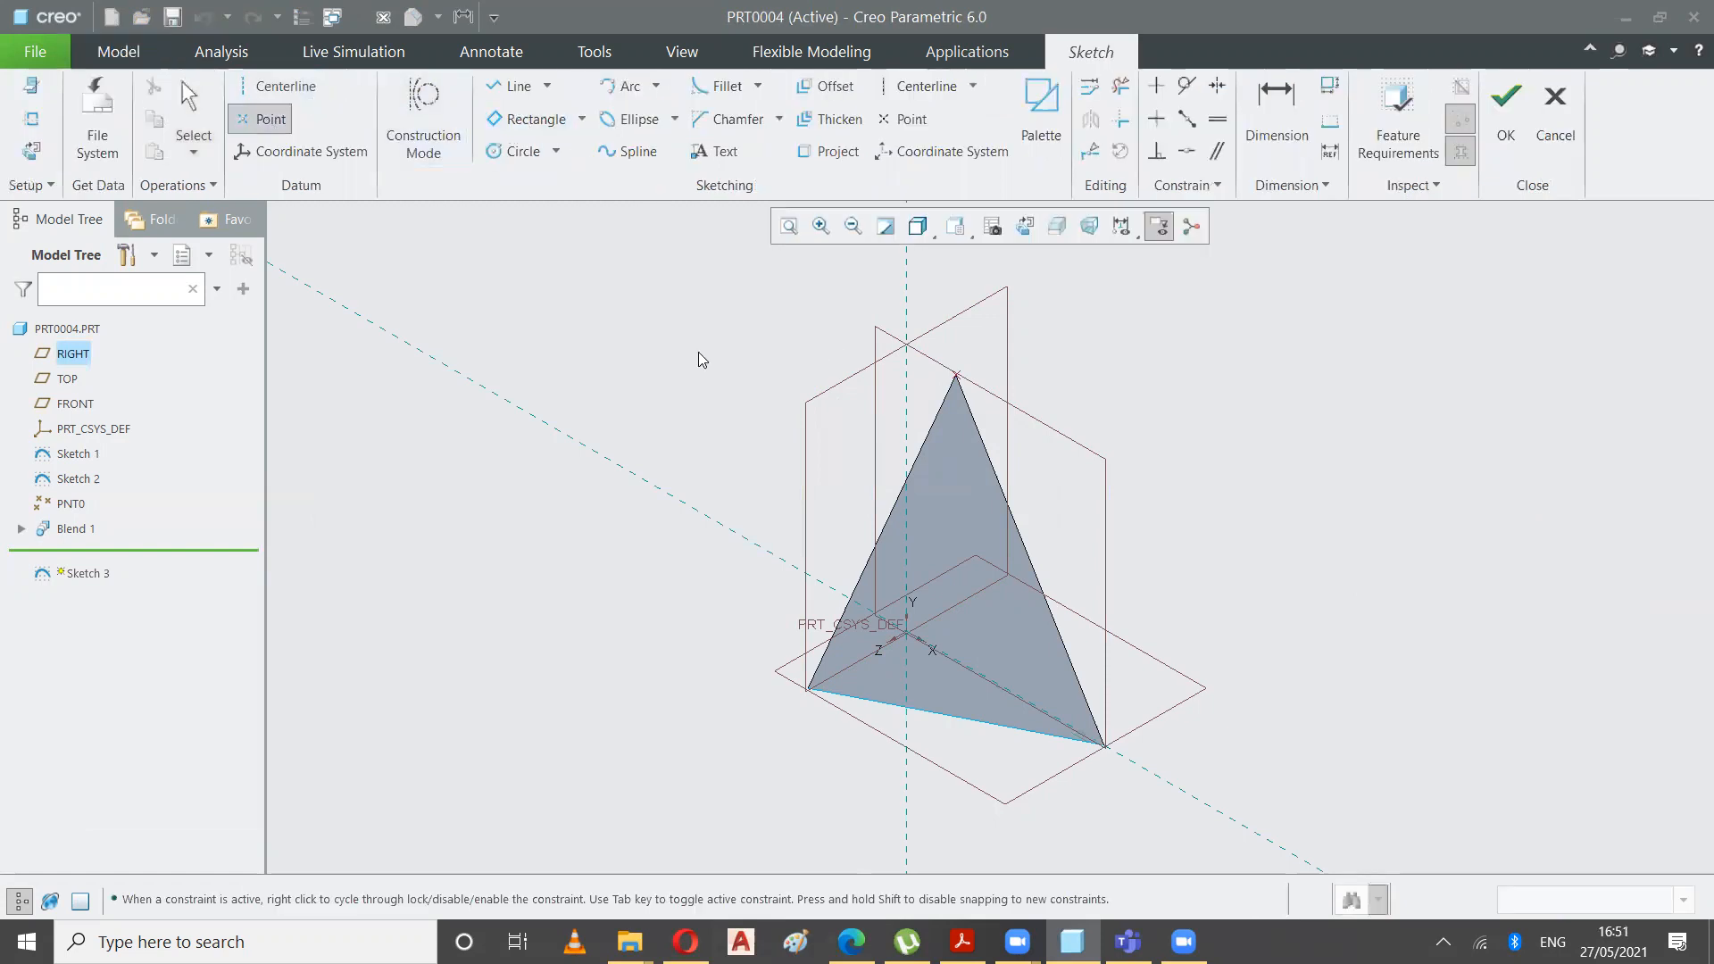
left_click(858, 429)
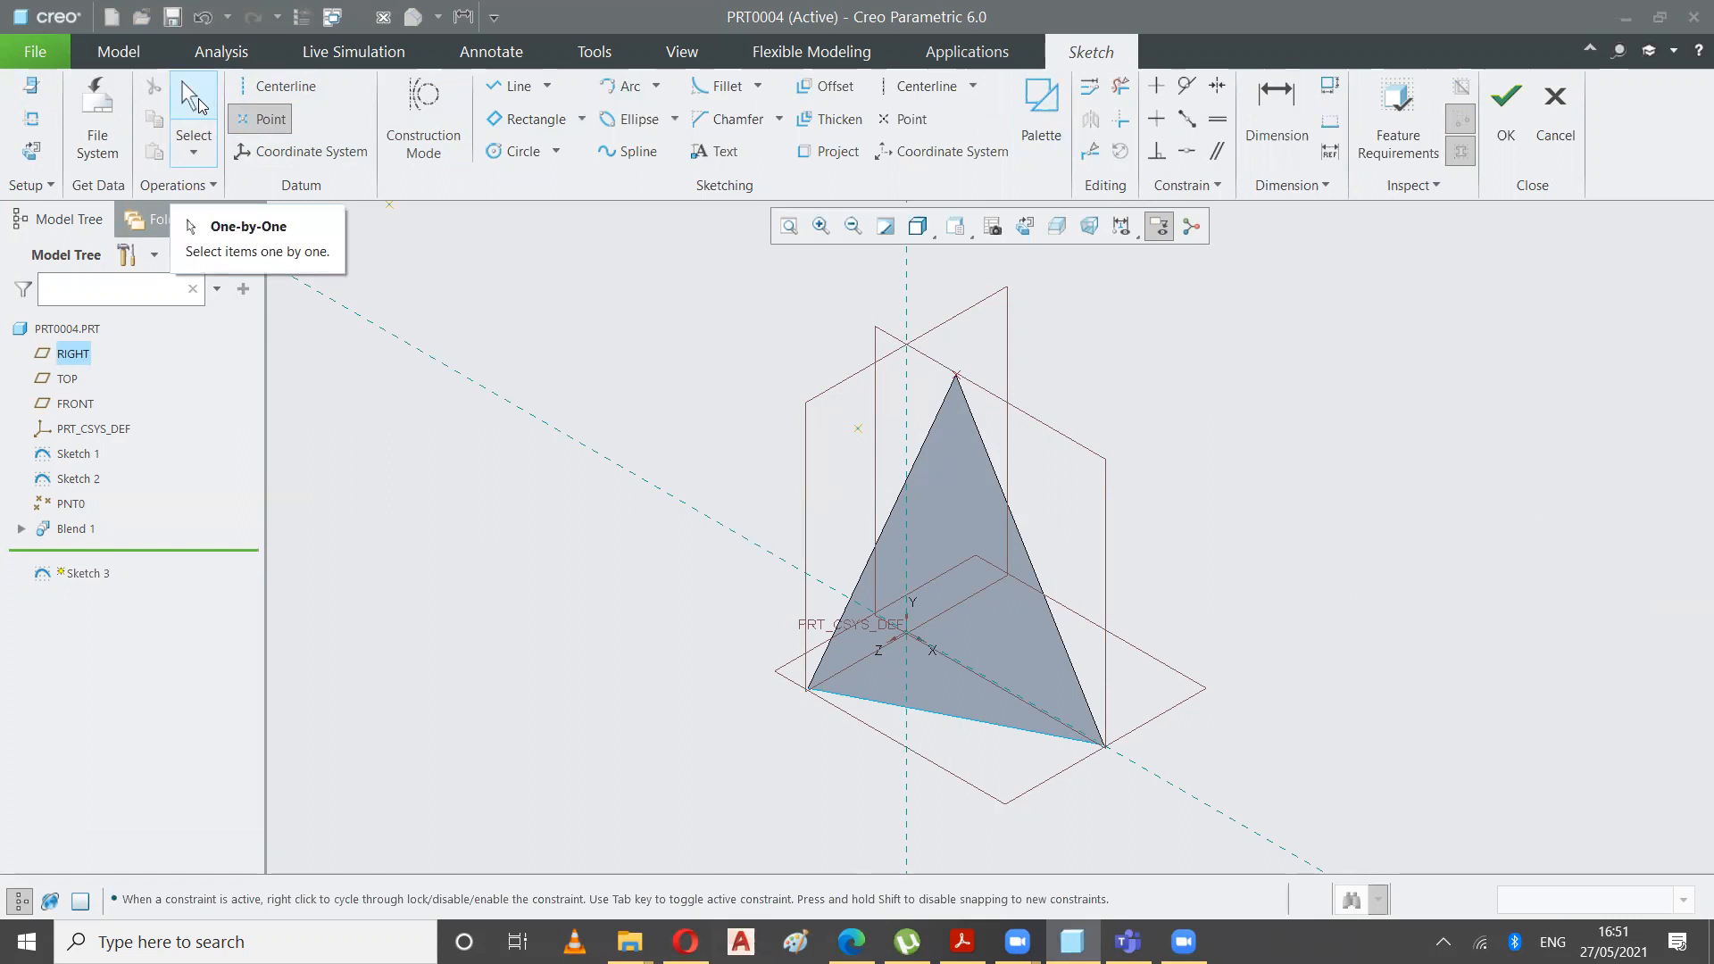
left_click(198, 98)
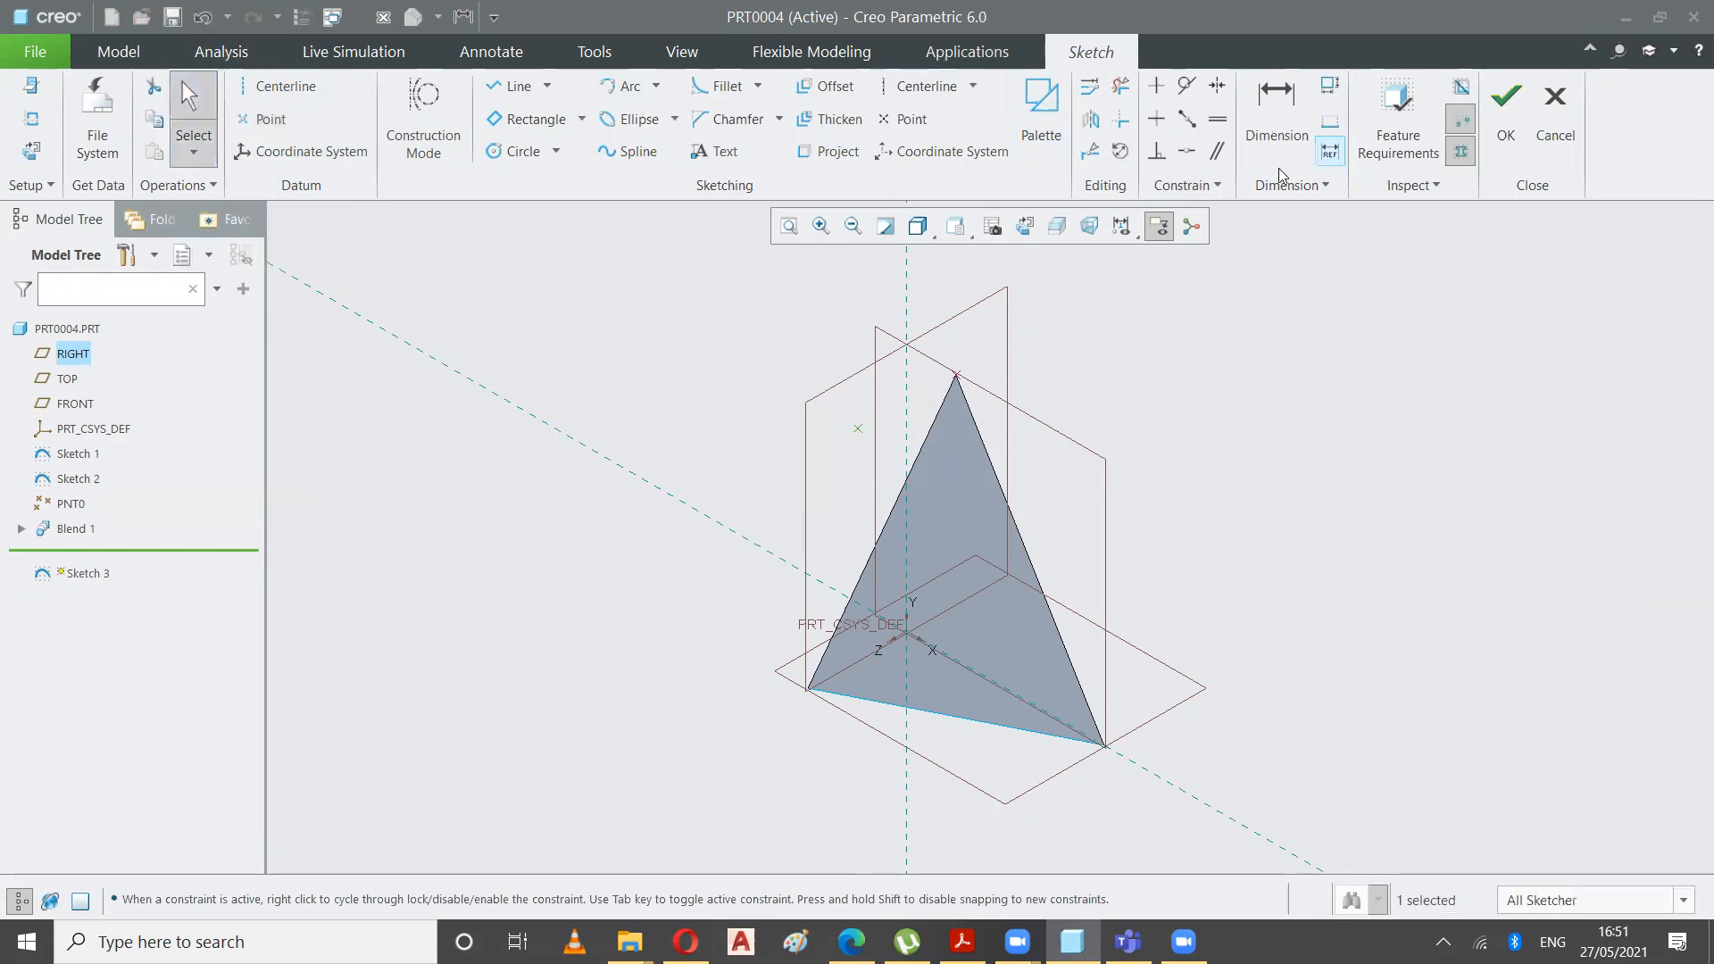
middle_click_drag(828, 285, 864, 306)
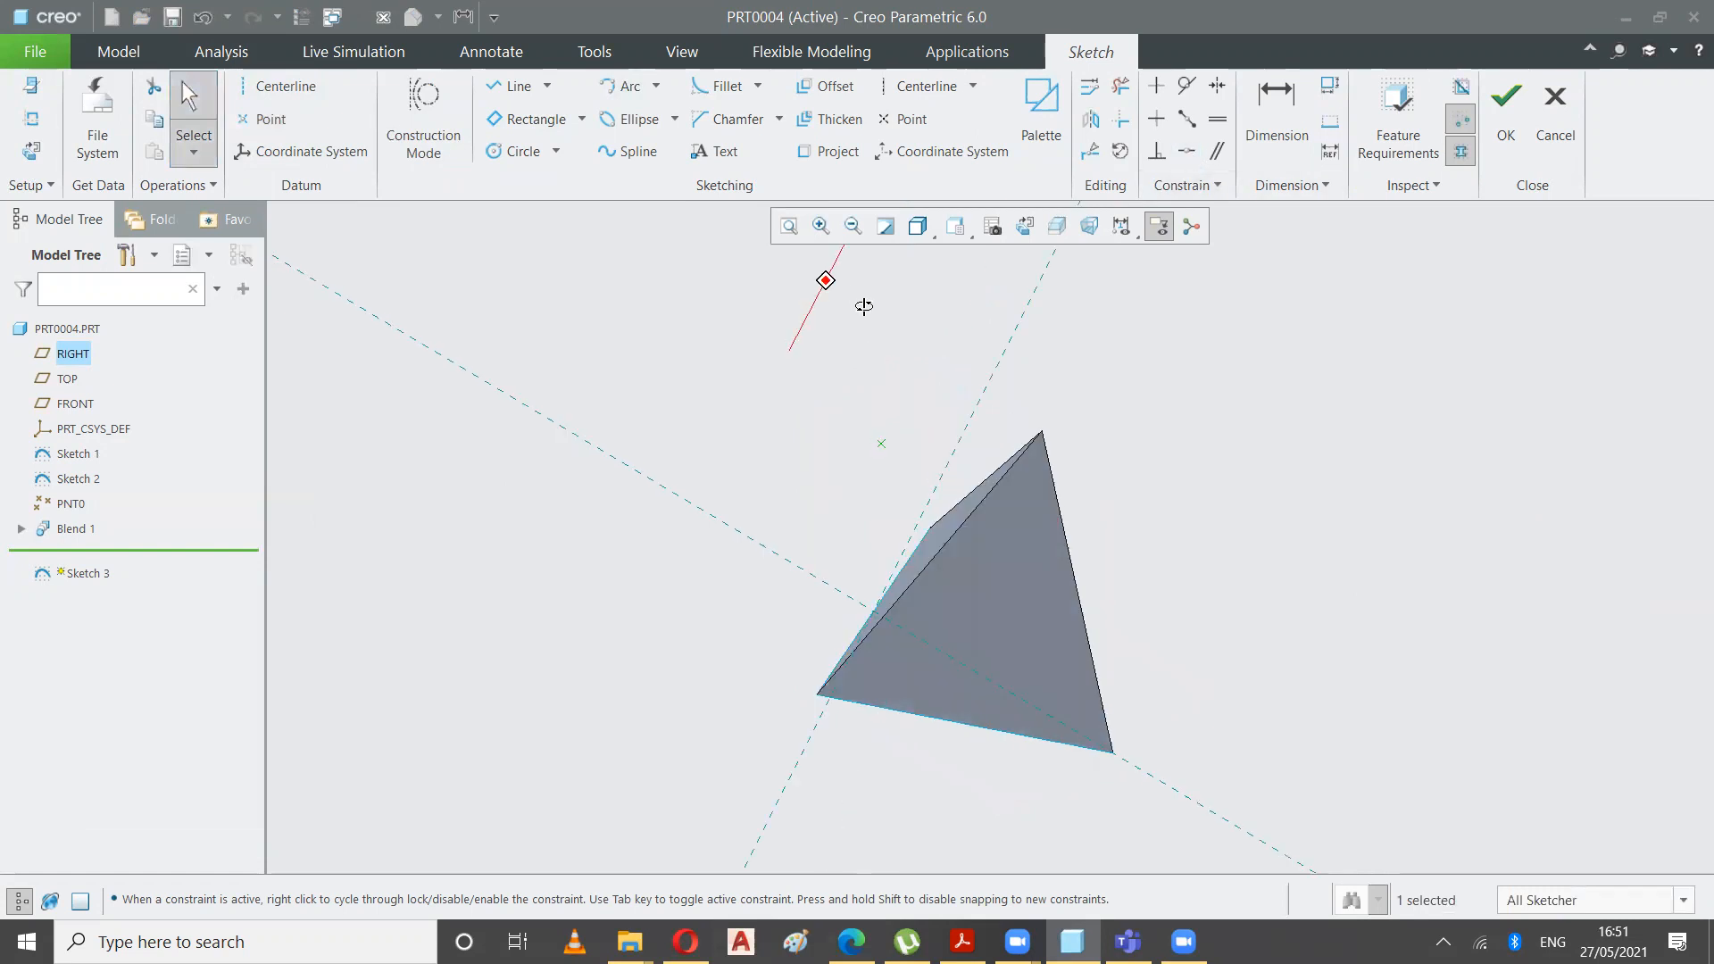
left_click(1187, 151)
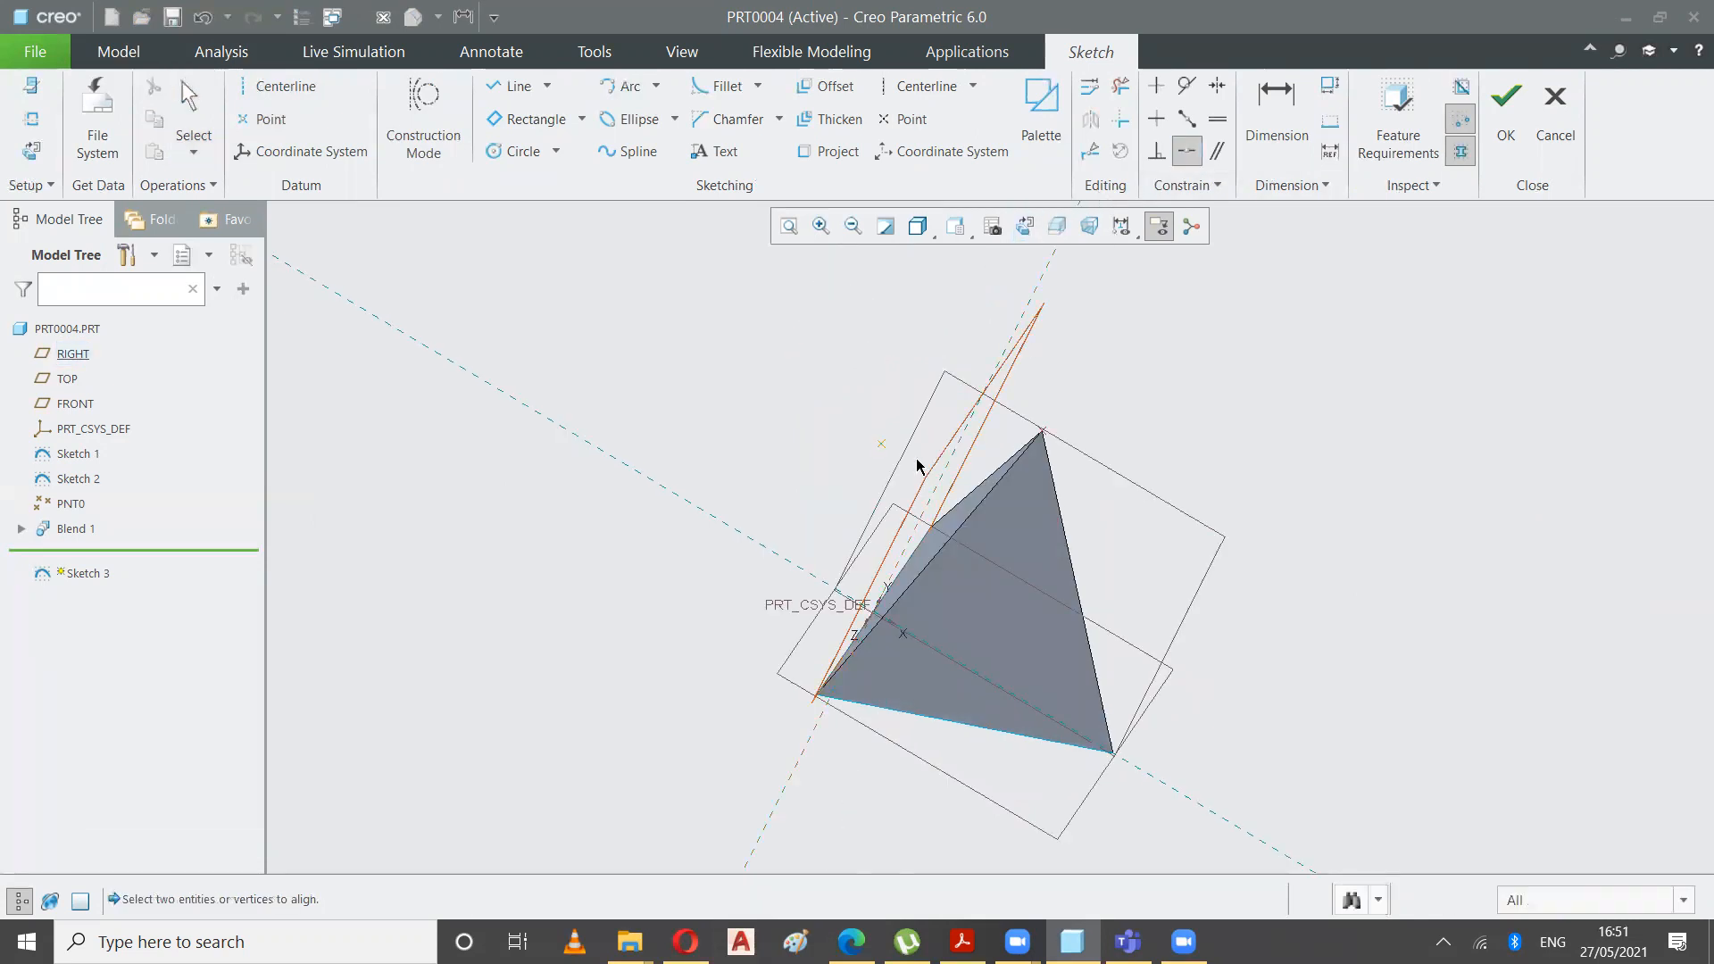
left_click(964, 514)
left_click(955, 231)
left_click(946, 255)
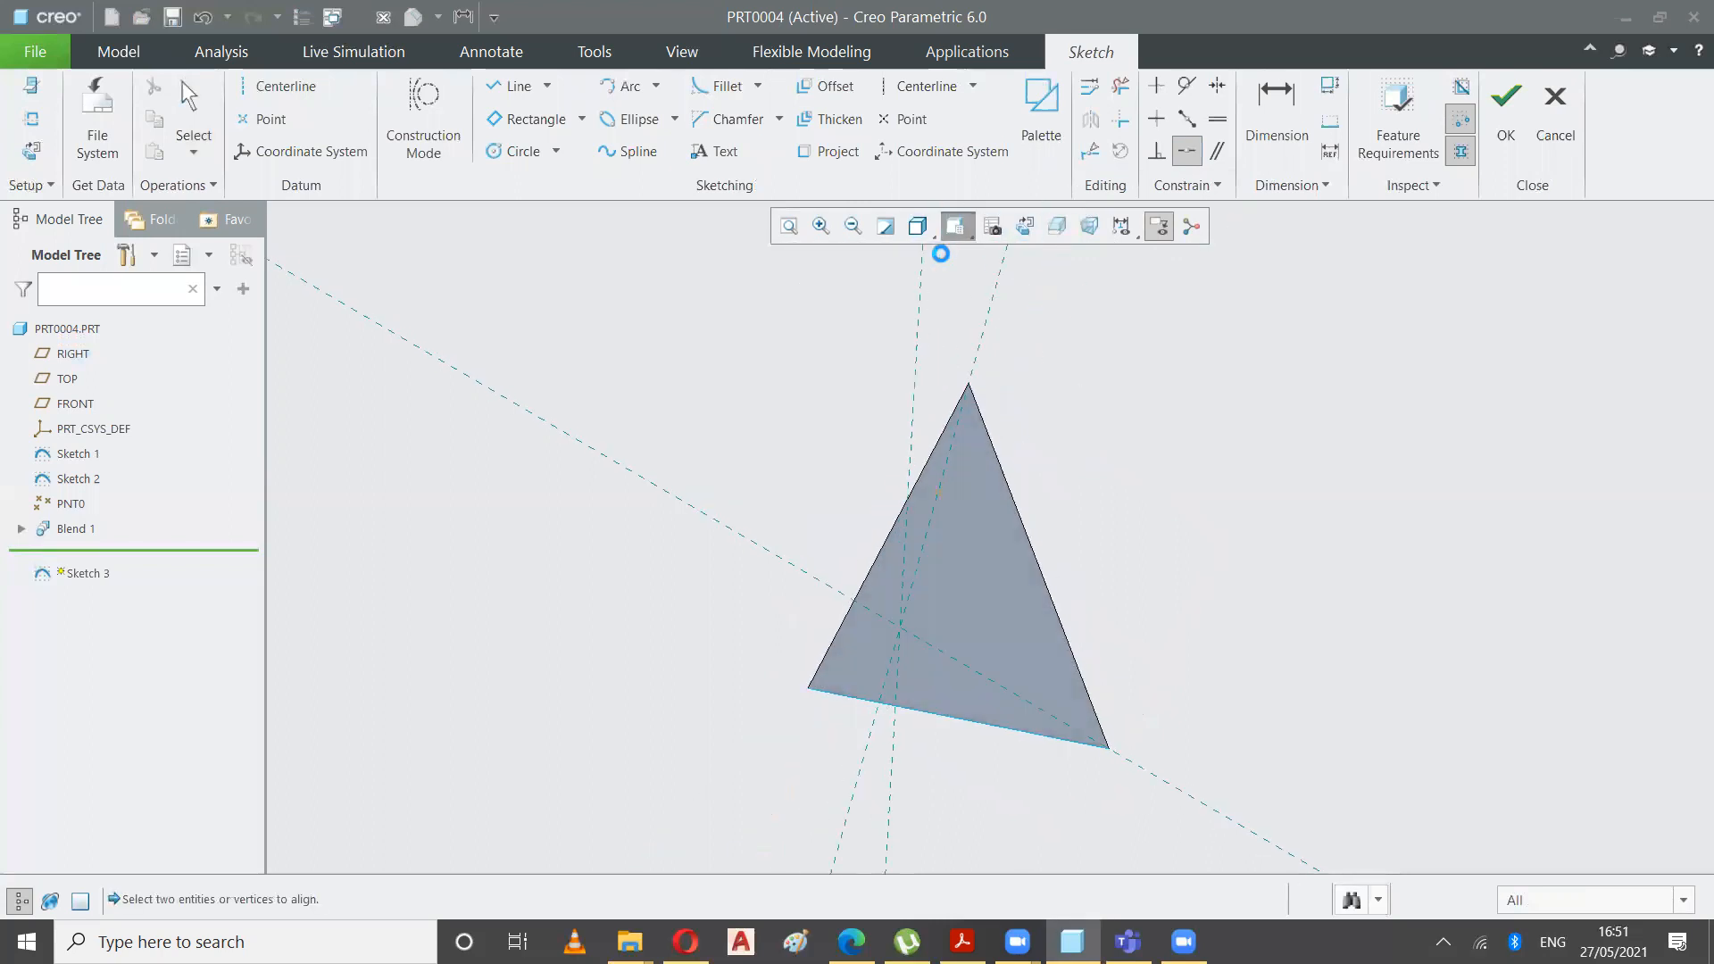
- Dimension the datum point's height above the horizontal reference and set it to 35
left_click(1277, 112)
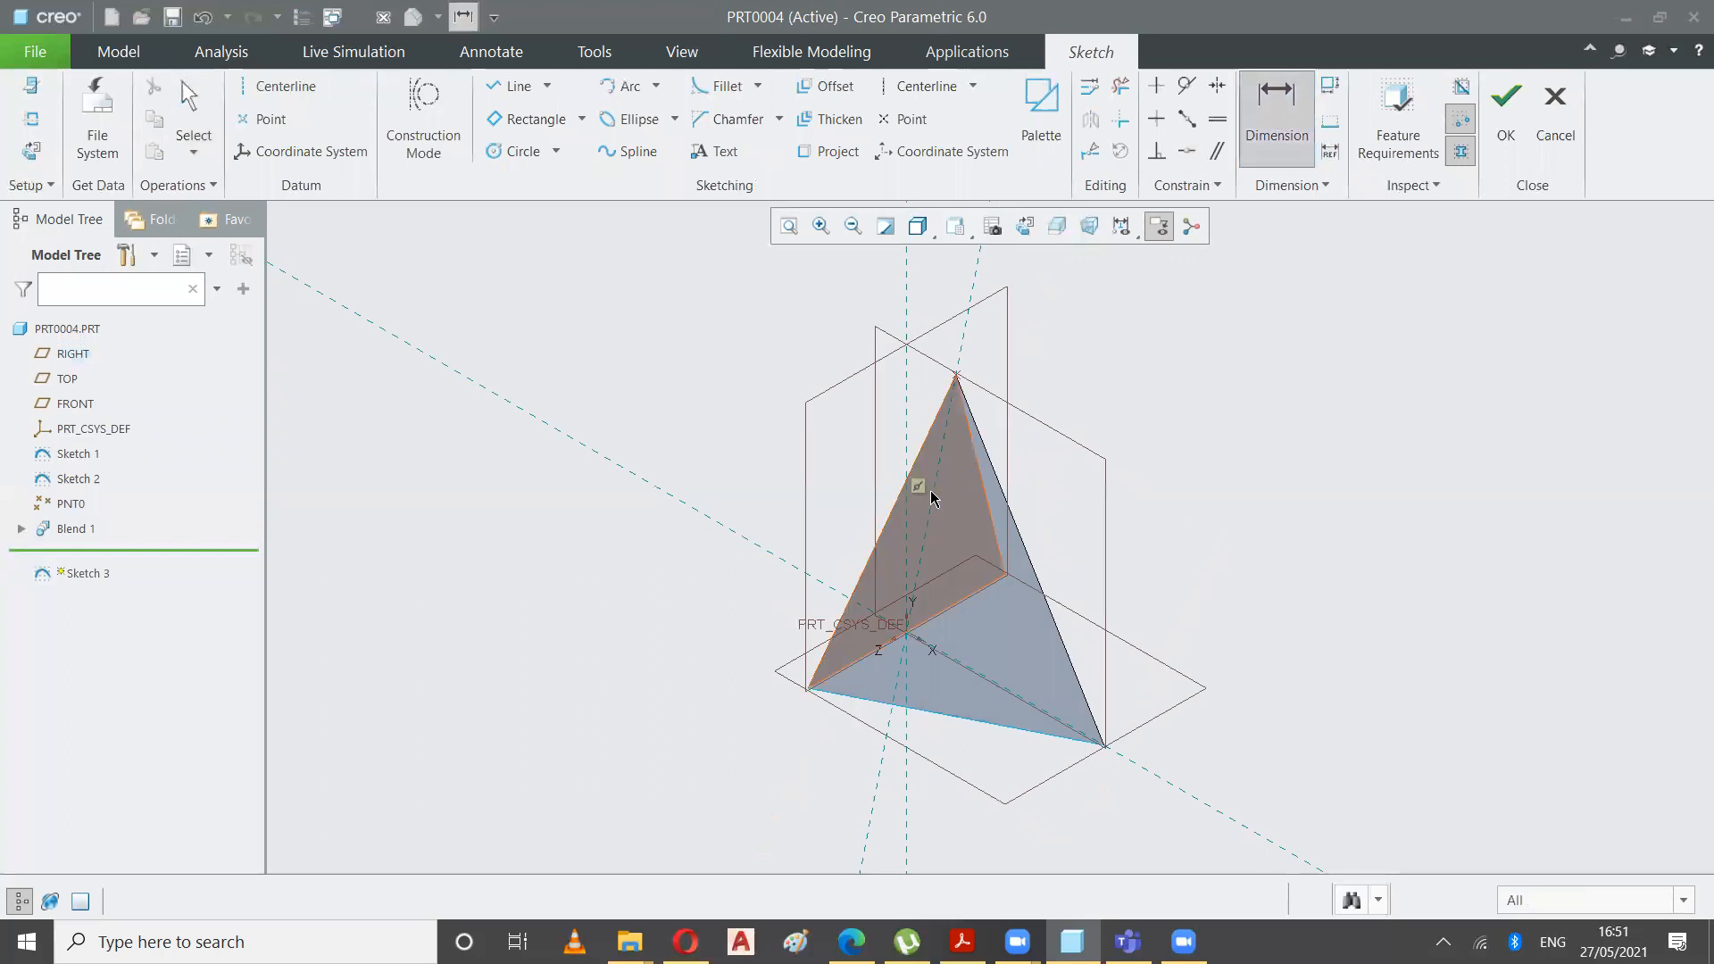
left_click(739, 539)
middle_click(778, 451)
type("35")
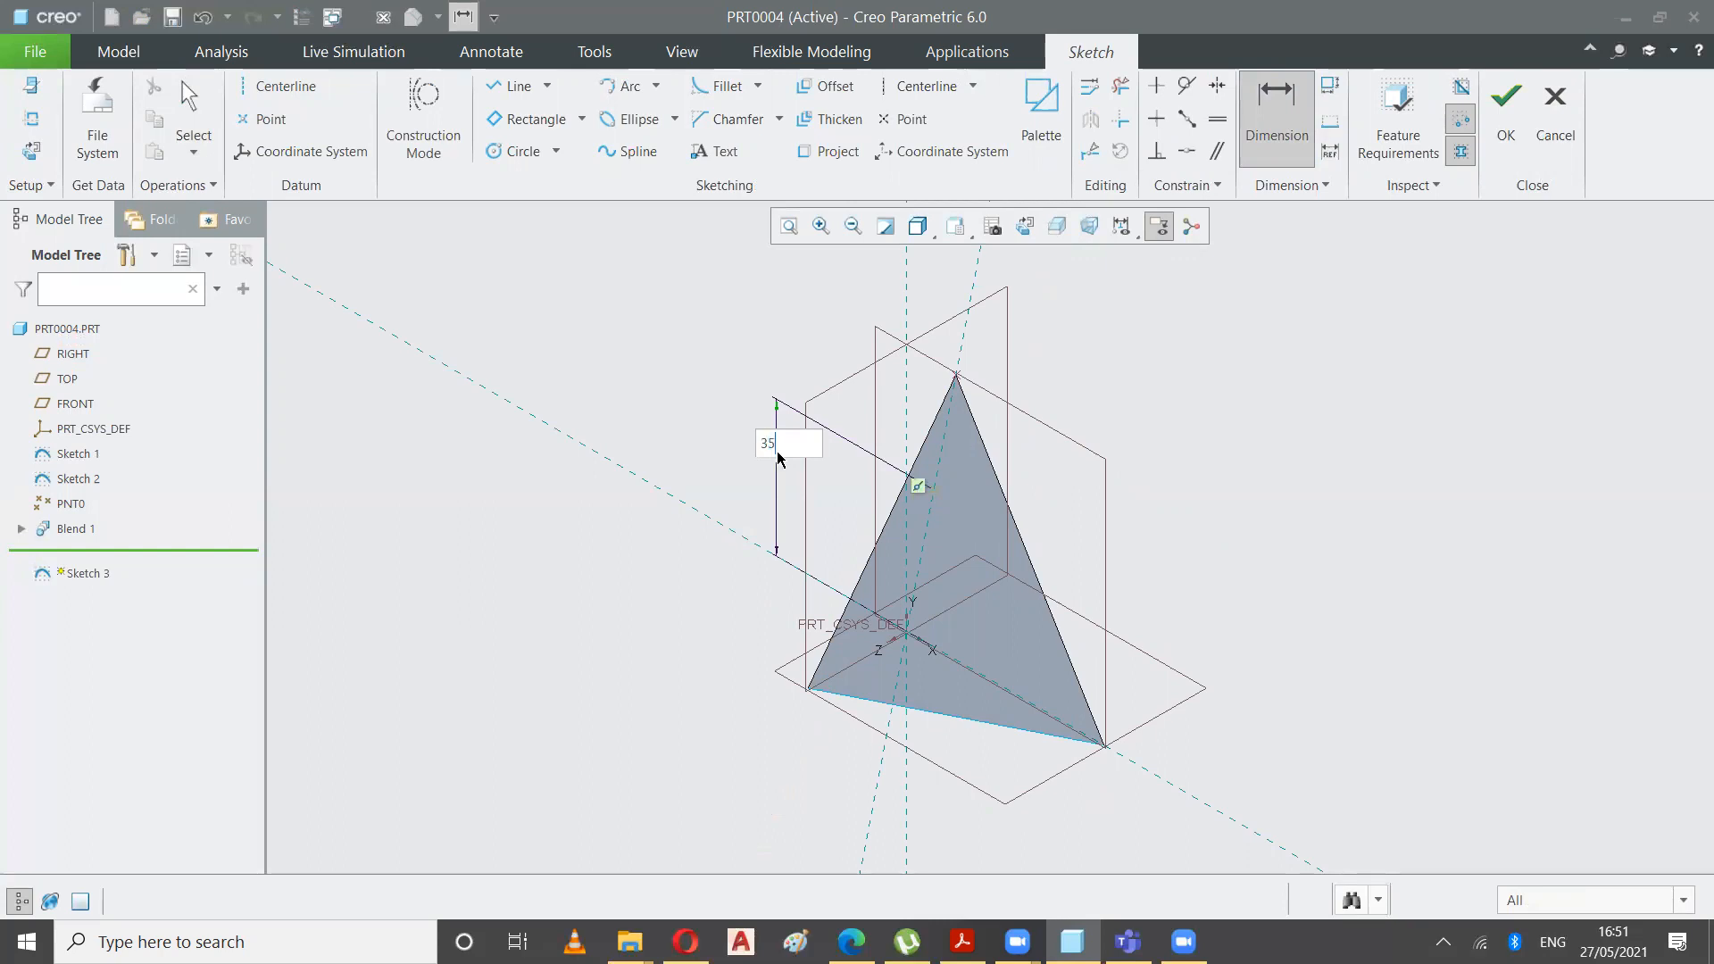
key("Return")
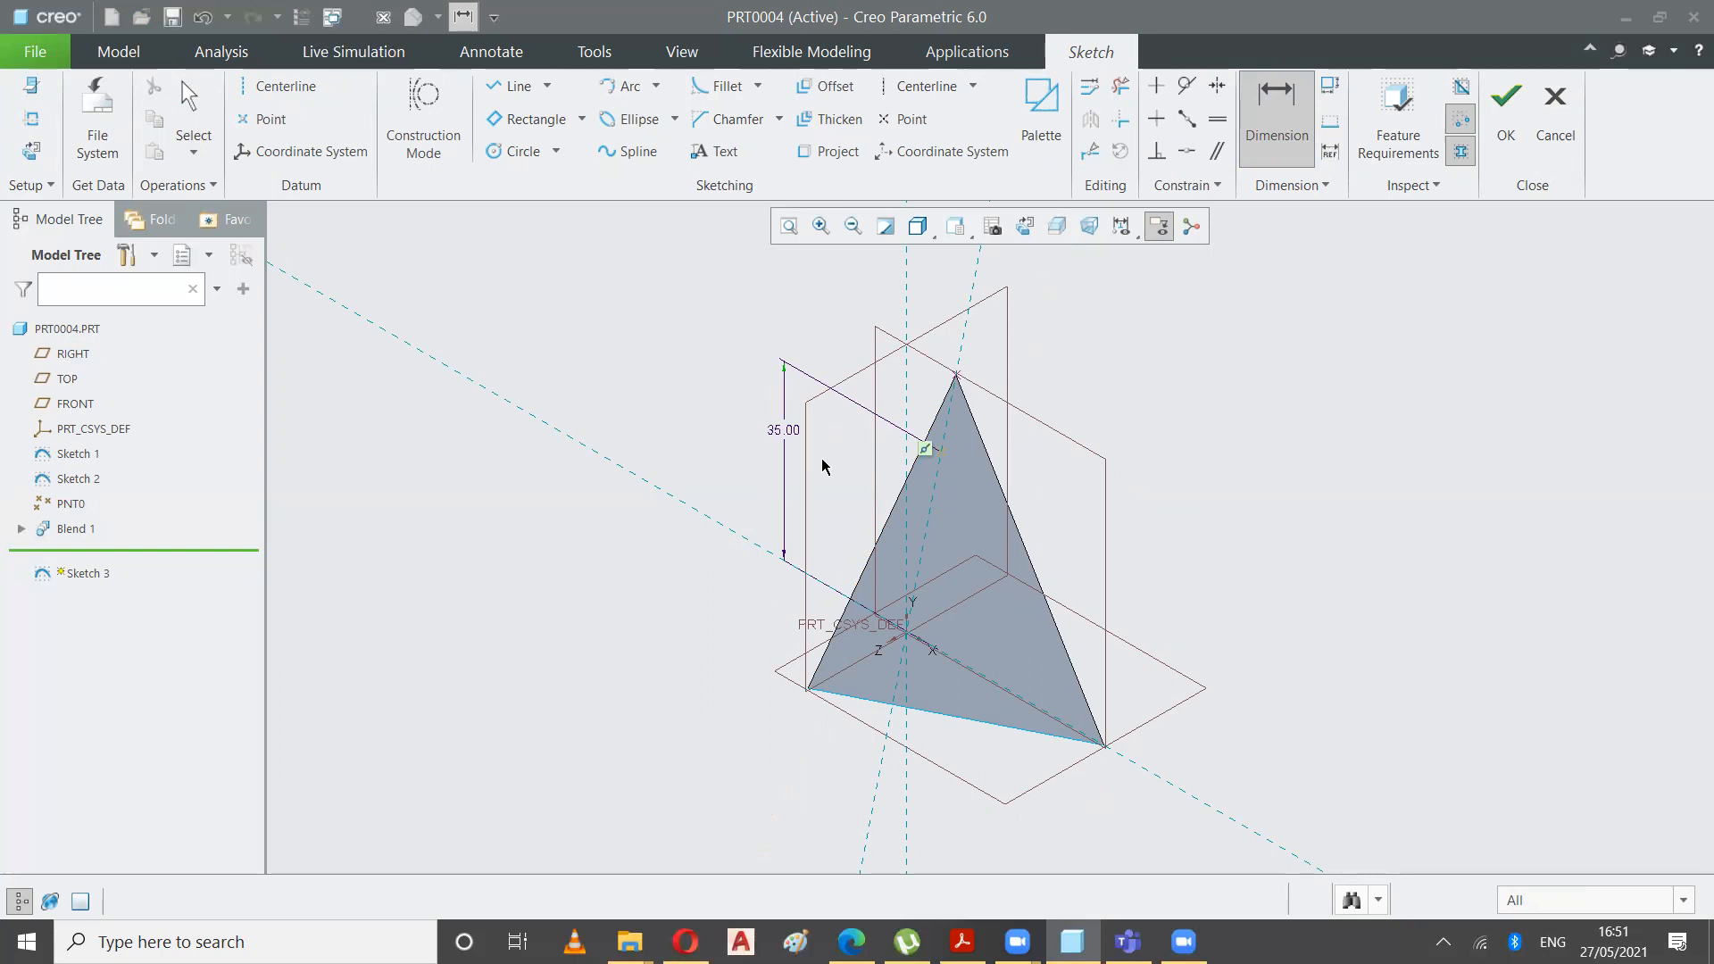
- Draw a slanted line from the datum point down through the pyramid, ending beyond its outer edge
left_click(513, 85)
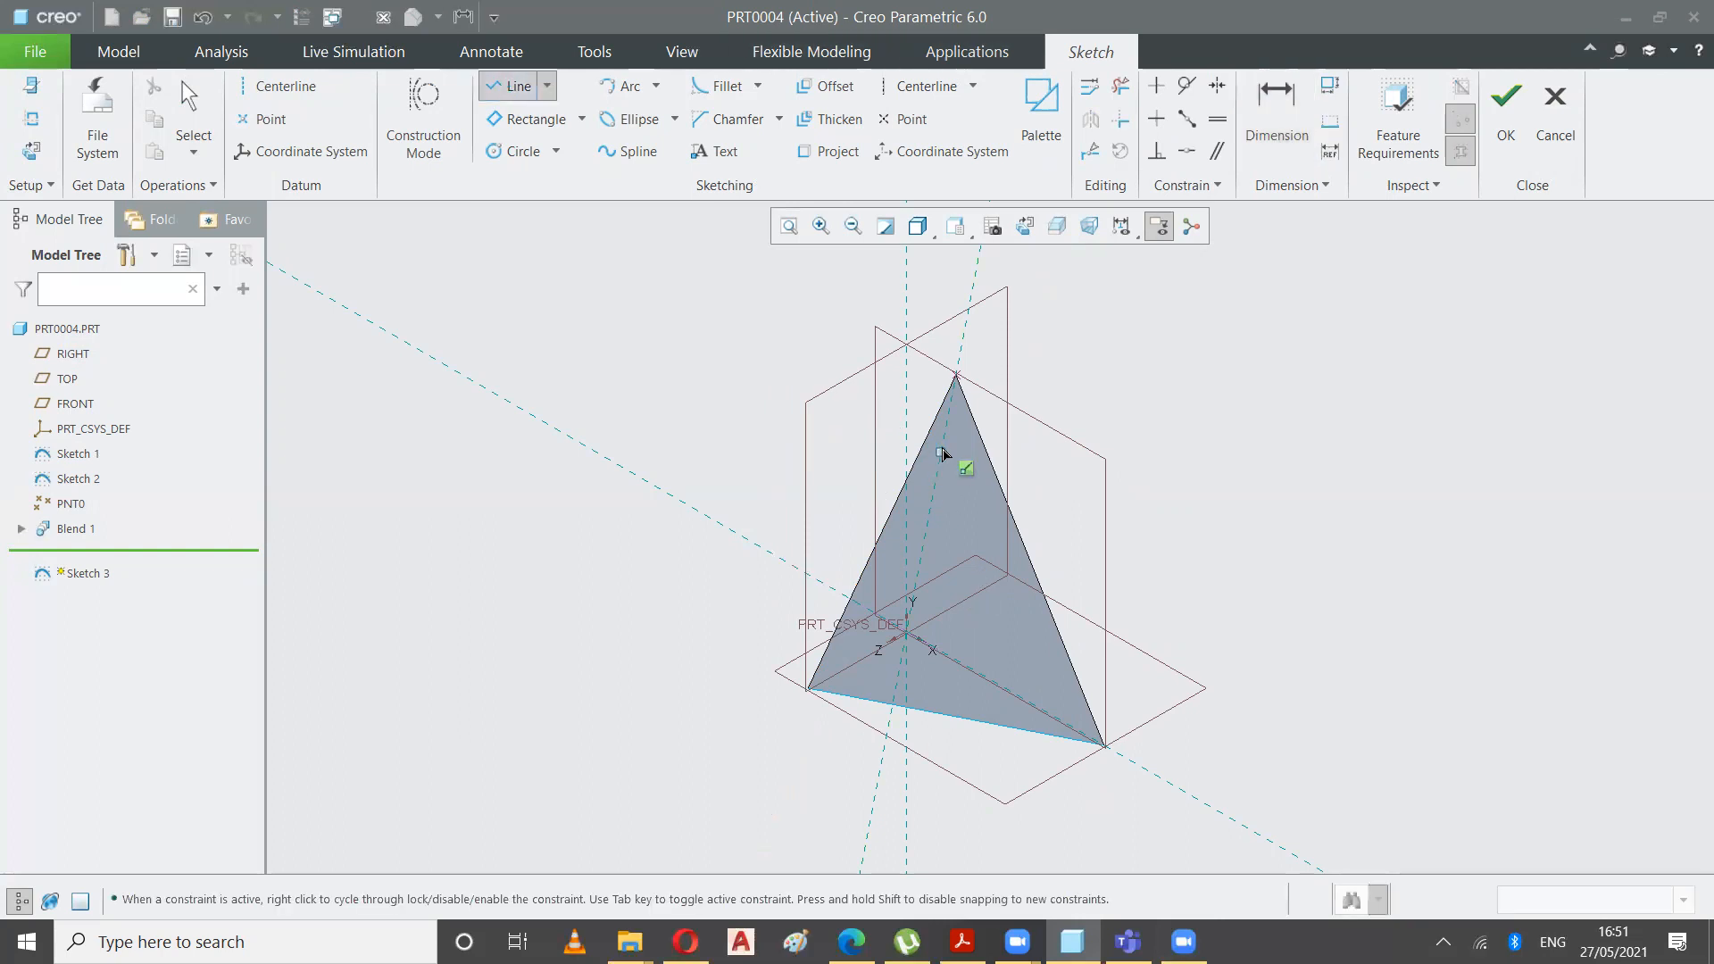
left_click(942, 453)
middle_click(1236, 741)
left_click(189, 93)
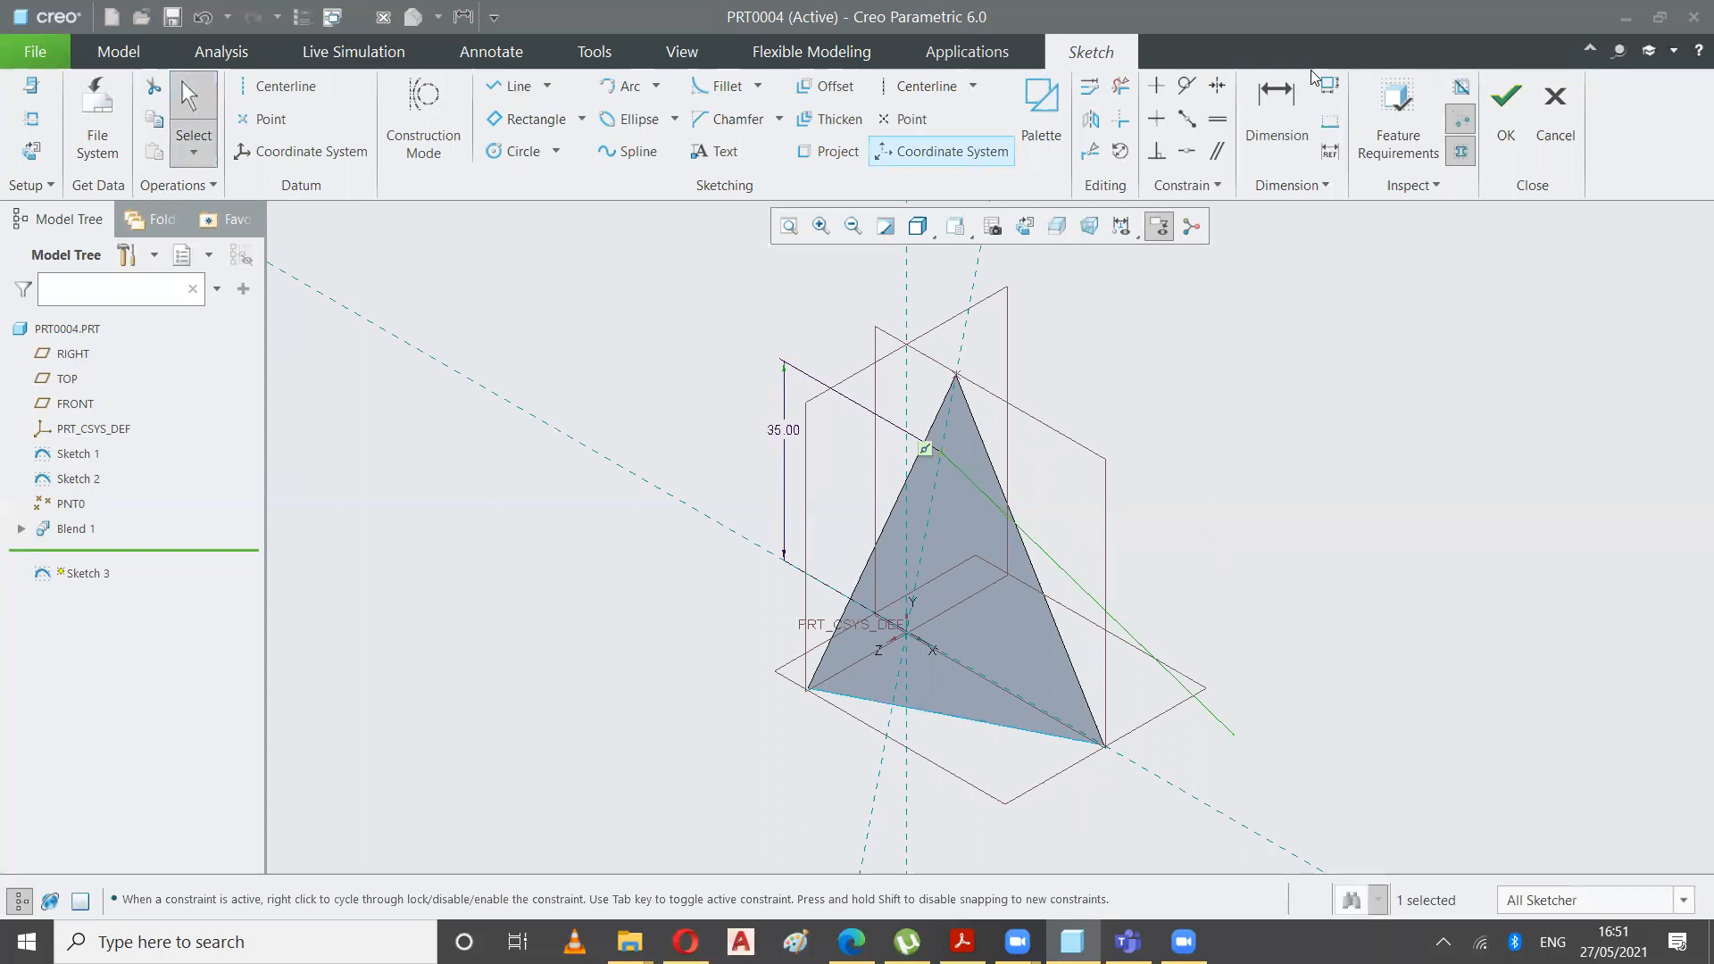
left_click(1272, 129)
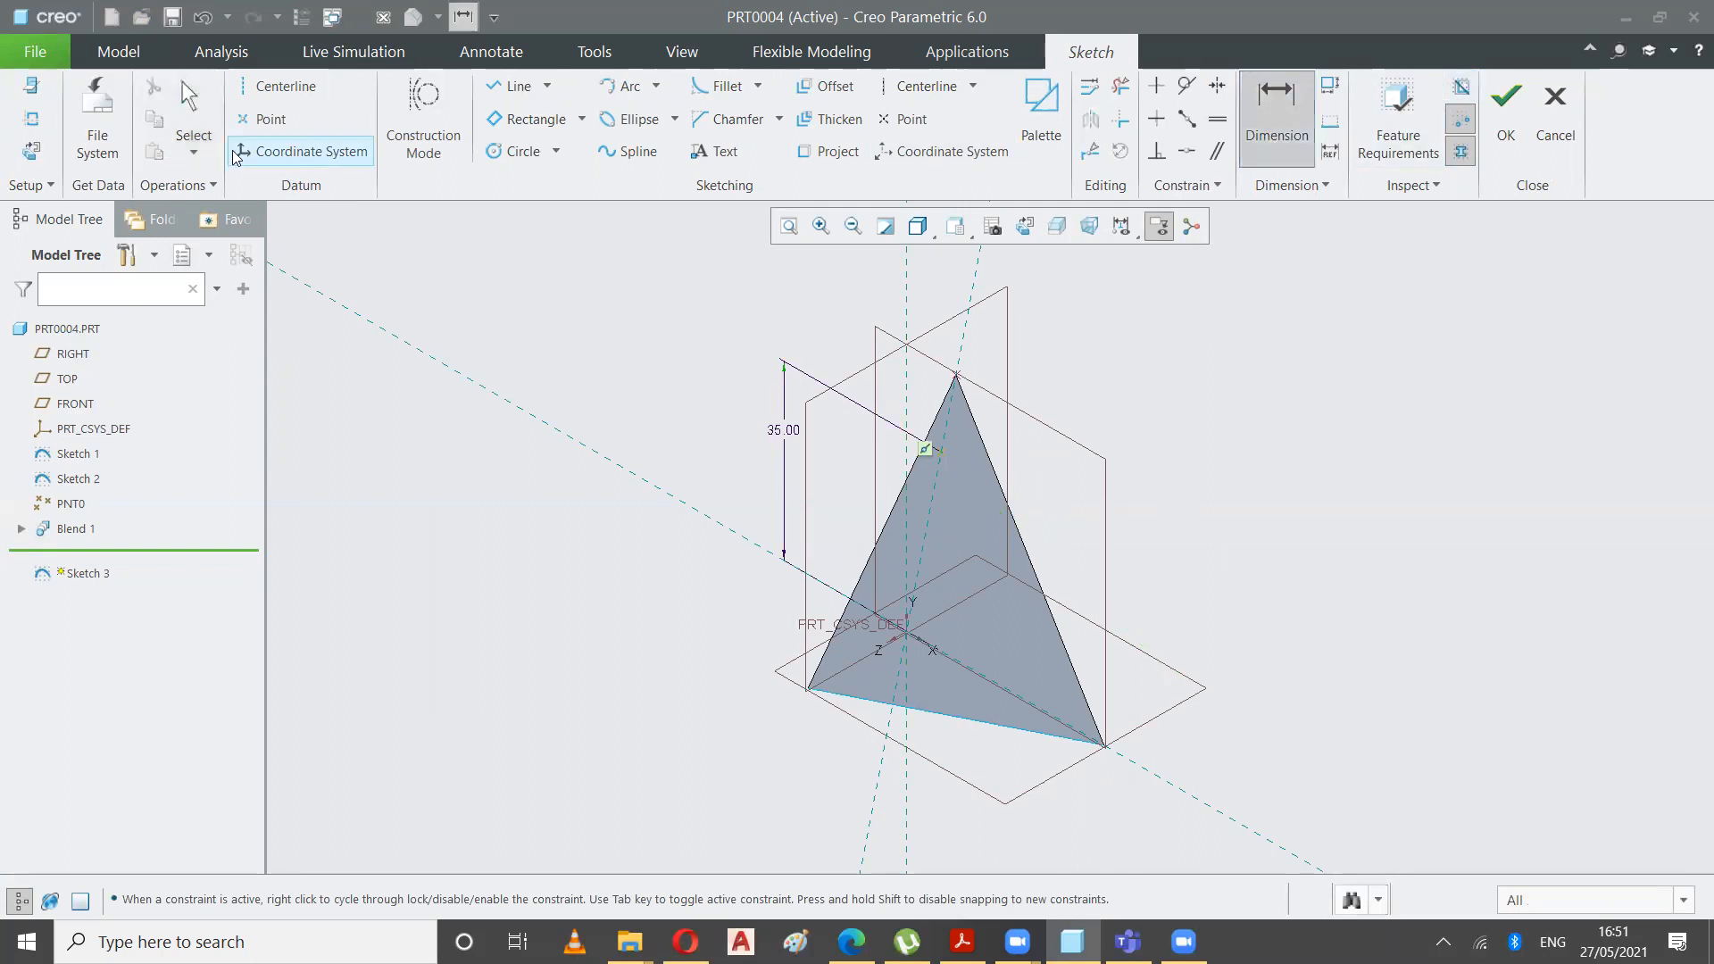
left_click(1266, 109)
left_click(1264, 107)
left_click(200, 100)
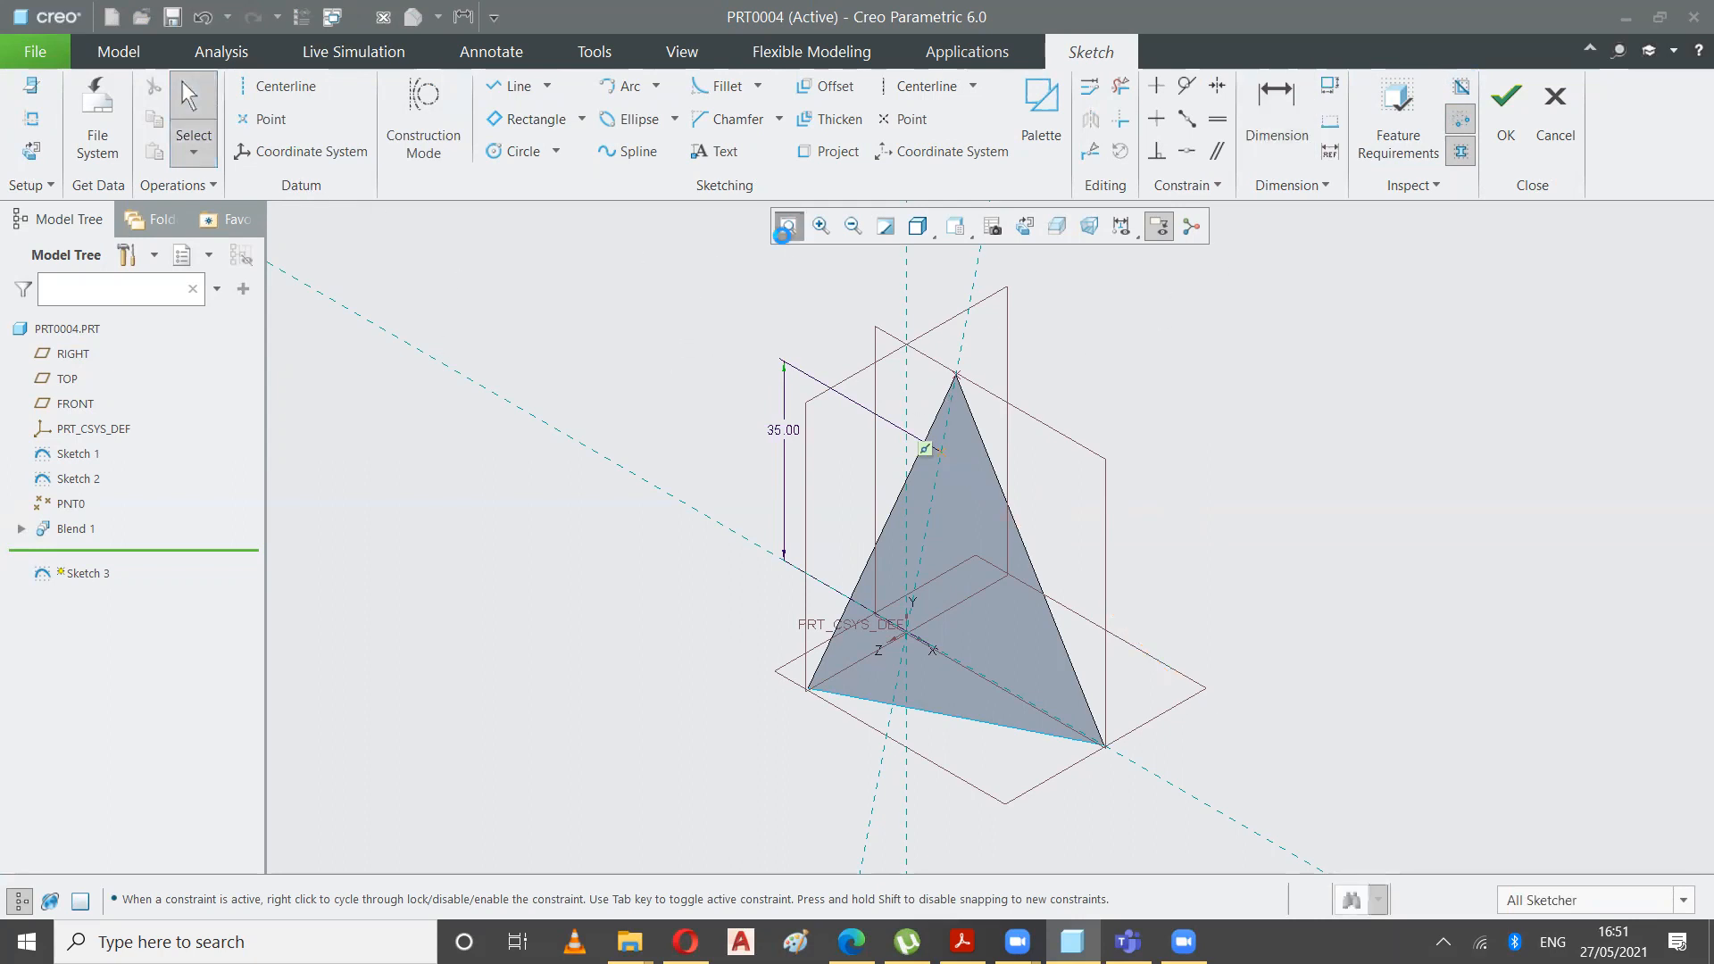
- Dimension the angle between the slanted line and the horizontal reference of the sketch
left_click(1277, 112)
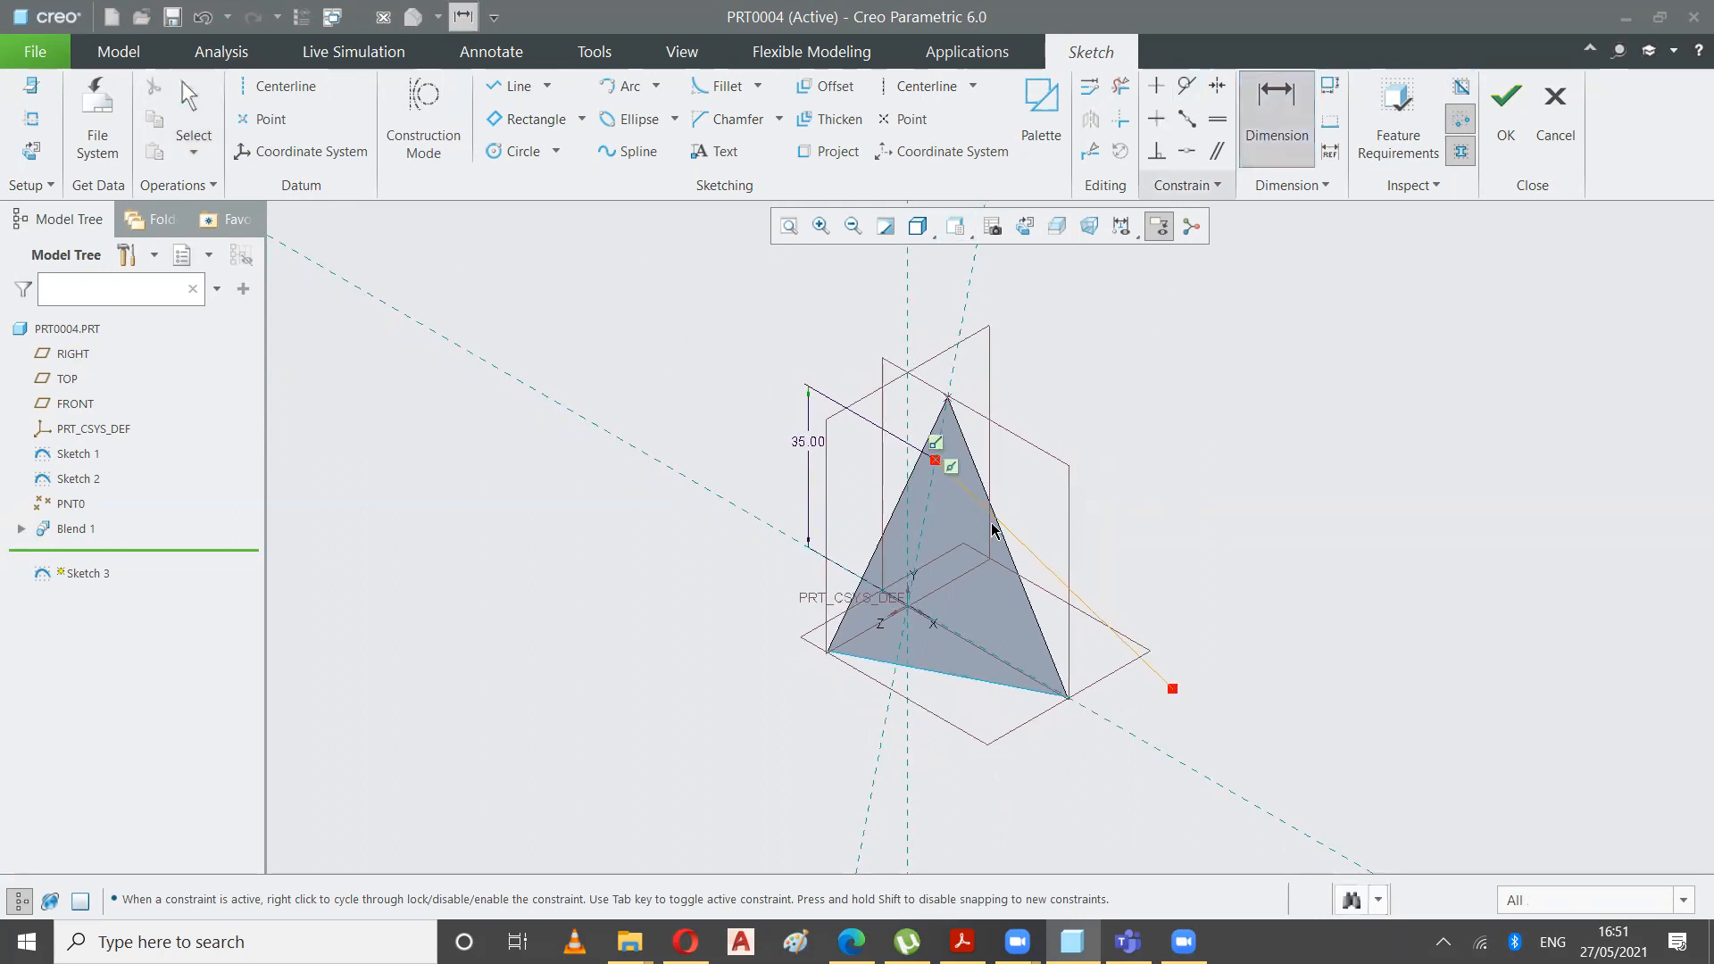
left_click(1011, 533)
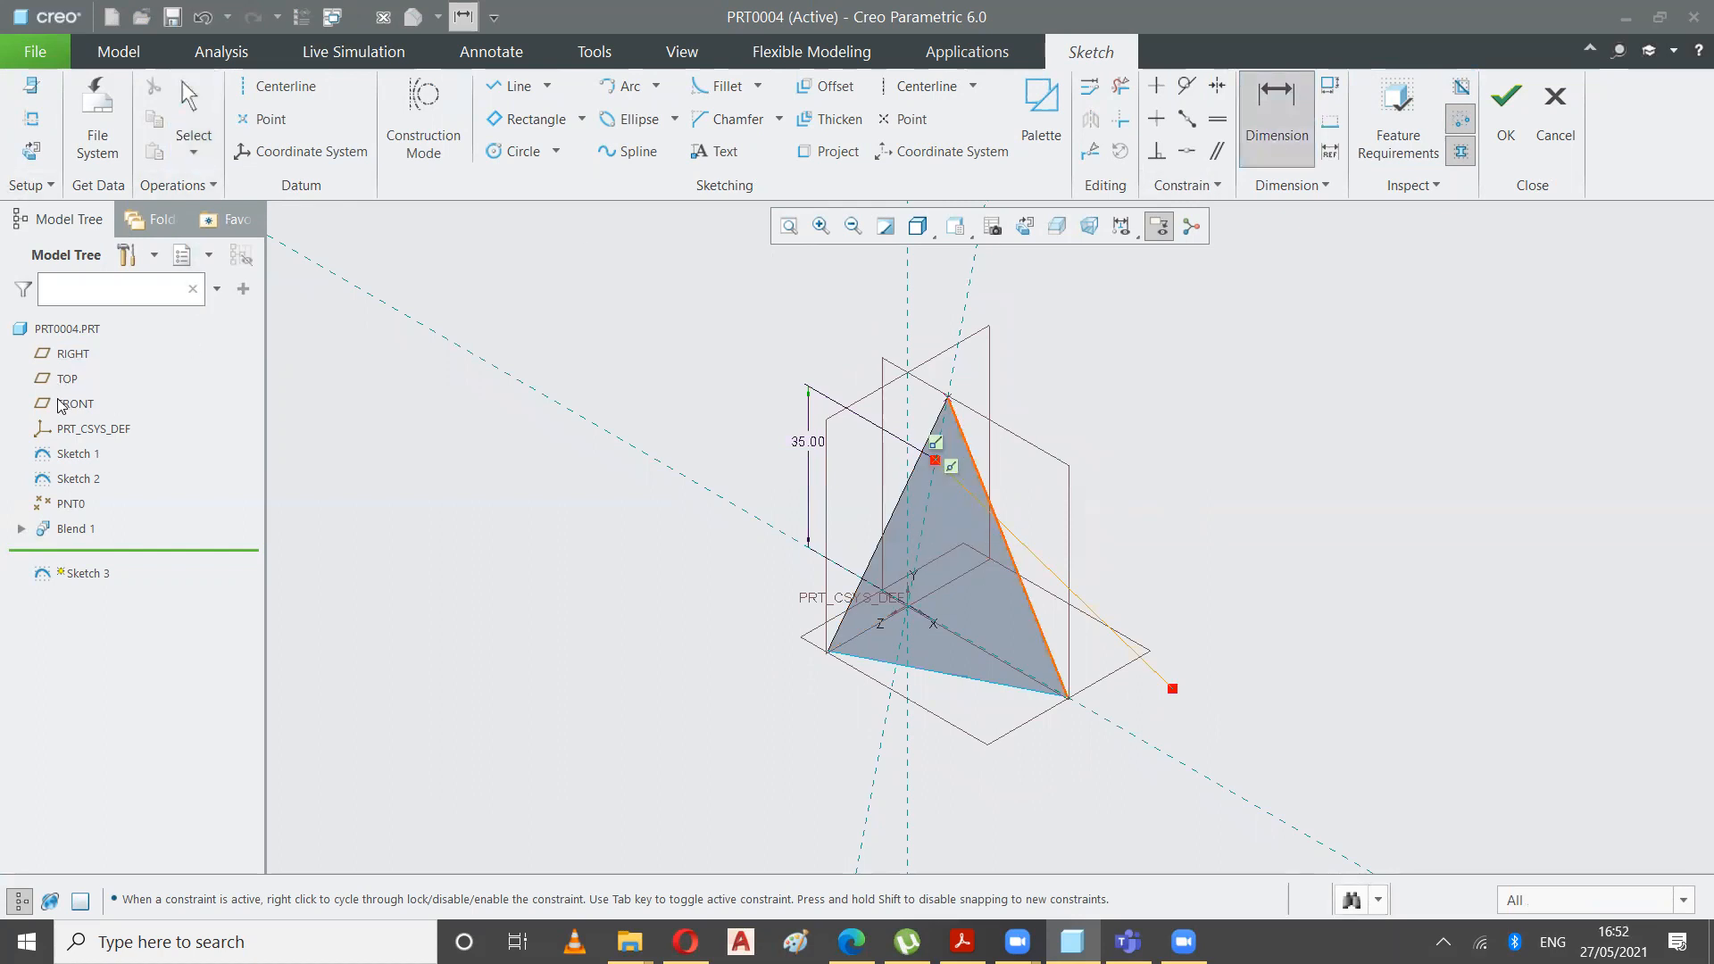
left_click(75, 356)
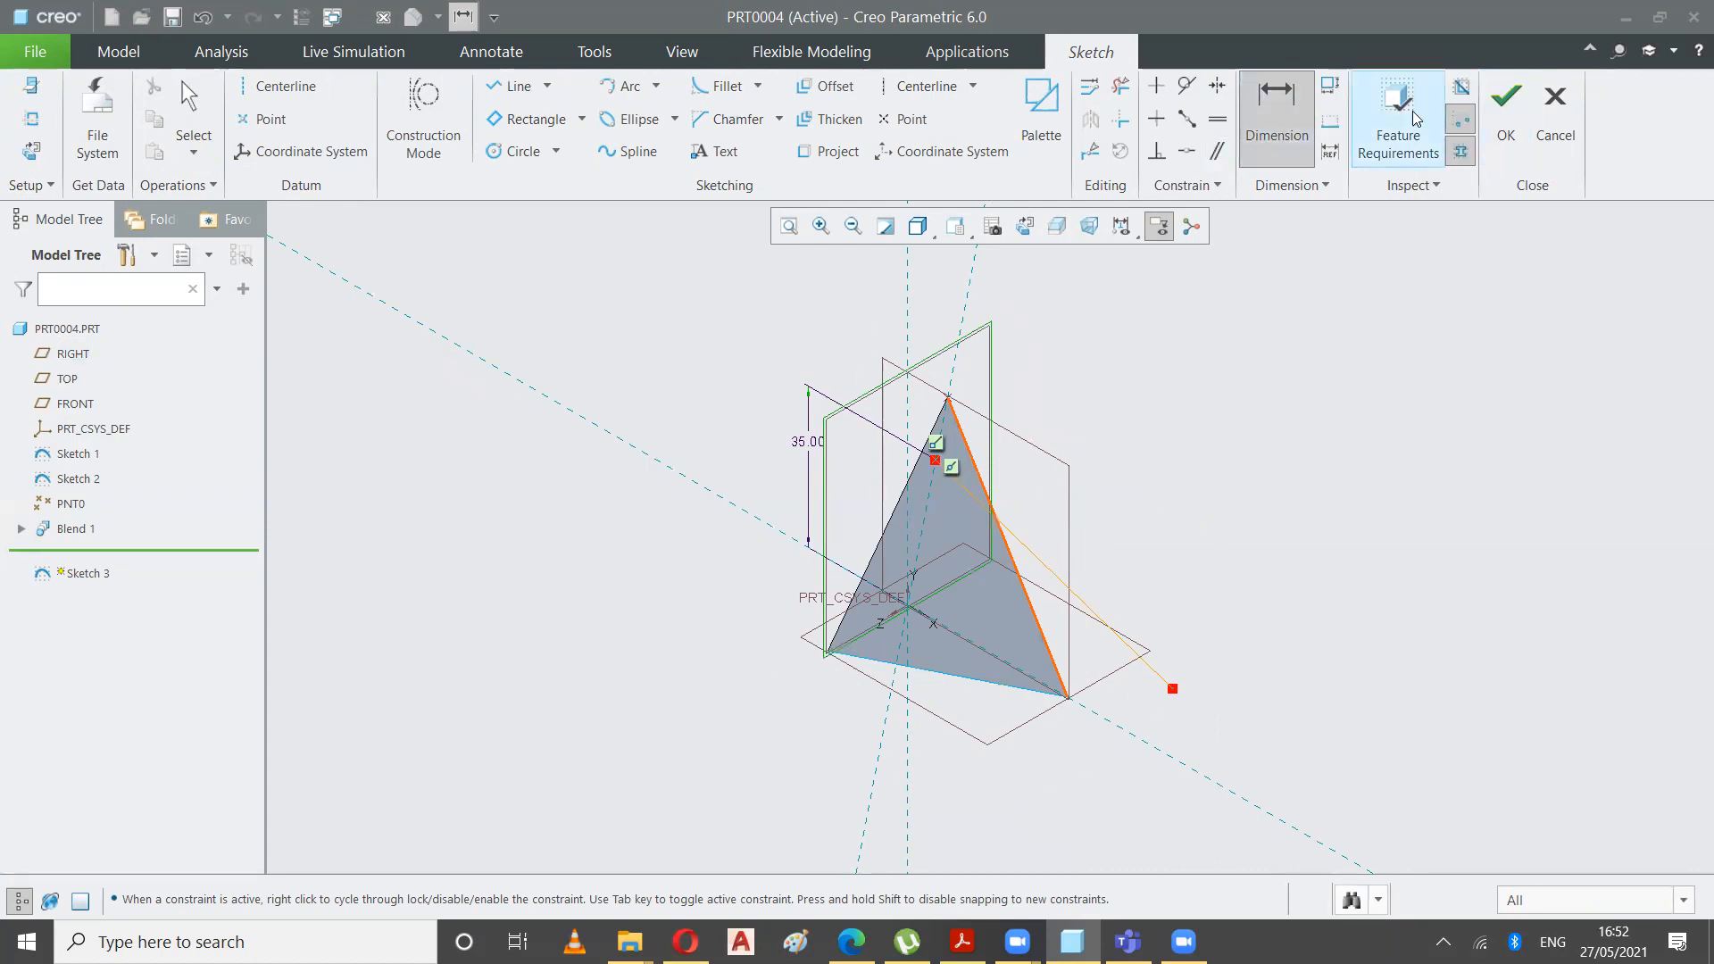
left_click(1290, 127)
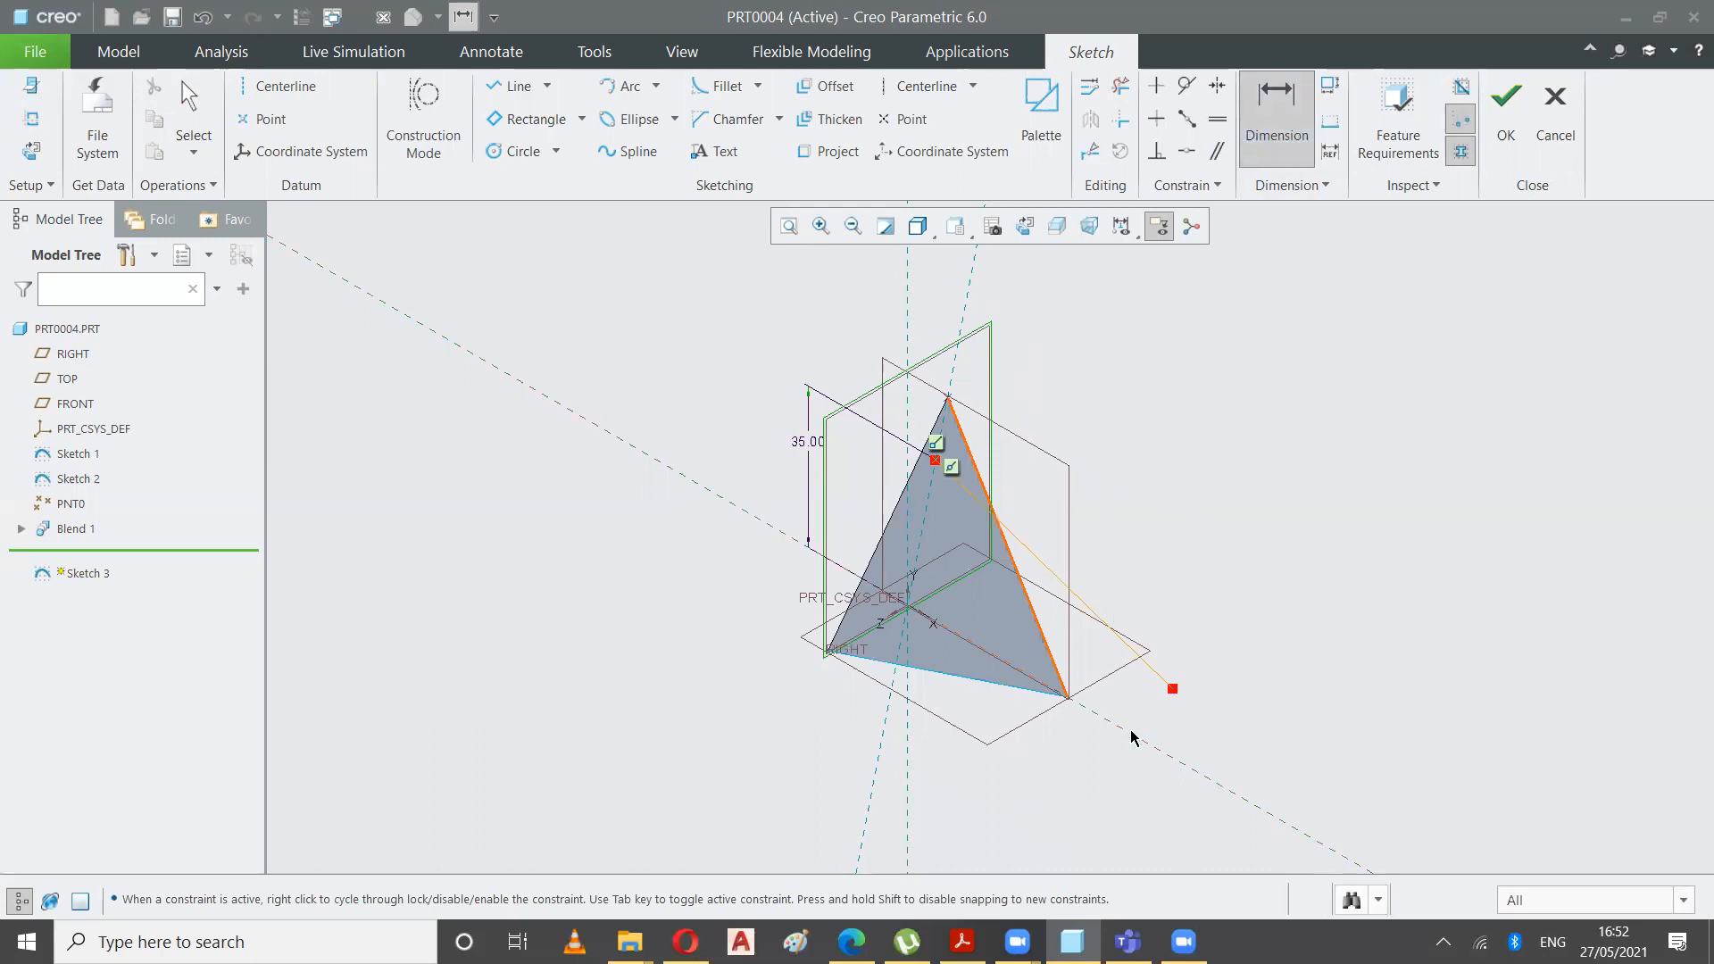
left_click(1159, 666)
middle_click(750, 413)
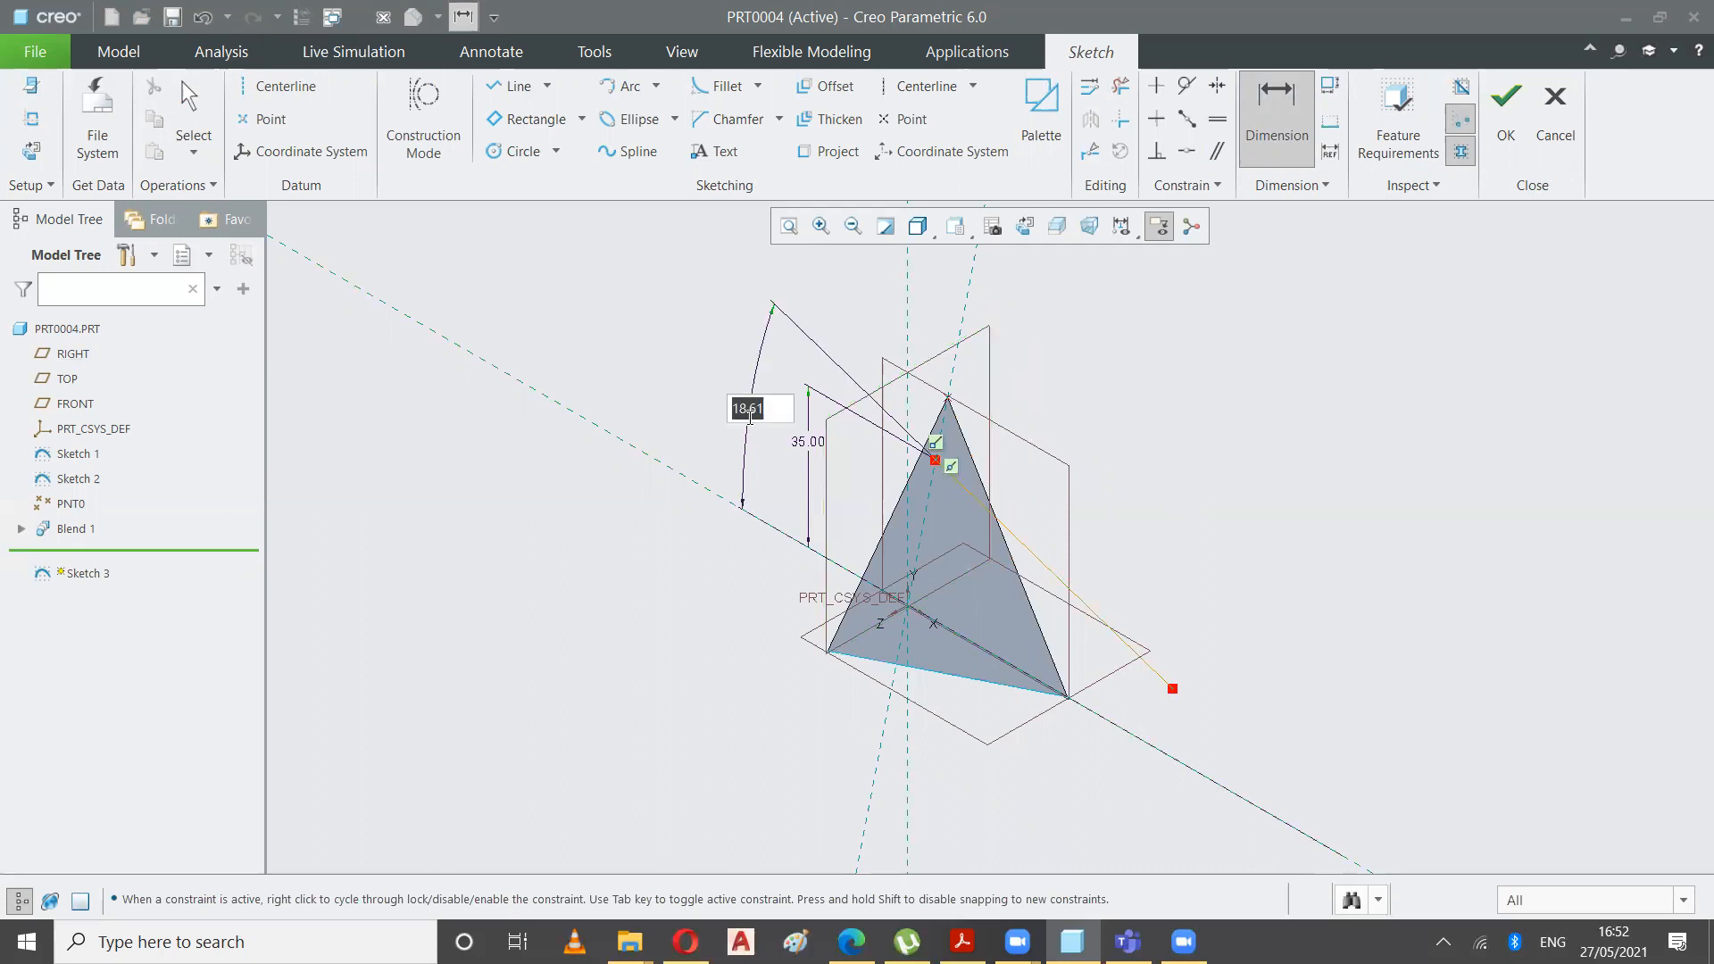
- Check the plane's slant in the Acrobat Reader exercise drawing, set the line's angle to 30 in Creo and finish the sketch
left_click(962, 942)
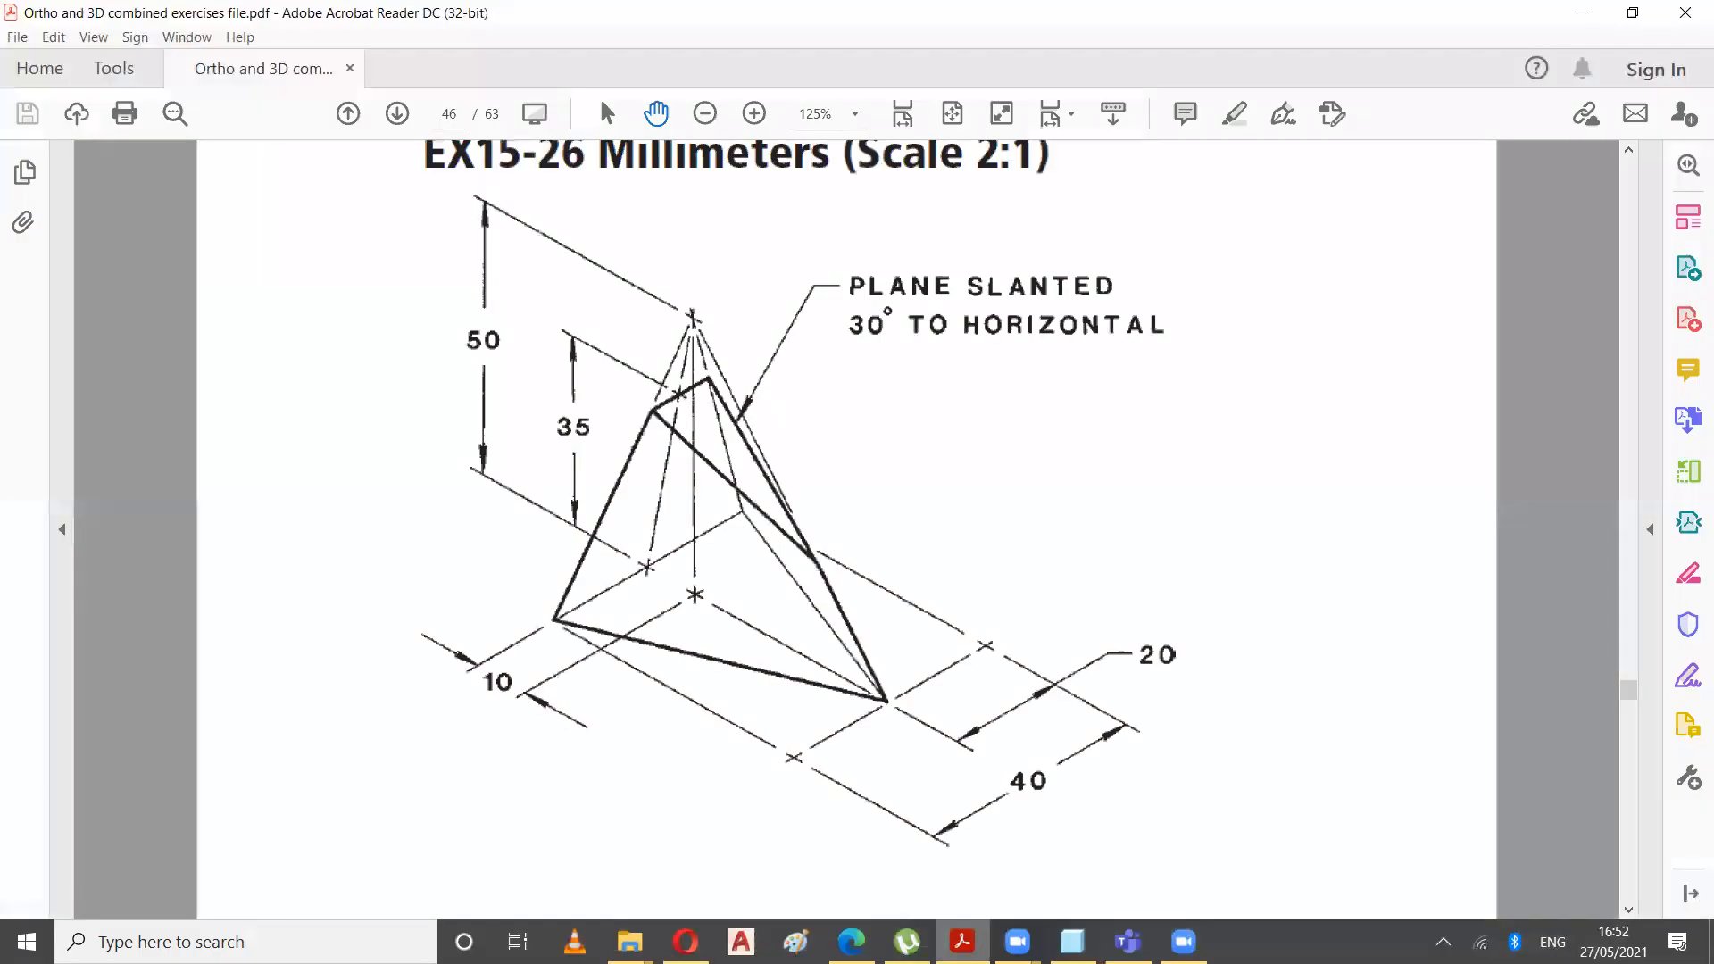
key("alt+Tab")
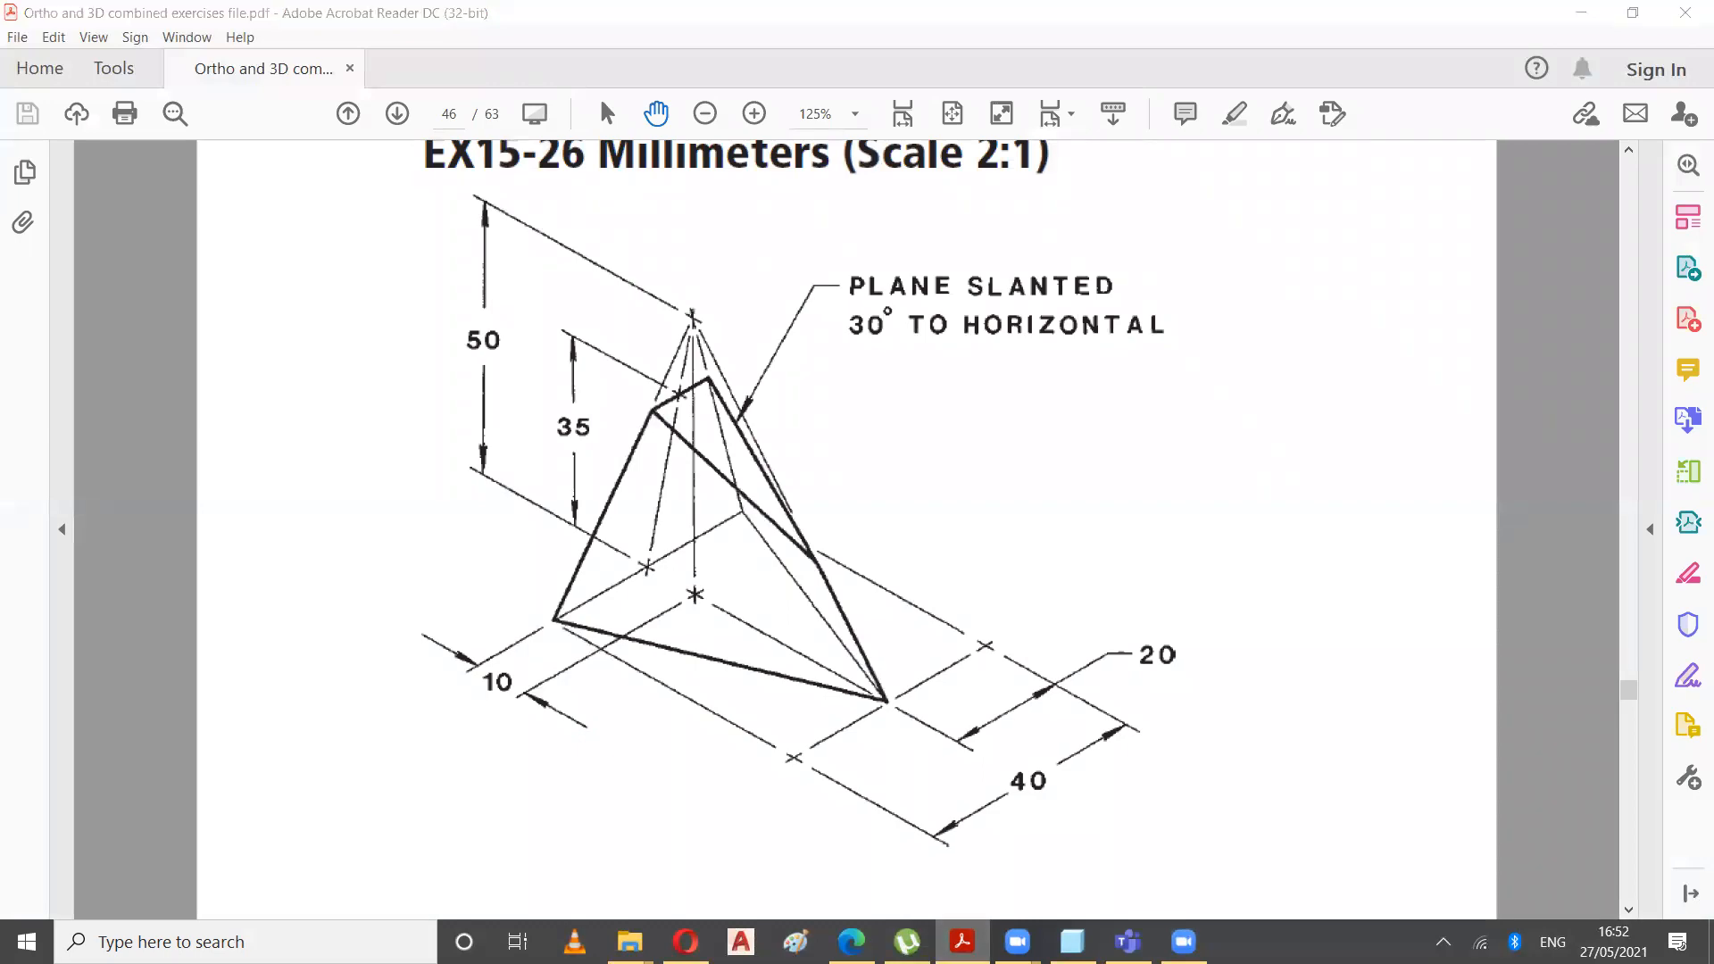
type("30")
key("Return")
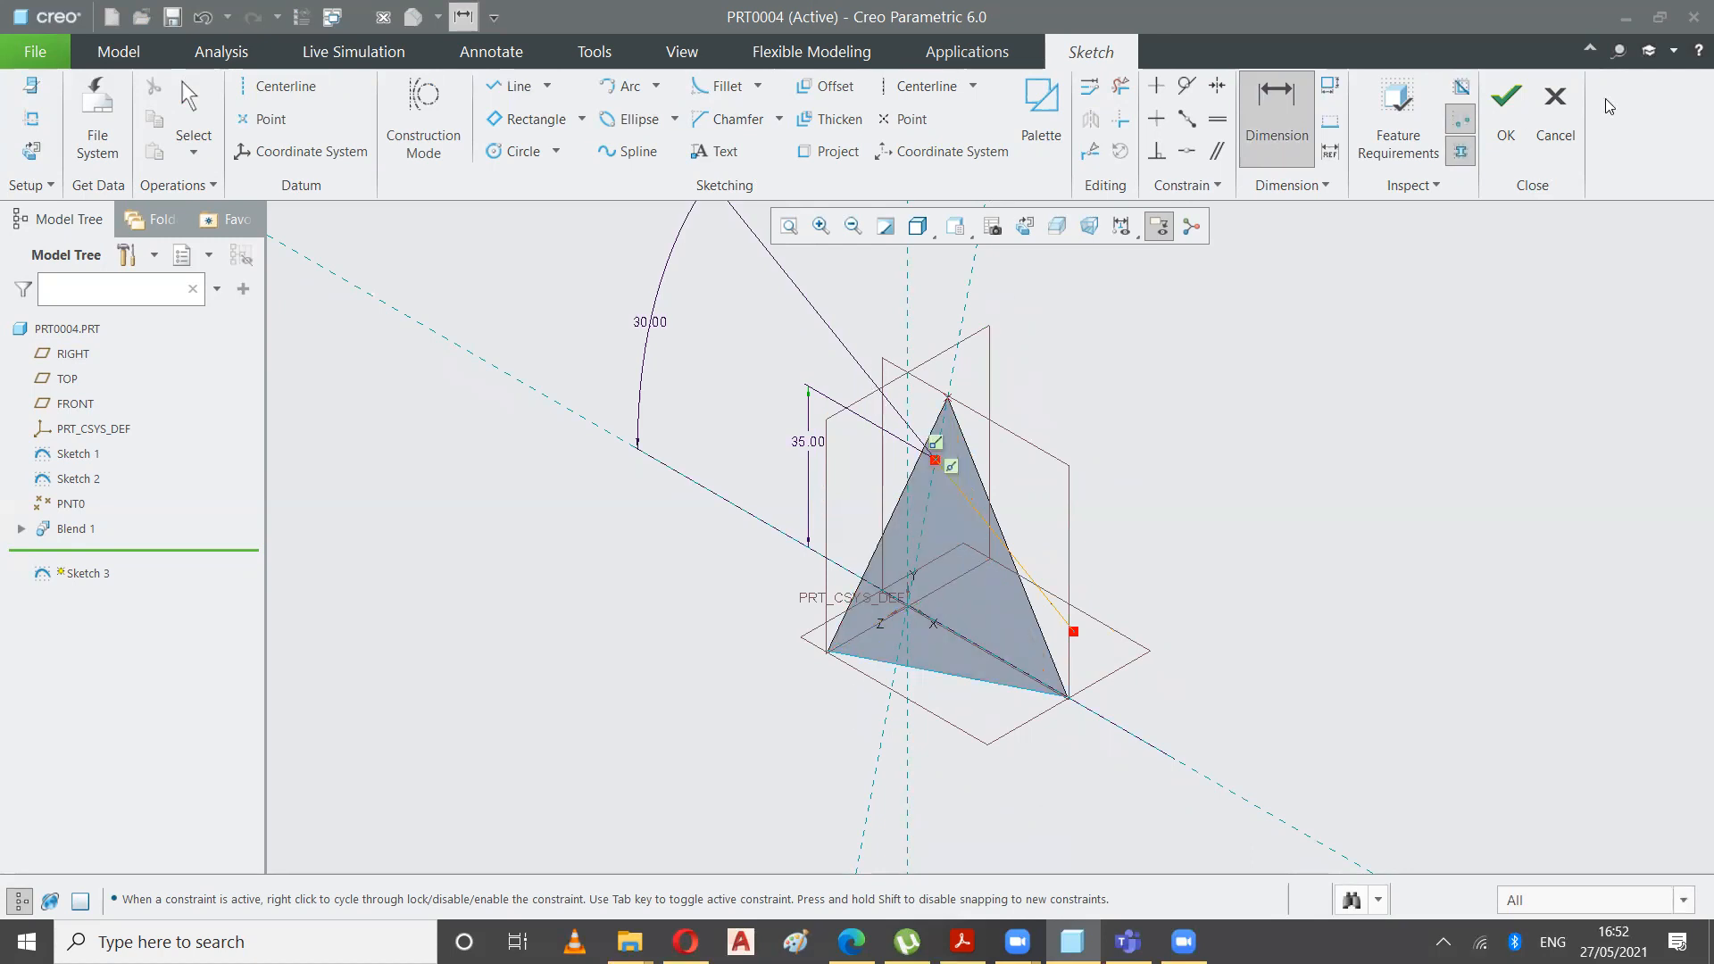
left_click(1506, 112)
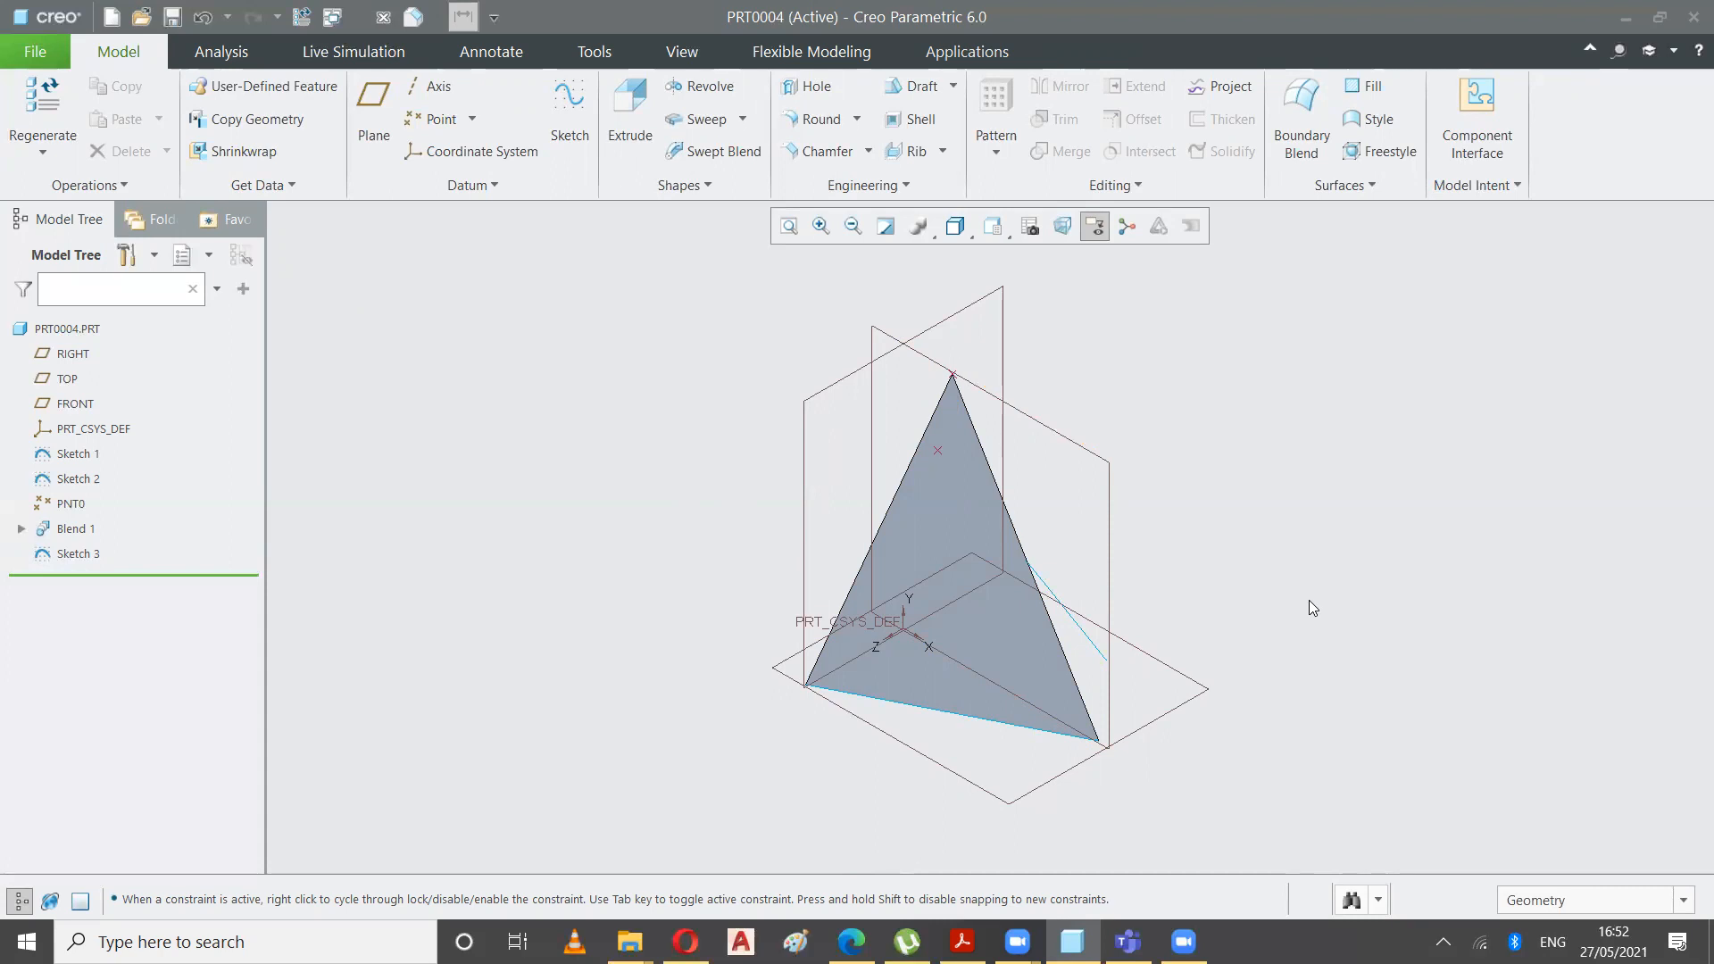
- Create a datum plane parallel to the RIGHT plane and passing through the lower end of the slanted line
left_click(374, 112)
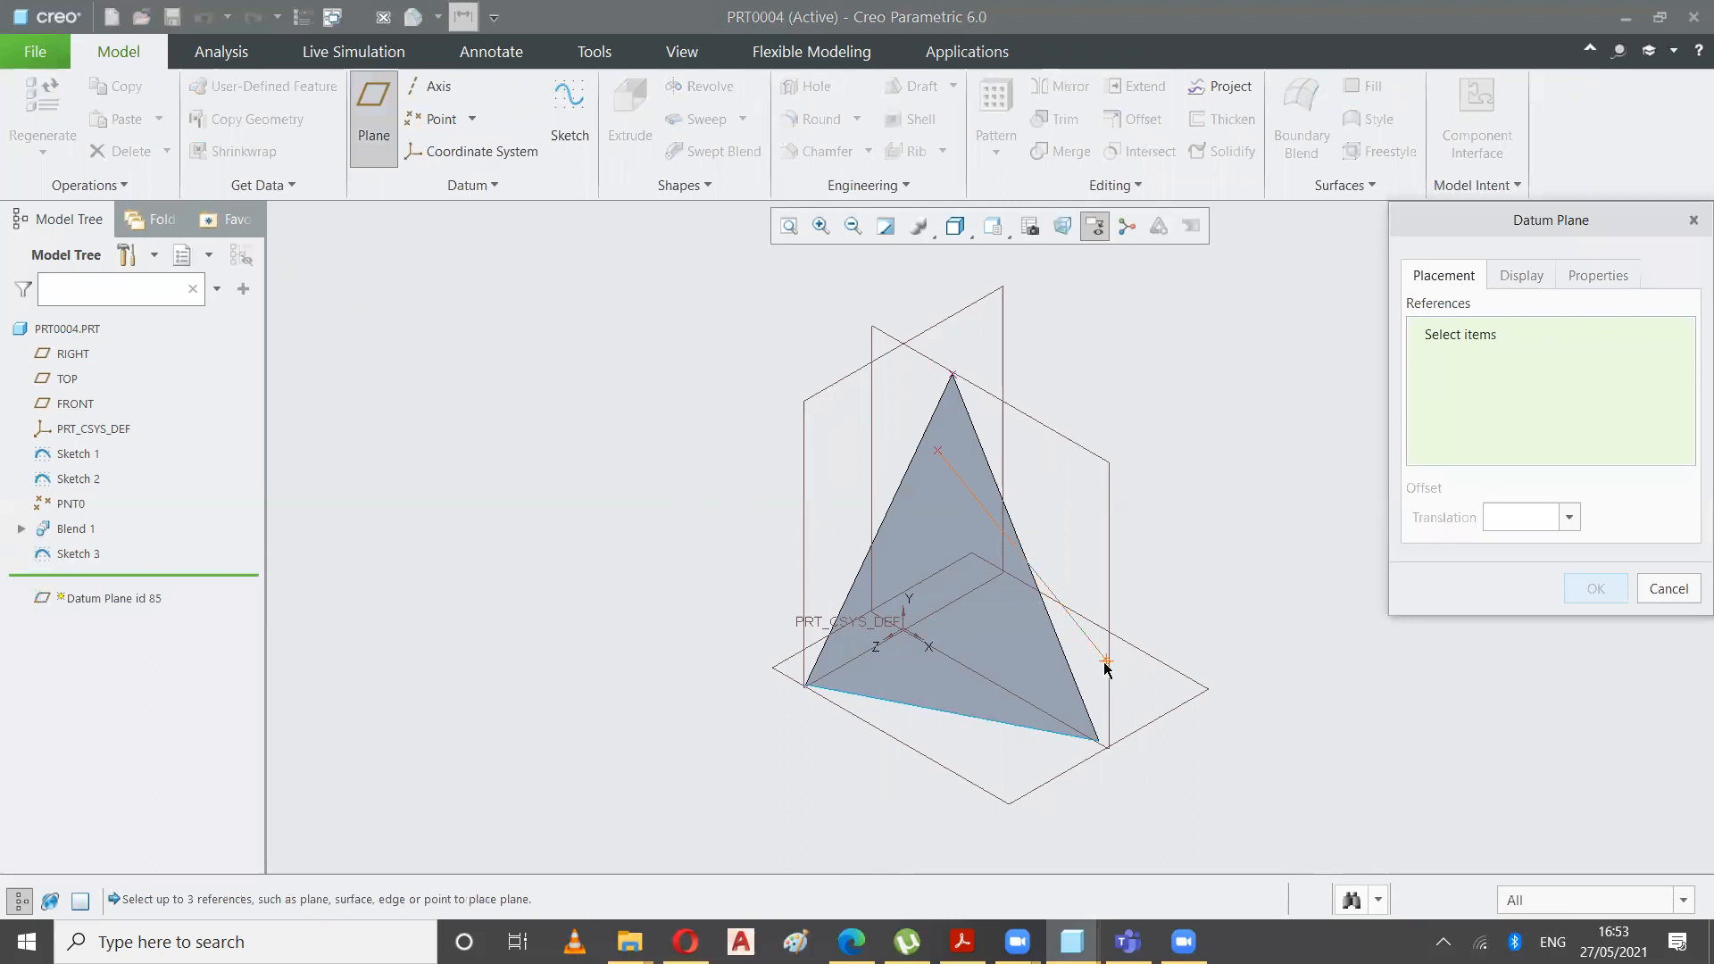
left_click(827, 389)
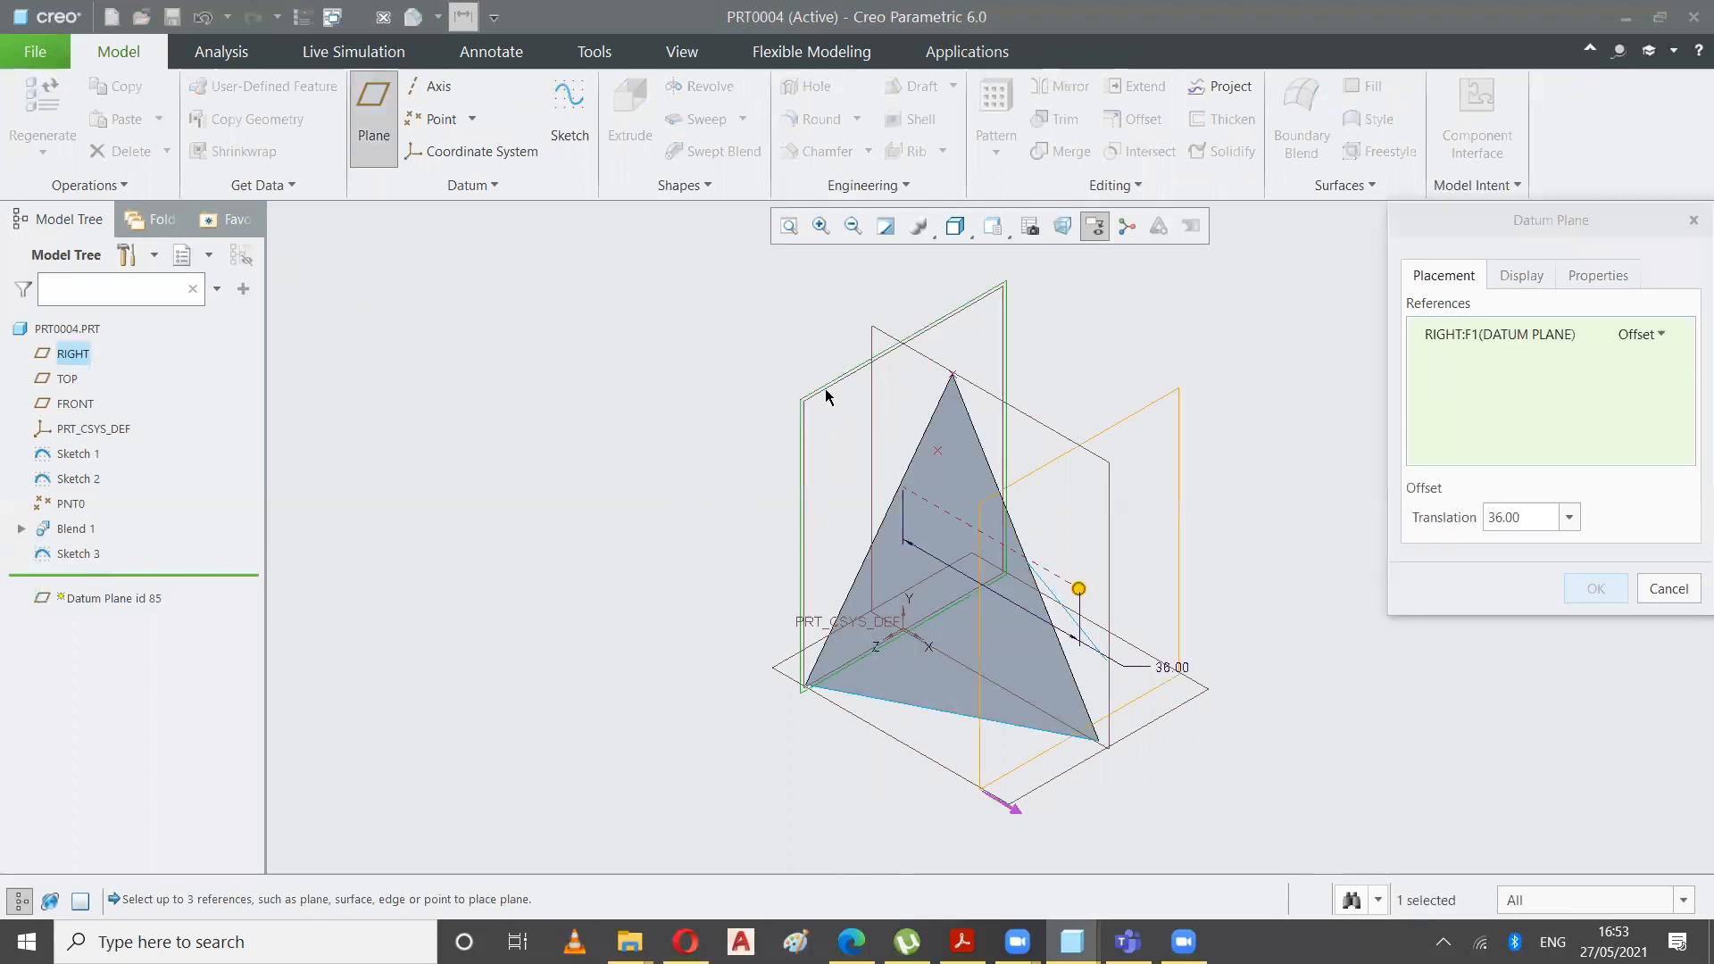
left_click(1106, 661, "ctrl")
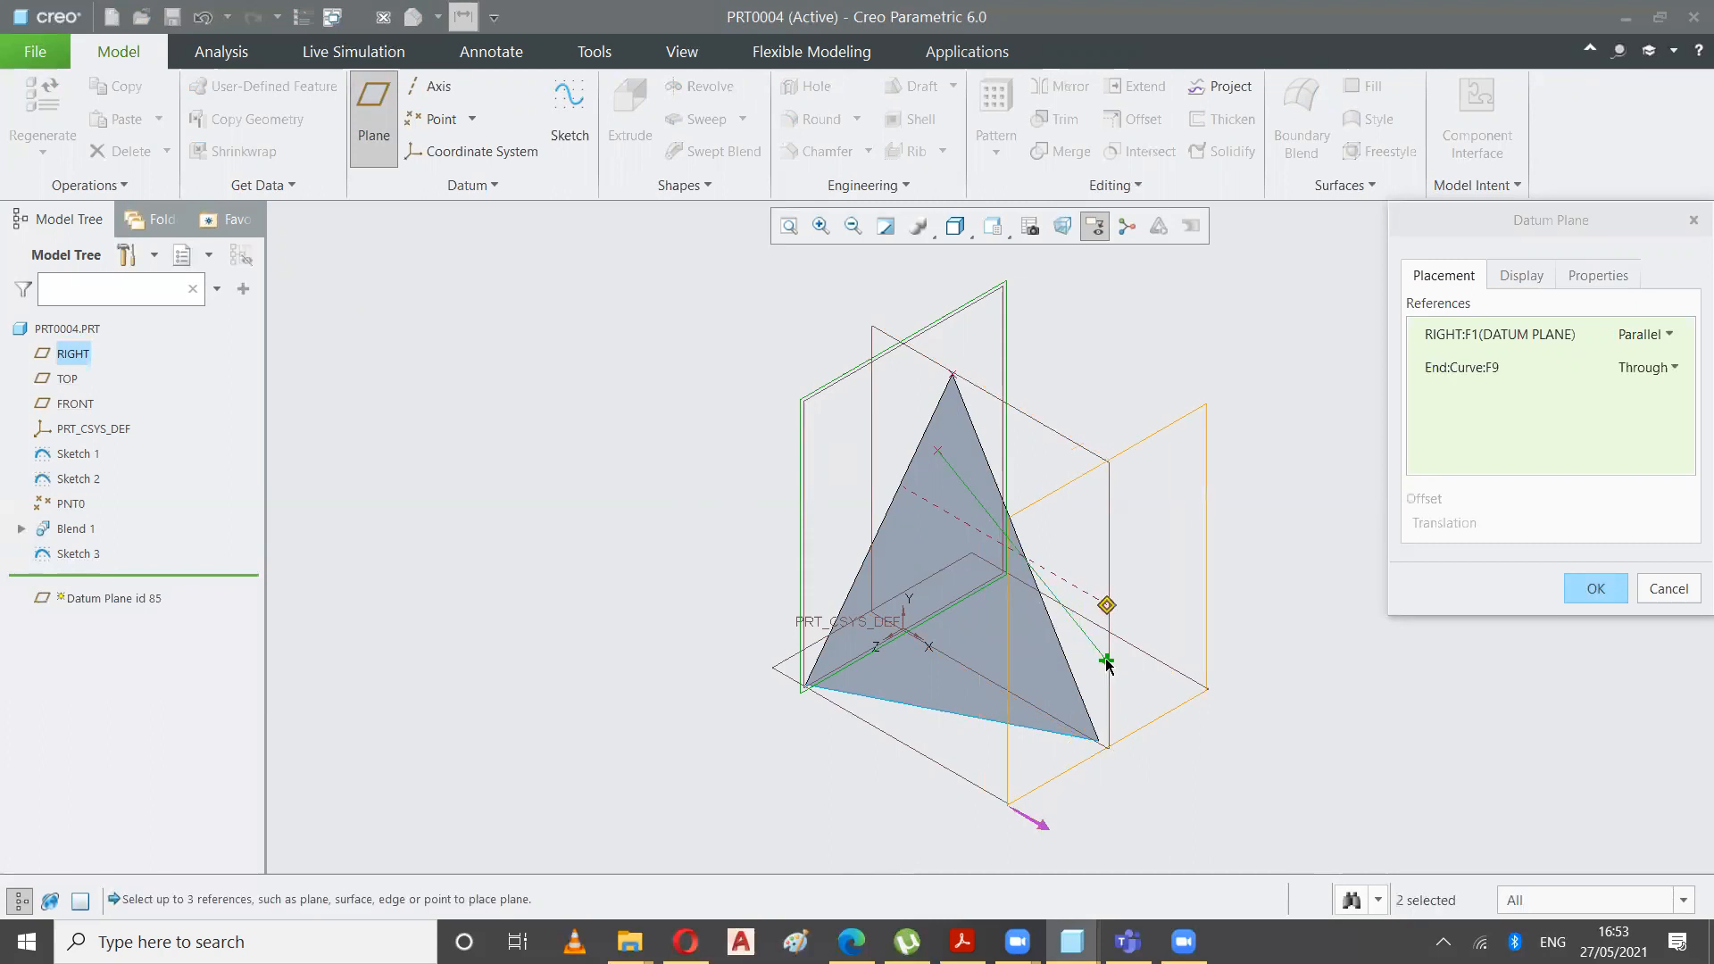
left_click(1596, 591)
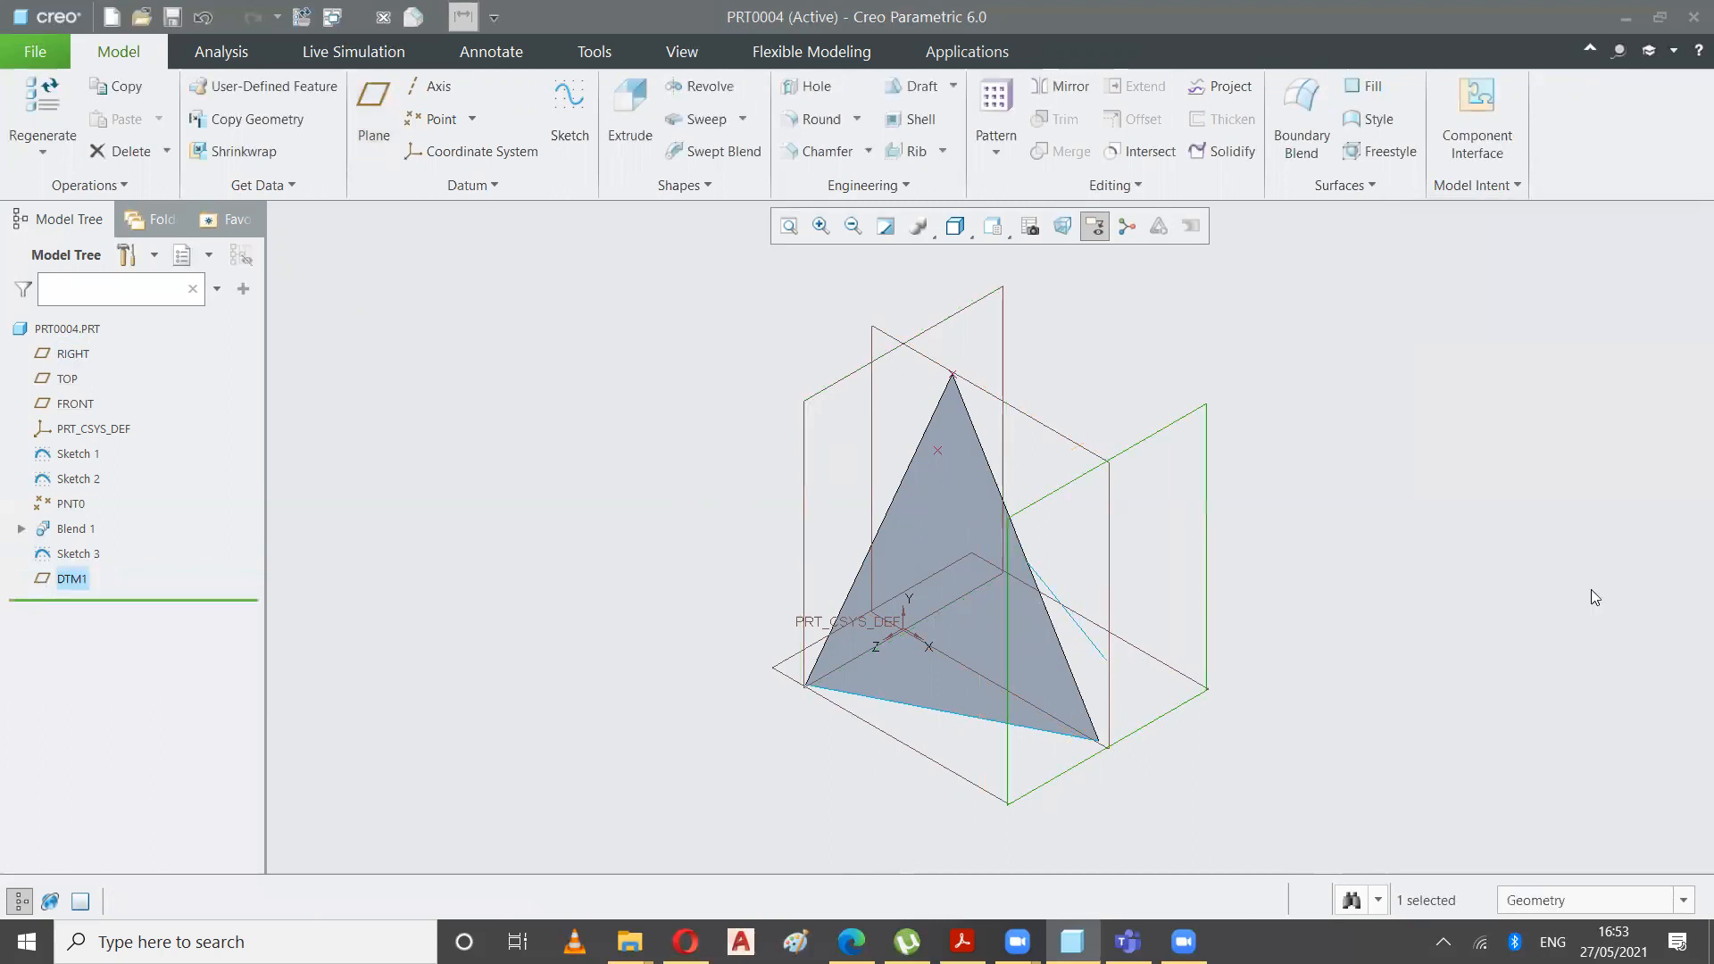
- Open a sketch on the new vertical datum plane and draw a horizontal line beside the slanted line's lower end
left_click(572, 114)
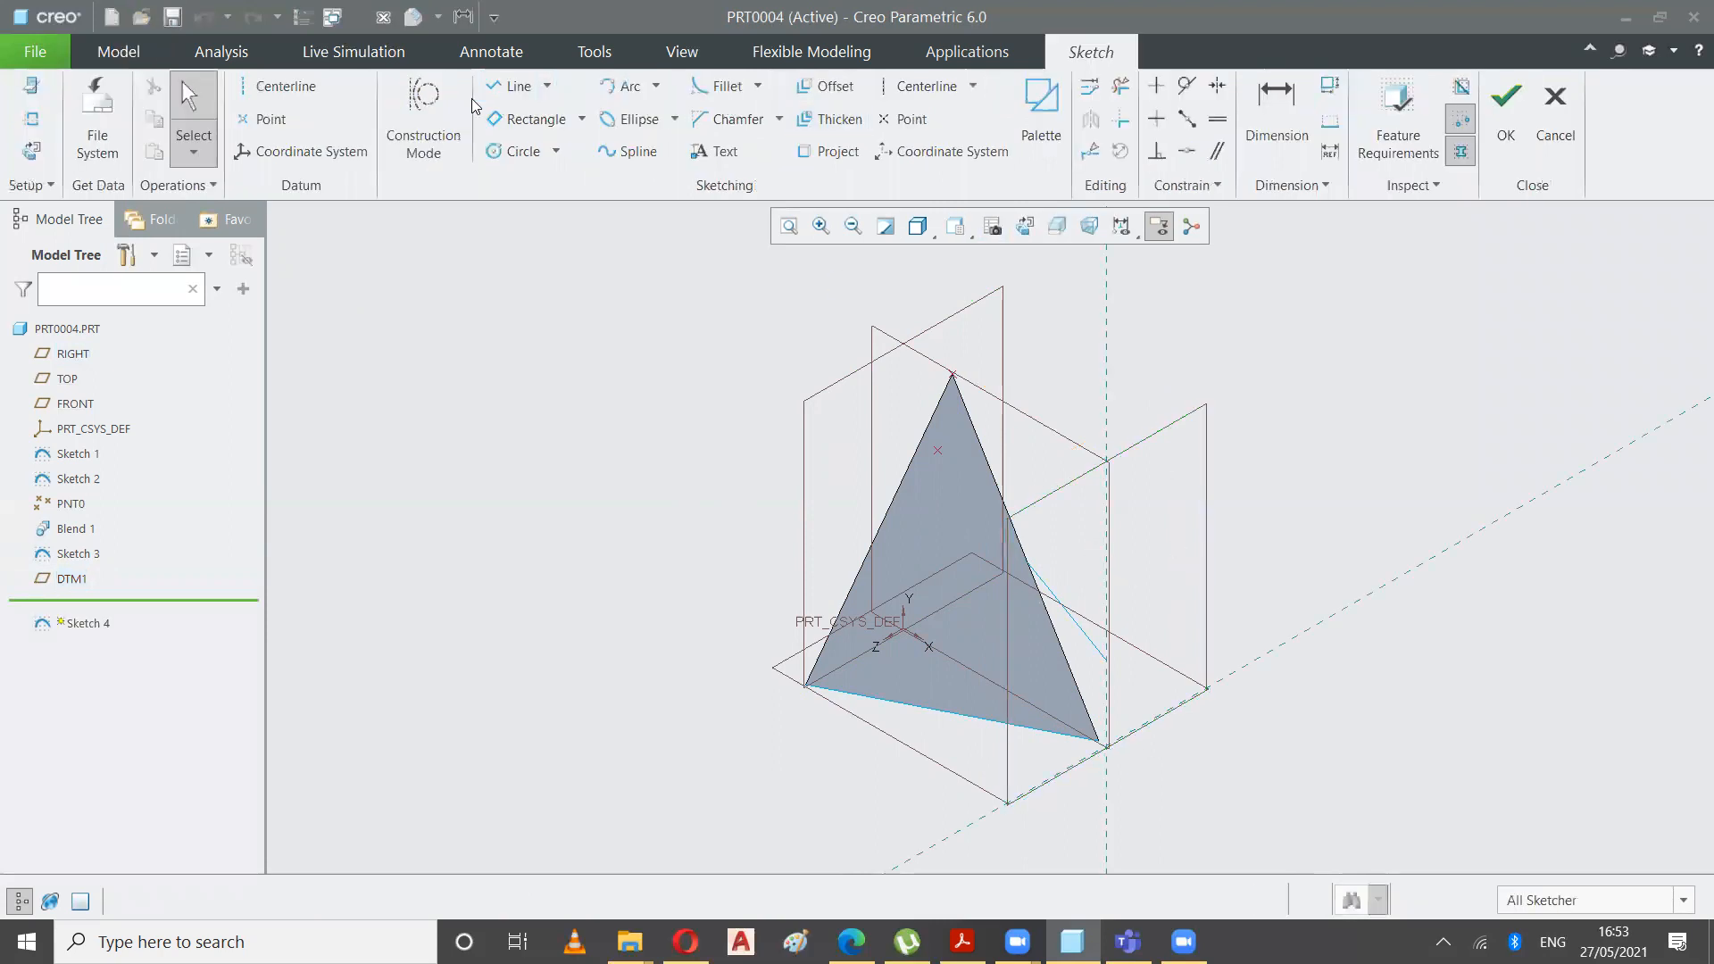
left_click(510, 86)
left_click(1173, 641)
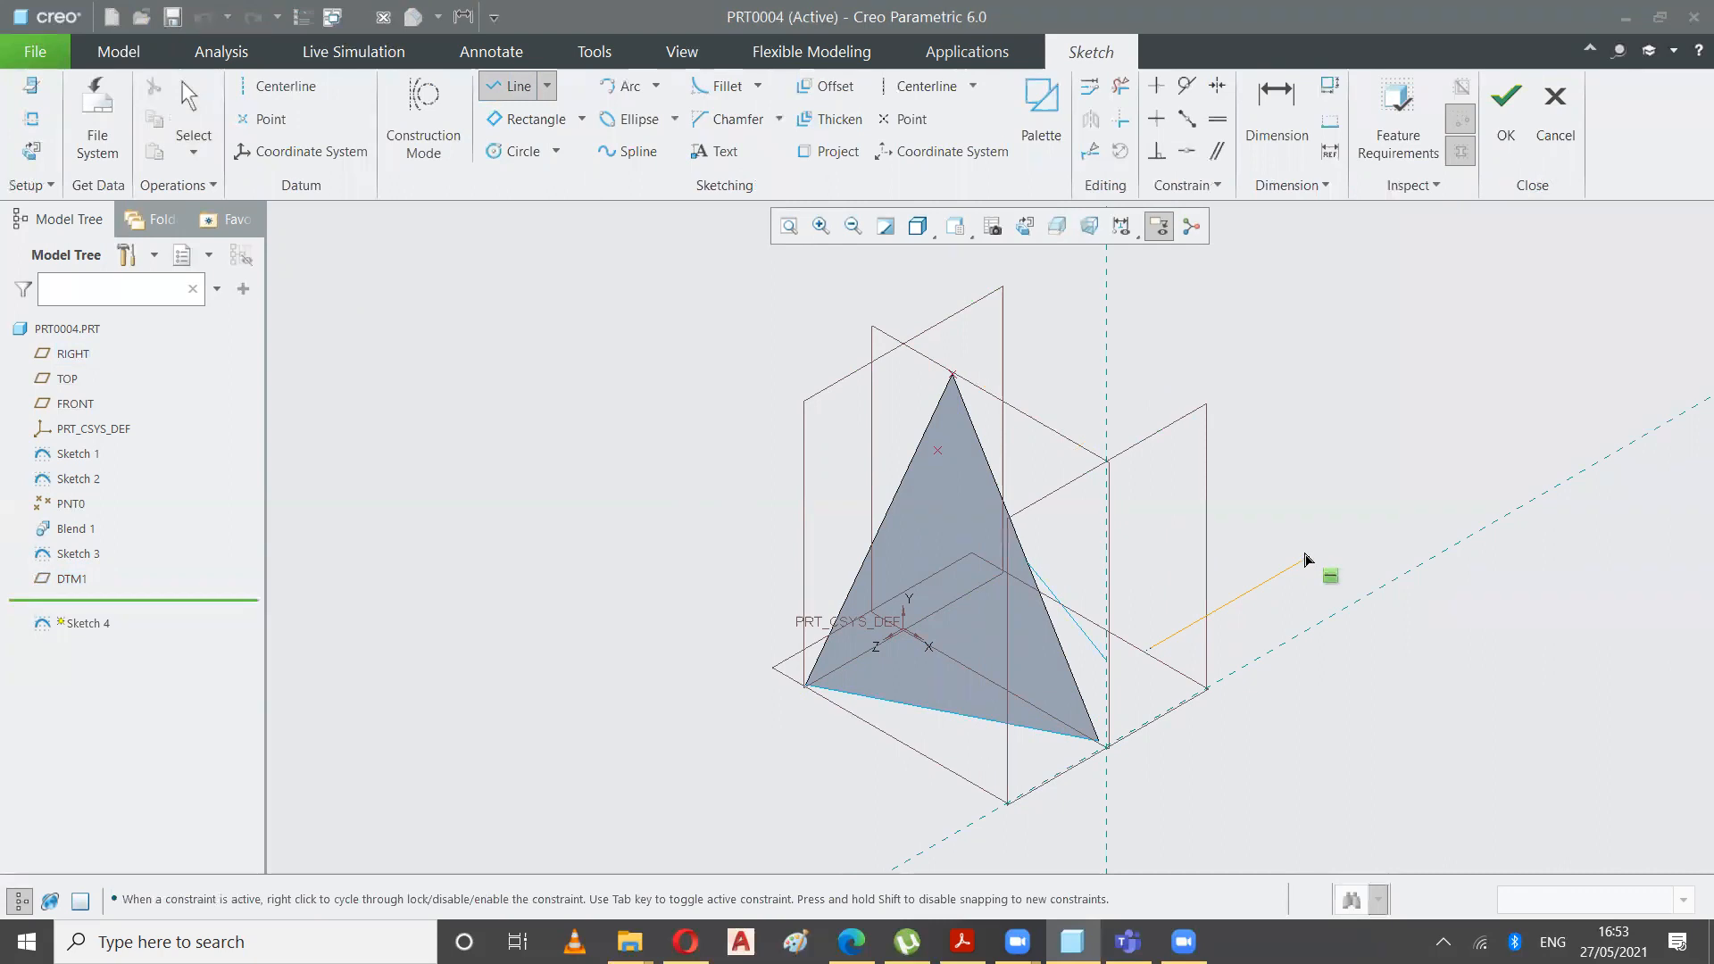
left_click(191, 97)
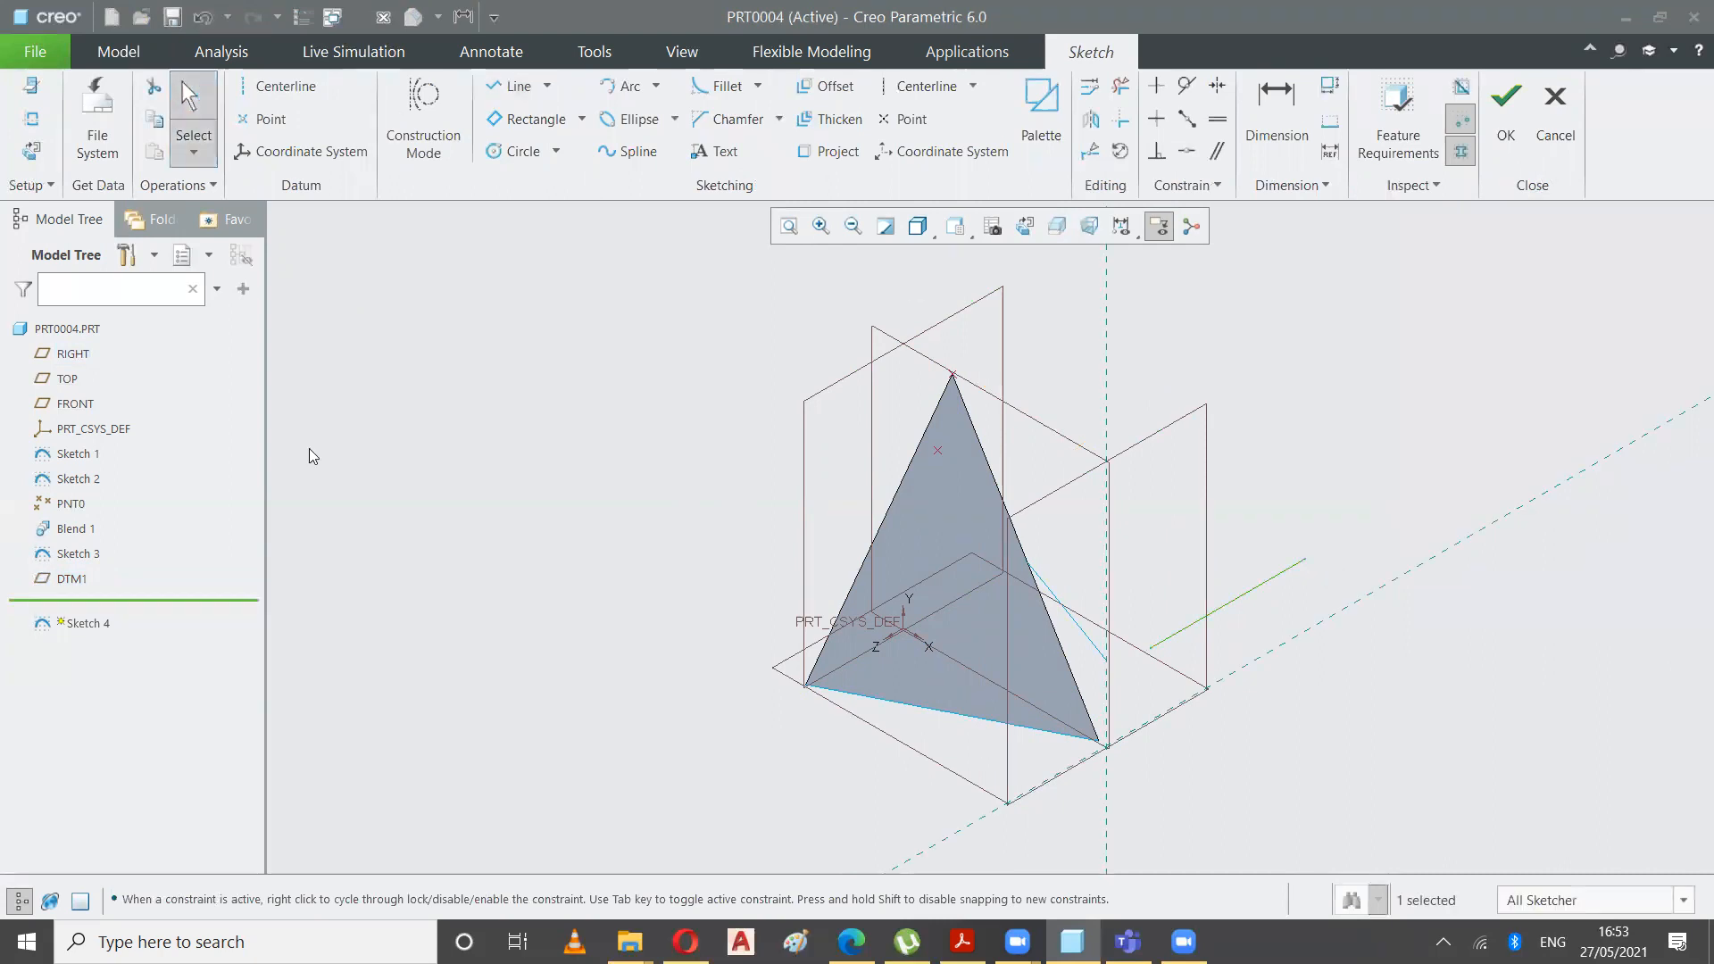
- Constrain the horizontal line's near endpoint coincident with the slanted line's lower end and finish the sketch
left_click(1186, 151)
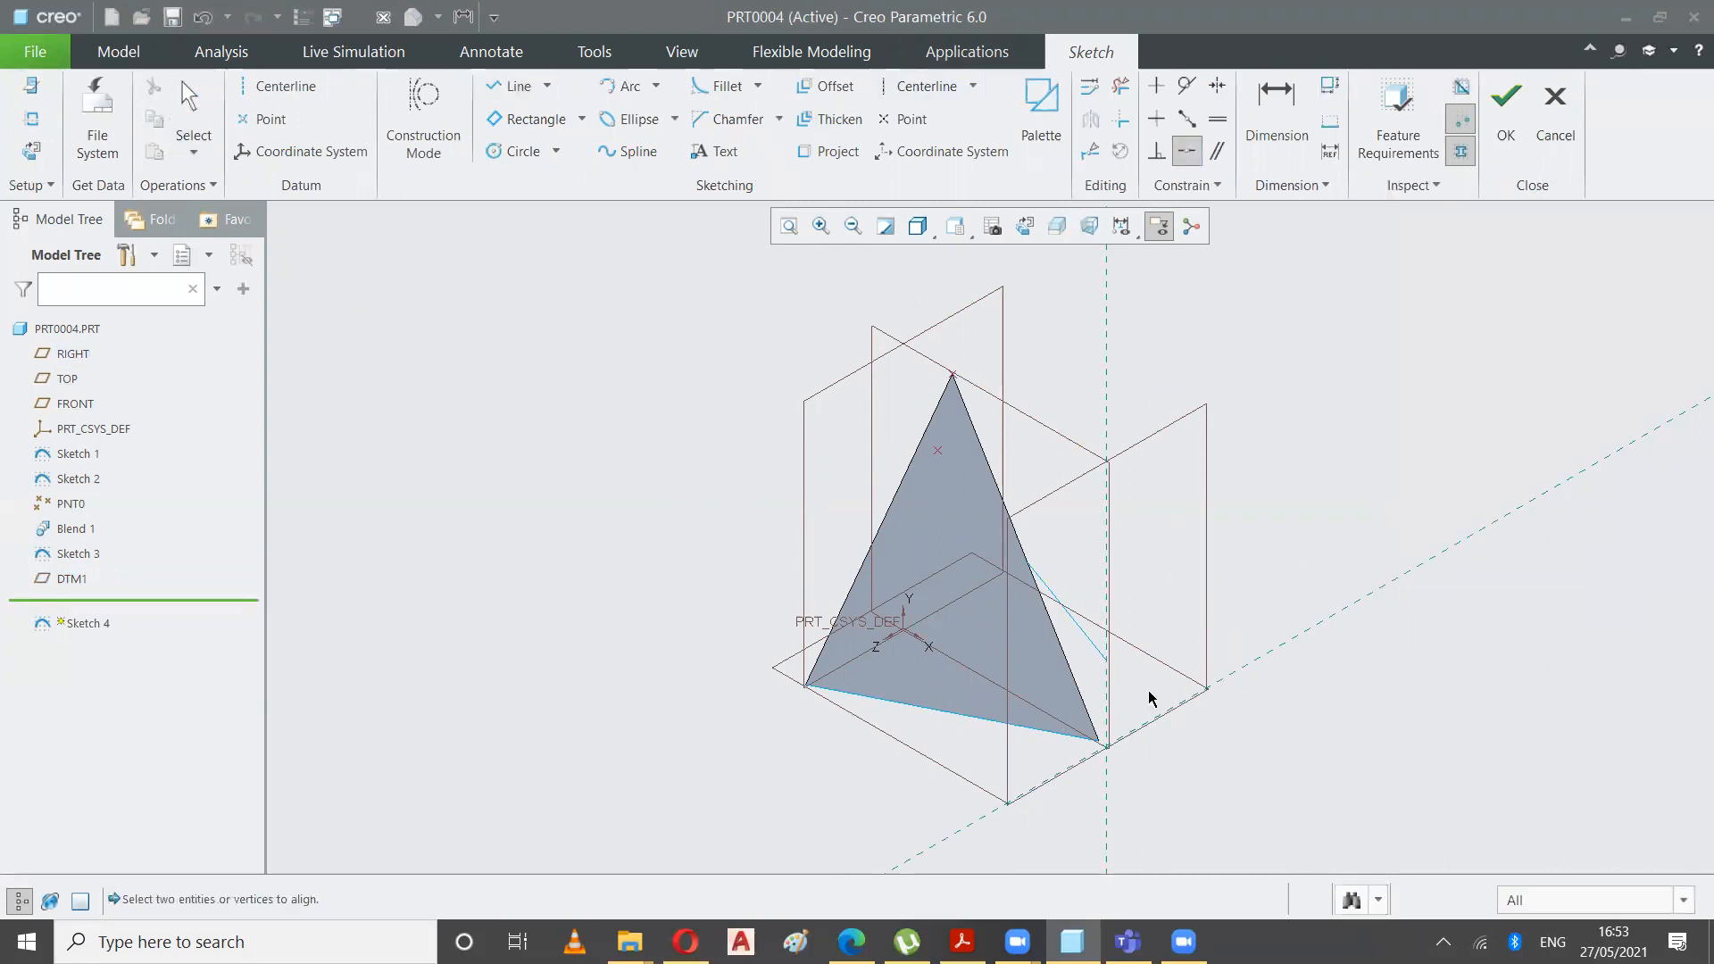
left_click(184, 96)
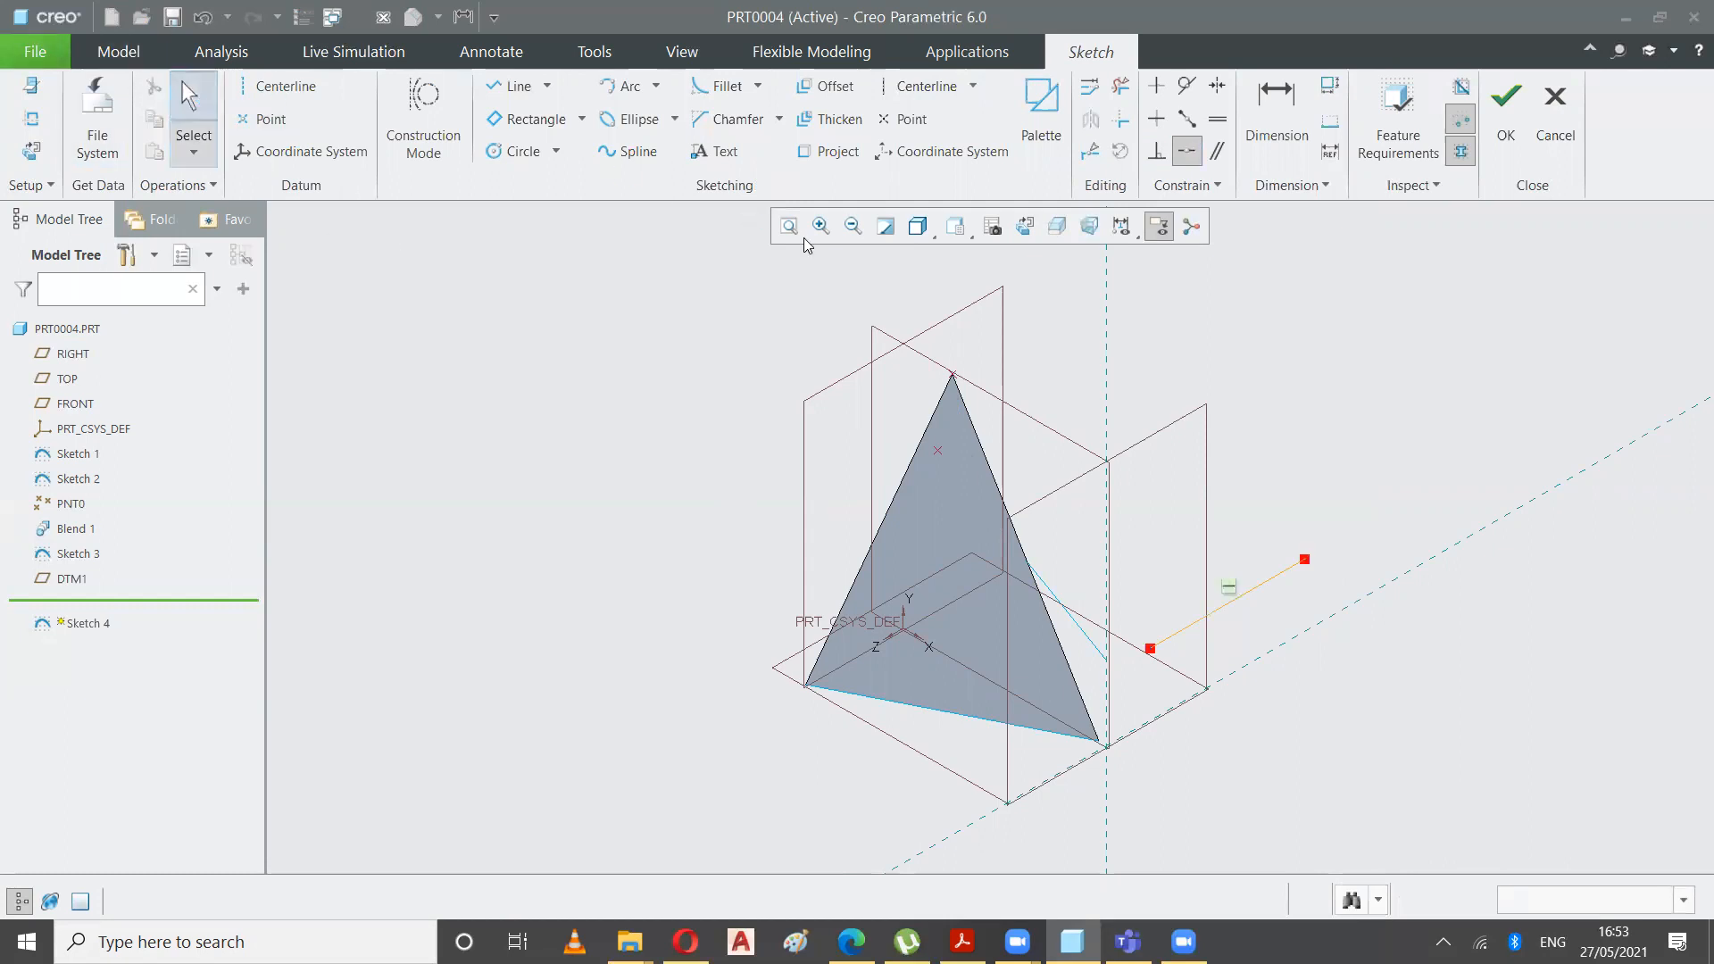
left_click(788, 226)
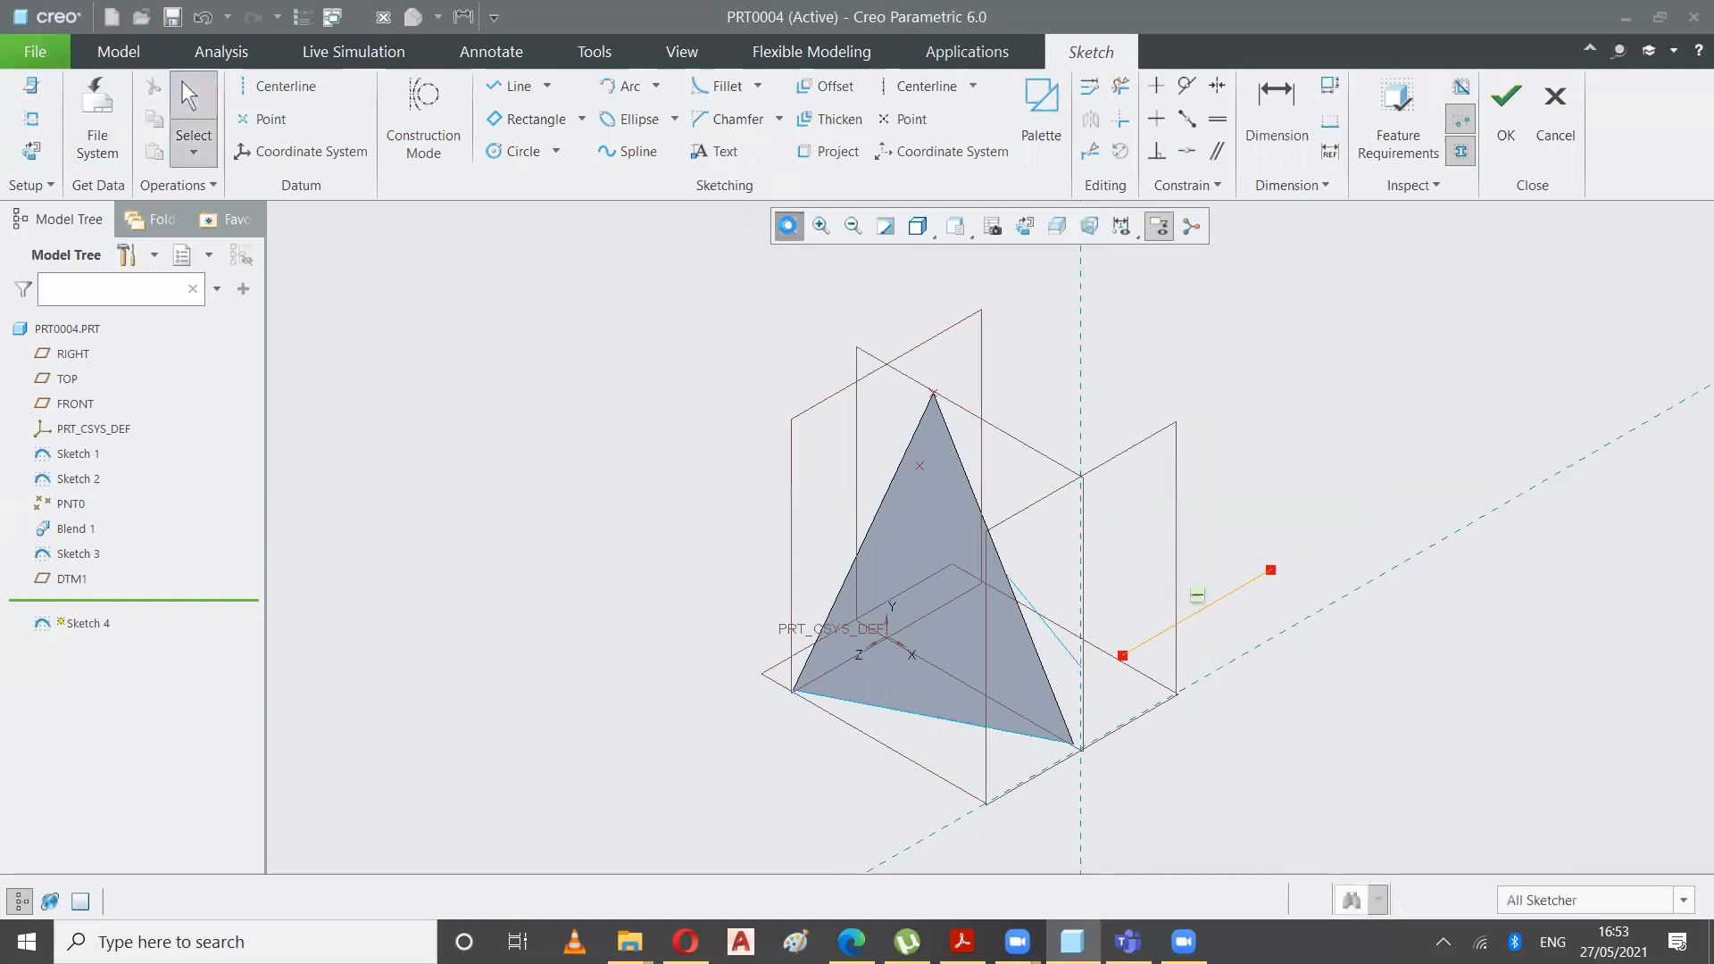
left_click(1185, 151)
left_click(1090, 664)
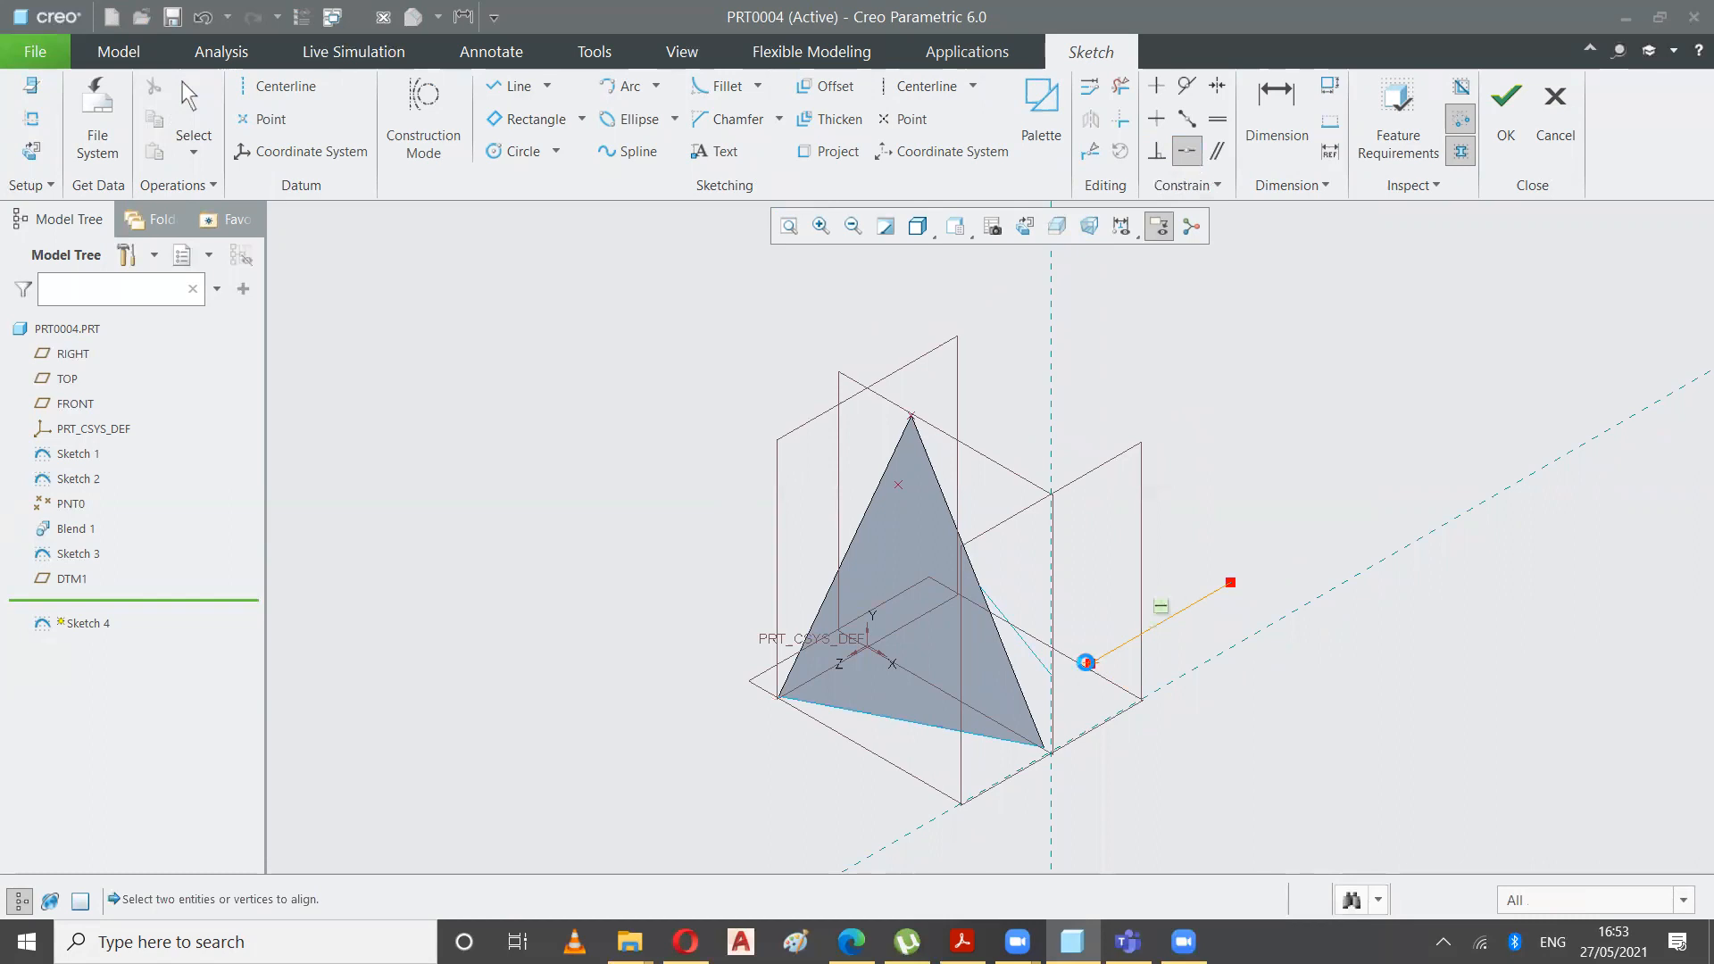
left_click(1051, 674)
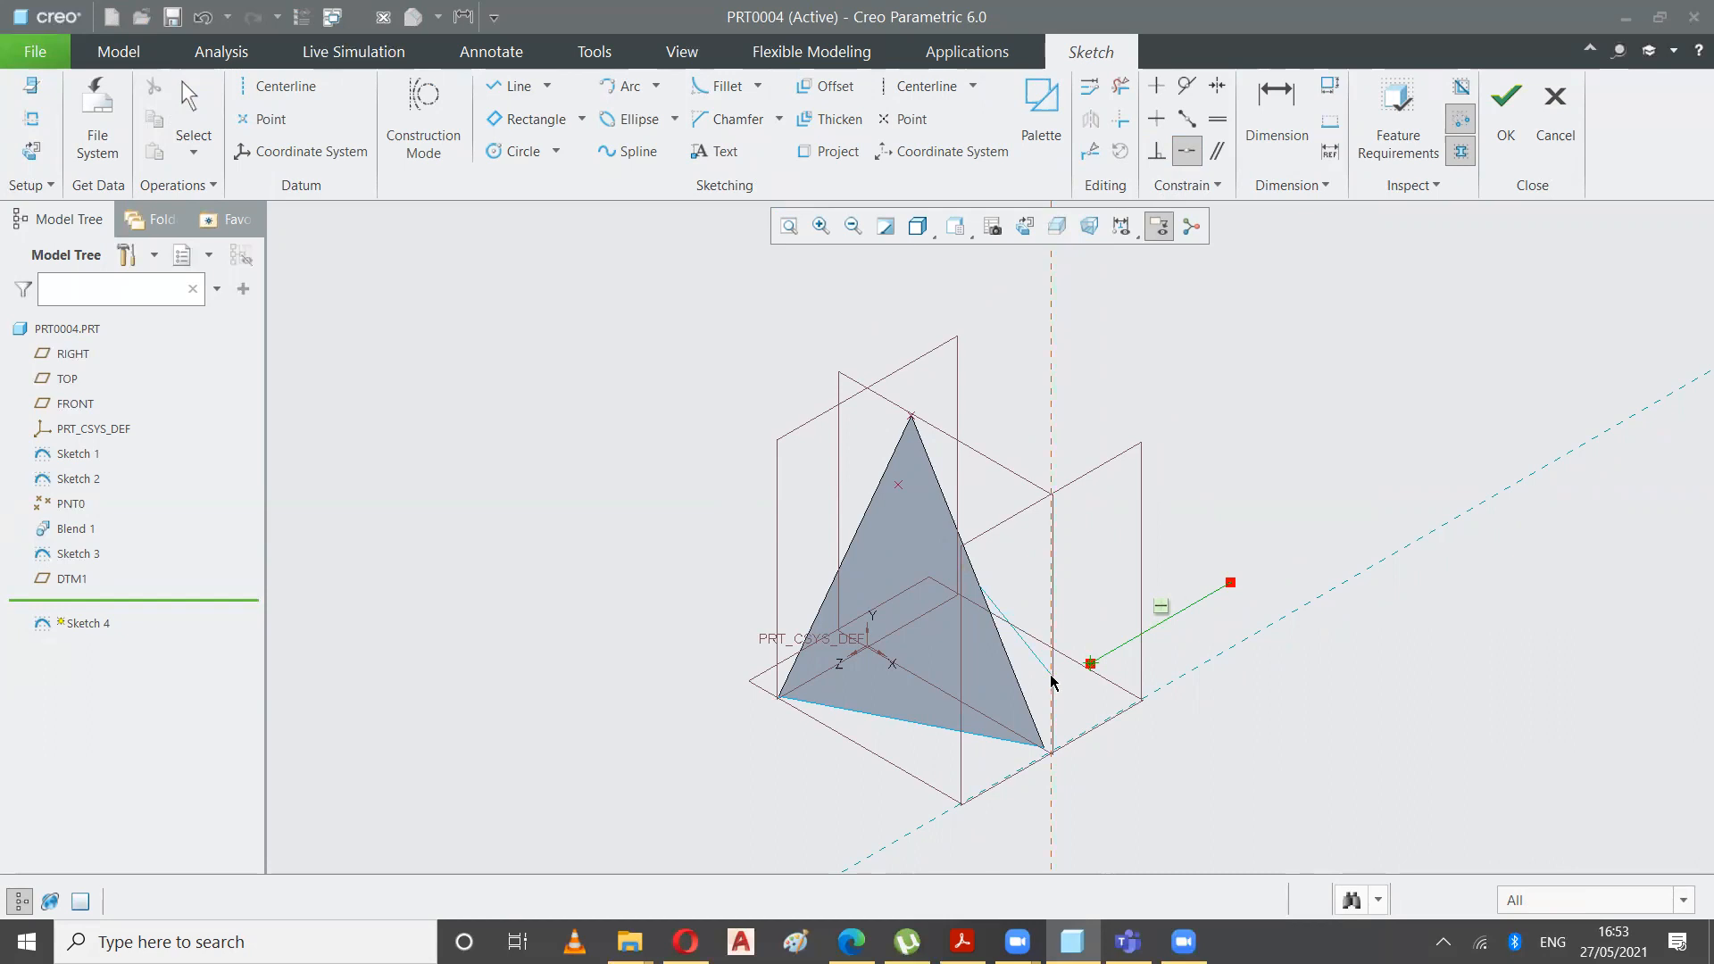
right_click(1051, 681)
left_click(862, 412)
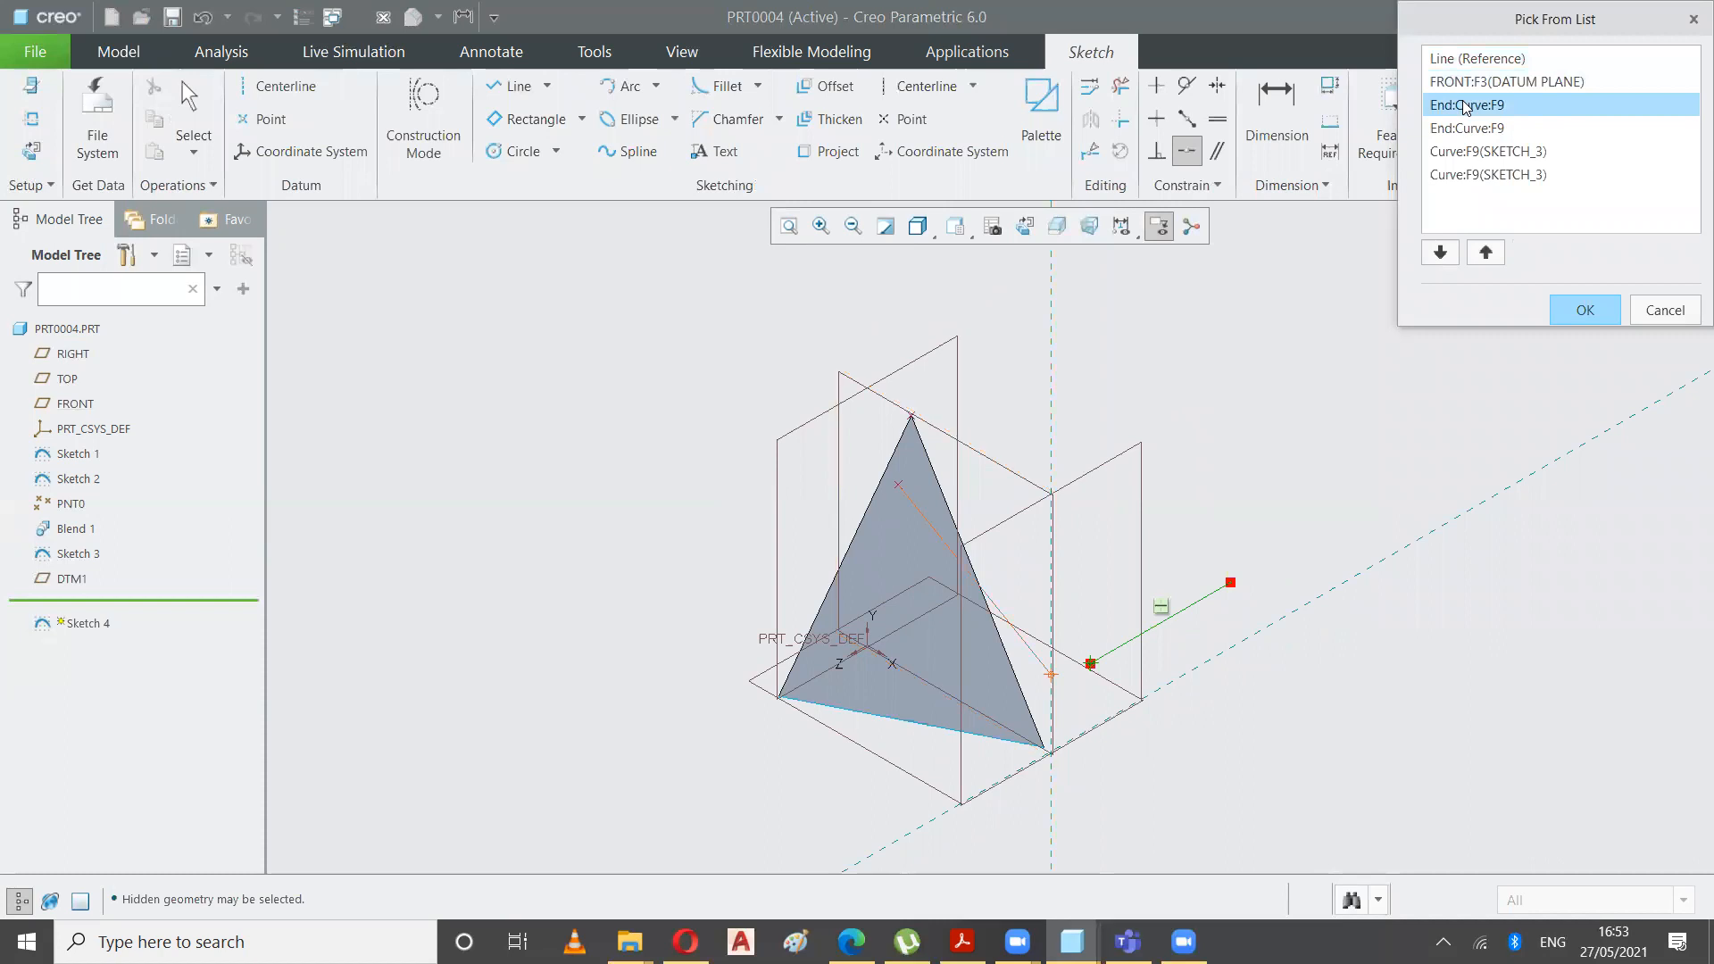
left_click(1568, 310)
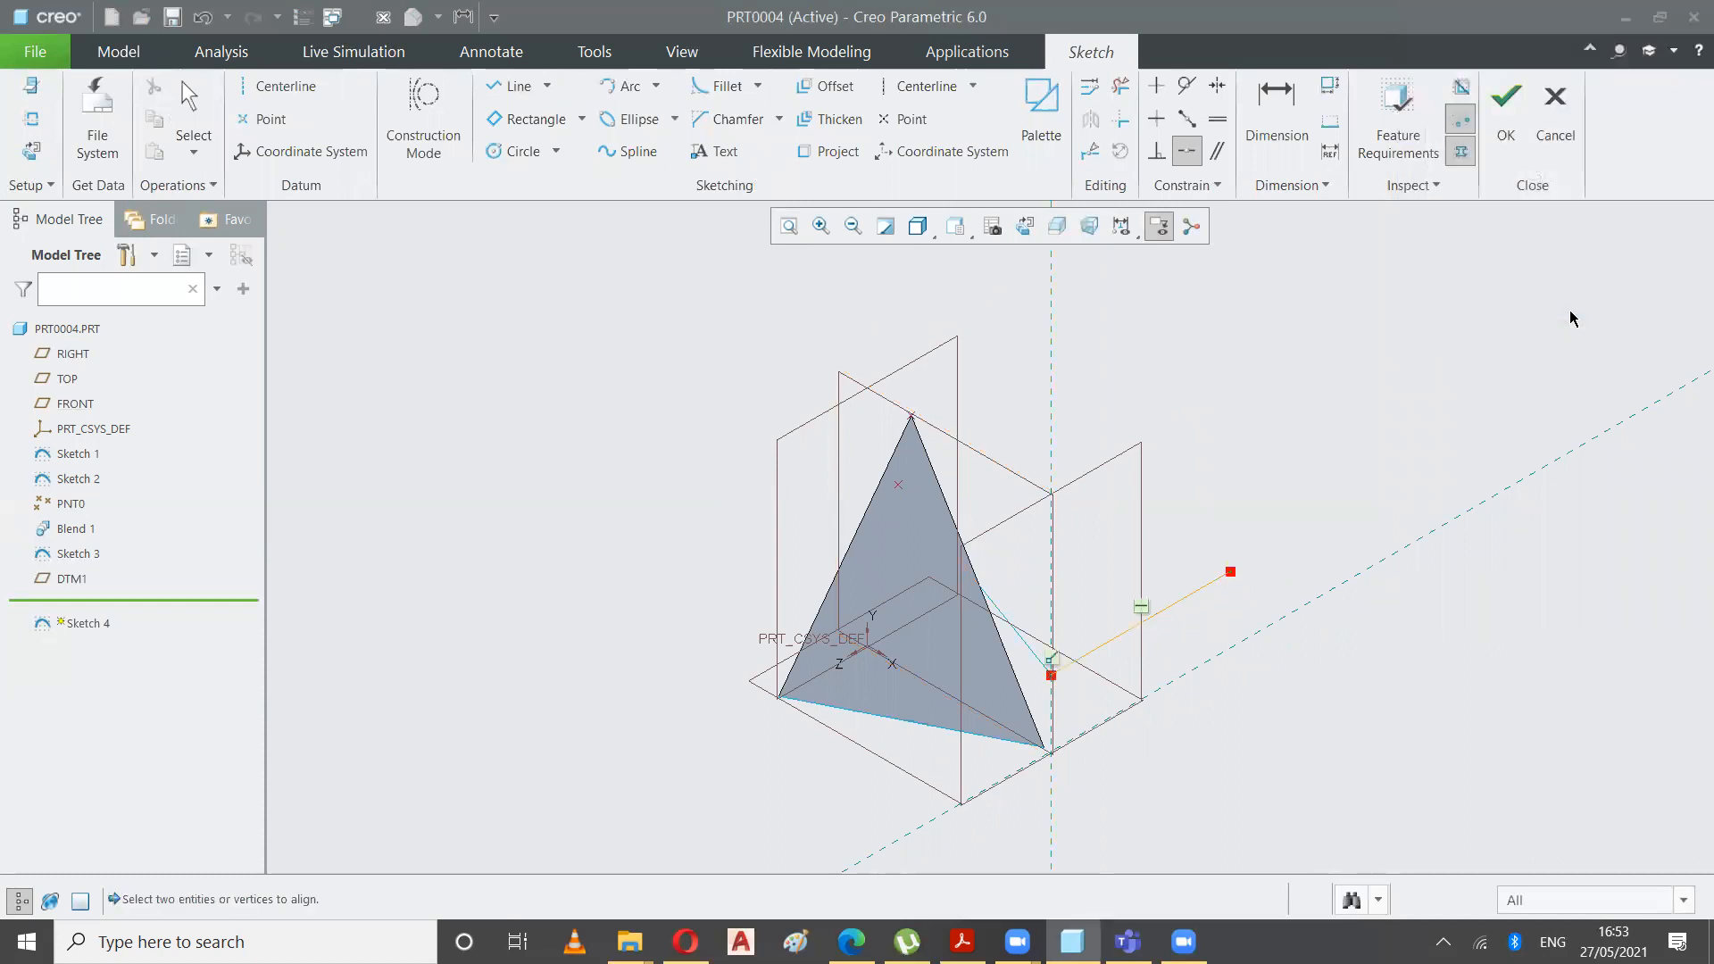
left_click(1506, 98)
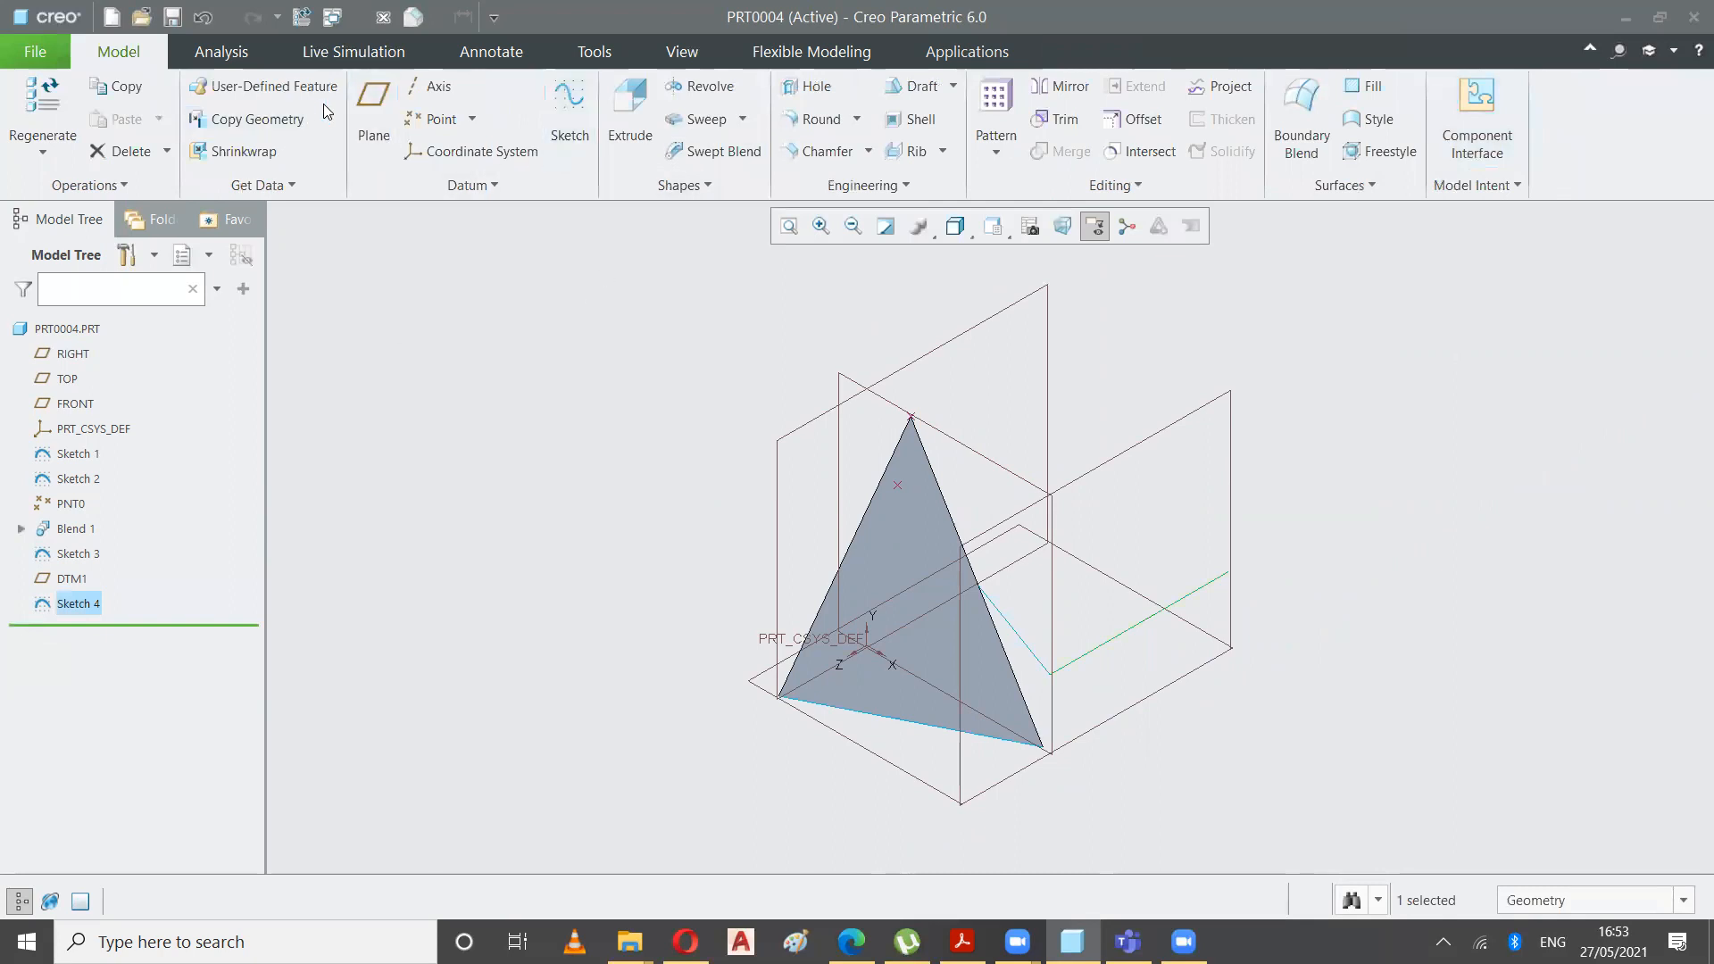
- Create a datum plane through the 35 high datum point, the slanted line's lower end and the horizontal line's far end
left_click(374, 112)
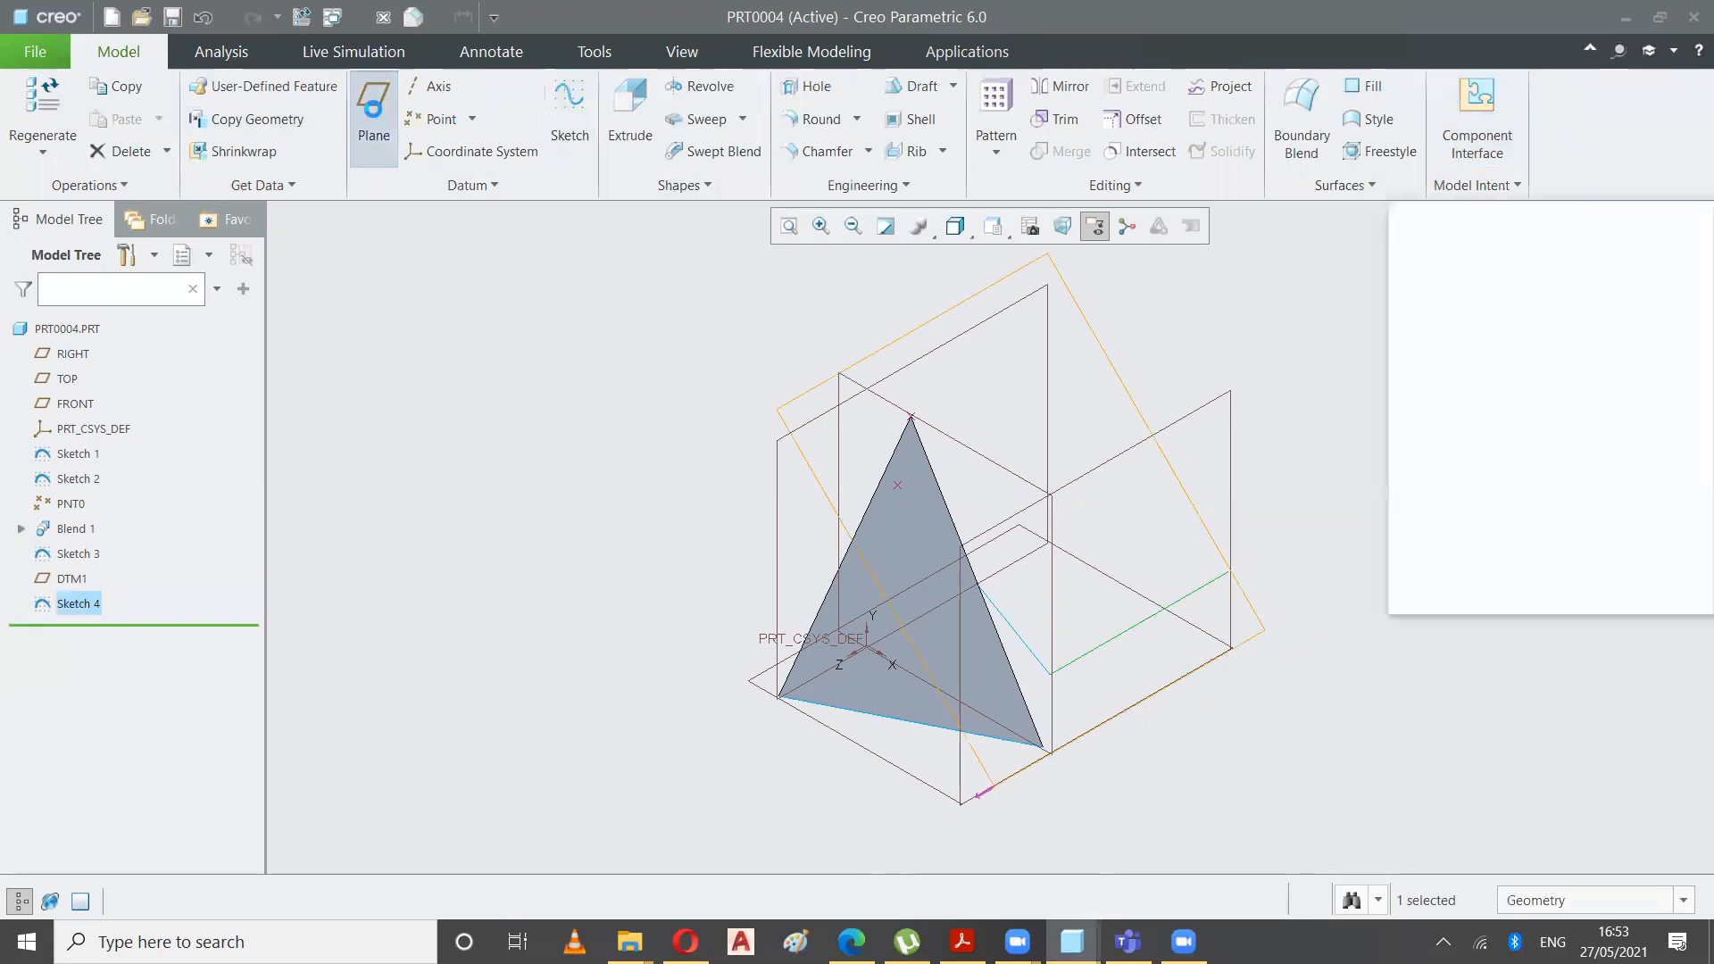
left_click(898, 487)
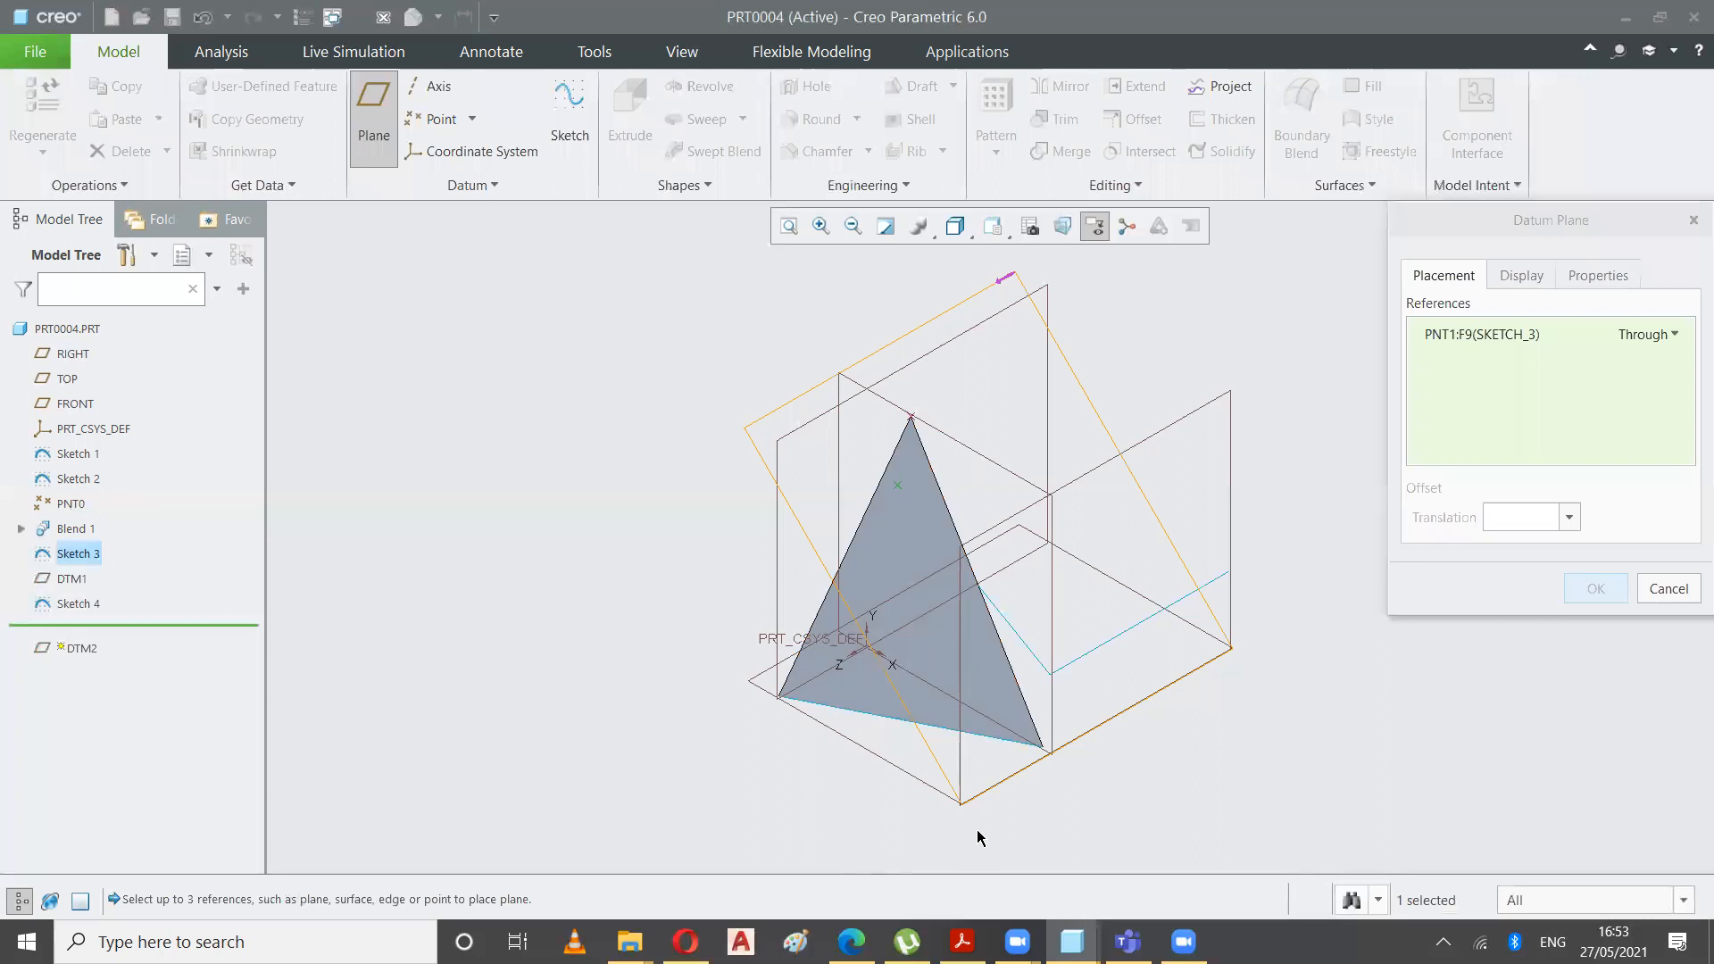
left_click(1051, 675, "ctrl")
left_click(1230, 574, "ctrl")
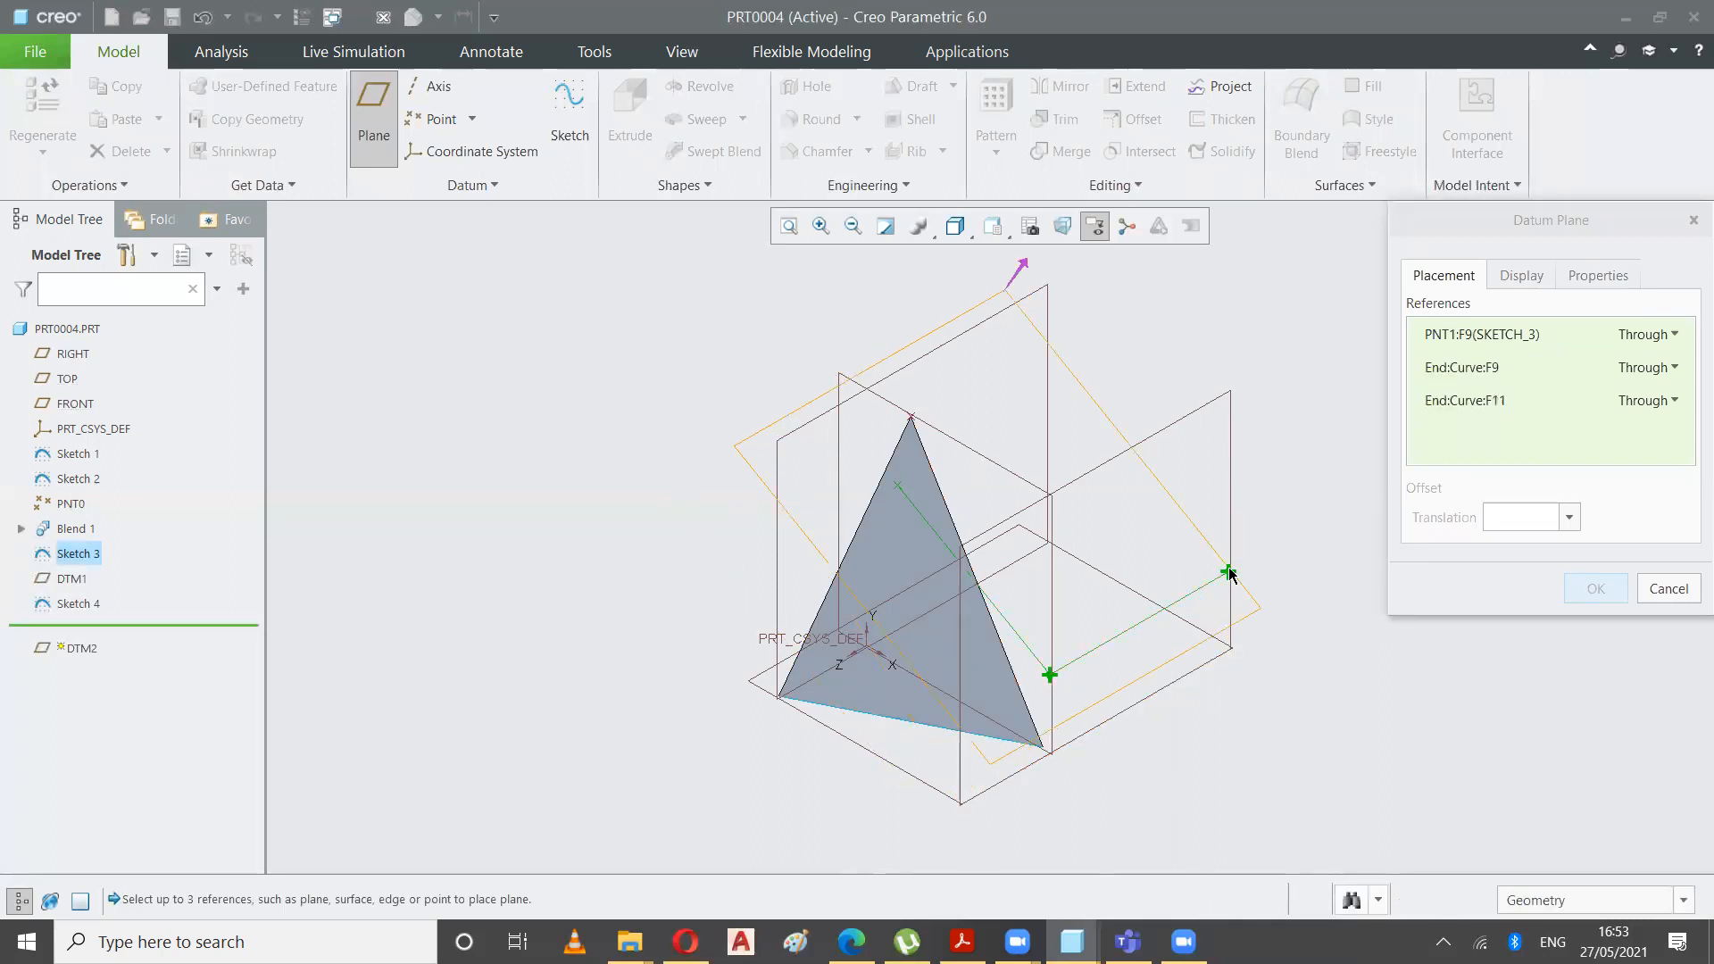
left_click(1600, 588)
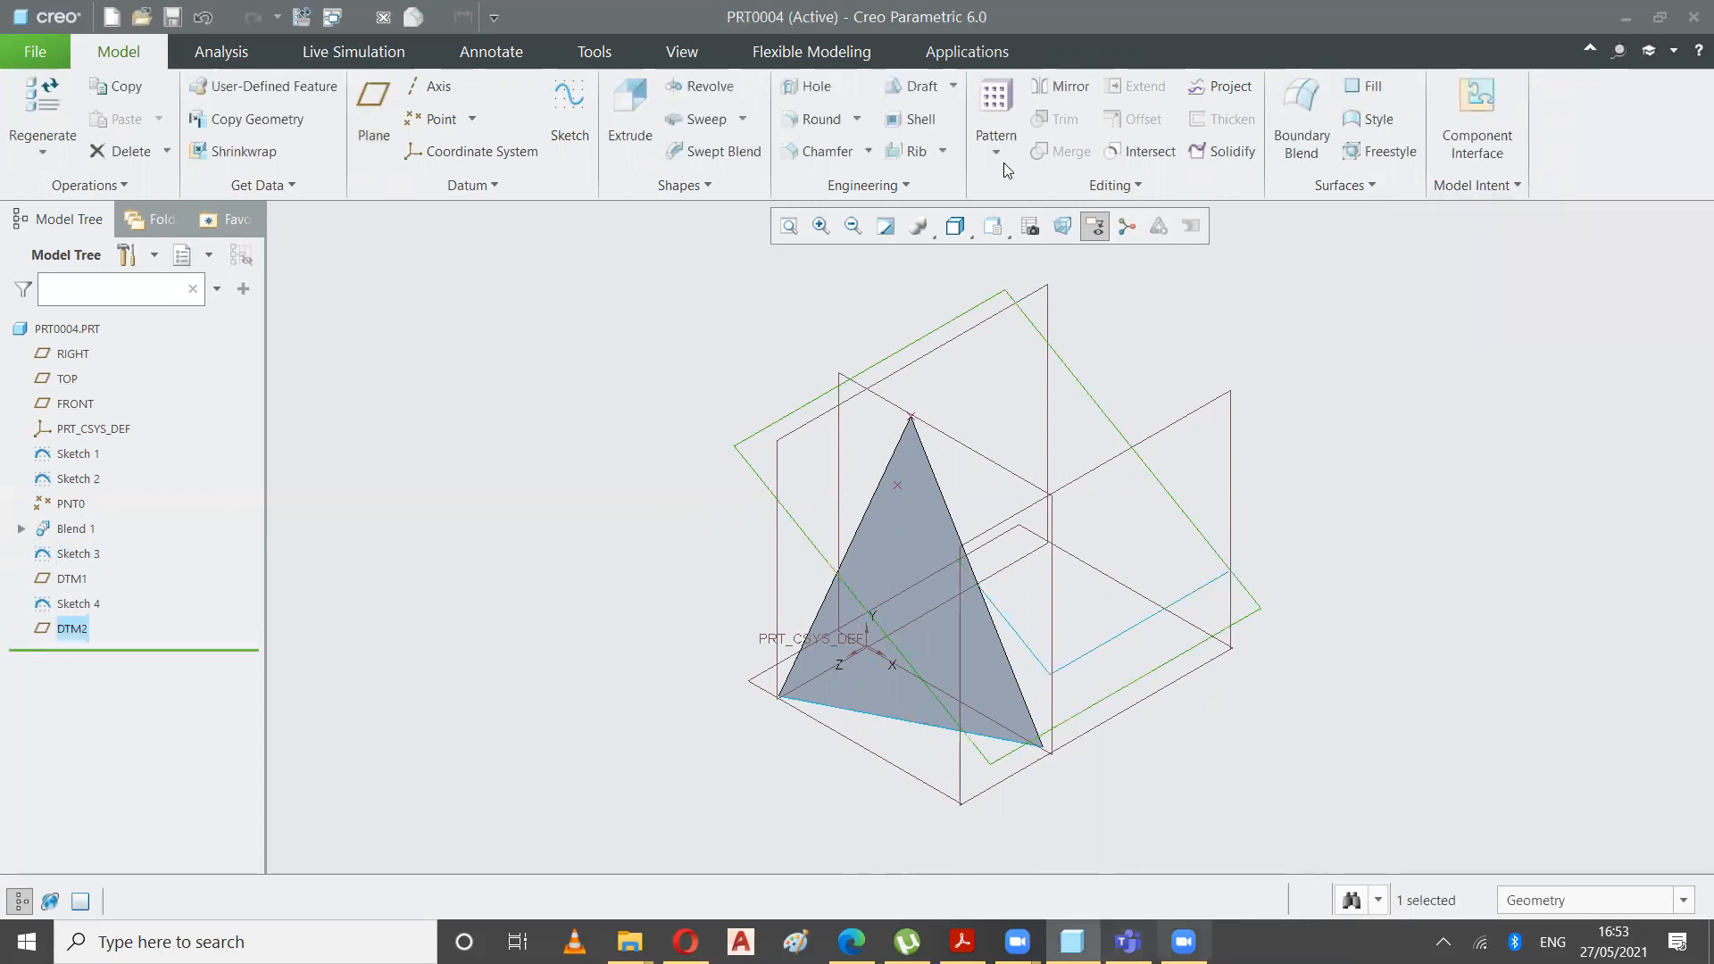
- Start an Extrude on the slanted datum plane and sketch a rectangle large enough to cover the pyramid's cross-section
left_click(628, 114)
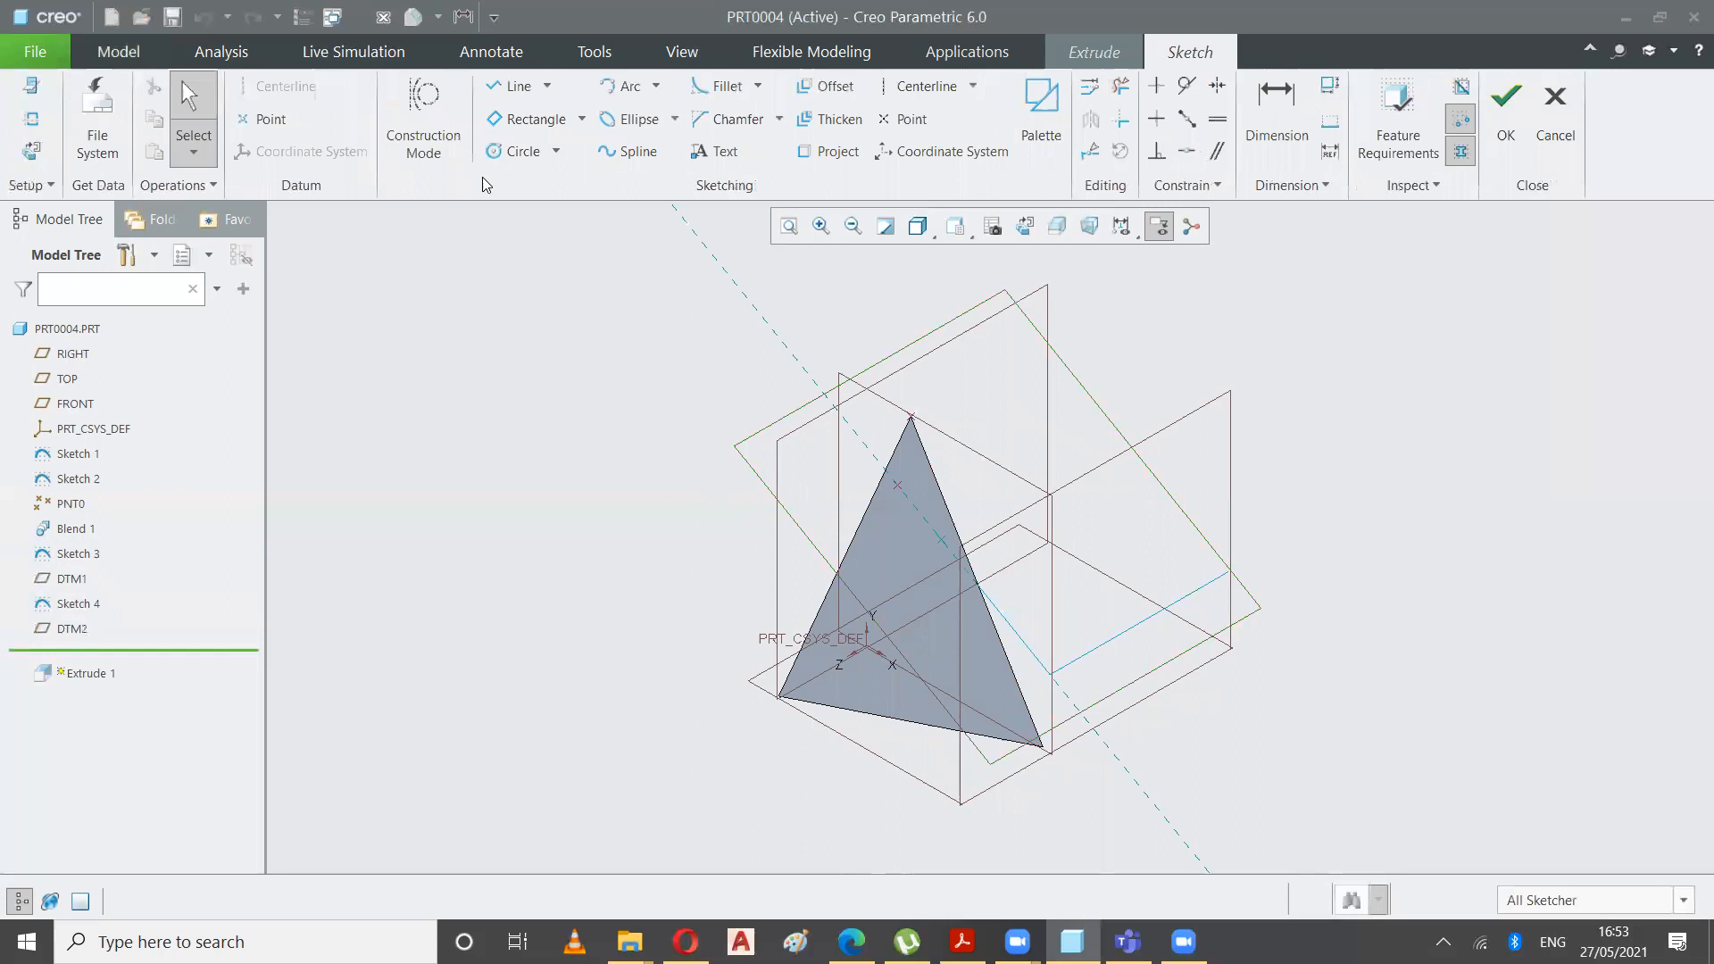
left_click(505, 120)
left_click(629, 447)
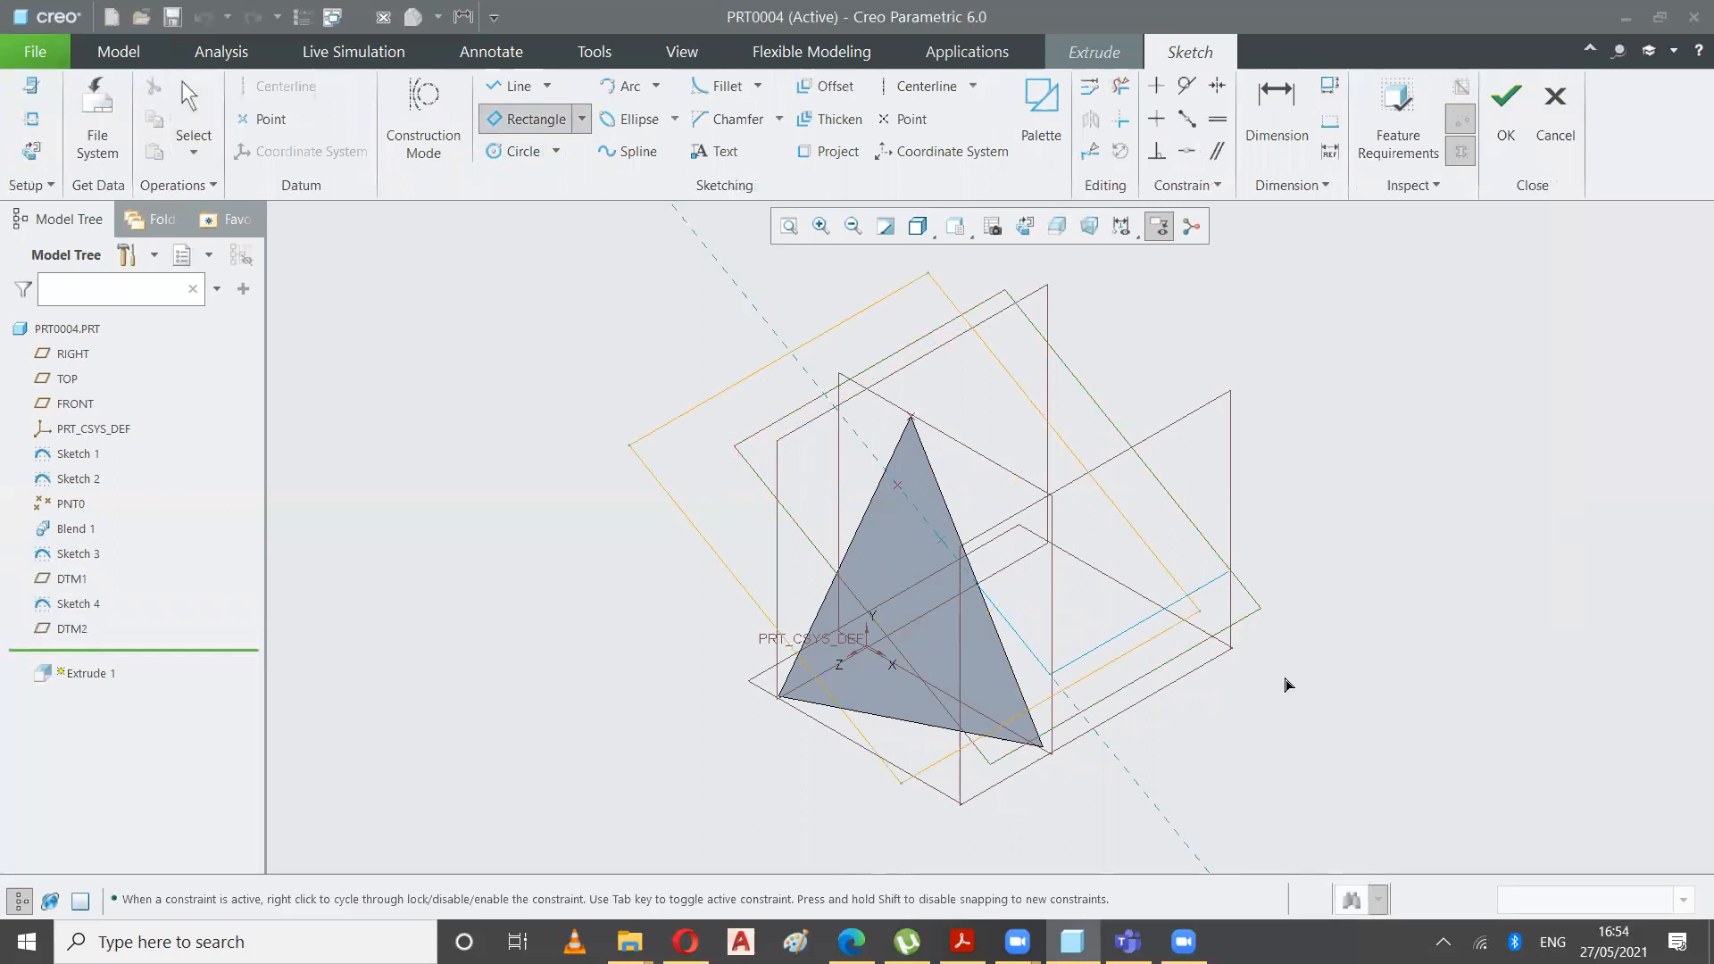
left_click(1506, 116)
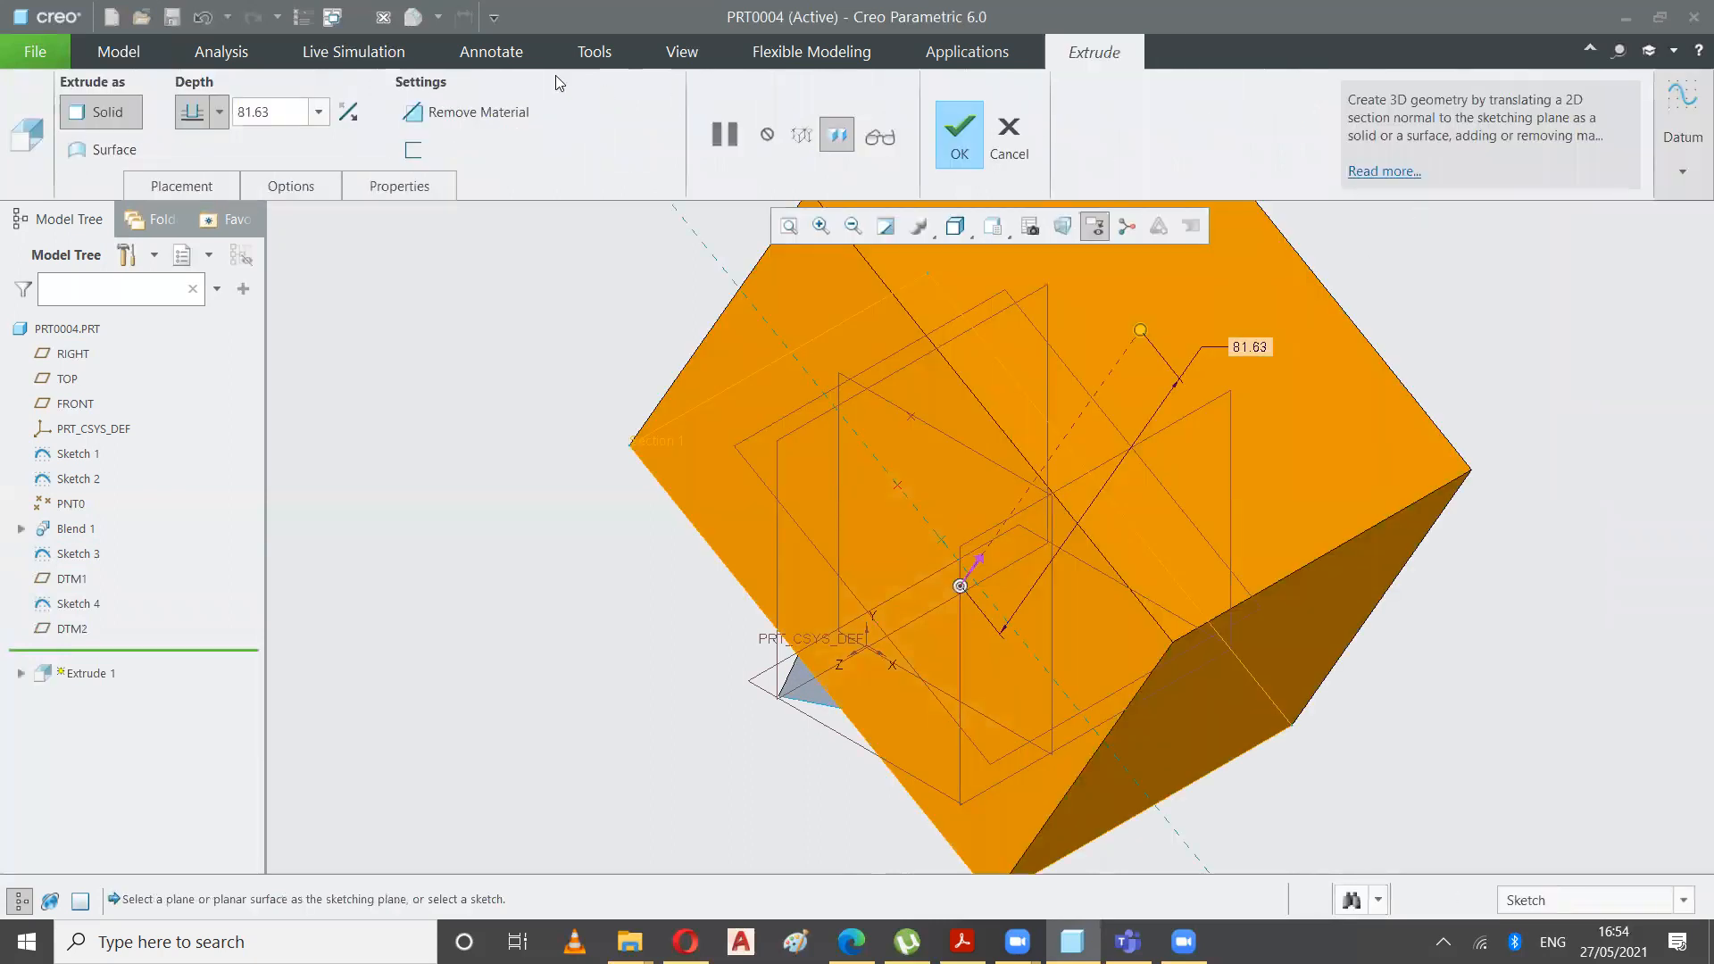
- Extrude the rectangle as a material-removing cut that takes off the pyramid's tip, and compare the part with the Acrobat Reader drawing
left_click(422, 116)
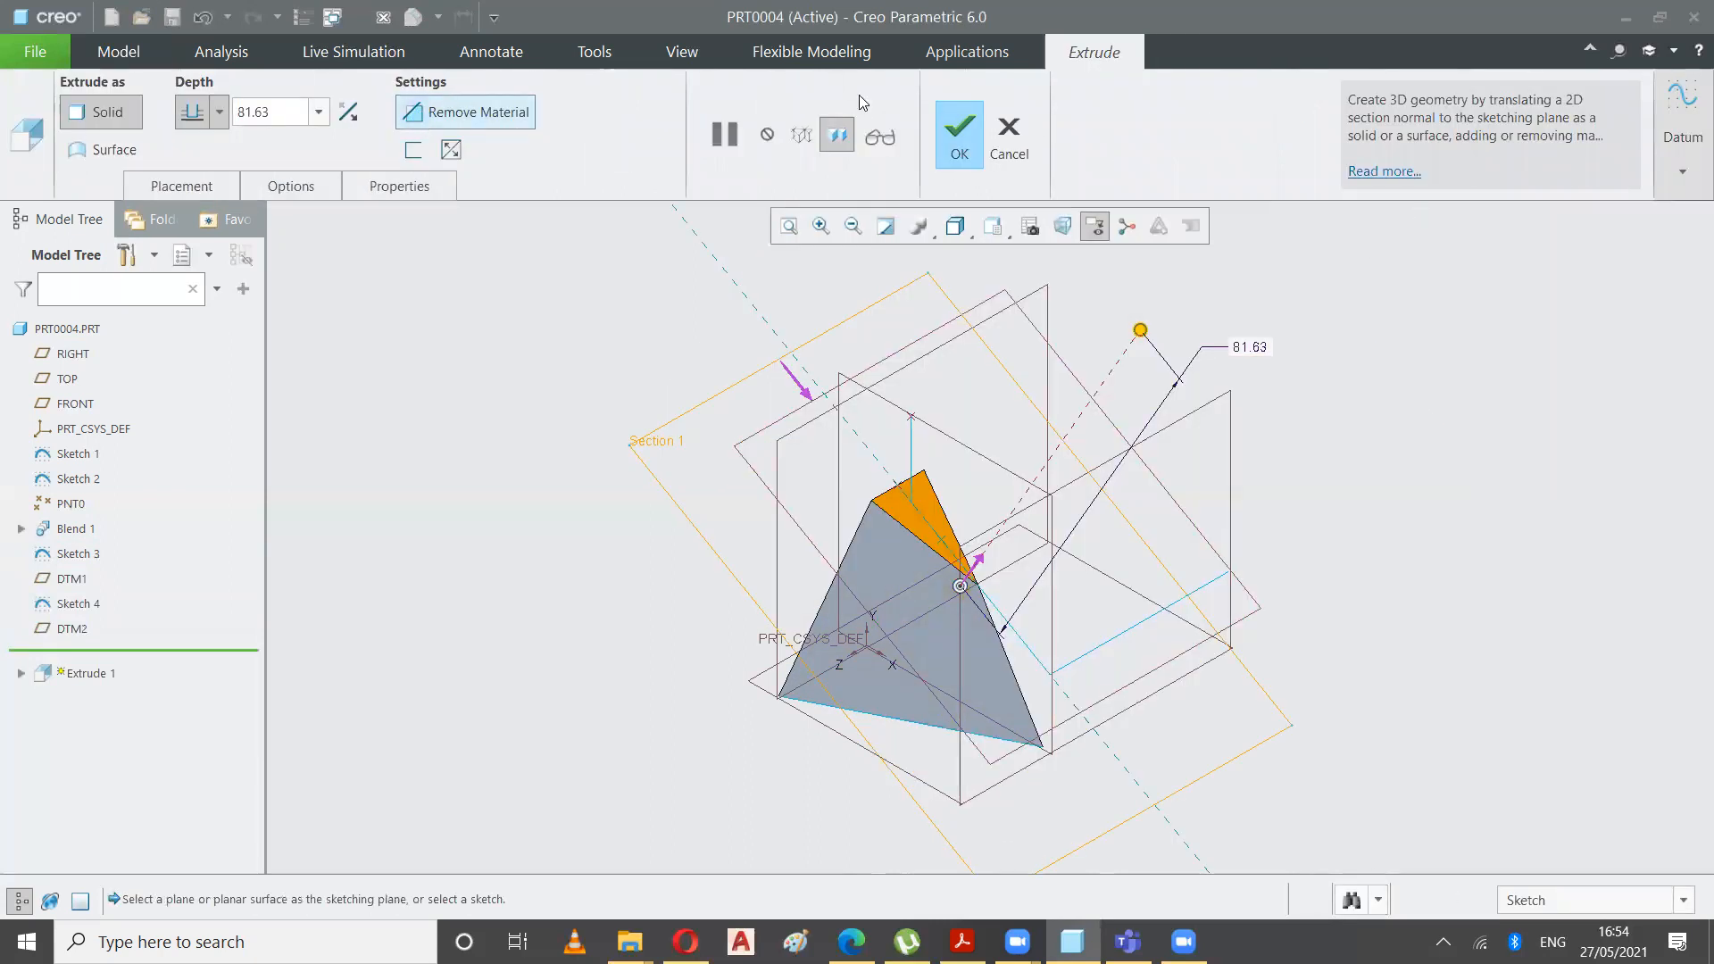
left_click(969, 150)
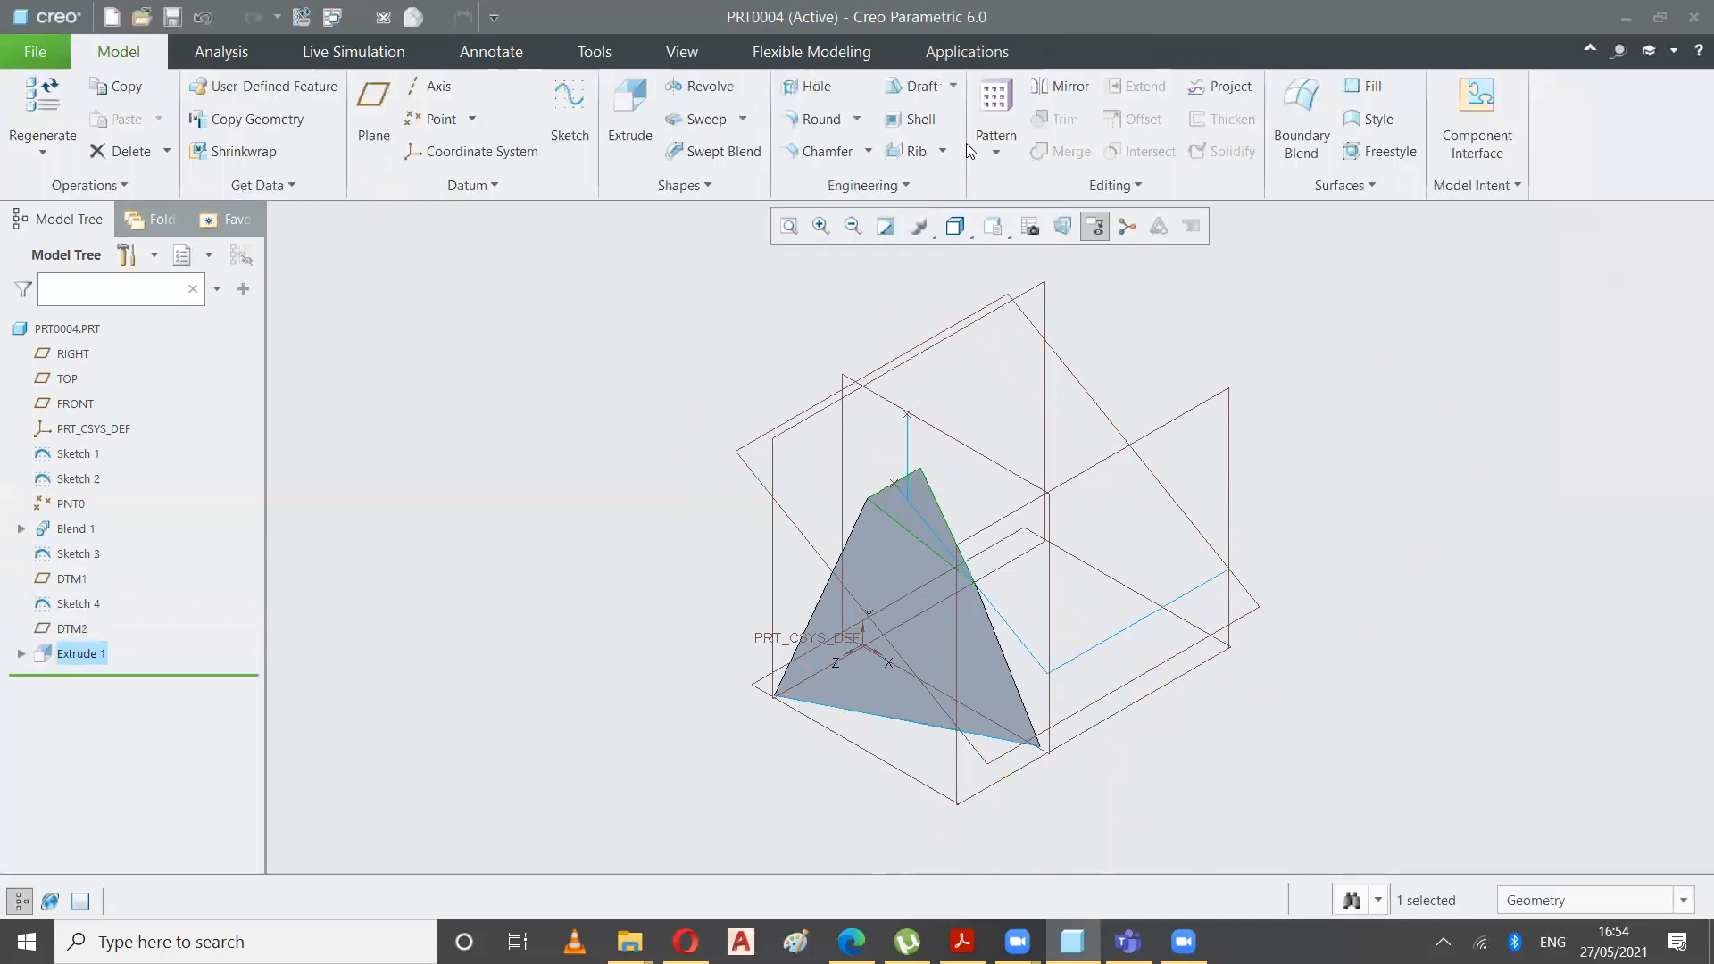
left_click(629, 666)
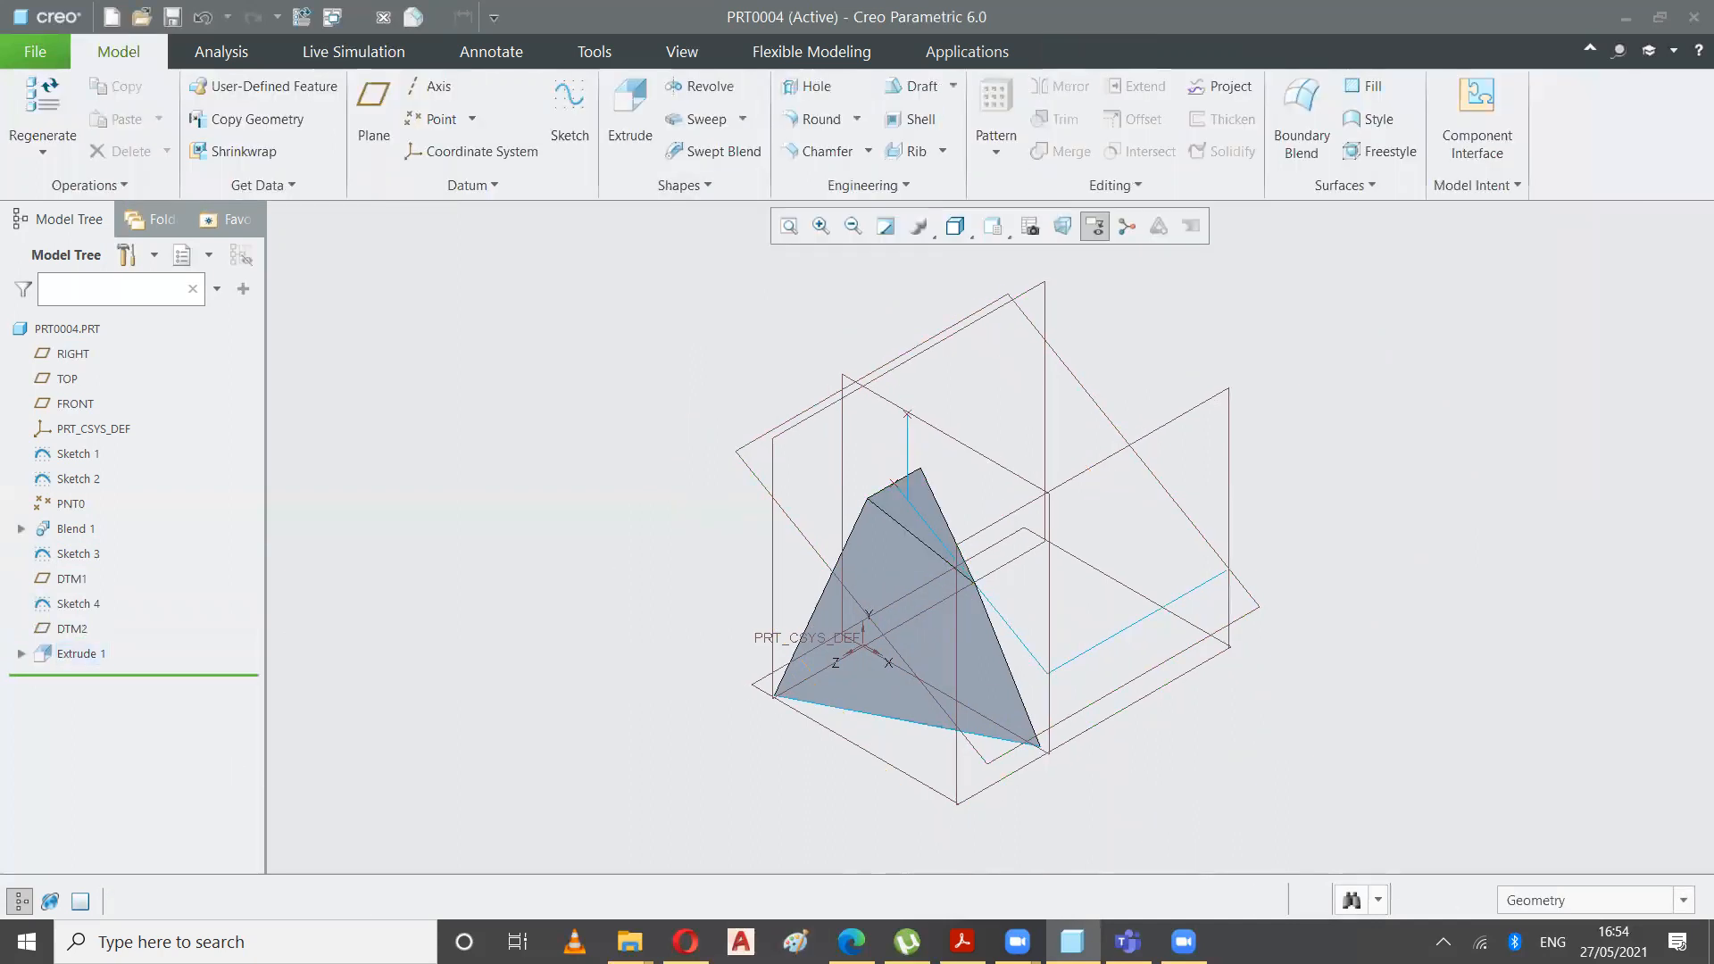
left_click(963, 942)
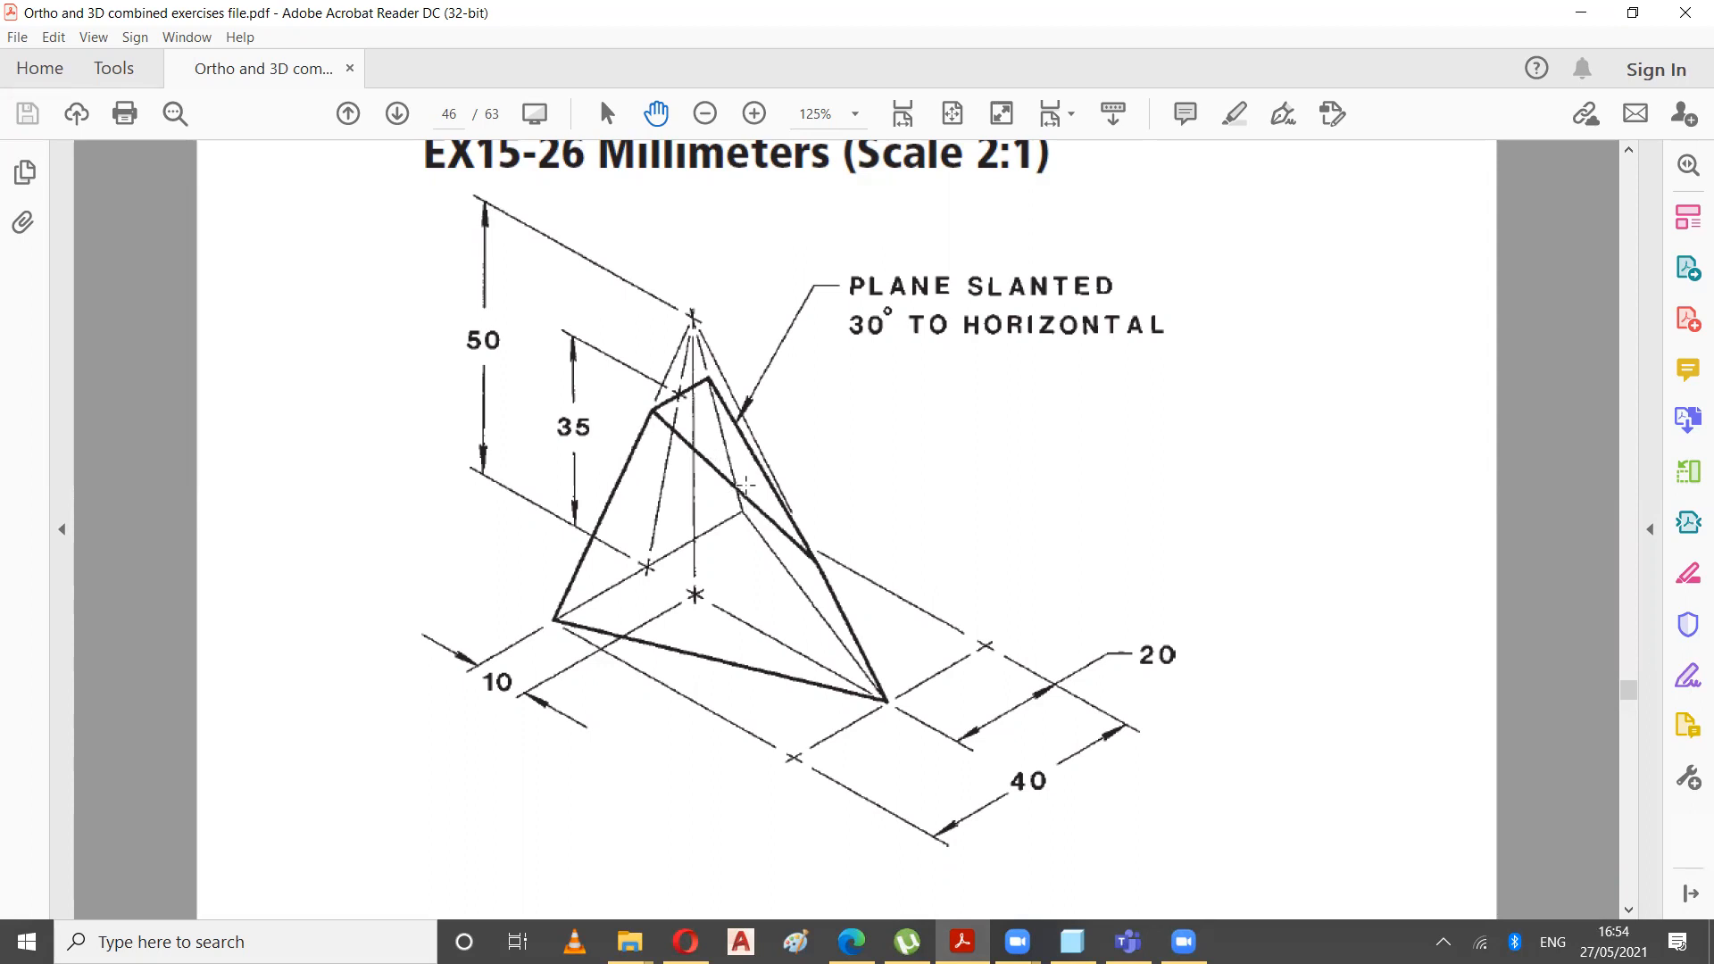
- Edit the base triangle sketch in Creo, set its 40 mm dimension to 50, and compare the part with the Acrobat Reader drawing
left_click(1072, 942)
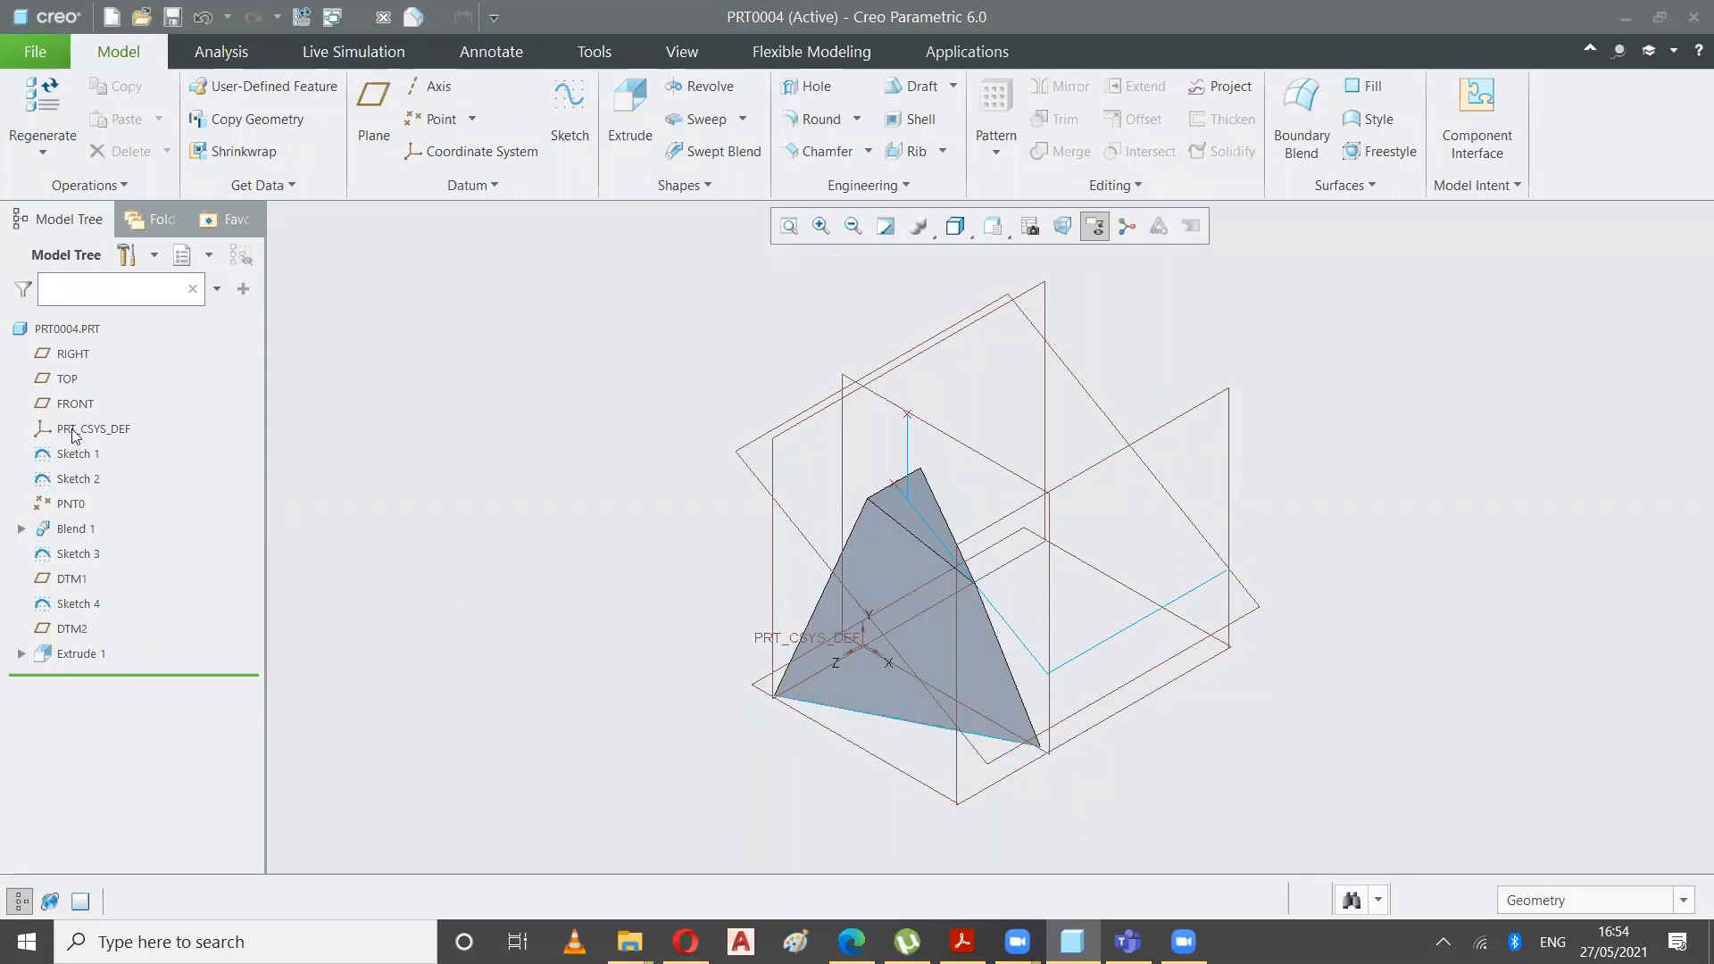
left_click(76, 480)
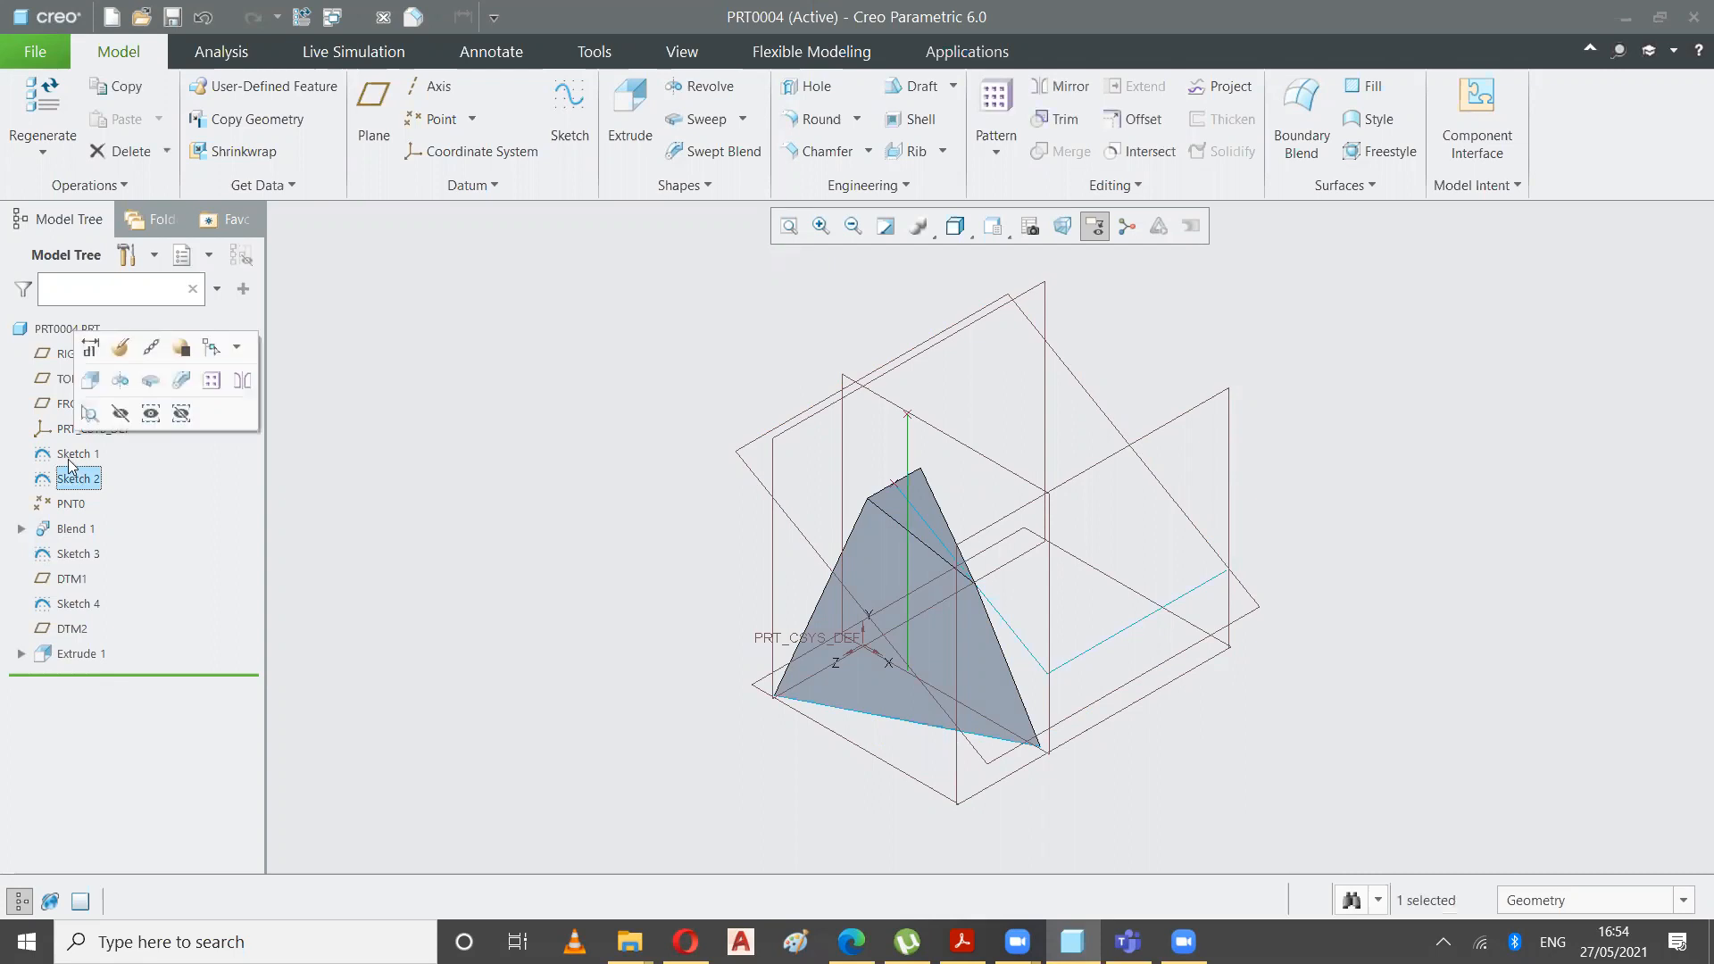
left_click(70, 457)
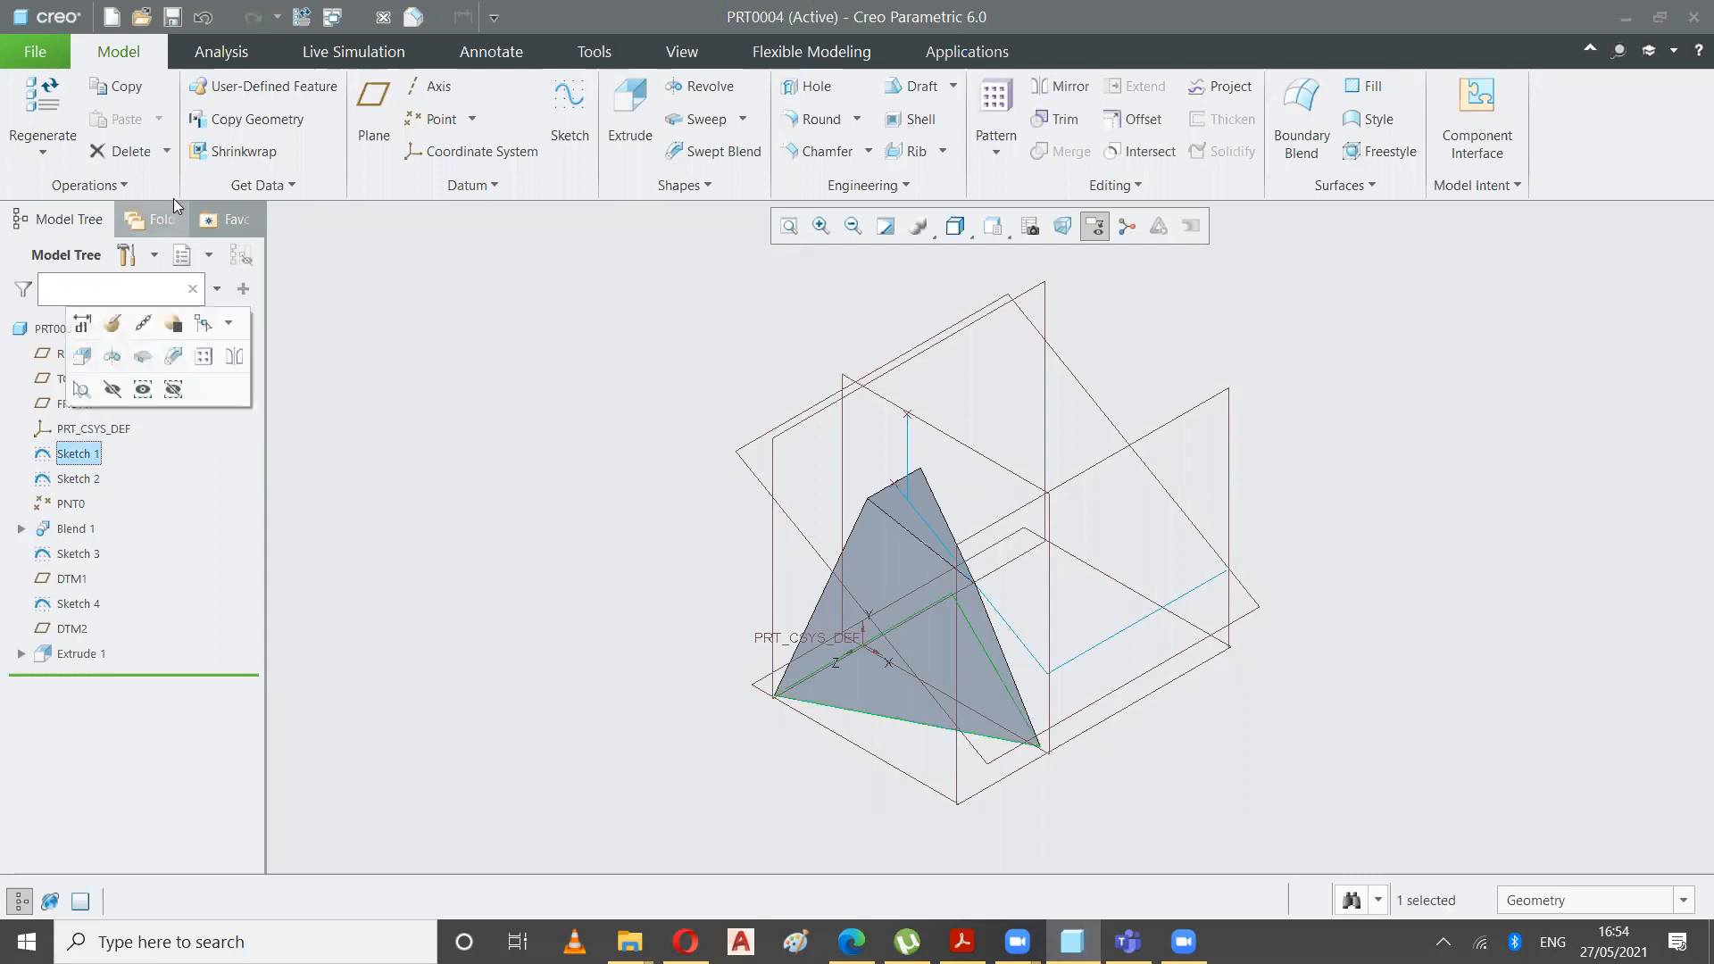
left_click(107, 323)
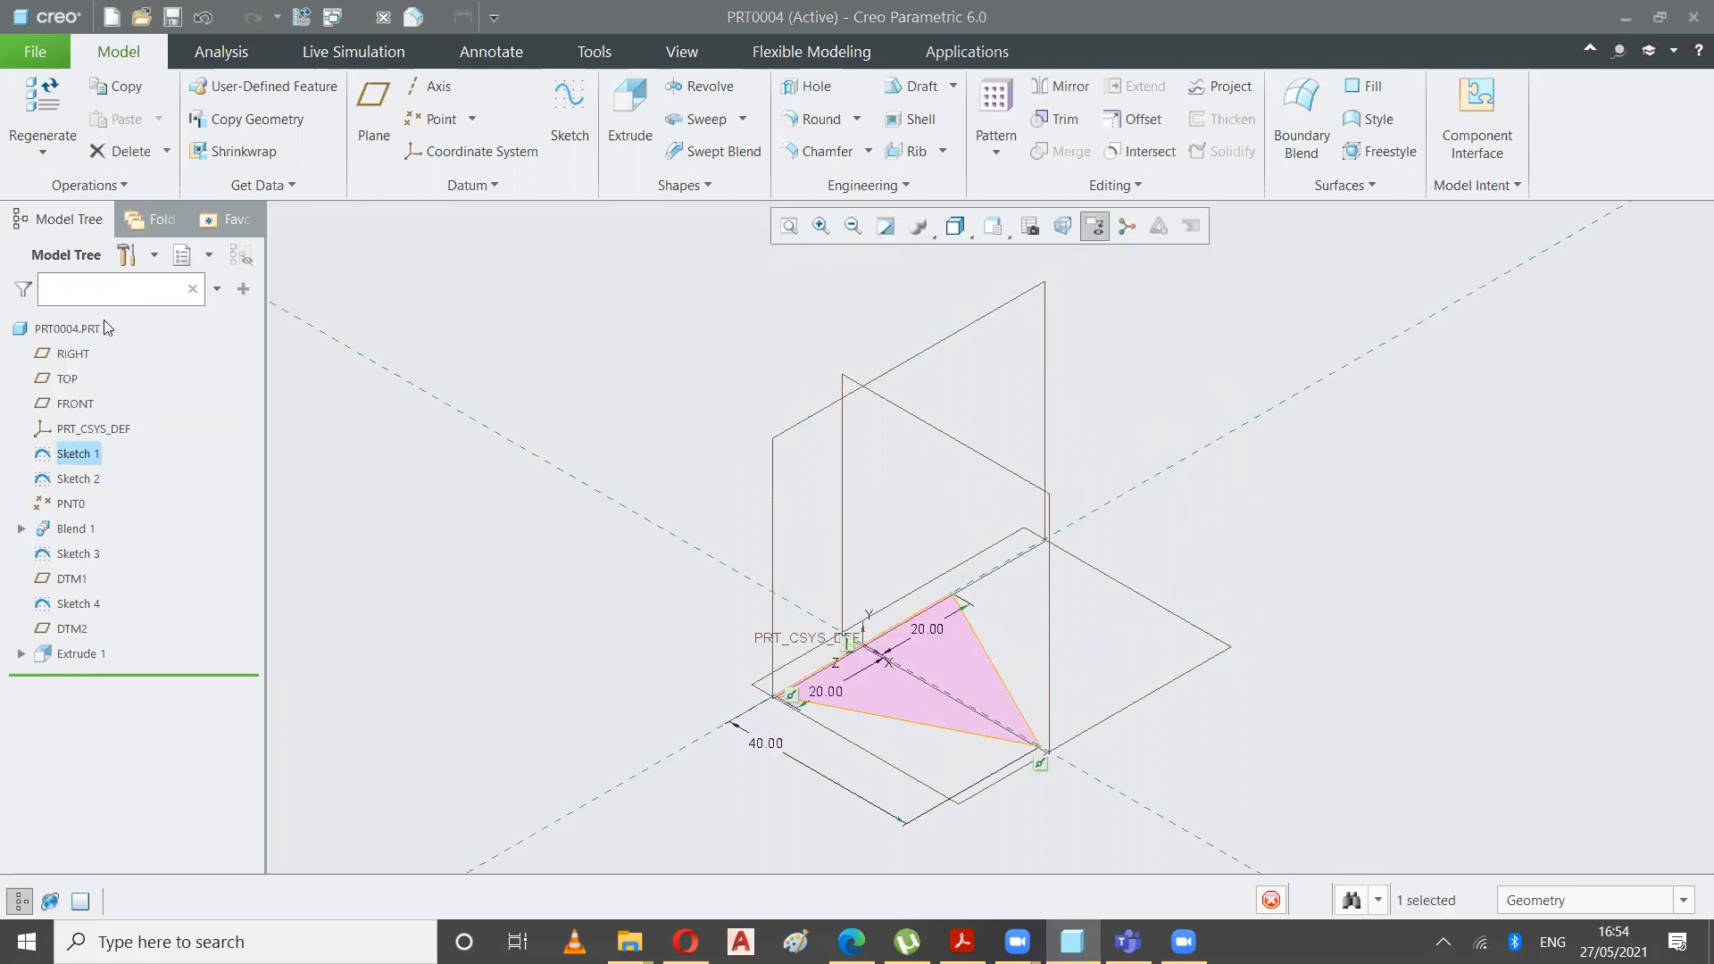
double_click(766, 744)
type("50")
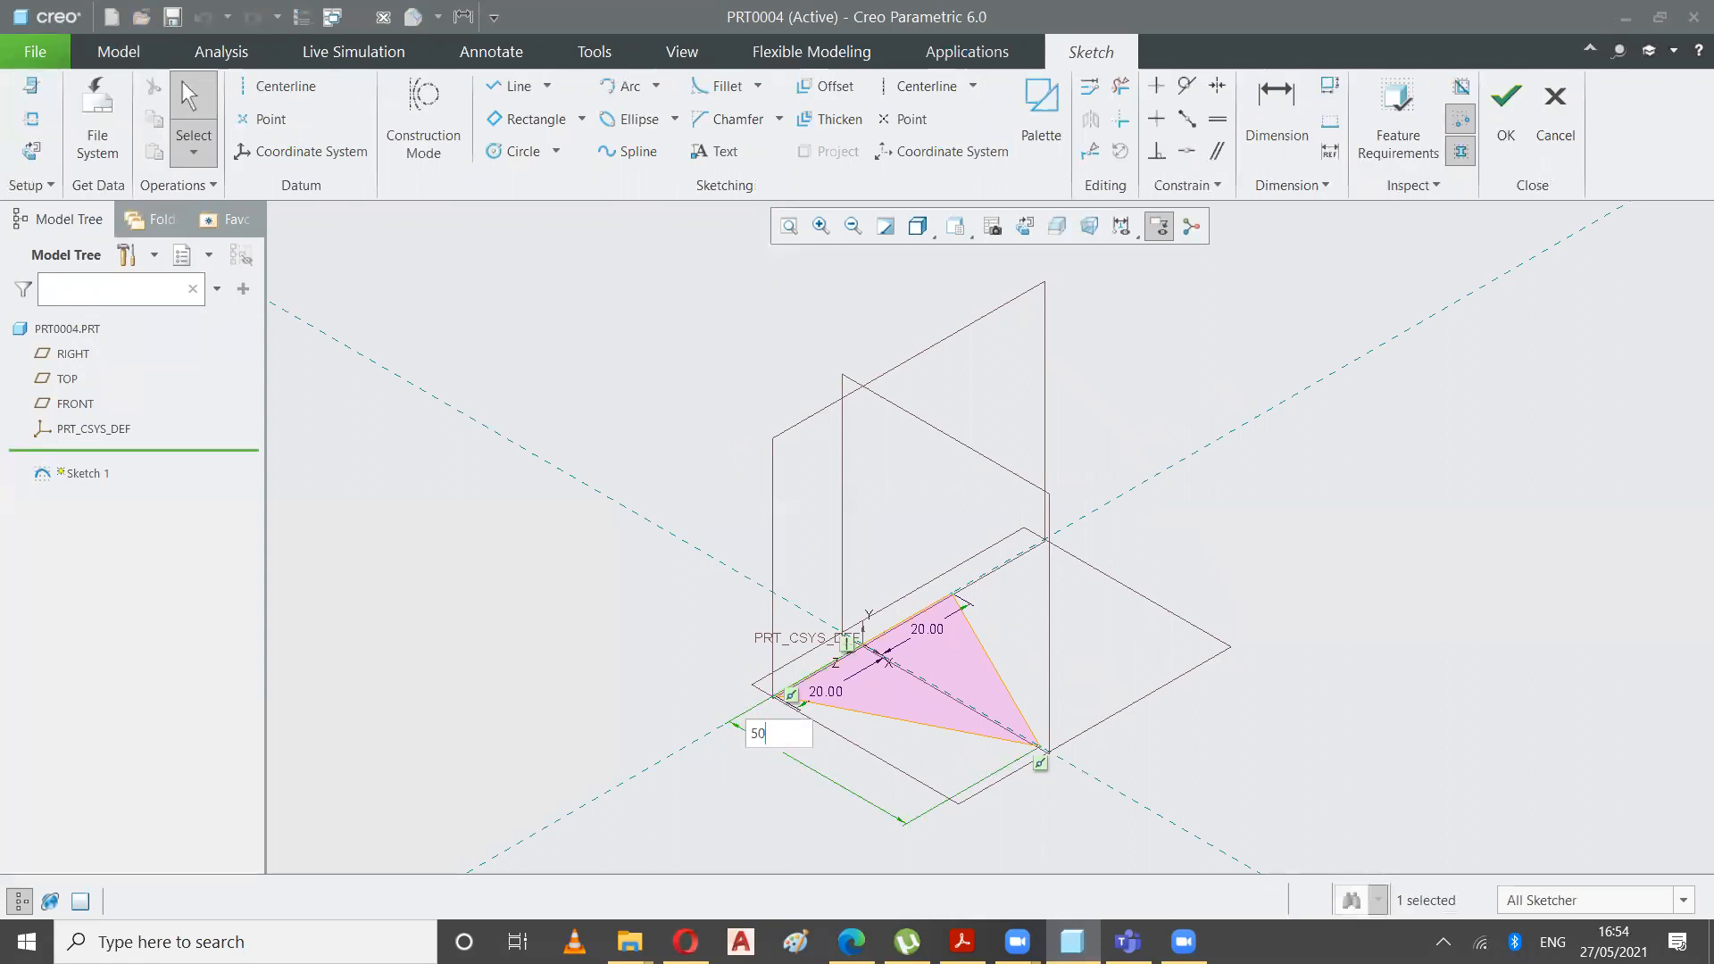
key("Return")
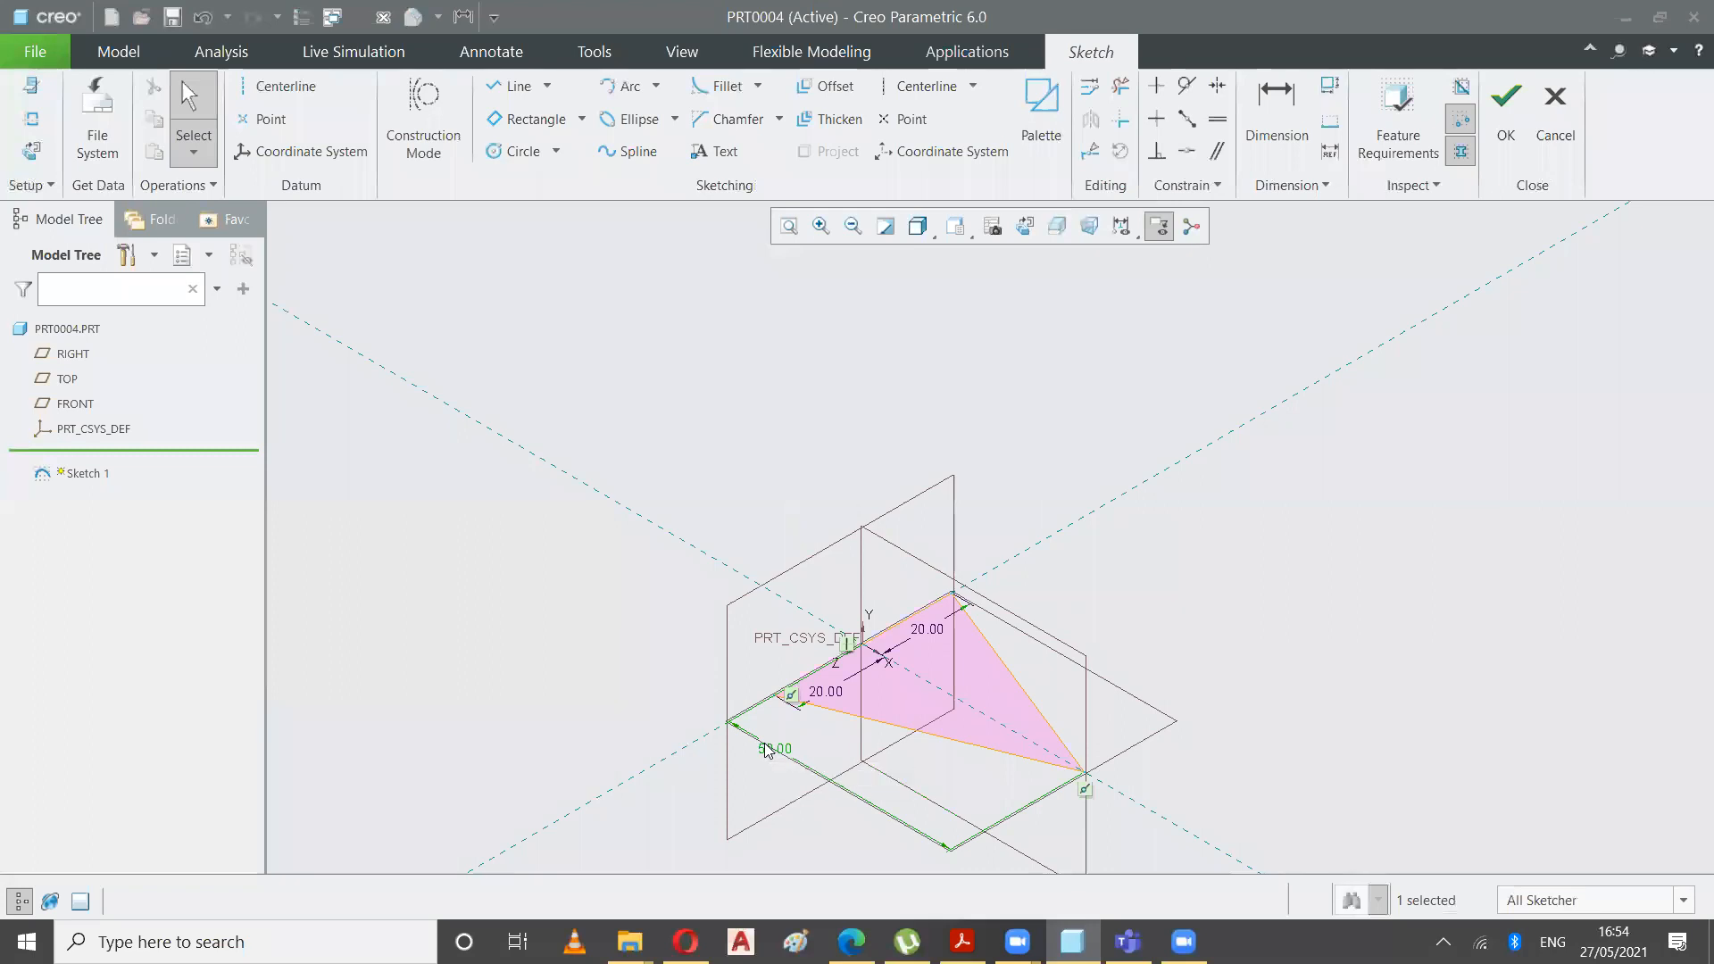
left_click(1508, 120)
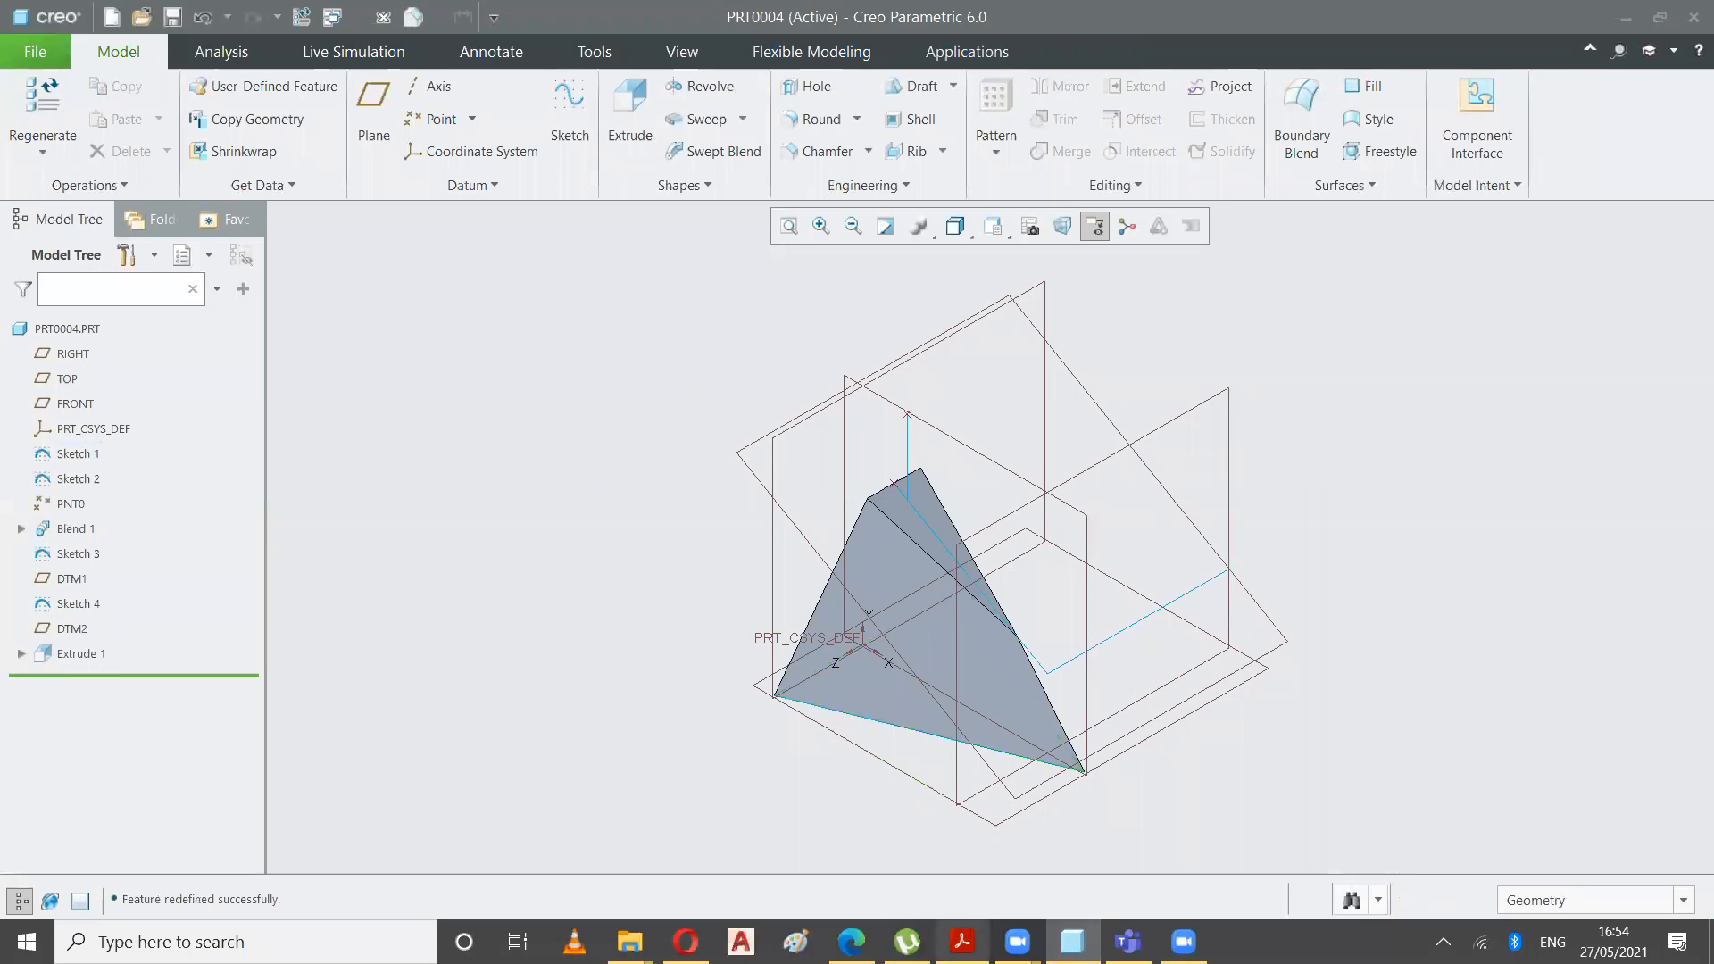
left_click(961, 940)
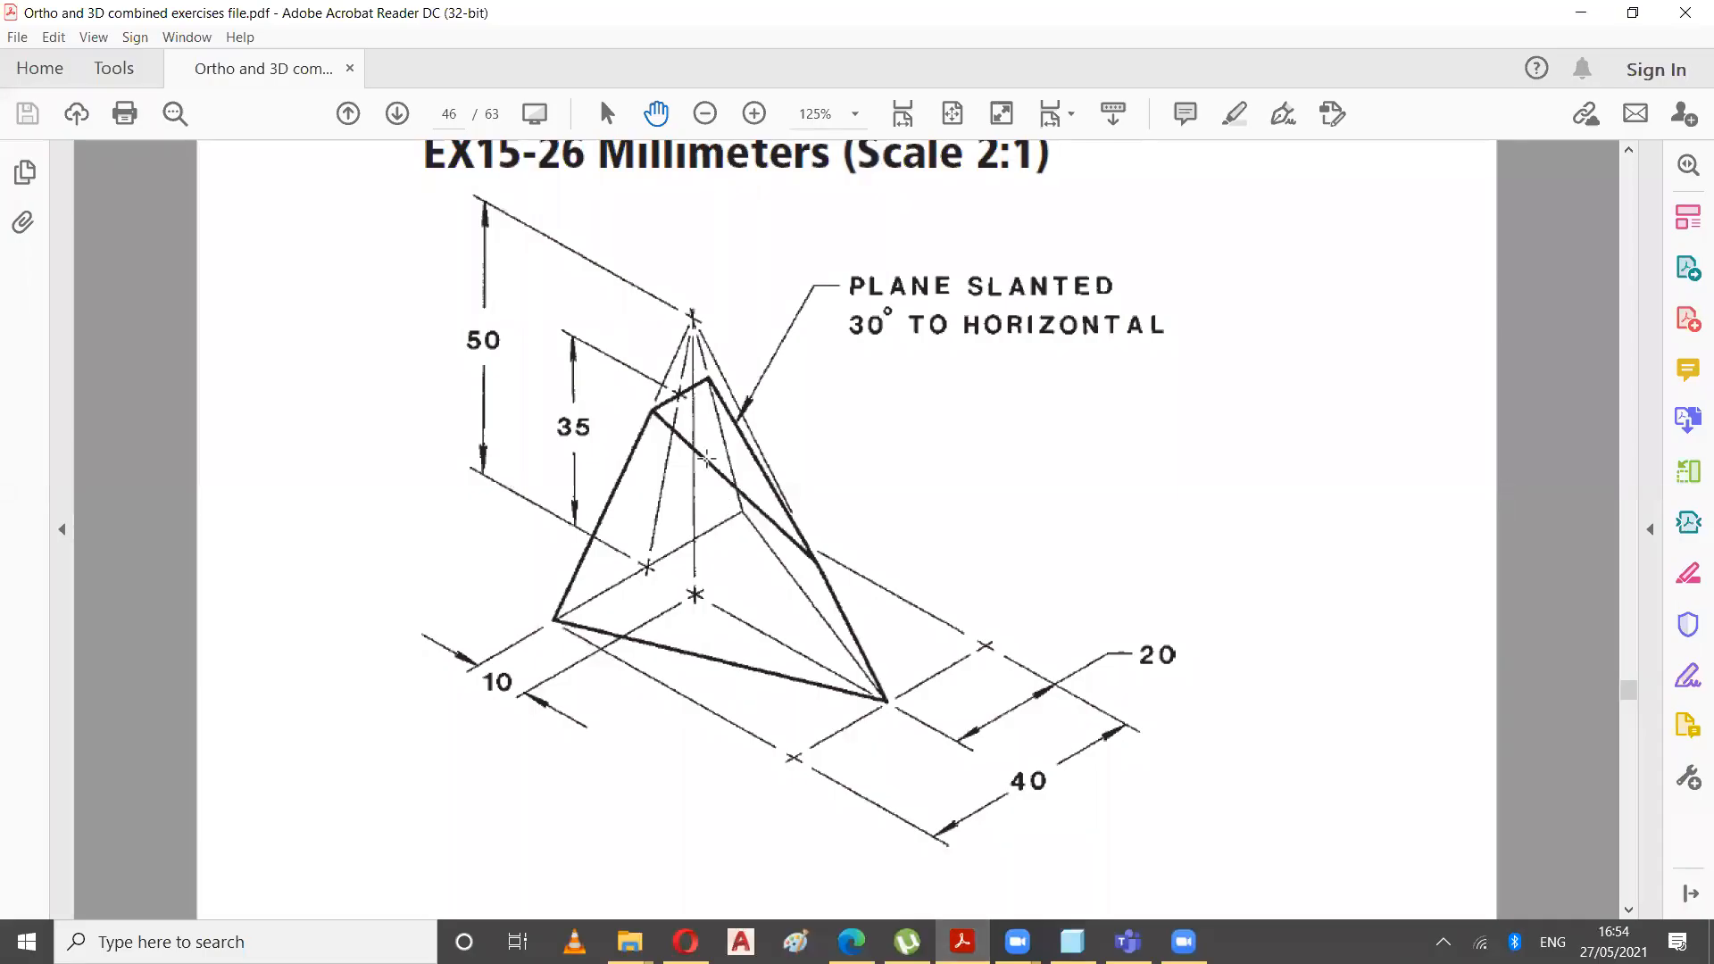
left_click(1072, 941)
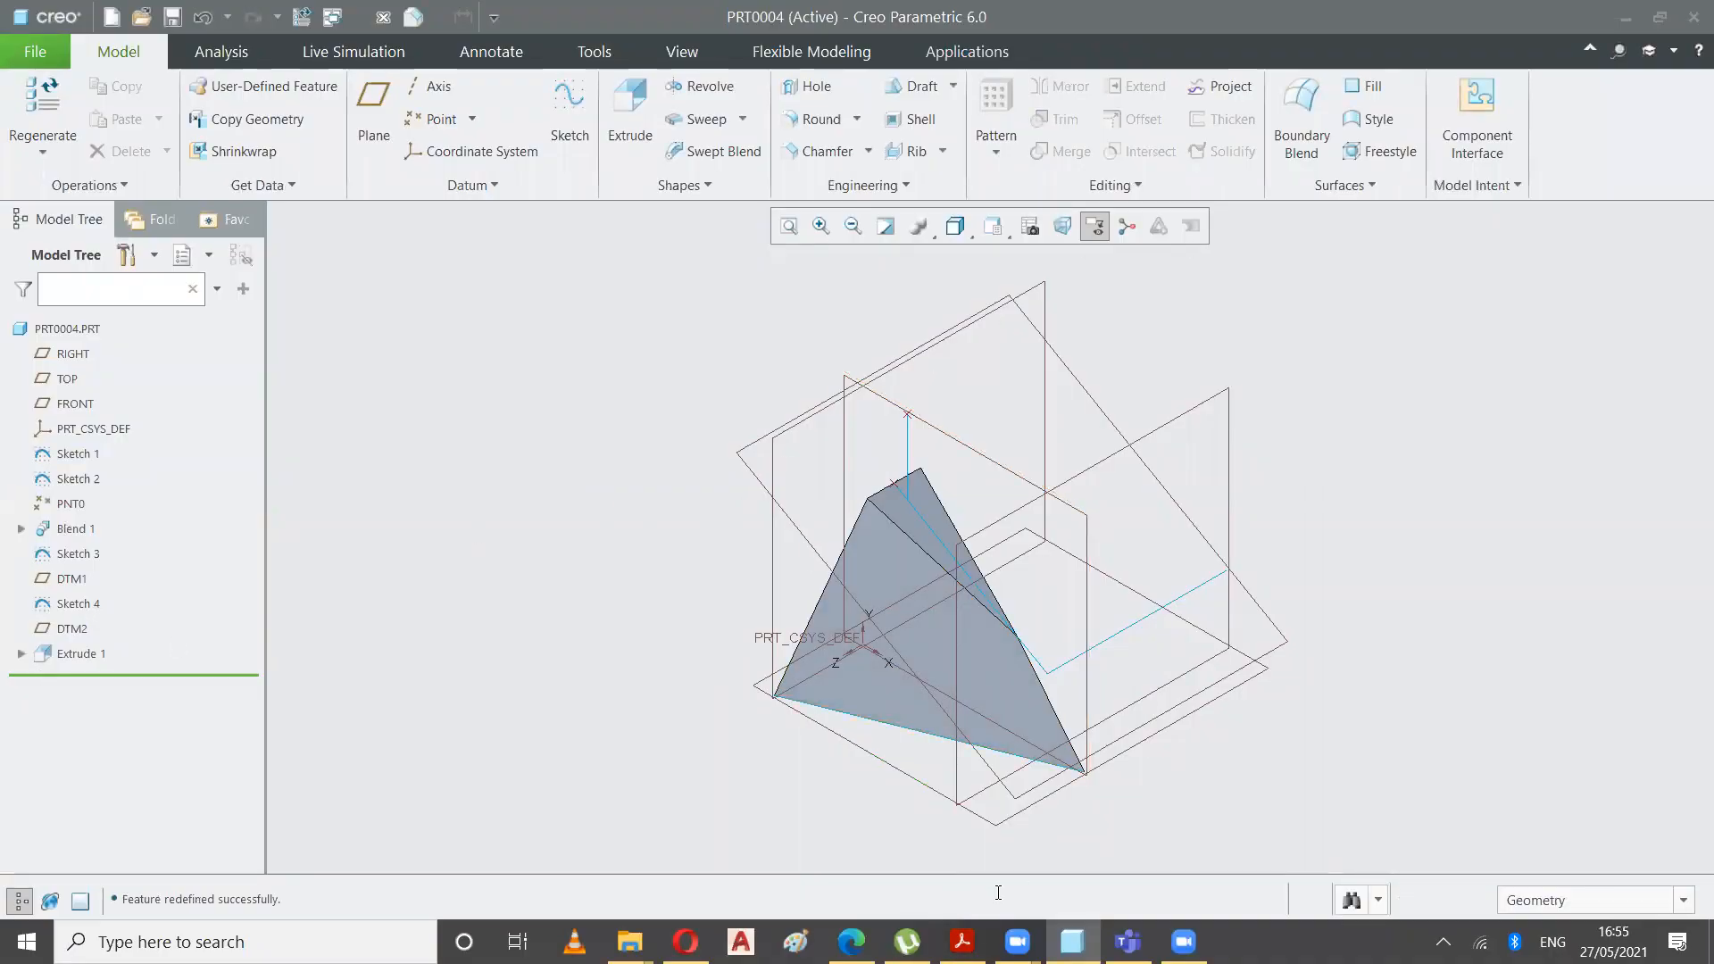
left_click(962, 941)
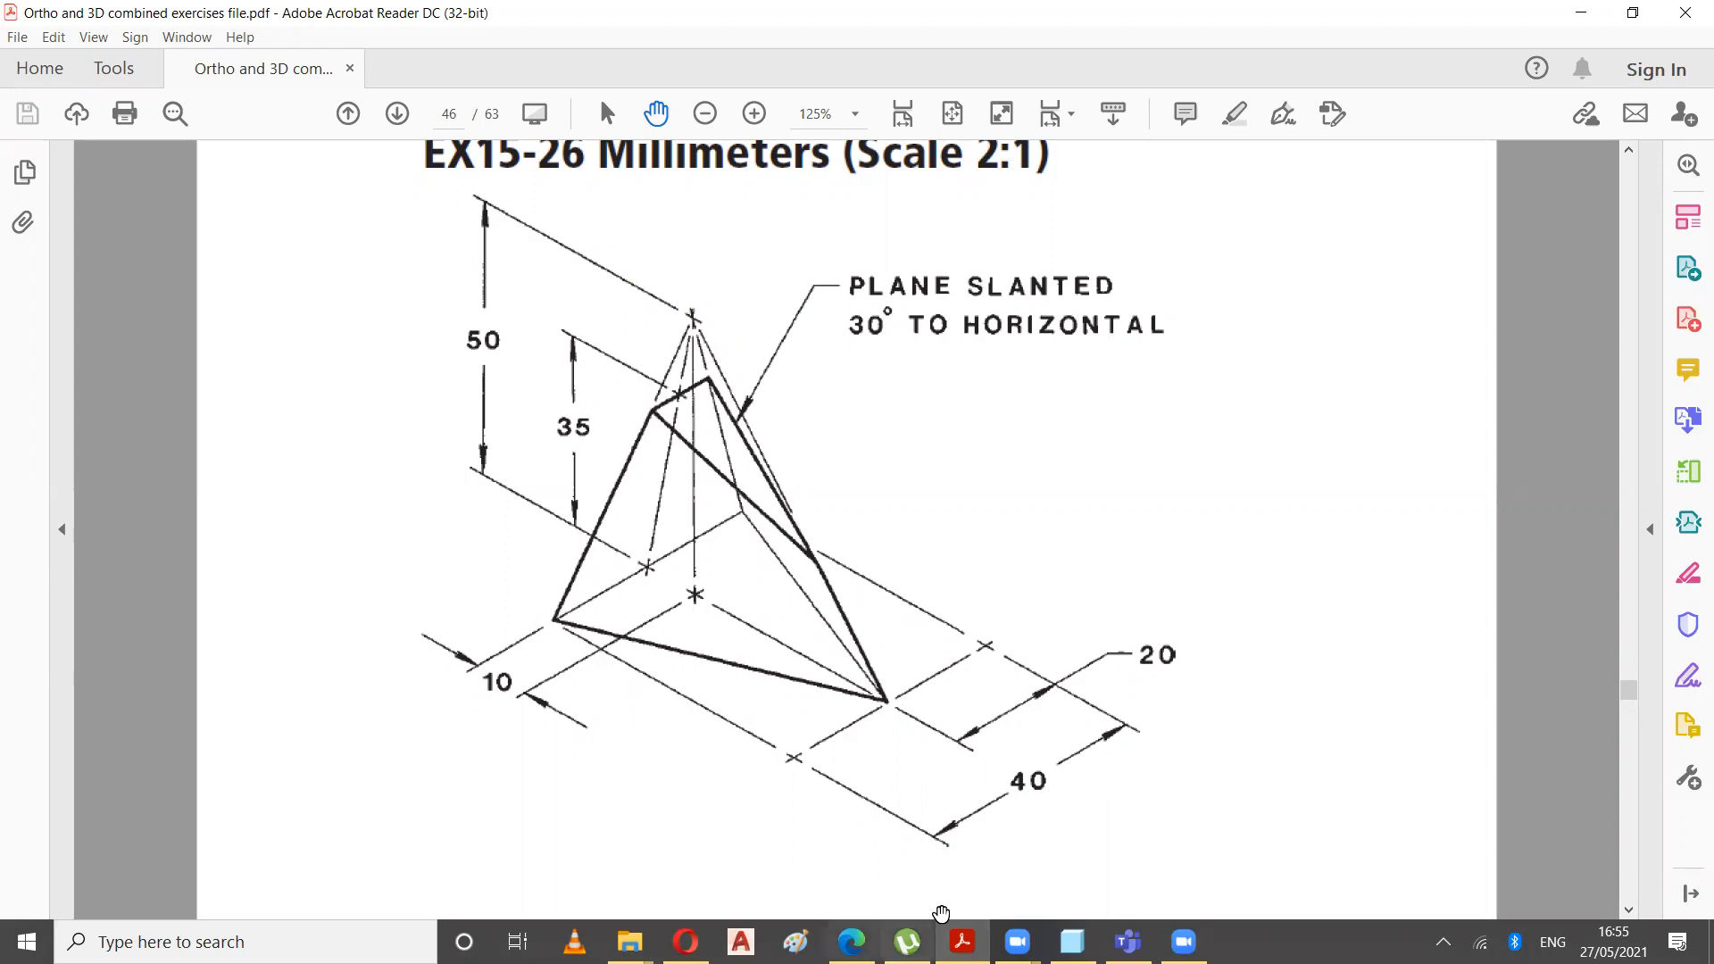
left_click(963, 941)
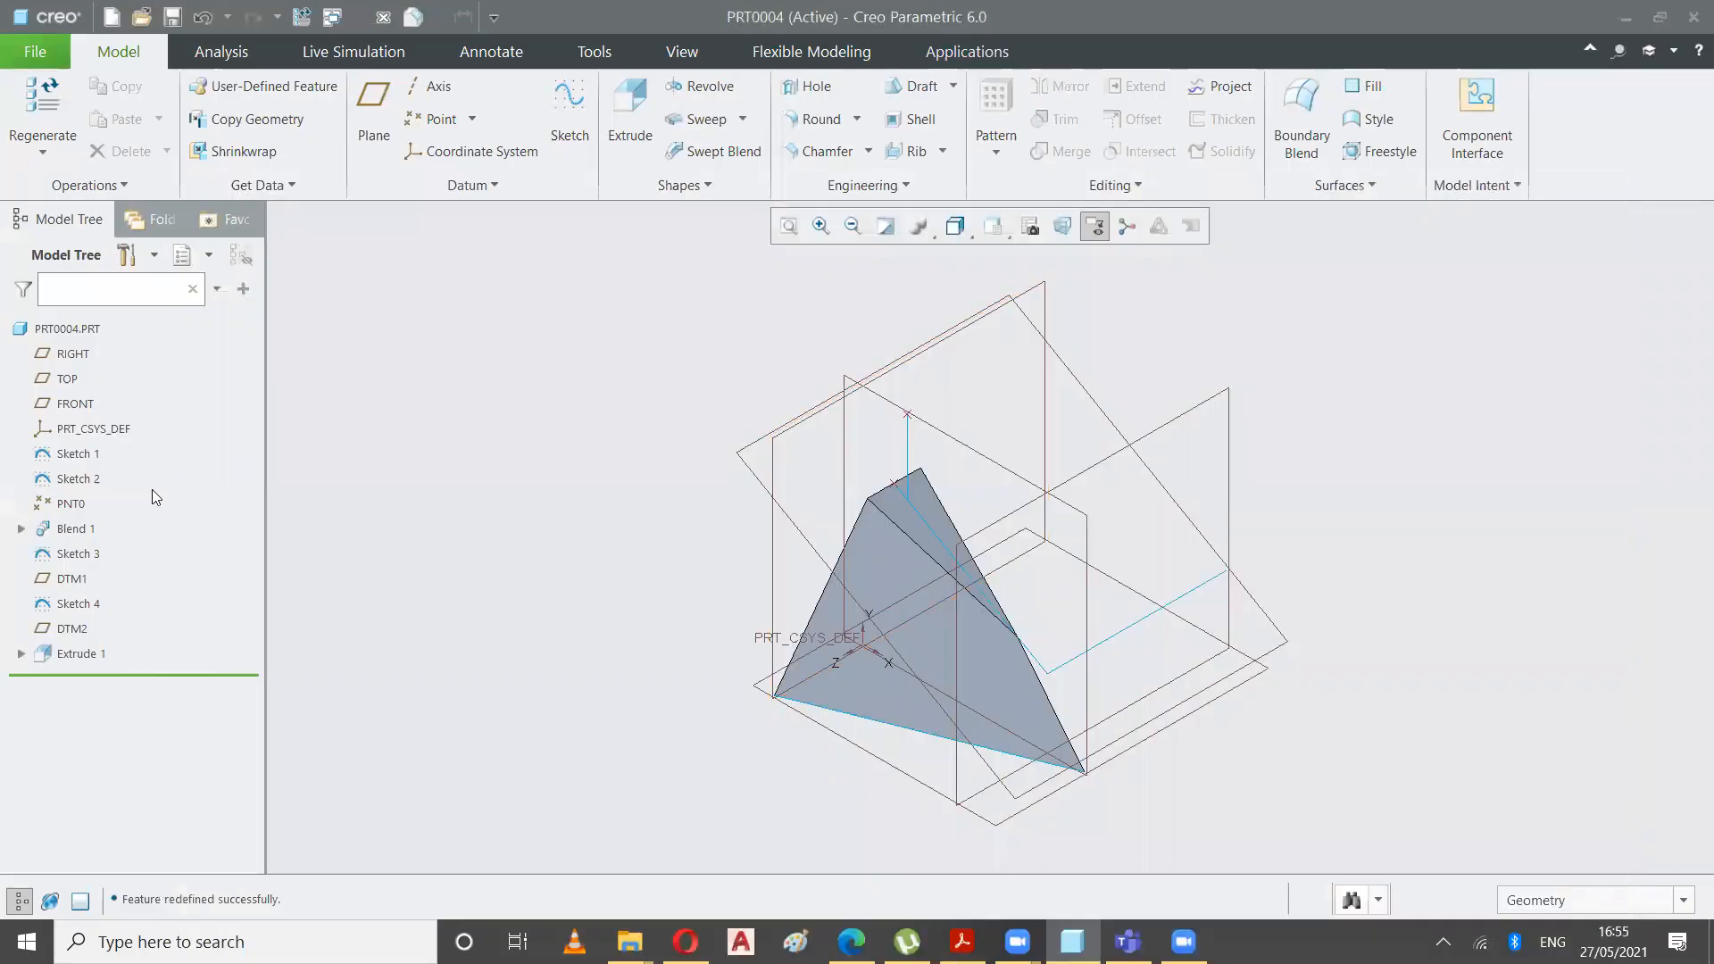
- Hide the RIGHT, TOP and FRONT datum planes
left_click(73, 357)
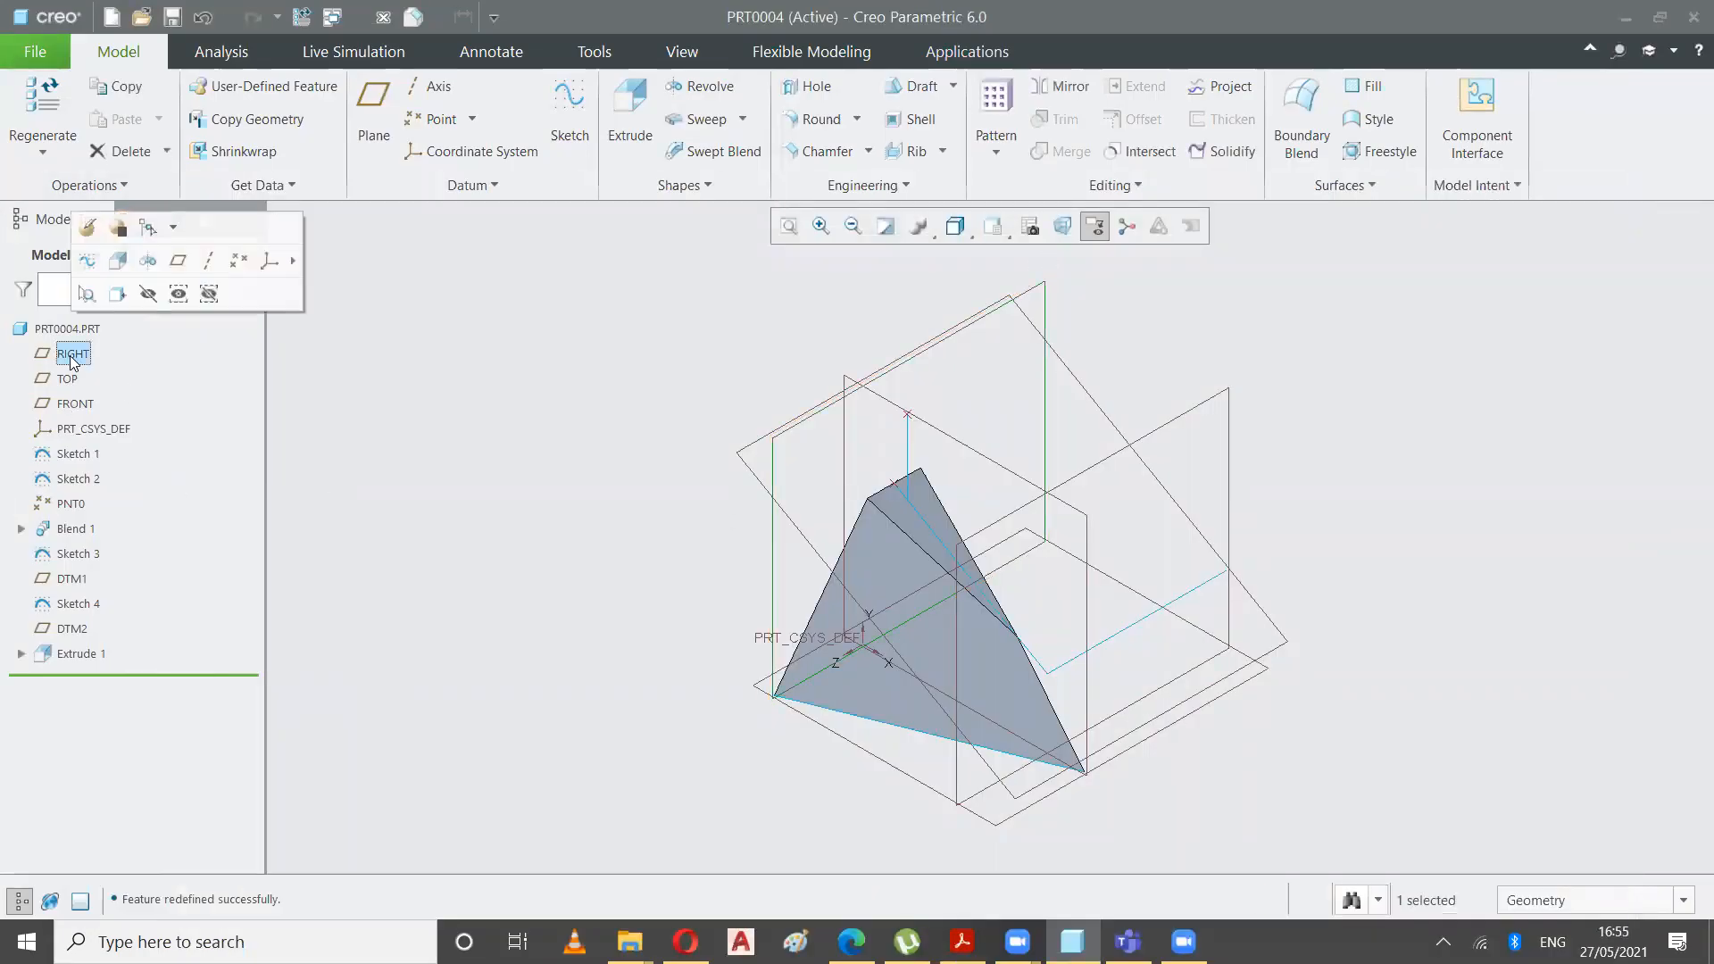
left_click(148, 293)
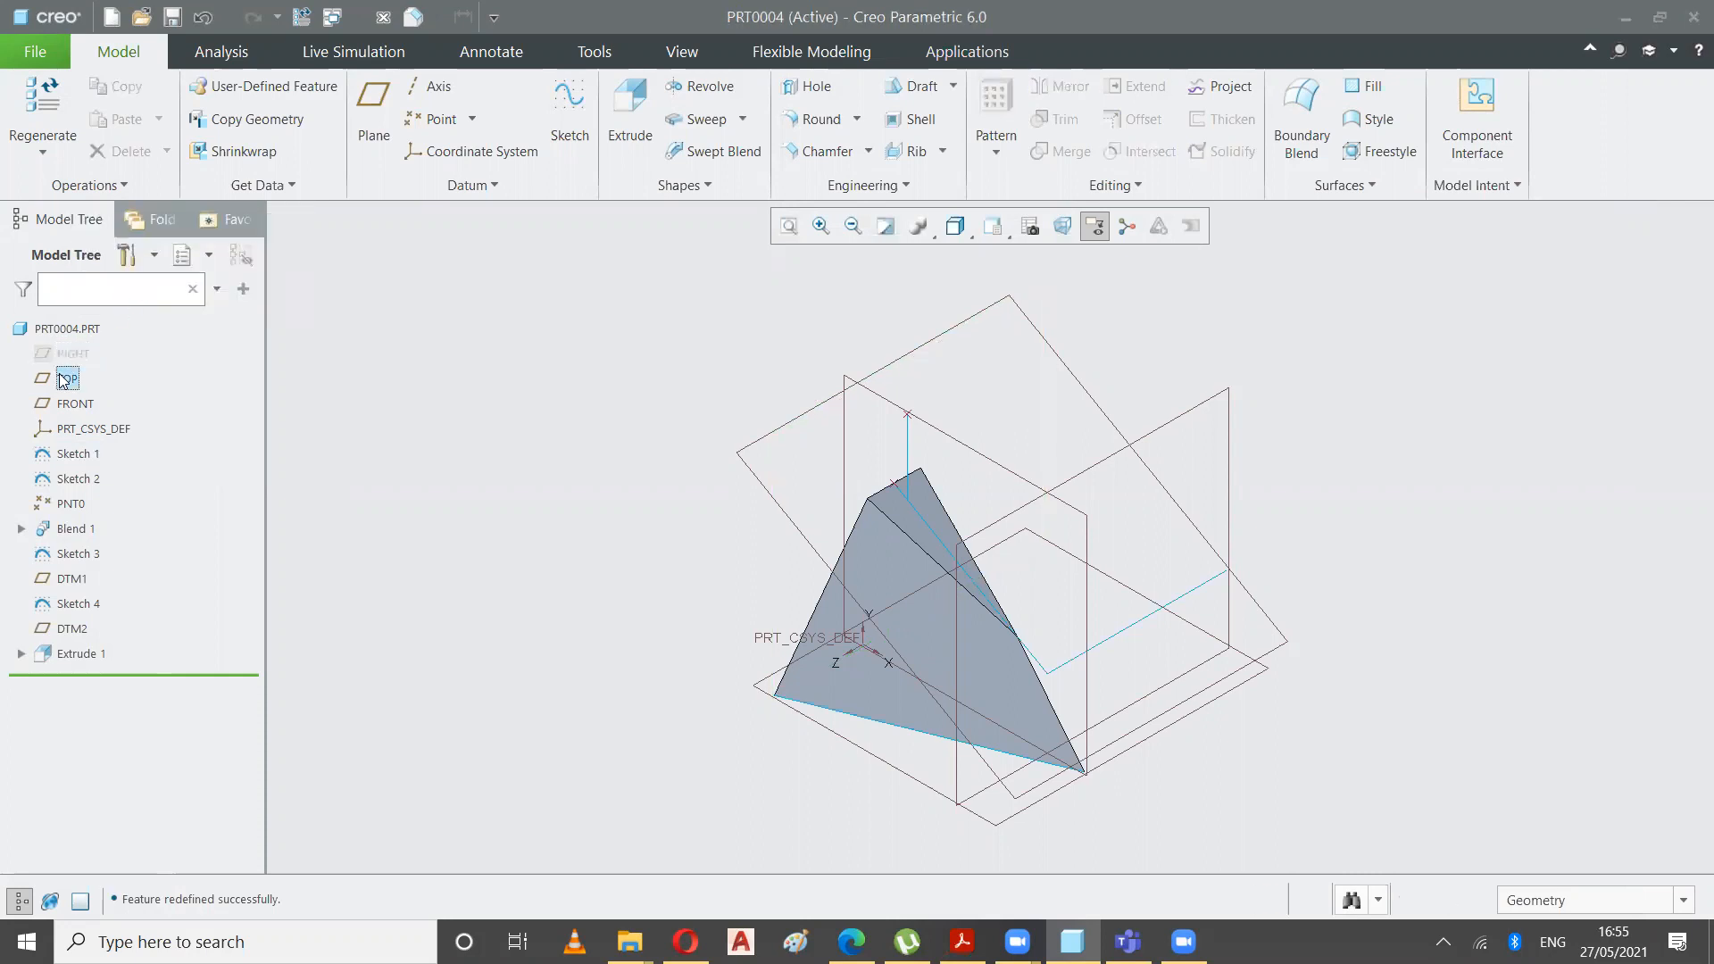
left_click(62, 381)
left_click(134, 314)
left_click(73, 404)
left_click(136, 337)
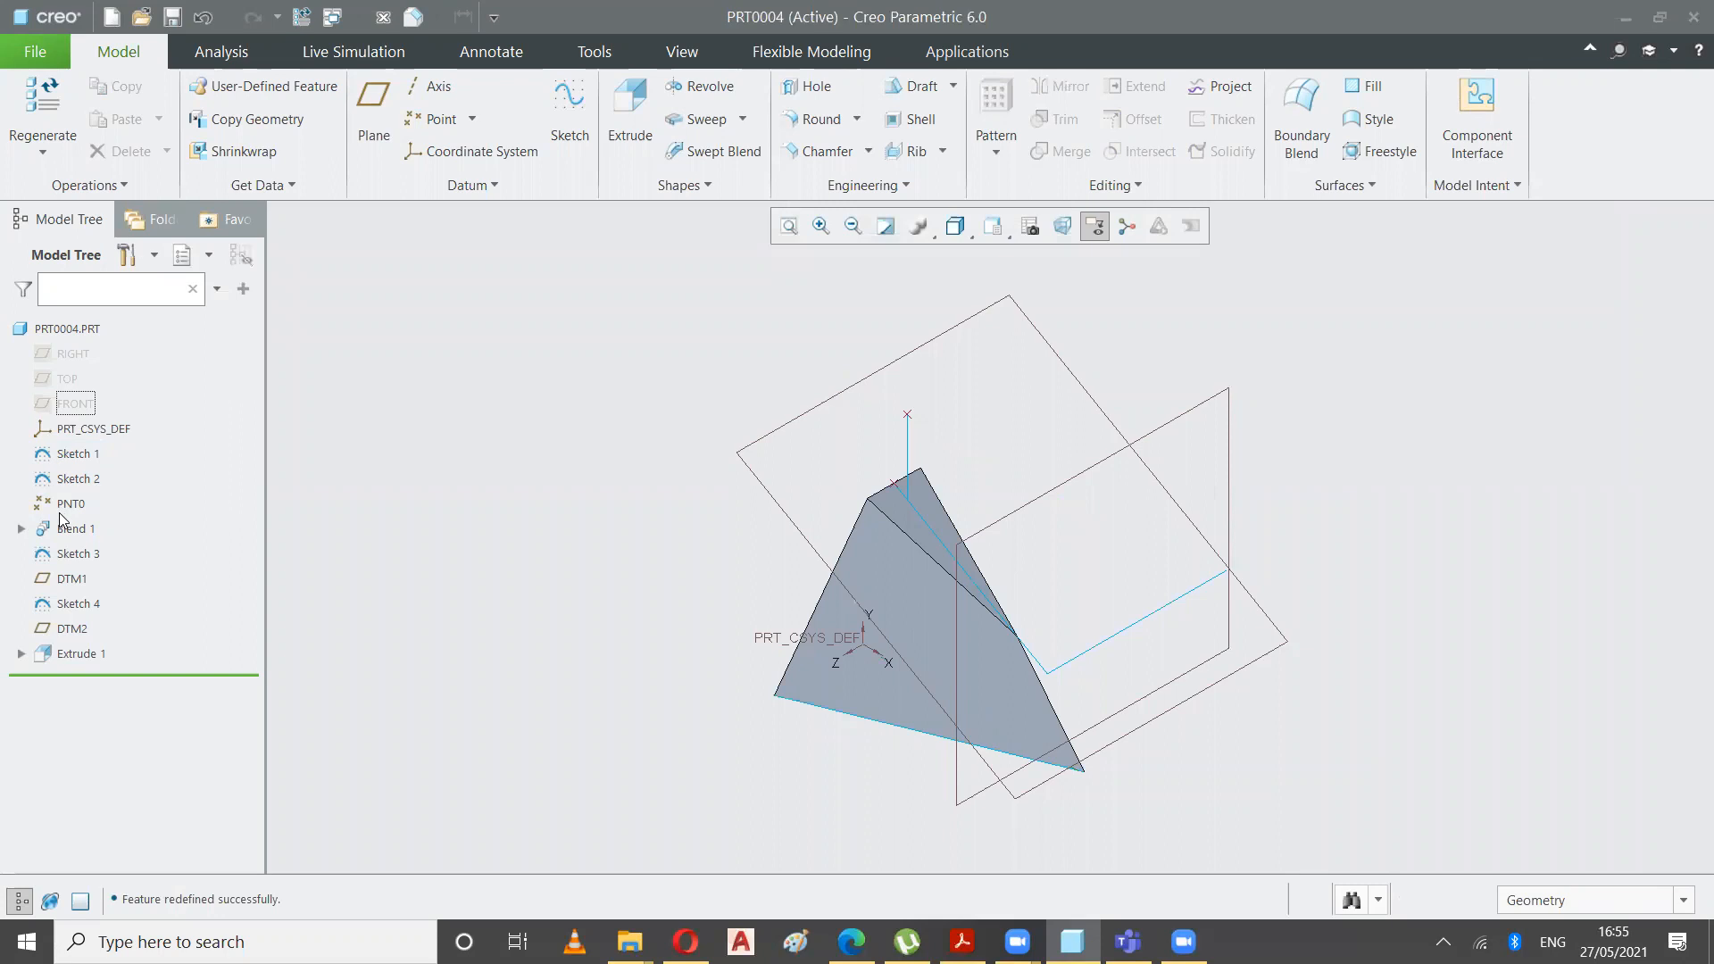
- Hide the vertical apex line sketch, the slanted datum plane DTM2 and the upright datum plane DTM1
left_click(566, 574)
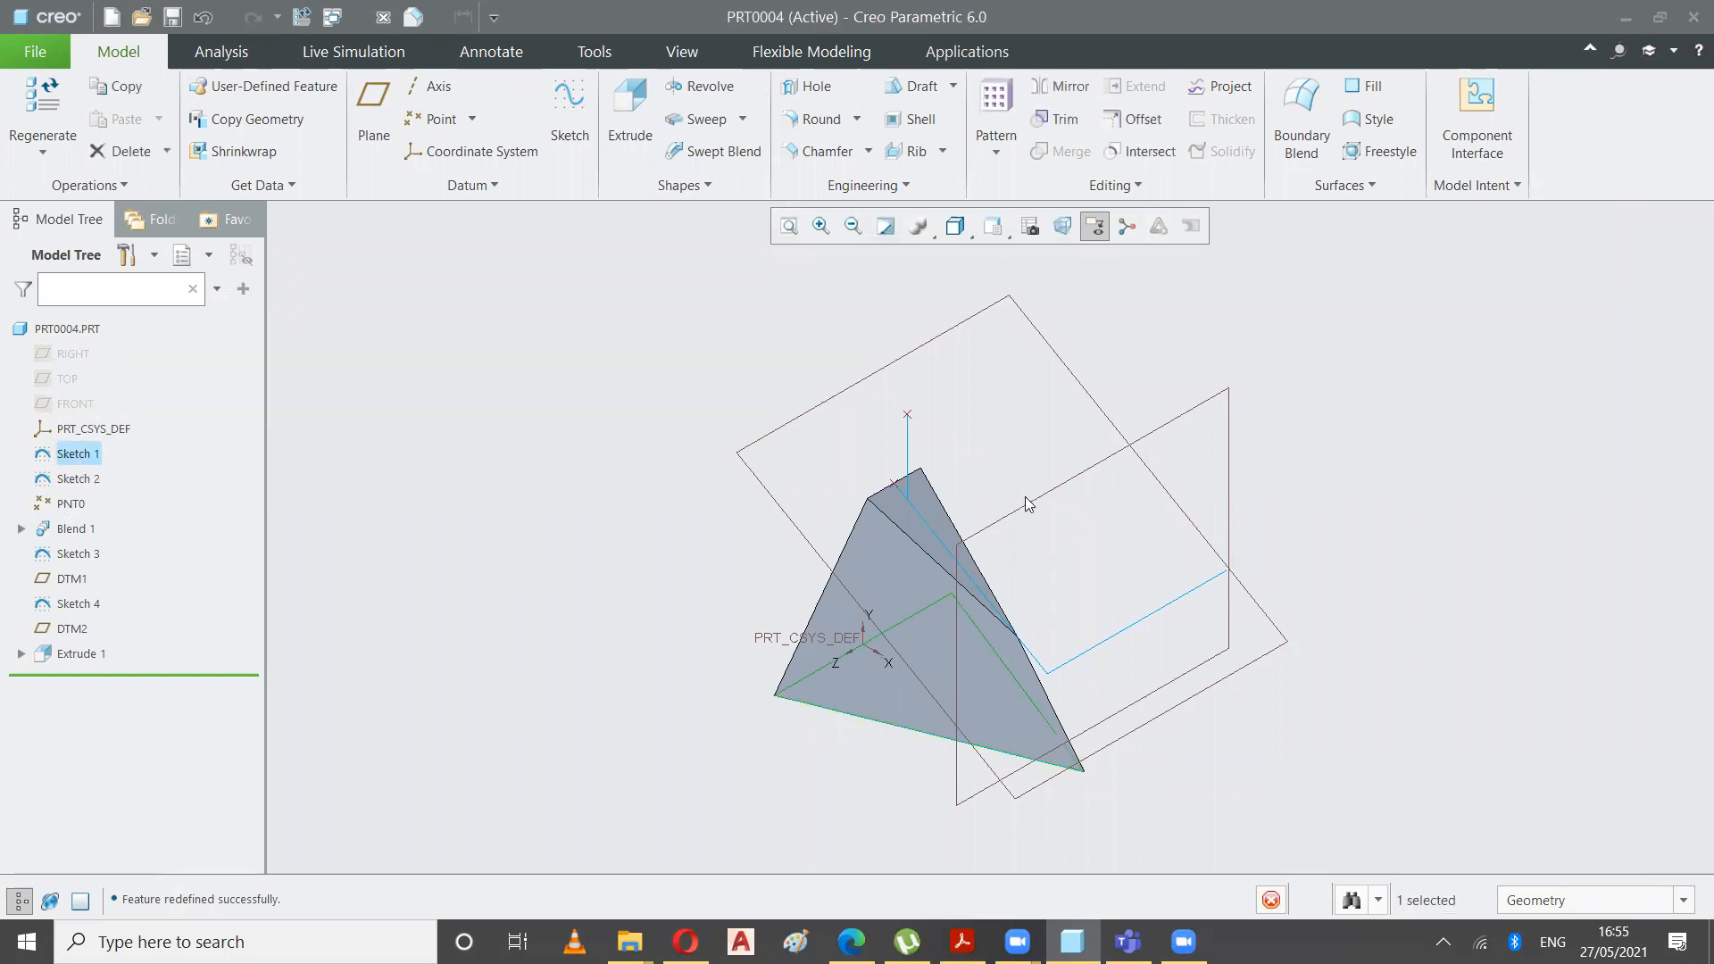
left_click(908, 449)
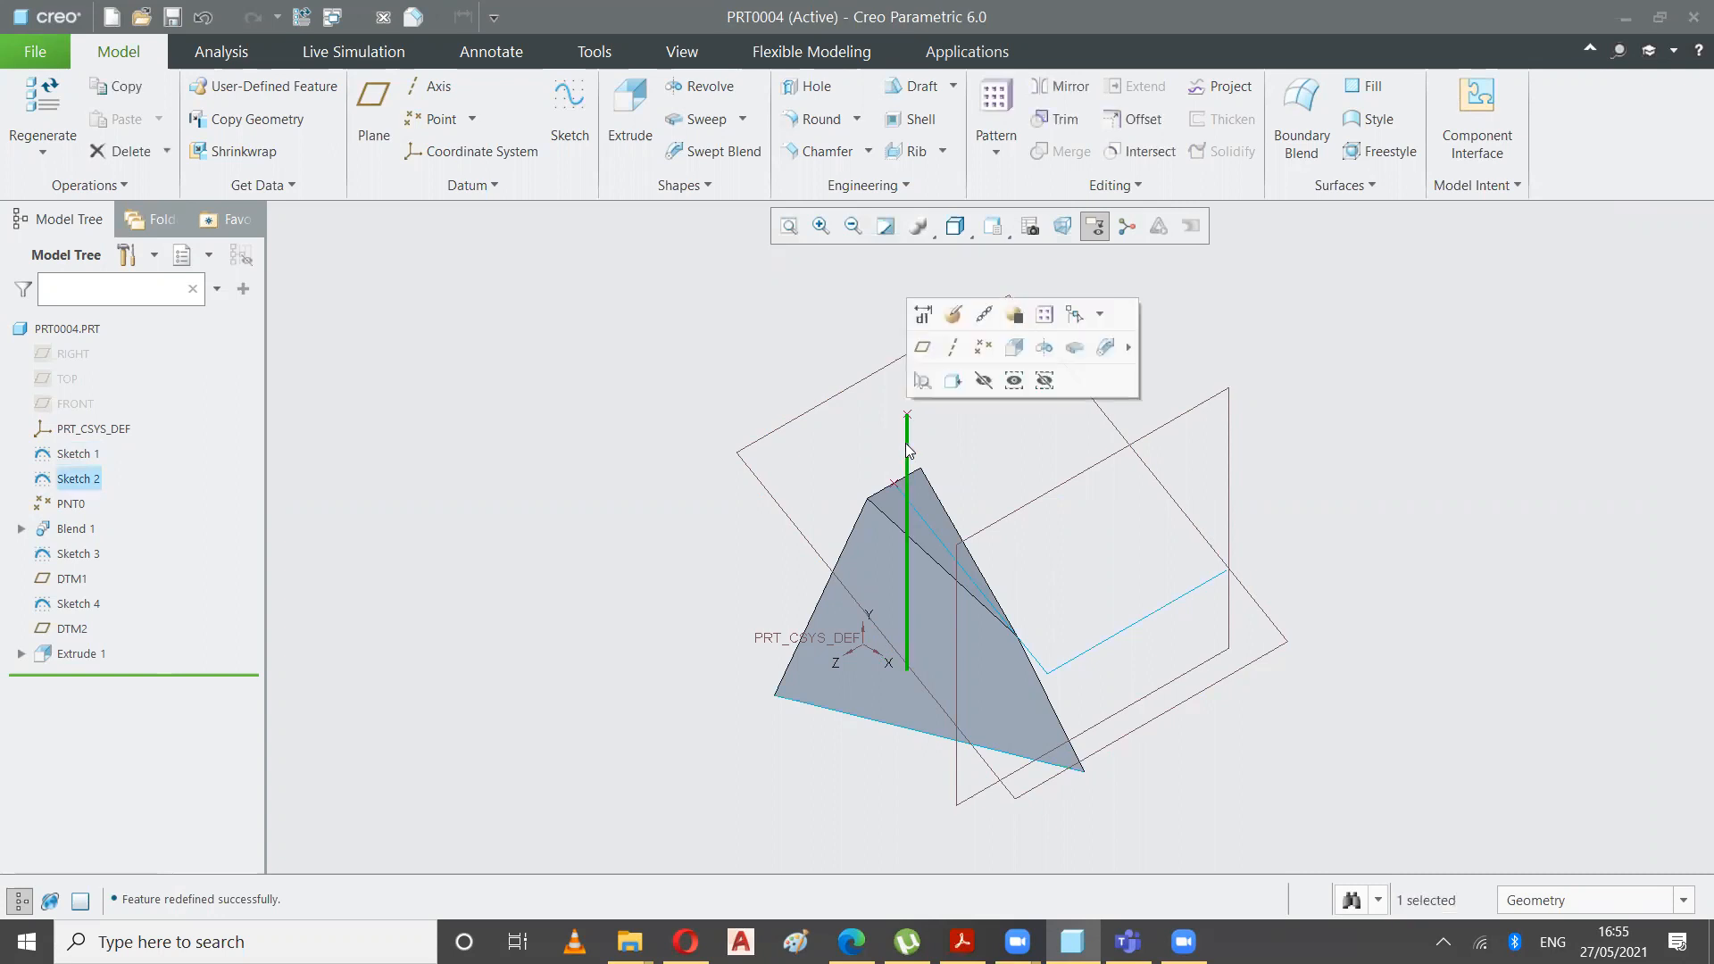
left_click(982, 380)
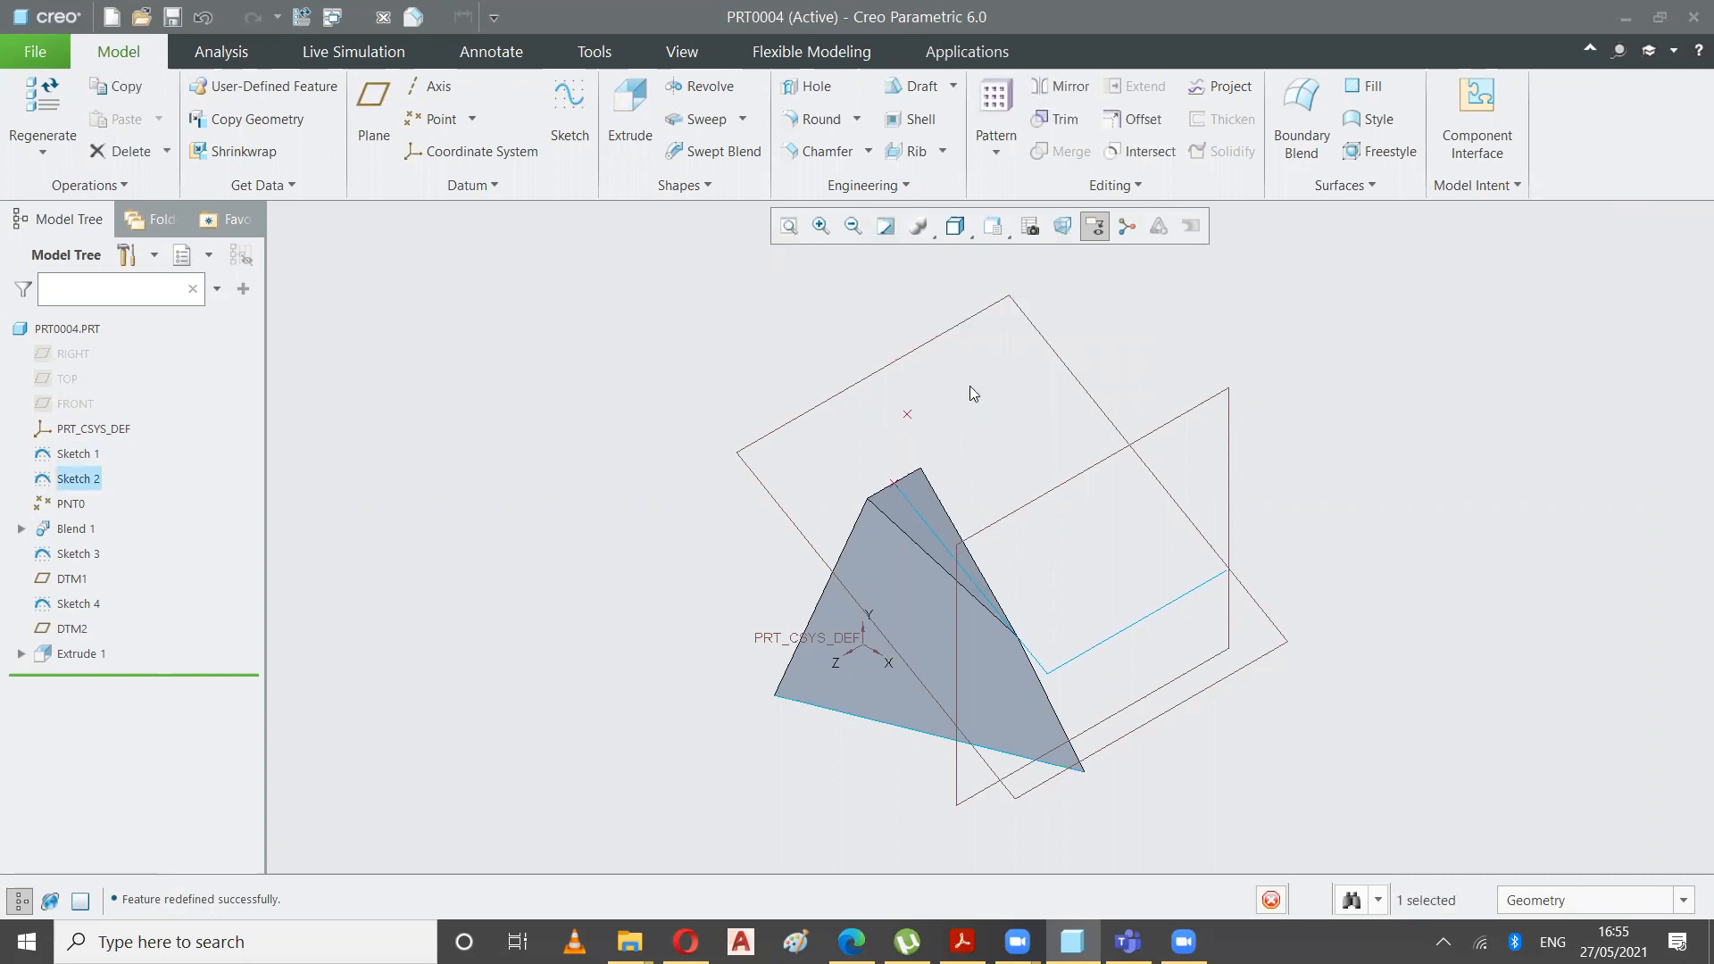
left_click(1272, 623)
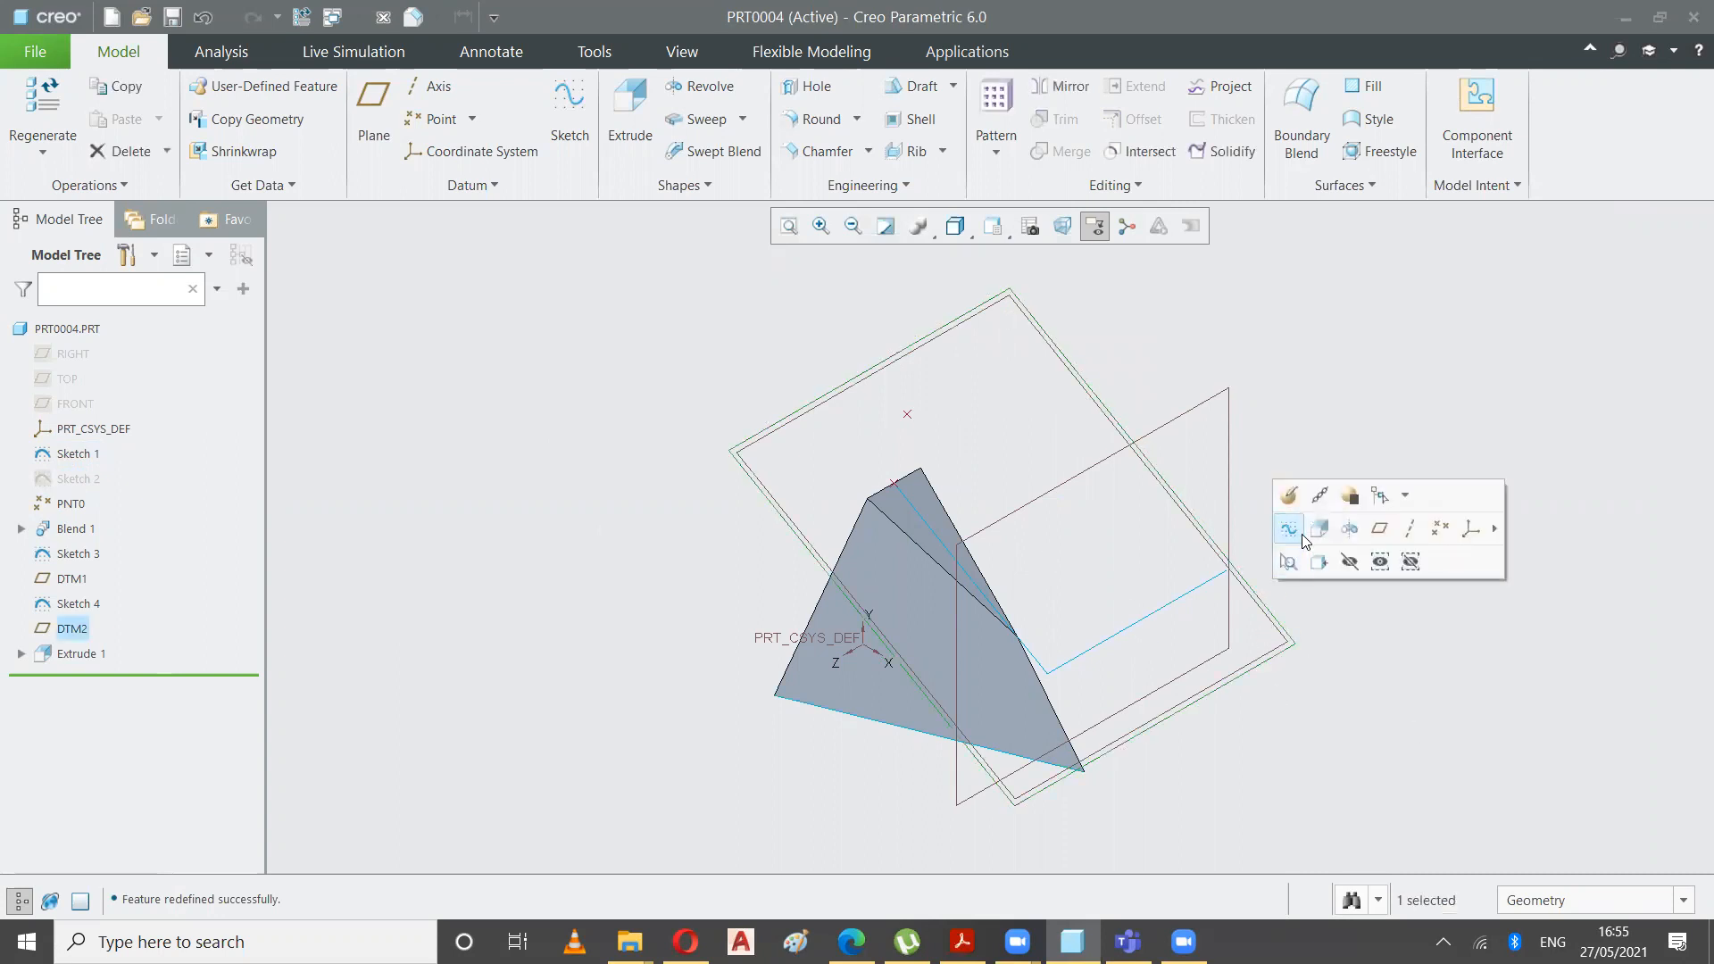
left_click(1349, 563)
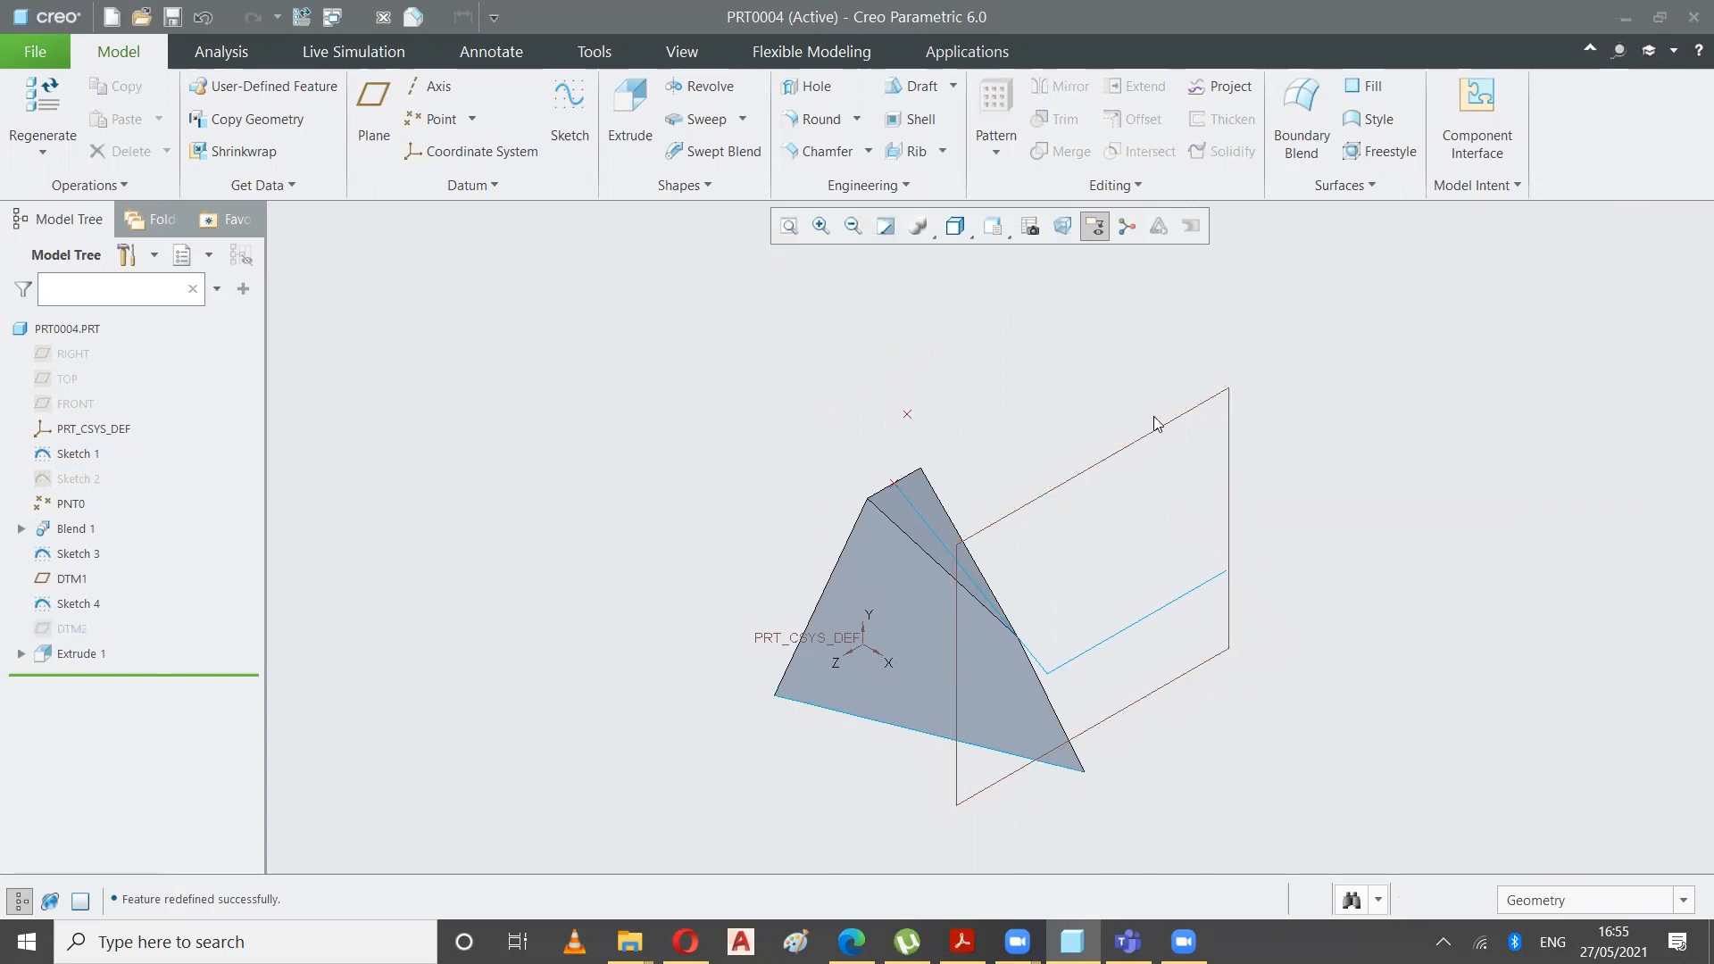
left_click(1197, 375)
left_click(1203, 371)
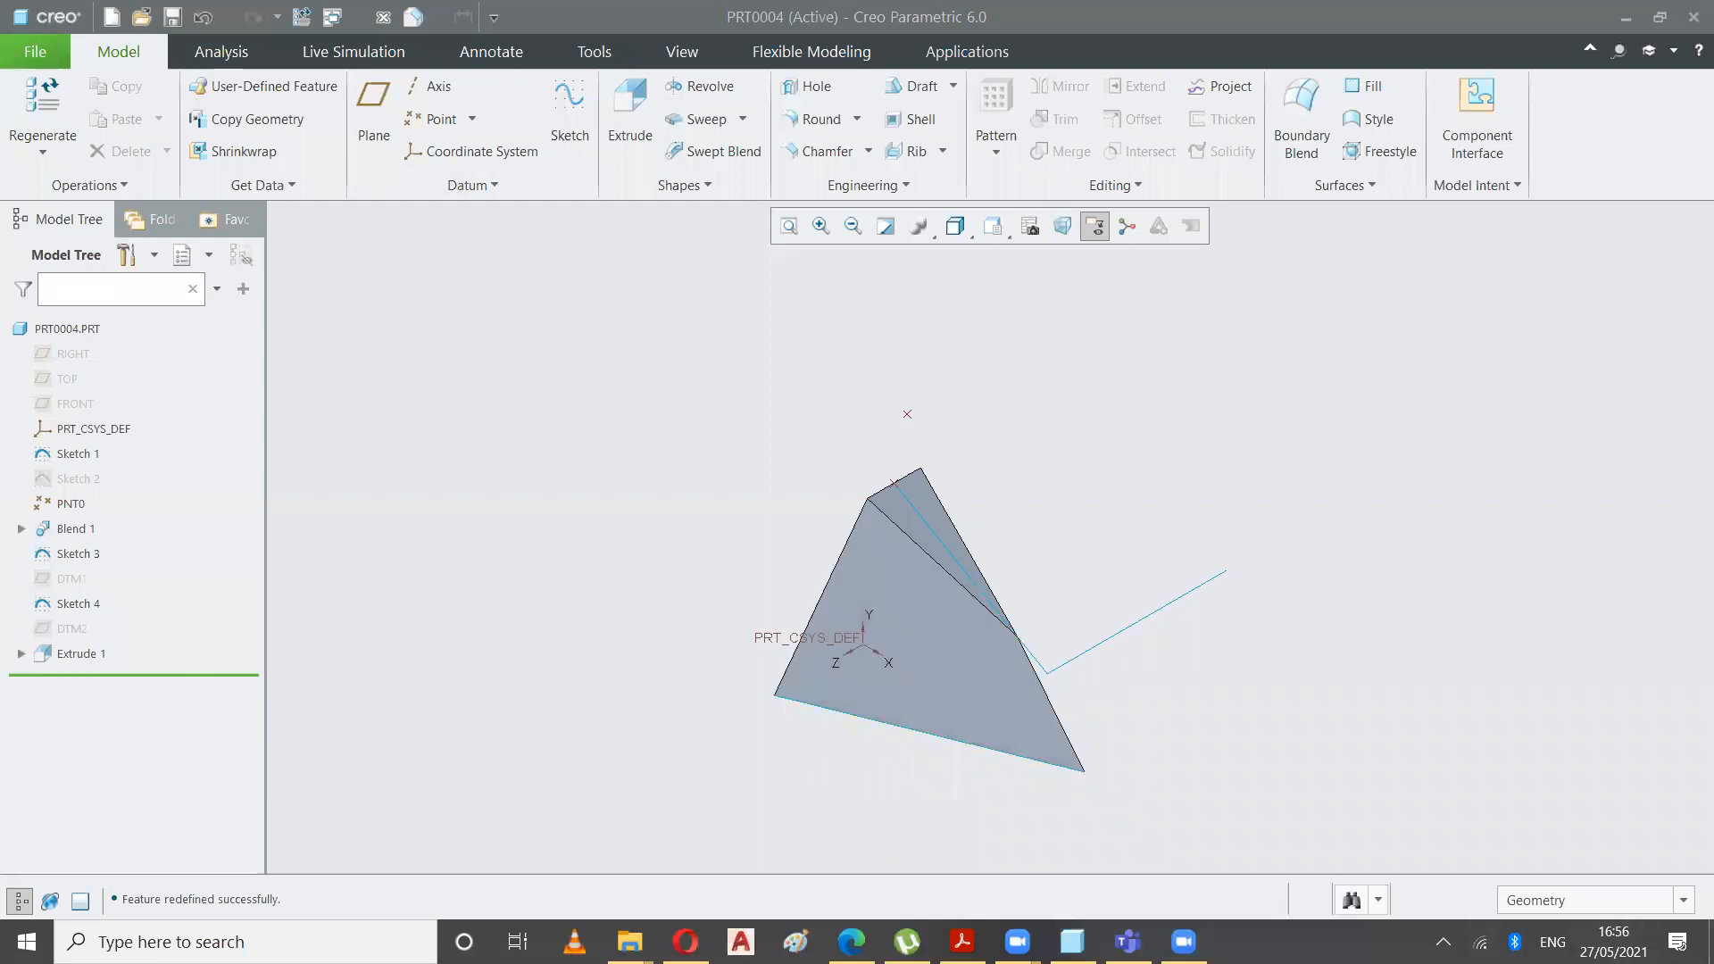
- Switch to Acrobat Reader and look through the exercise drawings after EX15-26, from page 47 to page 57
left_click(962, 942)
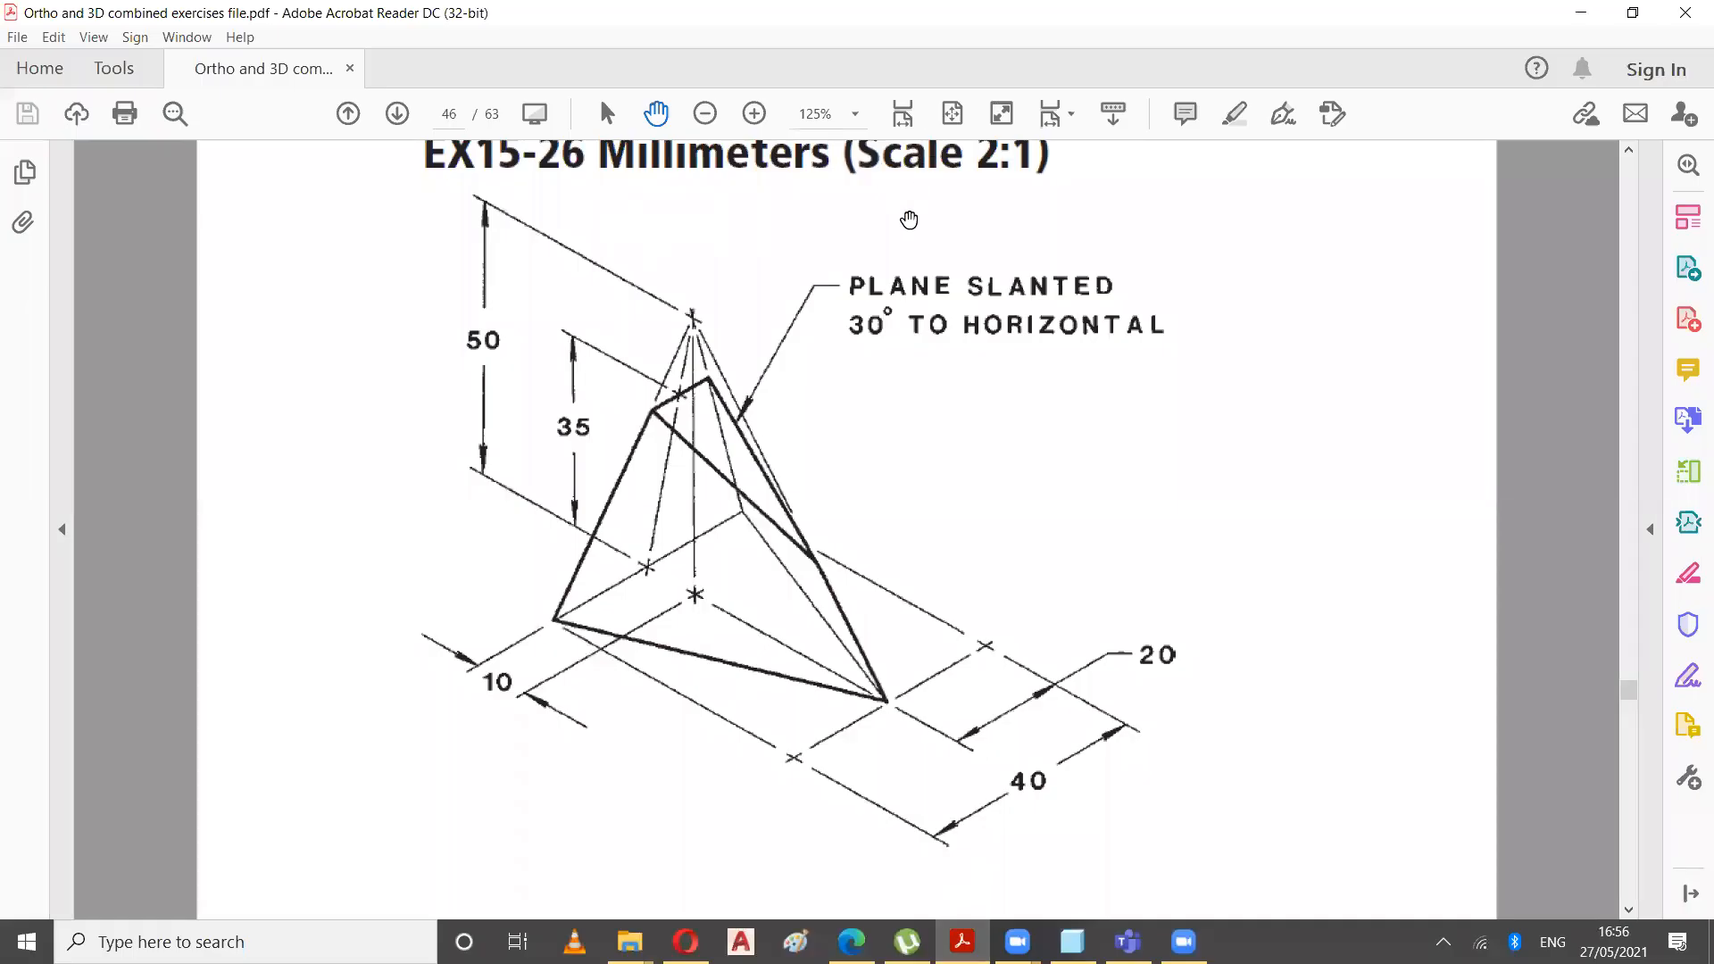
scroll(813, 338, "down", 3)
scroll(813, 339, "down", 10)
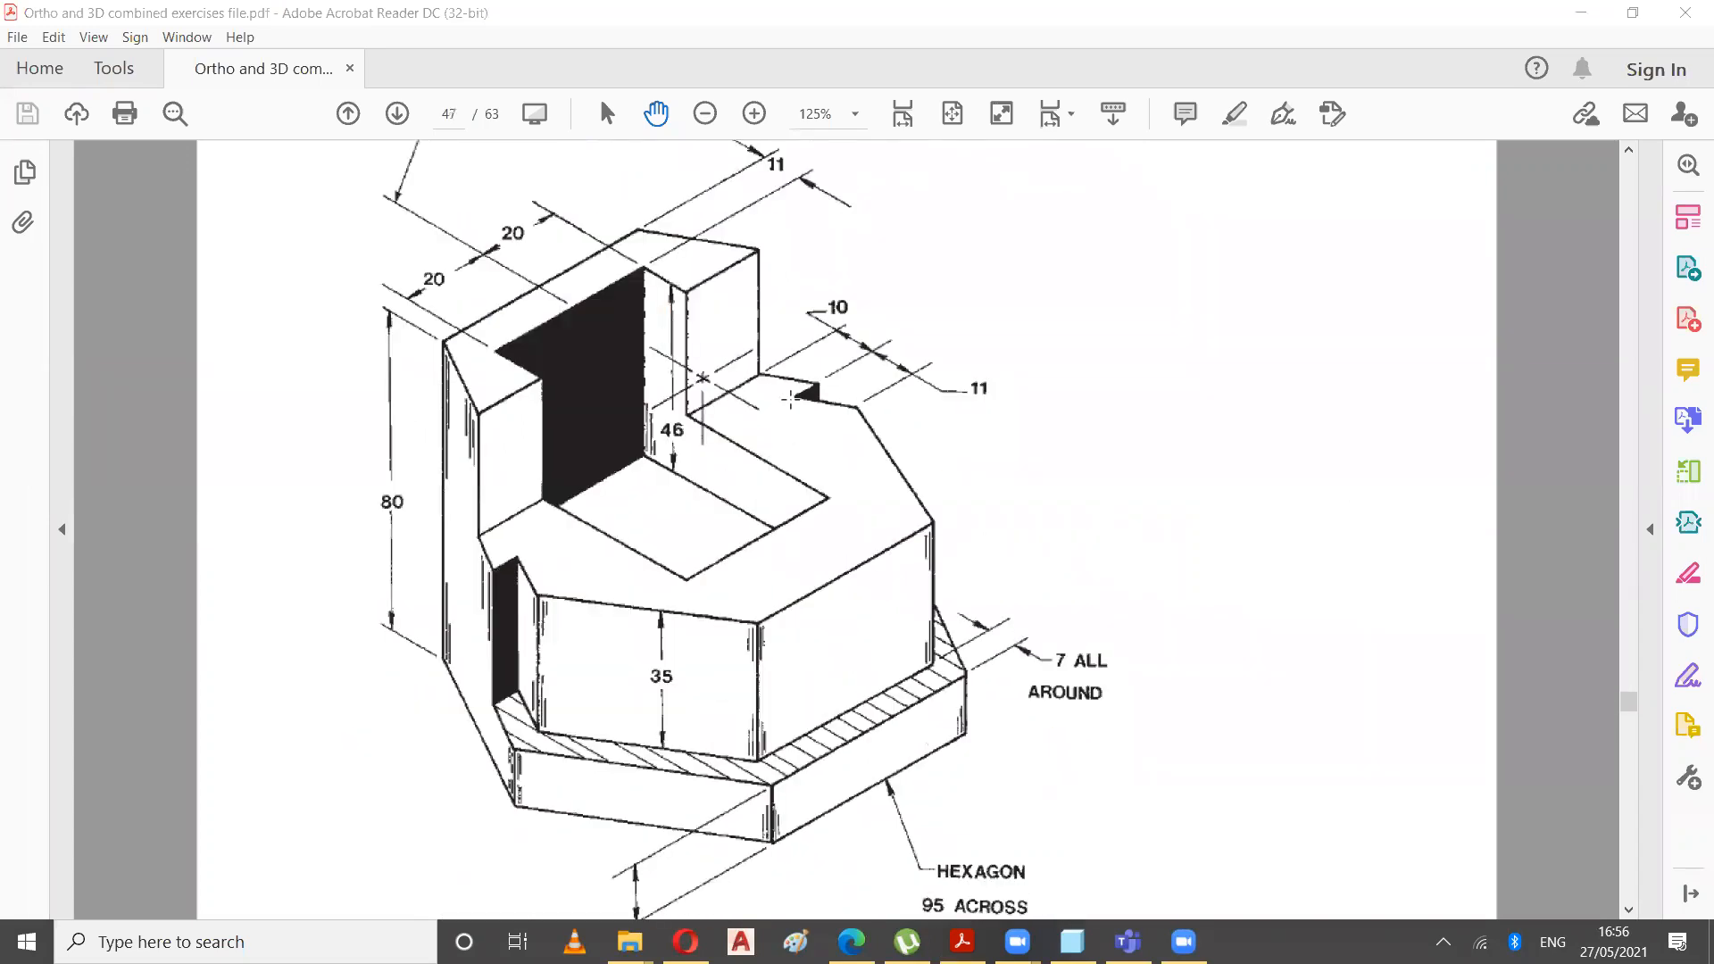
scroll(790, 399, "up", 1)
scroll(790, 399, "up", 6)
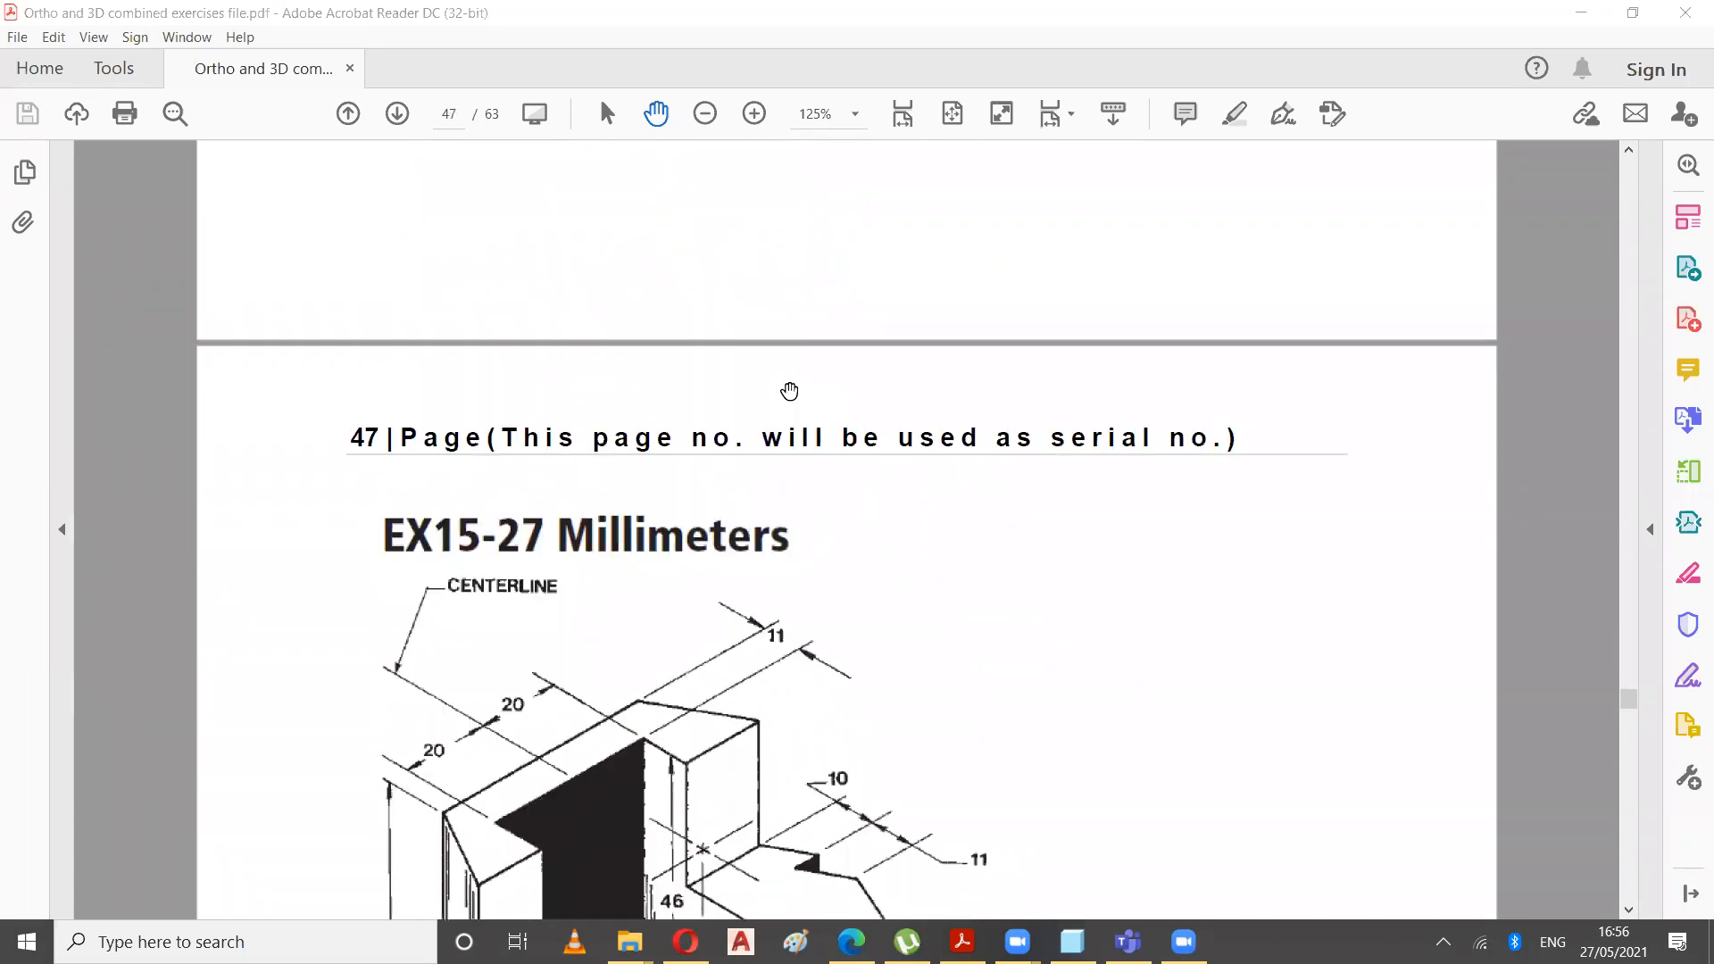
scroll(782, 352, "down", 6)
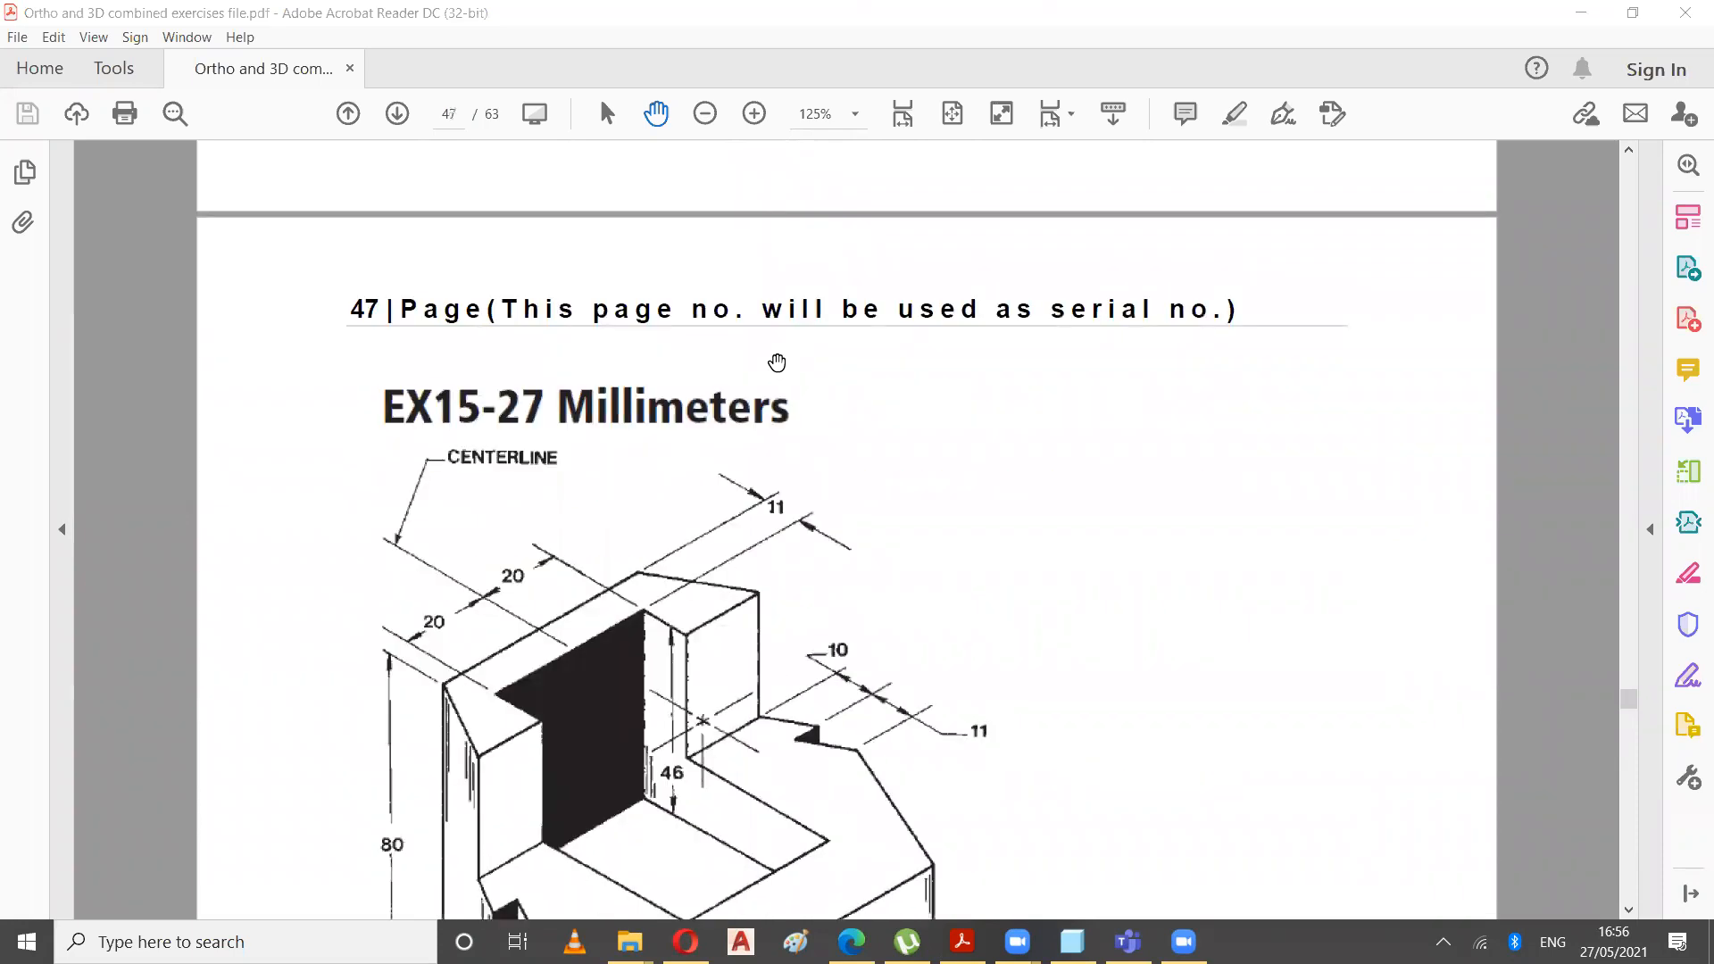
scroll(781, 355, "down", 3)
scroll(767, 371, "down", 12)
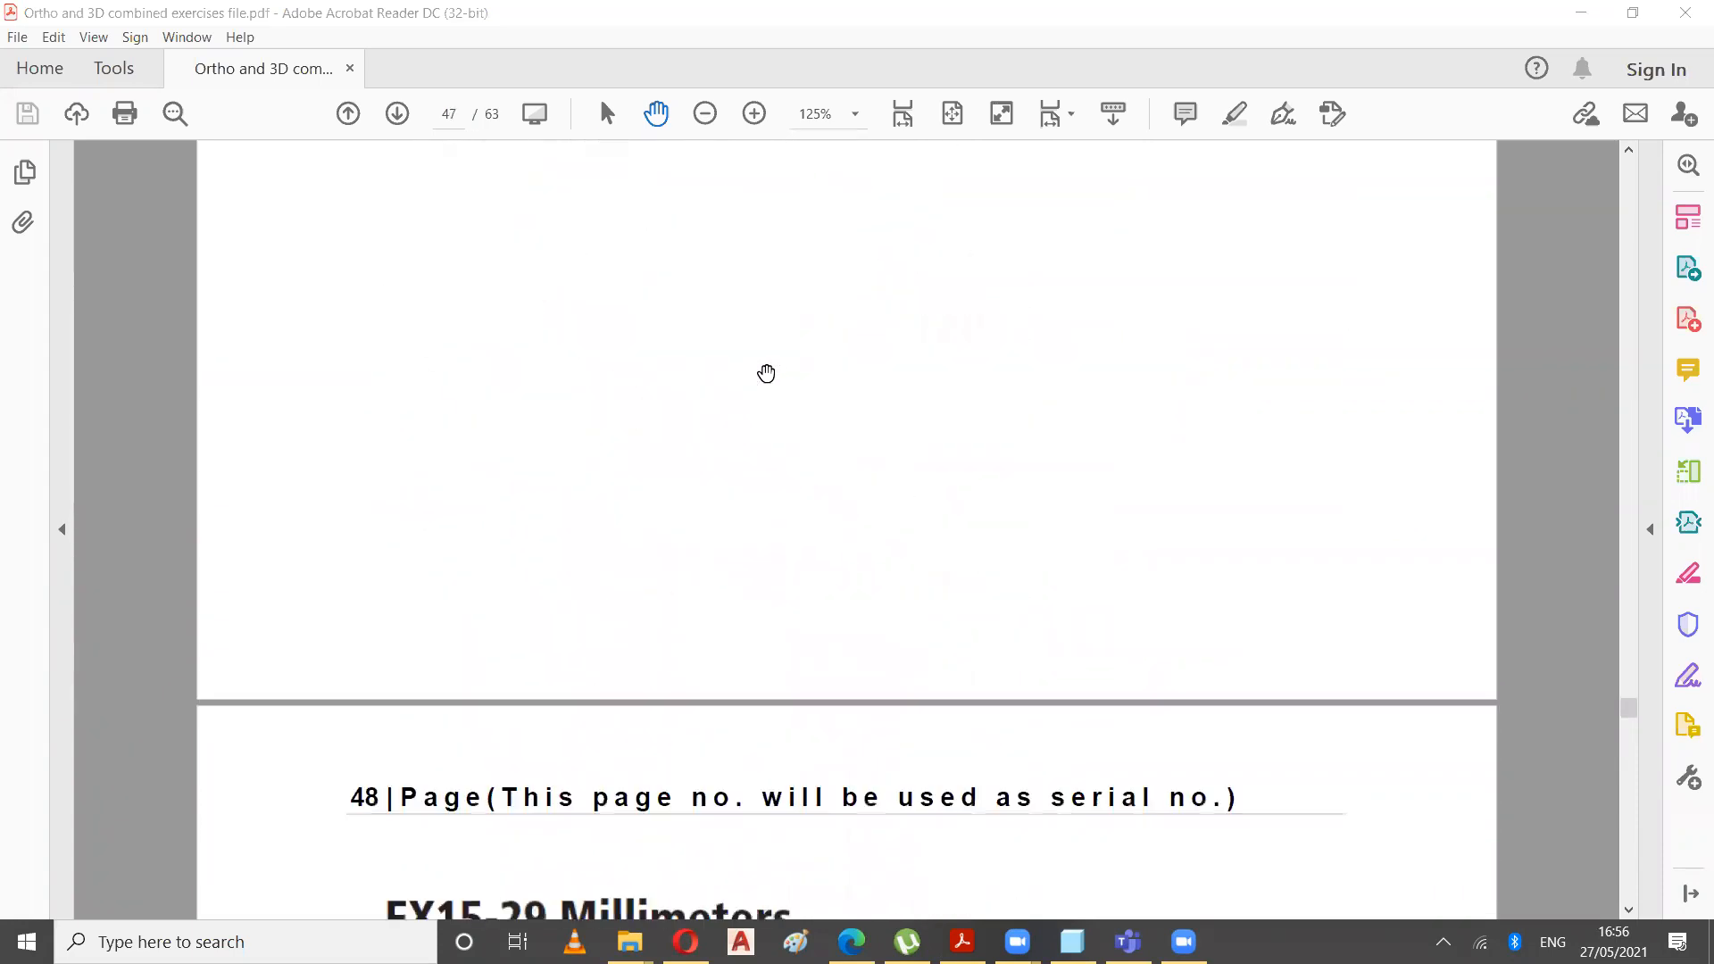
scroll(750, 386, "down", 15)
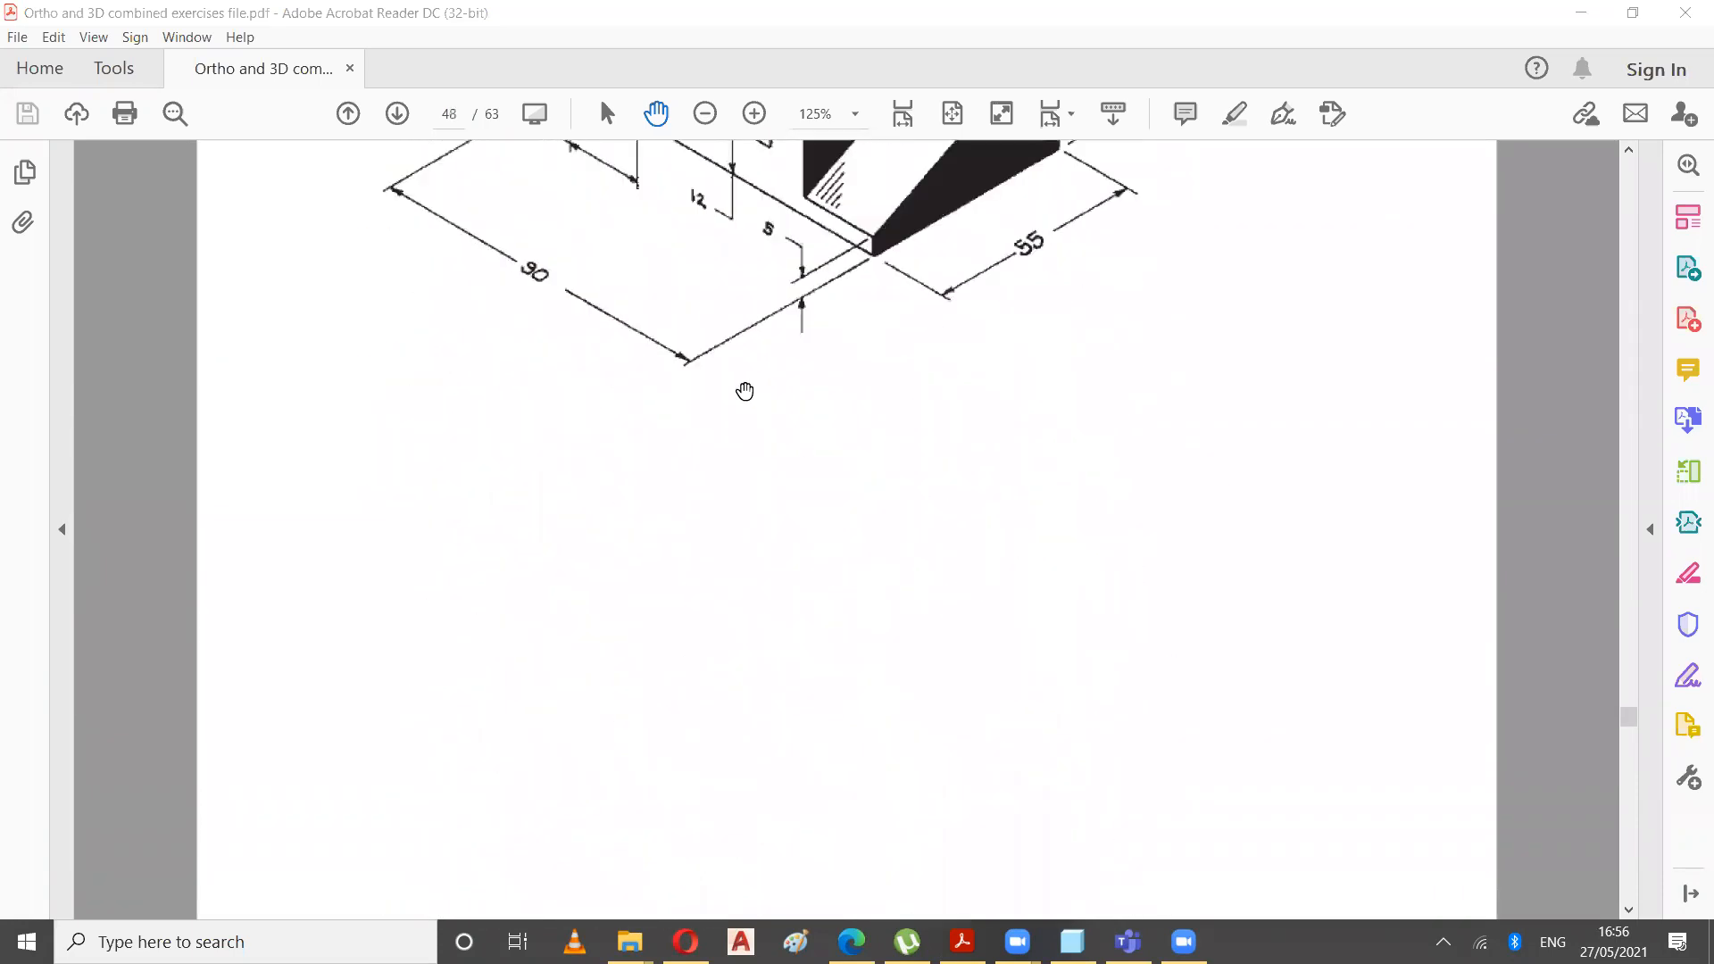
scroll(721, 415, "down", 14)
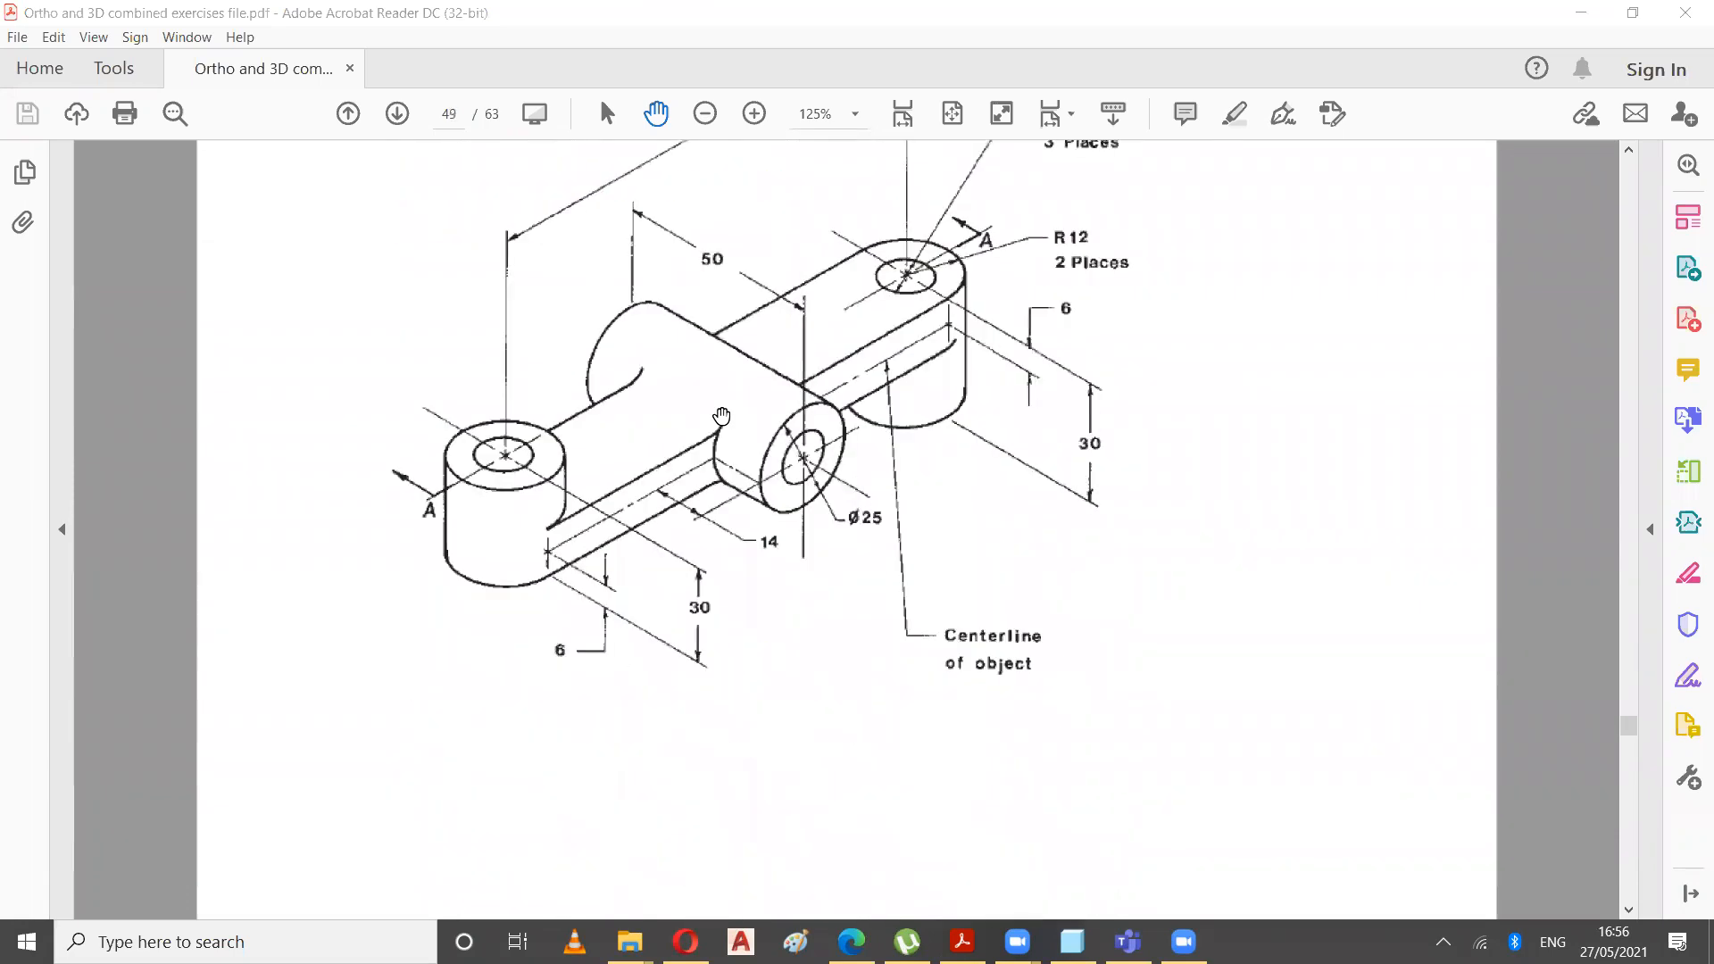
scroll(712, 422, "down", 15)
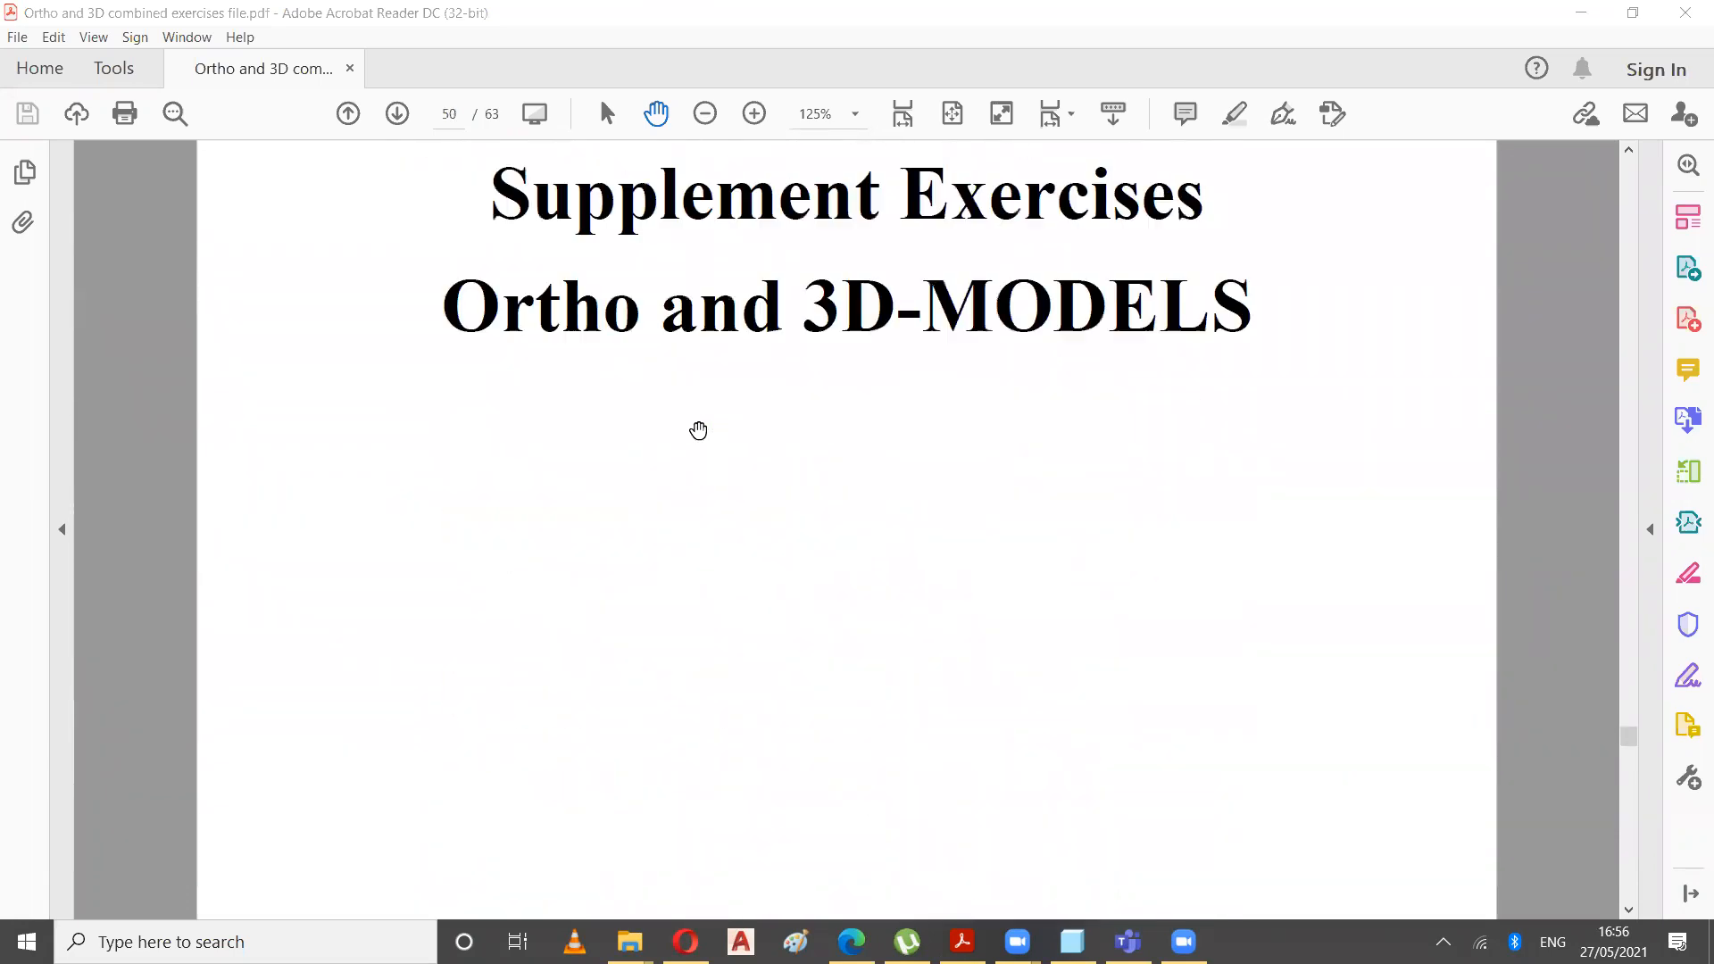
scroll(691, 437, "down", 12)
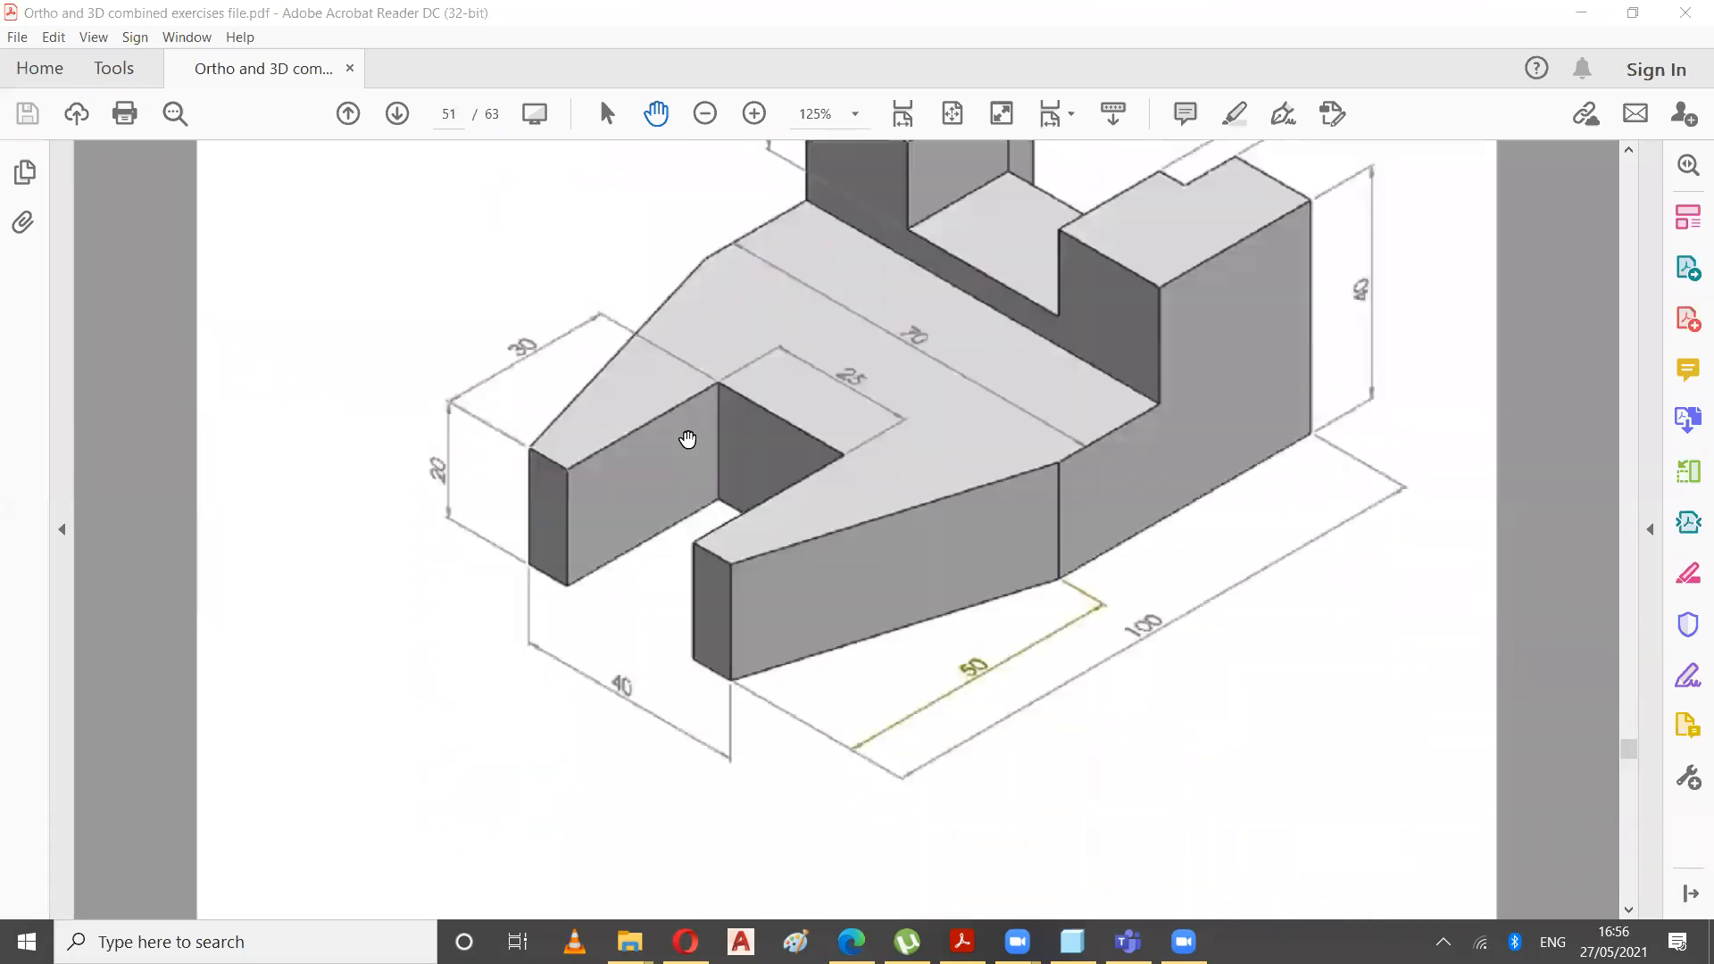
scroll(849, 711, "down", 10)
scroll(848, 723, "down", 20)
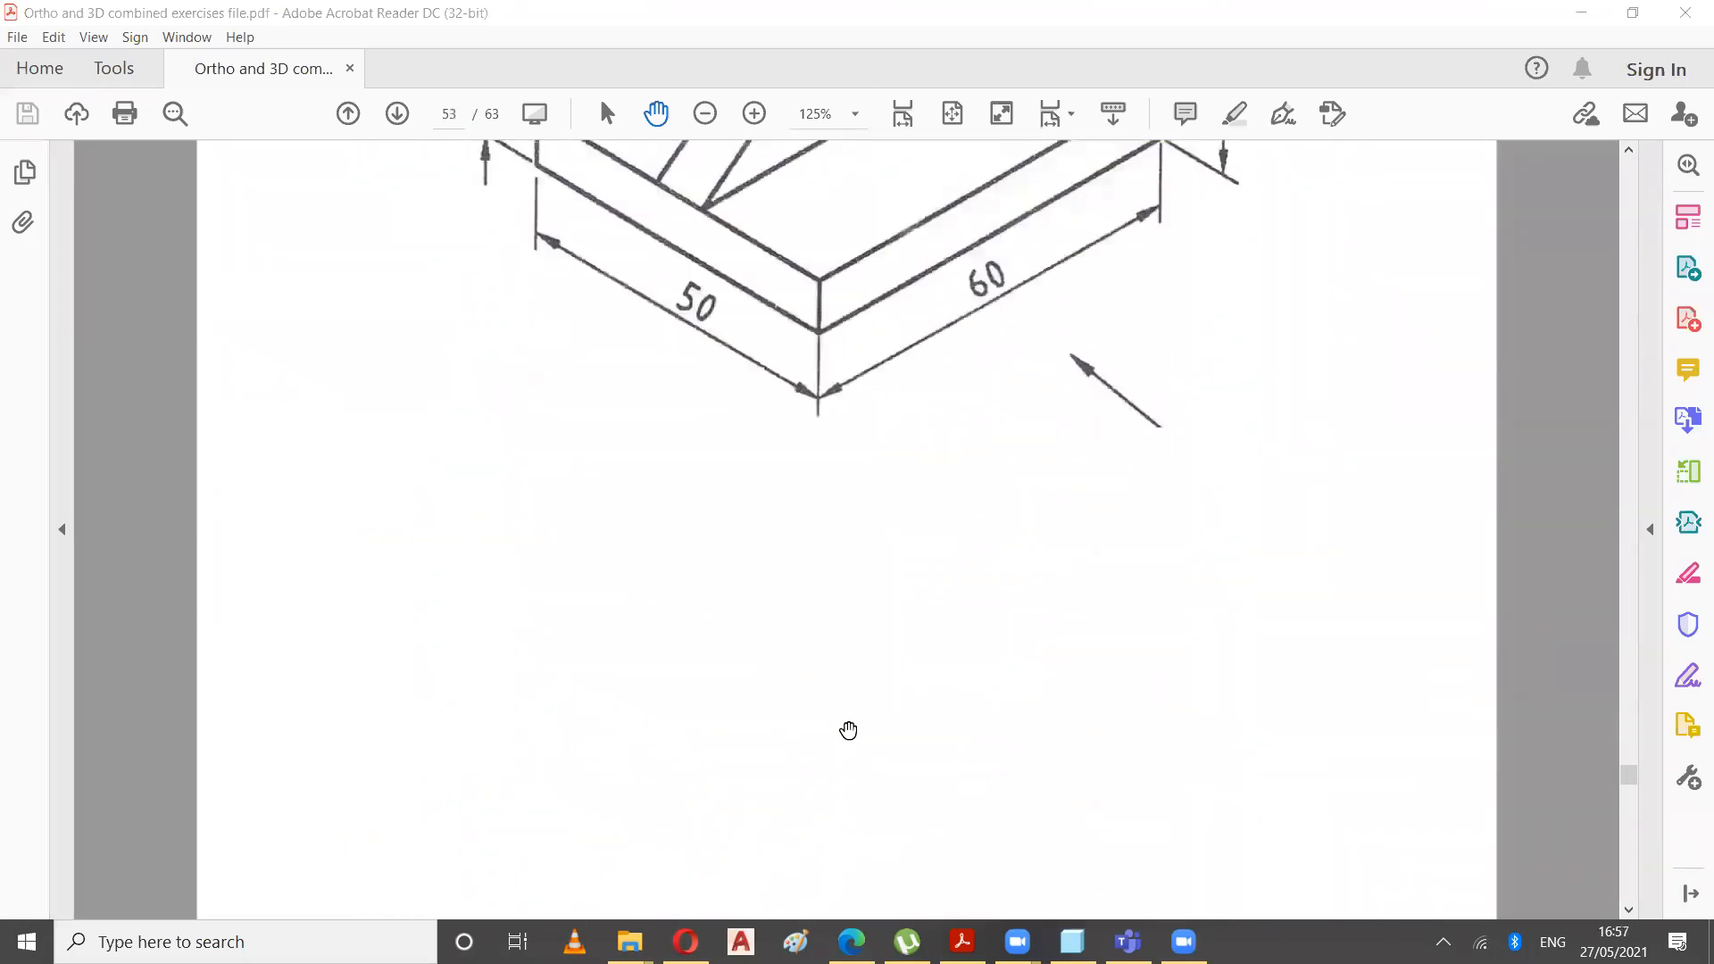
scroll(848, 732, "down", 12)
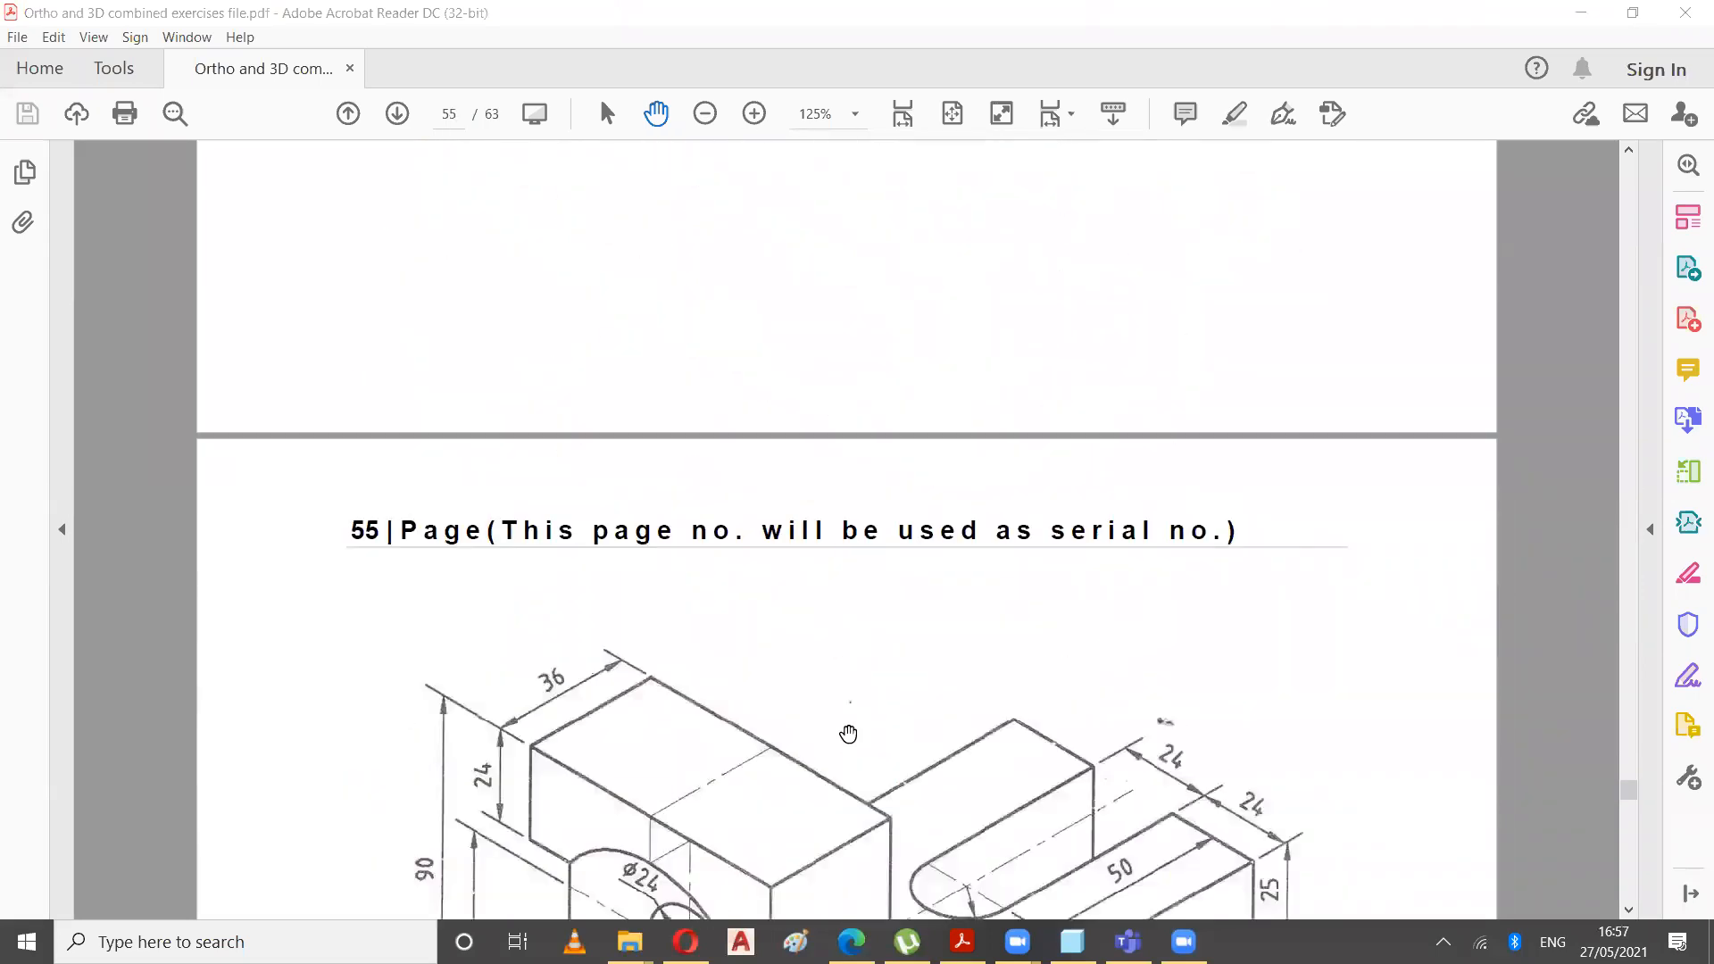
scroll(848, 737, "down", 10)
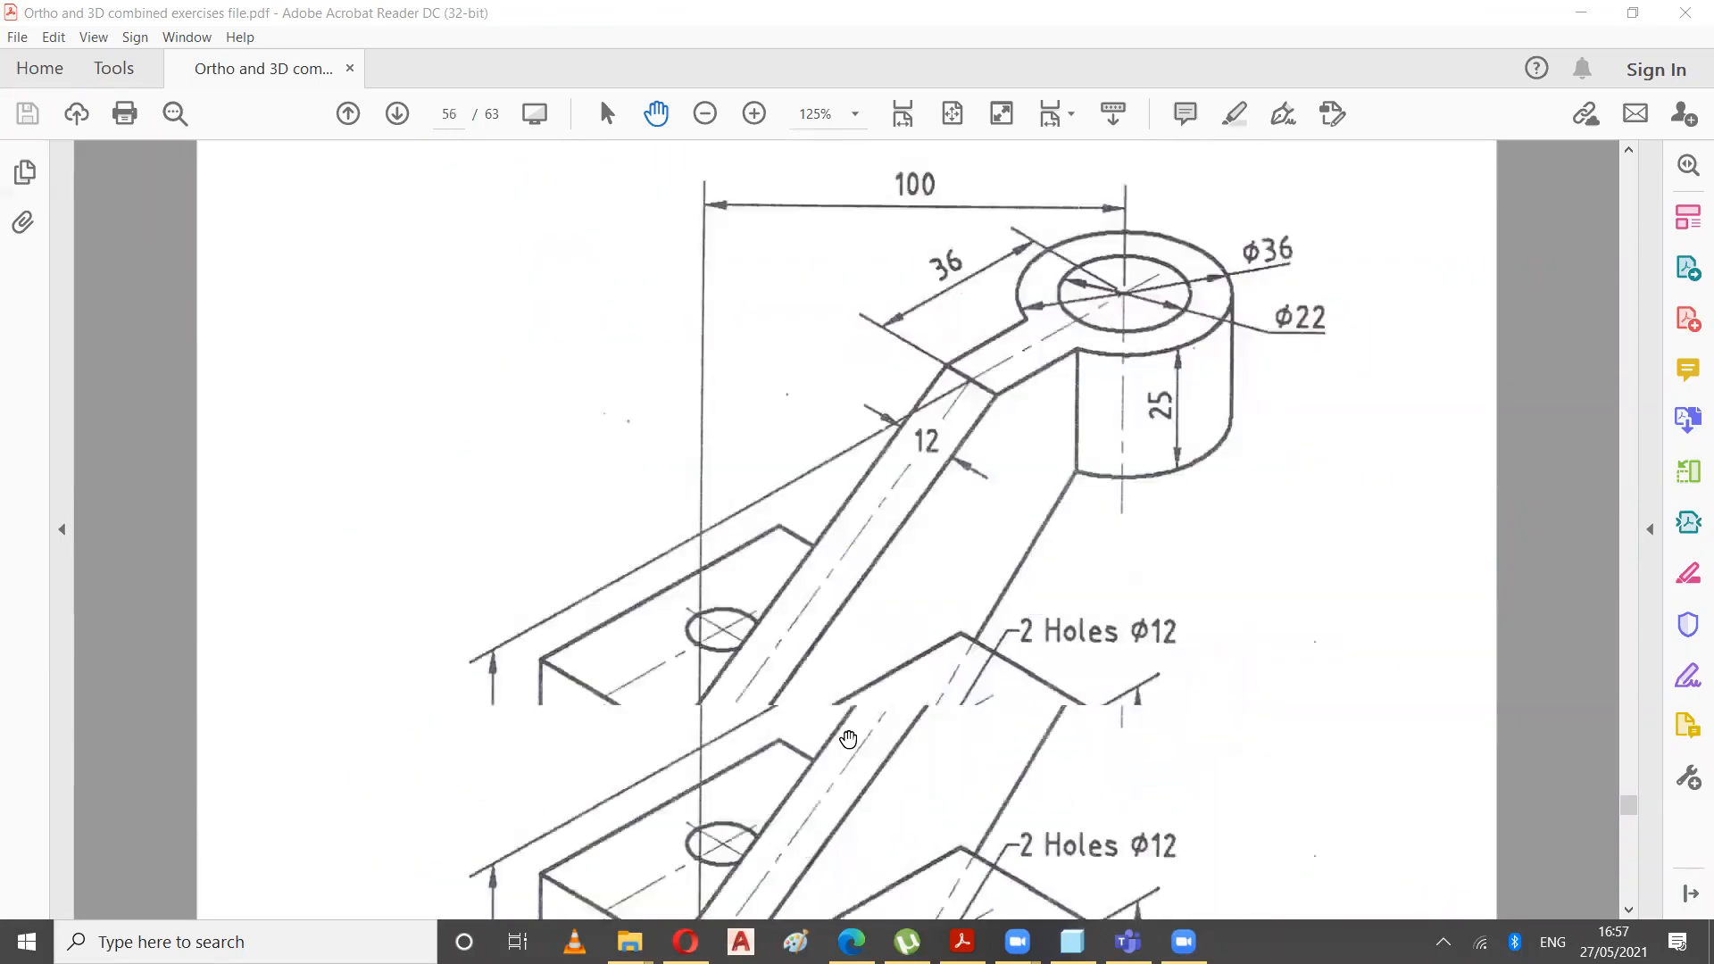
scroll(849, 719, "up", 6)
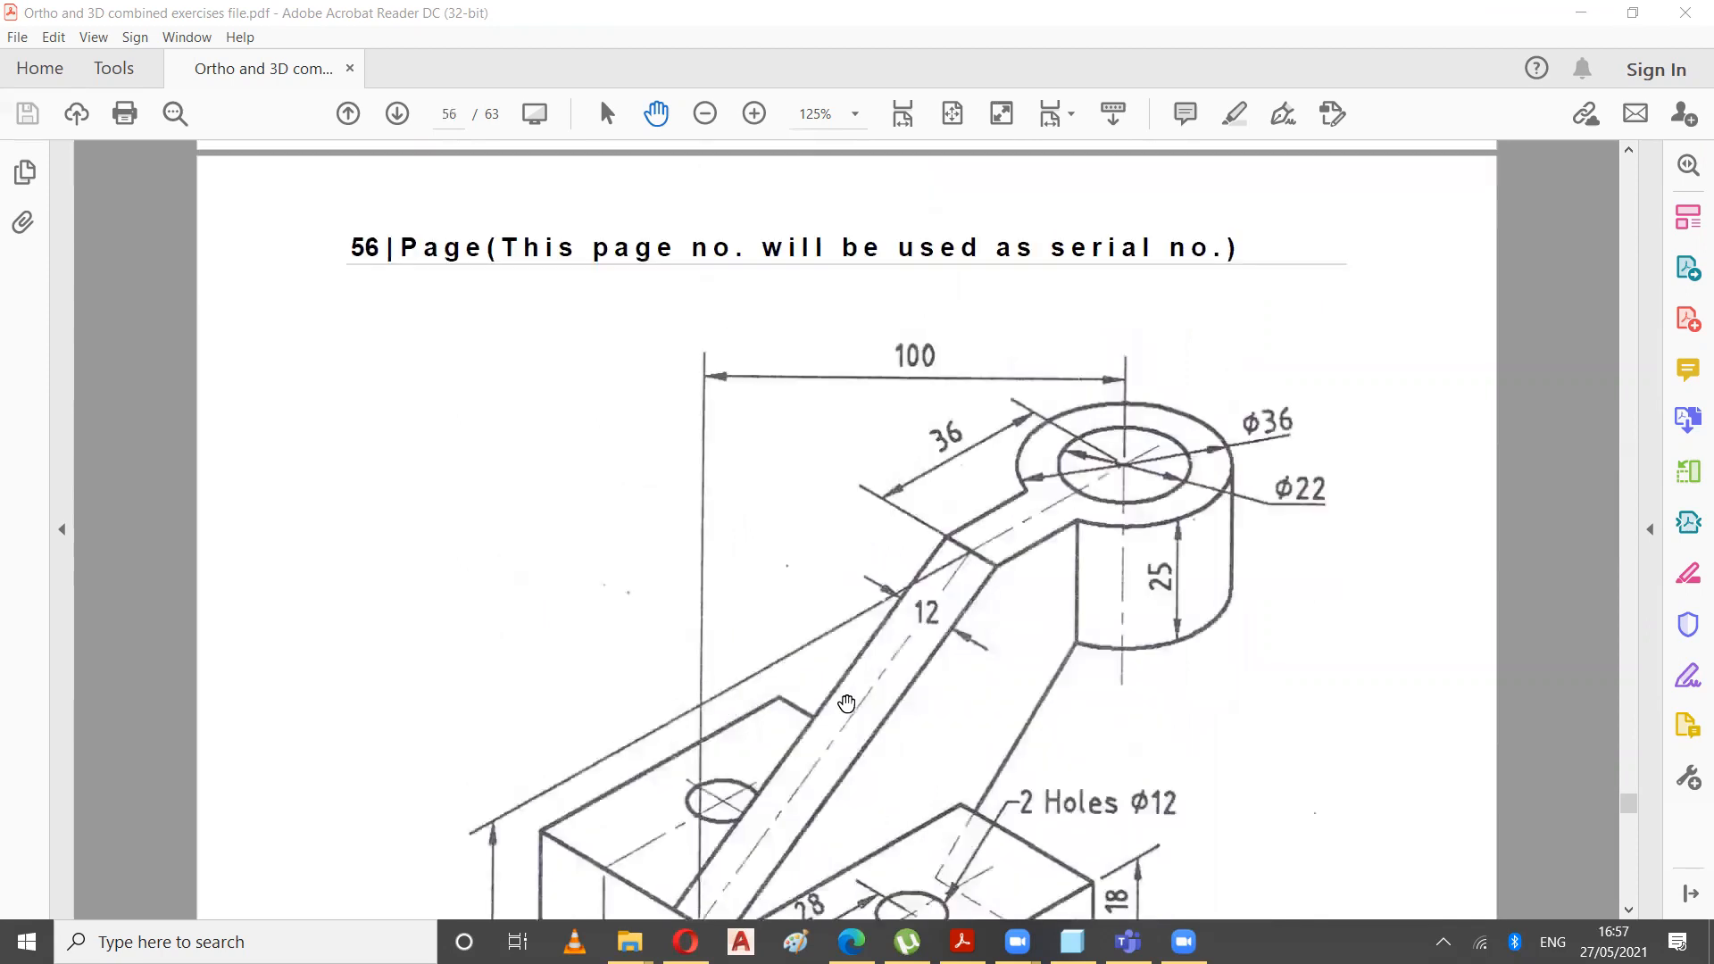
scroll(846, 705, "down", 3)
scroll(846, 704, "down", 15)
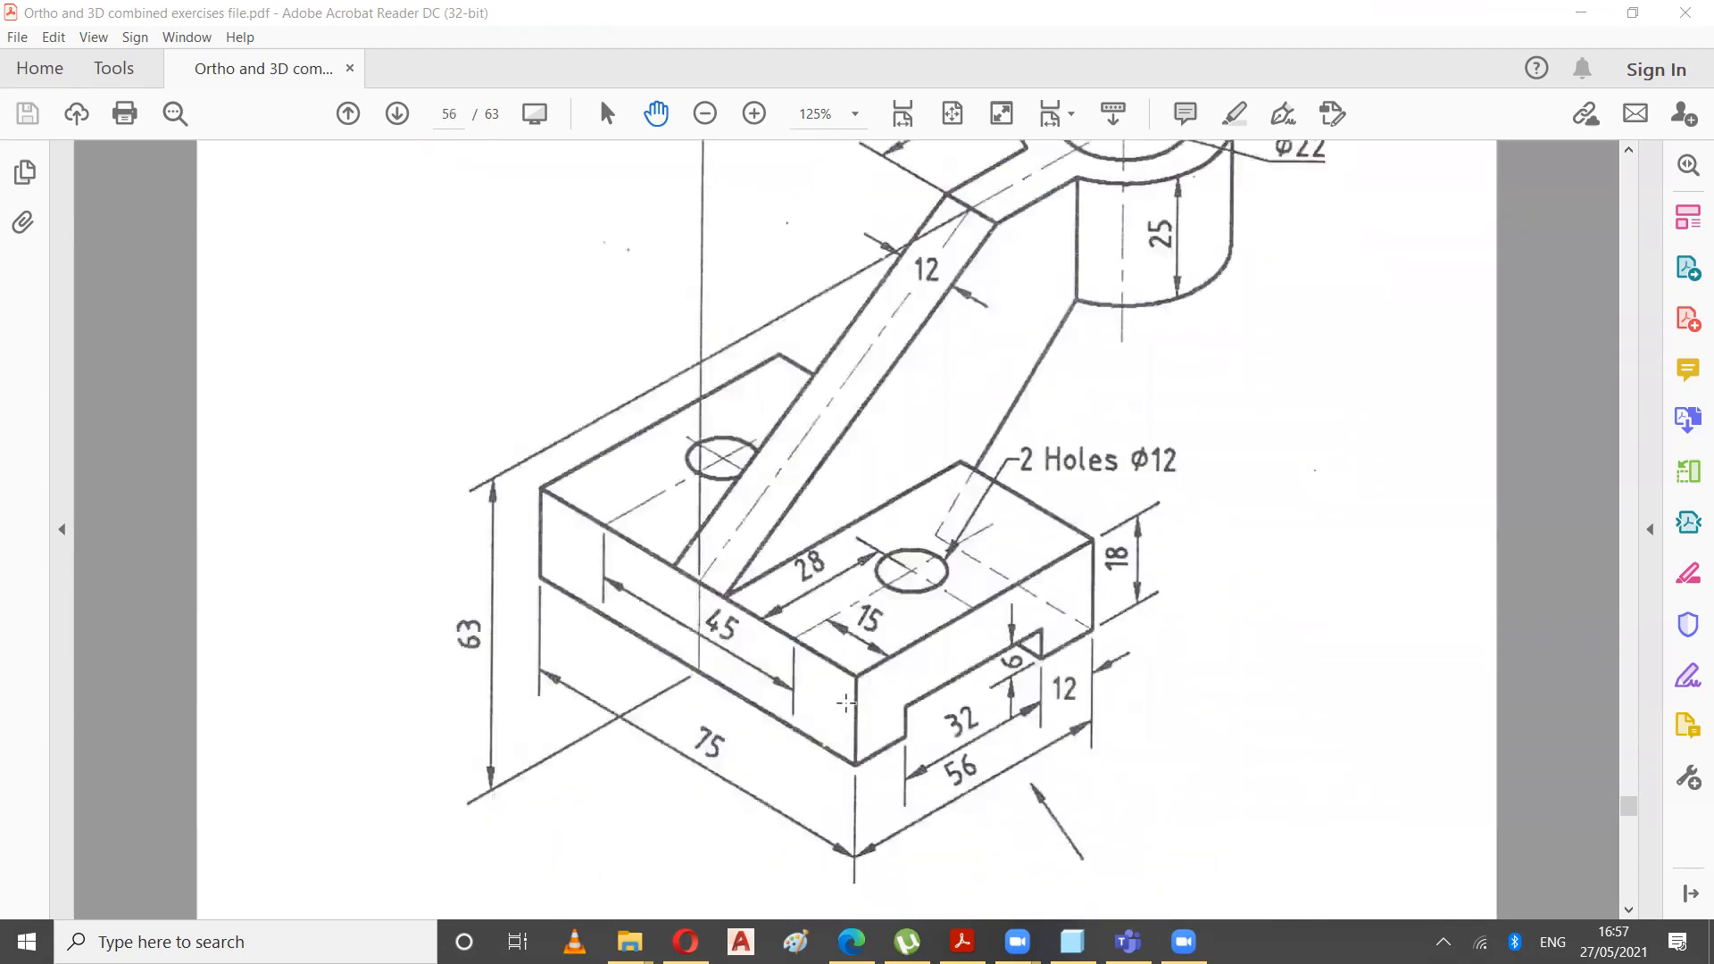
scroll(845, 704, "down", 15)
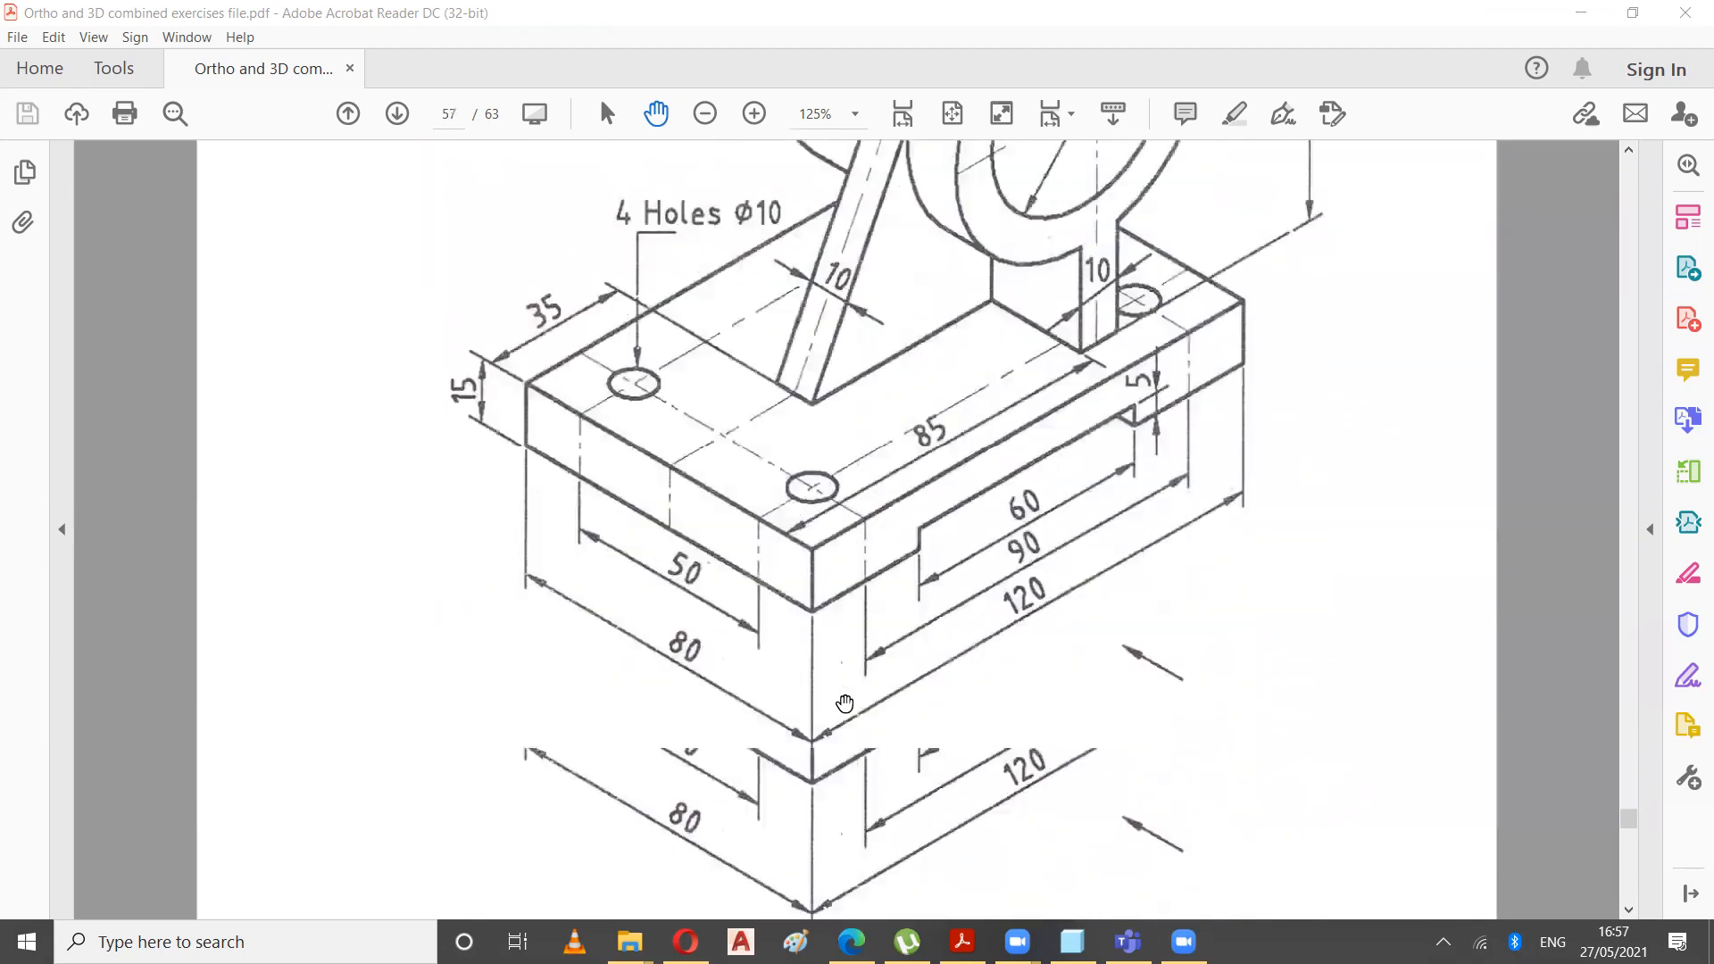
- Look through the remaining exercise drawings in the PDF from page 57 to the last page, 63
scroll(845, 732, "down", 15)
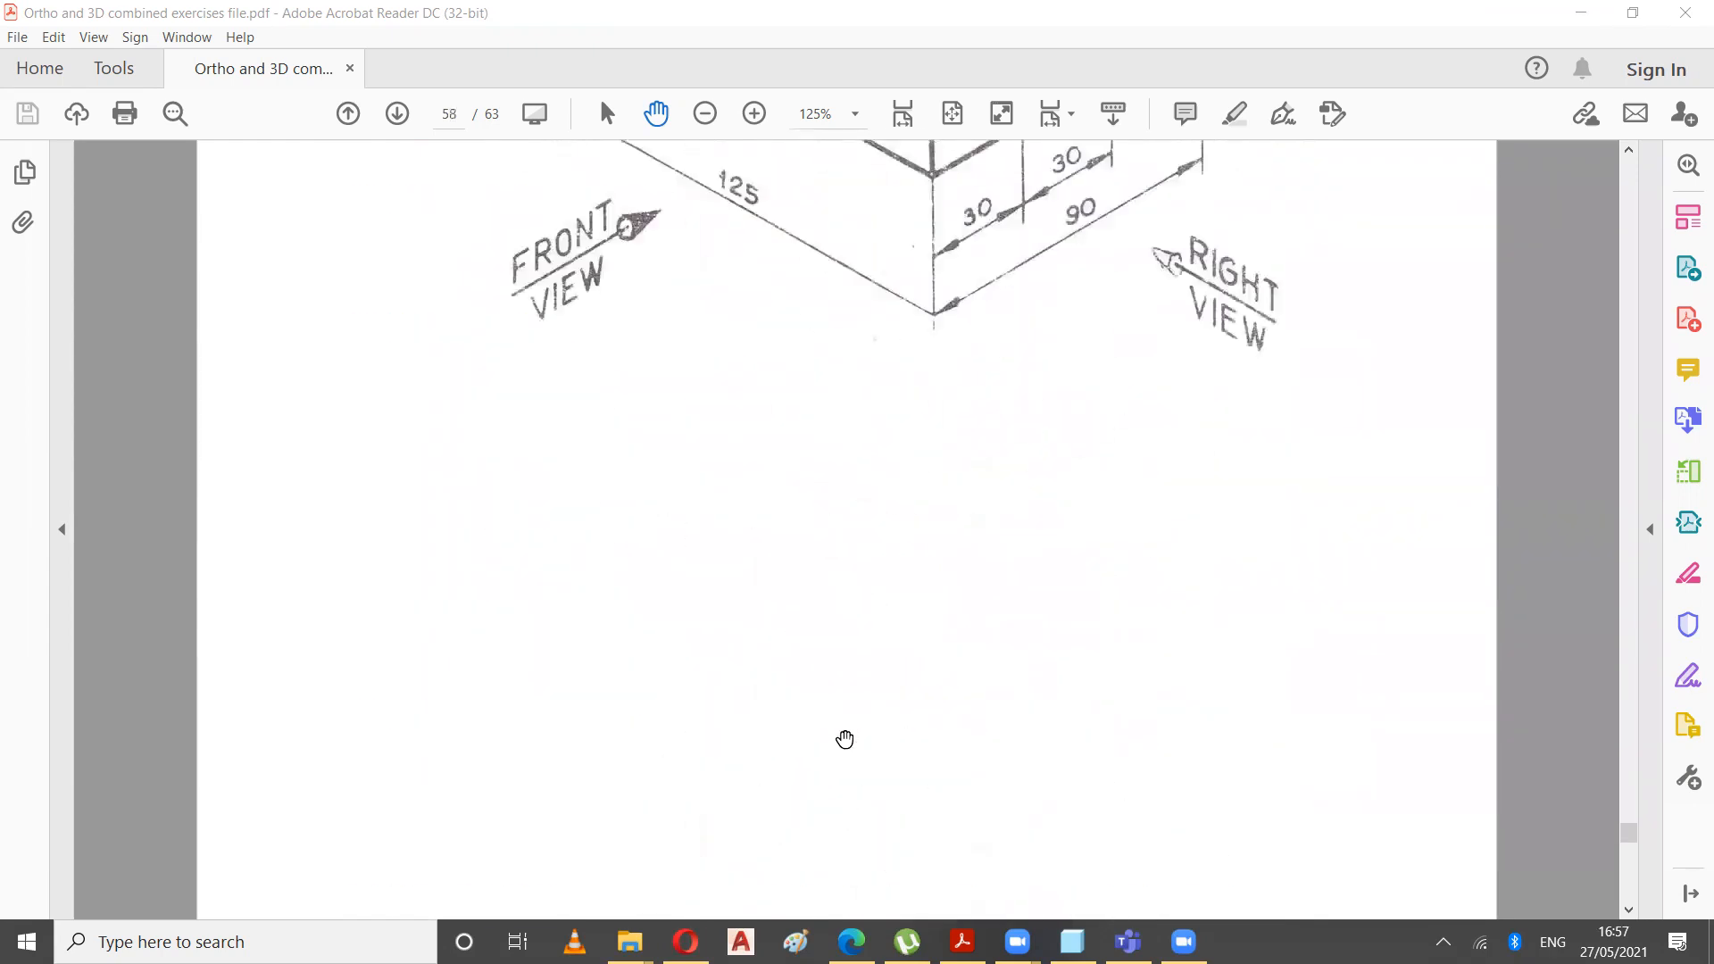
scroll(842, 743, "down", 15)
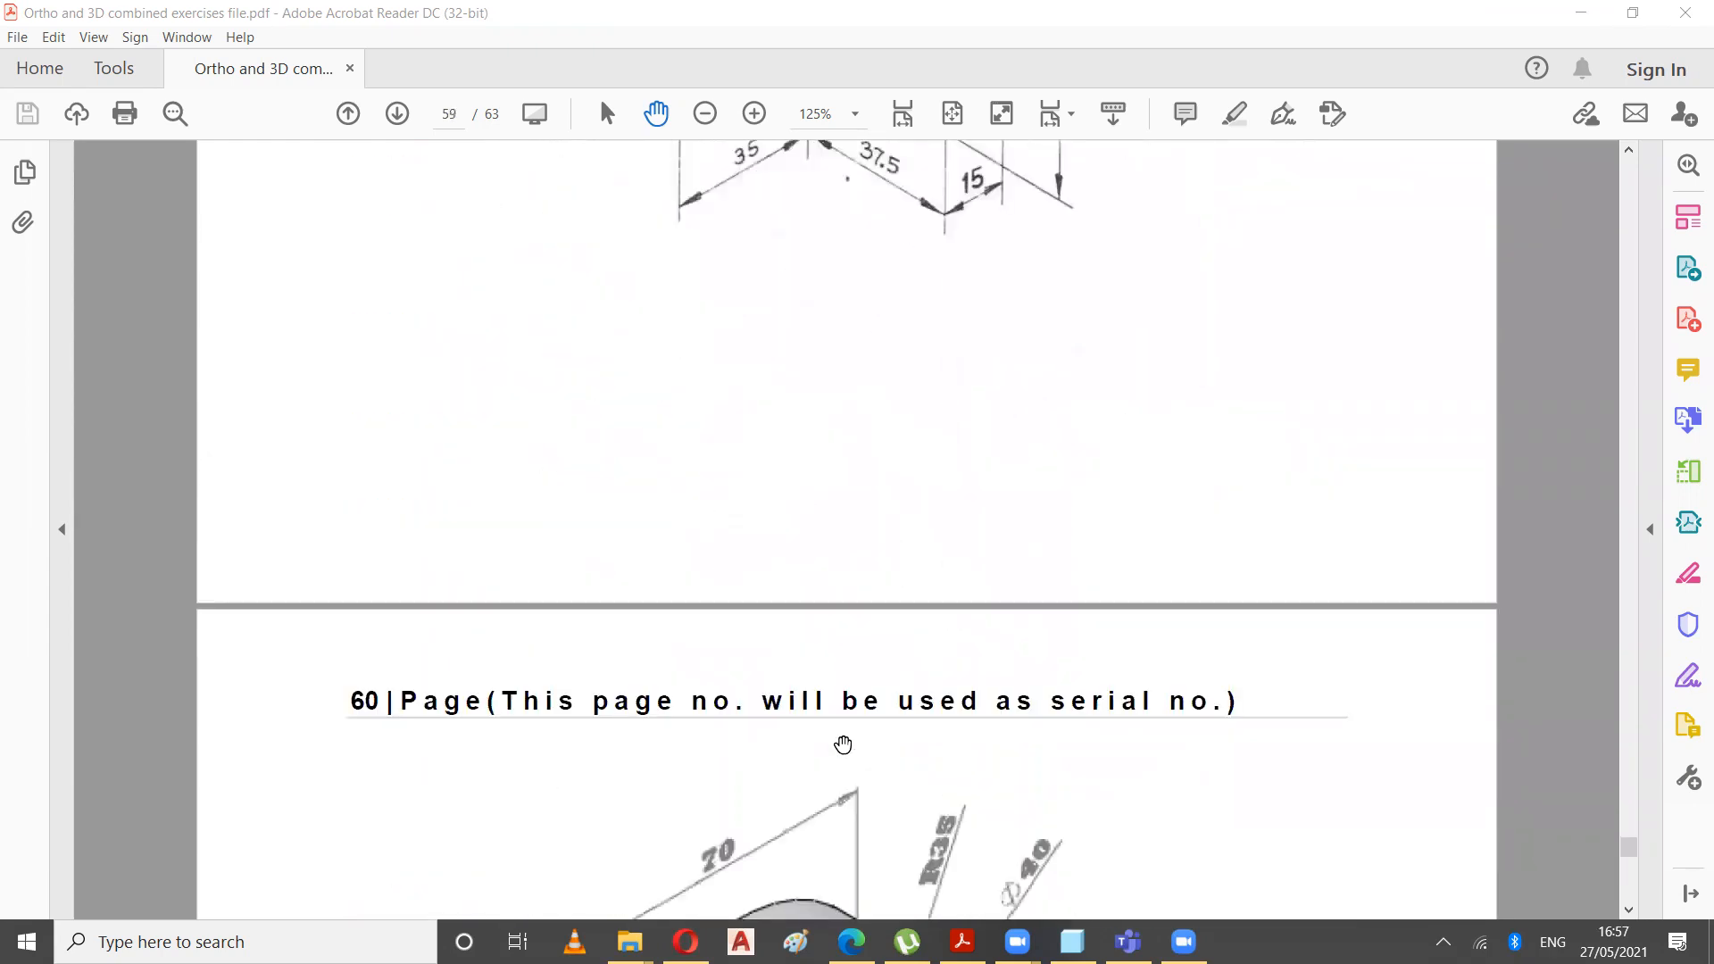
scroll(843, 744, "down", 15)
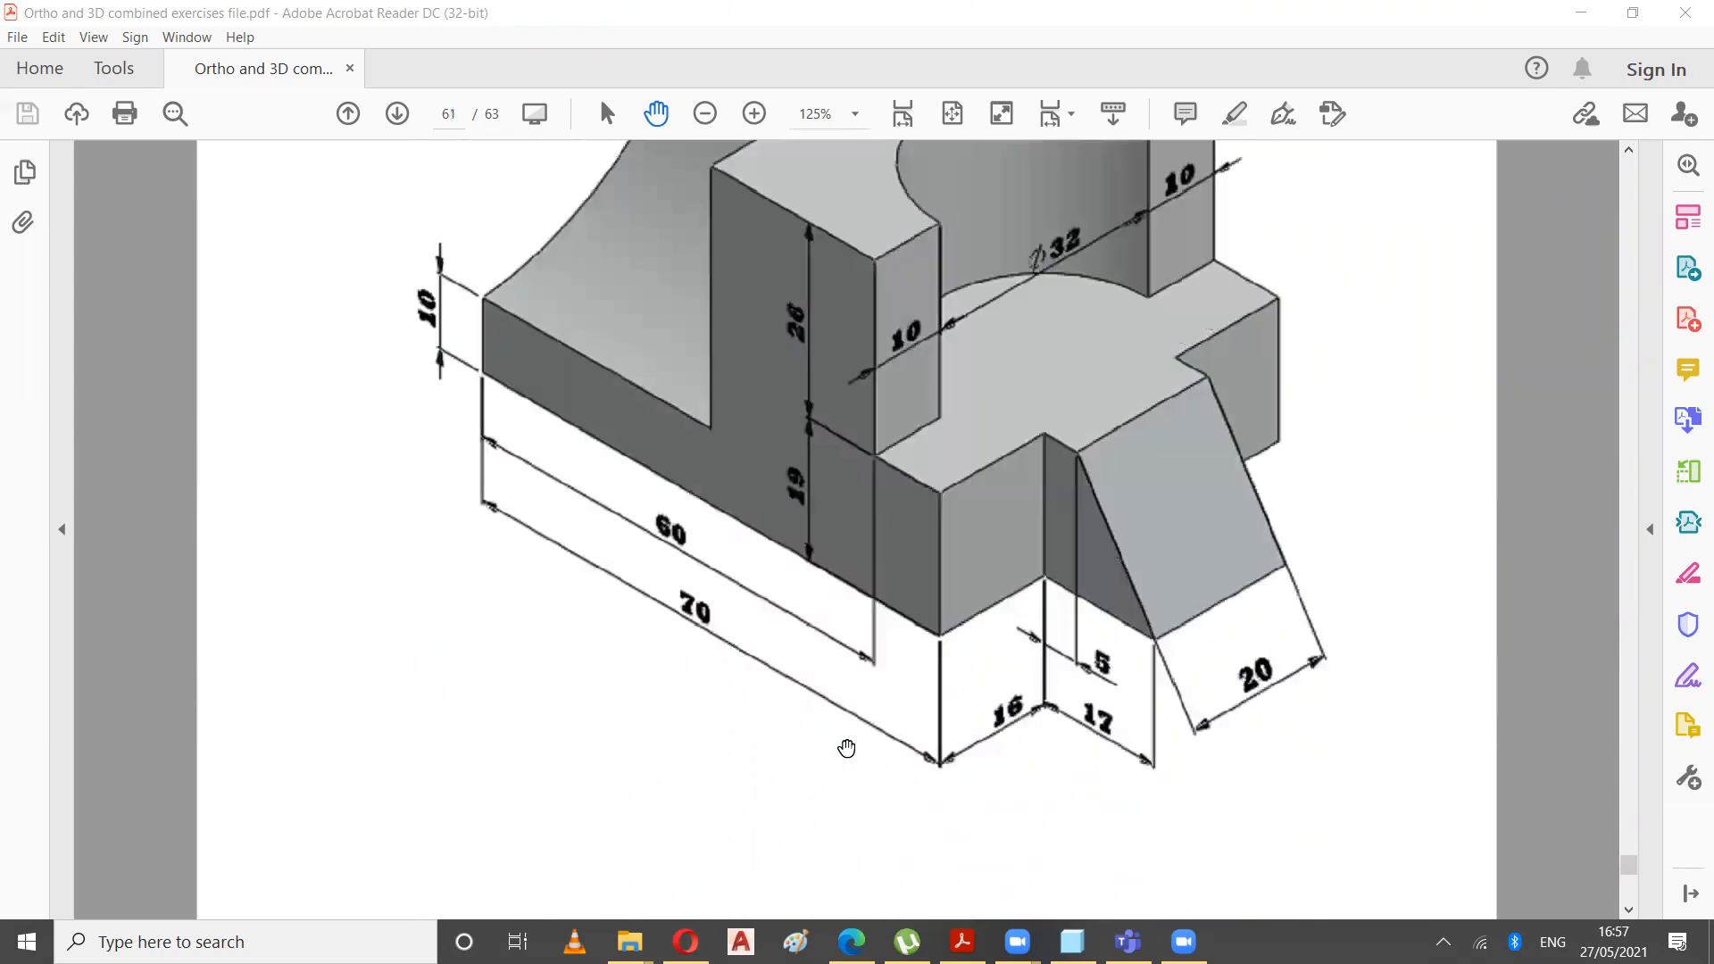
scroll(852, 755, "down", 15)
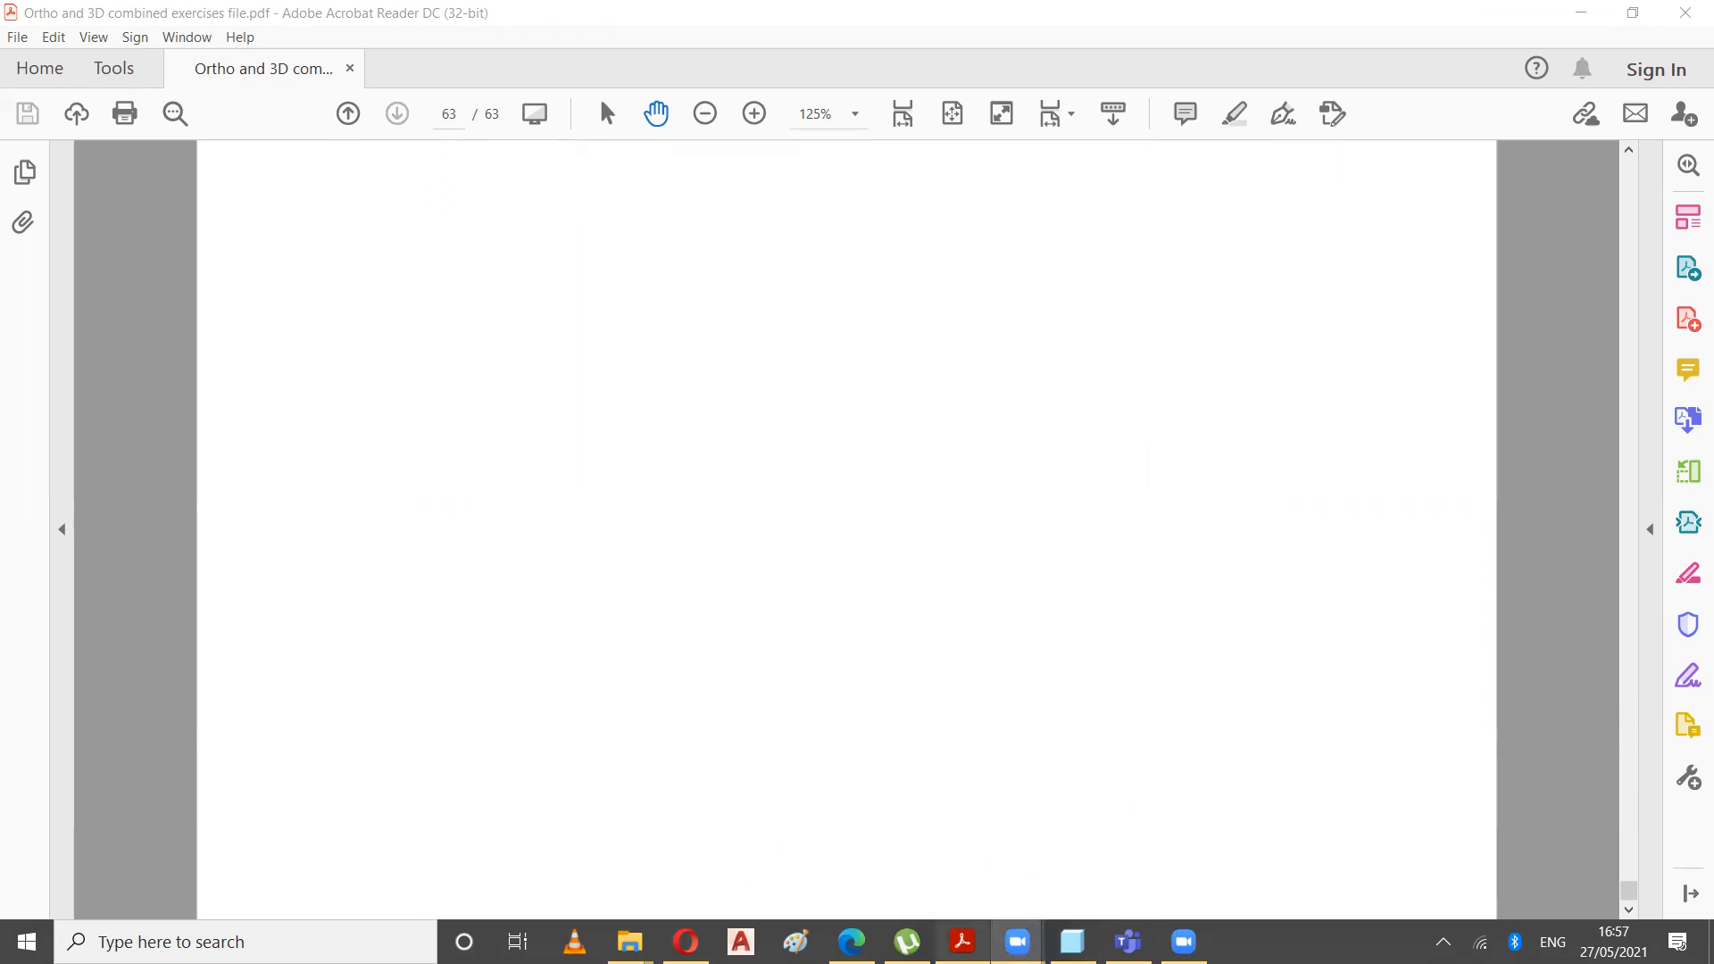
left_click(962, 941)
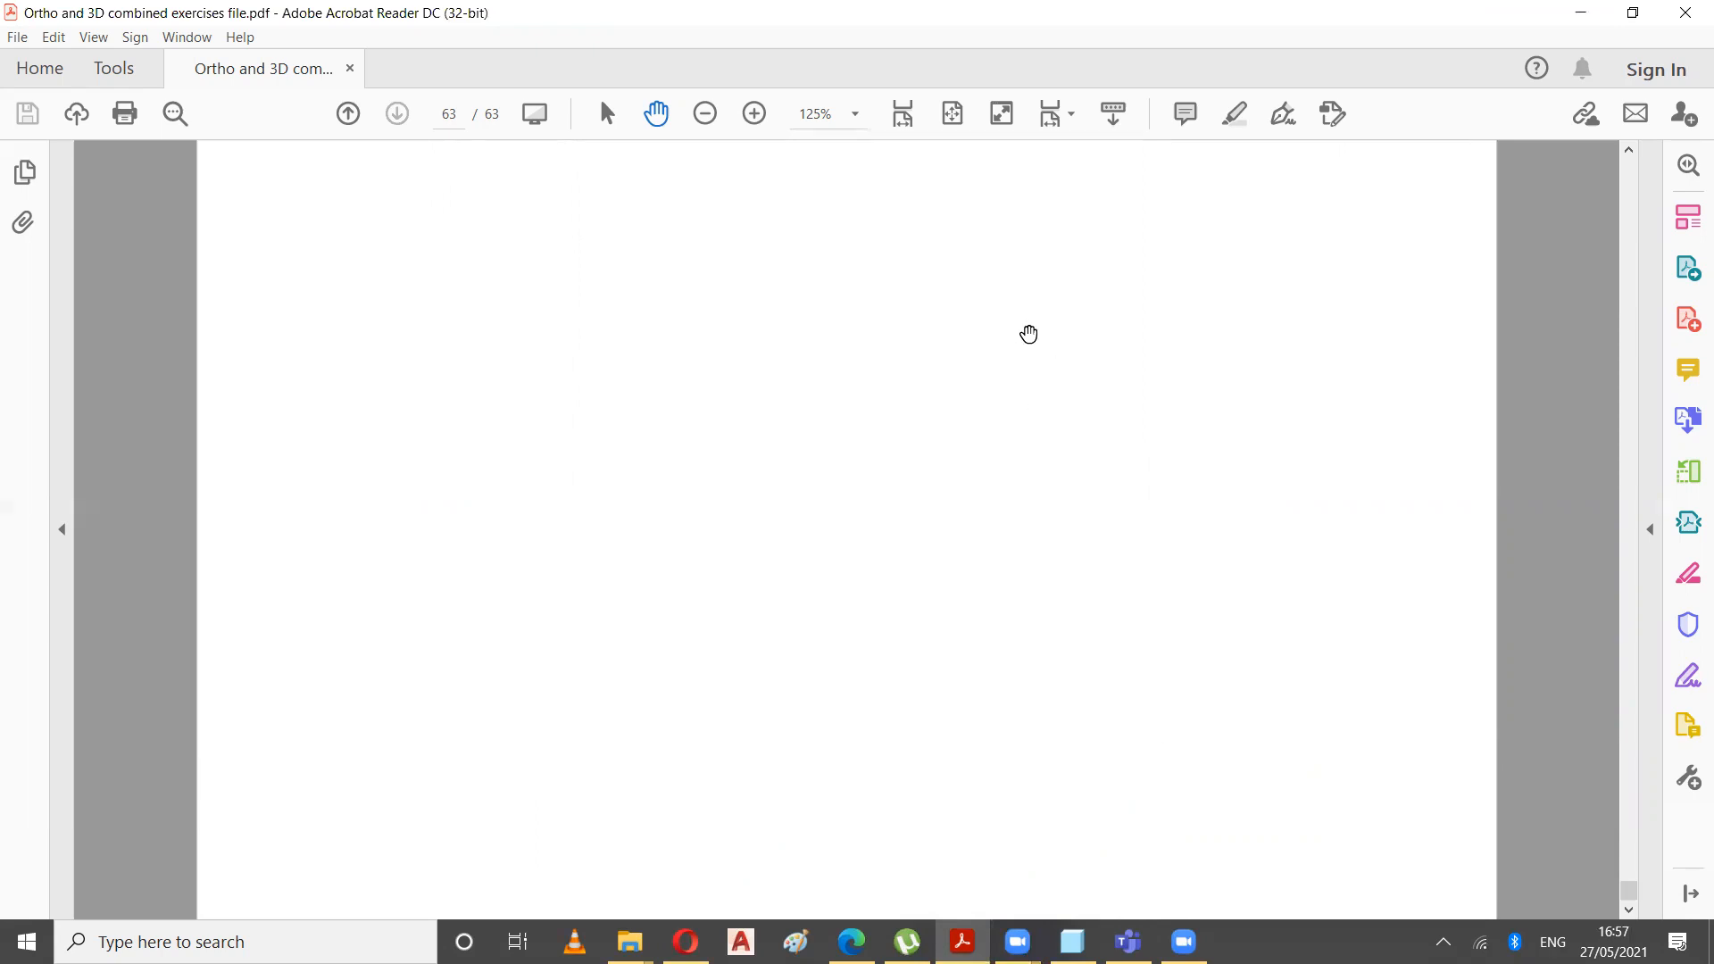
left_click(962, 942)
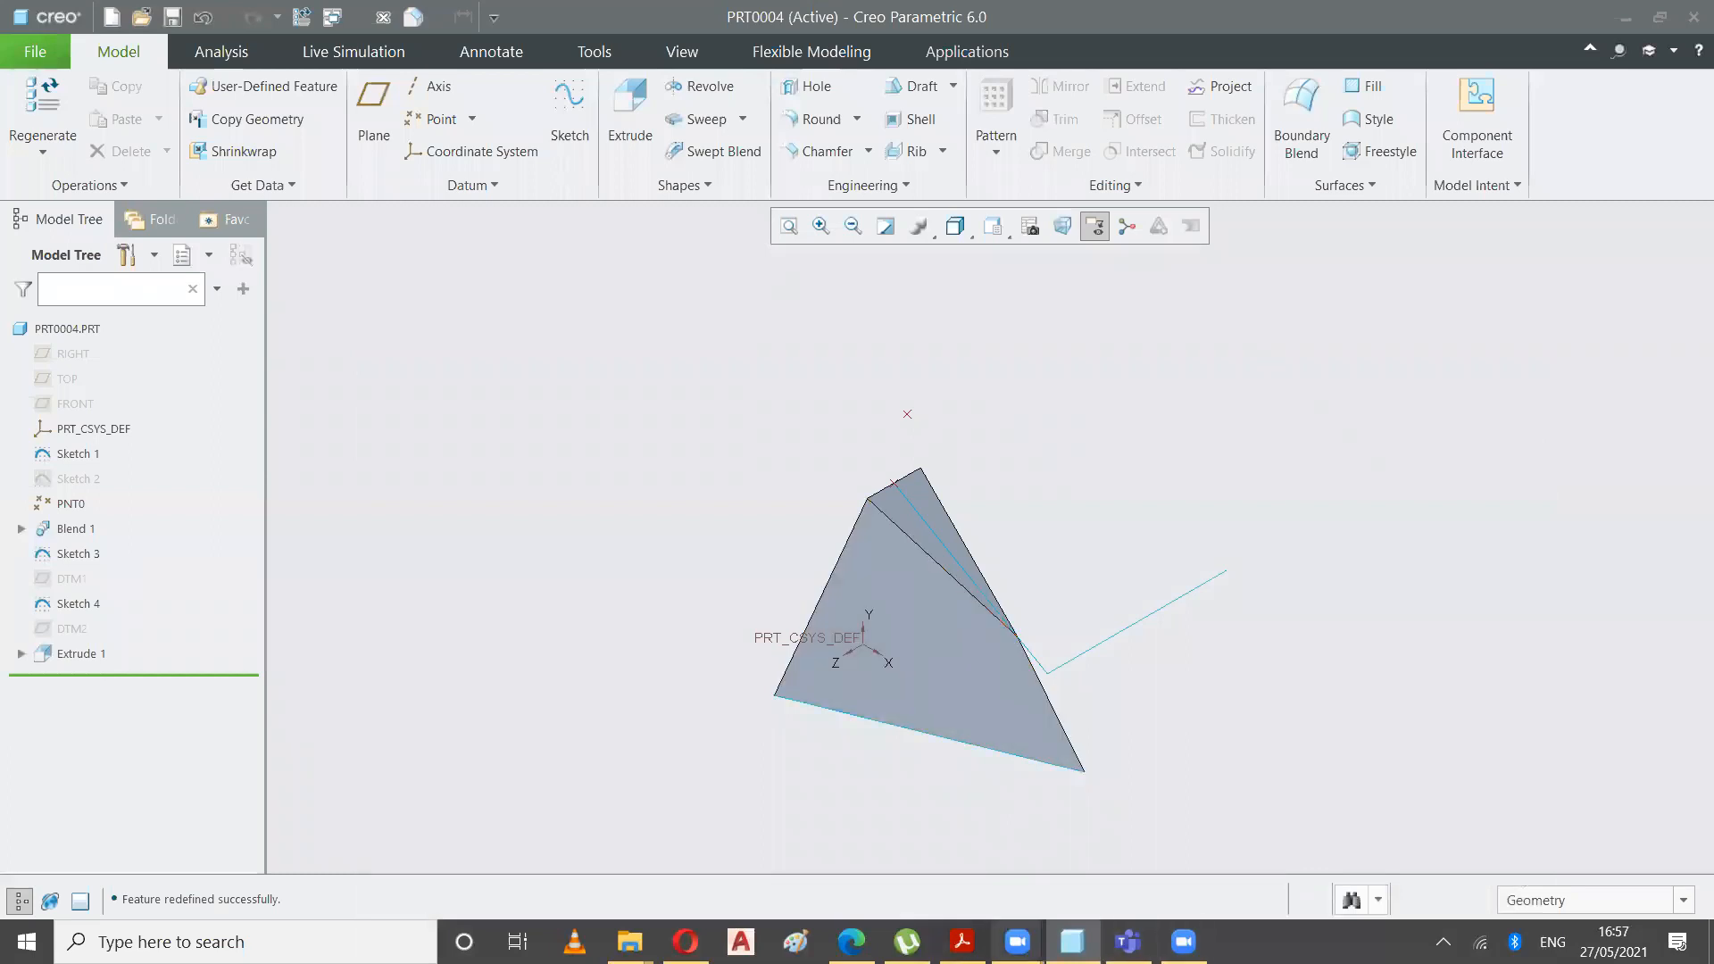
left_click(963, 941)
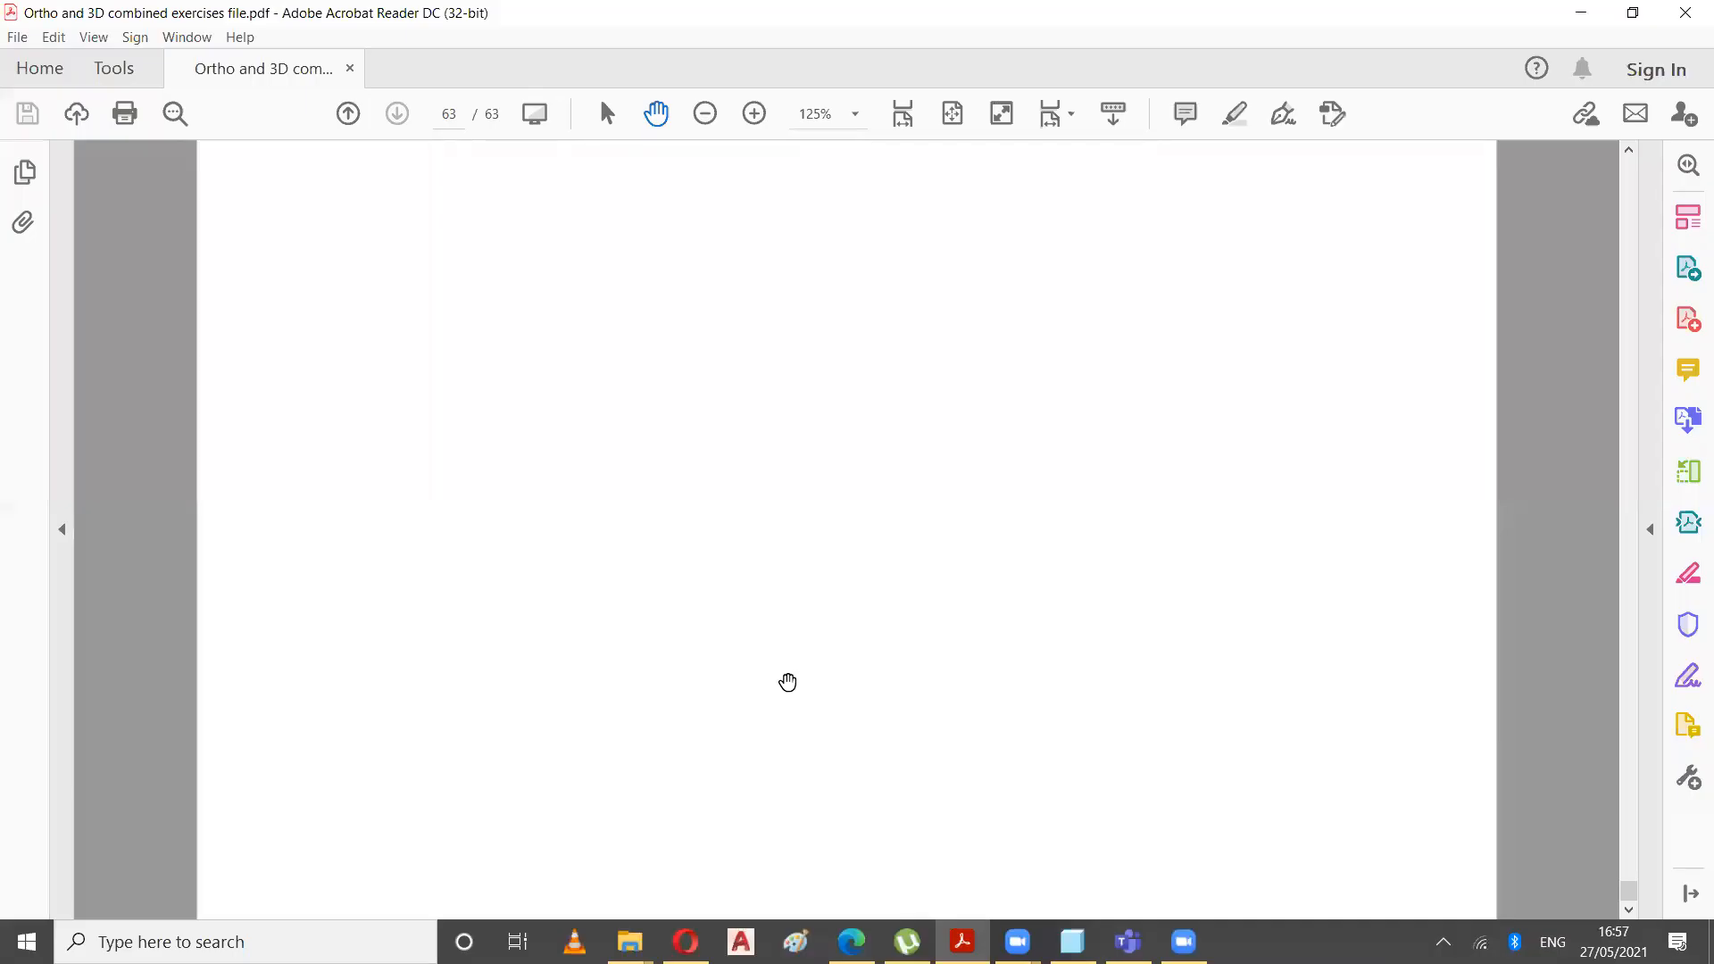
- Look back through the PDF's exercises from page 63 and return to the EX15-26 drawing on page 46
scroll(1014, 826, "up", 9)
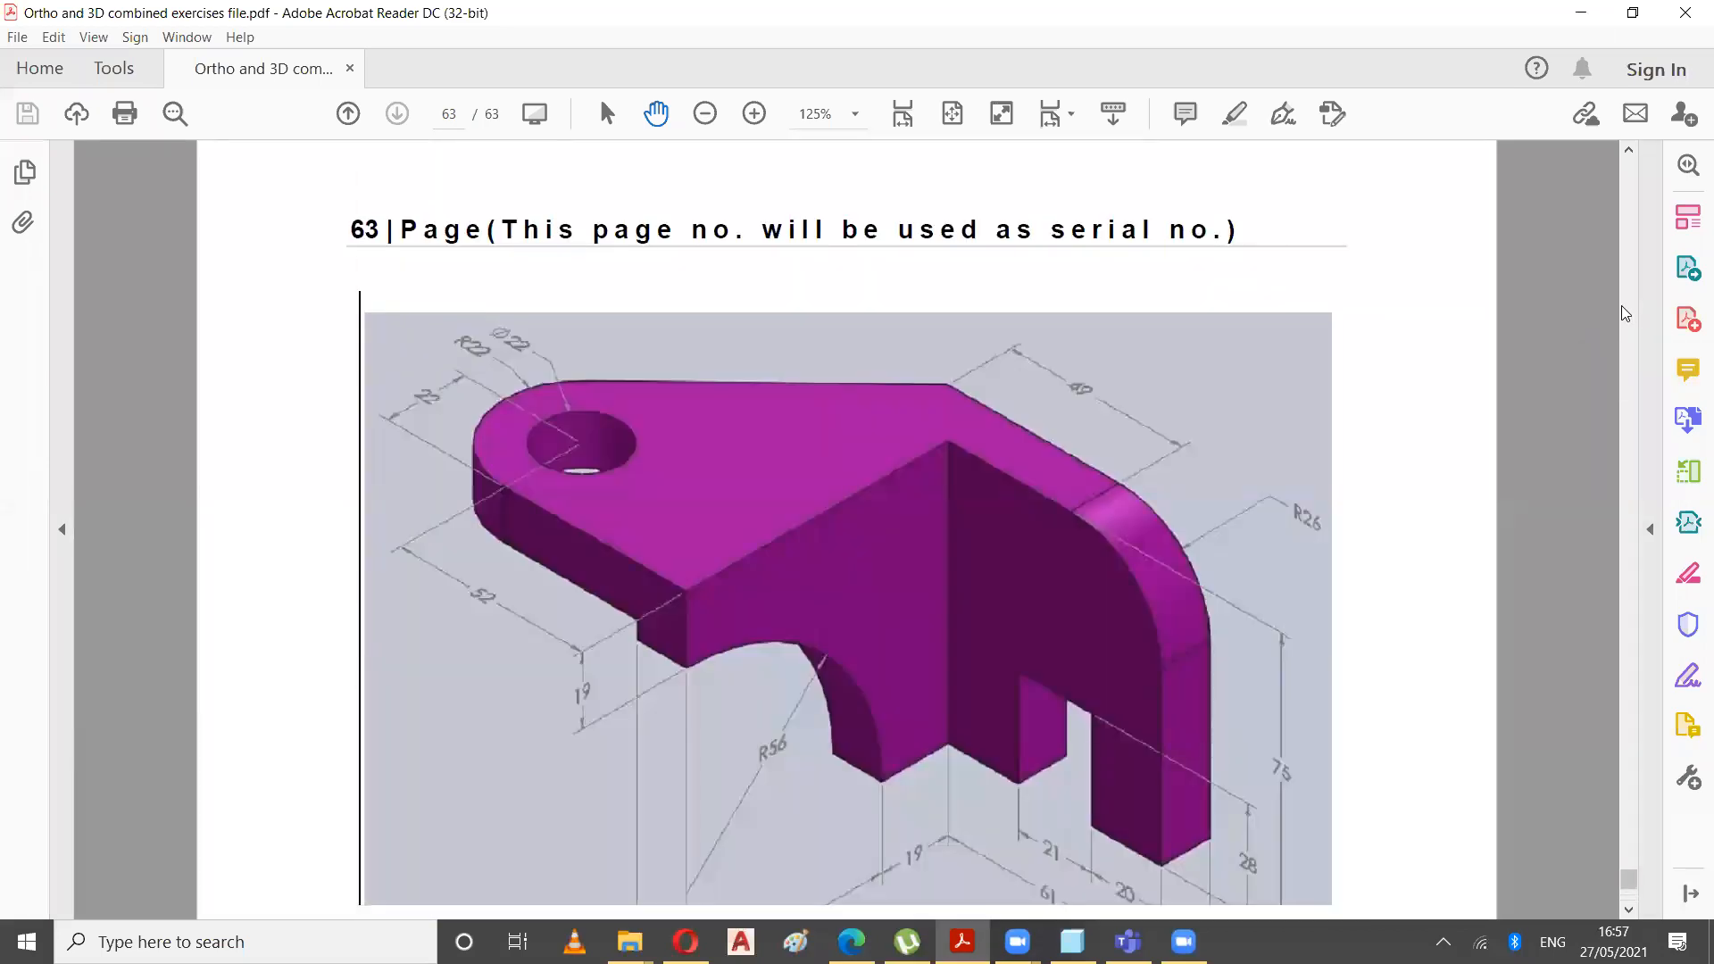
scroll(1629, 314, "up", 15)
scroll(1626, 312, "up", 20)
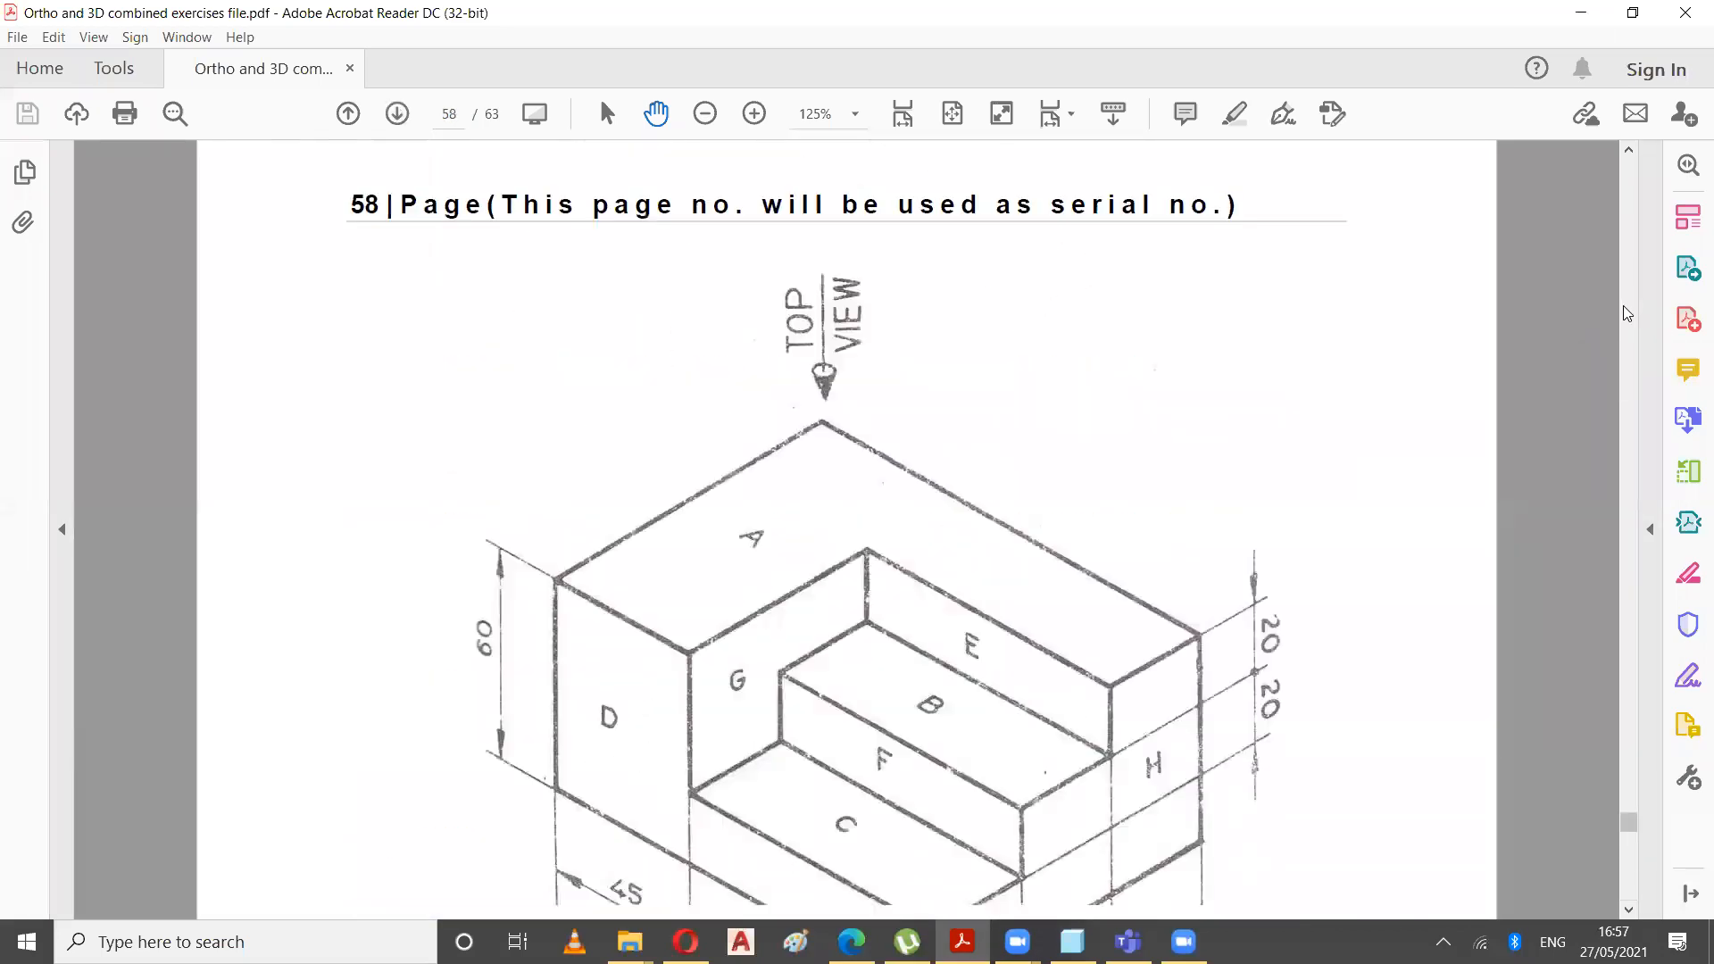
scroll(1630, 314, "up", 20)
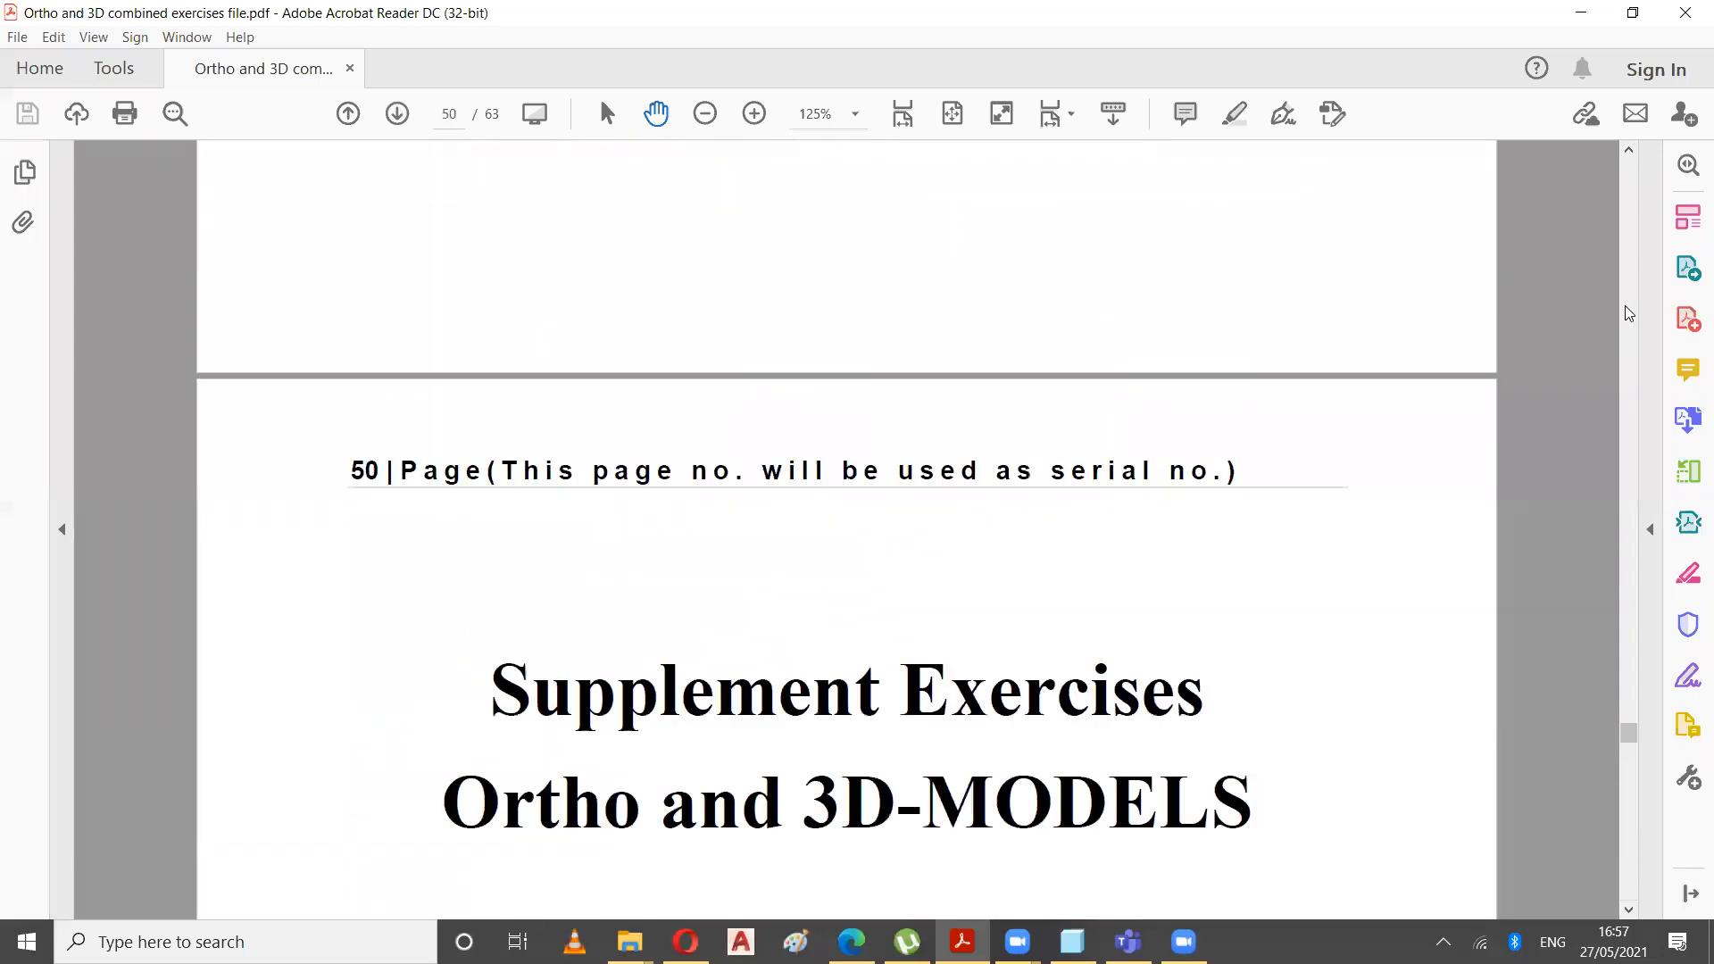
scroll(1228, 543, "down", 12)
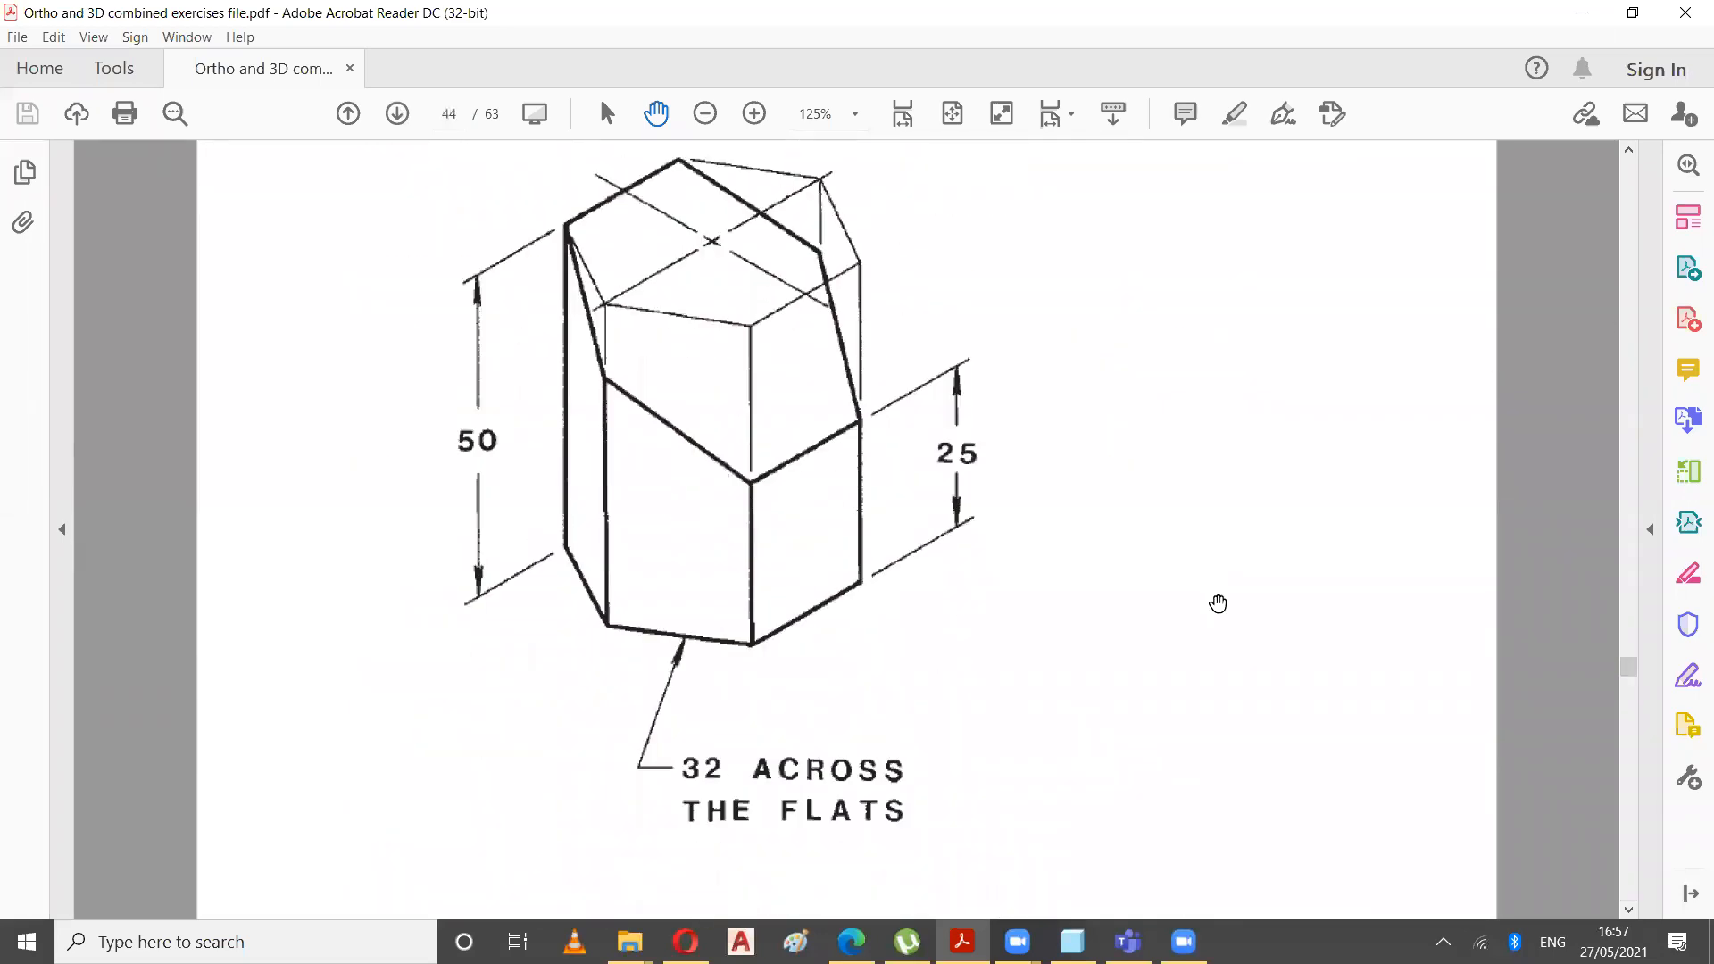
scroll(1229, 636, "down", 15)
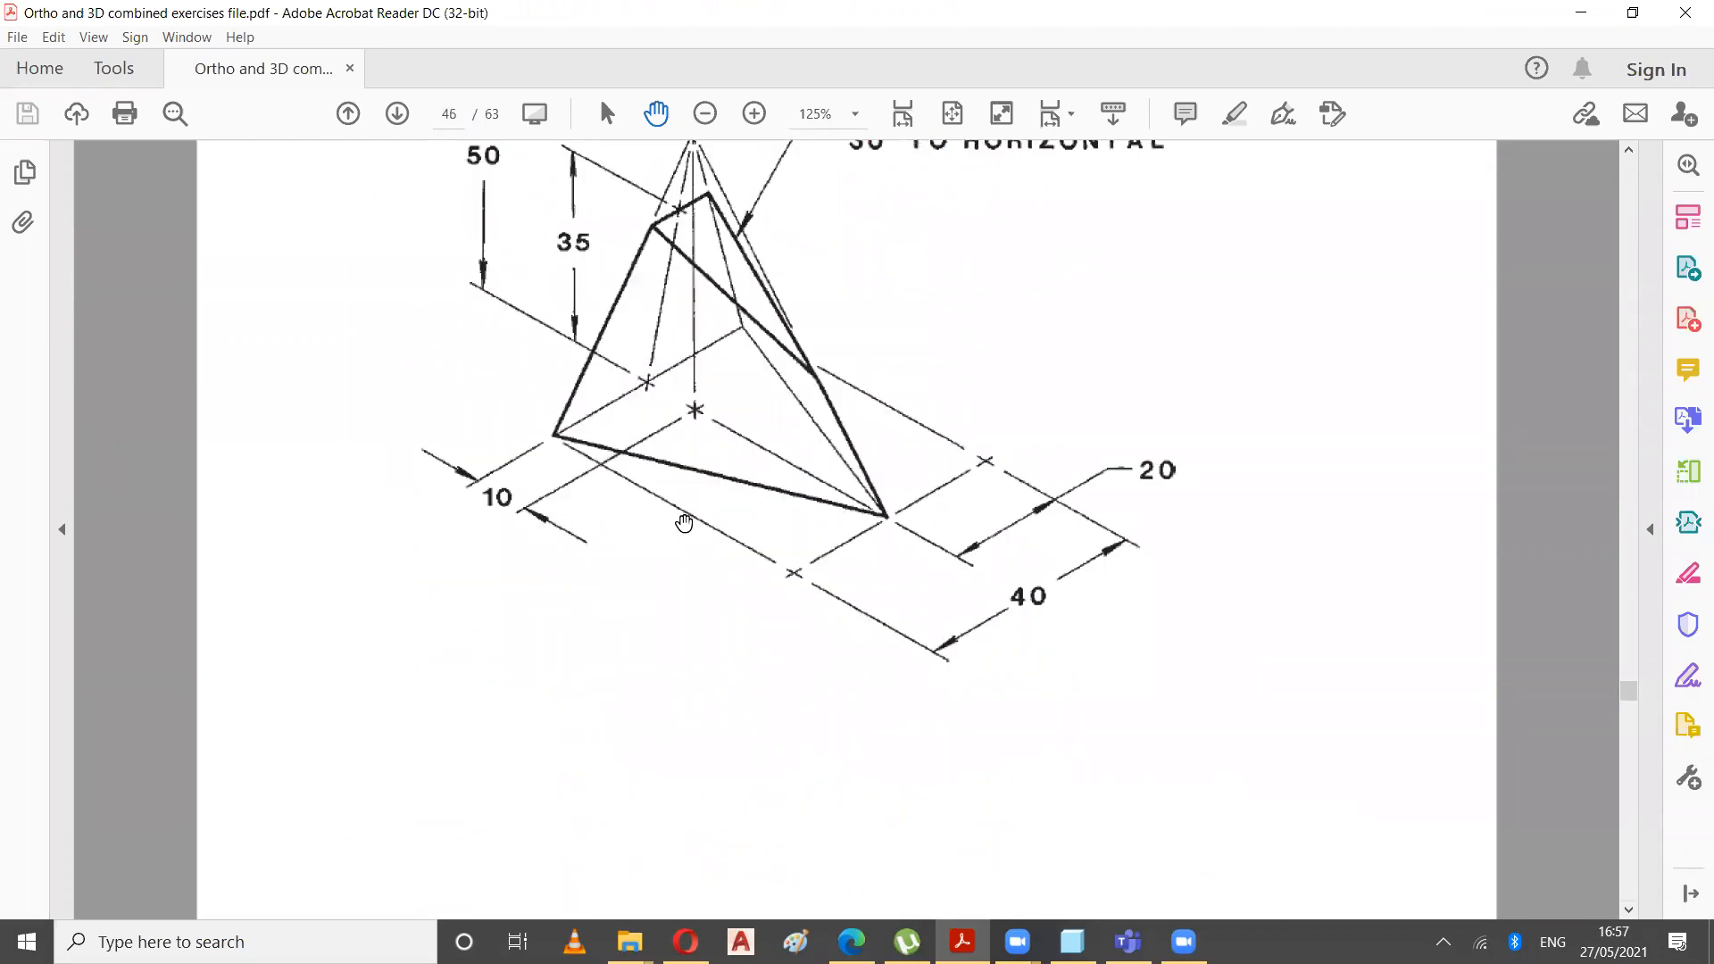
scroll(554, 326, "up", 3)
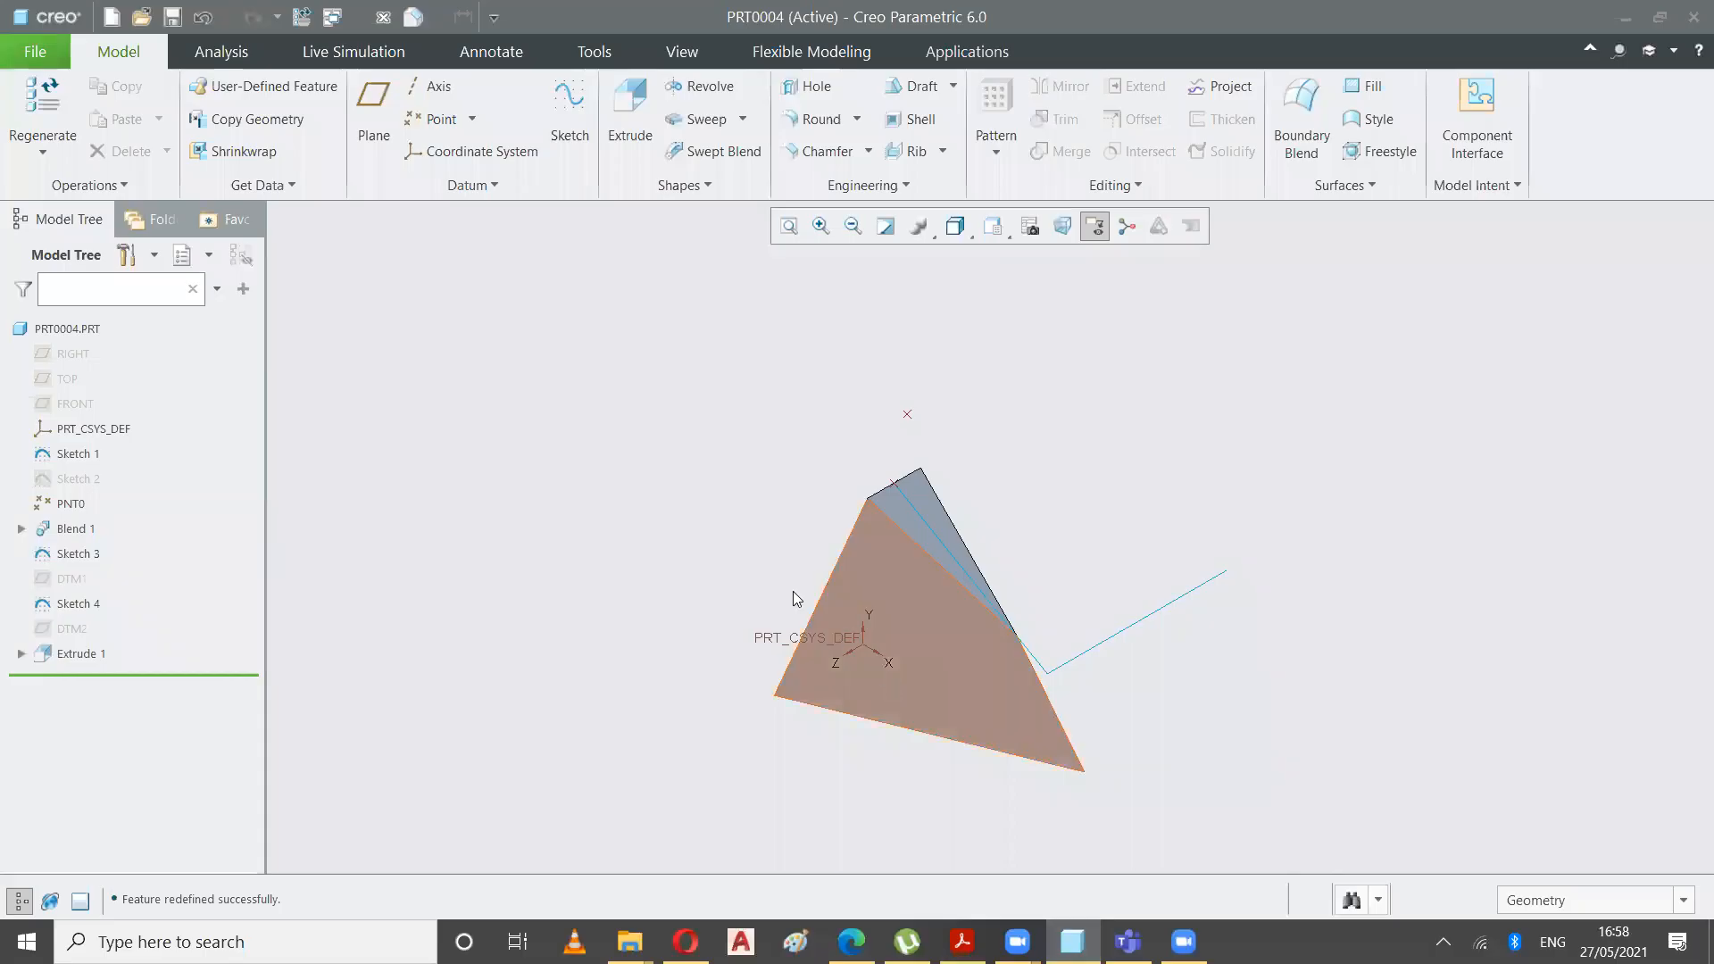
- Switch to Creo and set the part's display style to No Hidden
left_click(962, 942)
key("alt+Tab")
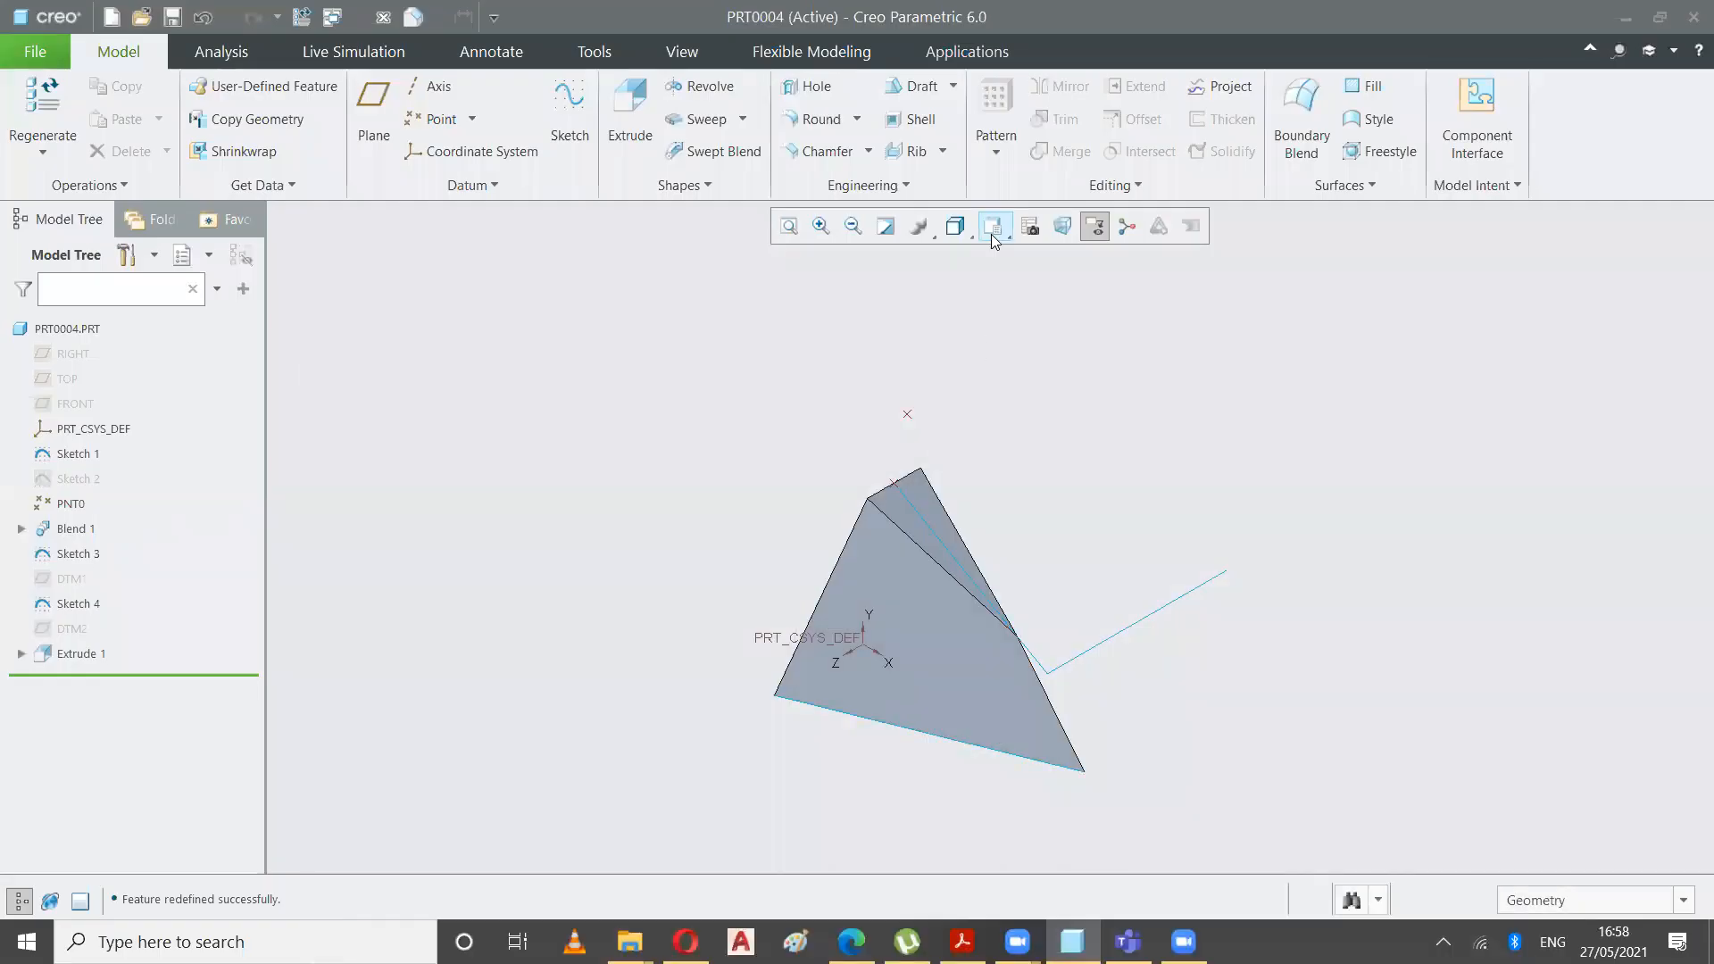
left_click(964, 234)
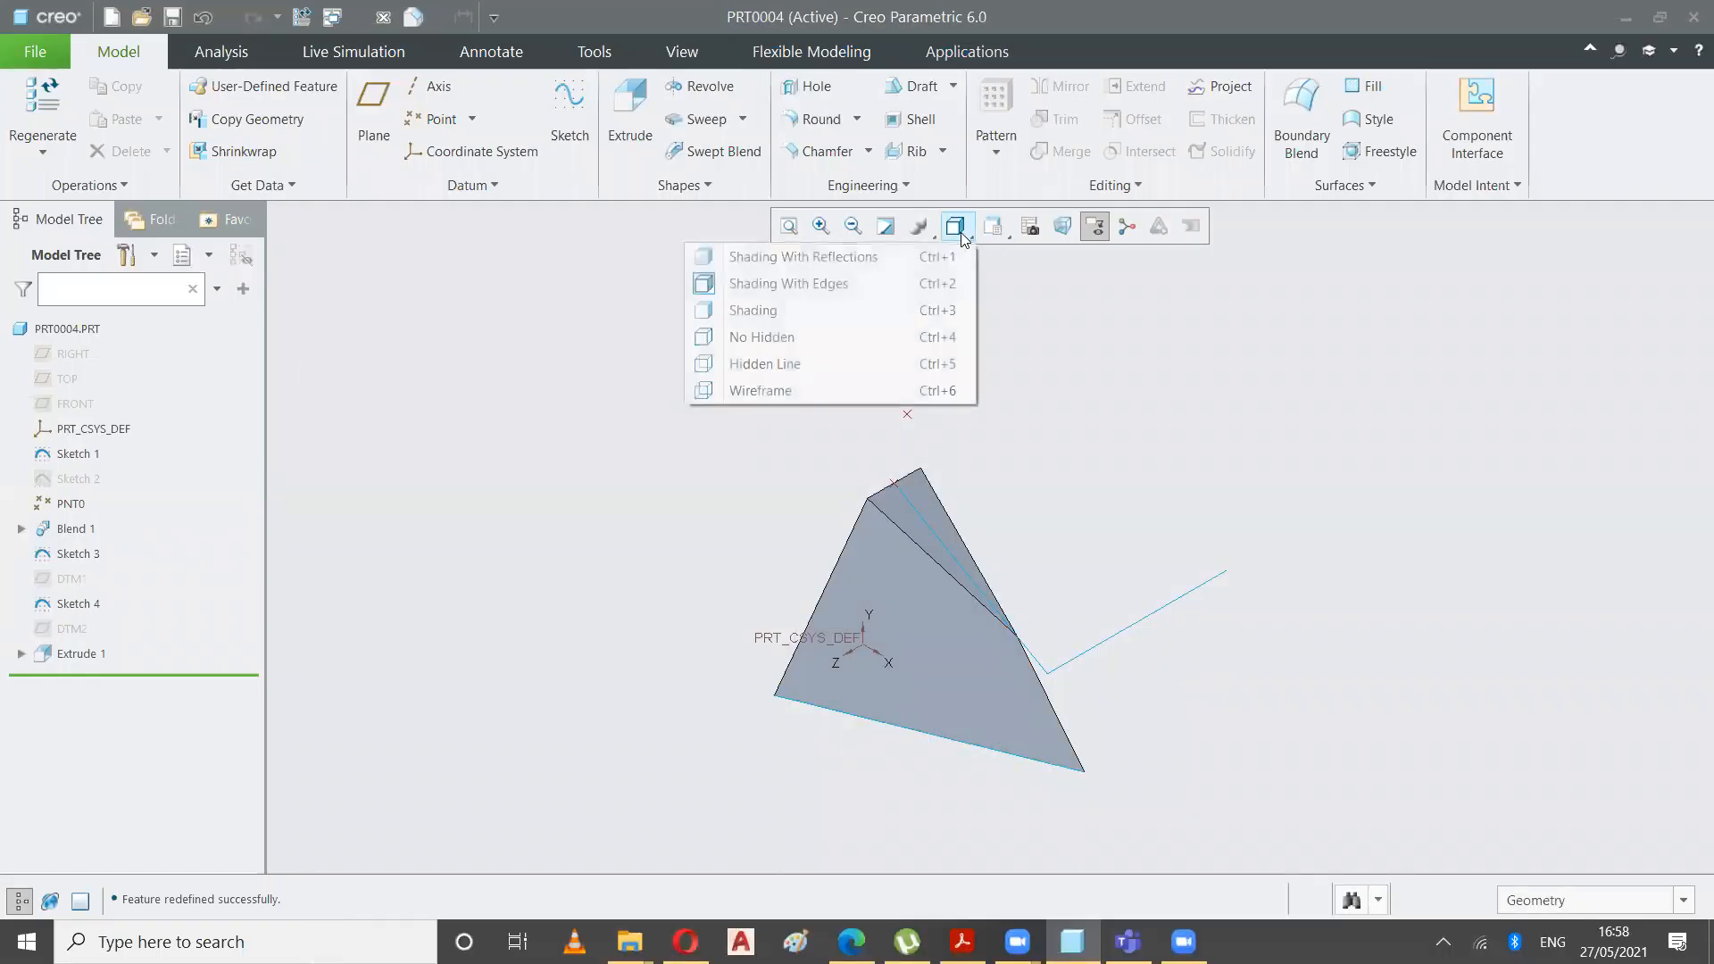
left_click(760, 338)
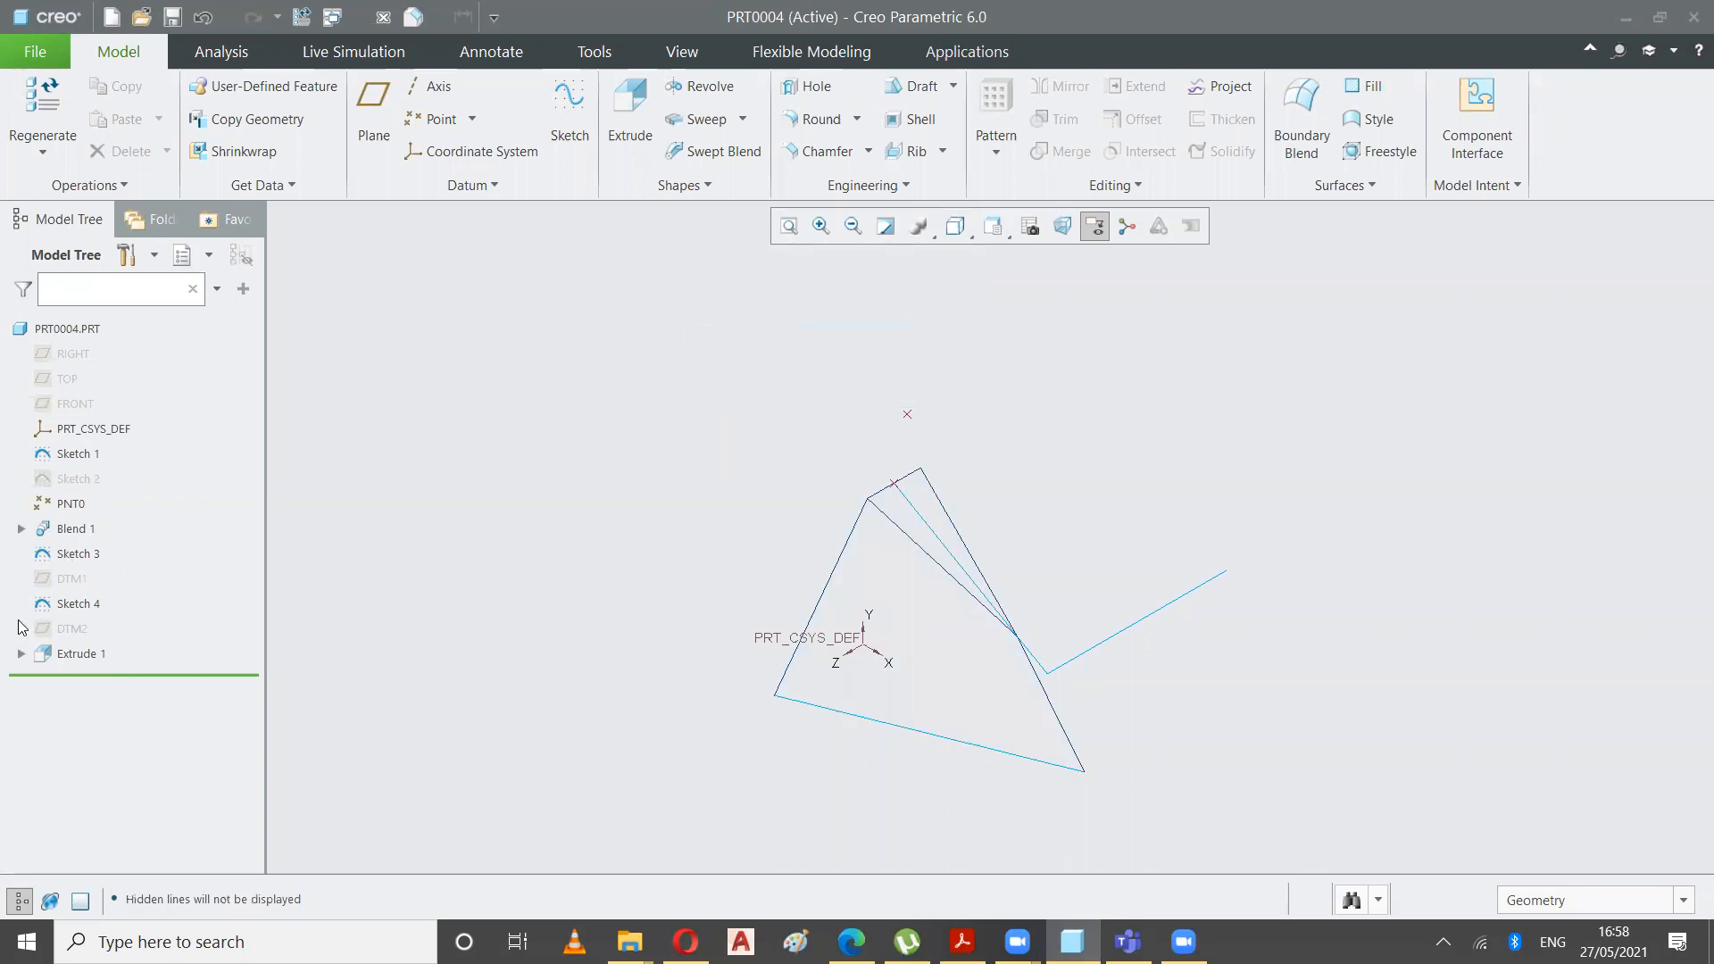
- Hide Sketch 3, Sketch 4, the base triangle Sketch 1 and the coordinate system PRT_CSYS_DEF
left_click(70, 553)
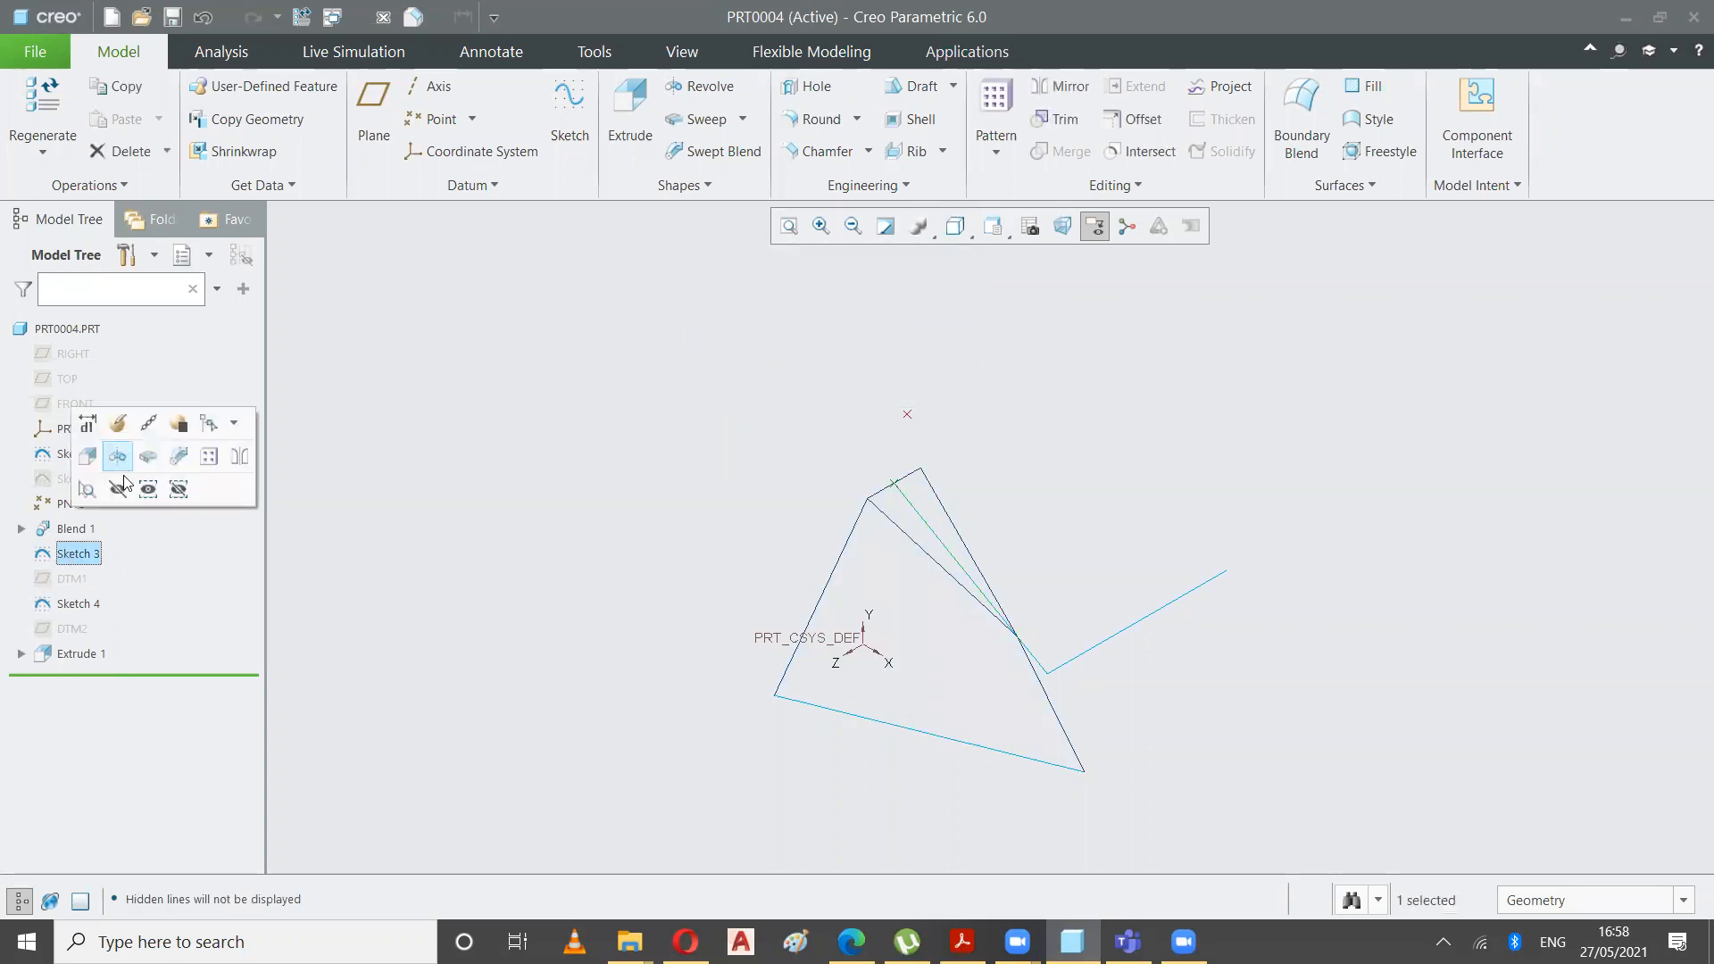
left_click(118, 491)
left_click(78, 604)
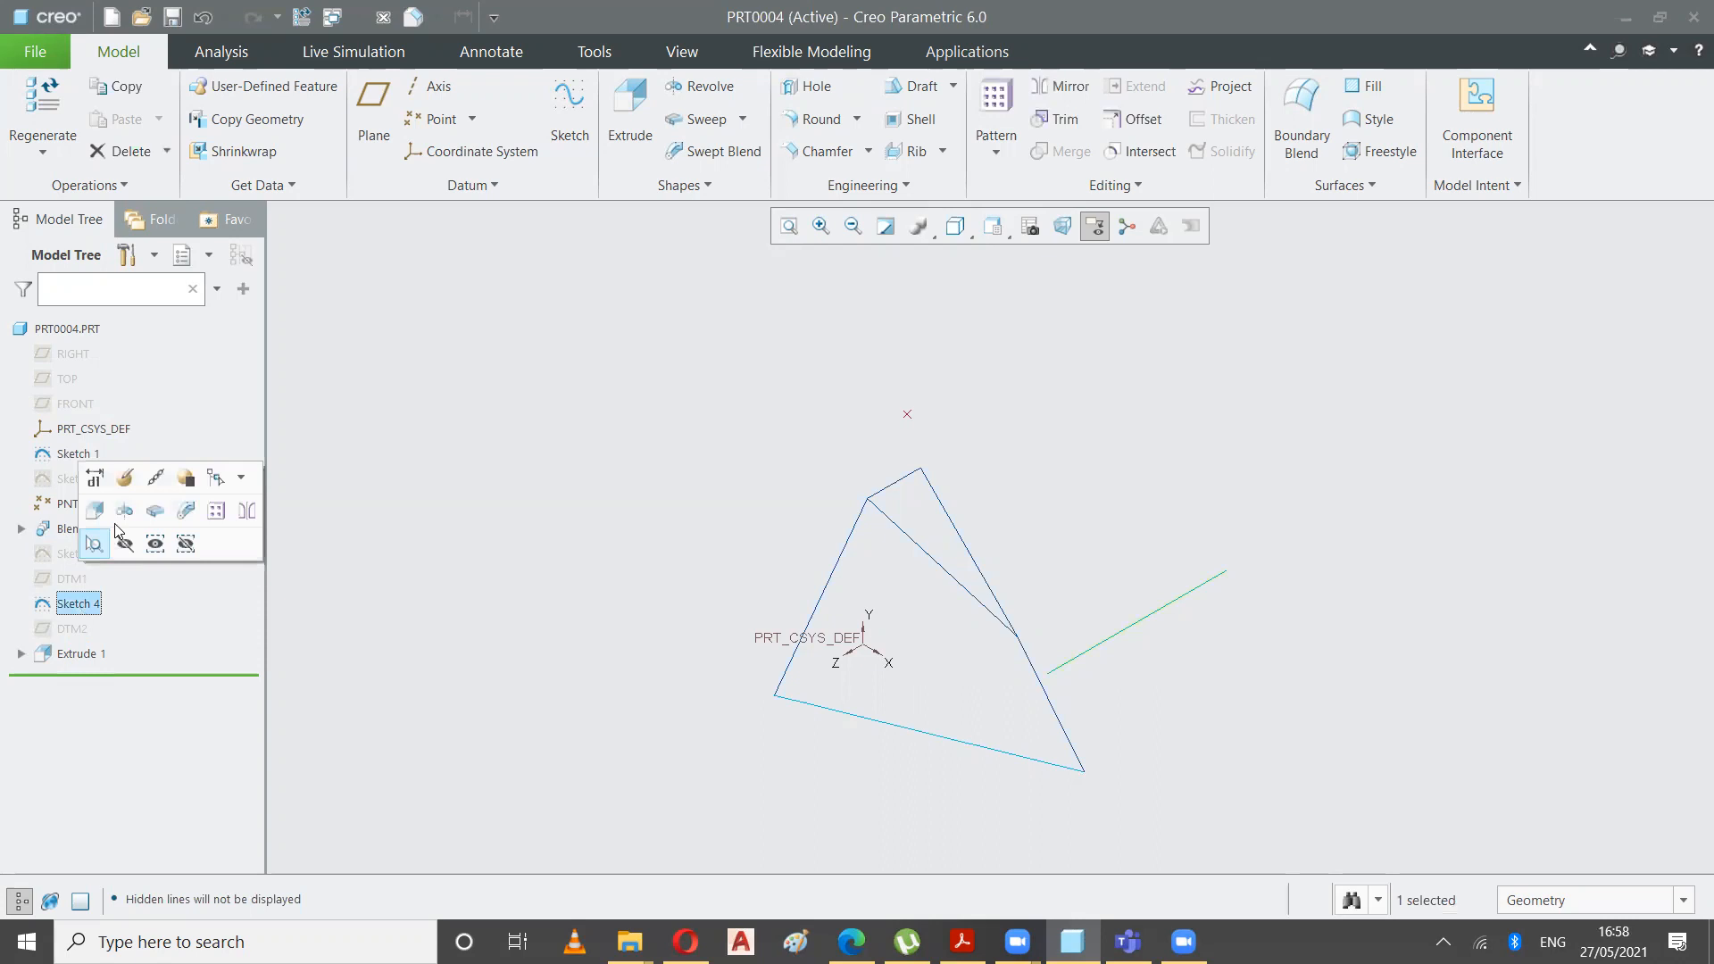
left_click(125, 544)
left_click(89, 457)
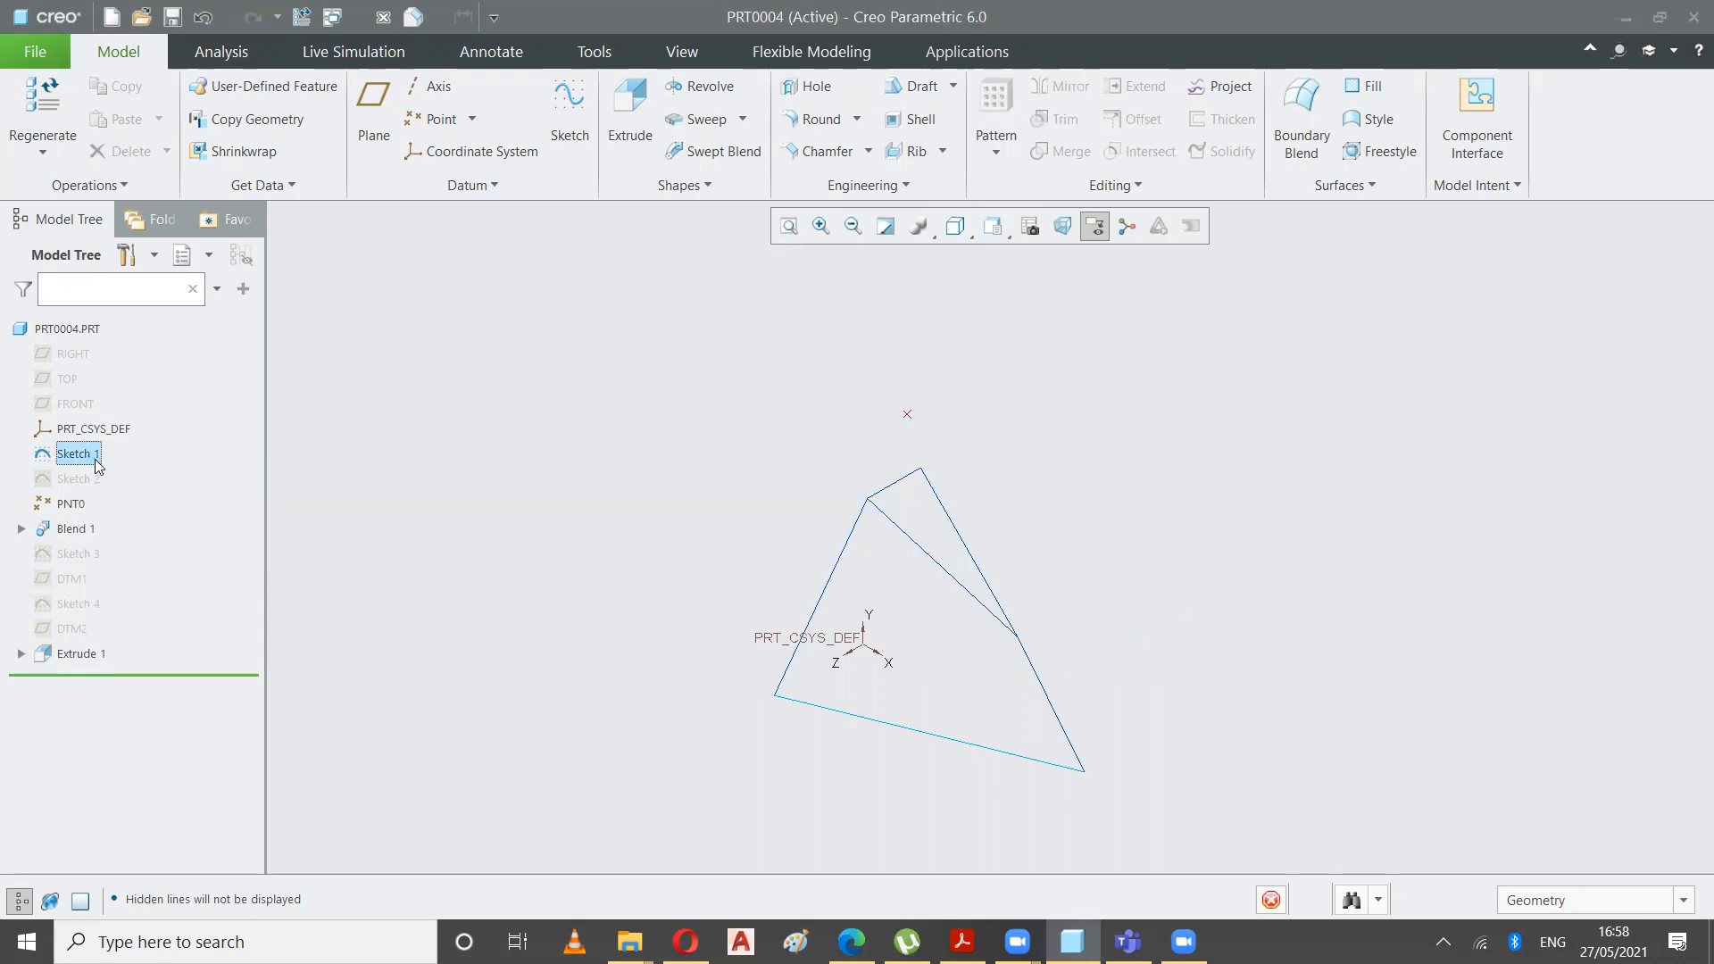
left_click(134, 391)
left_click(88, 429)
left_click(144, 368)
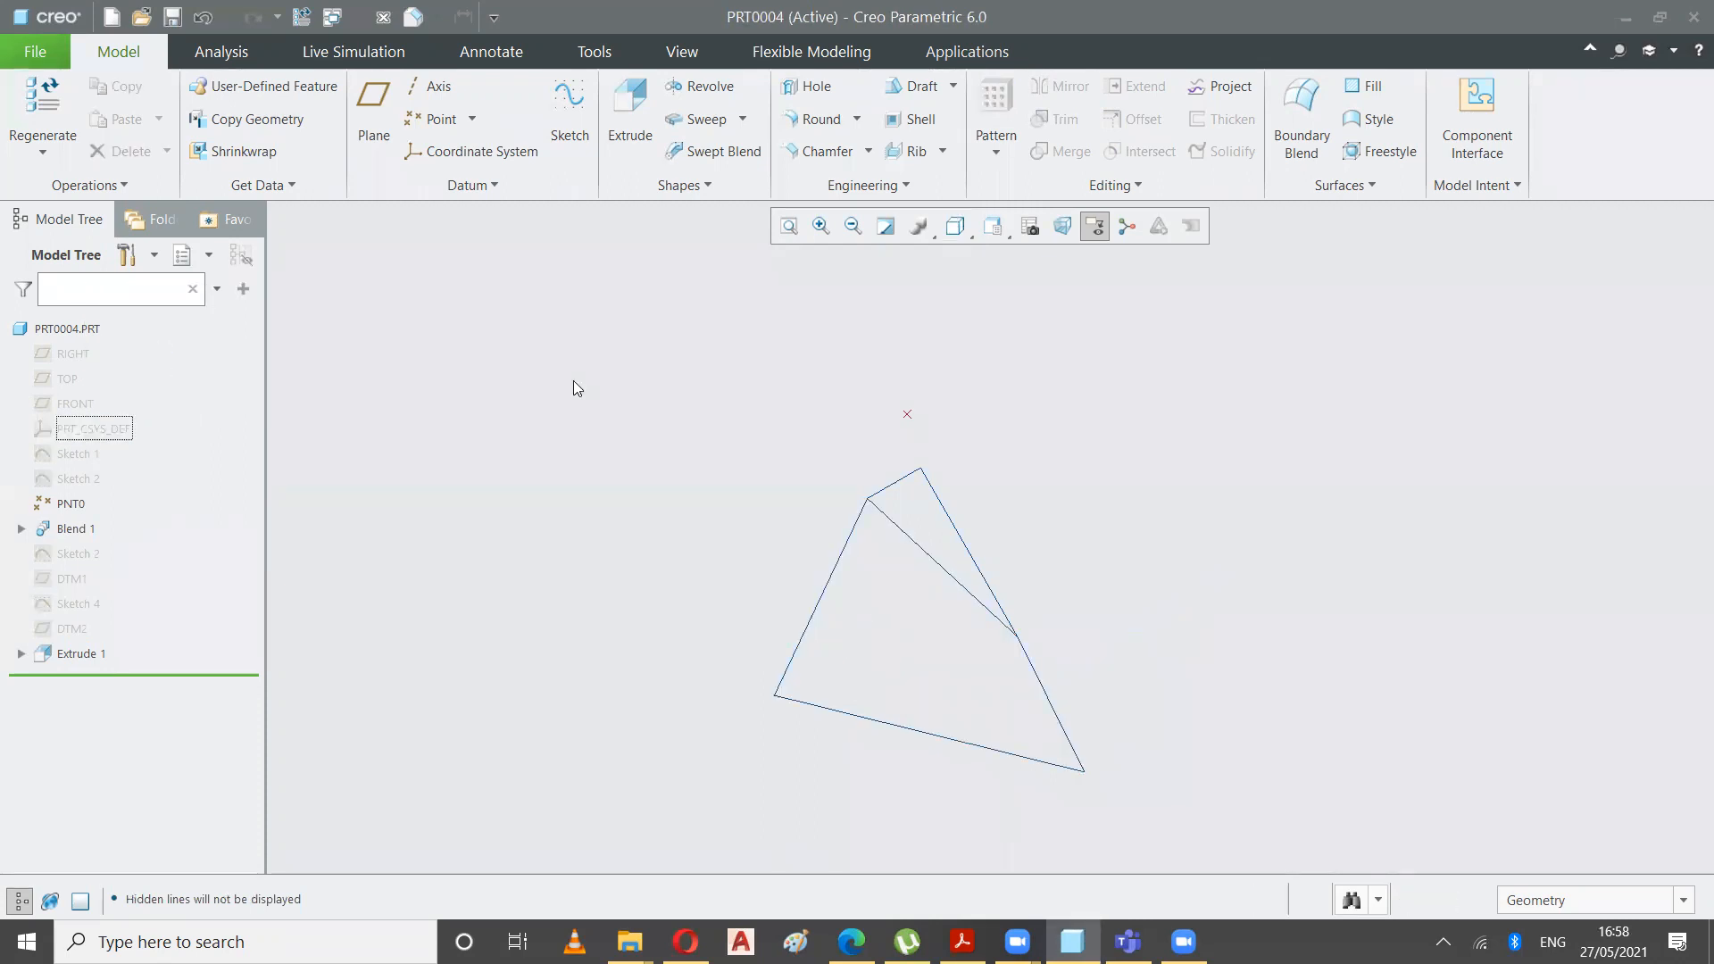
- Enlarge the truncated pyramid in the view and compare it with the EX15-26 drawing in Acrobat Reader
left_click(789, 226)
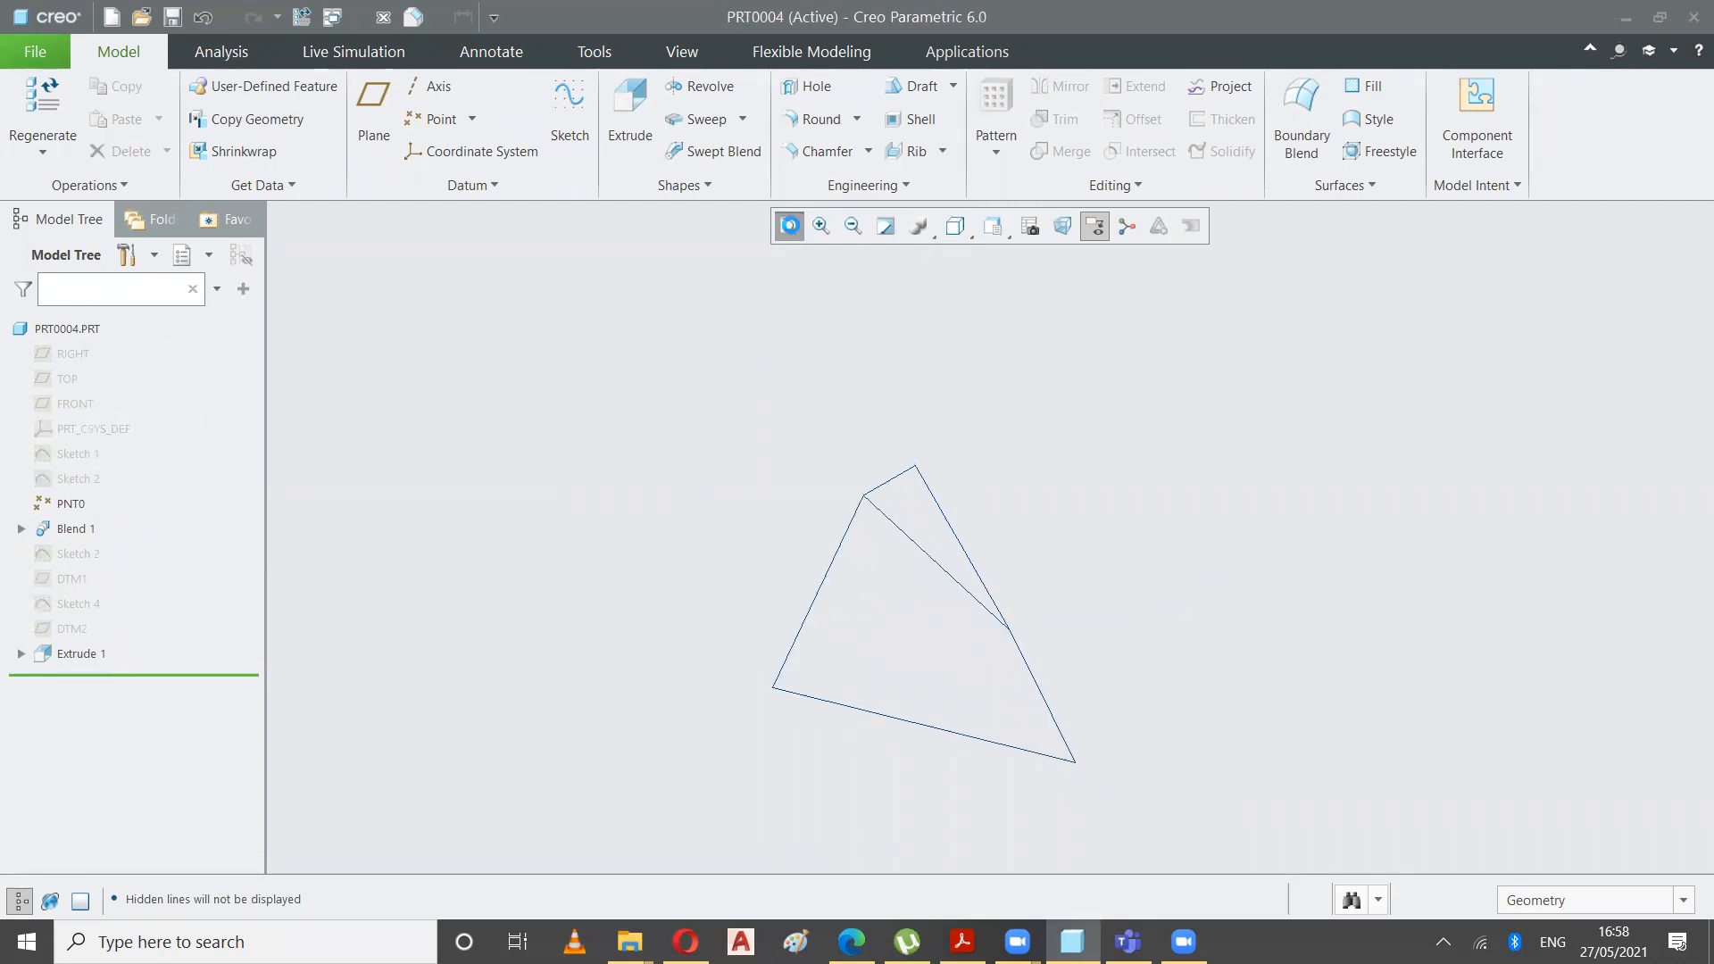
key("alt+Tab")
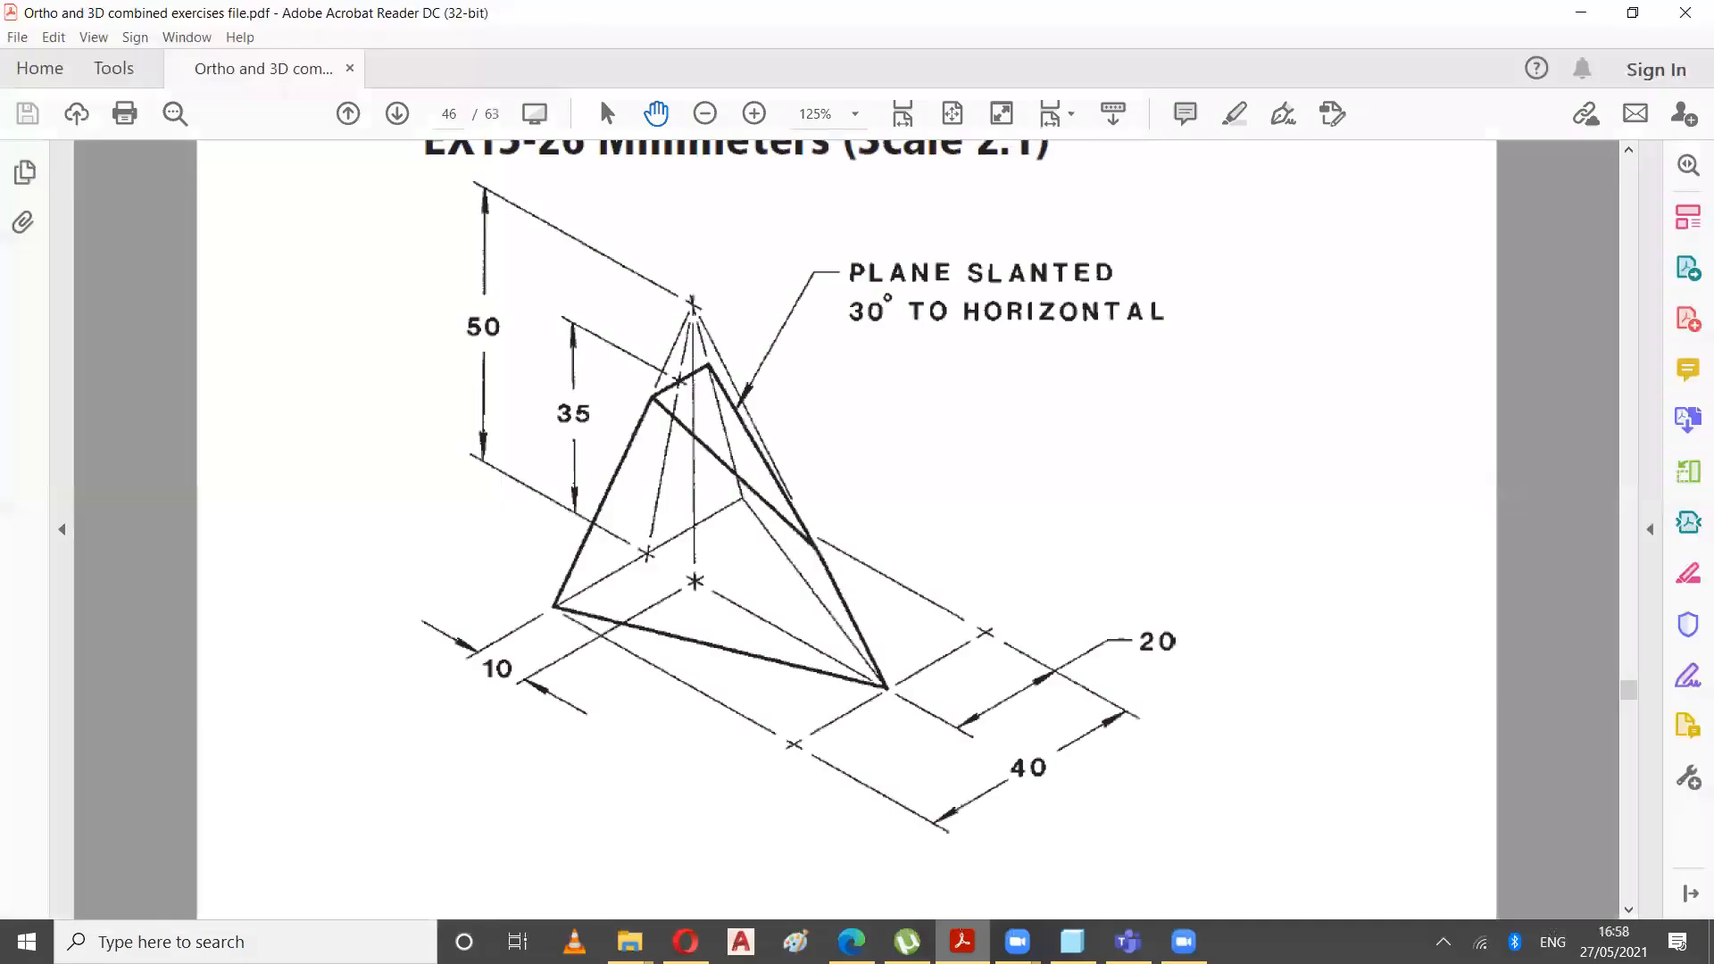
key("alt+Tab")
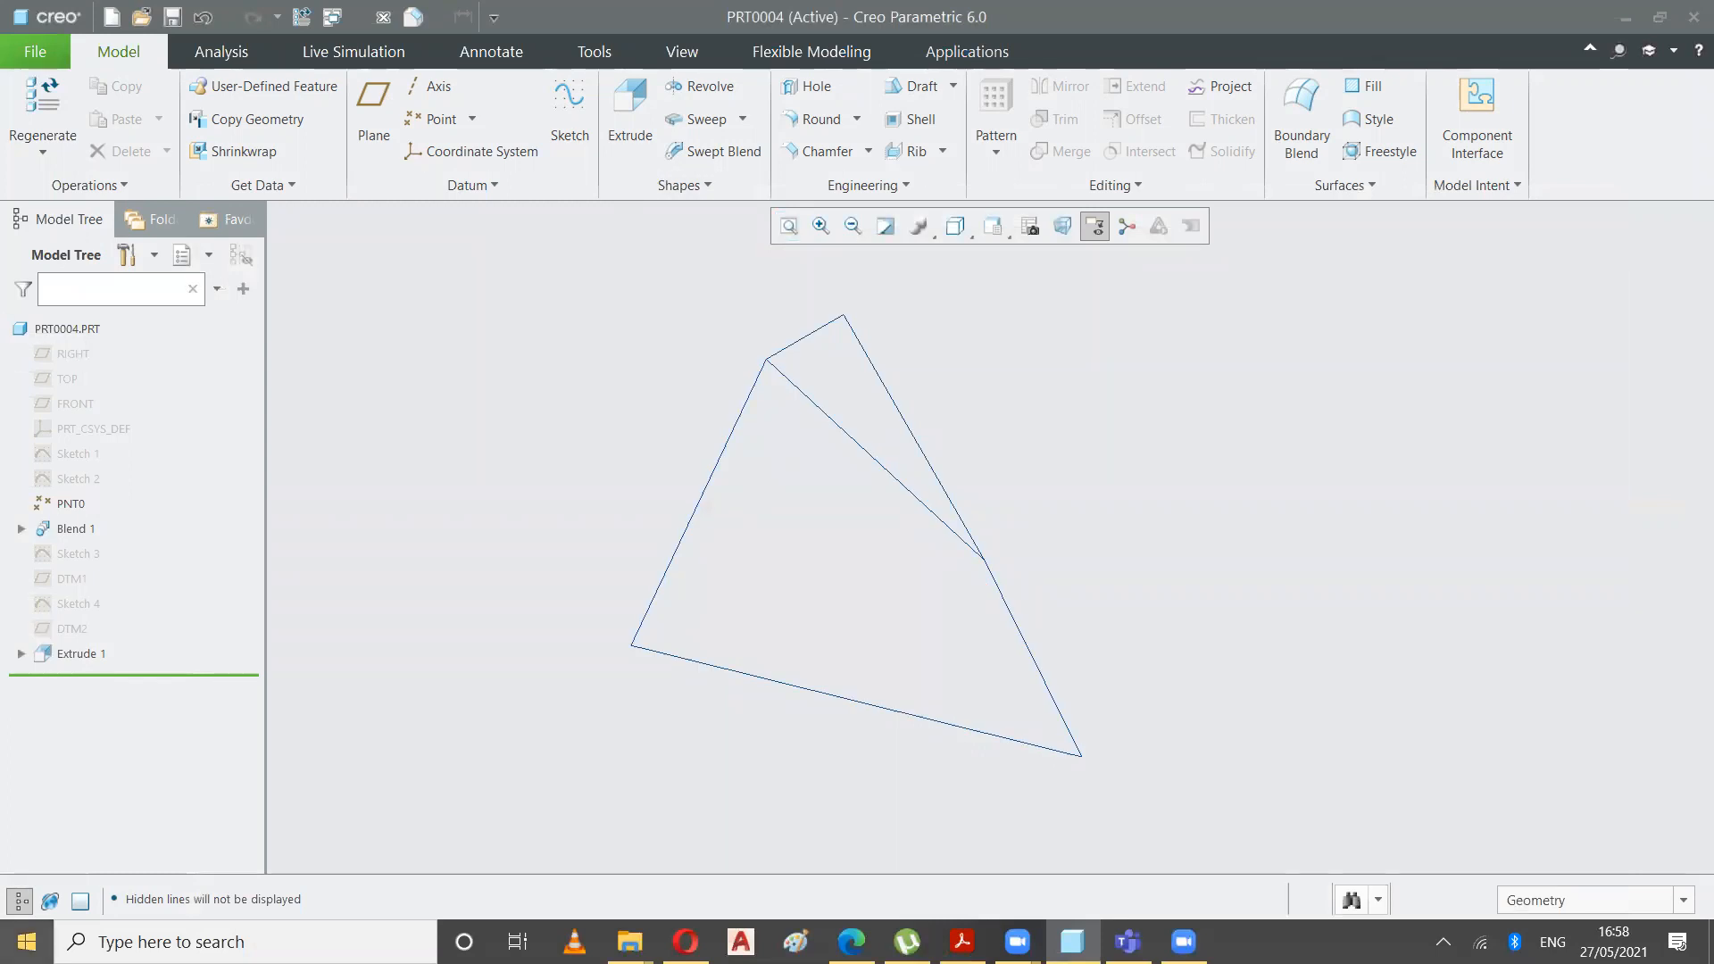
- Switch to WhatsApp in the Opera browser and send the copied screenshot of the Creo pyramid to the second contact in the chat list
left_click(685, 942)
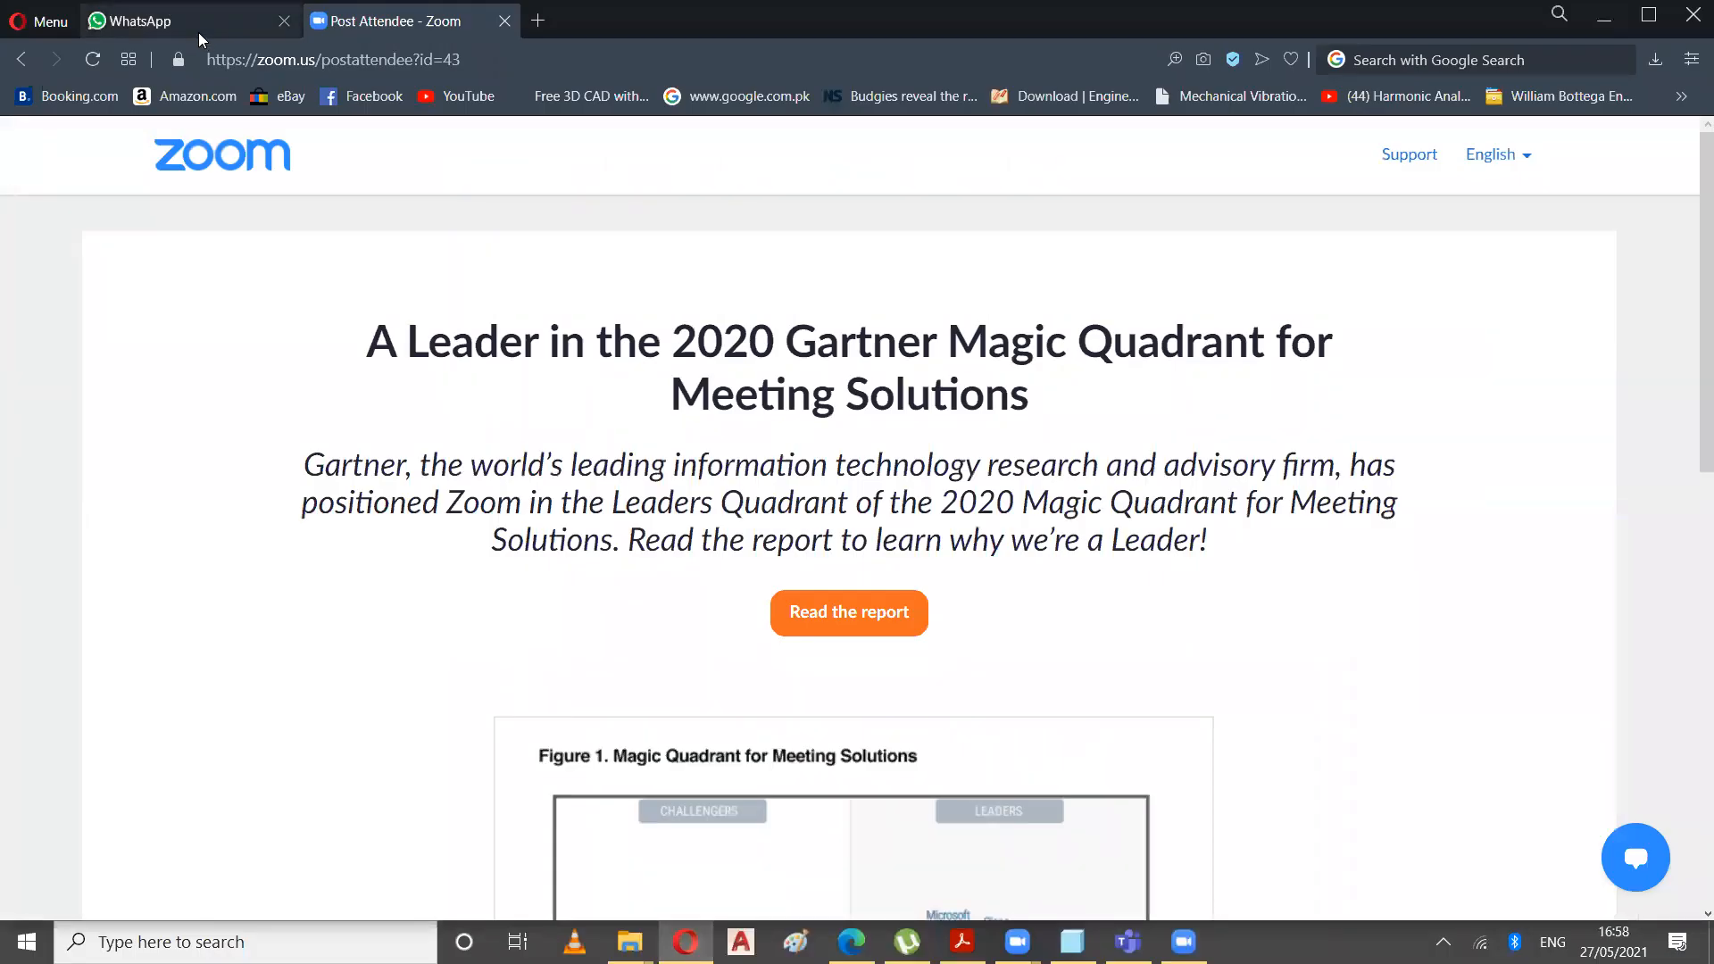
left_click(198, 32)
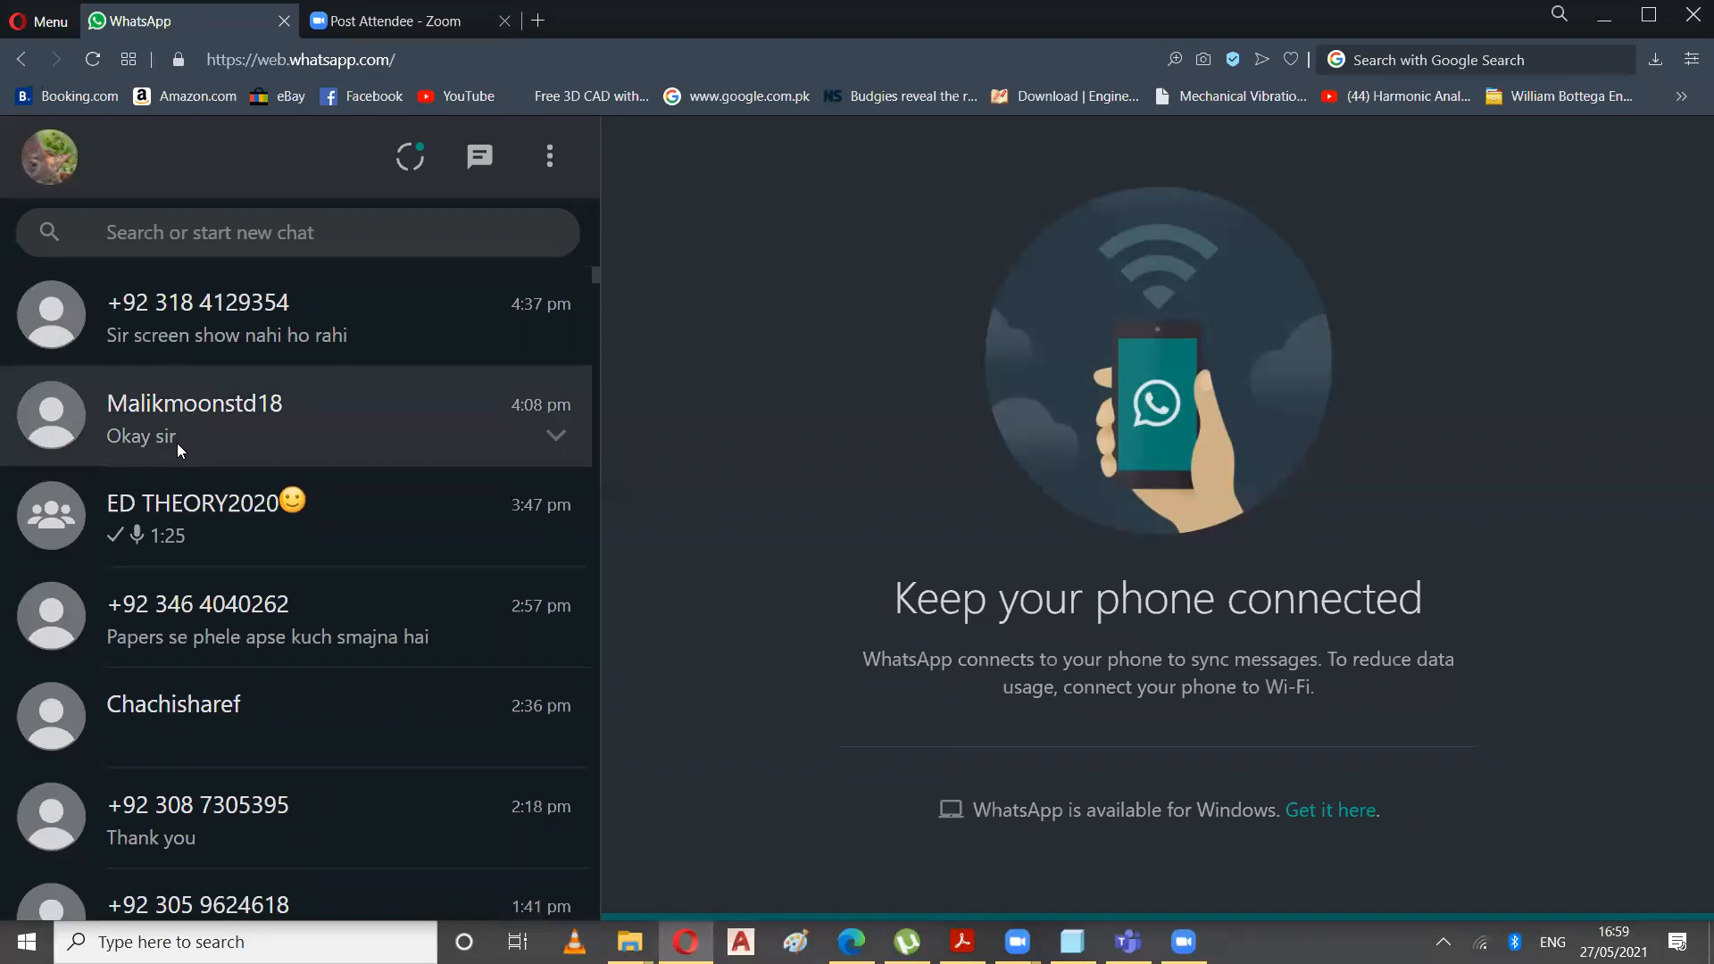
left_click(162, 440)
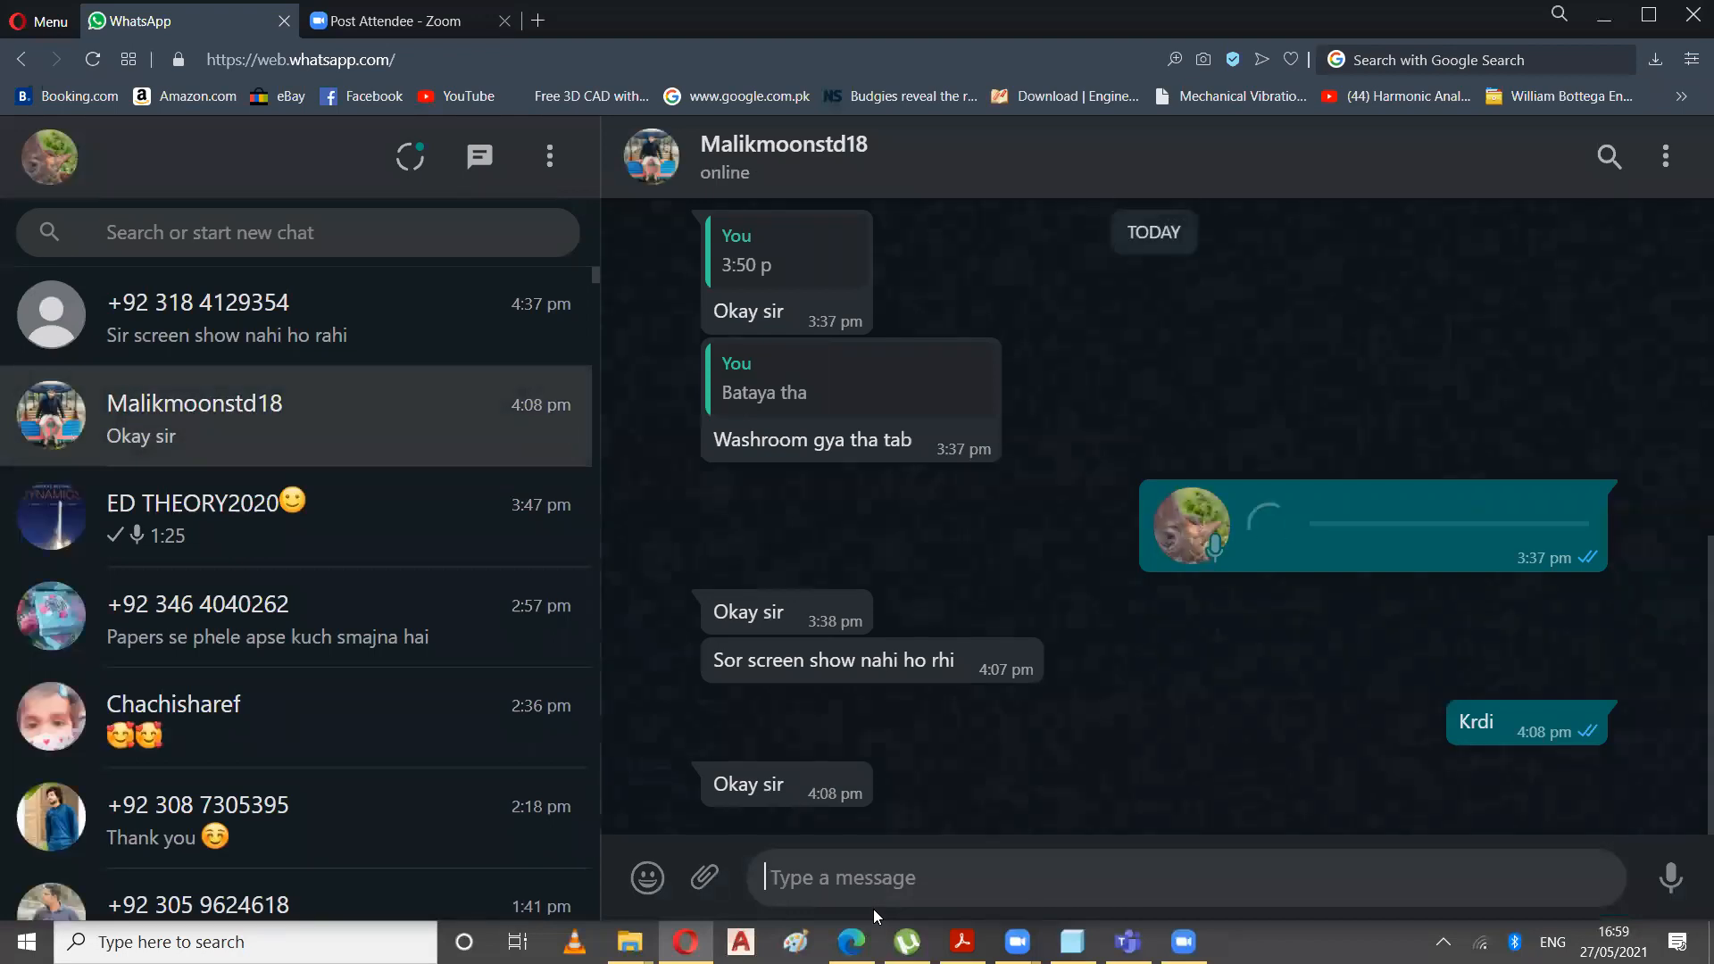
key("ctrl+v")
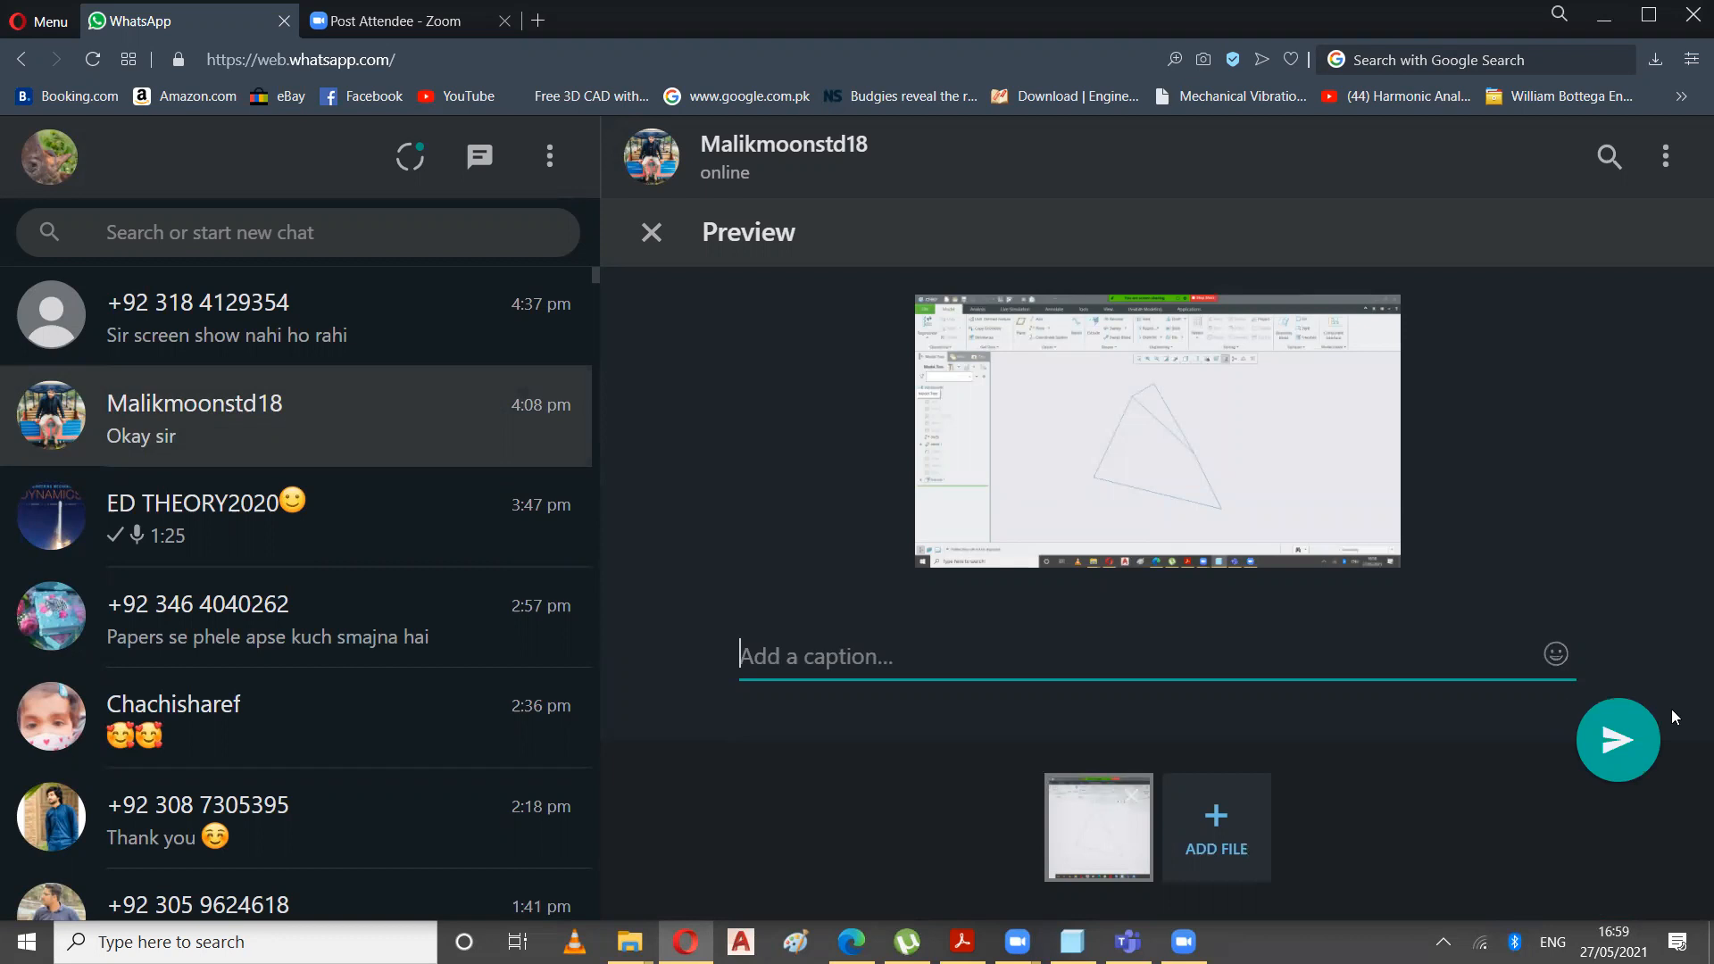
left_click(1616, 740)
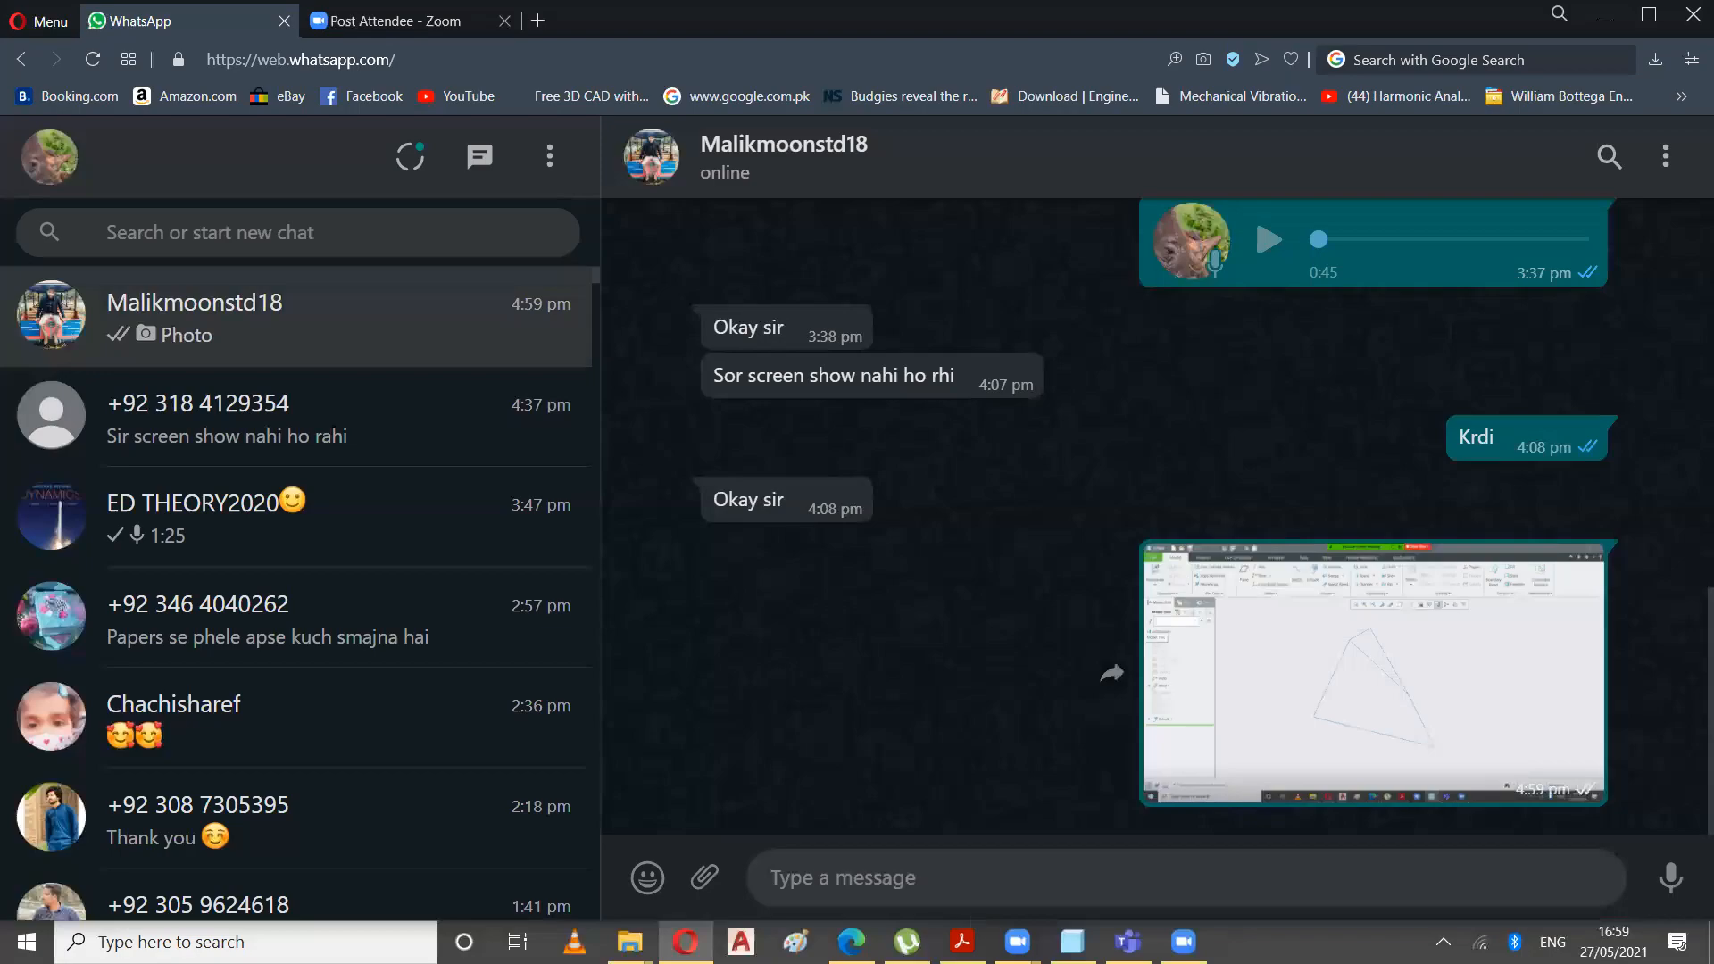
- Switch to Acrobat Reader and review the EX15-26 pyramid and EX15-25 cone drawings on pages 46 and 45
left_click(962, 941)
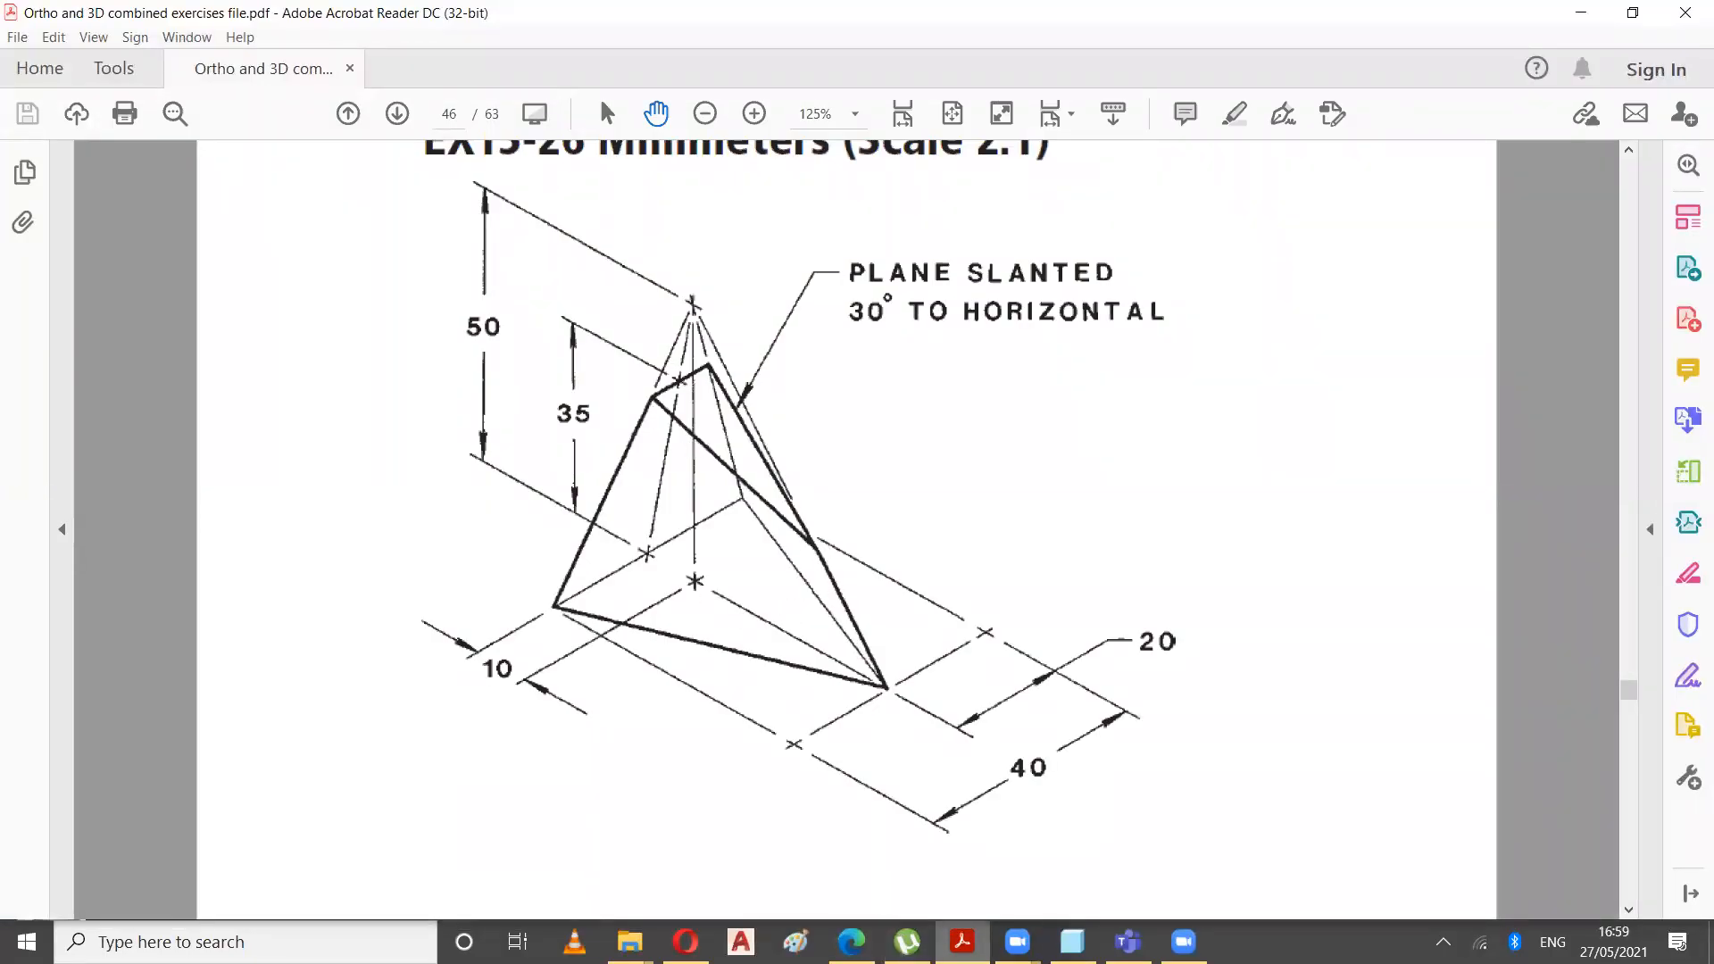
left_click(962, 942)
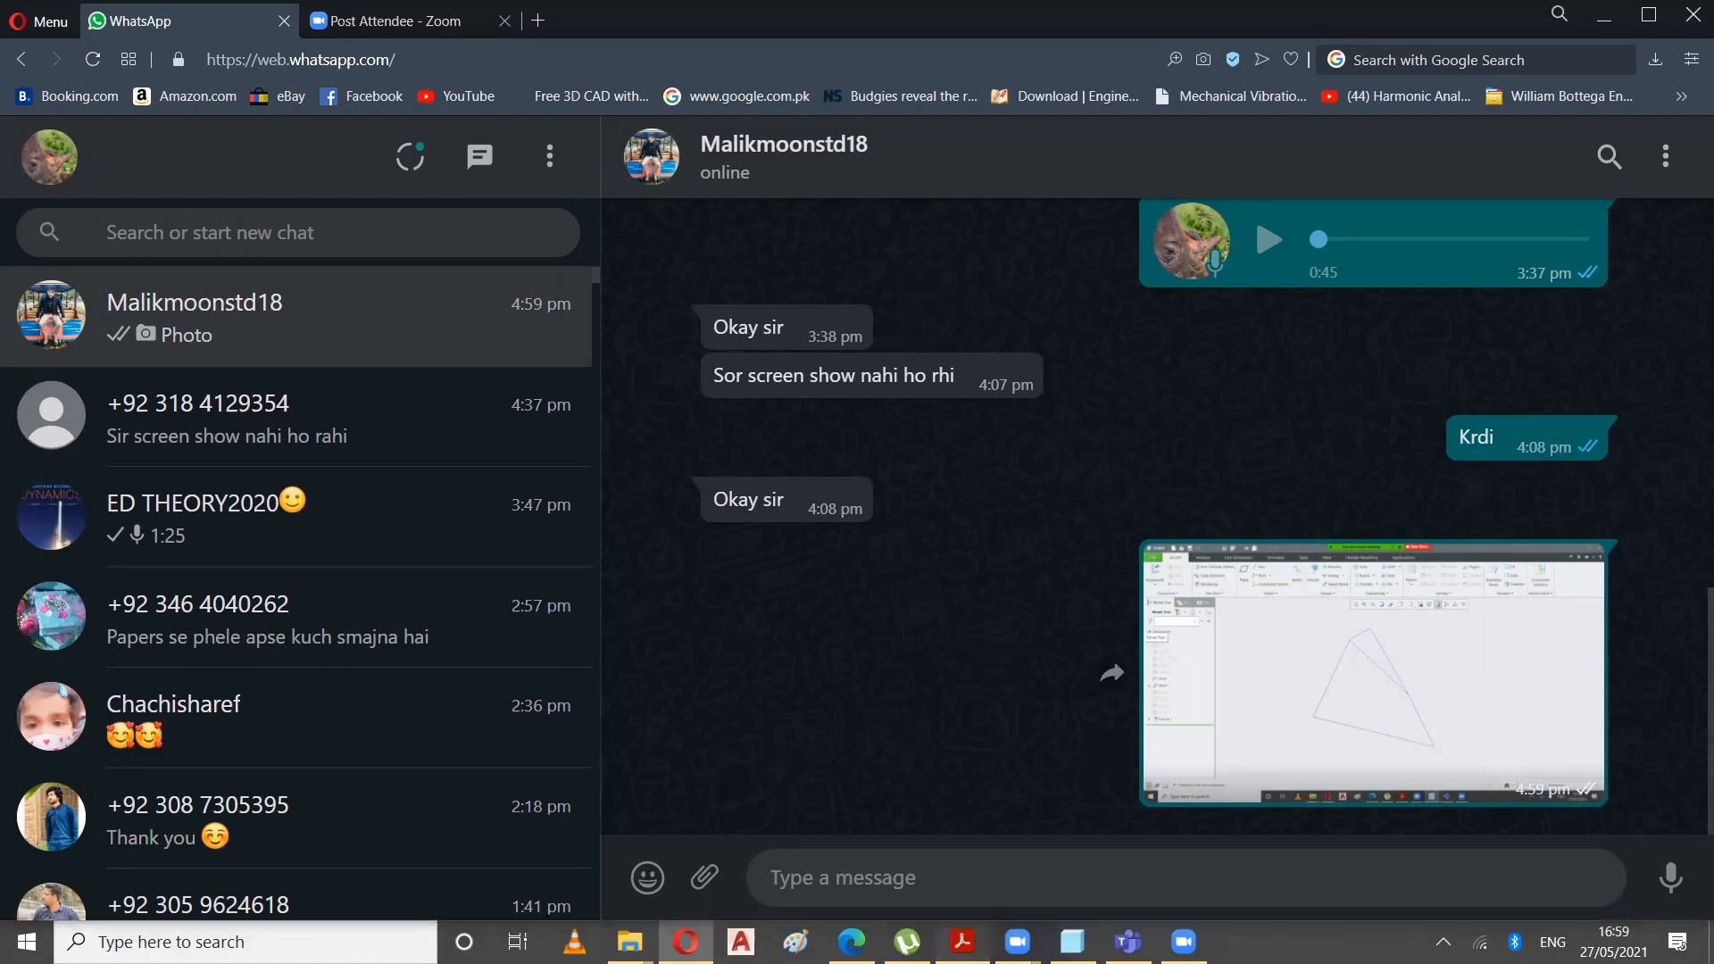
left_click(962, 941)
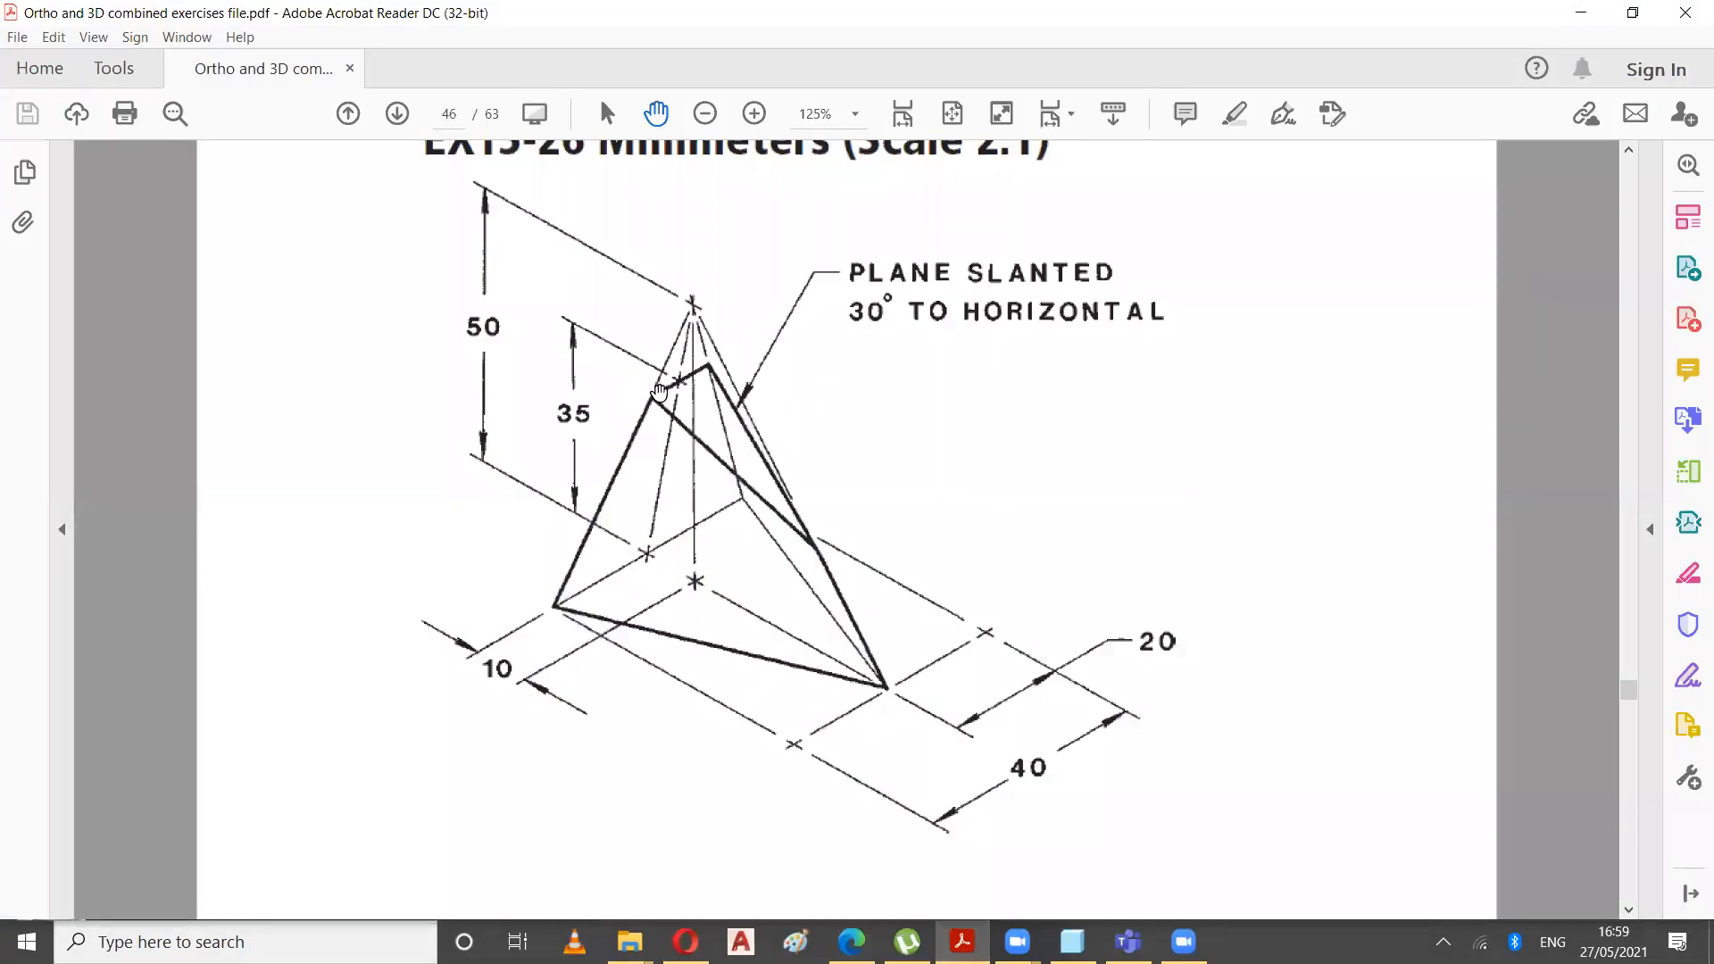
scroll(643, 464, "up", 8)
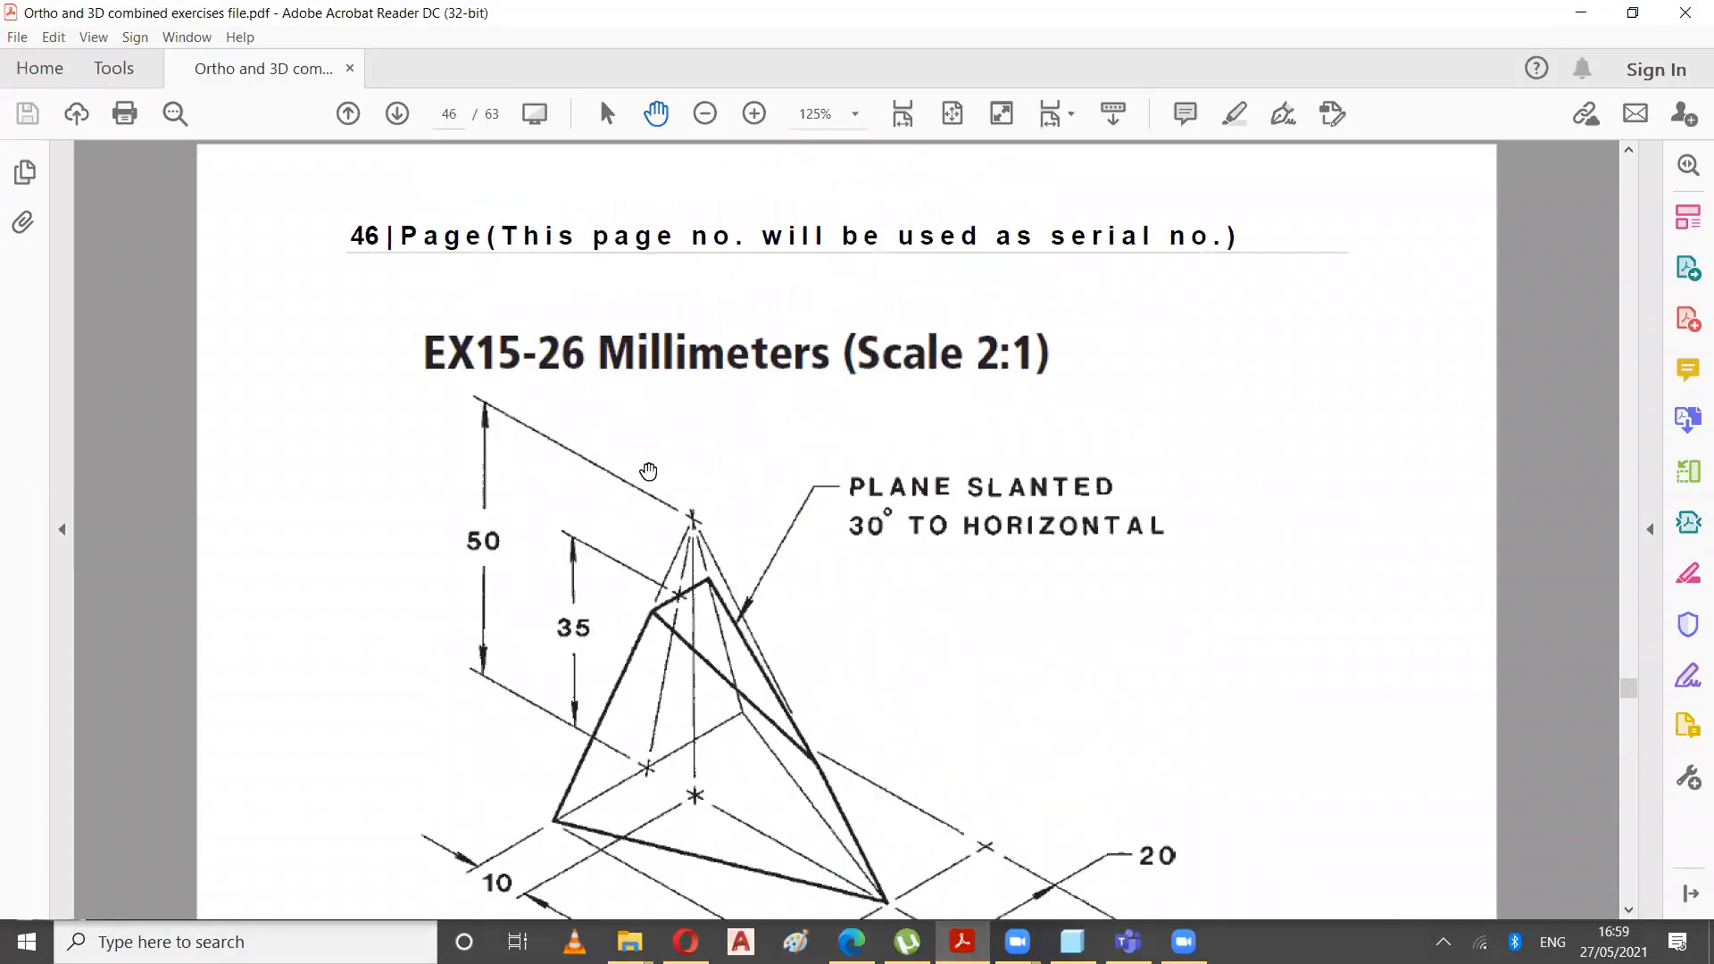
scroll(665, 424, "up", 5)
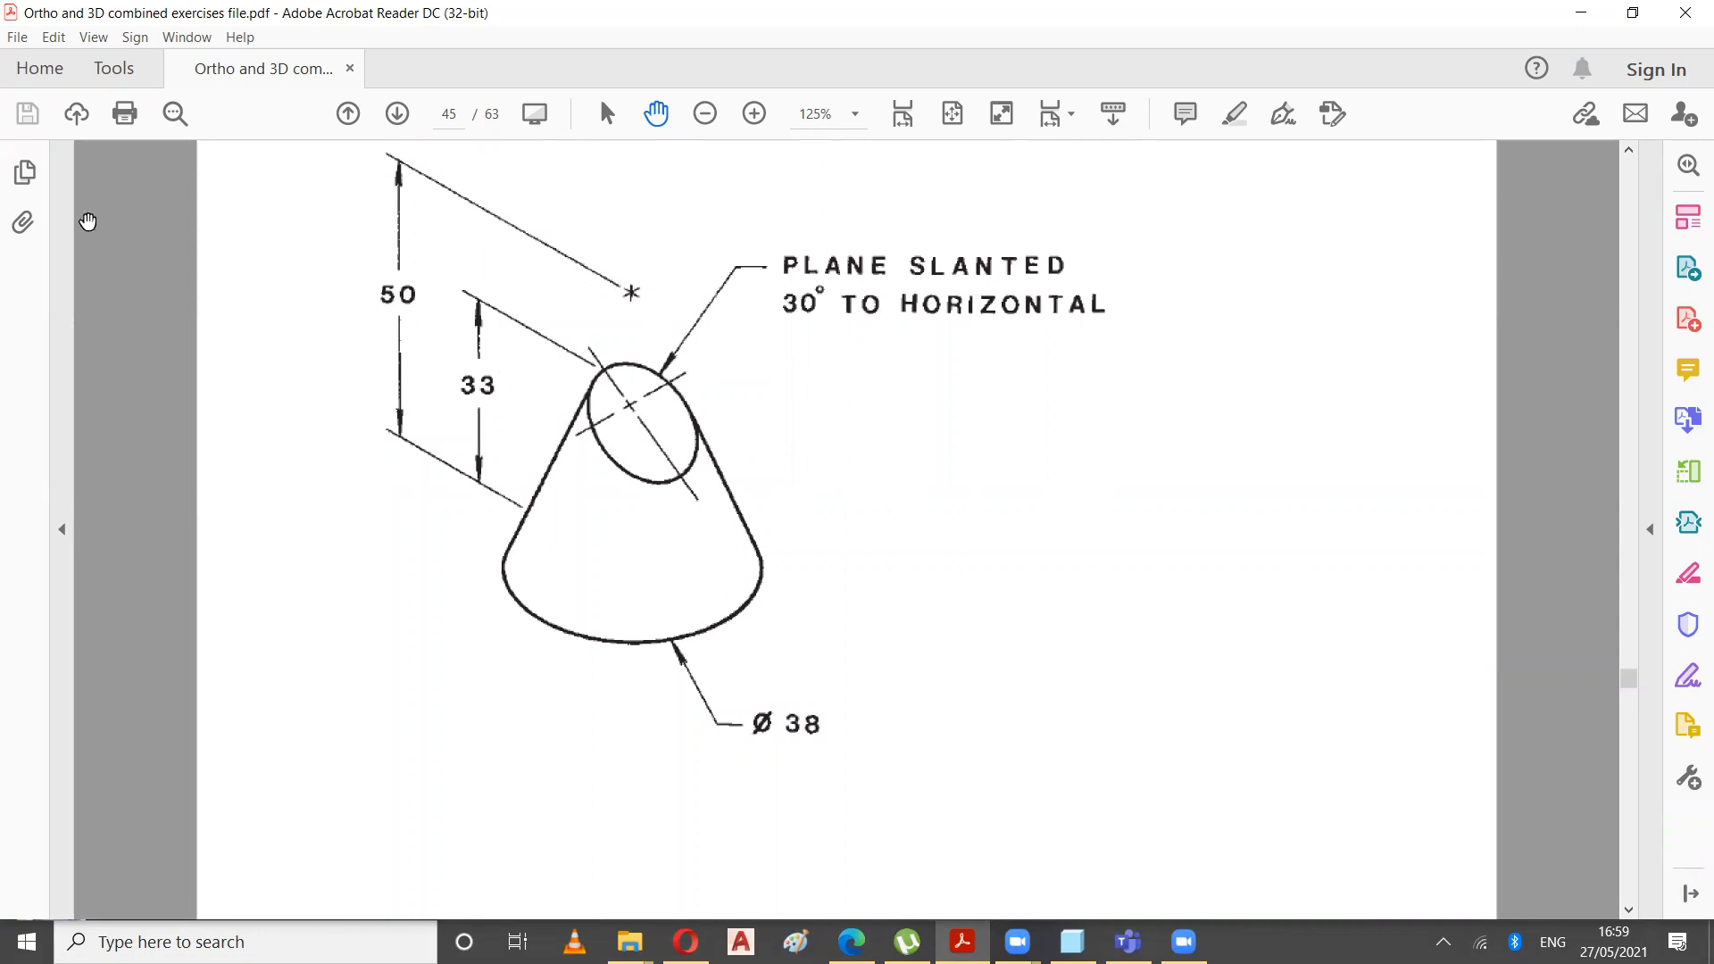
scroll(547, 325, "up", 3)
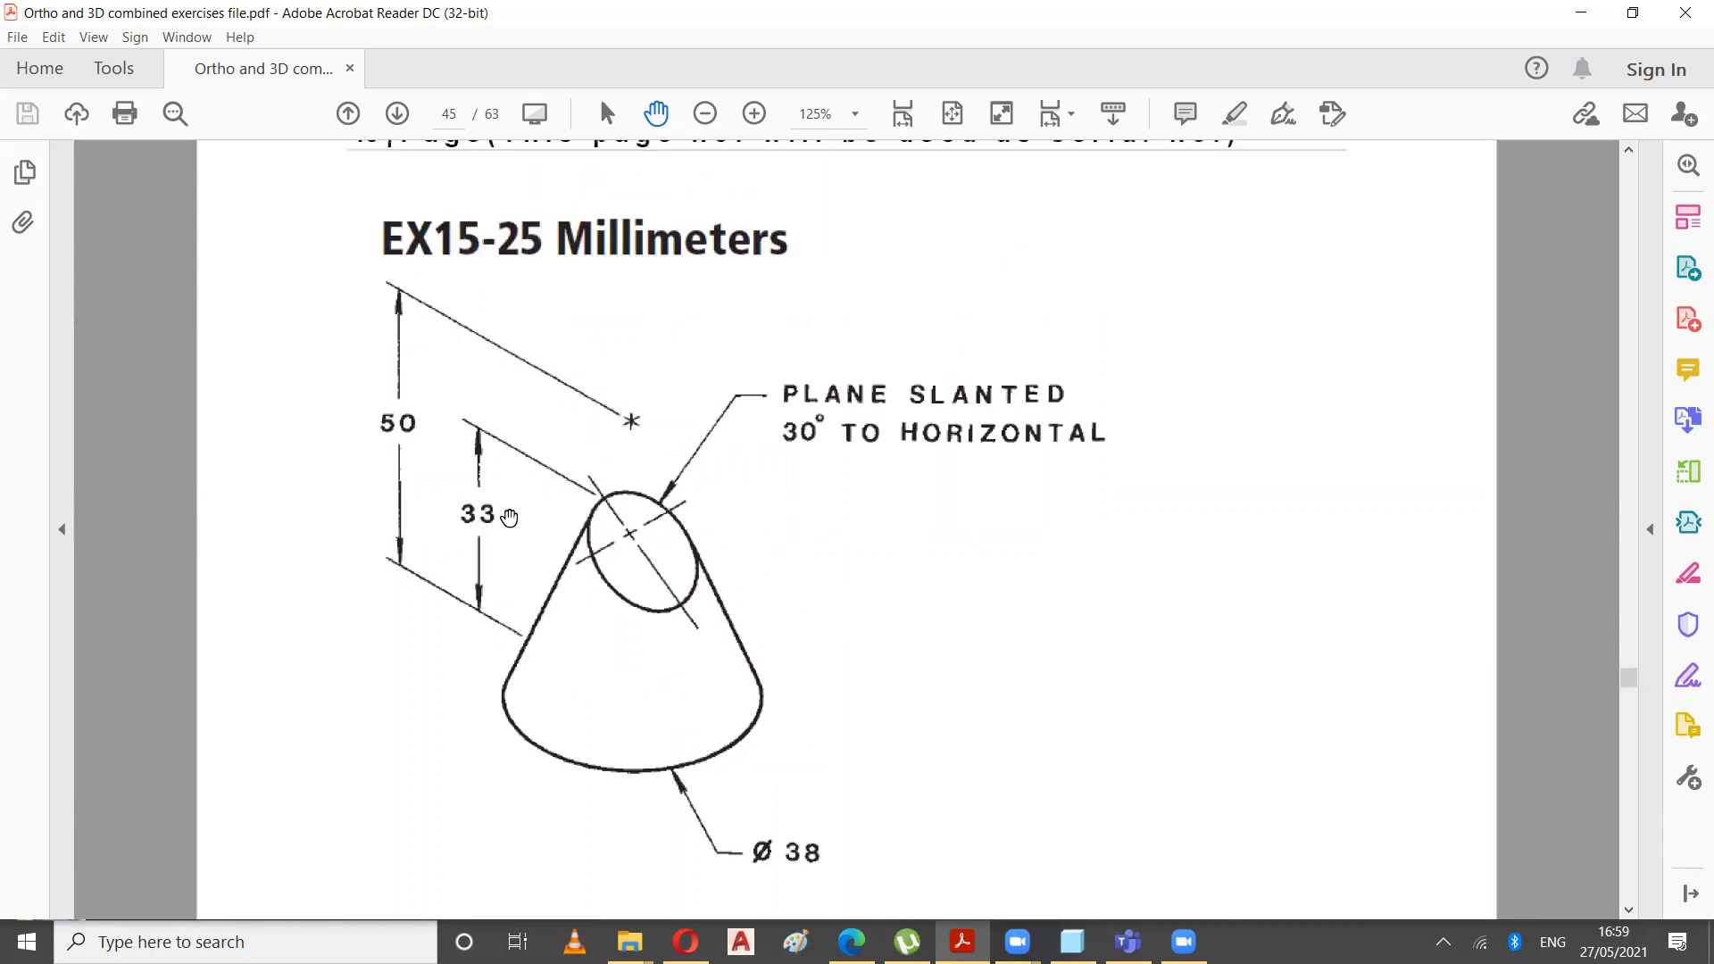
scroll(631, 521, "down", 10)
scroll(655, 541, "down", 15)
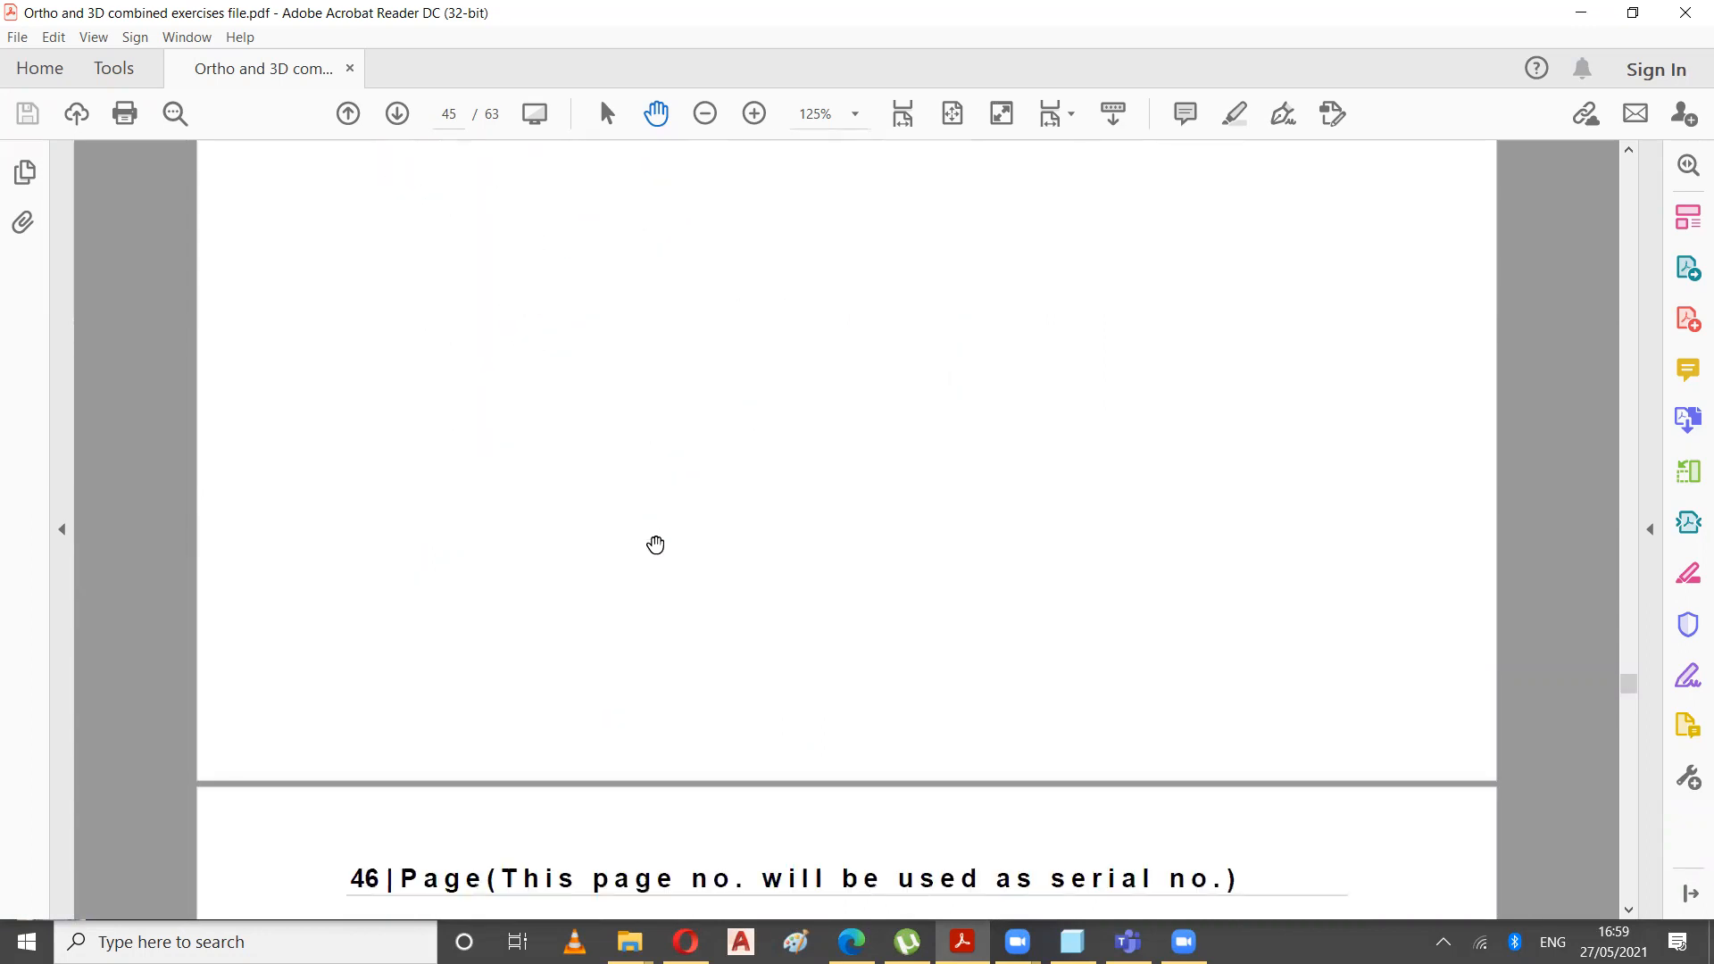
scroll(720, 490, "up", 6)
scroll(727, 490, "down", 11)
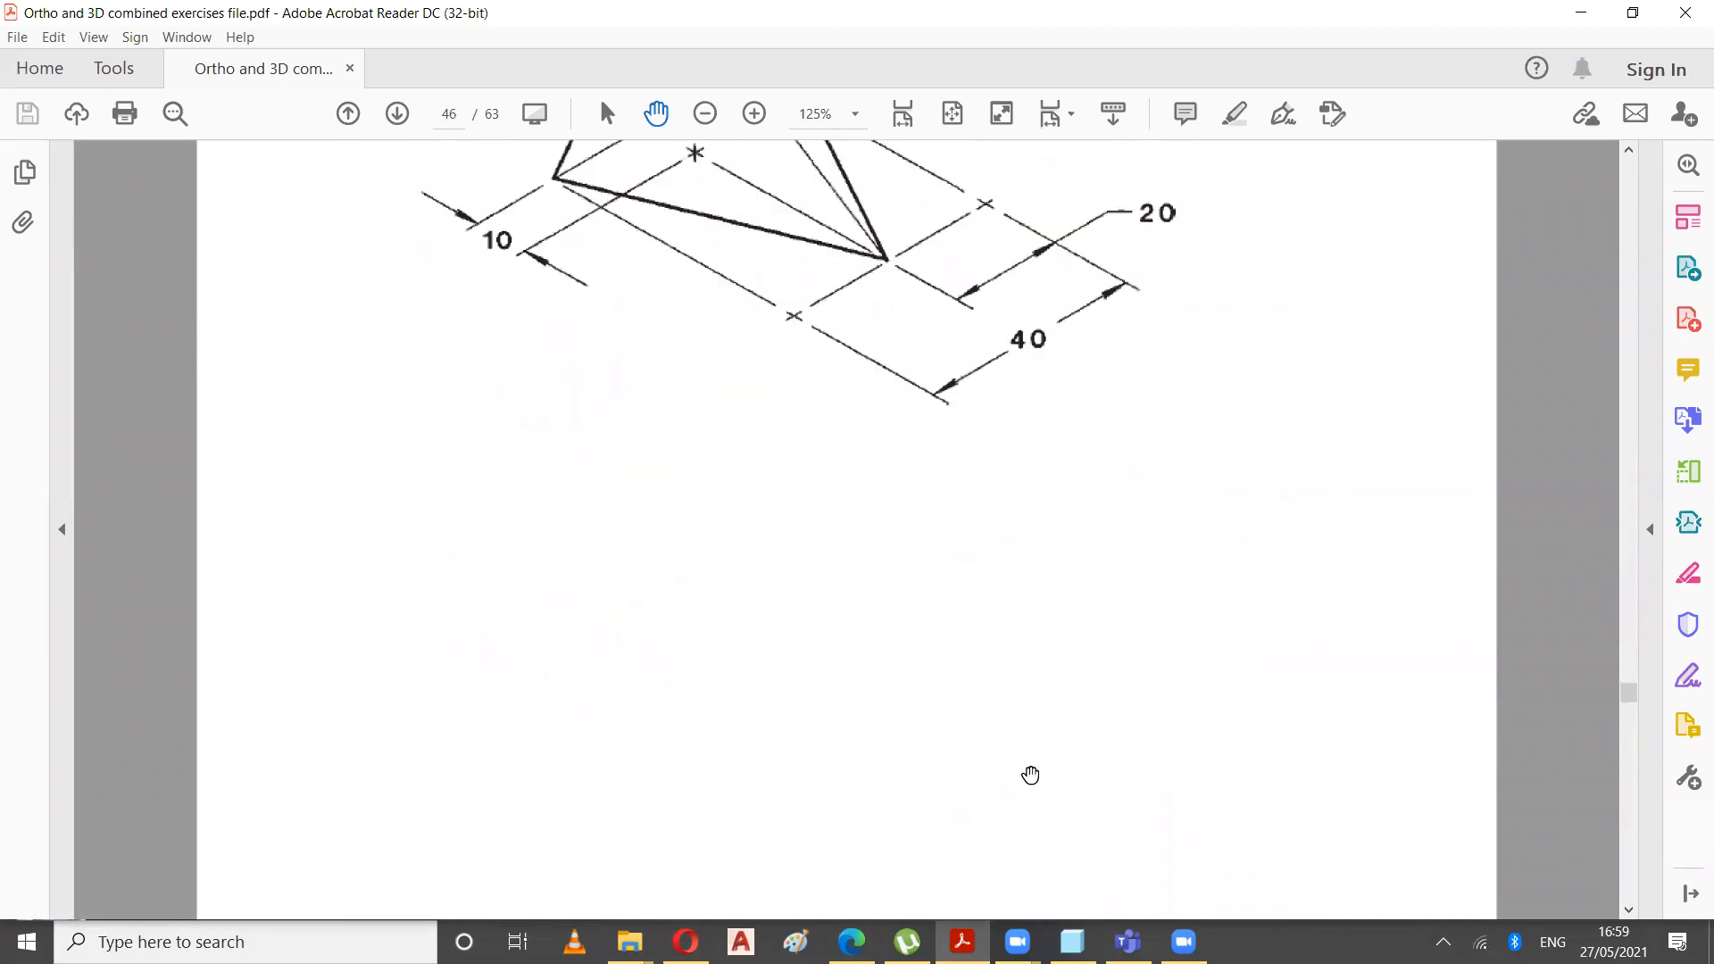